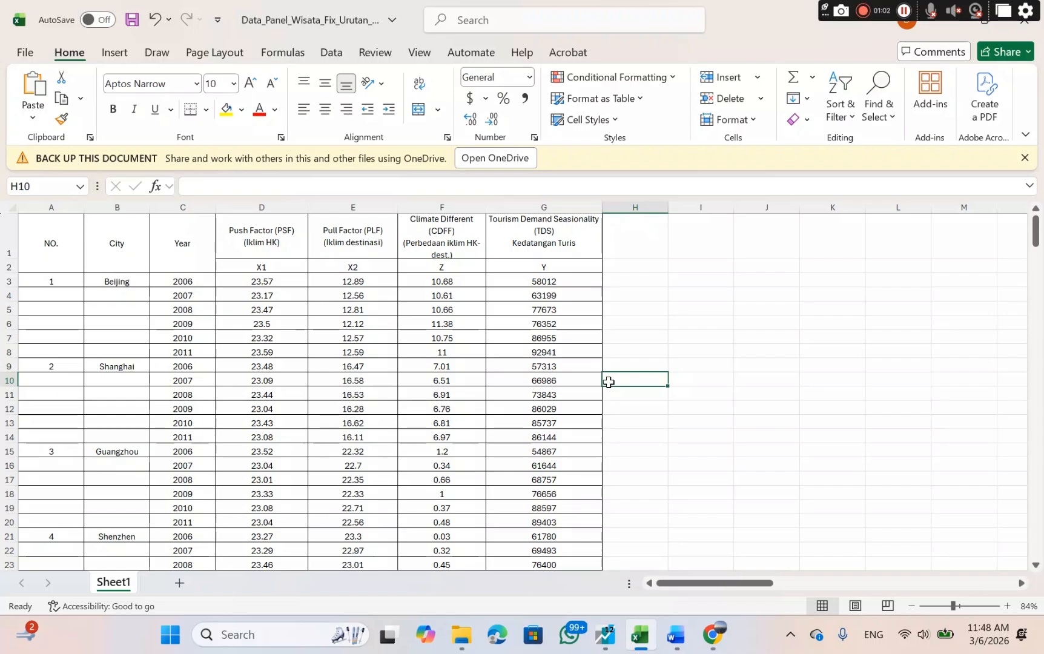
# Examine the city panel data from the first to the last row, including the X1, X2, Z and Y columns.
pyautogui.scroll(-20, 609, 382)
pyautogui.scroll(-20, 609, 382)
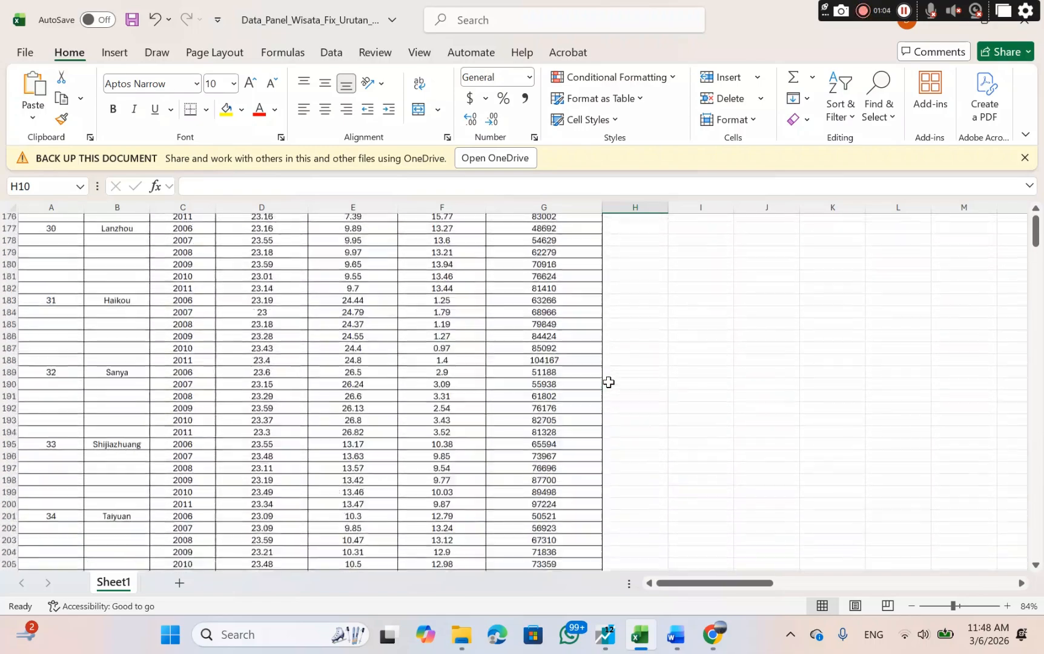
pyautogui.scroll(-18, 609, 383)
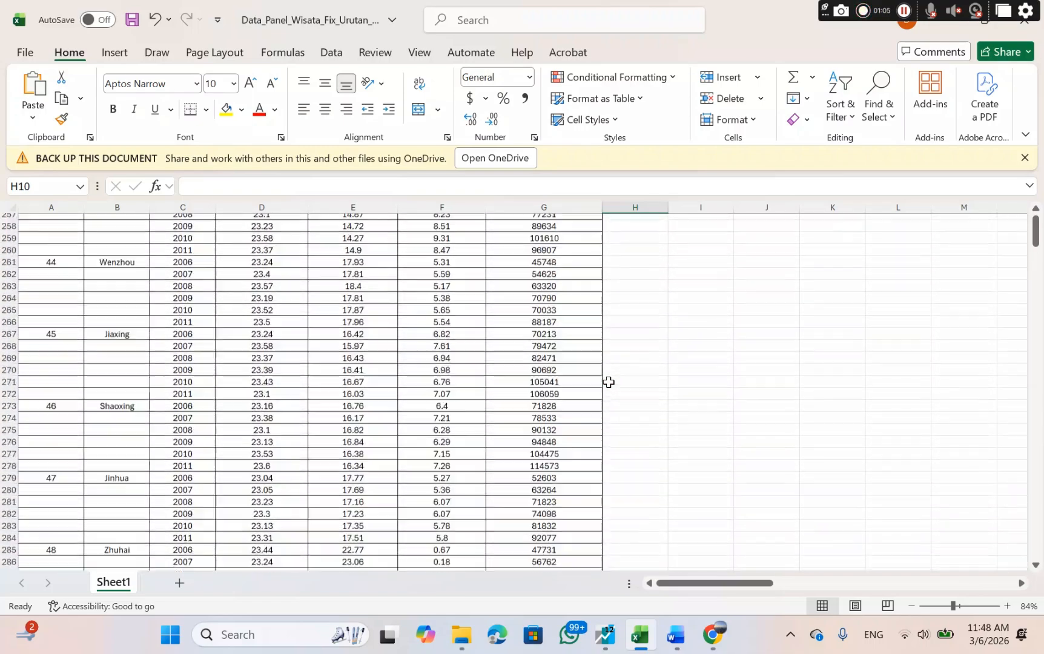
pyautogui.scroll(4, 609, 382)
pyautogui.scroll(1, 609, 382)
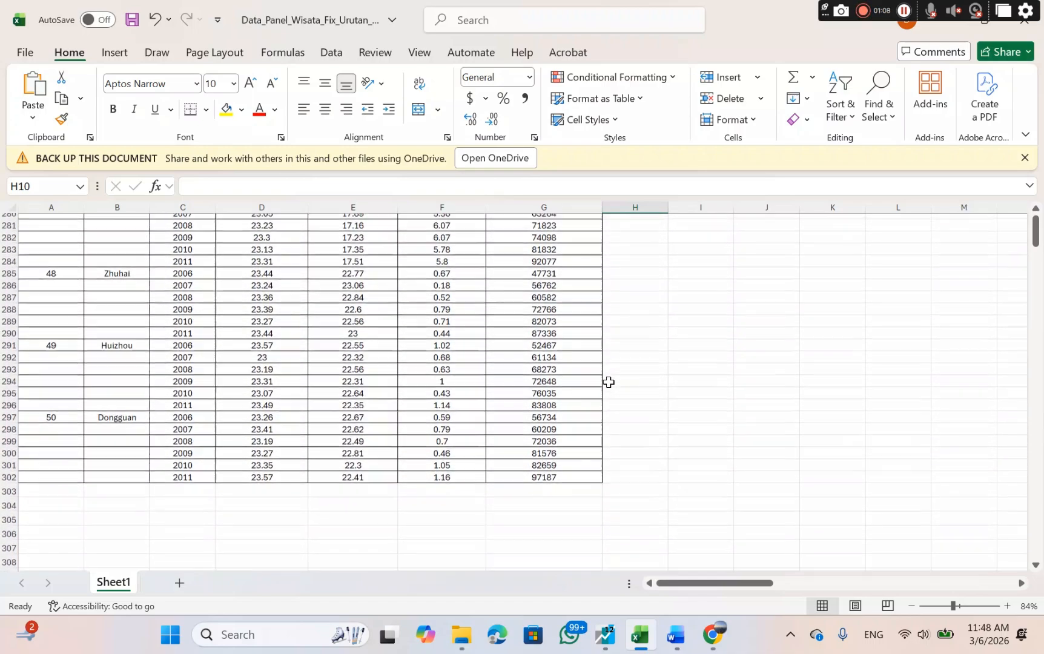
pyautogui.scroll(20, 458, 390)
pyautogui.scroll(20, 457, 389)
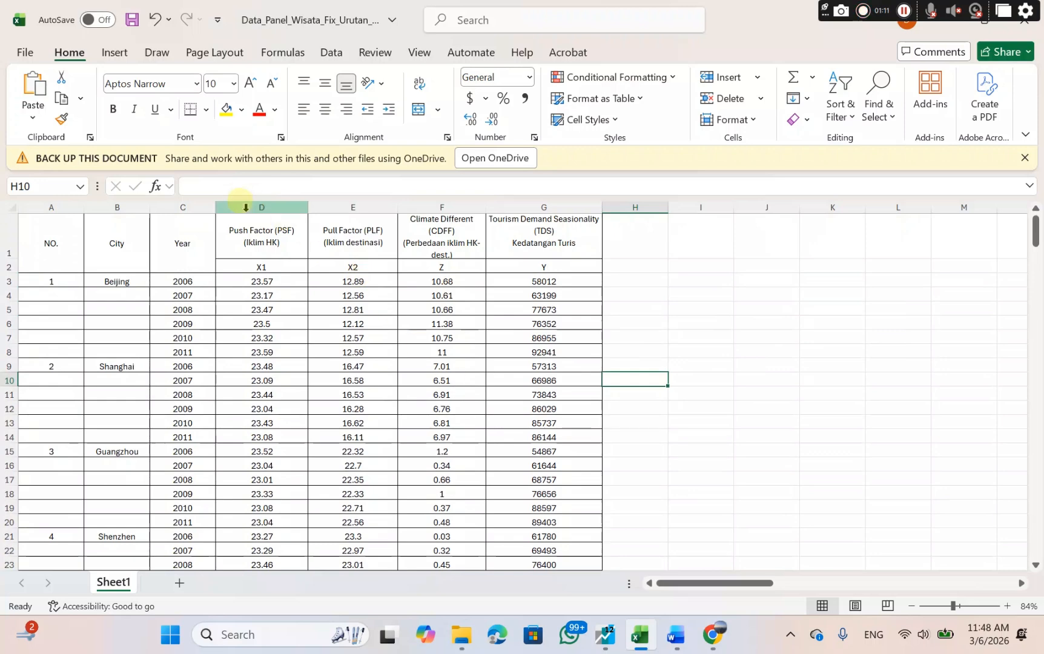
pyautogui.moveTo(241, 232); pyautogui.dragTo(358, 267)
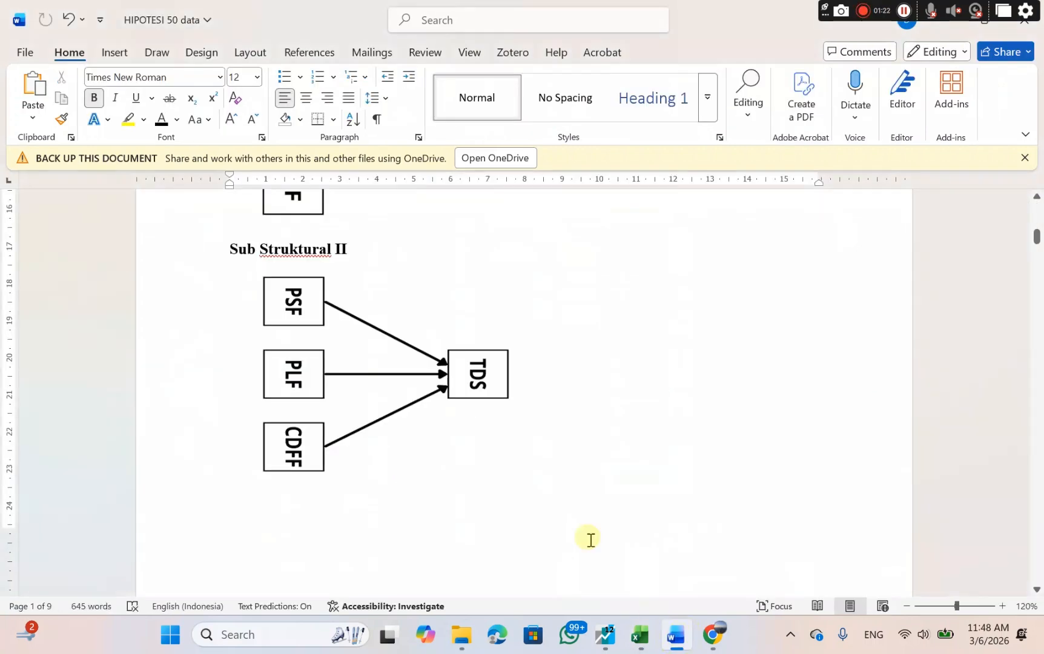
# Switch to the HIPOTESI 50 data document in Word and examine the full path diagram and the Sub Struktural I and II diagrams.
pyautogui.scroll(10, 531, 433)
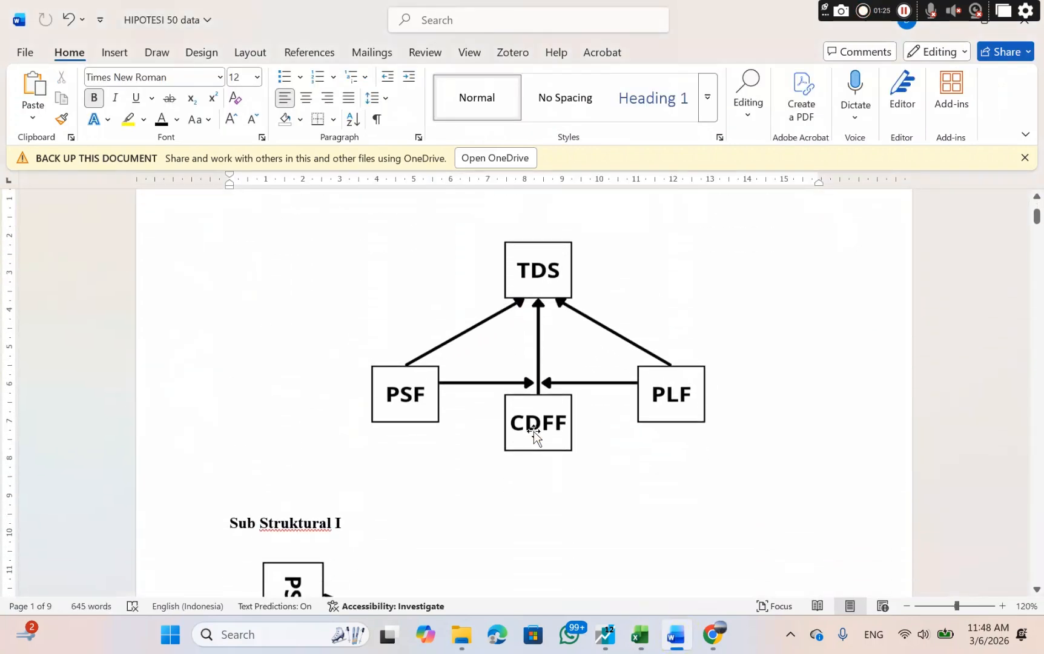
pyautogui.scroll(-5, 533, 435)
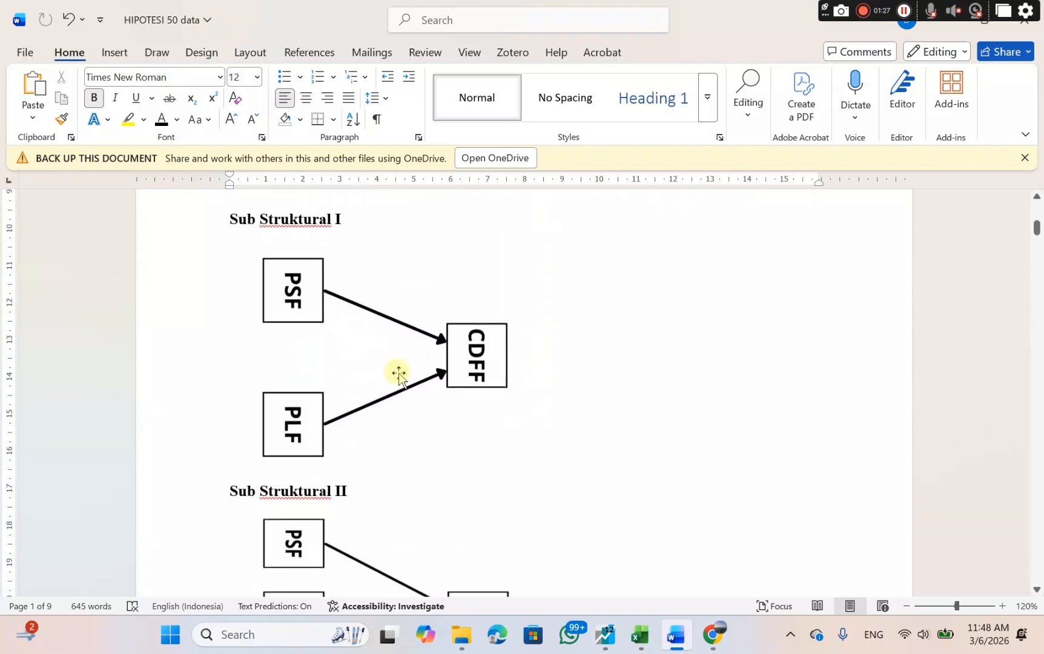
pyautogui.click(359, 362)
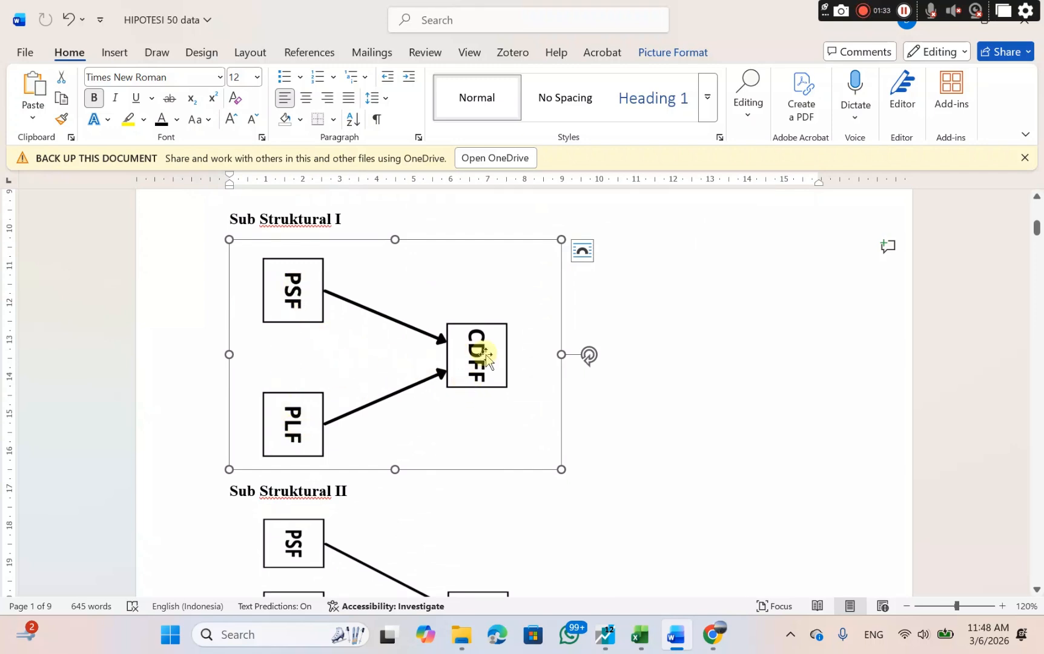
pyautogui.scroll(-4, 485, 515)
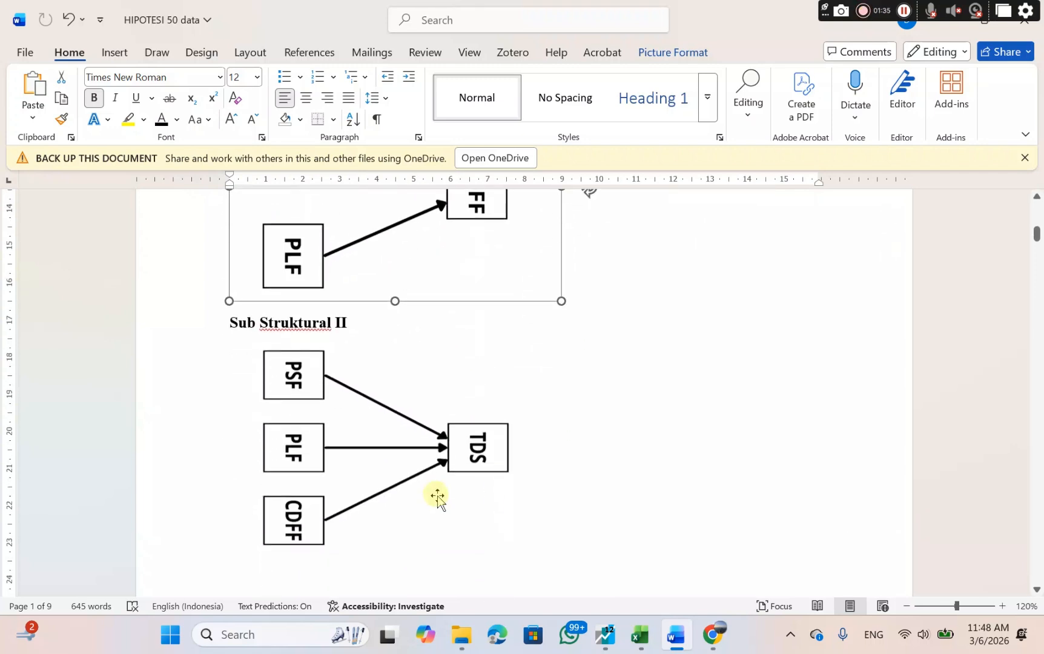
pyautogui.click(364, 468)
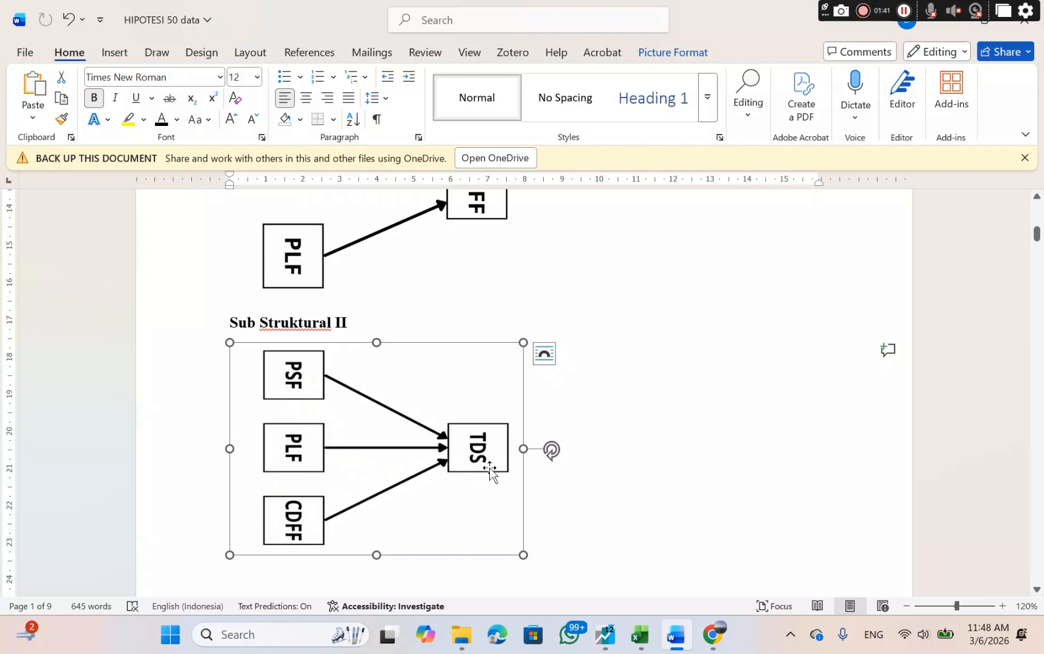
# Read through hypotheses H1 to H9 and the outline of the tests in the document.
pyautogui.scroll(-10, 591, 526)
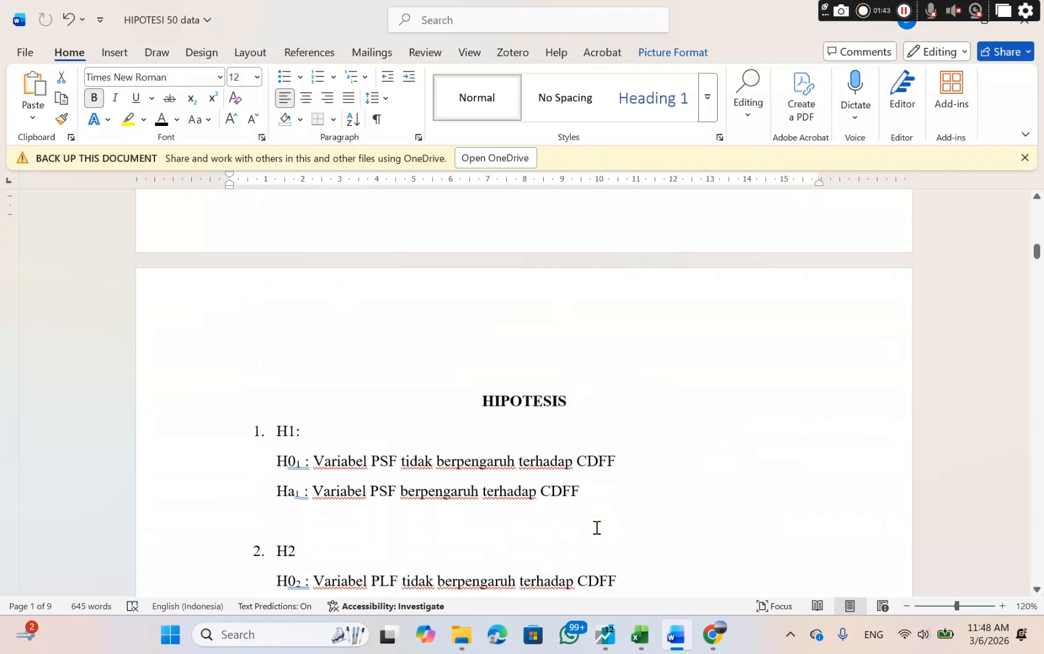
pyautogui.scroll(-4, 597, 527)
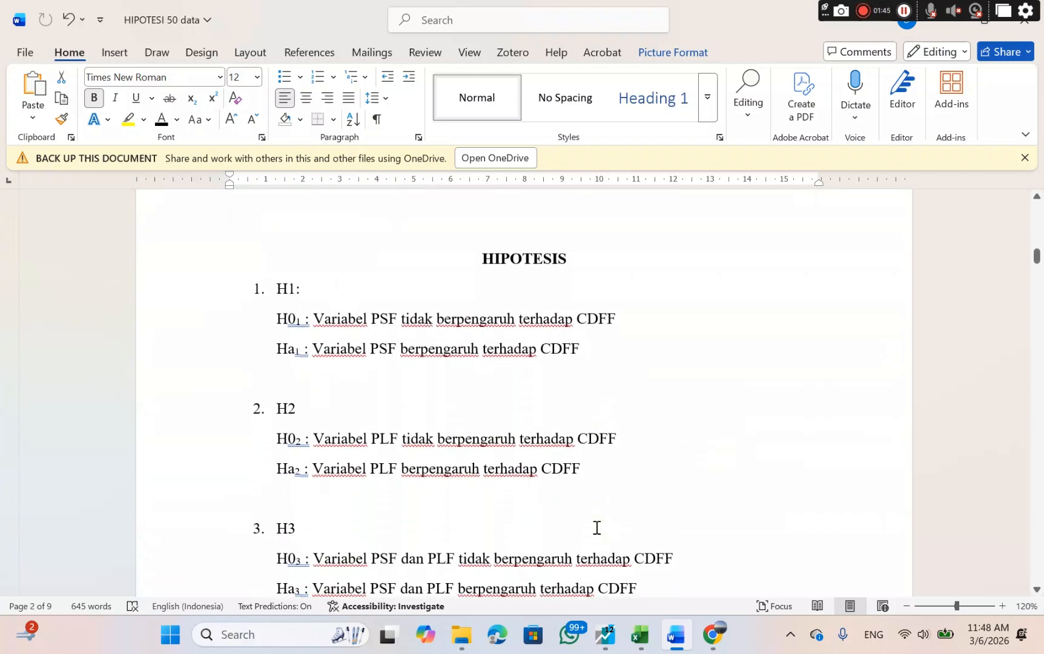
pyautogui.scroll(-7, 596, 527)
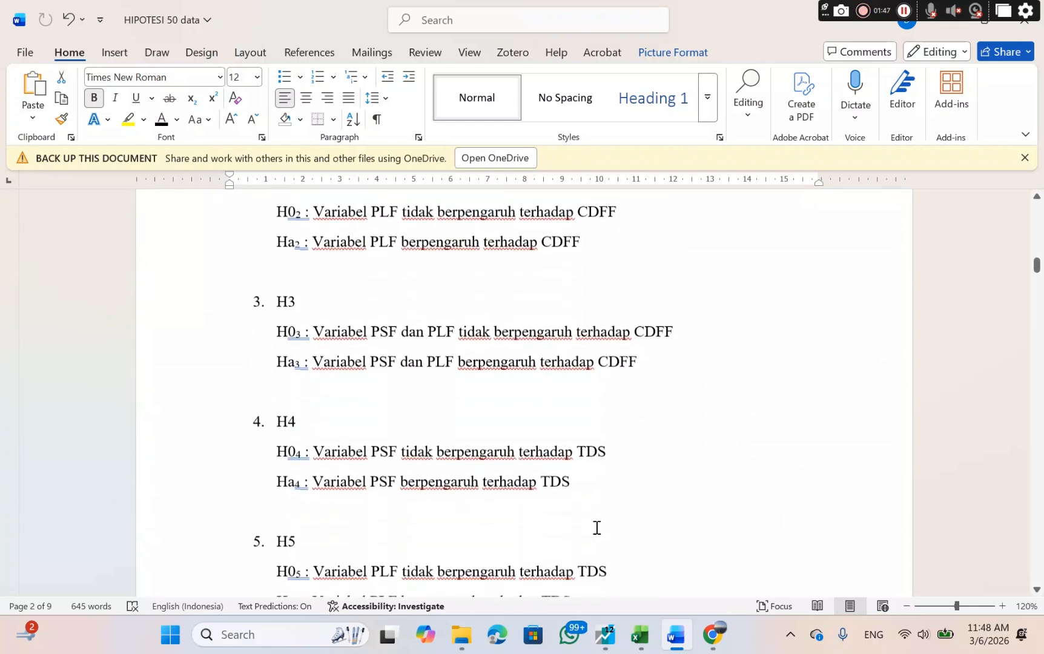
pyautogui.scroll(-8, 596, 527)
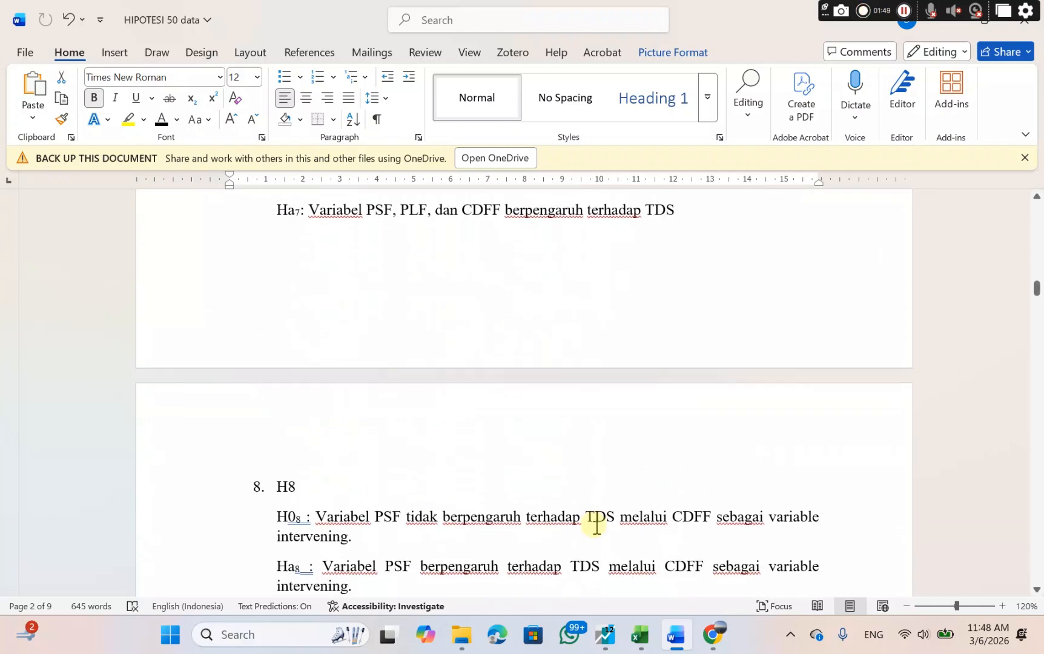
pyautogui.scroll(-1, 596, 528)
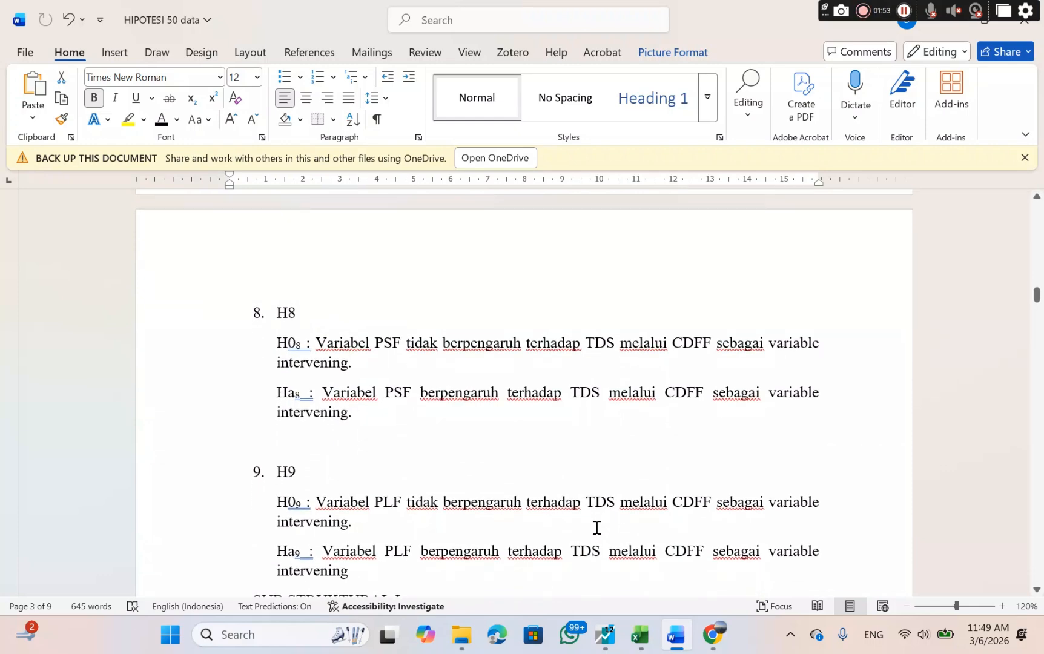
pyautogui.scroll(-7, 596, 527)
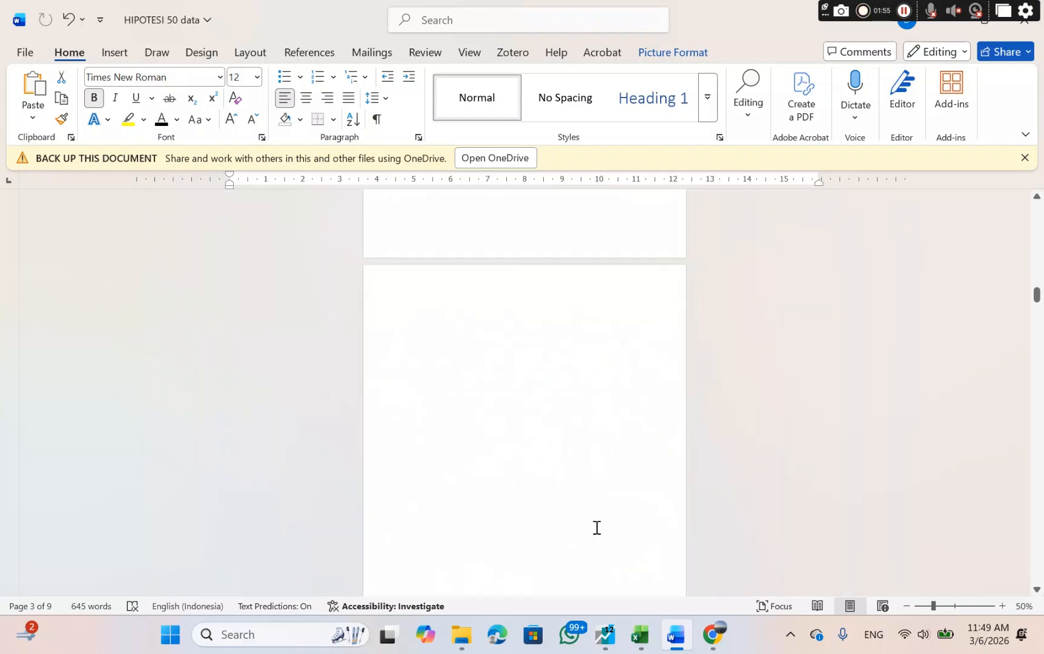
pyautogui.scroll(1, 597, 527)
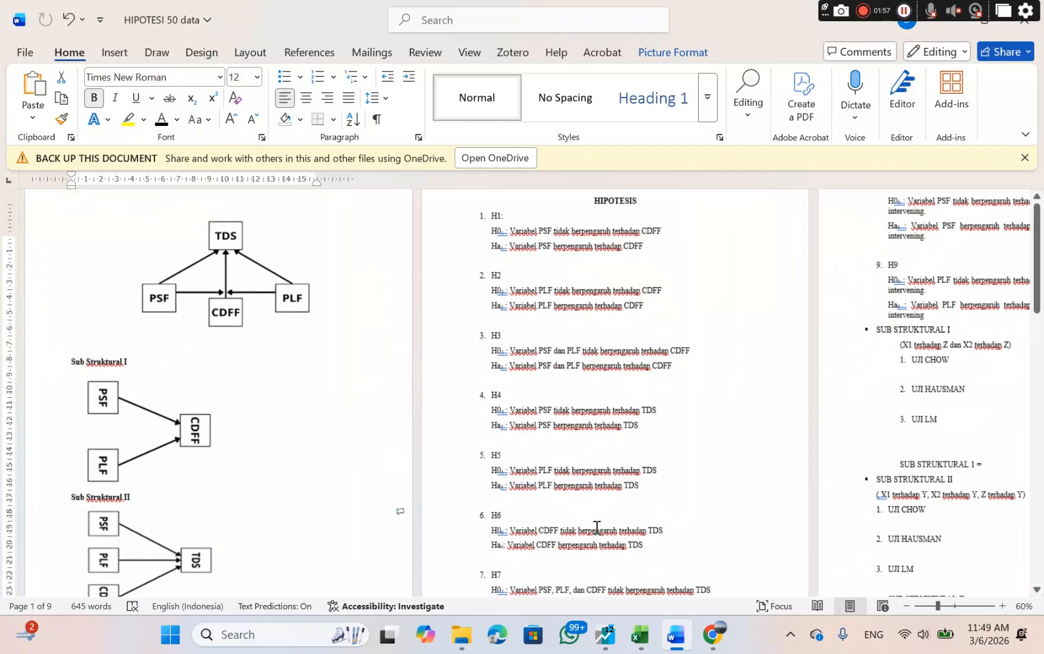
pyautogui.scroll(-8, 597, 528)
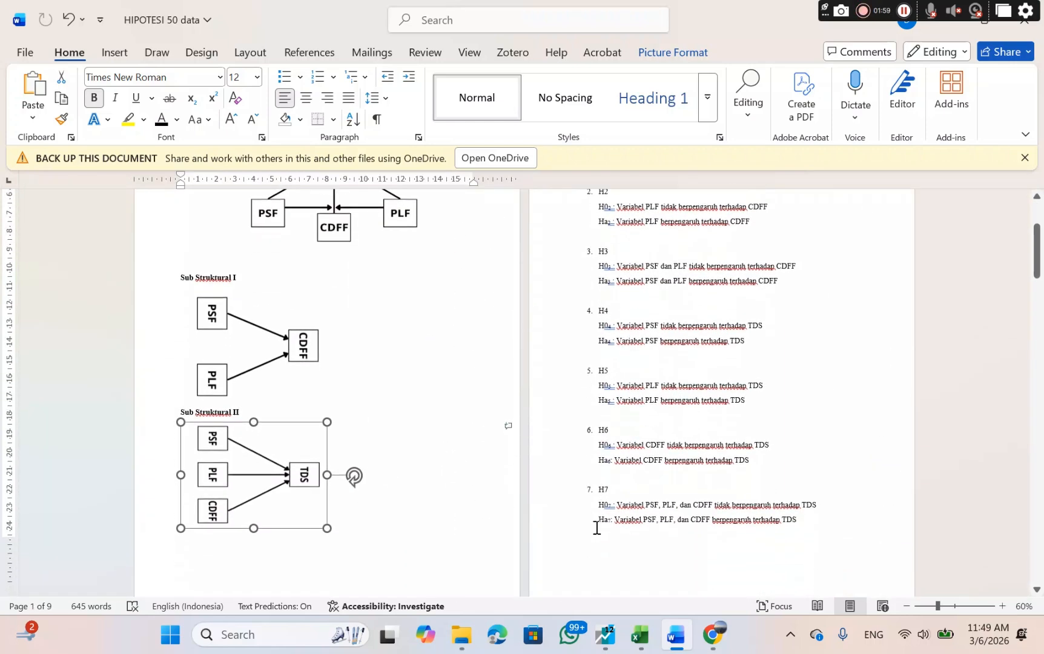
pyautogui.scroll(-3, 597, 527)
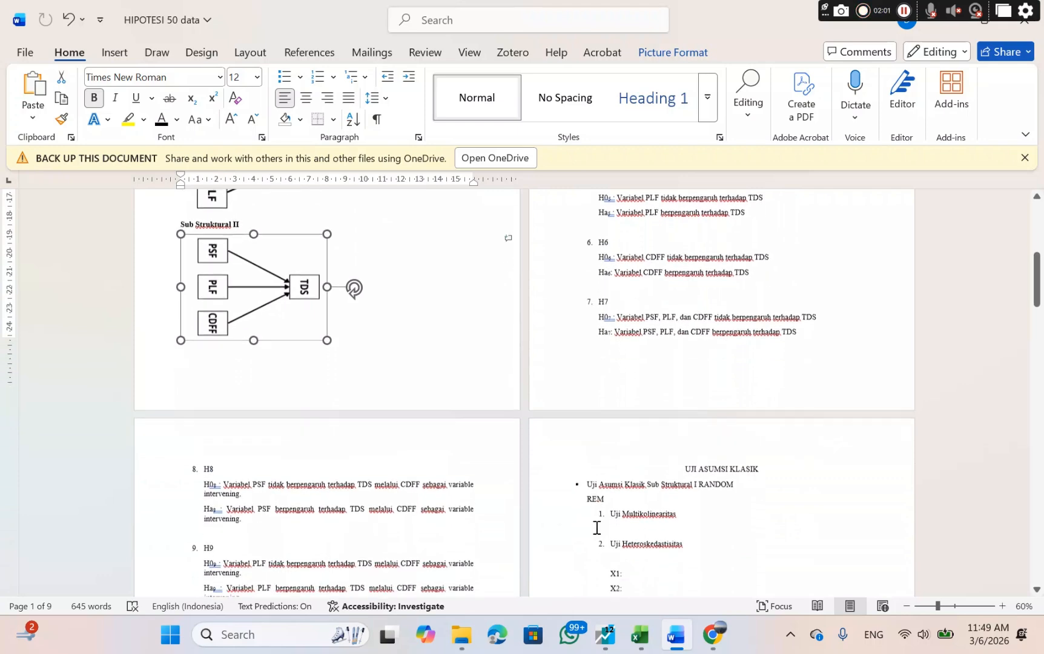
pyautogui.scroll(7, 596, 527)
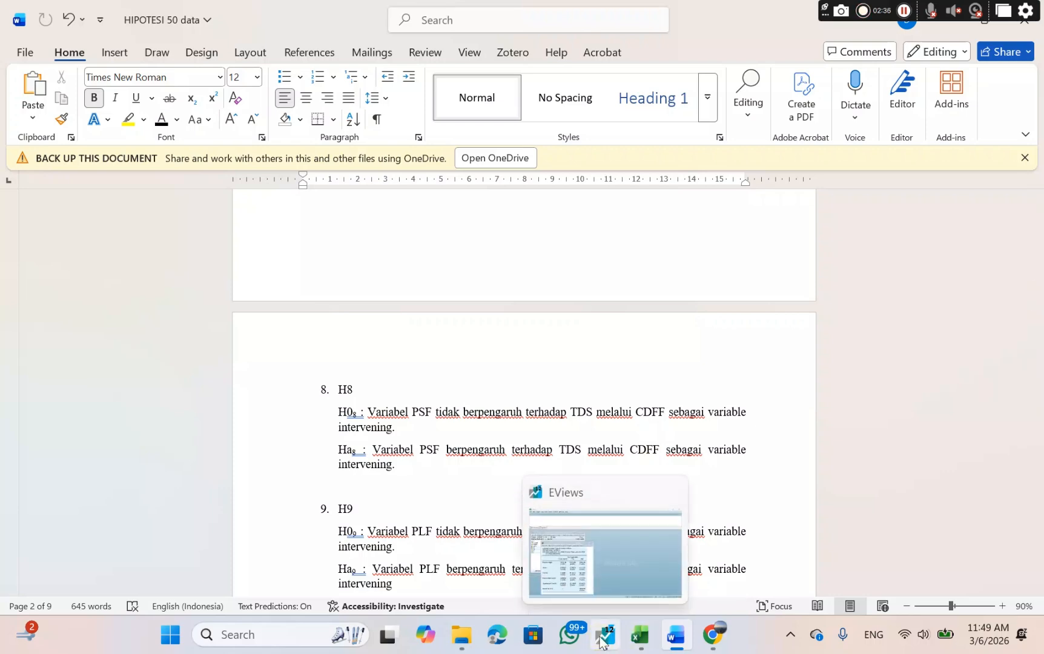
# Switch to EViews, delete the untitled equation and close the untitled workfile without saving it.
pyautogui.click(601, 643)
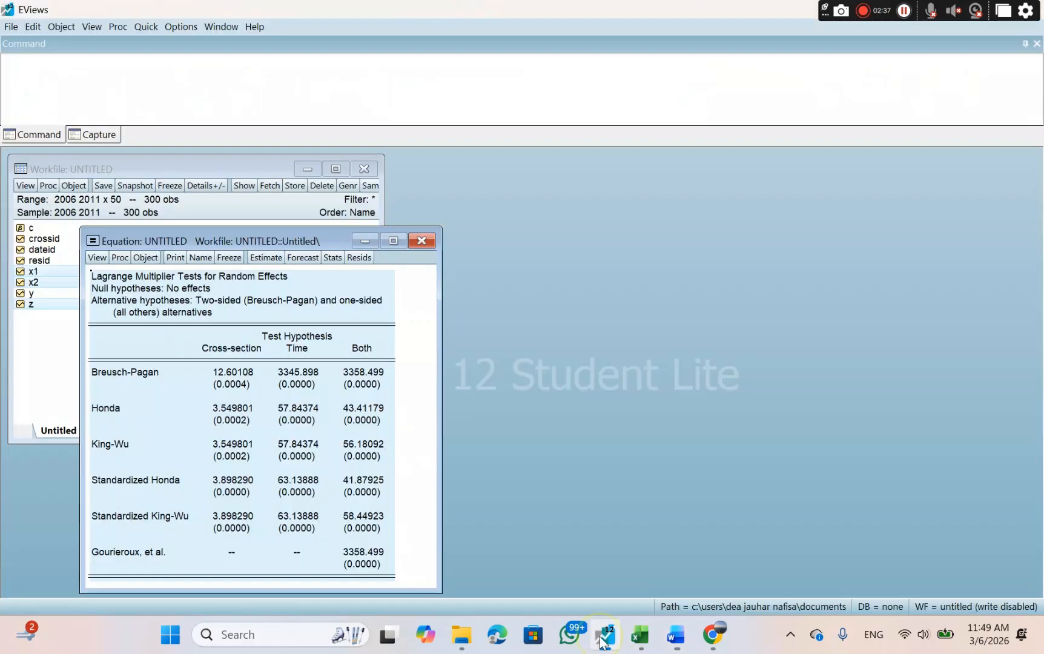
pyautogui.click(422, 241)
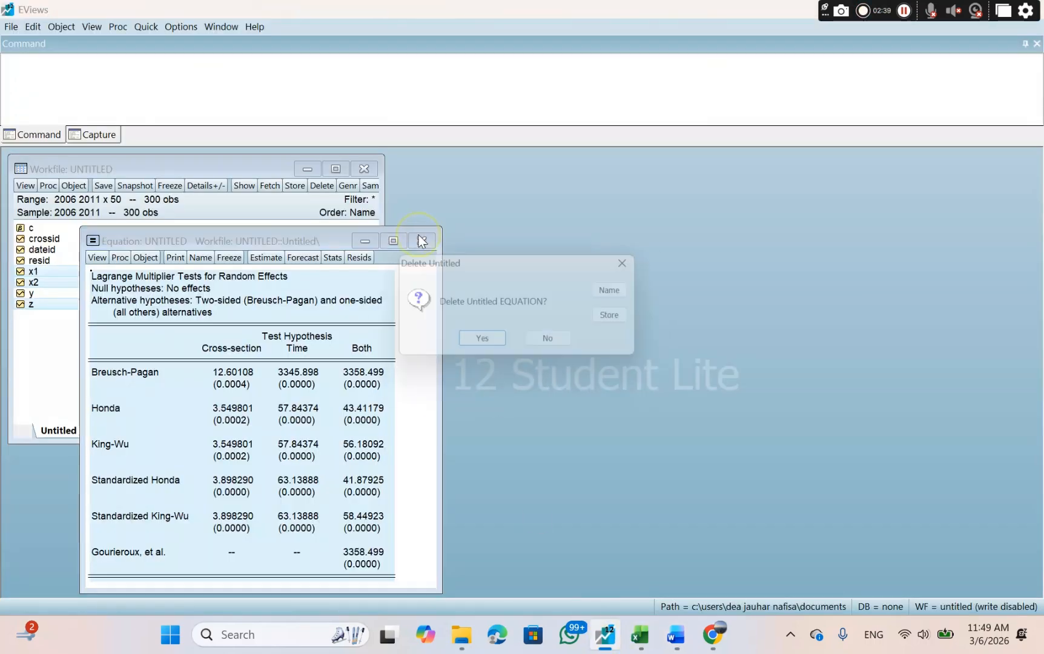
pyautogui.click(485, 344)
pyautogui.click(357, 169)
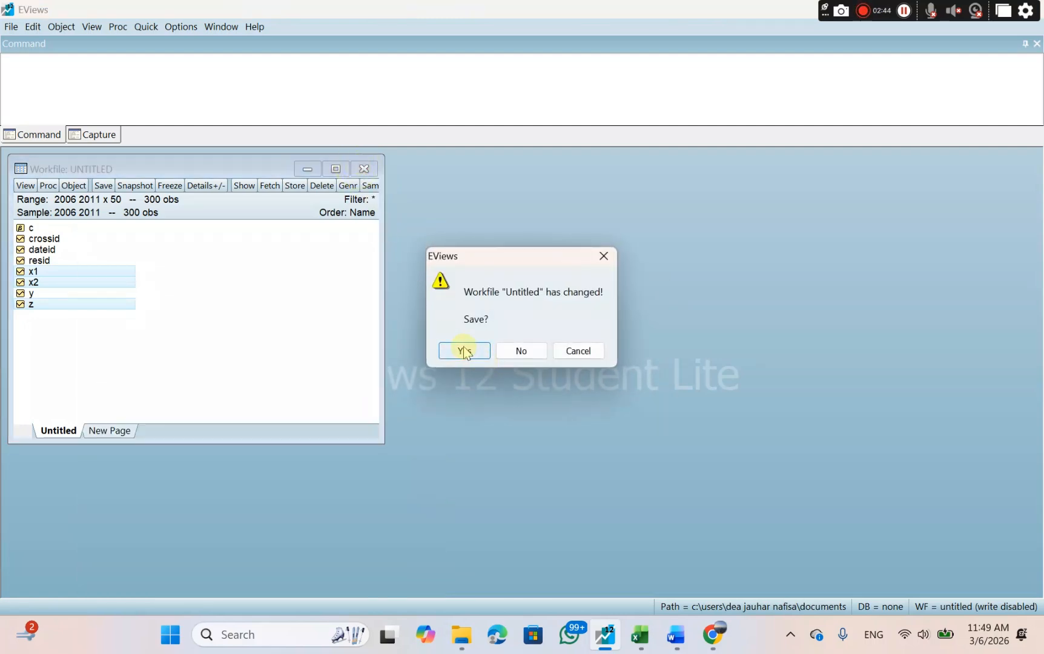
pyautogui.click(464, 352)
pyautogui.click(527, 356)
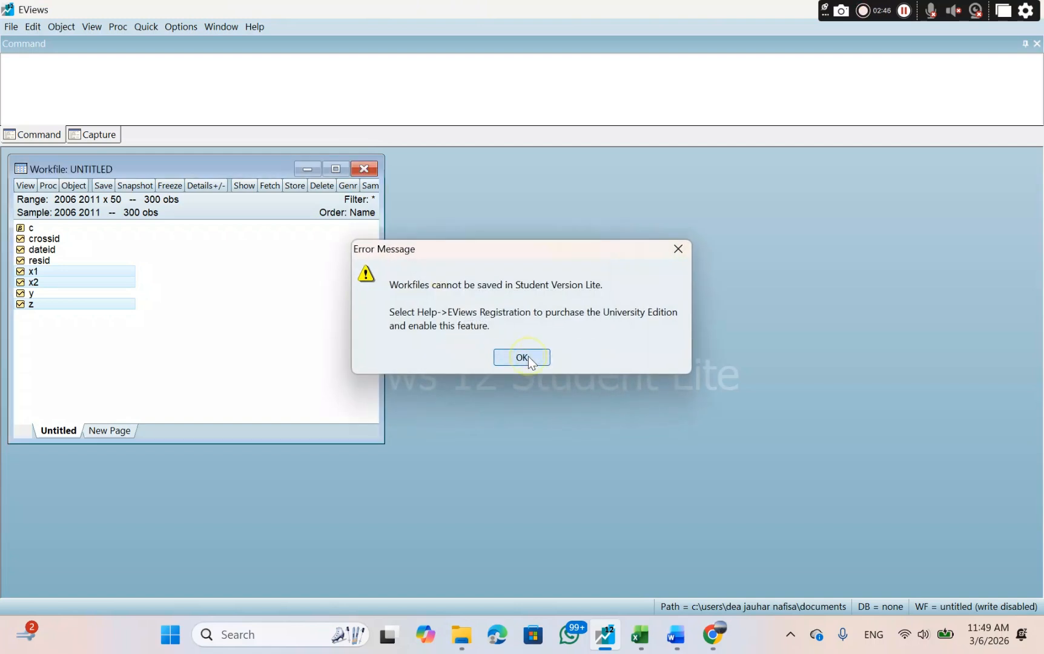
pyautogui.click(363, 169)
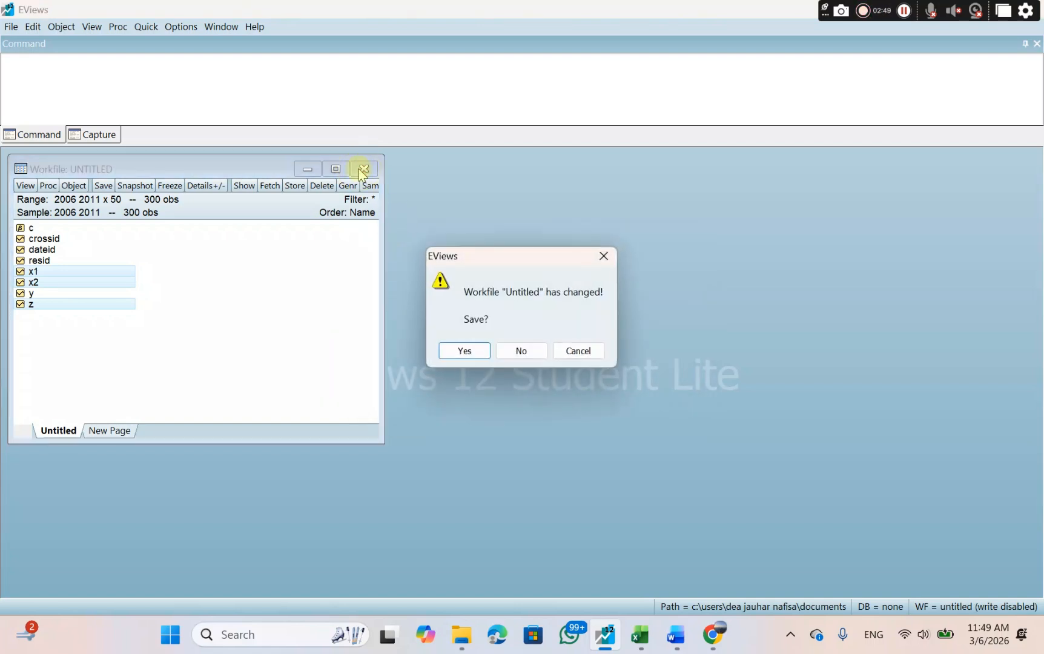
pyautogui.click(522, 352)
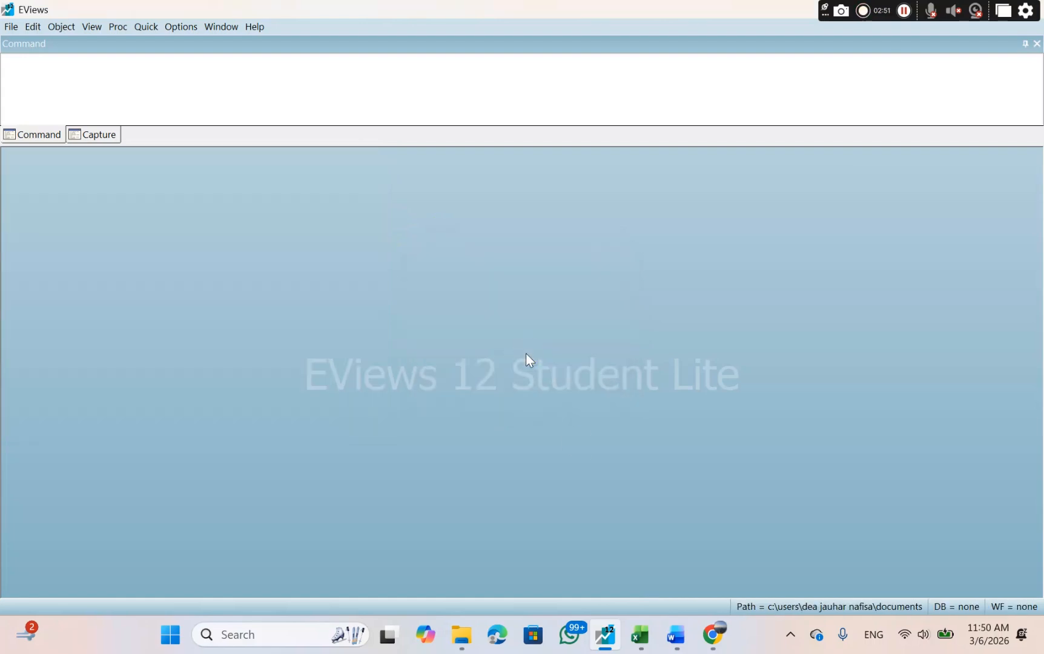
pyautogui.click(678, 639)
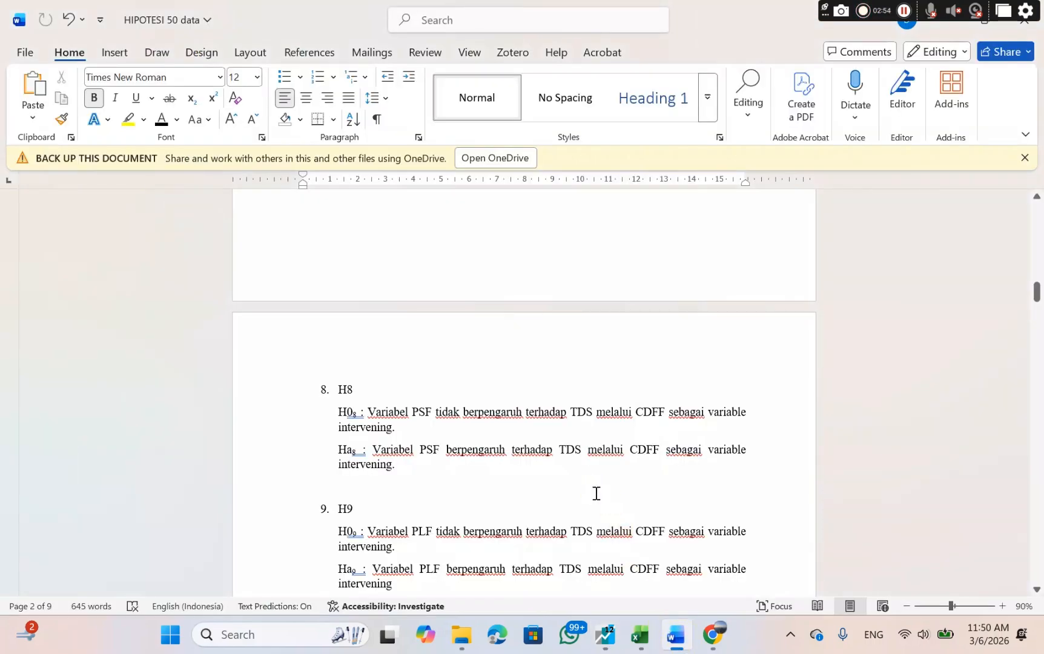
pyautogui.scroll(-1, 596, 493)
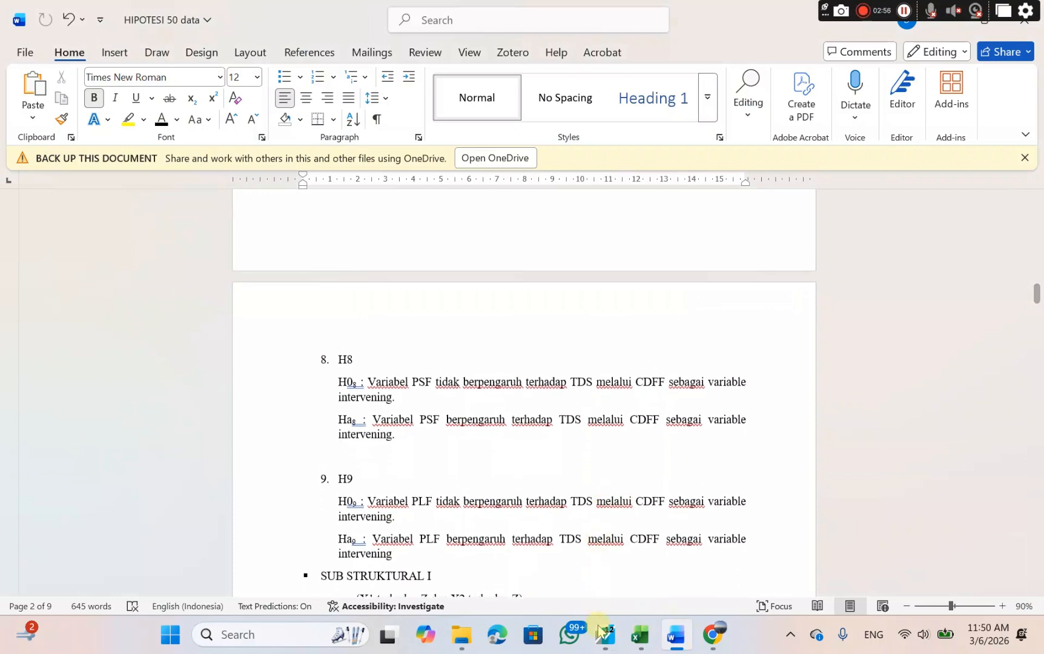
pyautogui.click(595, 560)
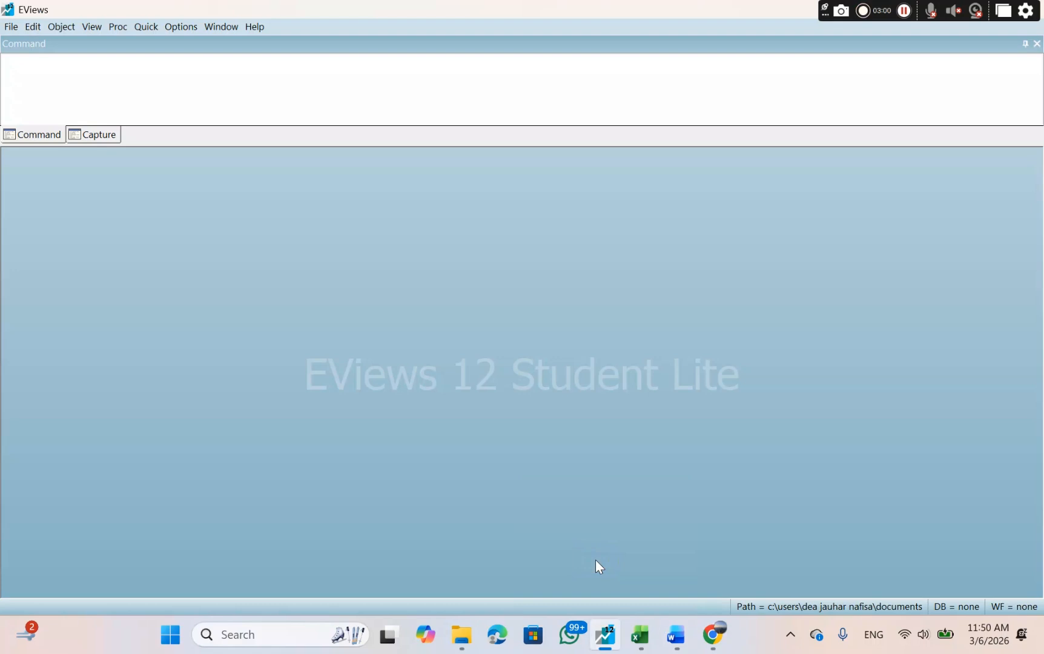
# Set up a new workfile as an annual Balanced Panel from 2006 to 2011 with 50 cross sections.
pyautogui.click(10, 27)
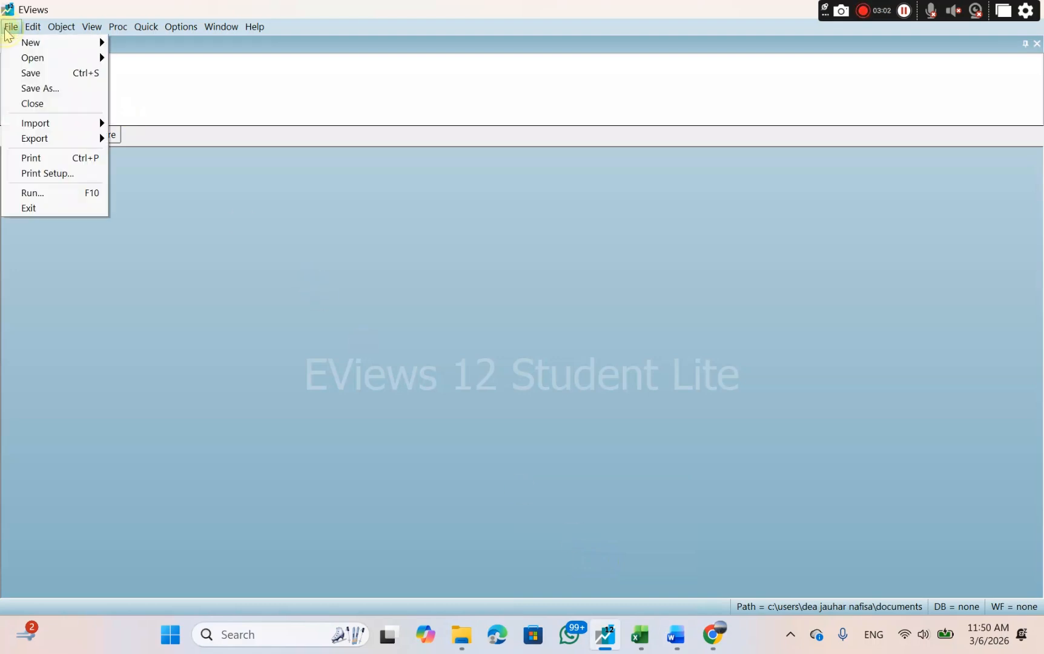
pyautogui.moveTo(21, 41)
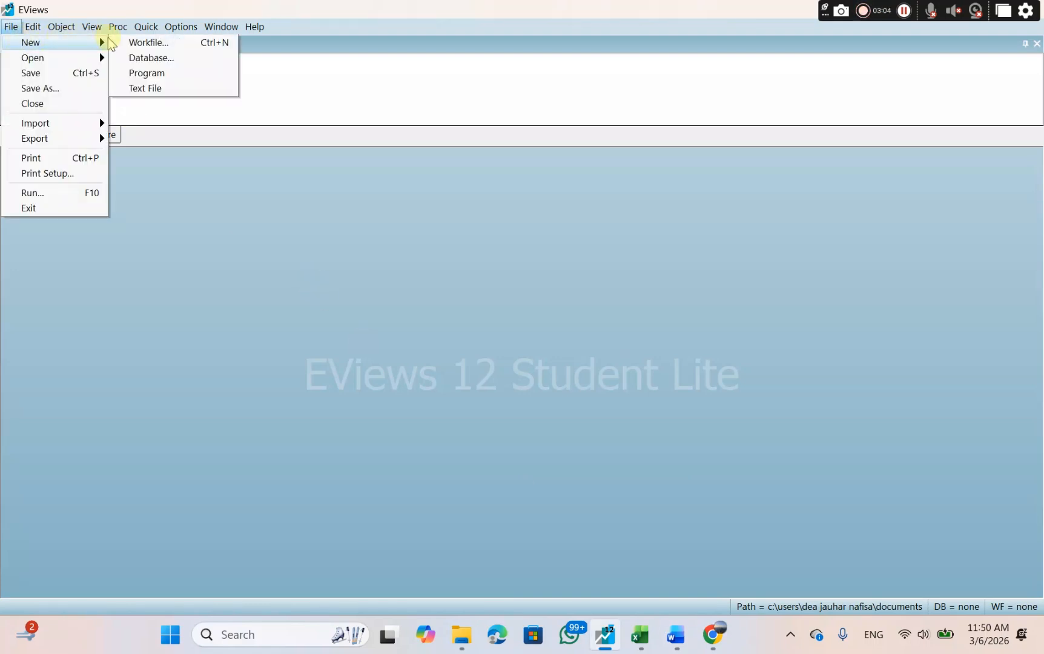
pyautogui.click(139, 43)
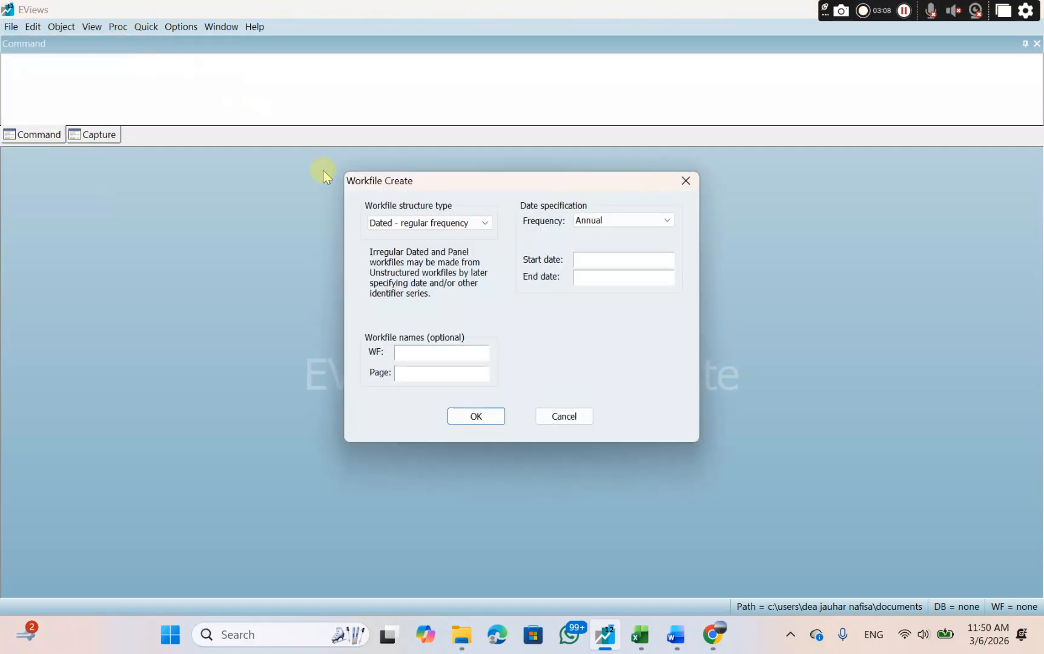
pyautogui.click(436, 223)
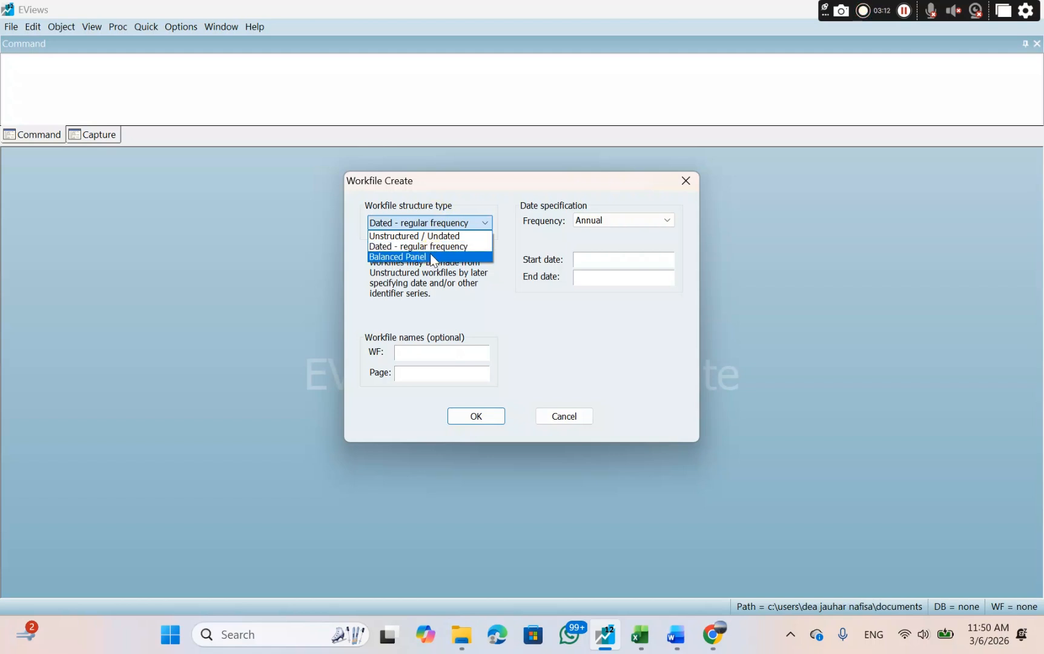
pyautogui.click(434, 257)
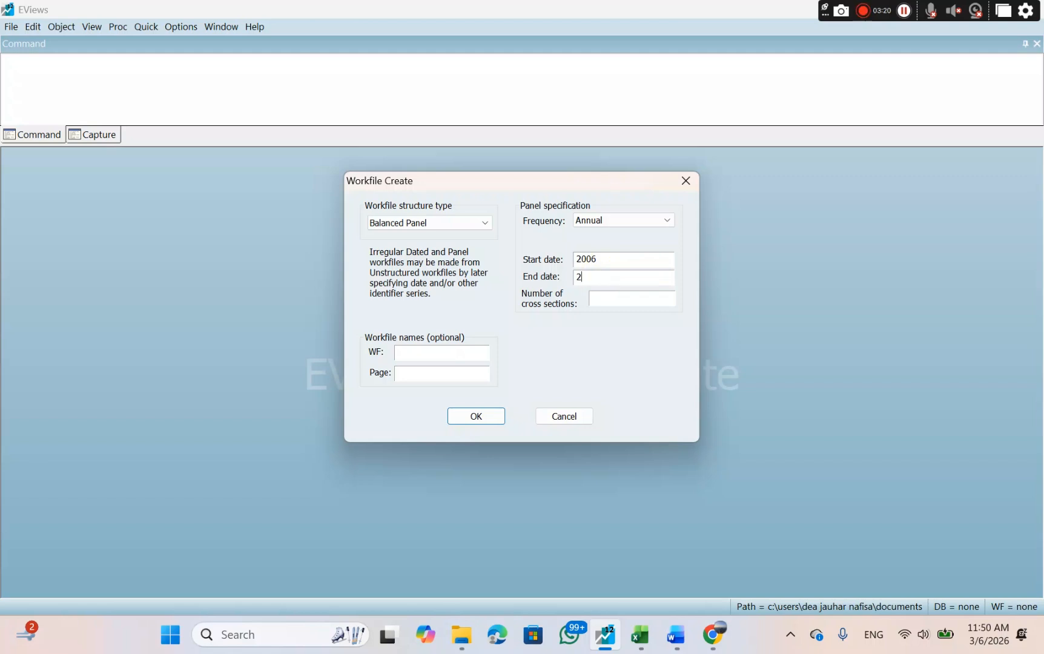
pyautogui.click(630, 293)
pyautogui.write('50')
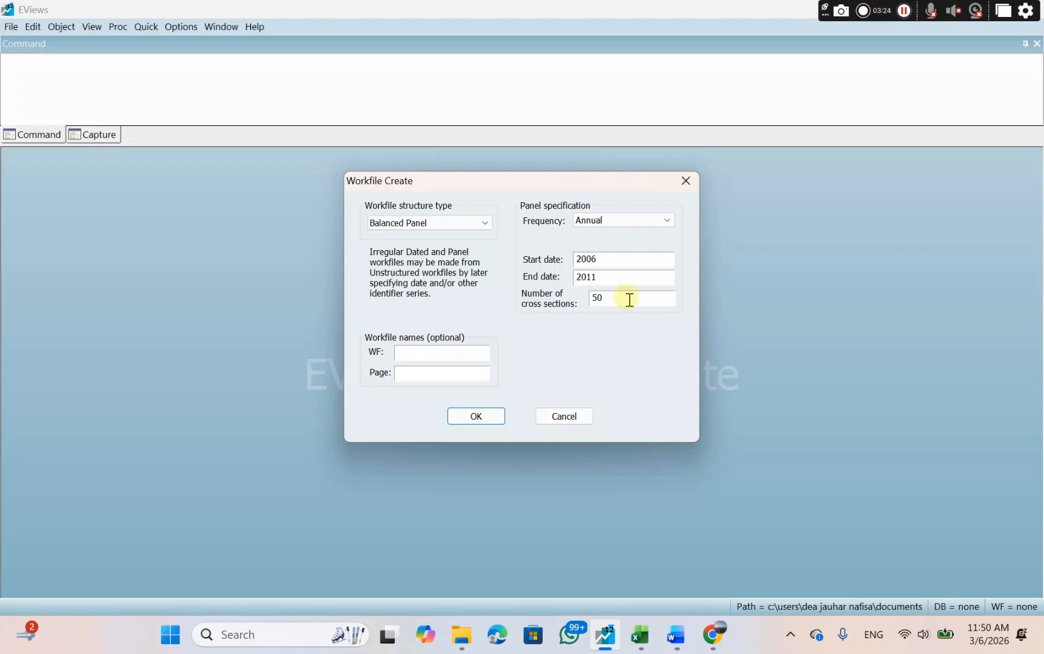
# Switch to the Excel tourism data sheet and check the year range per city and the number of the last city.
pyautogui.click(640, 633)
pyautogui.scroll(4, 298, 401)
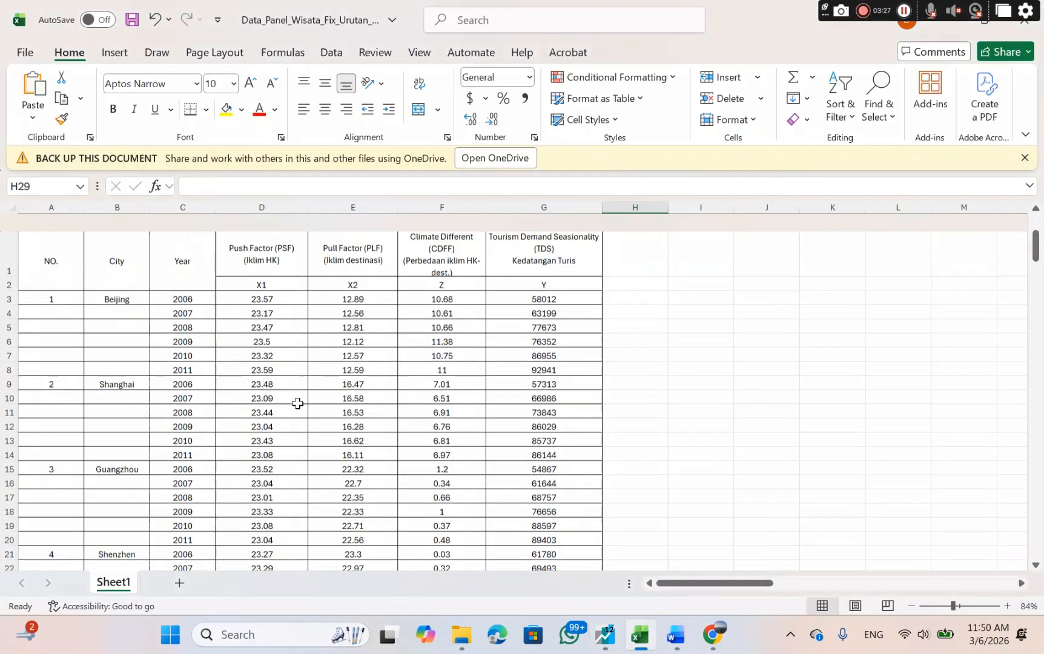
pyautogui.moveTo(157, 281); pyautogui.dragTo(175, 353)
pyautogui.scroll(-20, 310, 350)
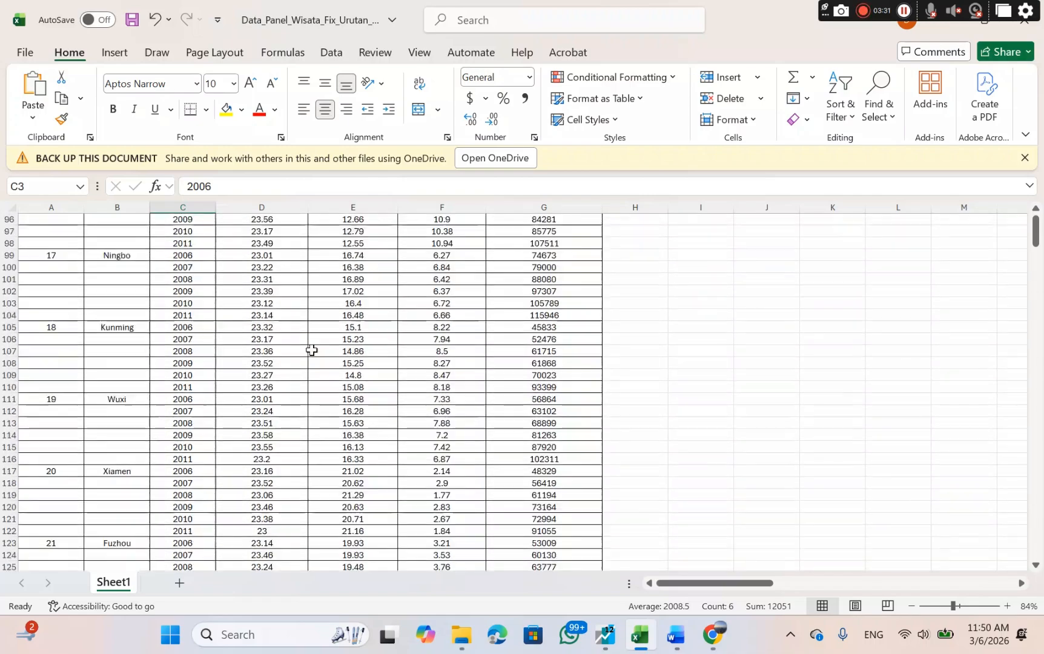
pyautogui.scroll(-20, 312, 350)
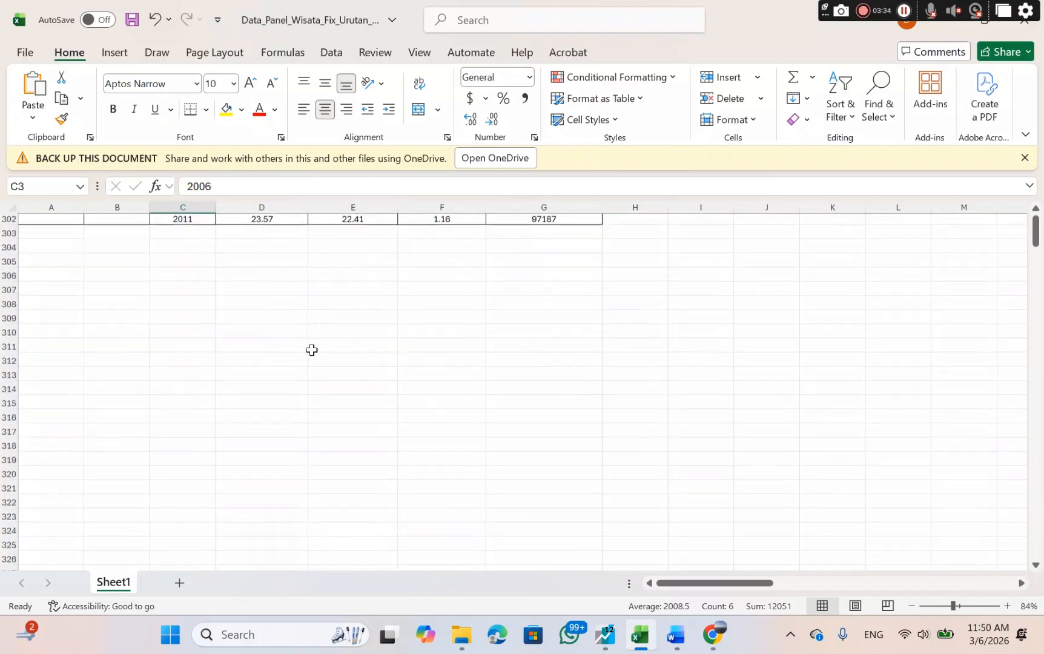
pyautogui.scroll(4, 311, 350)
pyautogui.scroll(3, 310, 347)
pyautogui.moveTo(39, 423); pyautogui.dragTo(89, 418)
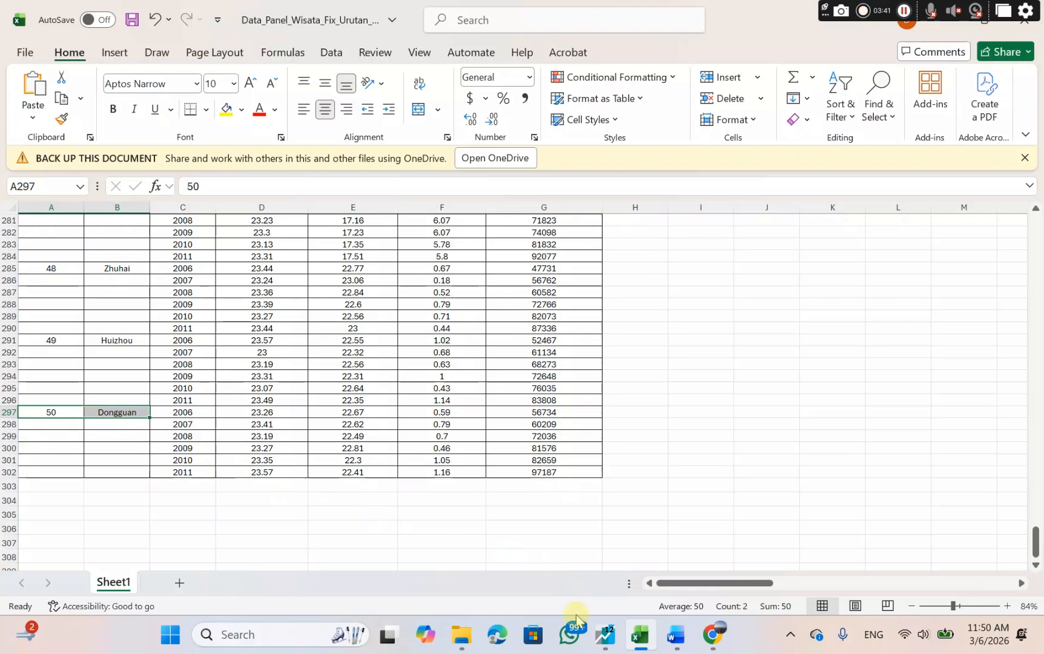
# Return to EViews, create the workfile with the entered panel settings and open an empty group for editing series.
pyautogui.click(608, 642)
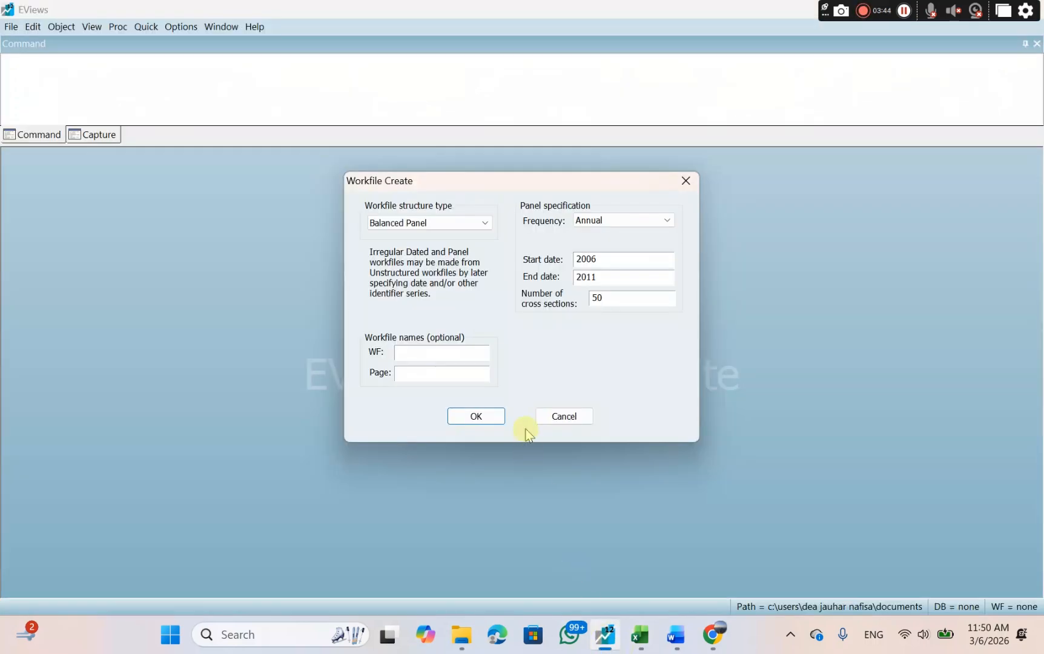
pyautogui.click(477, 417)
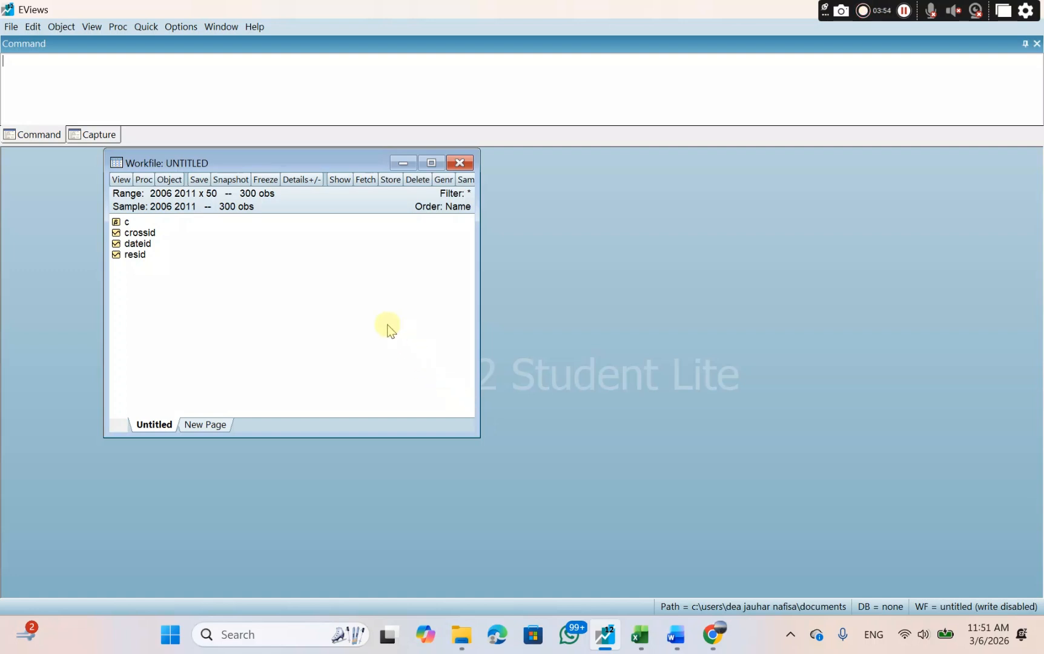
pyautogui.click(145, 27)
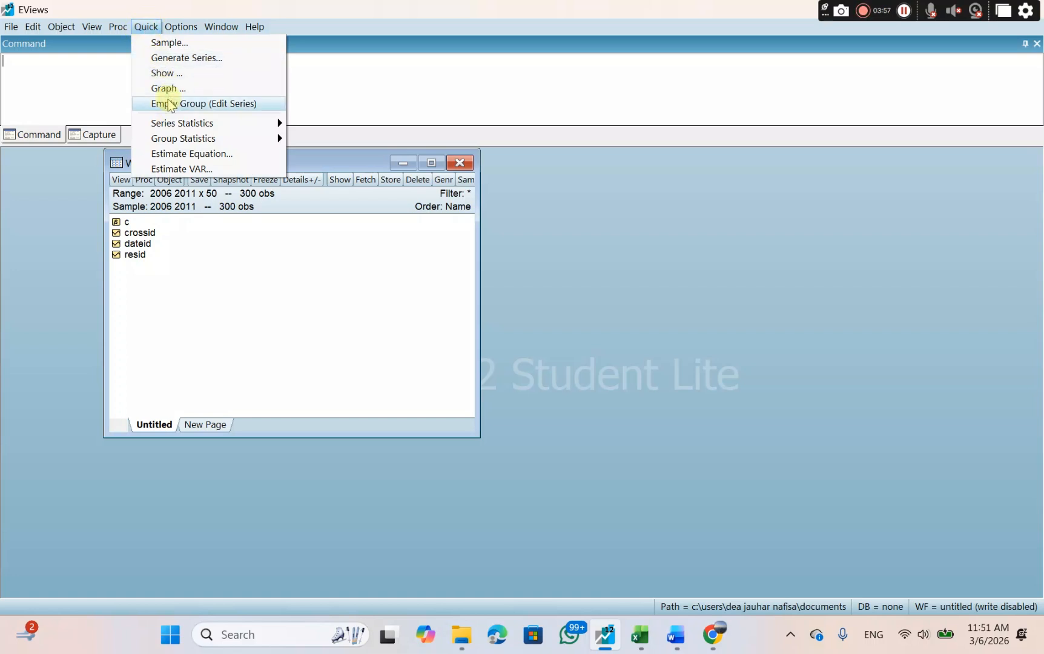
pyautogui.click(170, 104)
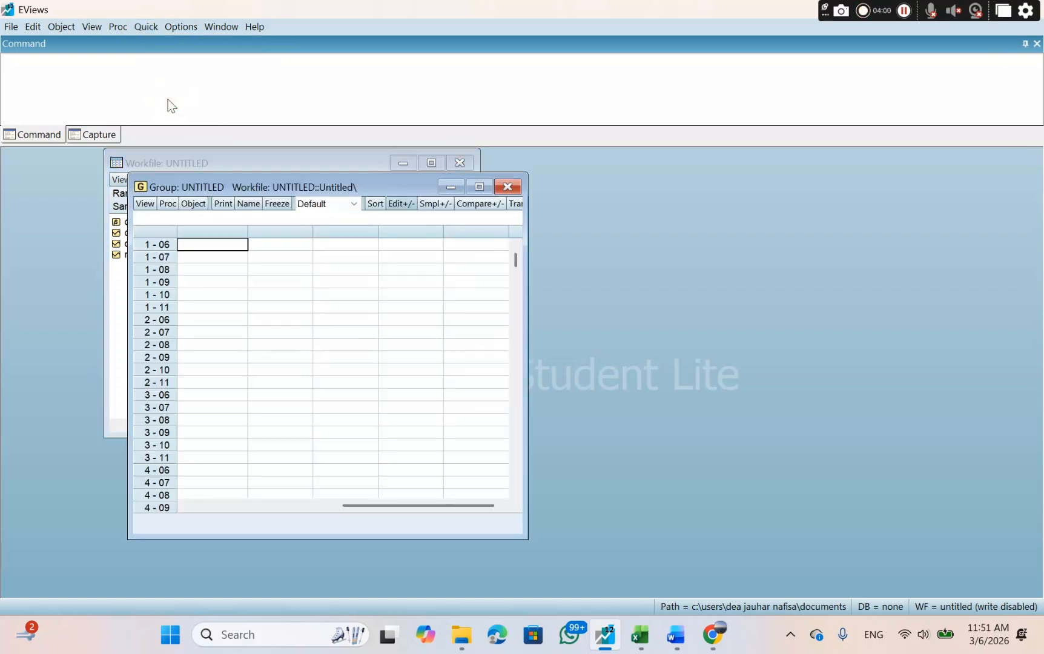
# Switch to the Excel sheet and copy the X1, X2, Z and Y values for all cities, cells D3:G302.
pyautogui.click(640, 634)
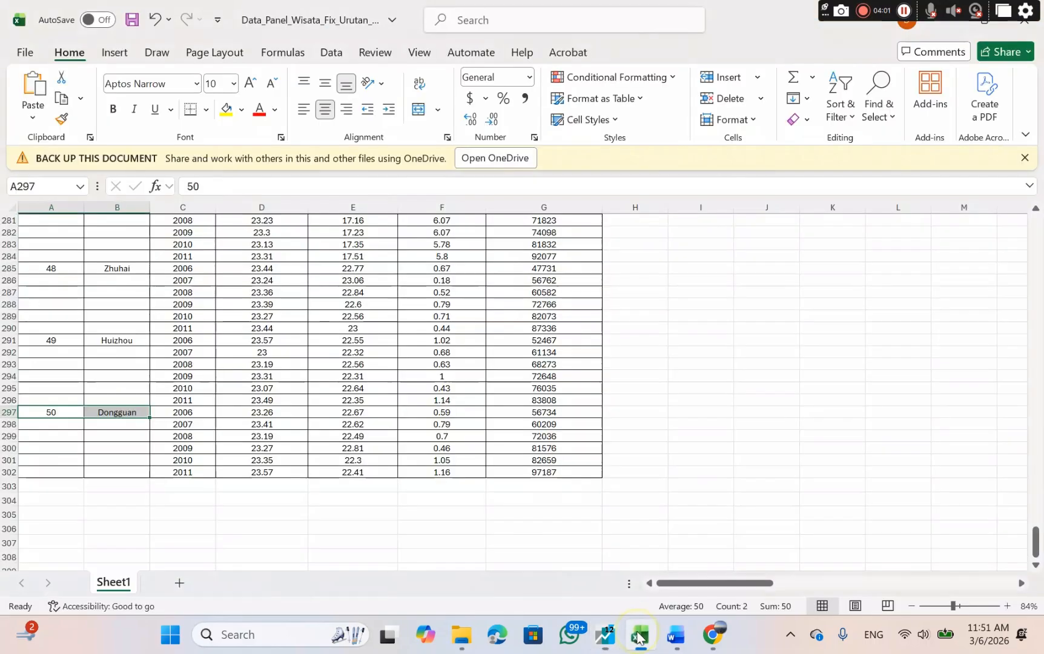
pyautogui.scroll(20, 361, 331)
pyautogui.scroll(20, 361, 331)
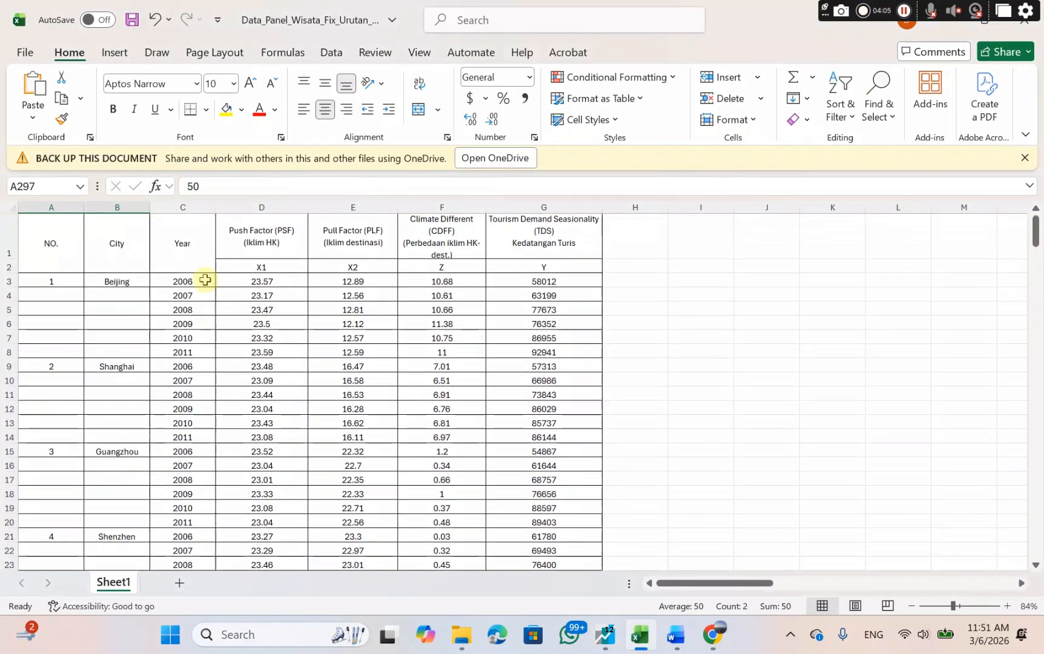
pyautogui.moveTo(239, 280)
pyautogui.mouseDown()
pyautogui.moveTo(460, 352)
pyautogui.moveTo(541, 394)
pyautogui.moveTo(550, 624)
pyautogui.moveTo(562, 530)
pyautogui.mouseUp()
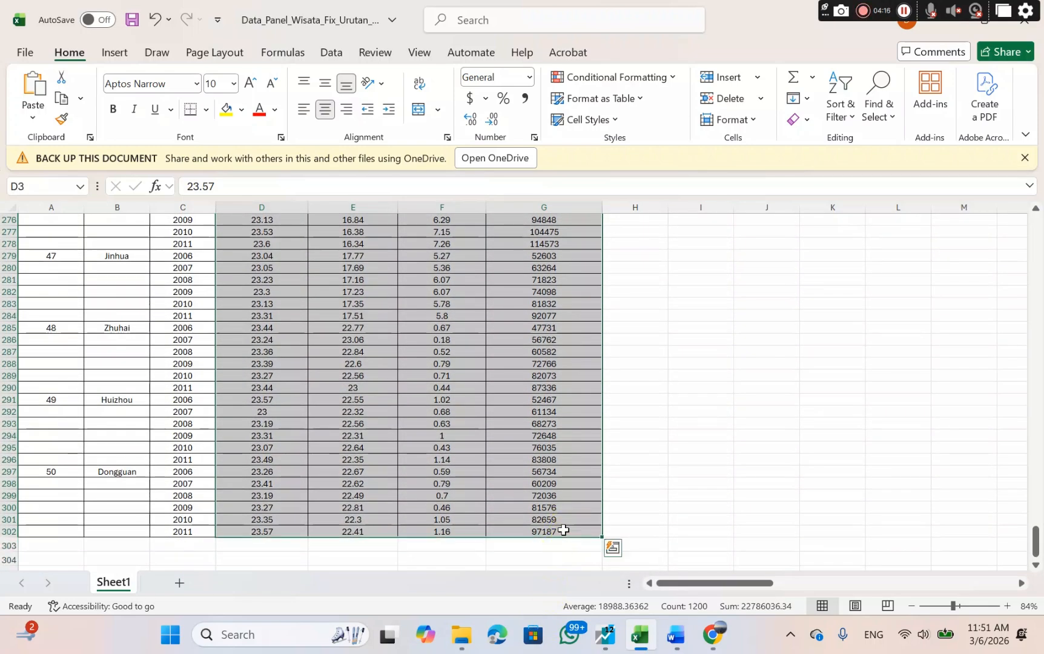
pyautogui.rightClick(562, 529)
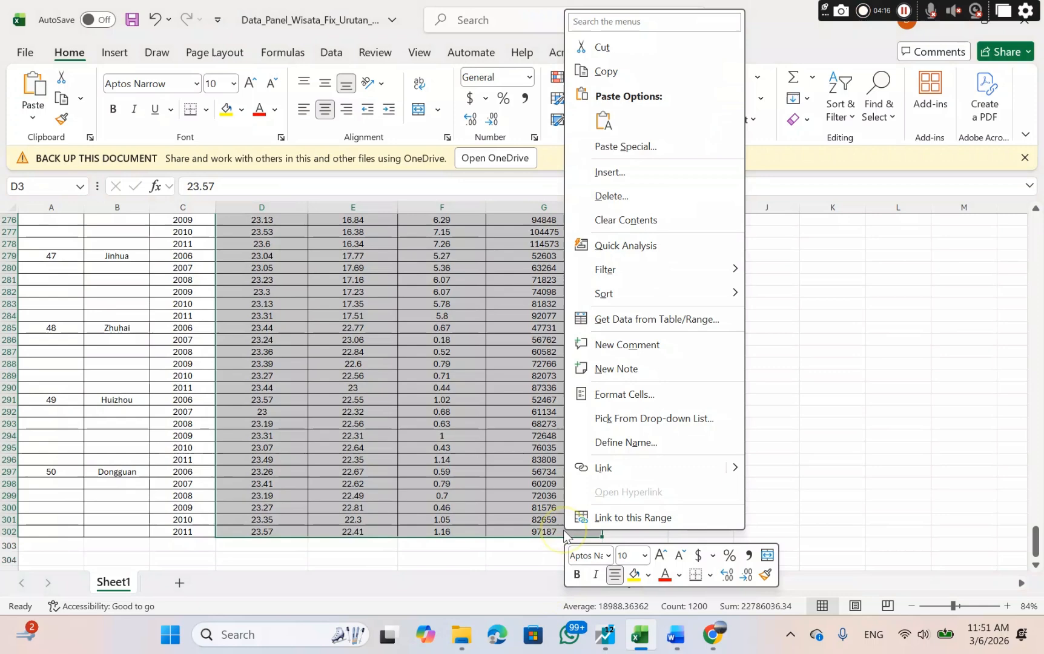
pyautogui.click(605, 71)
pyautogui.scroll(20, 605, 77)
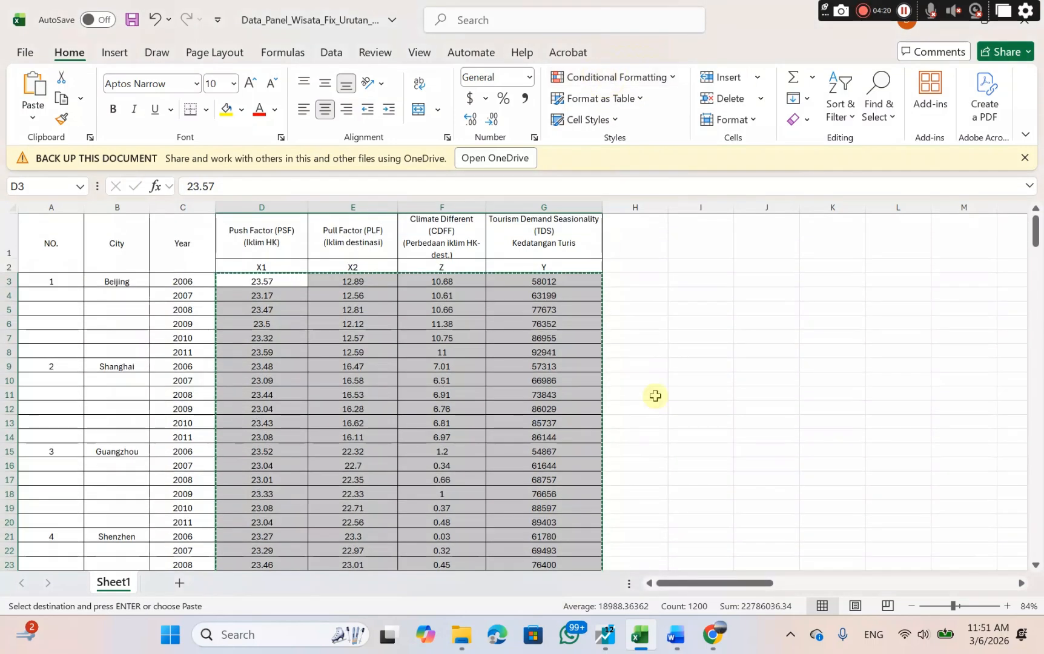
# Switch to EViews and paste the copied data into the empty group, starting at the first column's 1 - 06 observation.
pyautogui.click(605, 634)
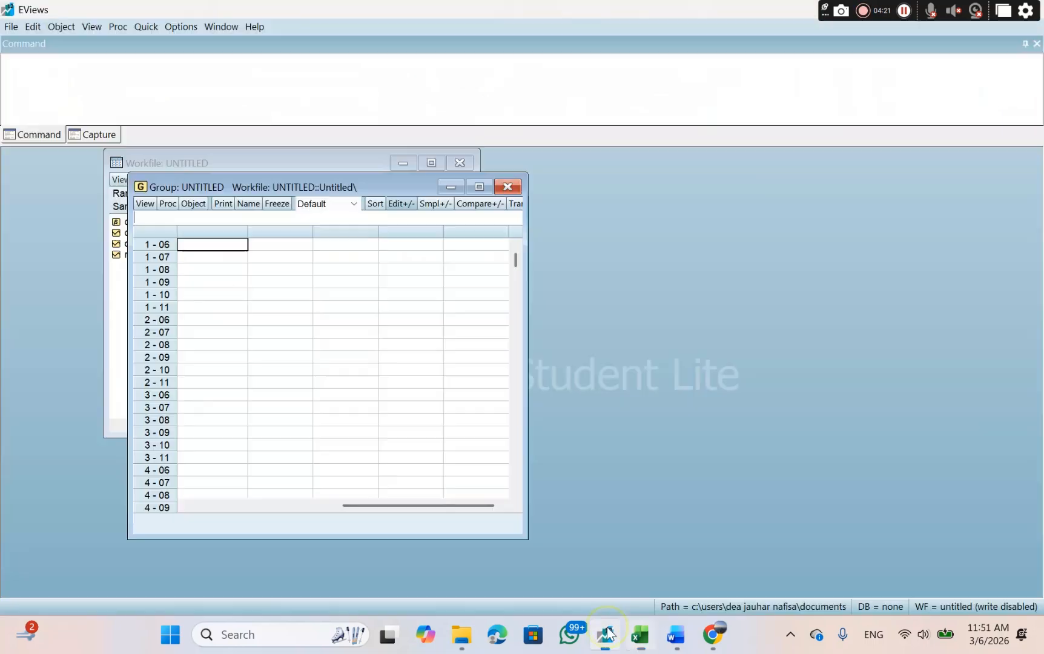
pyautogui.rightClick(207, 247)
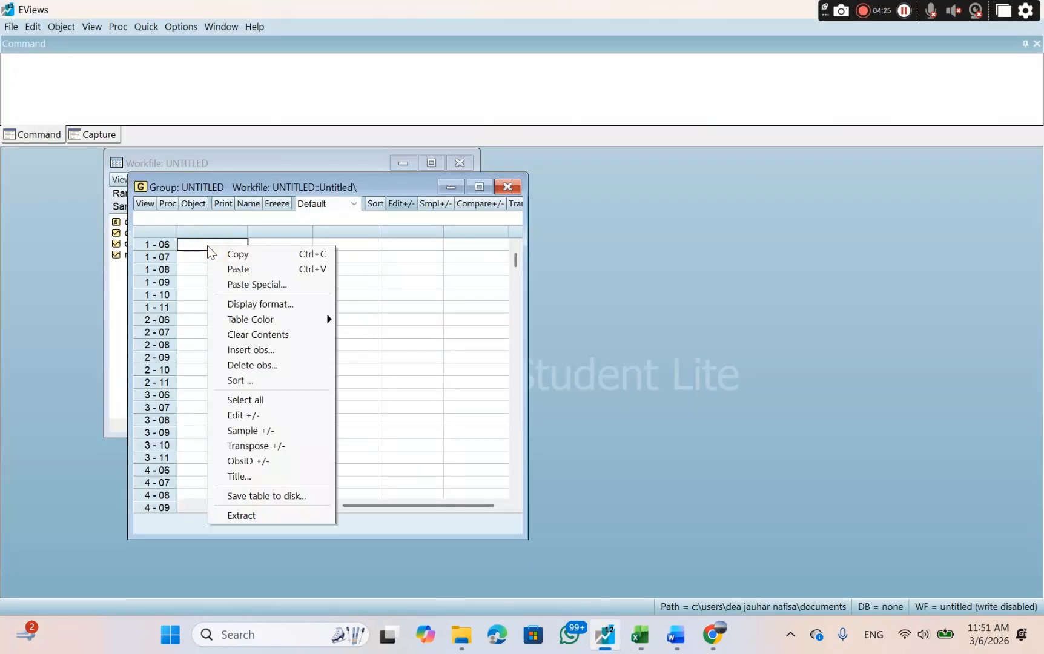
pyautogui.click(224, 269)
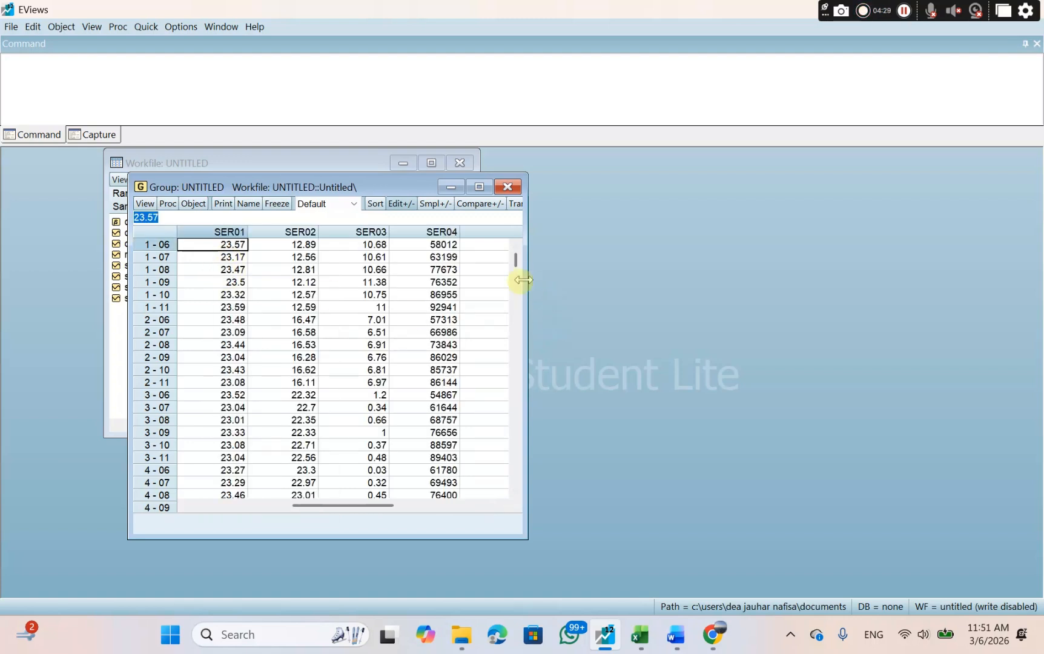
# Rename series SER01 as X1 and SER02 as X2 in the group.
pyautogui.scroll(1, 517, 262)
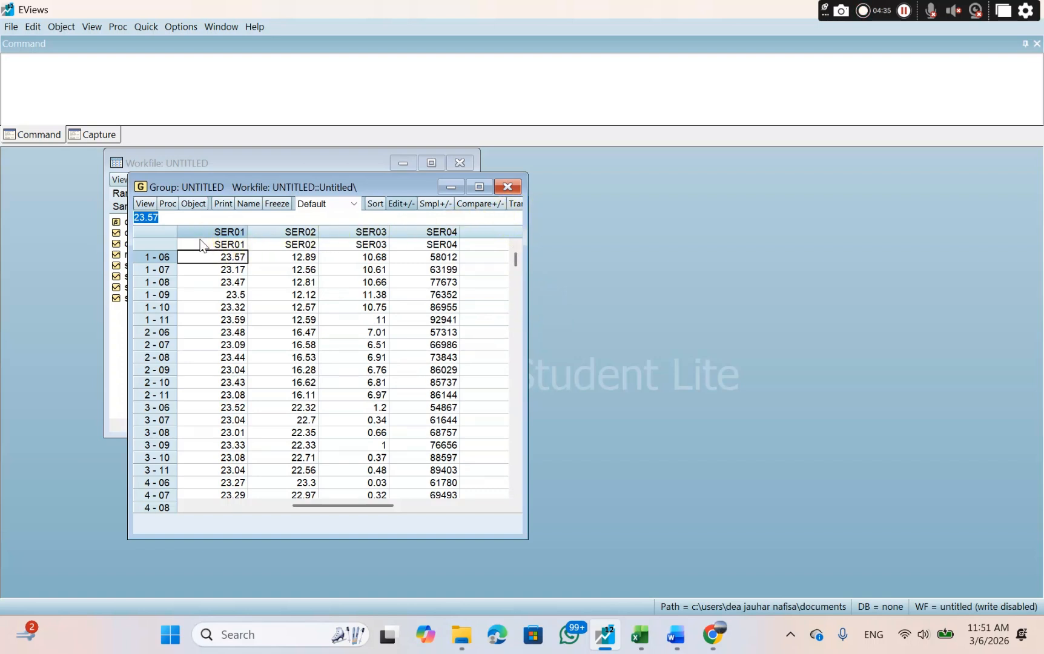
pyautogui.click(211, 244)
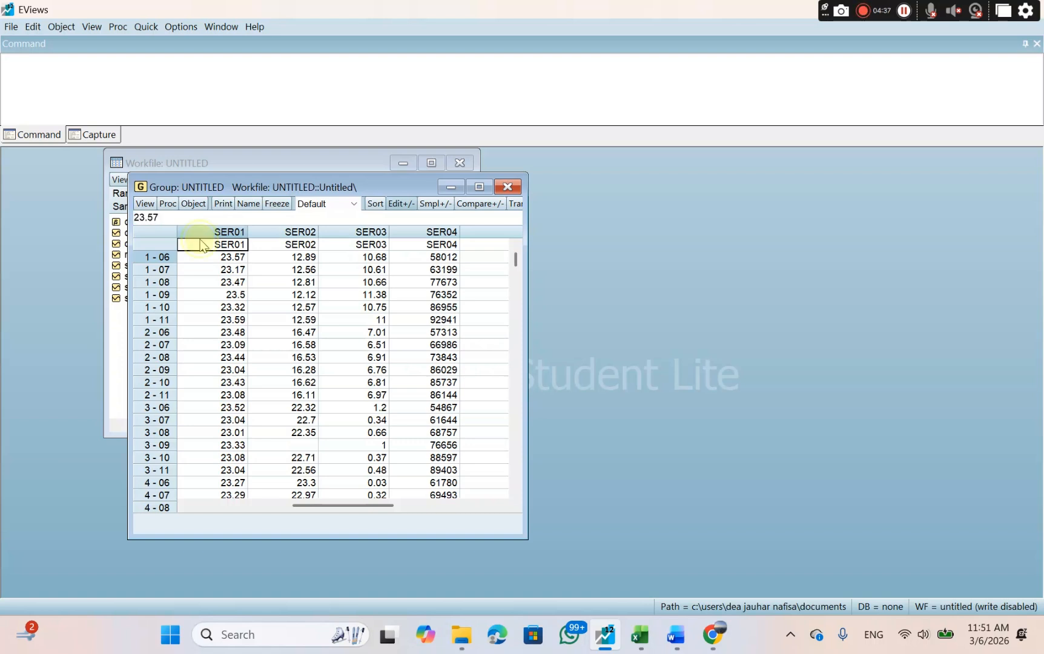
pyautogui.write('X1')
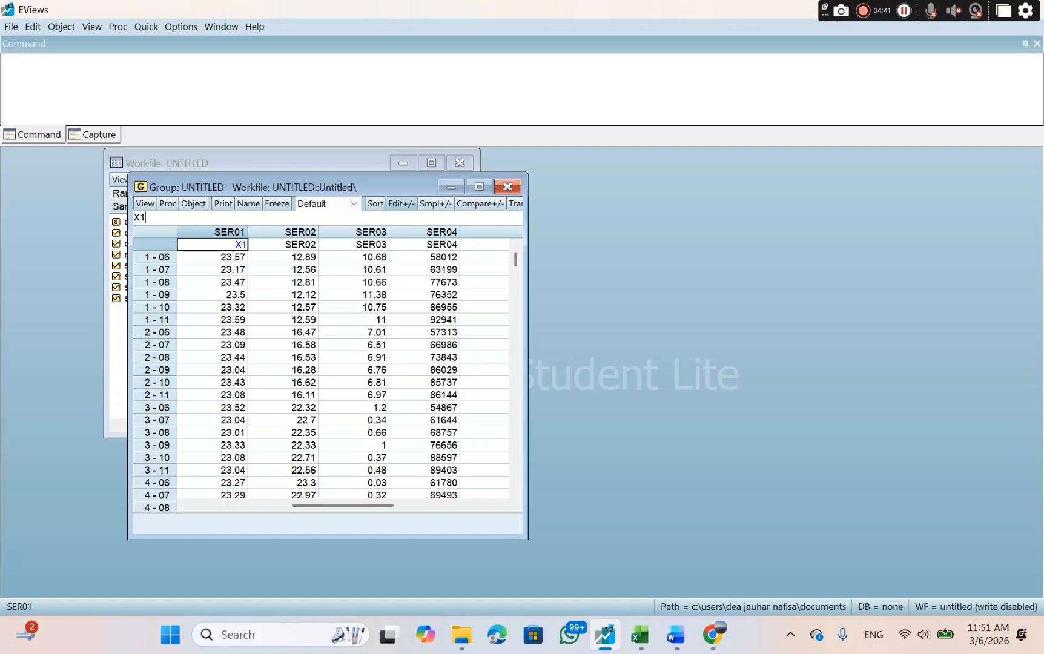
pyautogui.press('Return')
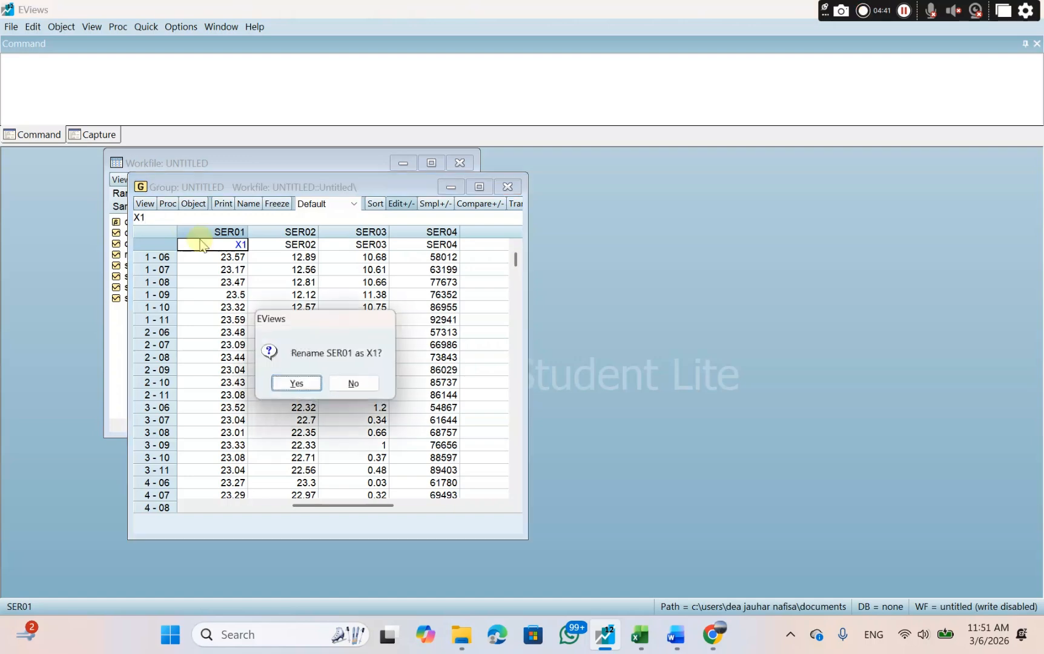
pyautogui.click(297, 386)
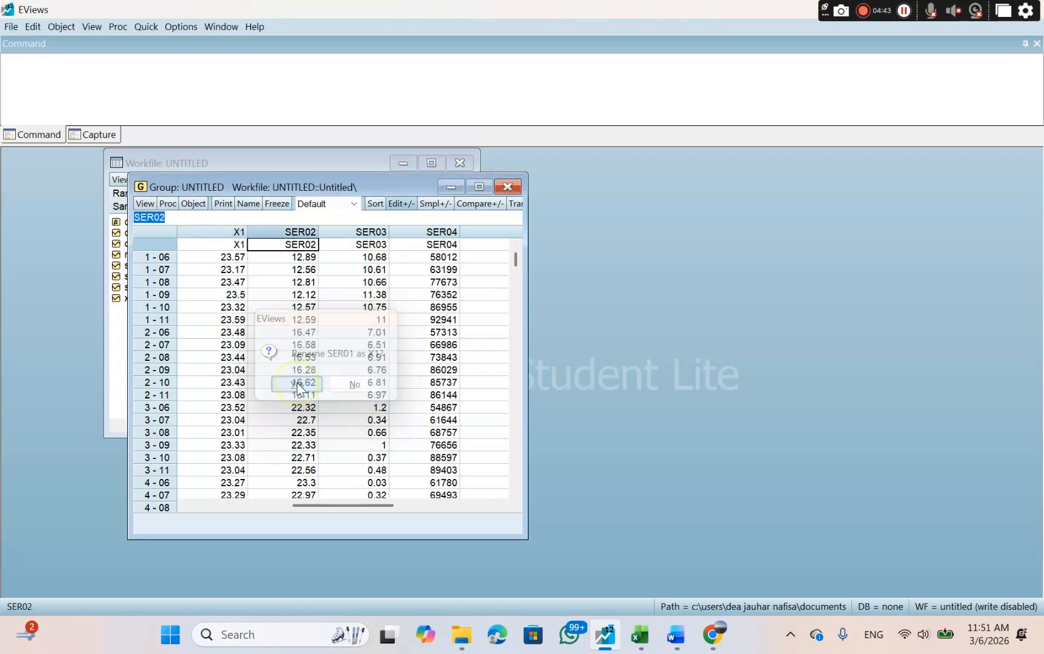
pyautogui.write('X2')
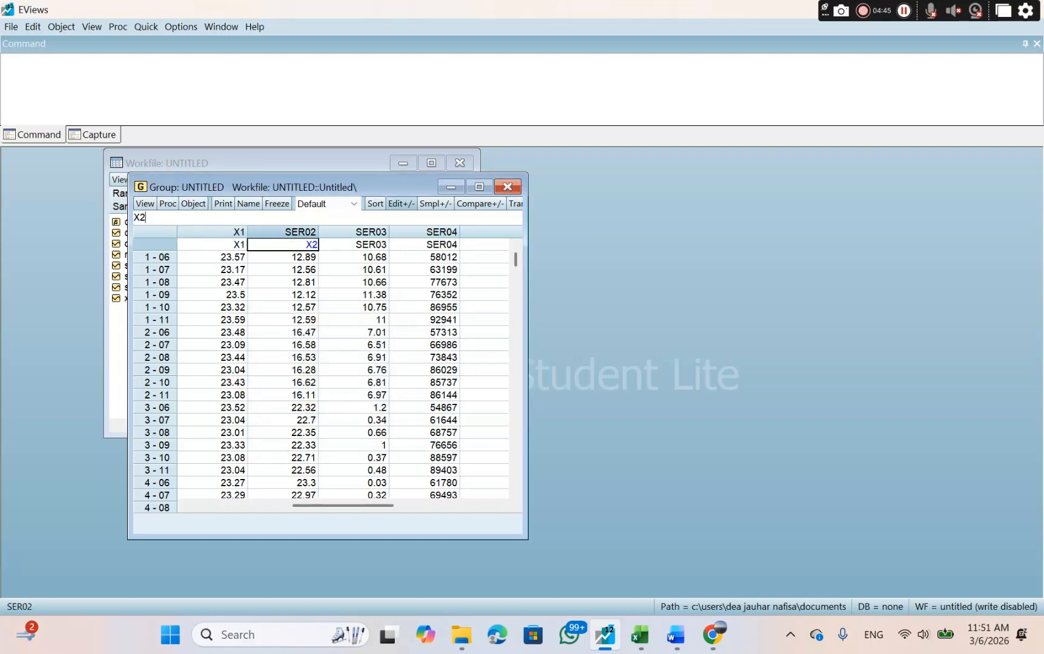
pyautogui.press('Return')
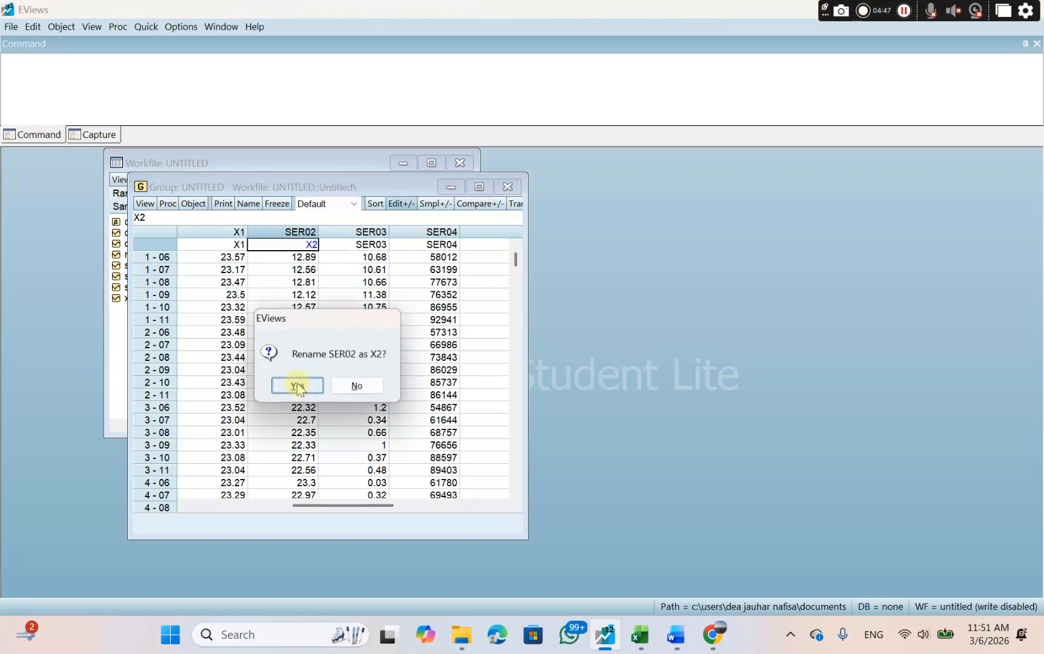
pyautogui.click(298, 388)
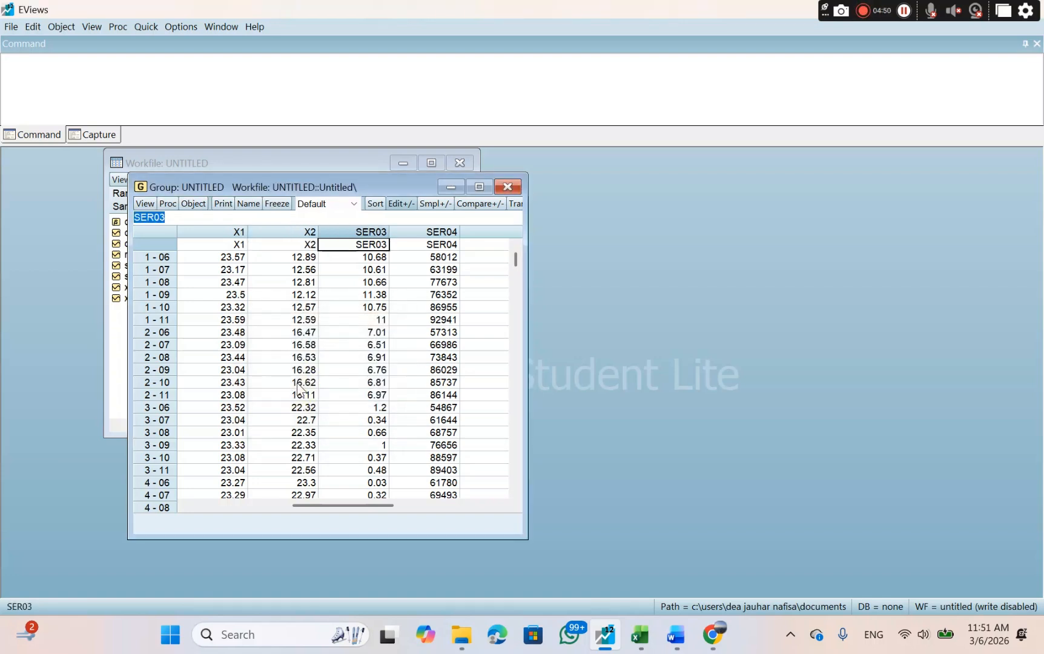
# Rename series SER03 as Z and SER04 as Y, and close the group by deleting the untitled group object.
pyautogui.write('Z')
pyautogui.press('Return')
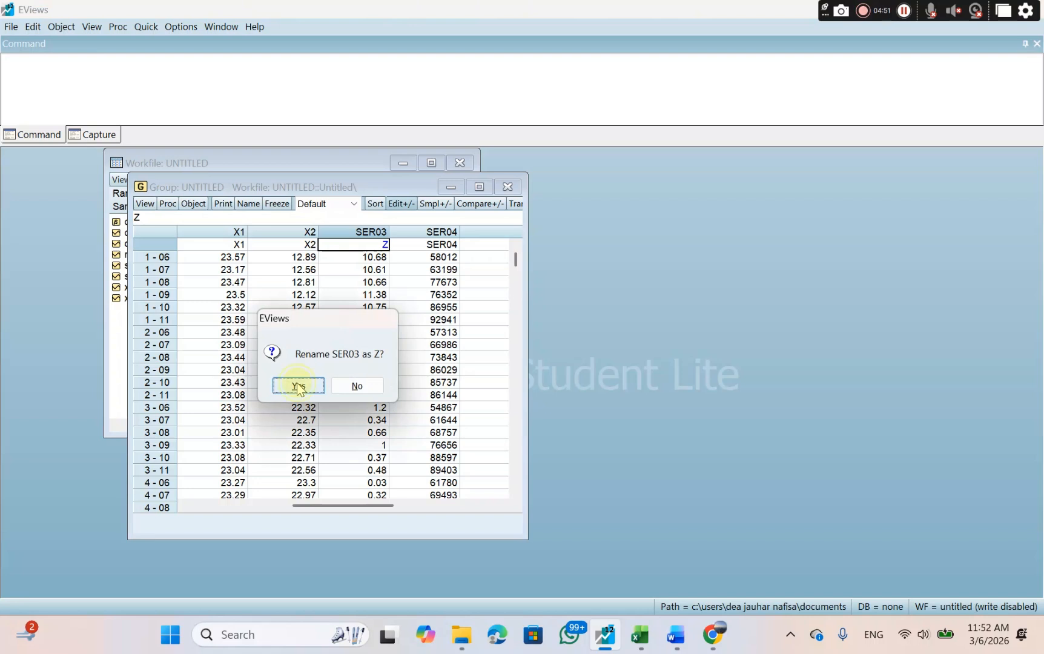
pyautogui.click(298, 388)
pyautogui.write('Y')
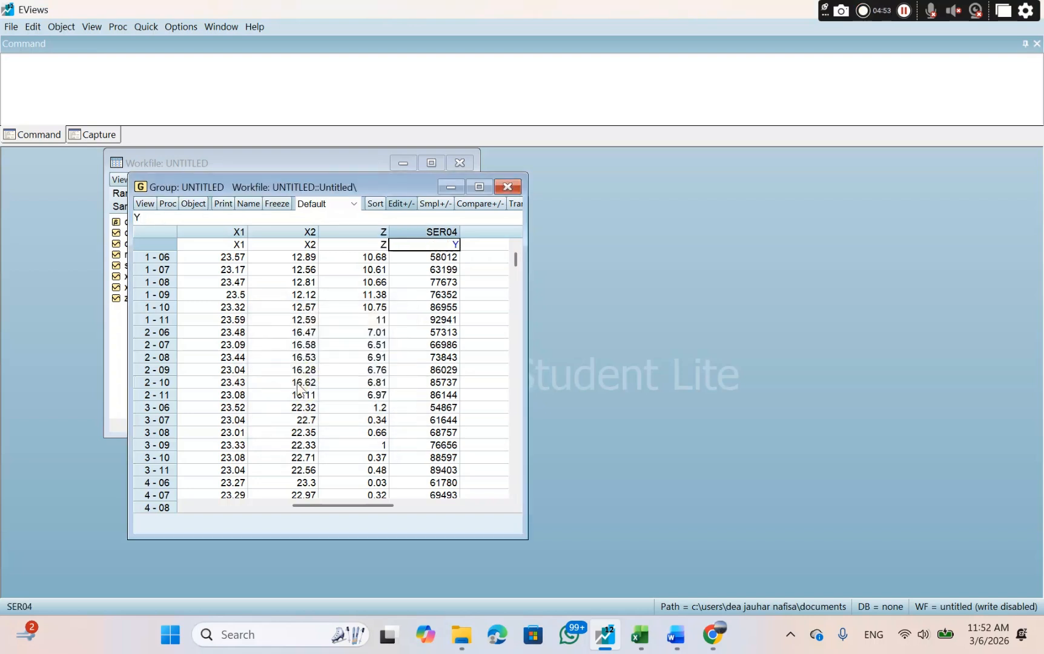
pyautogui.press('Return')
pyautogui.click(298, 388)
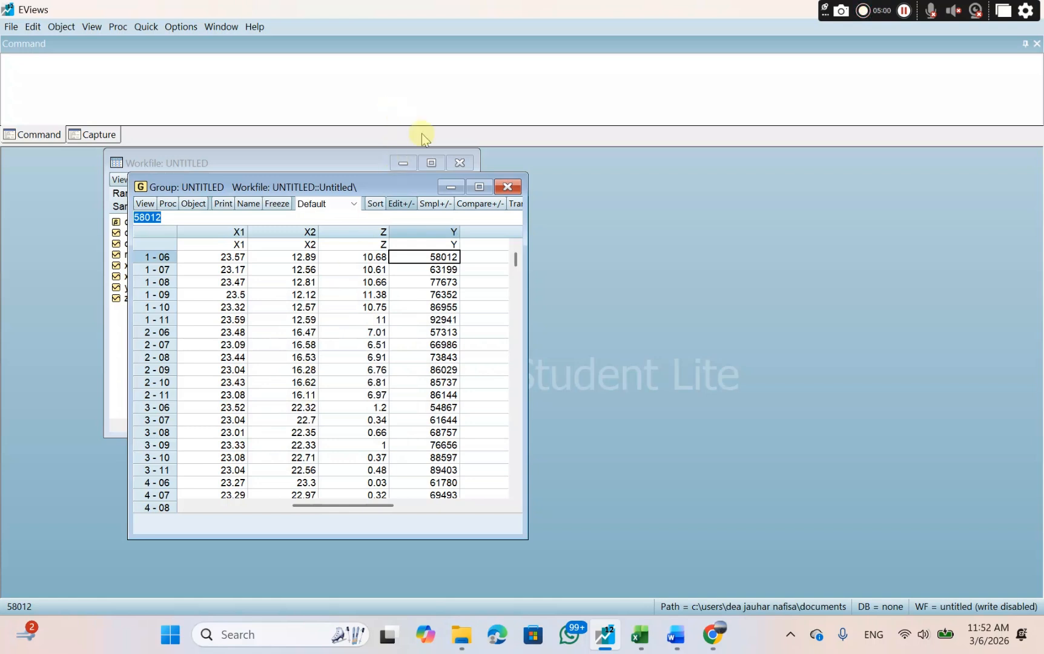
pyautogui.click(508, 190)
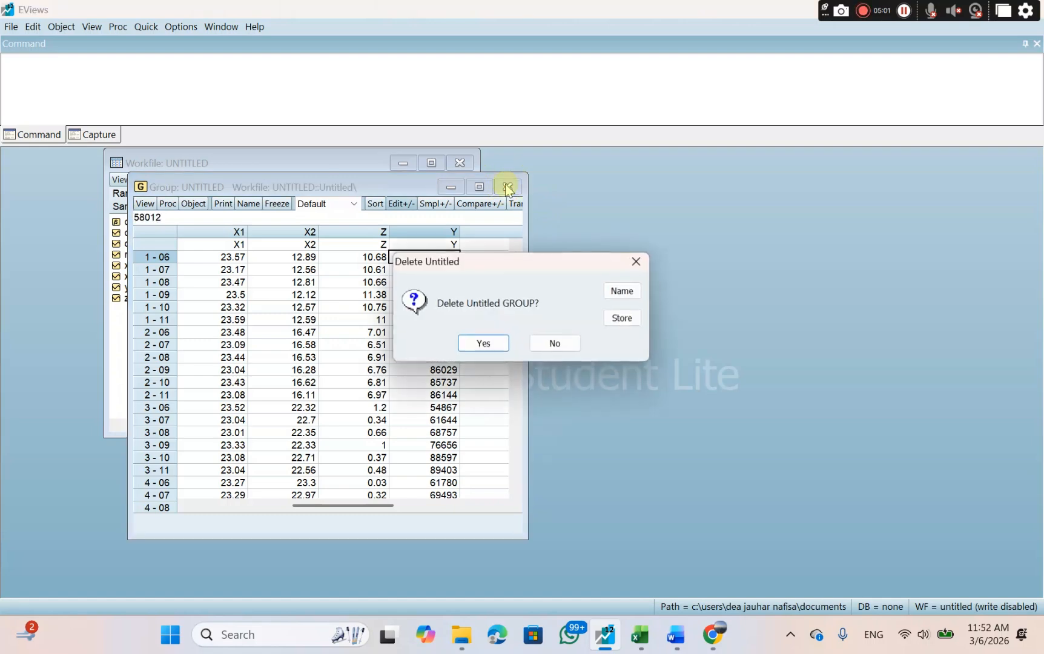
pyautogui.click(473, 345)
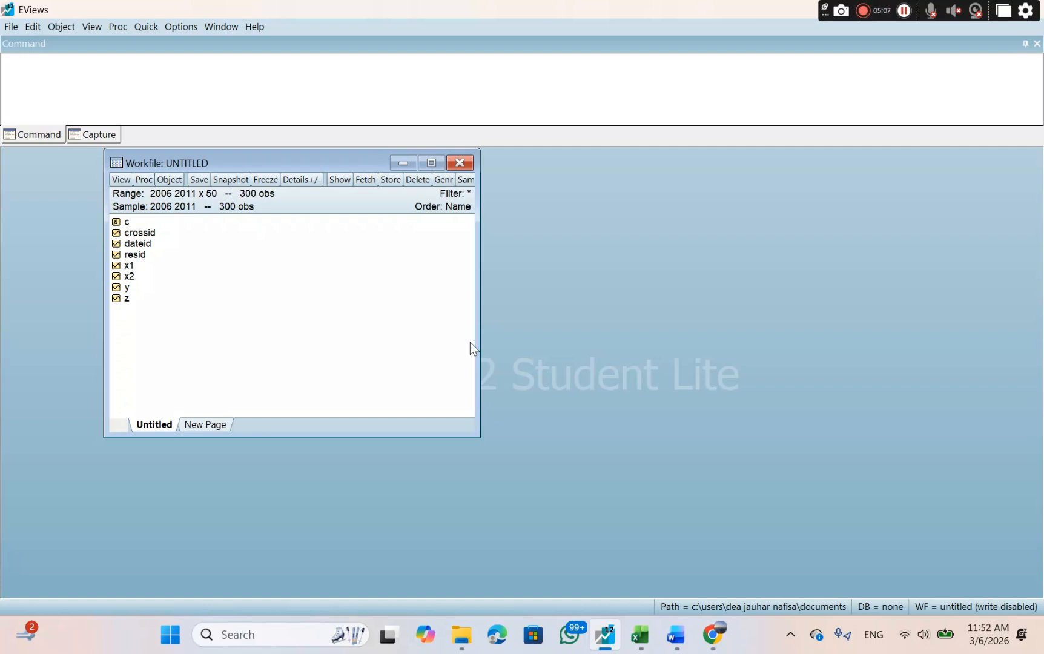
# Switch to the Canva panel data presentation in Chrome and read the METODE PENDEKATAN and UJI SIGNIFIKANSI slides.
pyautogui.click(705, 650)
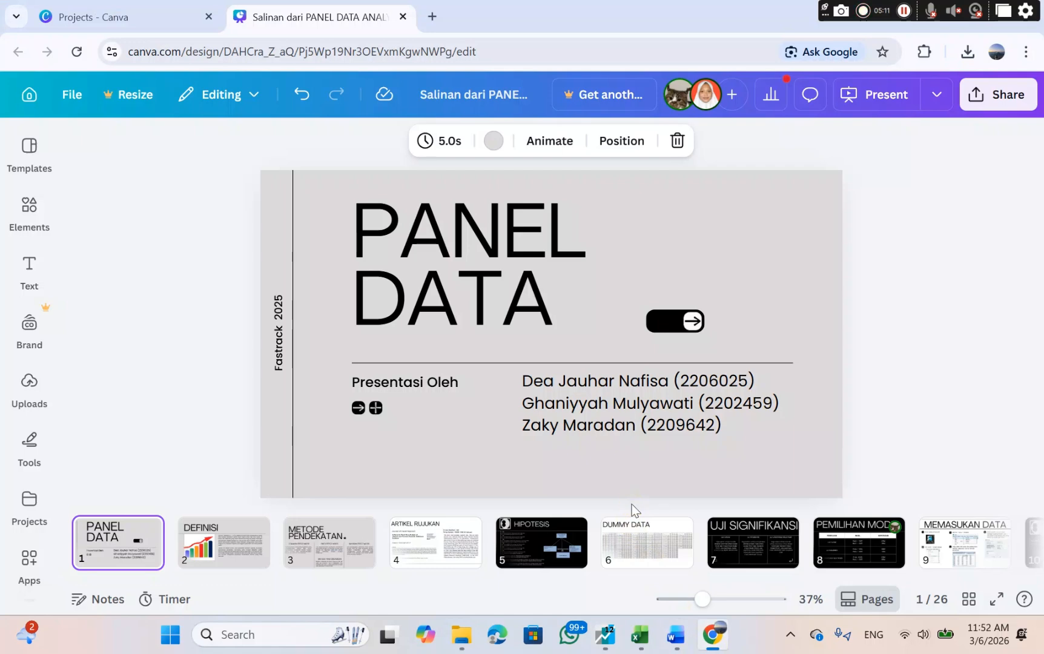
pyautogui.click(345, 548)
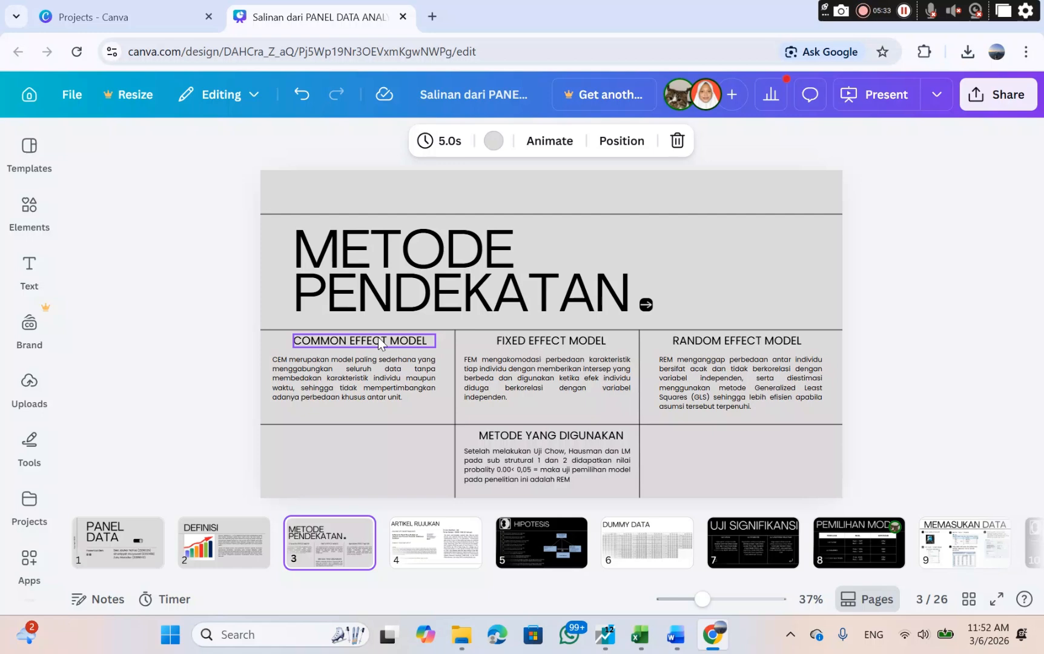
pyautogui.hscroll(3, 666, 557)
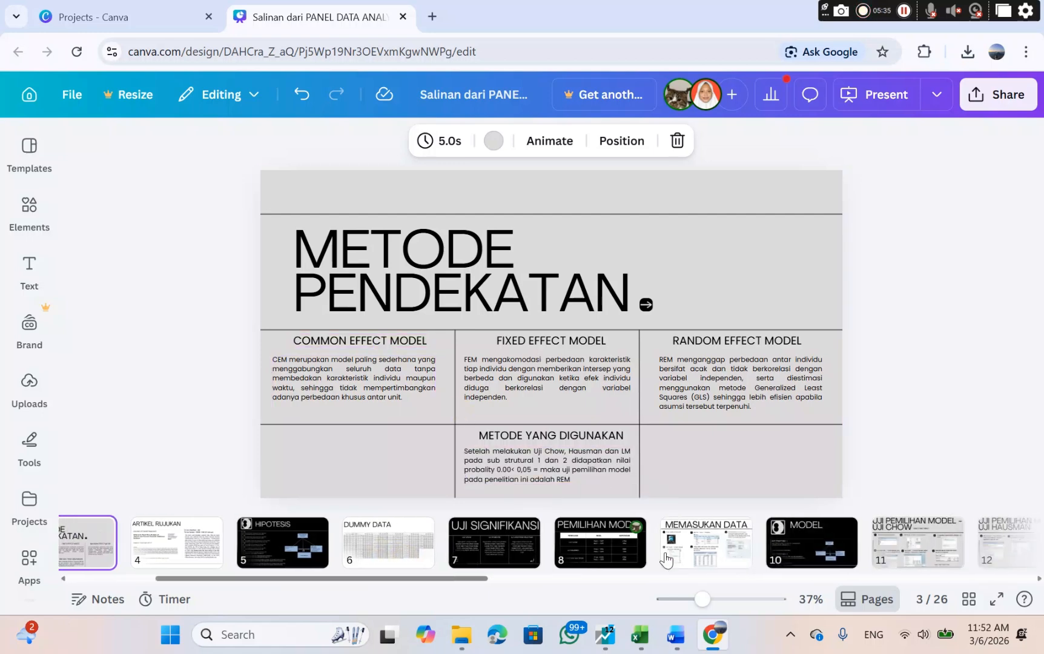
pyautogui.hscroll(1, 666, 560)
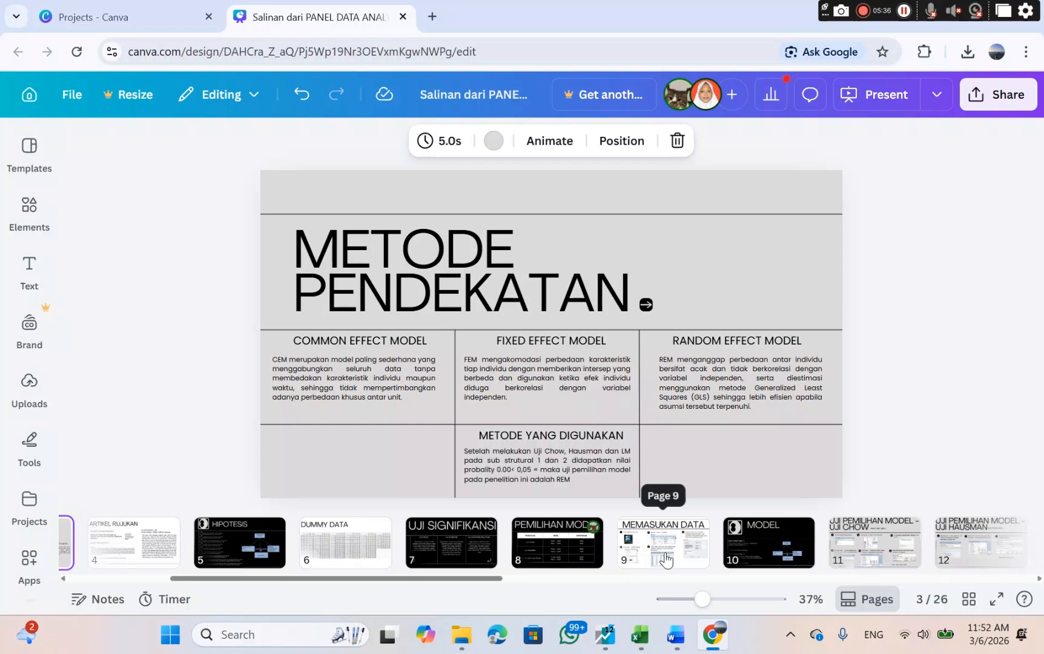
pyautogui.click(456, 537)
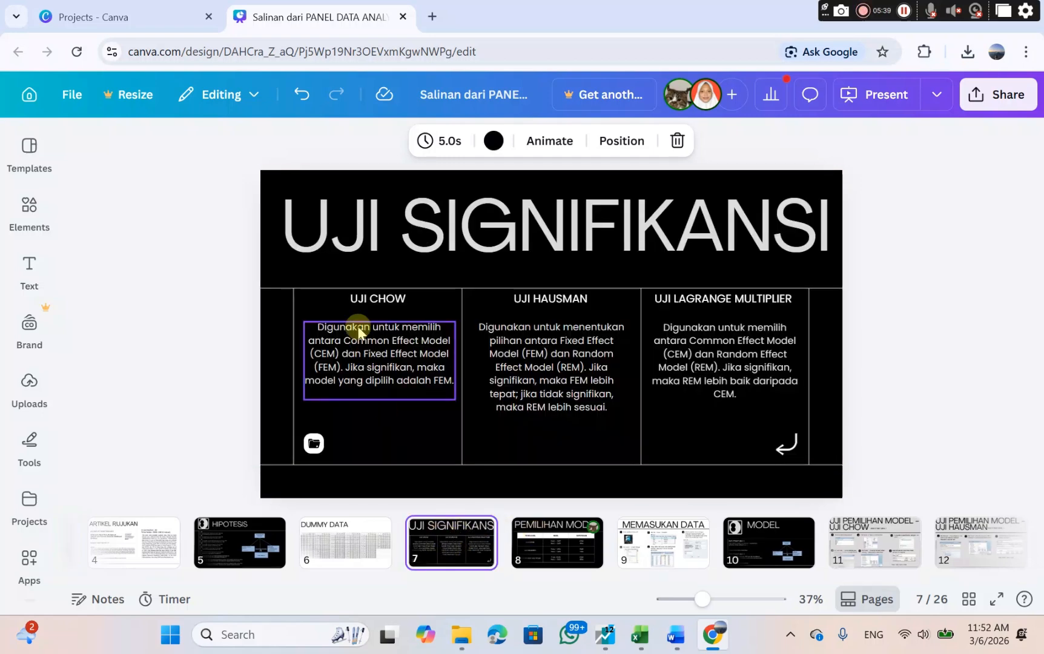
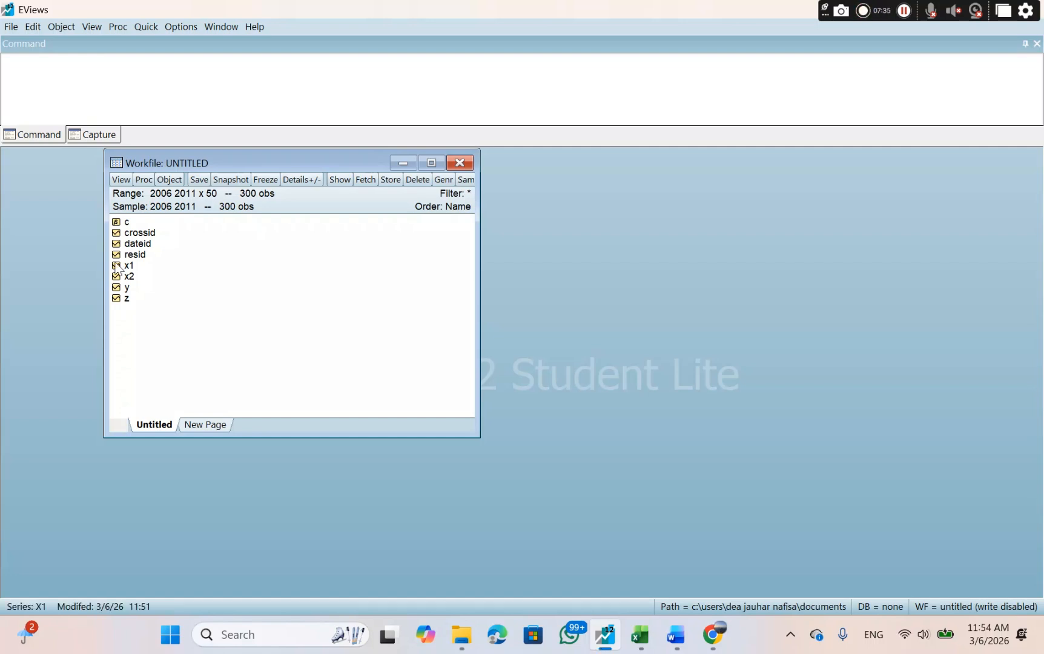
# Open series x1 and x2 together as a new equation.
pyautogui.click(117, 267)
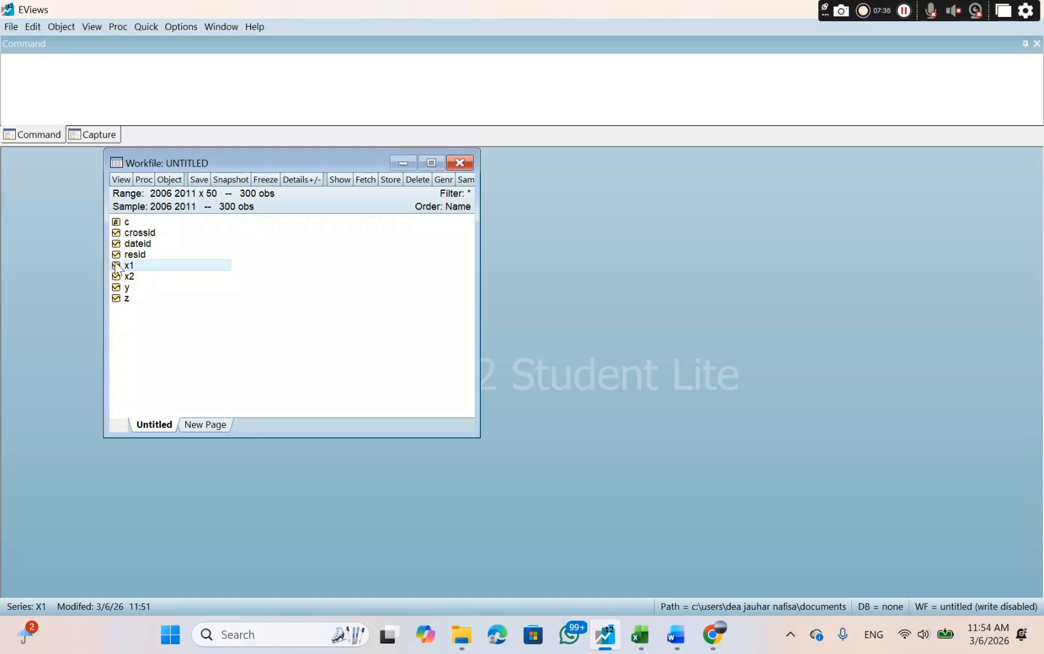
pyautogui.keyDown('ctrl'); pyautogui.click(117, 280); pyautogui.keyUp('ctrl')
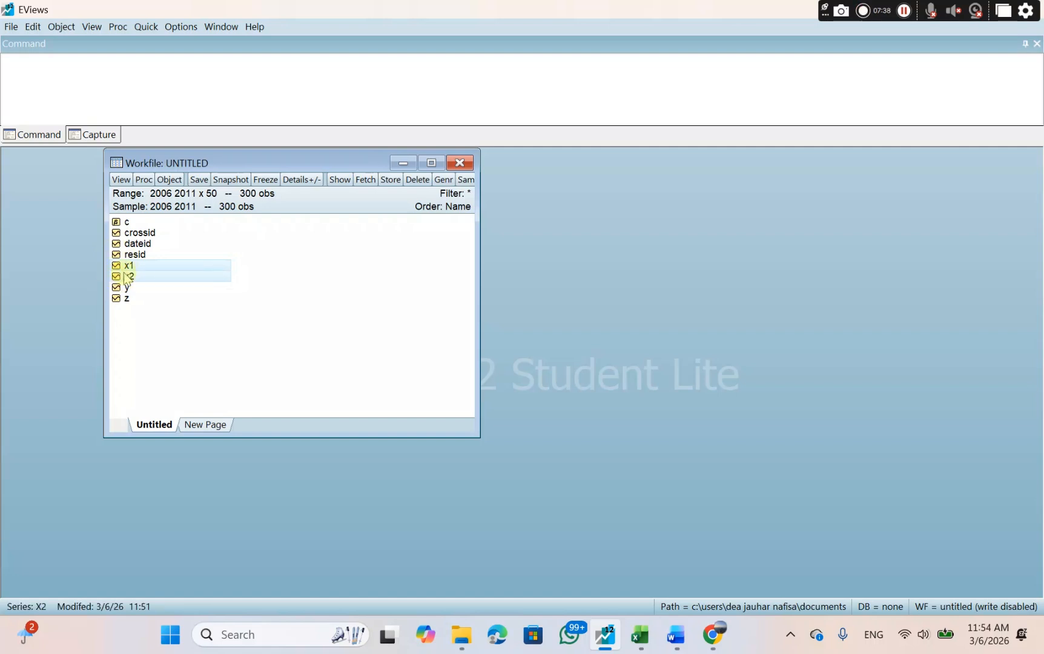
pyautogui.rightClick(174, 268)
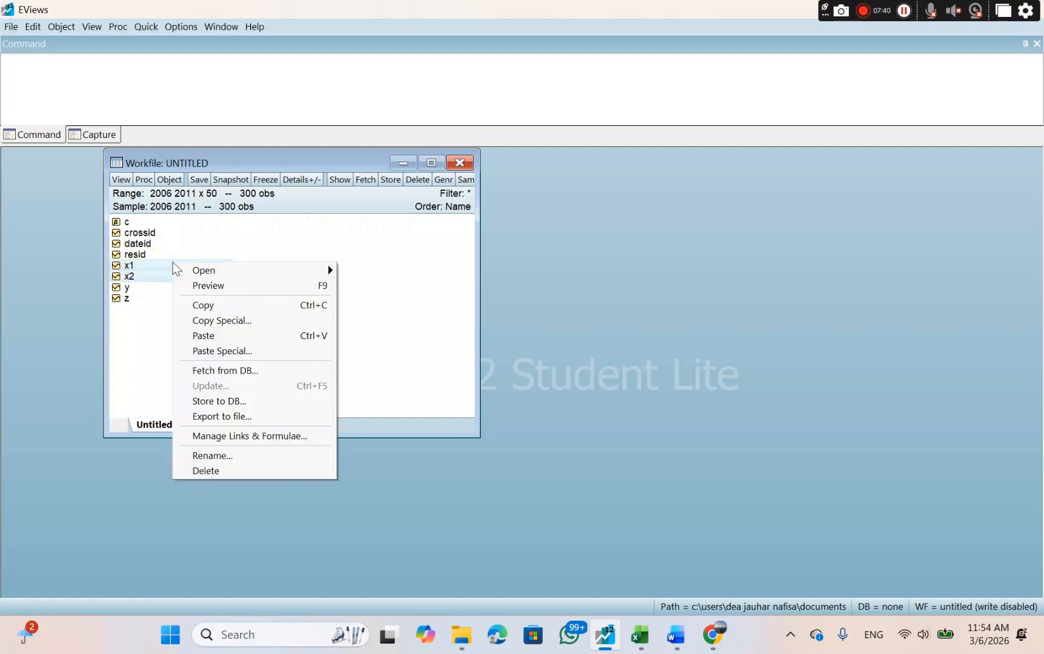
pyautogui.moveTo(203, 270)
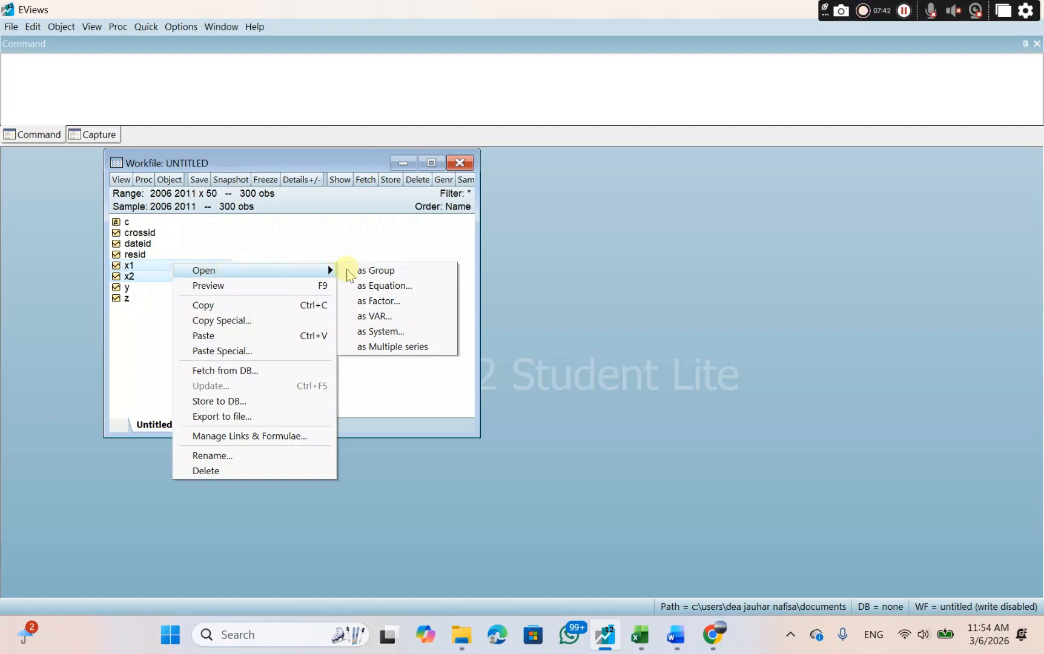
pyautogui.click(382, 287)
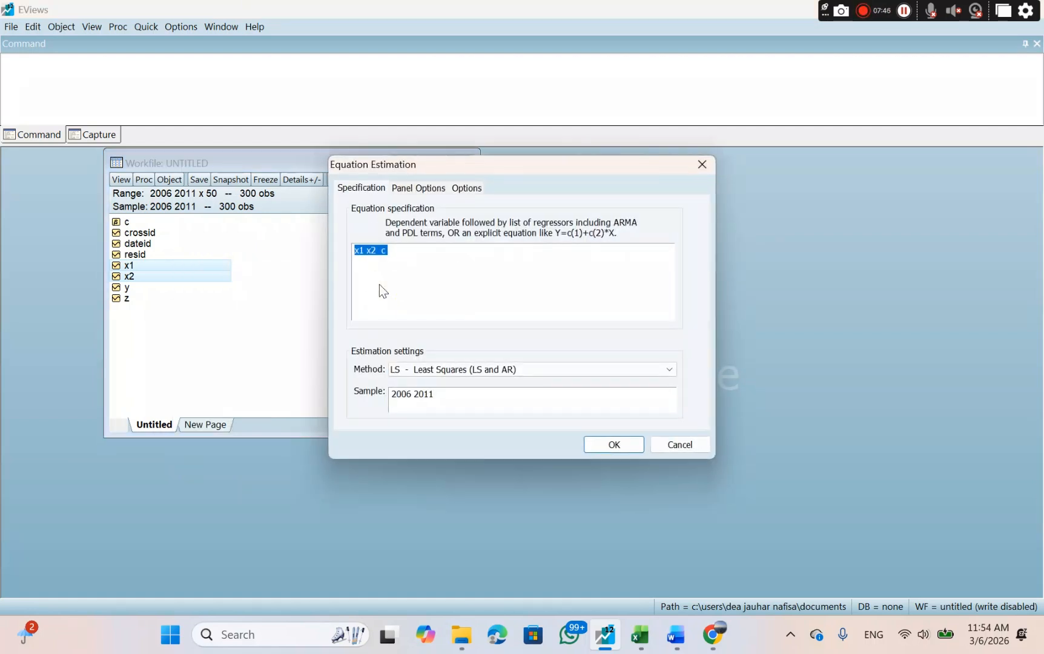
# Specify the equation as z c x1 x2 and estimate it with Least Squares for the sample 2006 2011.
pyautogui.click(399, 255)
pyautogui.press('Home')
pyautogui.write('x c')
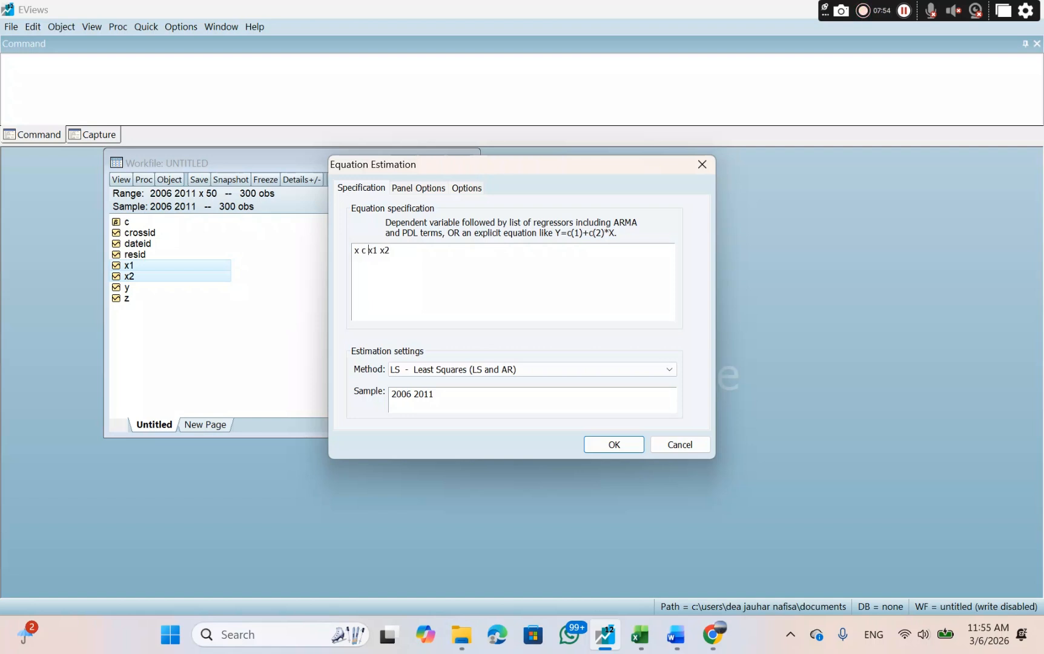
pyautogui.press('Left')
pyautogui.press('Left')
pyautogui.press('Left')
pyautogui.press('BackSpace')
pyautogui.write('z')
pyautogui.click(607, 443)
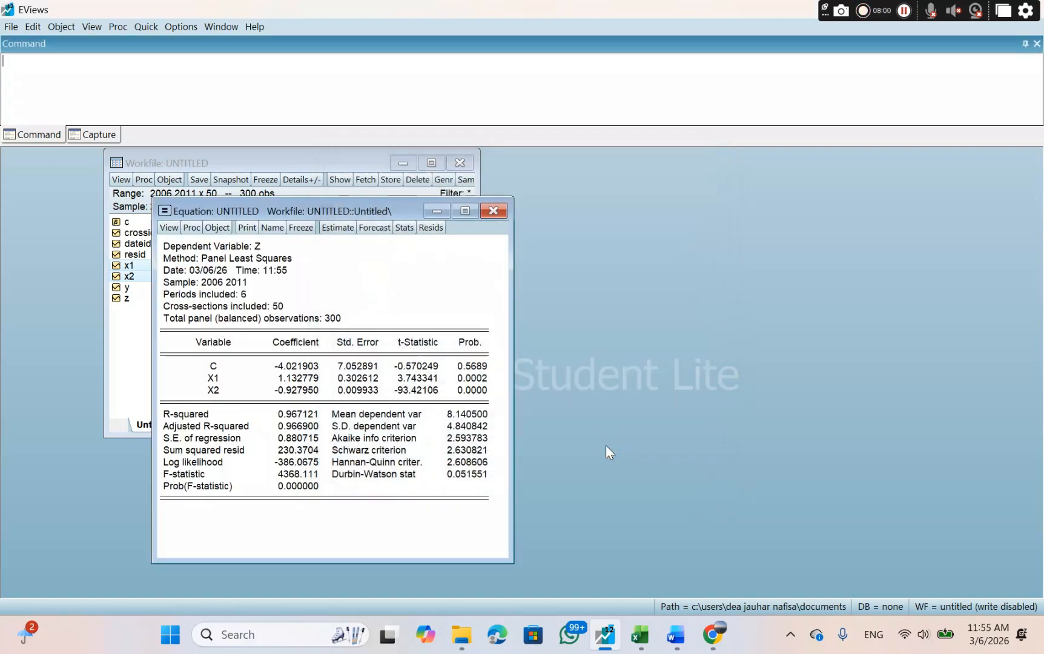
# Re-estimate the equation with the cross-section effects set to Fixed.
pyautogui.click(342, 228)
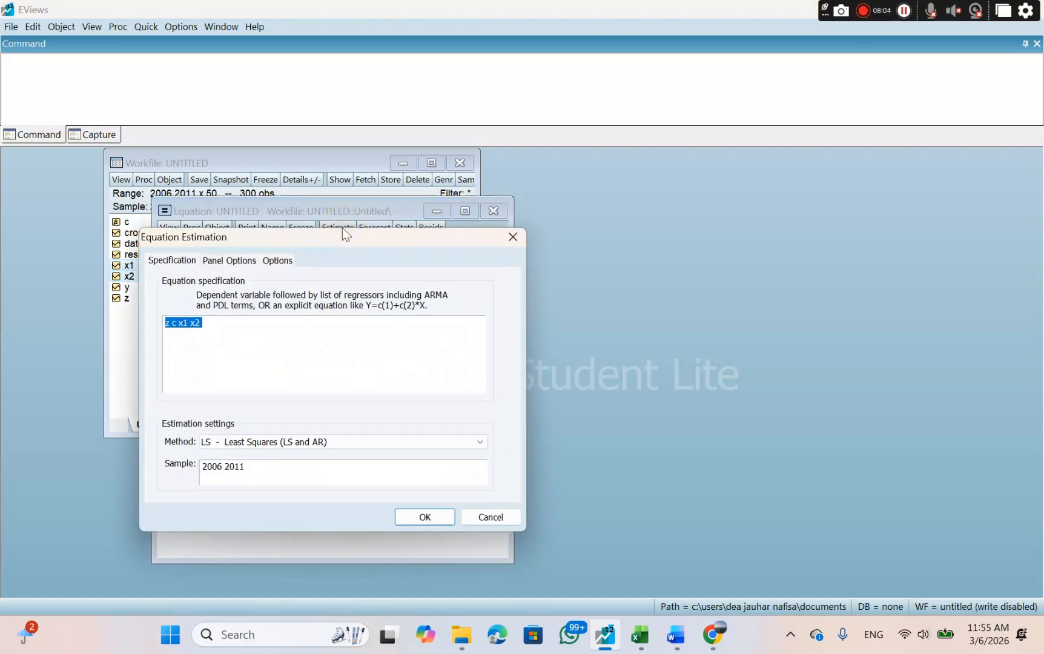
pyautogui.click(219, 261)
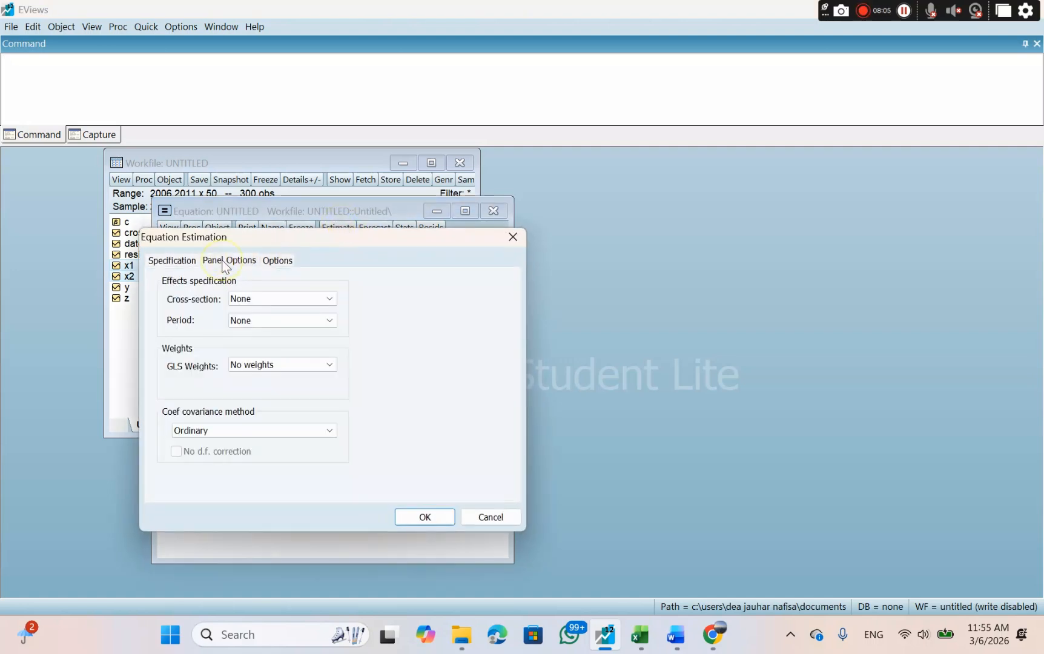
pyautogui.click(274, 297)
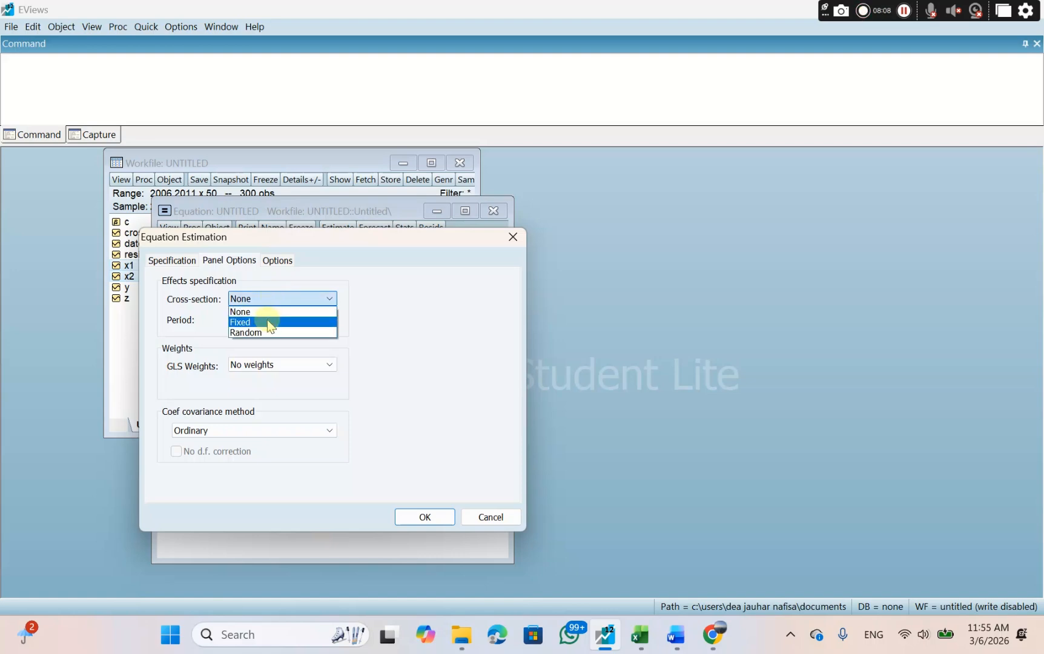
pyautogui.click(270, 322)
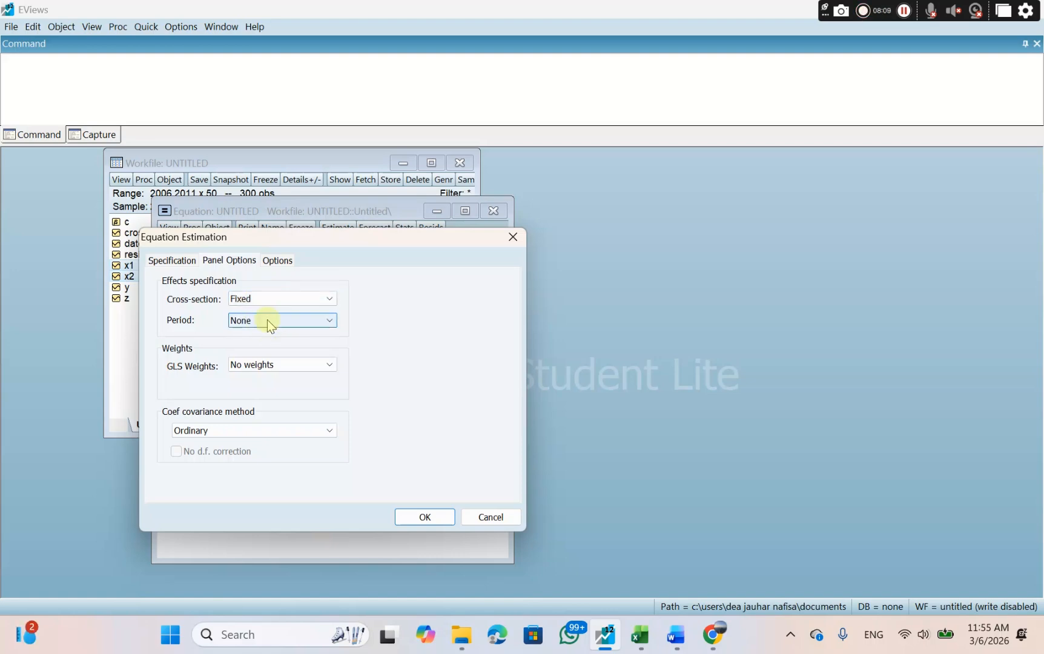
pyautogui.click(433, 519)
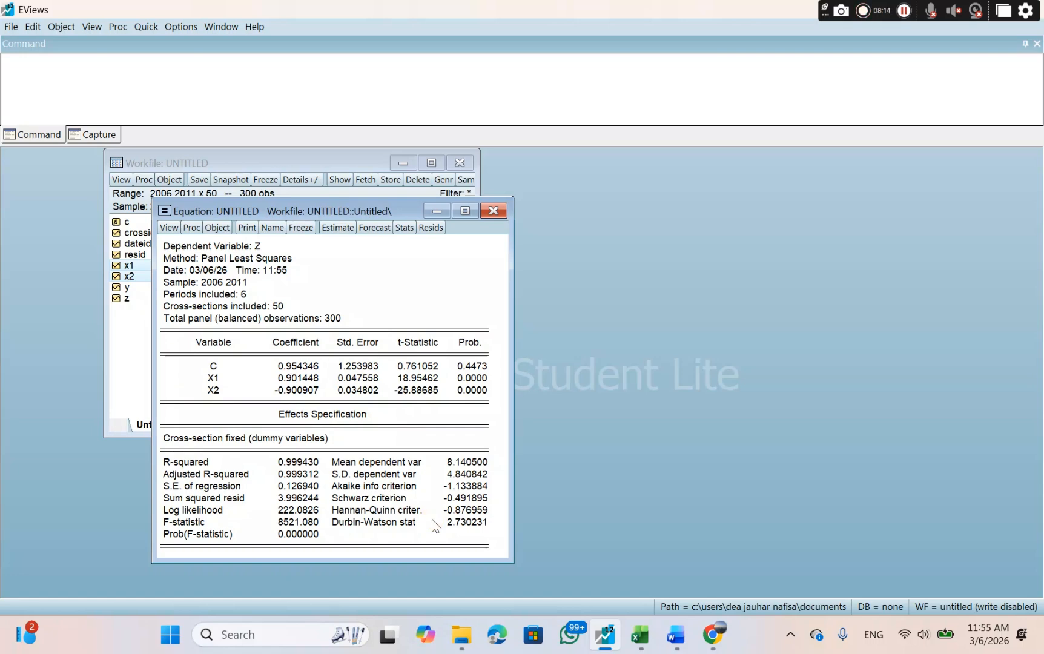
# Run the Redundant Fixed Effects test on the fixed-effects equation.
pyautogui.click(169, 229)
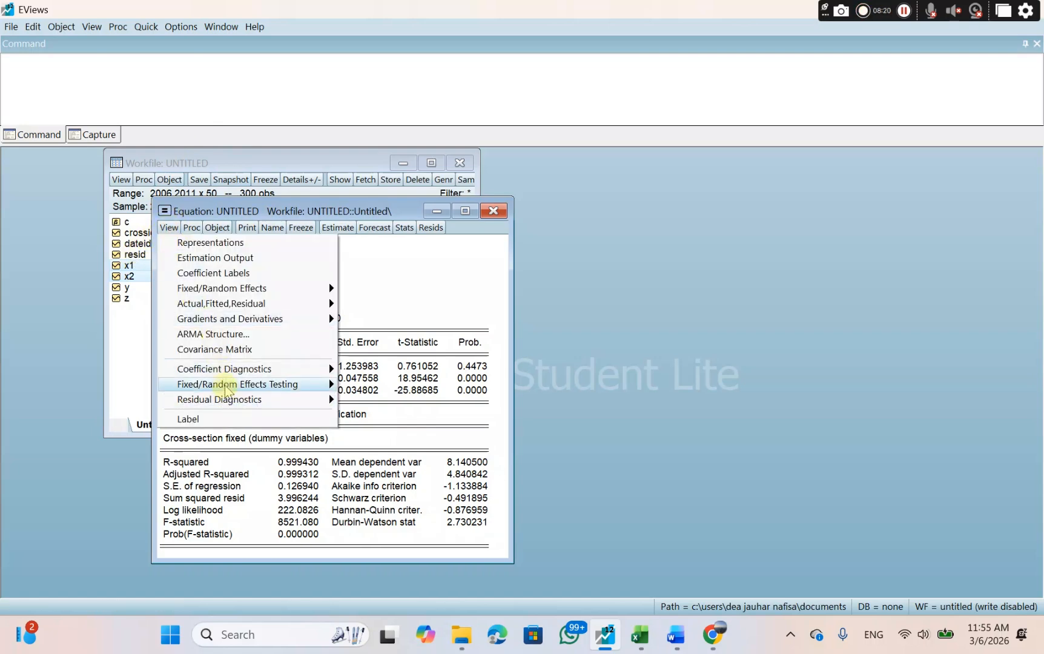
pyautogui.moveTo(226, 388)
pyautogui.click(356, 383)
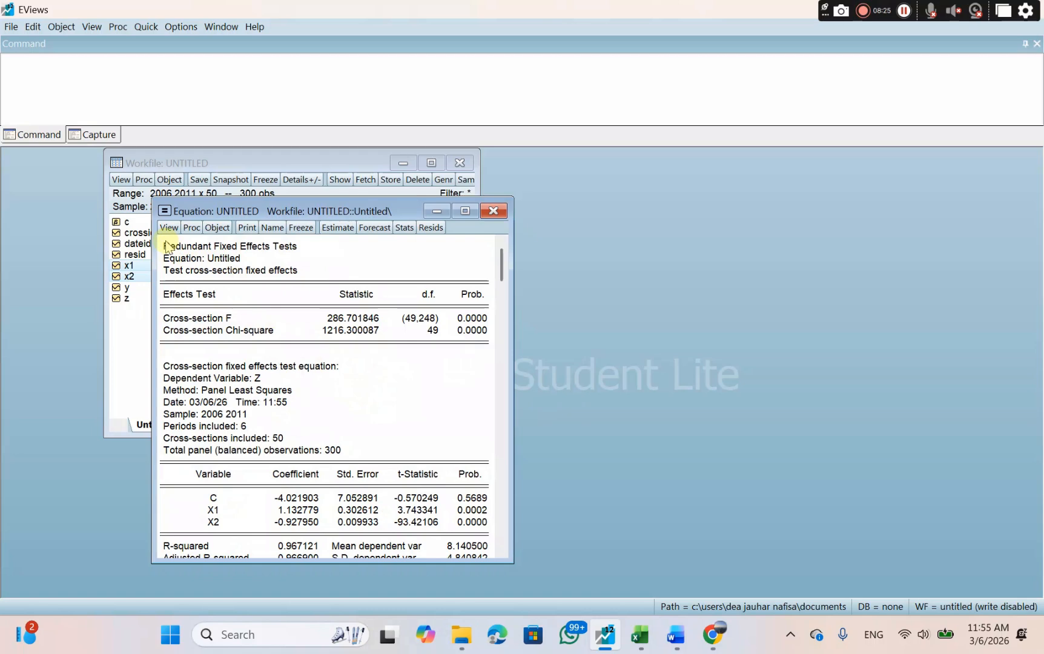
# Copy the effects test table with numbers as displayed and paste it under UJI CHOW in the Word document HIPOTESI 50 data.
pyautogui.moveTo(167, 245); pyautogui.dragTo(474, 350)
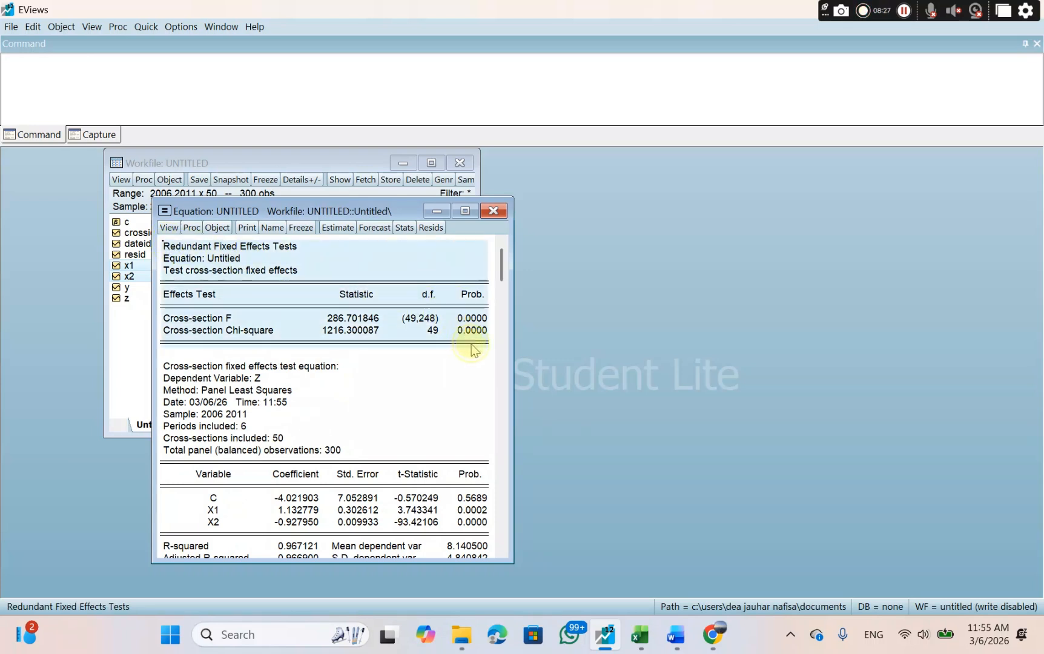
pyautogui.rightClick(471, 344)
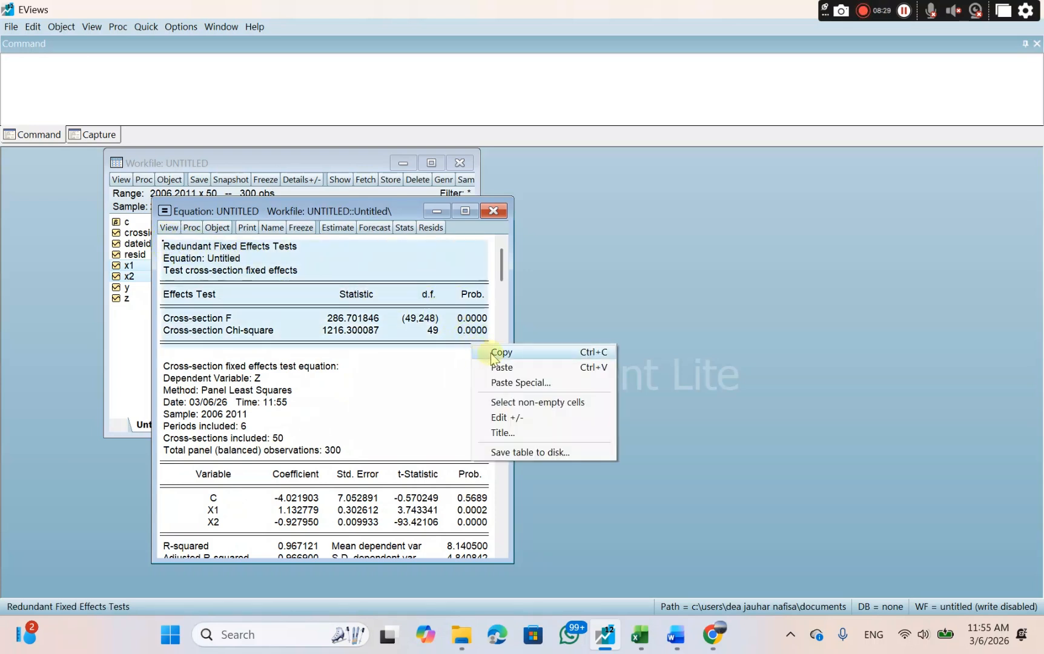
pyautogui.click(492, 358)
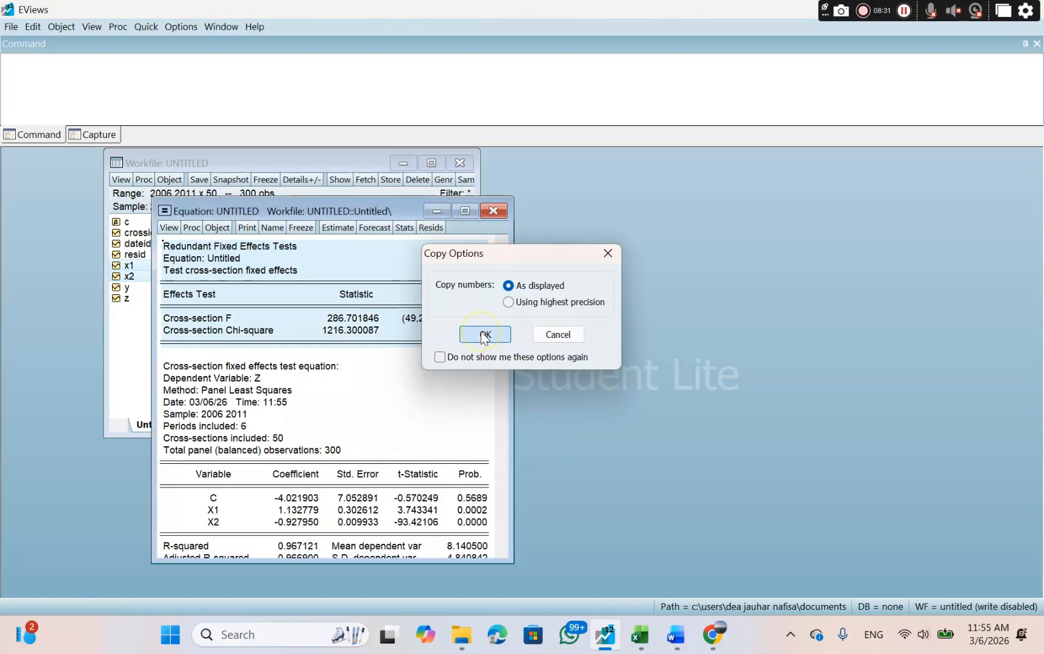
pyautogui.click(485, 334)
pyautogui.click(673, 634)
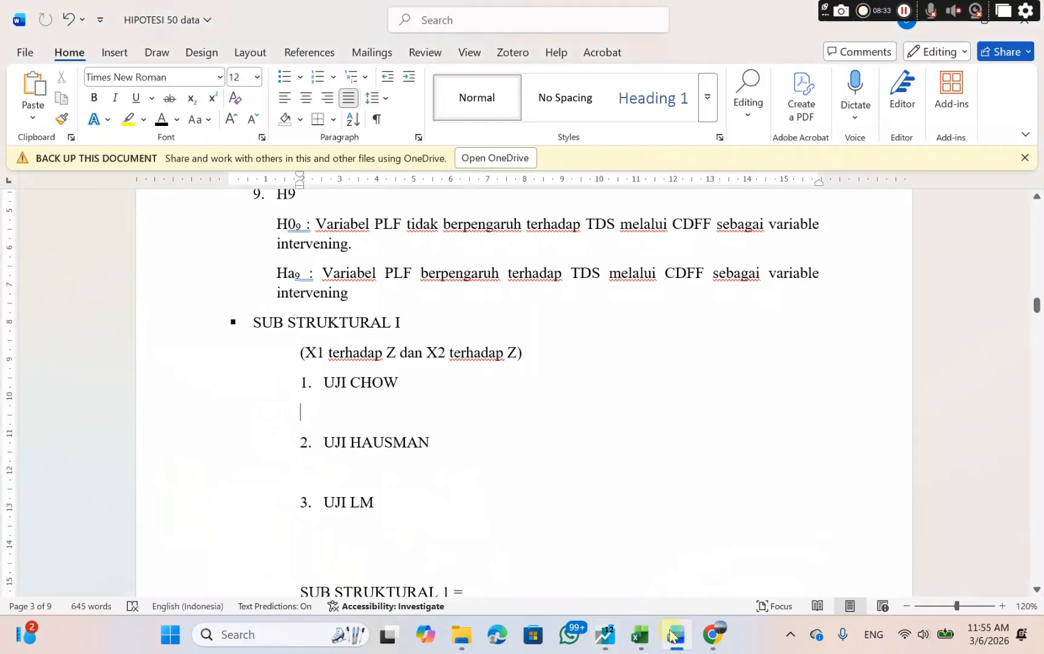
pyautogui.rightClick(337, 410)
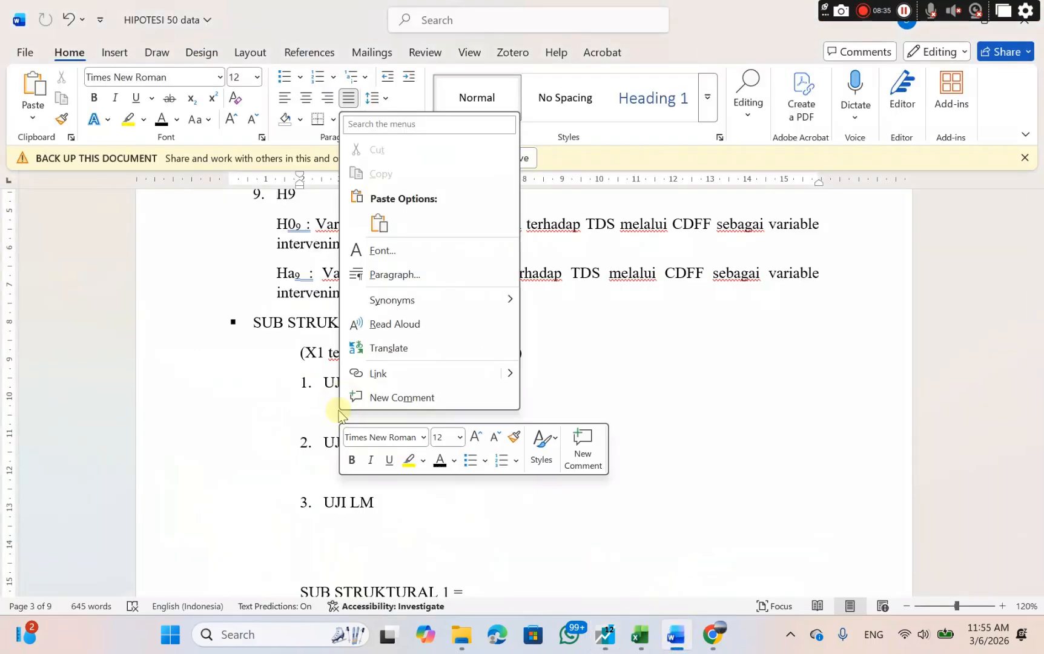
pyautogui.click(381, 226)
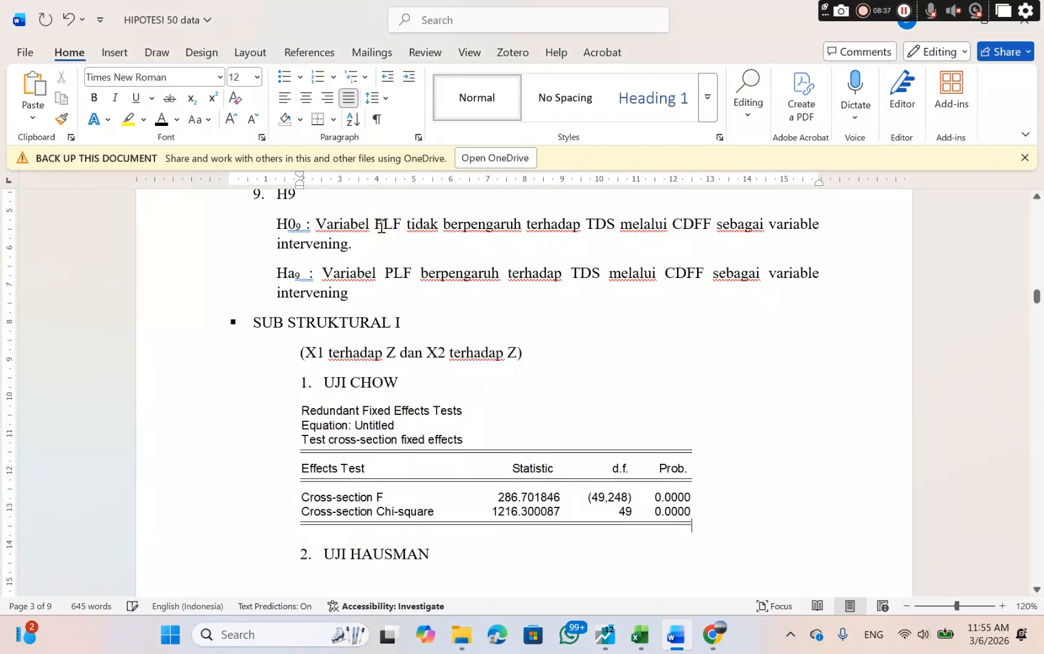
# Write the conclusion "0.0000 < 0.005 : Model FEM" below the Chow test table, checking the PEMILIHAN MODEL slide in Canva for the rule.
pyautogui.press('Return')
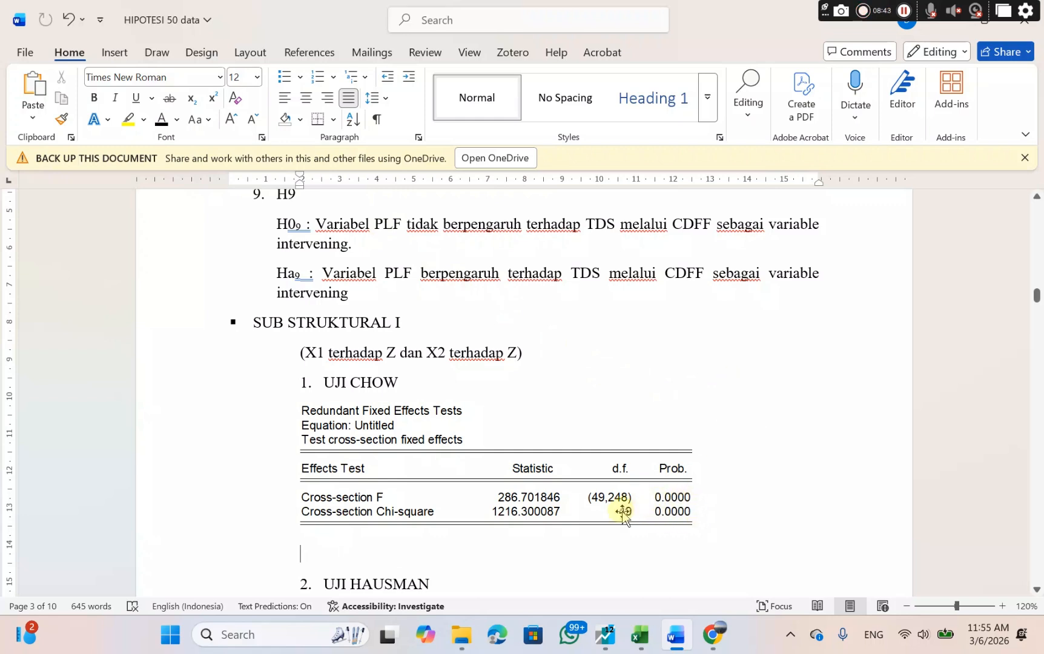
pyautogui.write('0.0000')
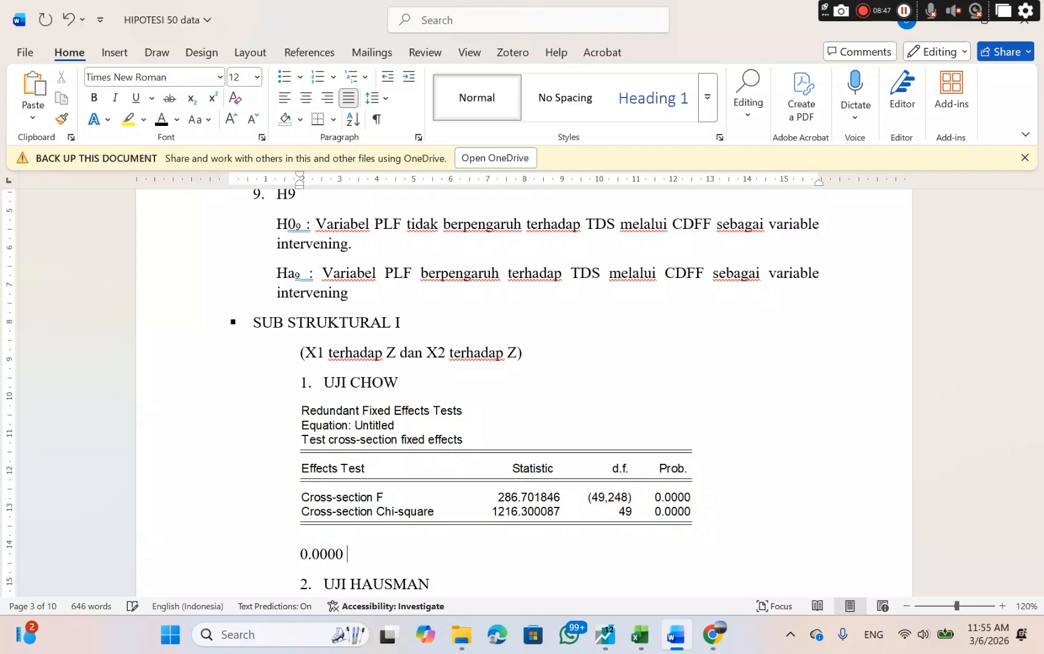
pyautogui.click(713, 635)
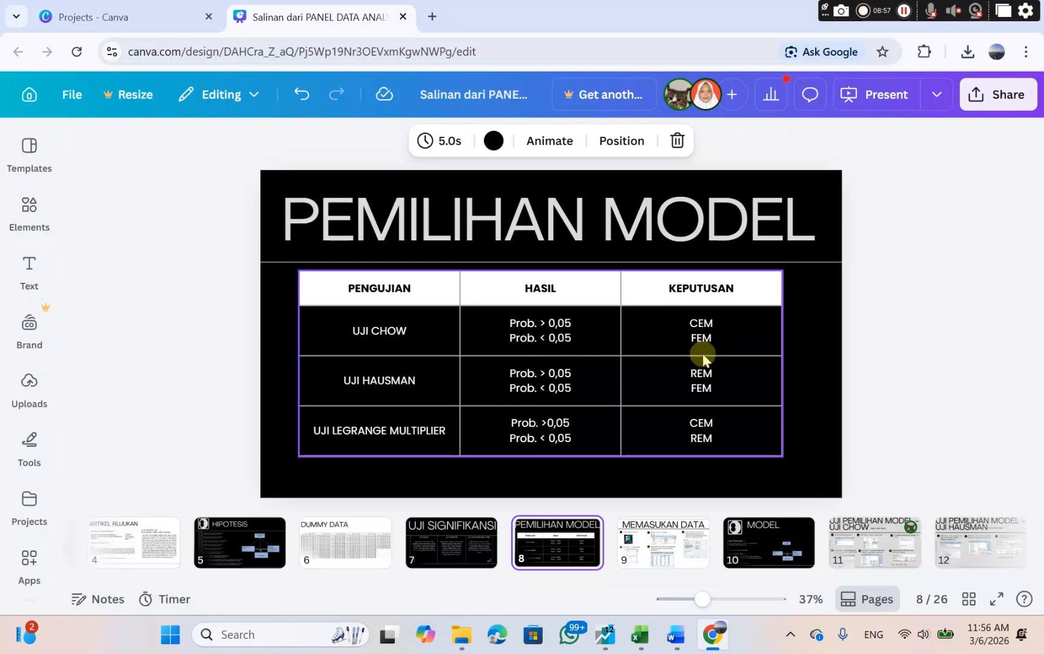
pyautogui.click(678, 635)
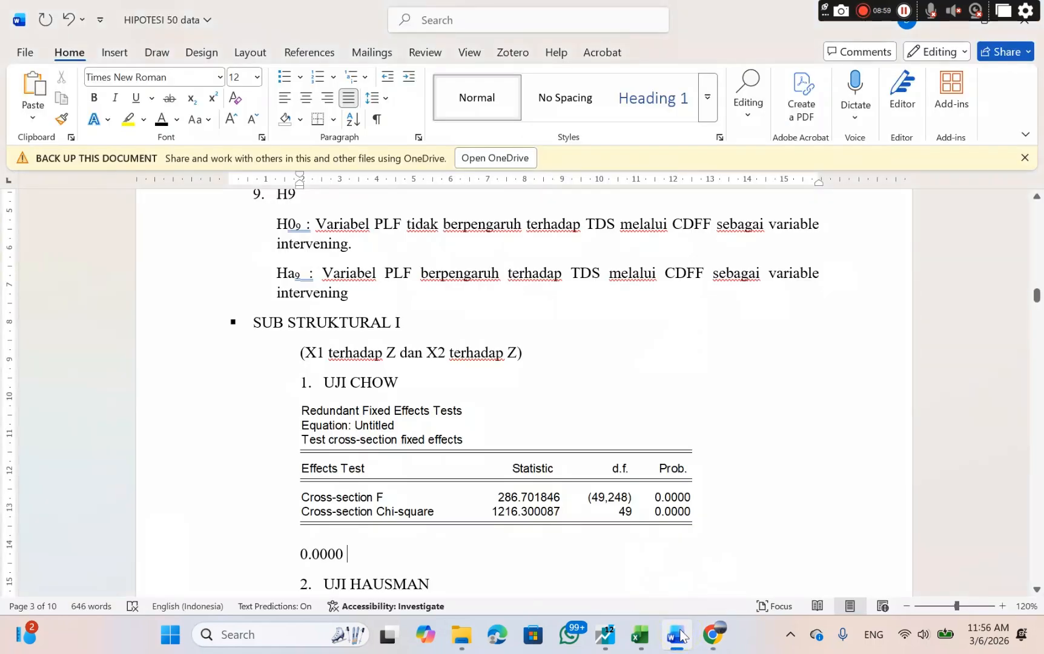
pyautogui.write('<')
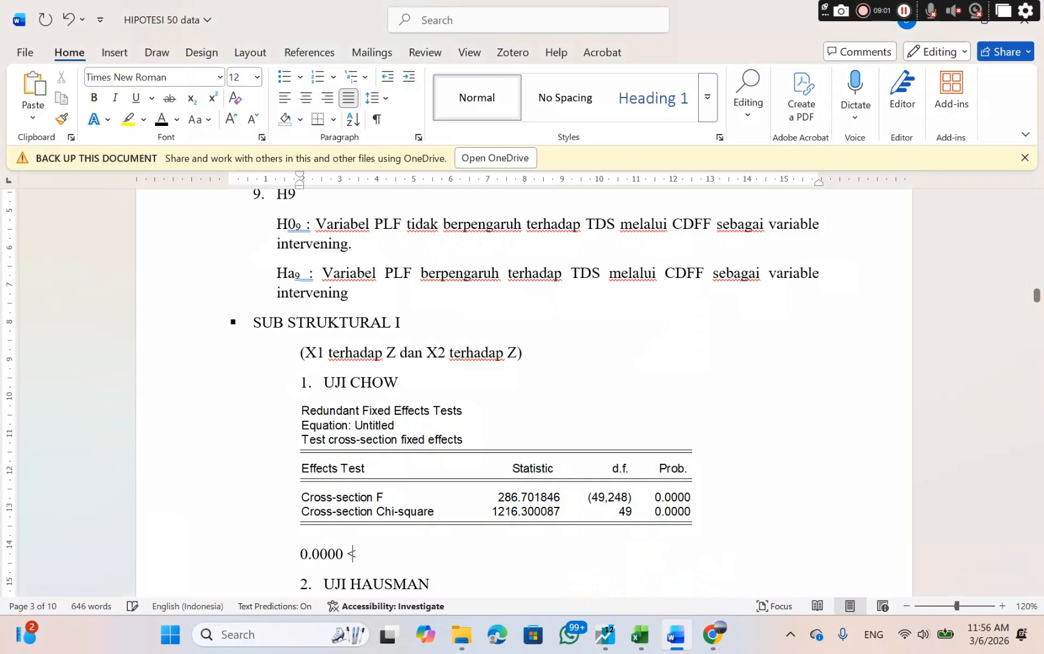
pyautogui.write(' 0.005 ')
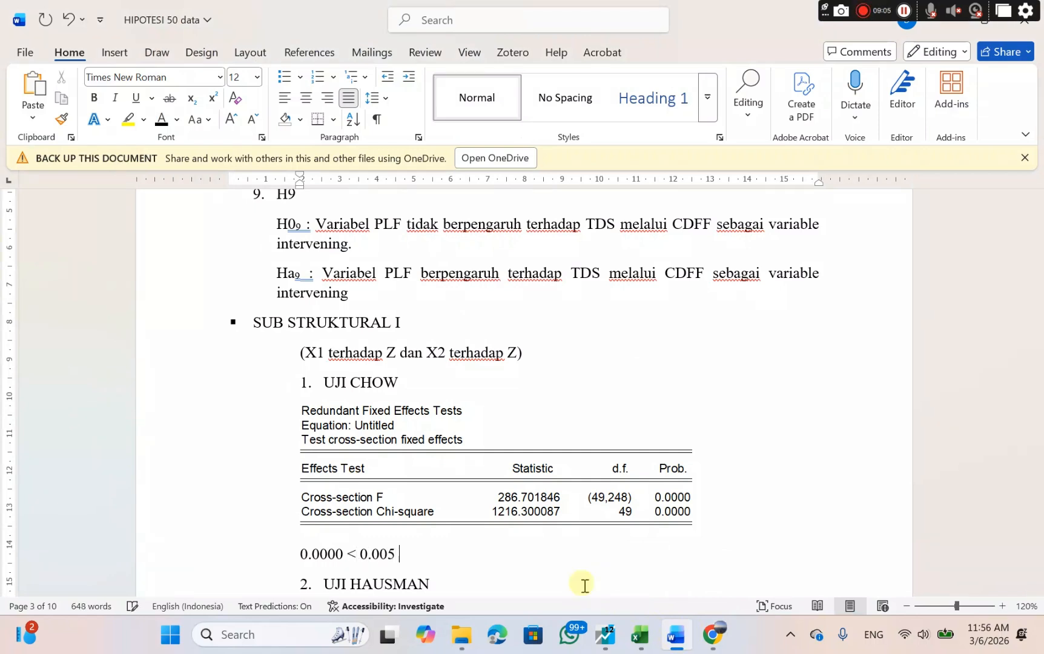
pyautogui.write(': Model')
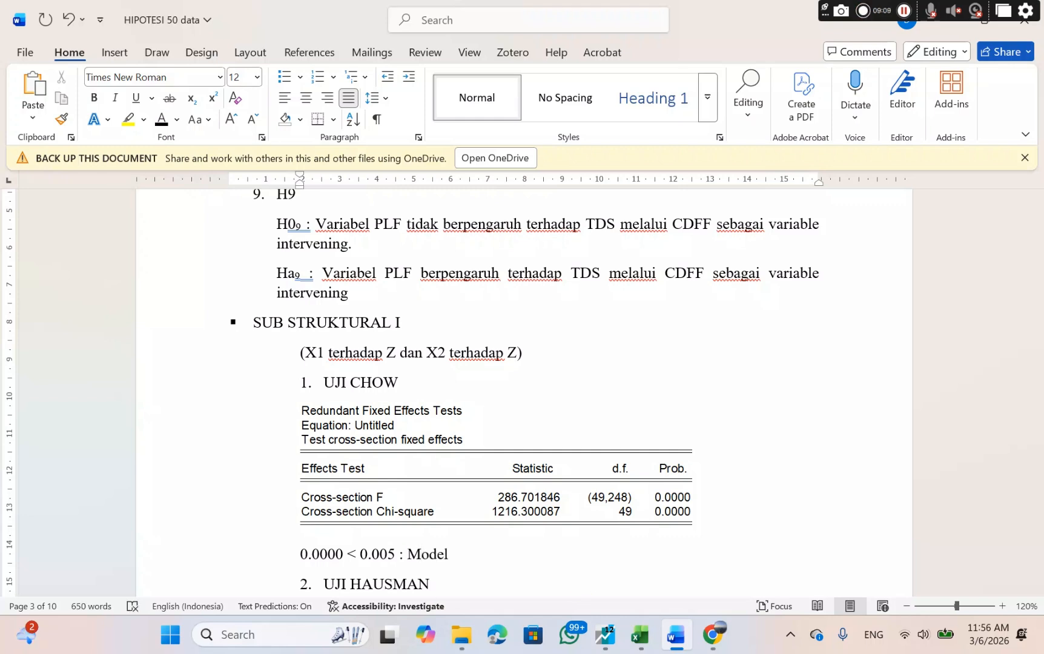
pyautogui.write(' FE')
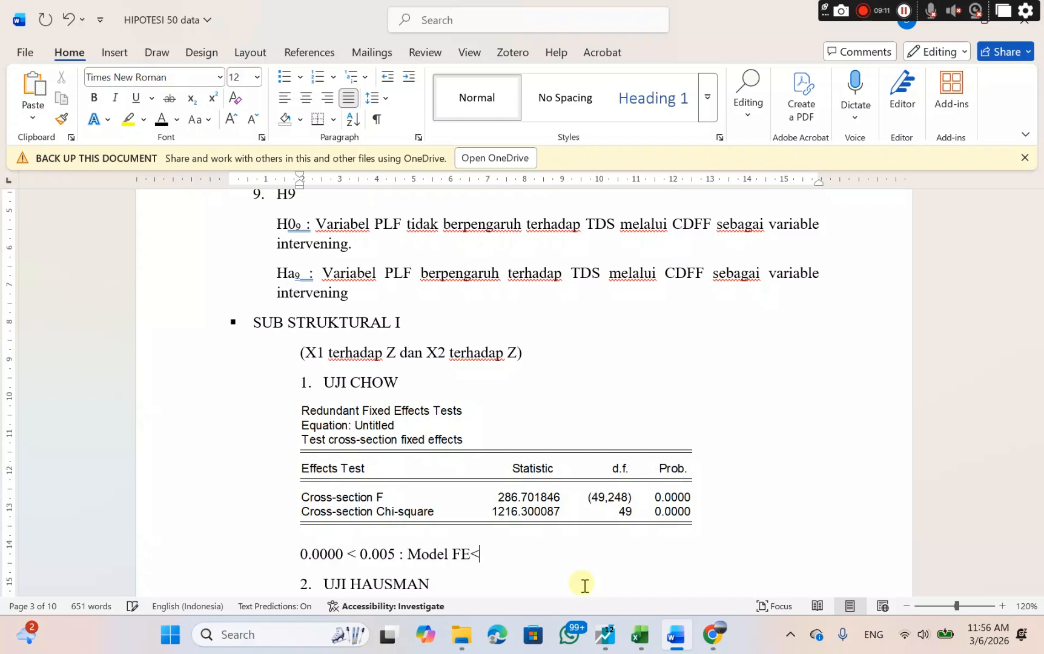
pyautogui.write('M')
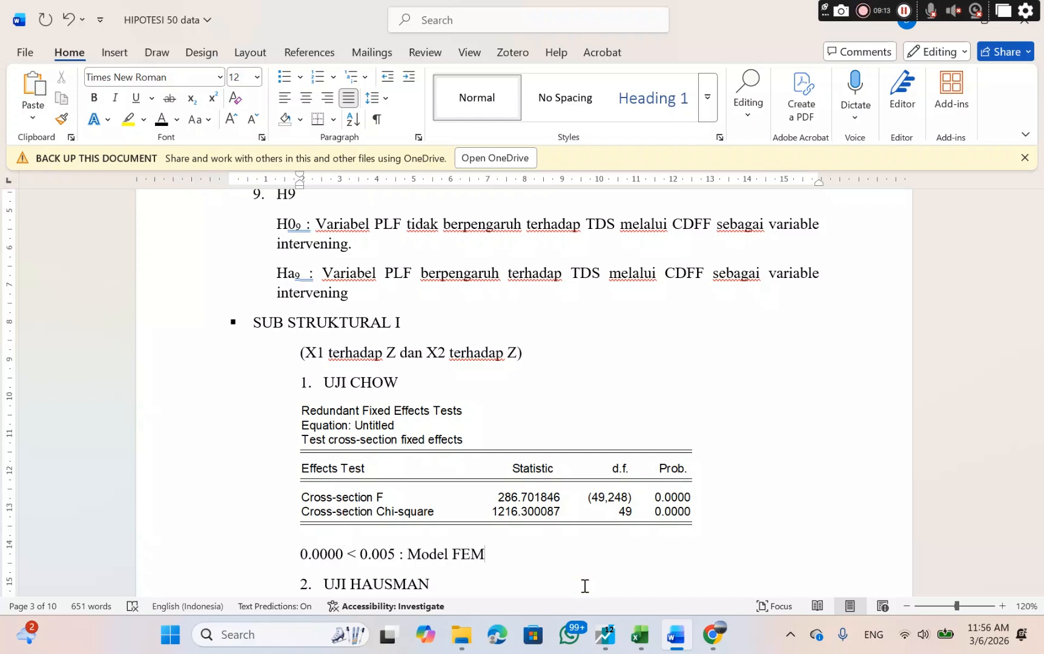
# Review the decision rules on Canva's PEMILIHAN MODEL slide, look at the EViews test output, and return to the Word document.
pyautogui.scroll(-1, 605, 542)
pyautogui.scroll(-1, 606, 542)
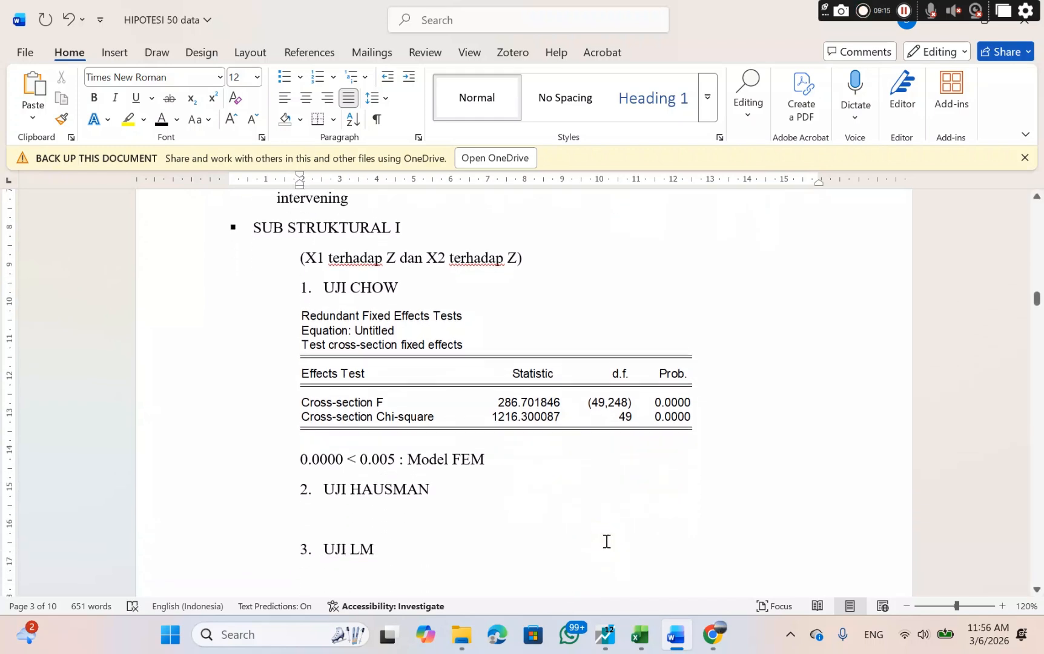
pyautogui.scroll(1, 607, 542)
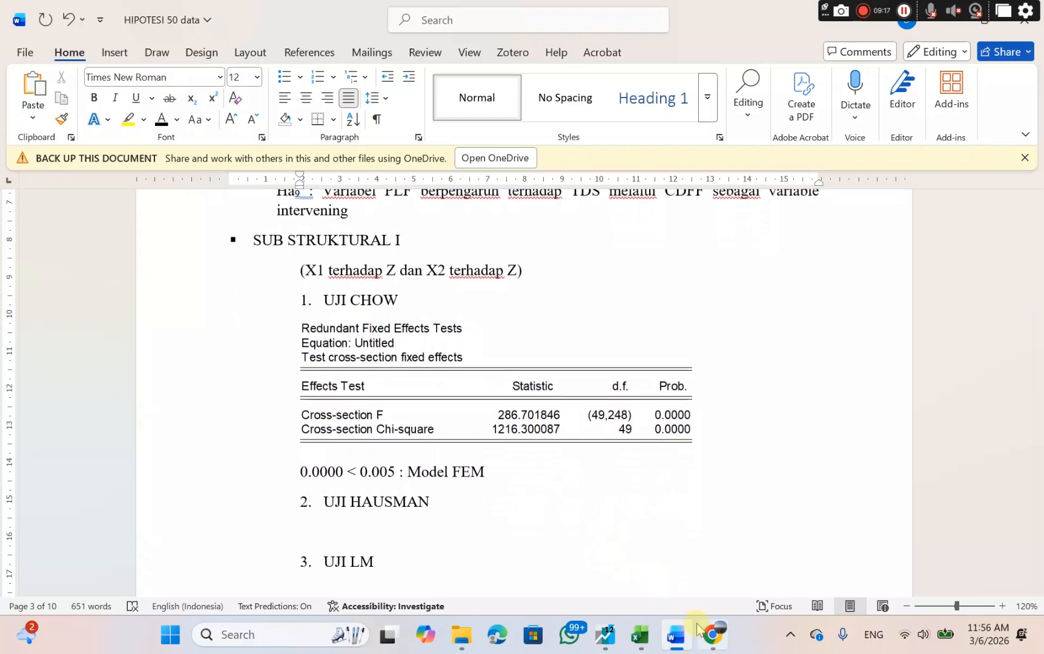
pyautogui.moveTo(712, 633)
pyautogui.click(703, 569)
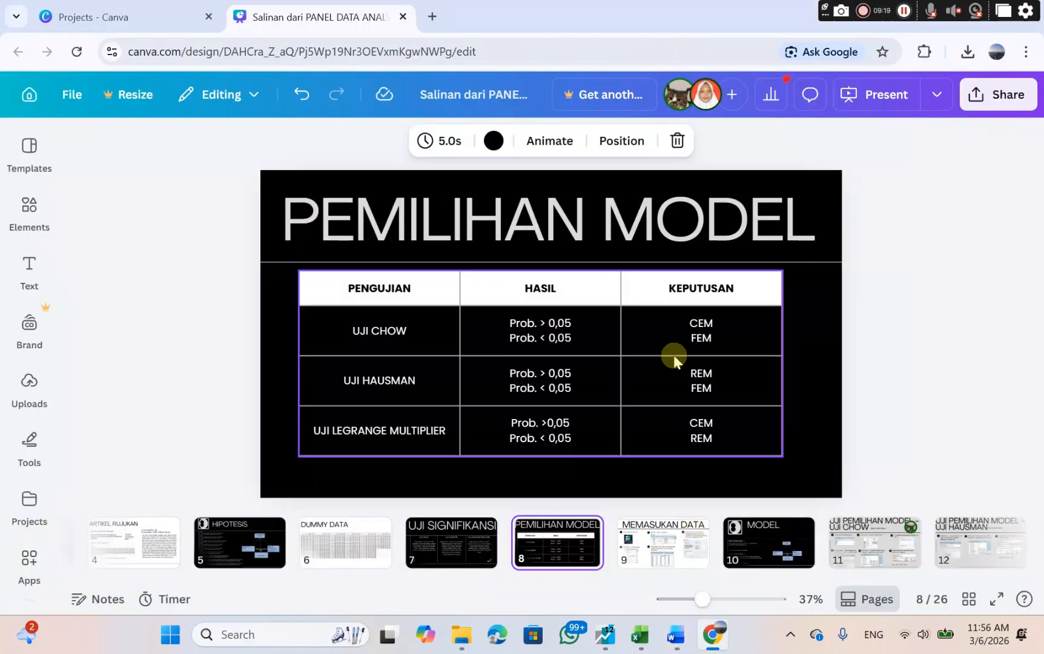
pyautogui.click(544, 343)
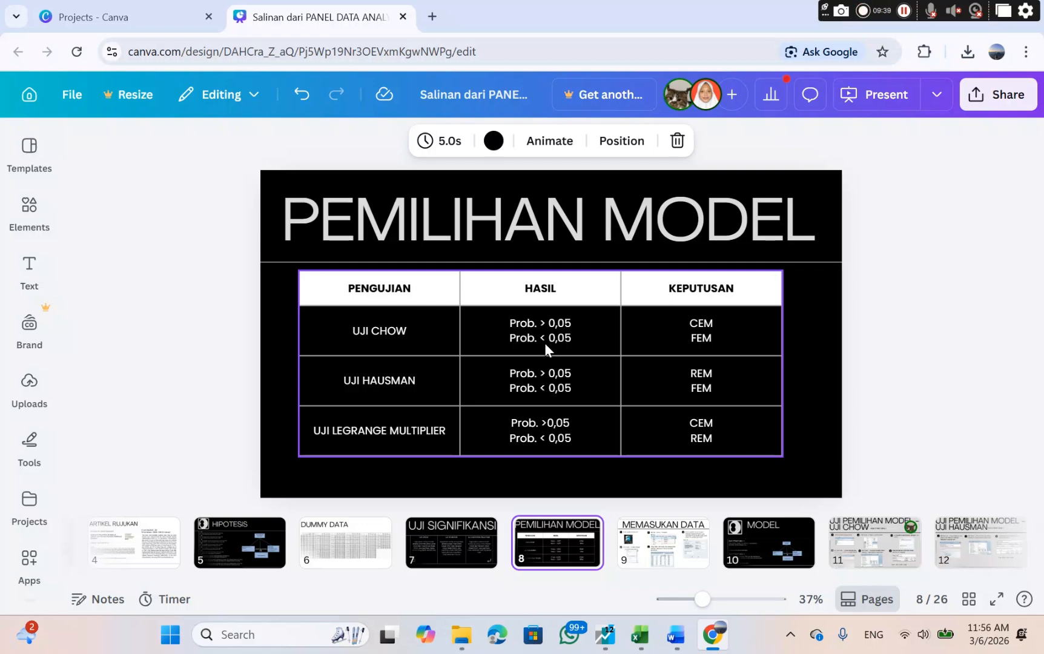
pyautogui.click(595, 650)
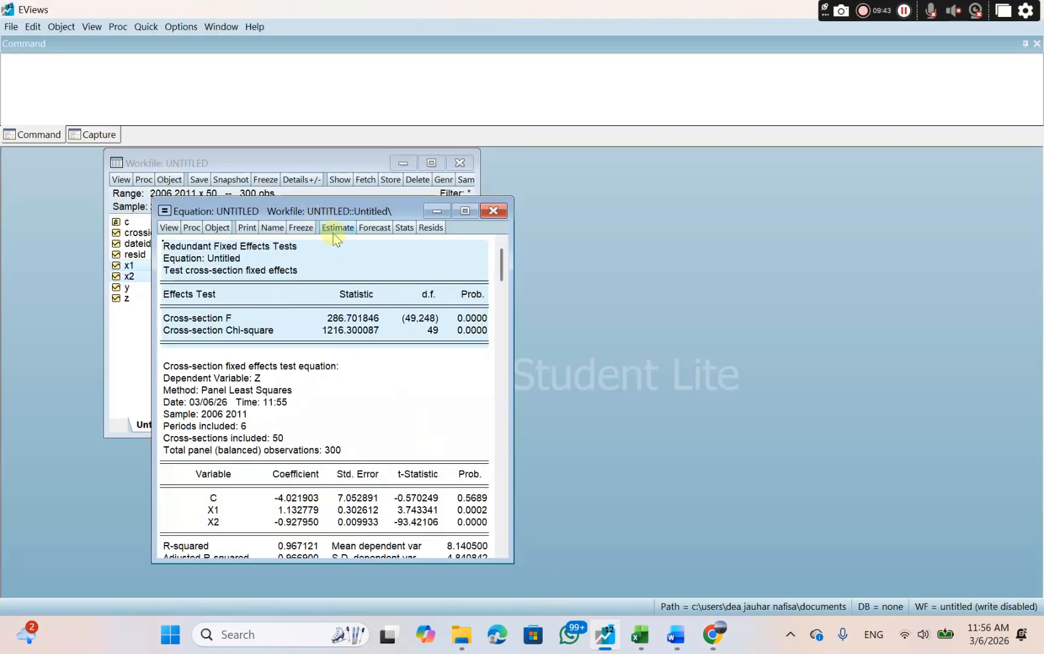
pyautogui.click(682, 646)
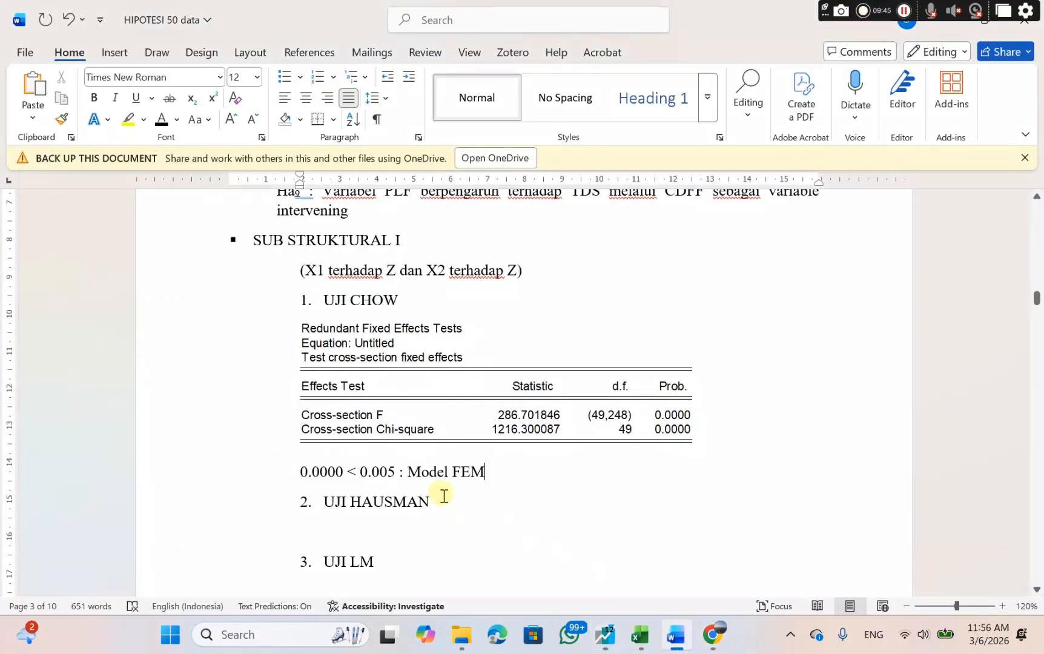
# Switch from the Word document to EViews and re-estimate the equation with random cross-section effects.
pyautogui.scroll(-3, 400, 504)
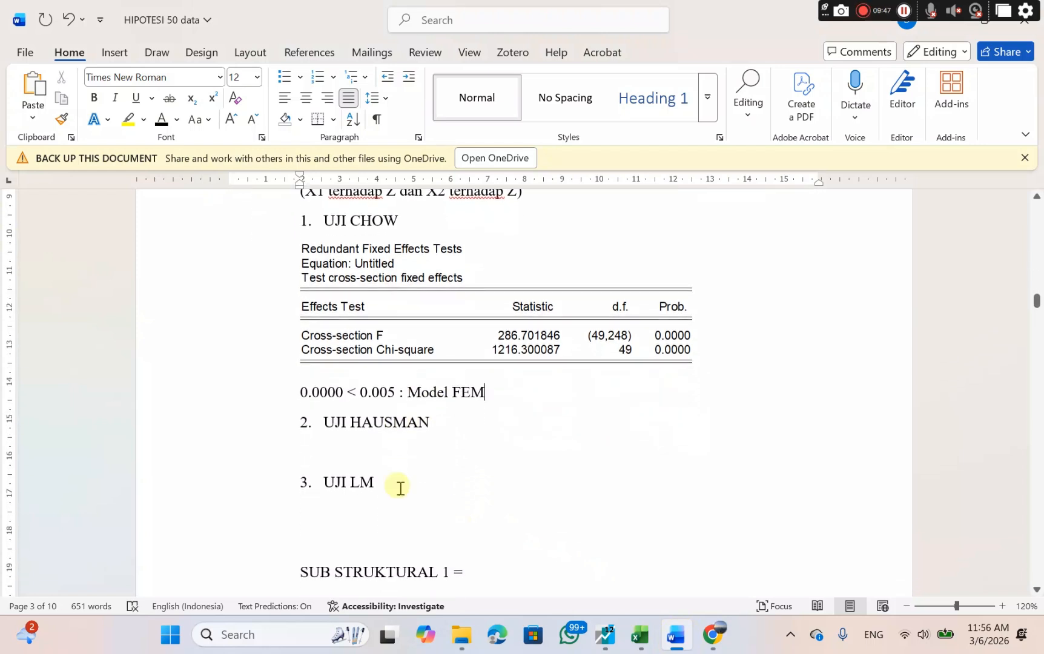
pyautogui.moveTo(454, 394); pyautogui.dragTo(492, 398)
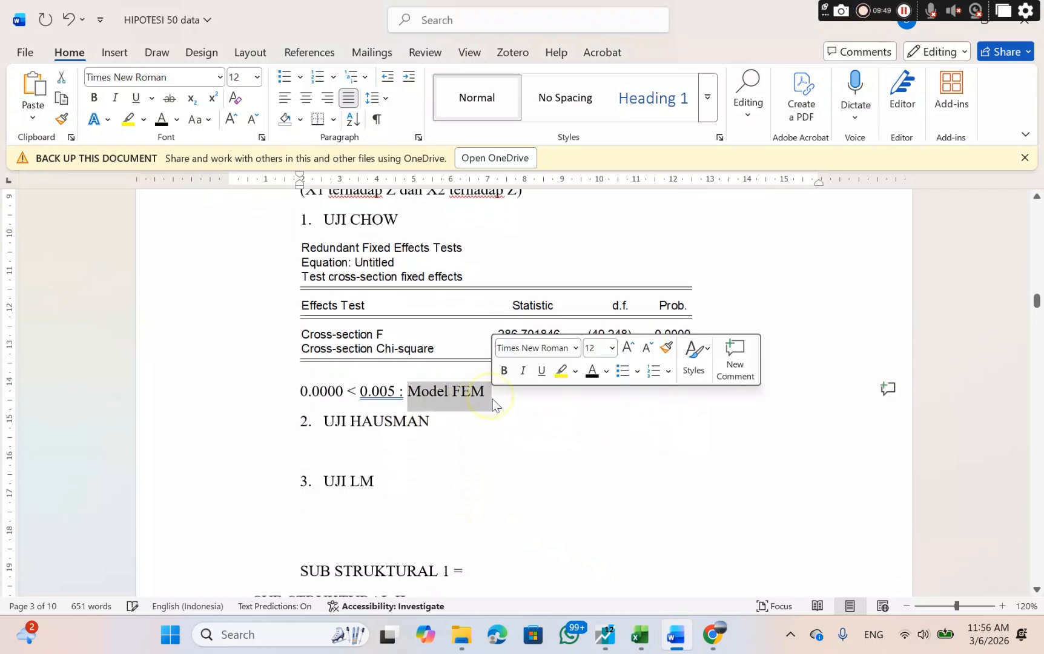
pyautogui.moveTo(324, 422); pyautogui.dragTo(431, 425)
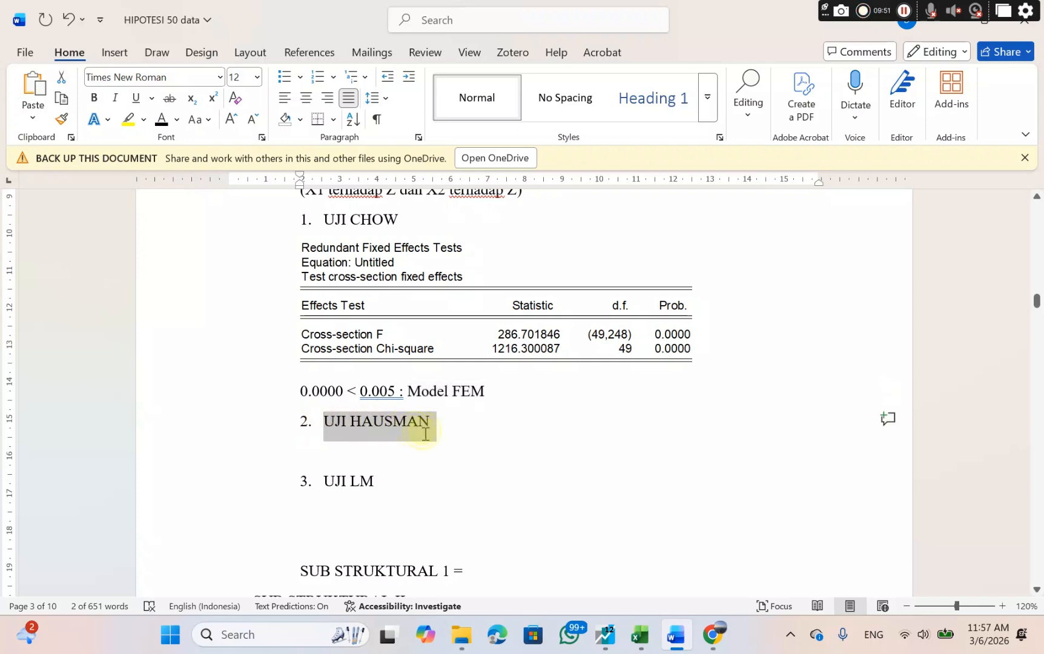
pyautogui.click(605, 634)
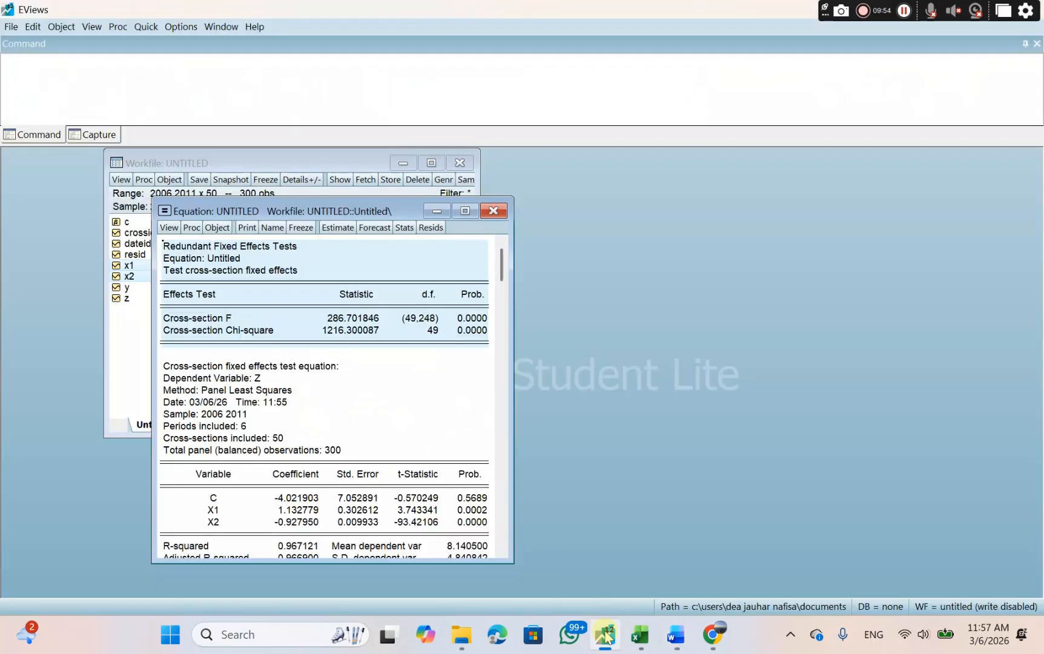
pyautogui.click(348, 227)
pyautogui.click(241, 261)
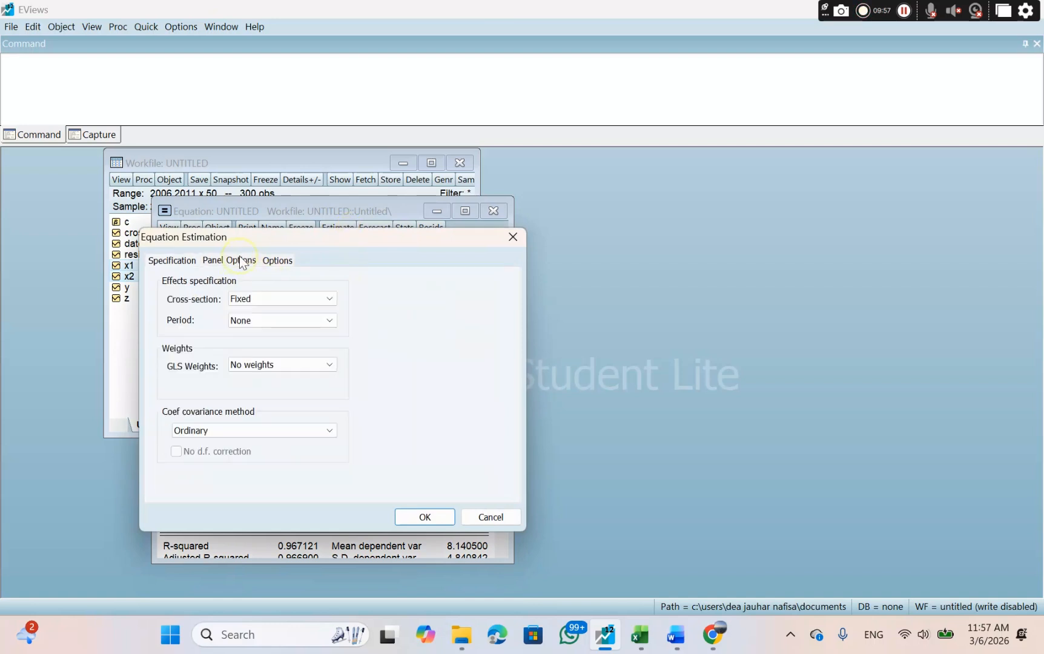
pyautogui.click(259, 299)
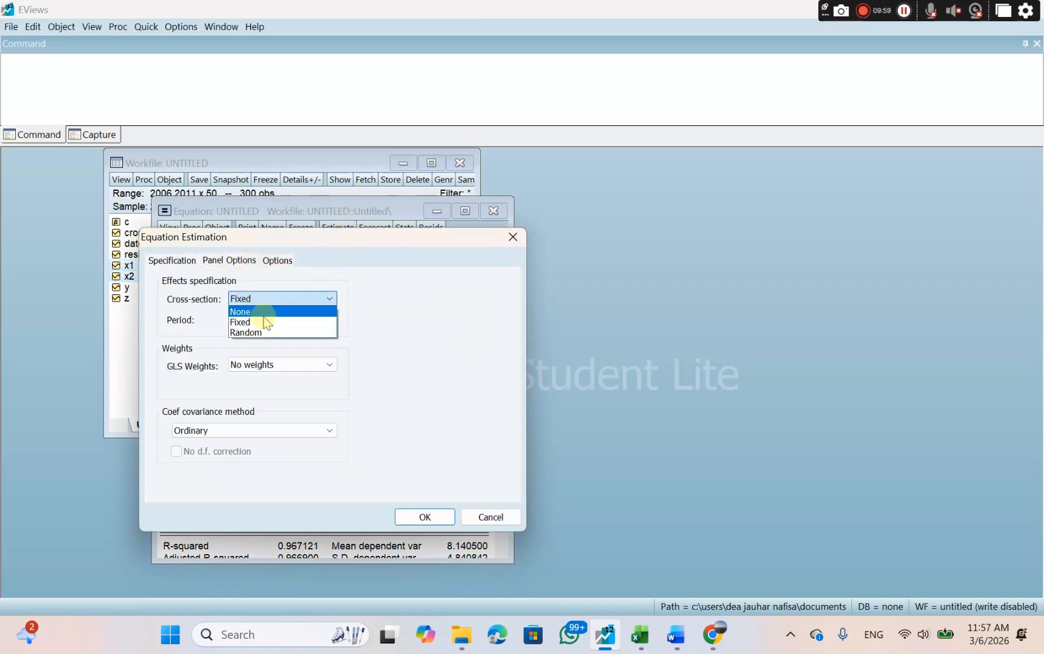
pyautogui.click(262, 332)
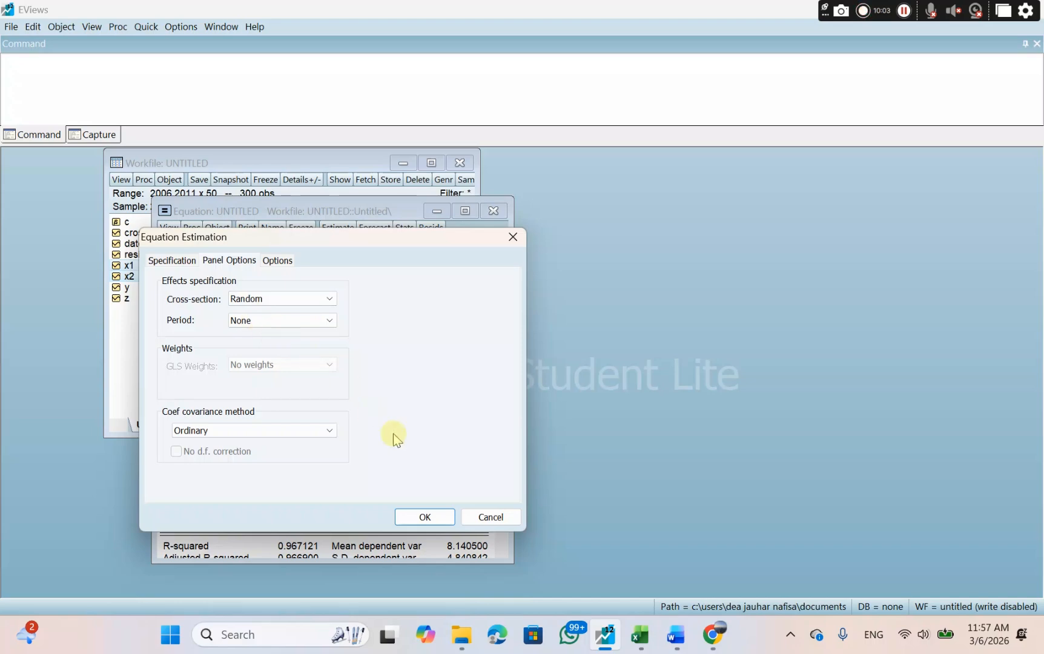
pyautogui.click(412, 515)
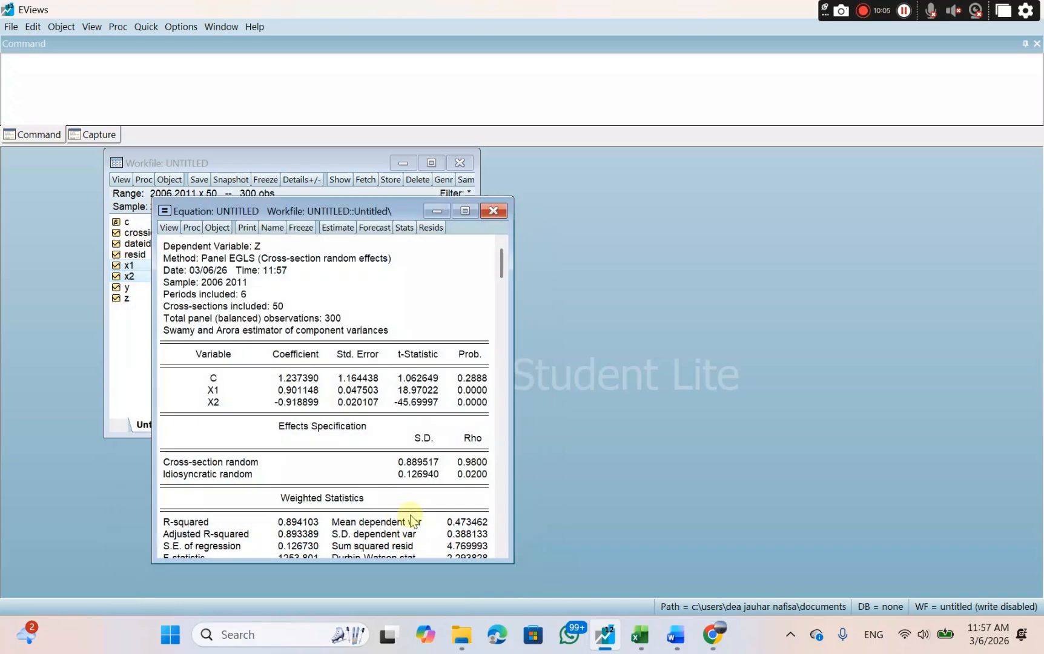
# Run the Correlated Random Effects - Hausman Test on the random-effects equation.
pyautogui.click(168, 229)
pyautogui.moveTo(212, 383)
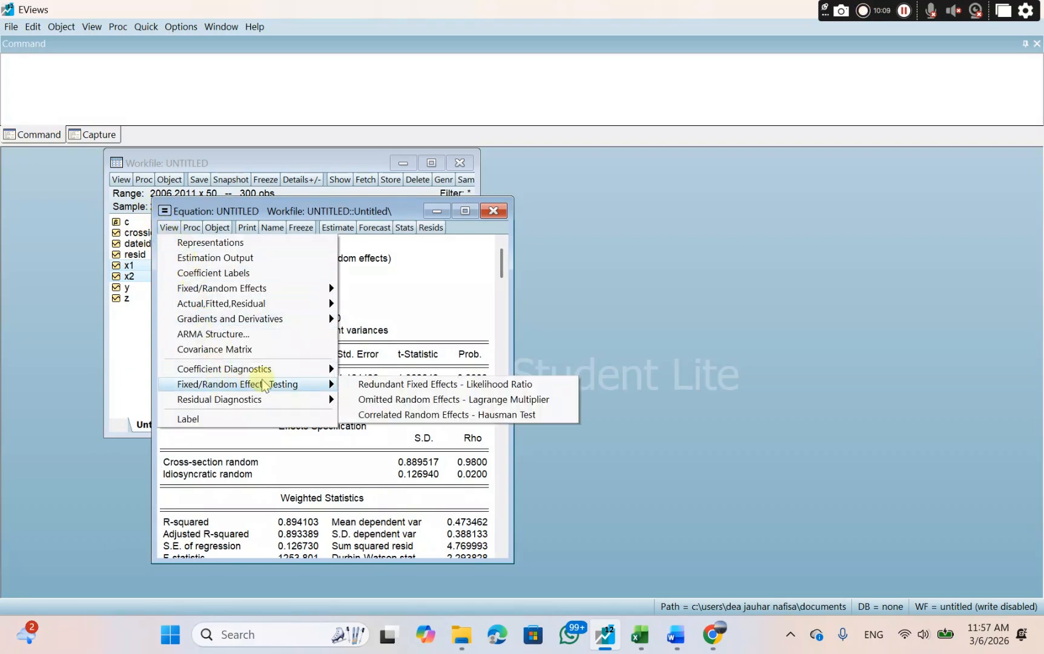
pyautogui.click(388, 417)
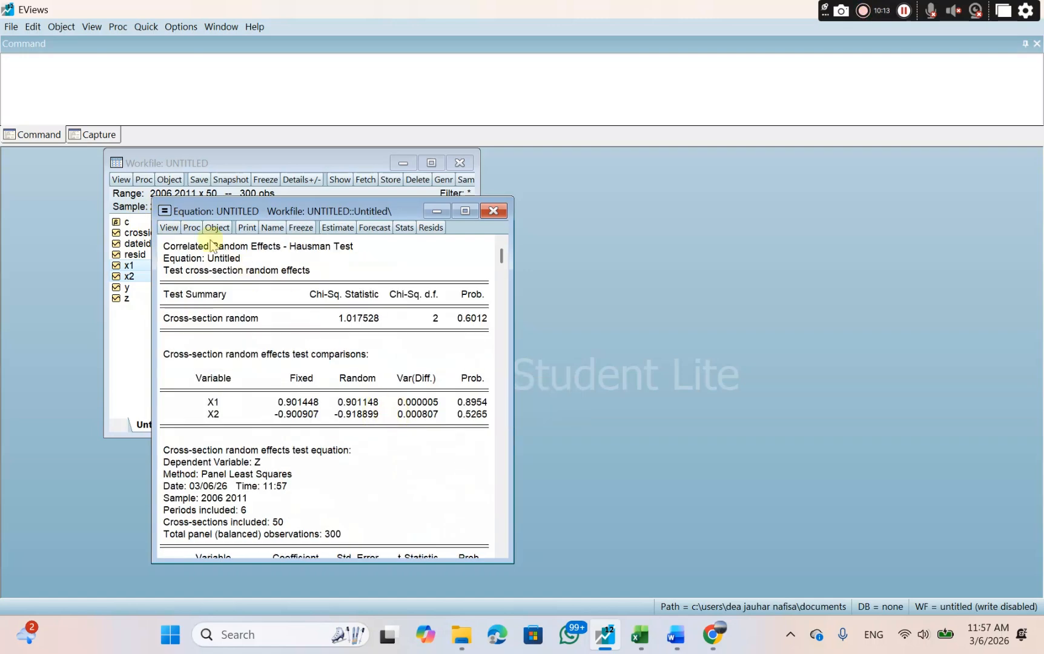
# Copy the Hausman test summary table with numbers as displayed and switch to the HIPOTESI 50 data Word document.
pyautogui.moveTo(173, 247); pyautogui.dragTo(488, 338)
pyautogui.rightClick(488, 338)
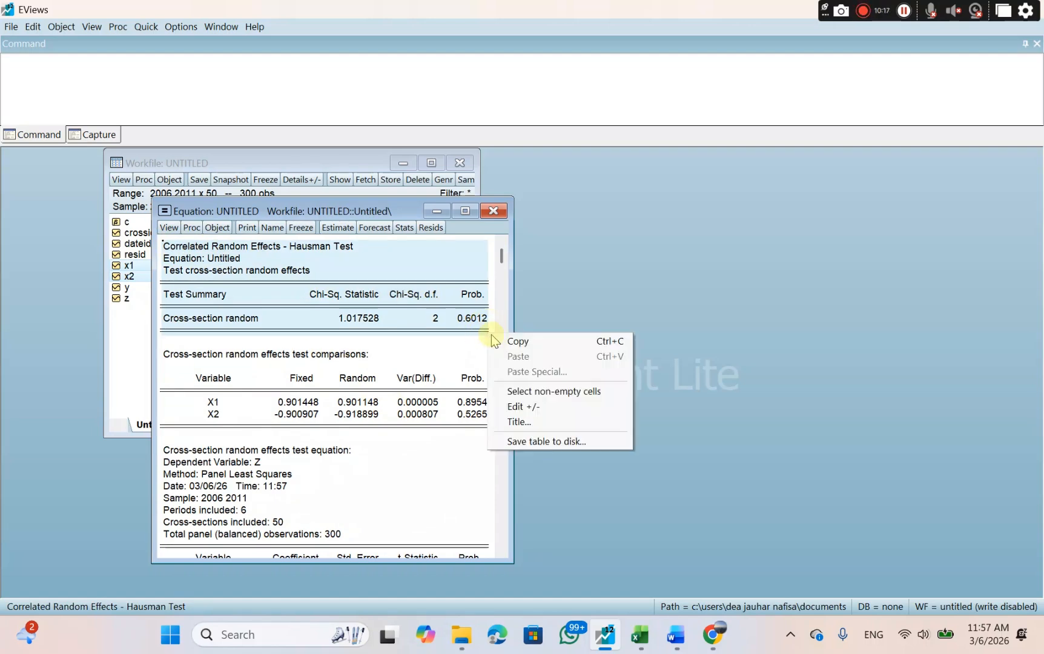
pyautogui.click(514, 342)
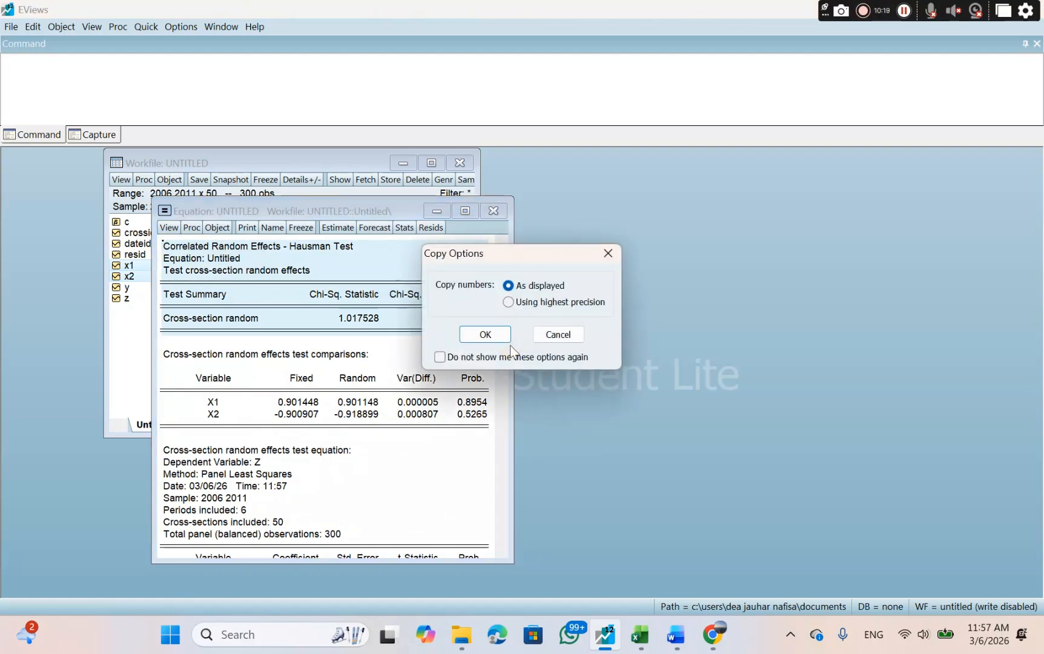
pyautogui.click(479, 330)
pyautogui.click(484, 335)
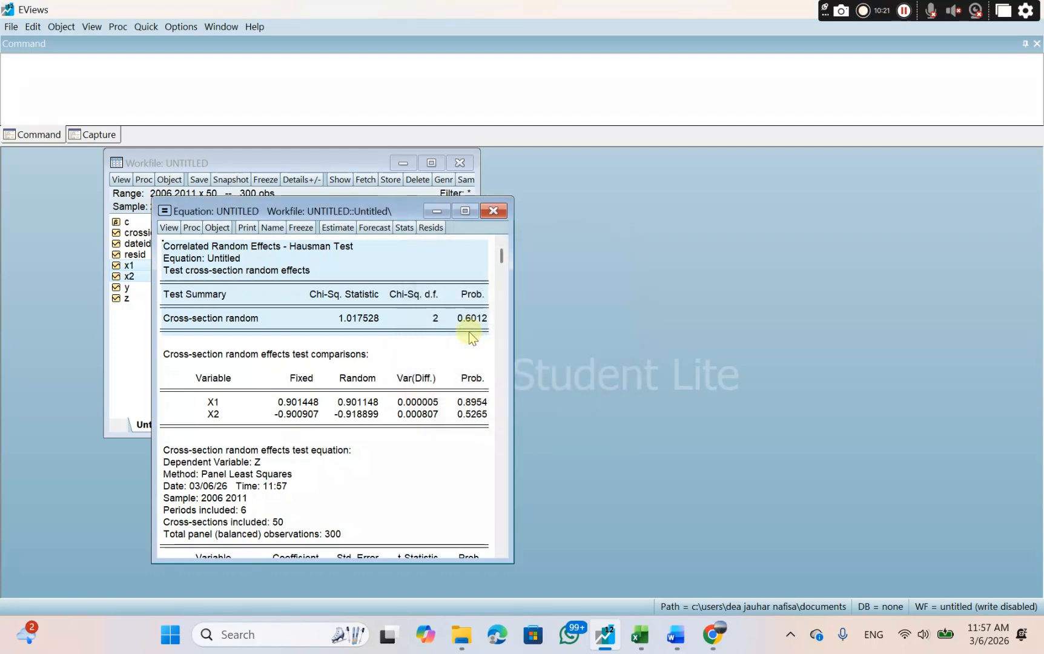
pyautogui.click(676, 636)
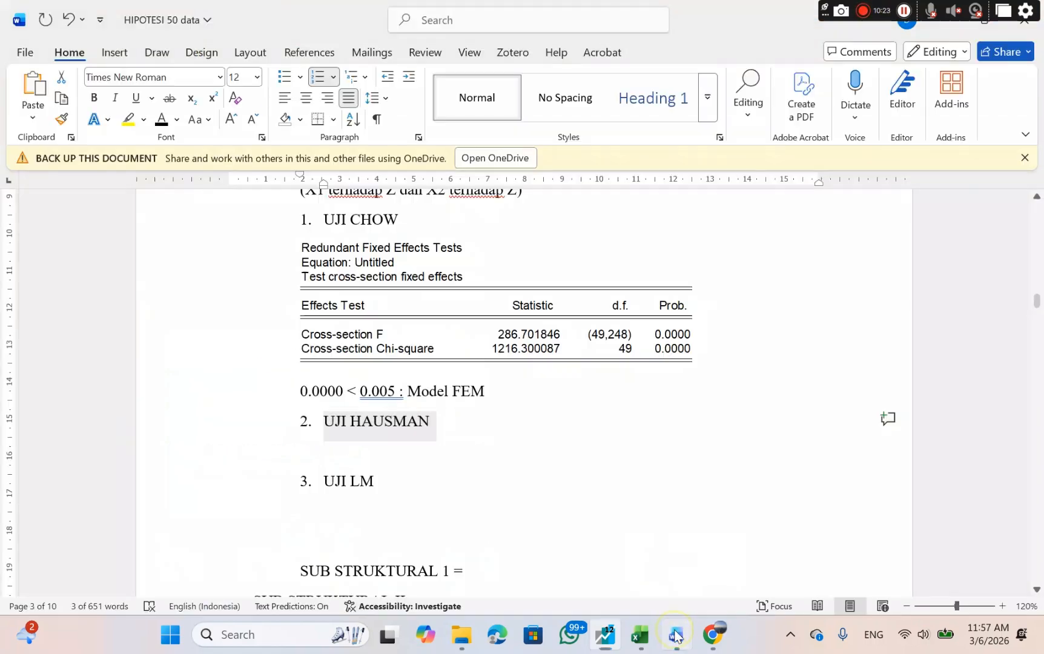
# Paste the copied Hausman table at the end of the UJI HAUSMAN heading.
pyautogui.click(363, 457)
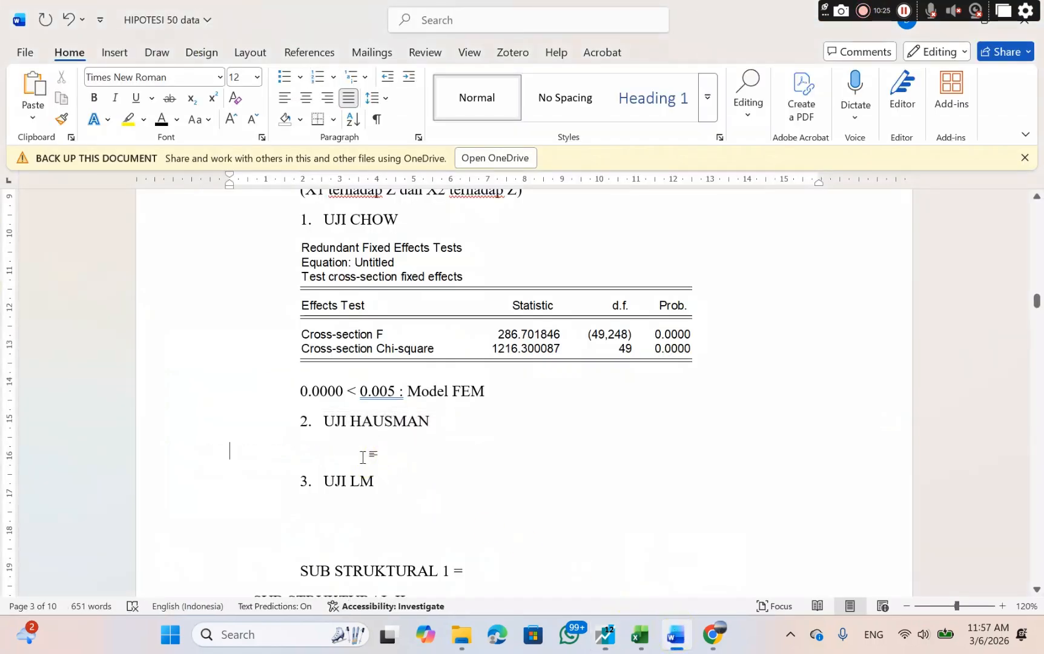
pyautogui.click(338, 446)
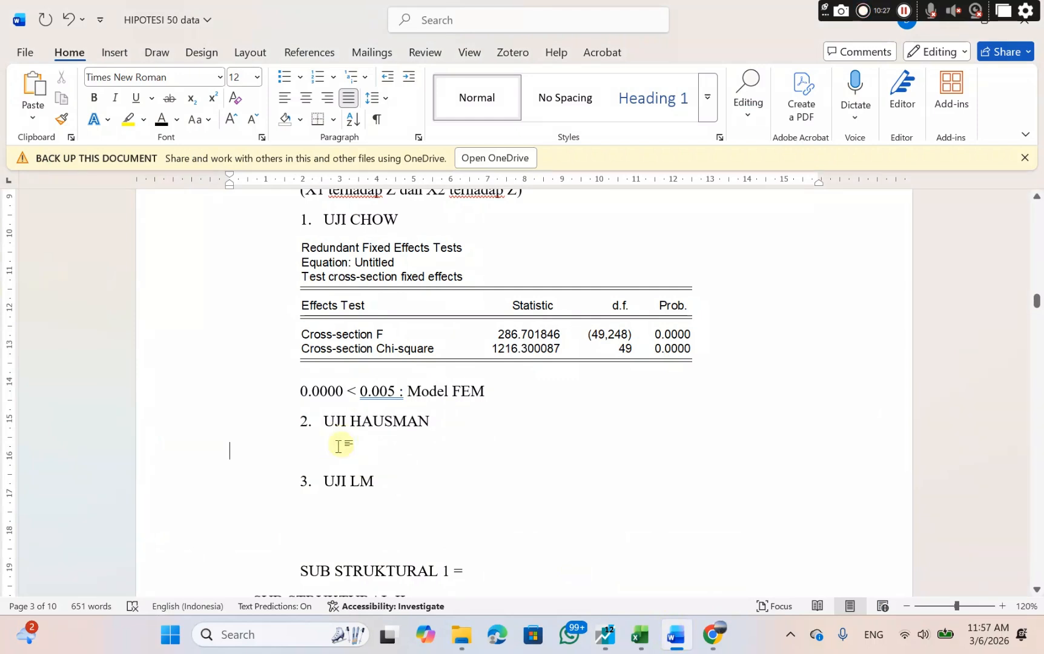
pyautogui.click(434, 423)
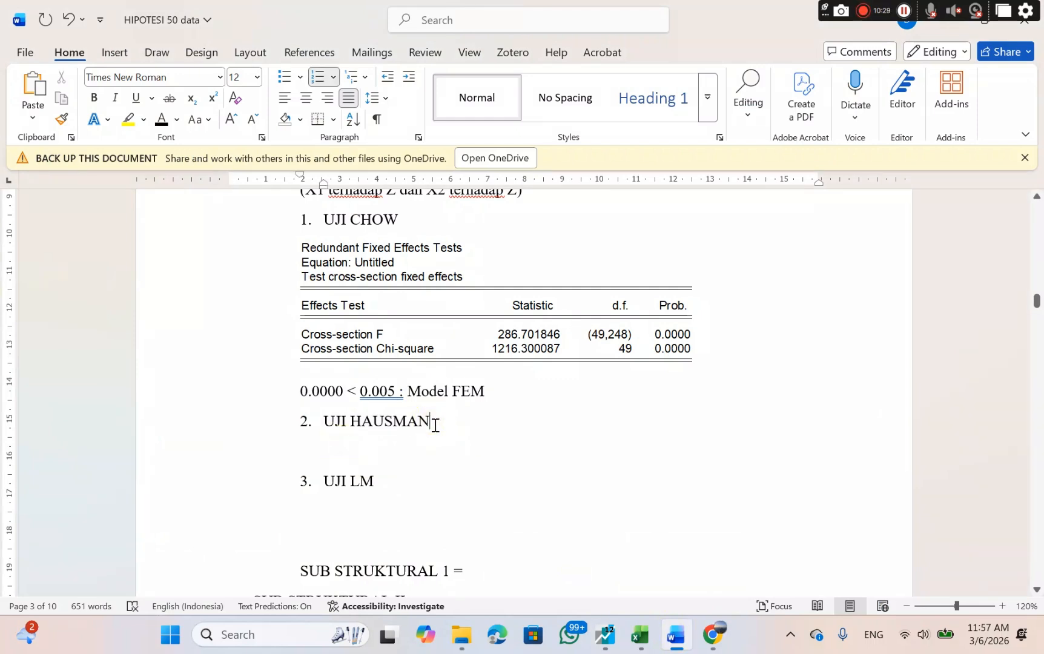
pyautogui.press('Return')
pyautogui.rightClick(433, 423)
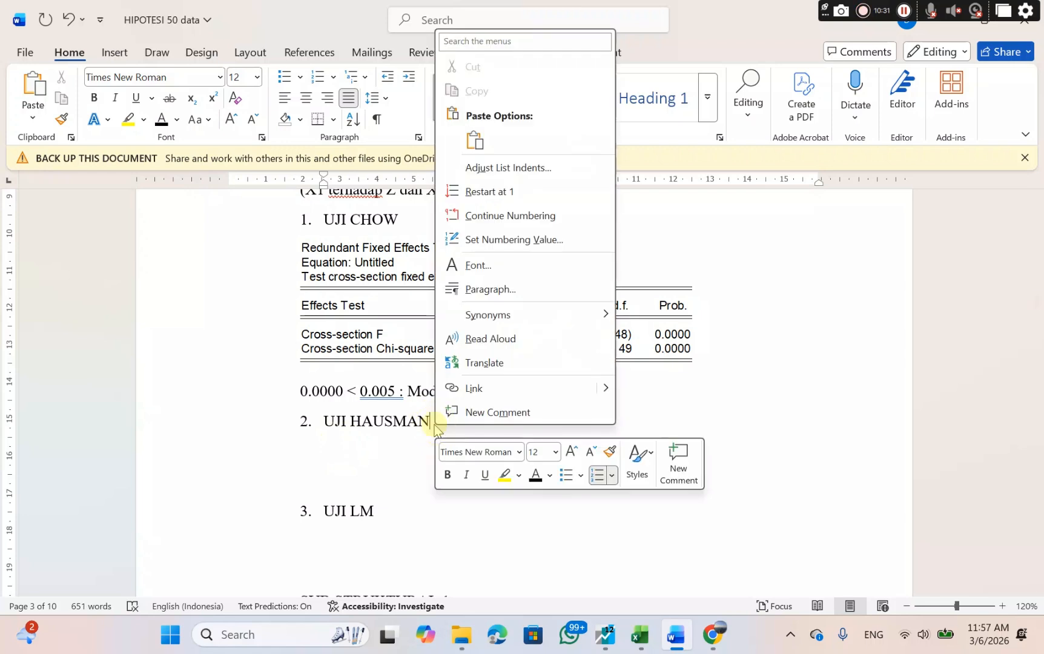
pyautogui.click(474, 141)
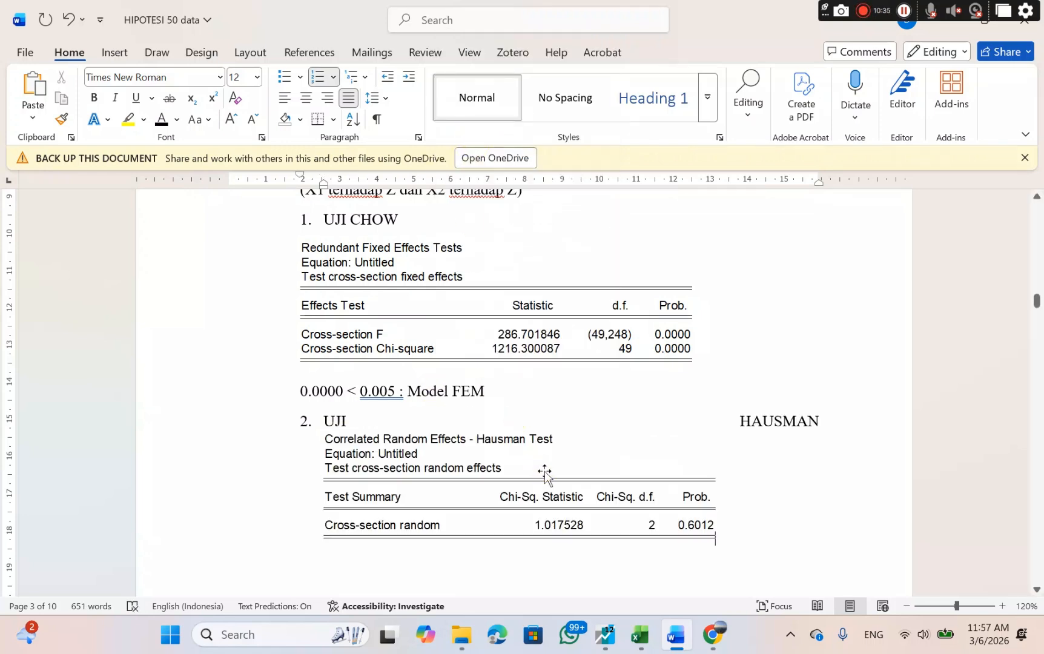
# Enter the probability 0.6012 on a new unnumbered line below the Hausman test table.
pyautogui.press('Return')
pyautogui.press('BackSpace')
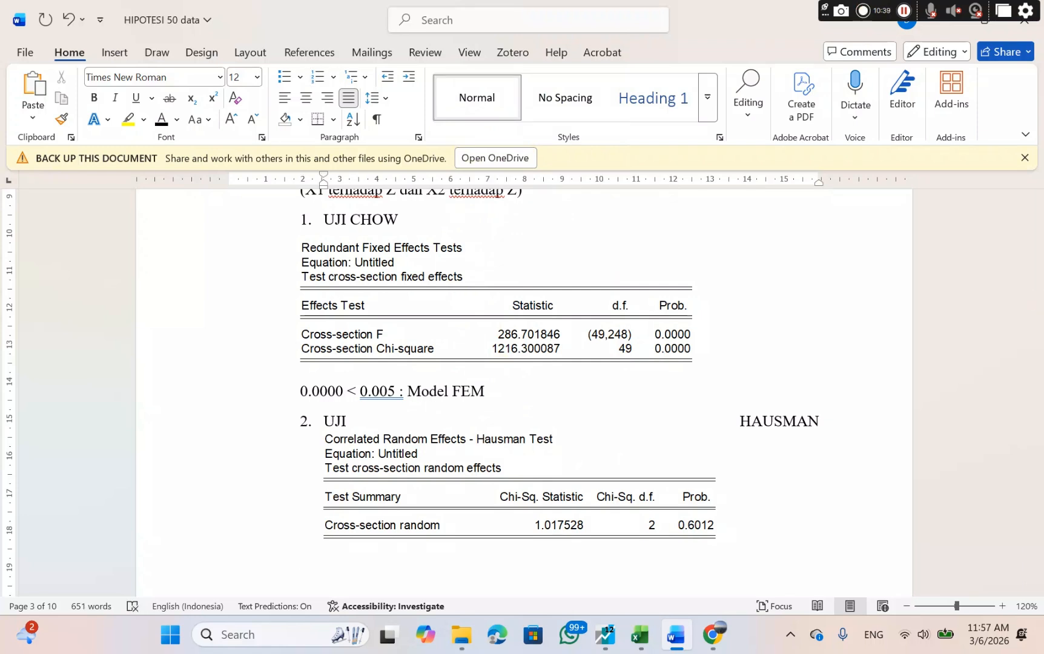
pyautogui.write('0.6012')
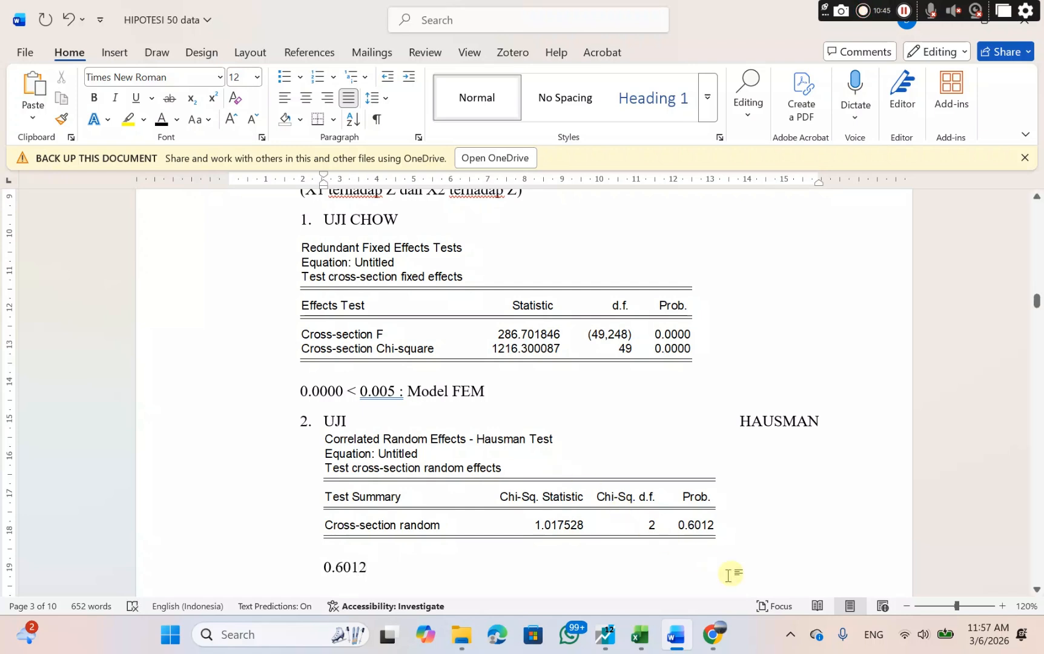
pyautogui.moveTo(701, 650)
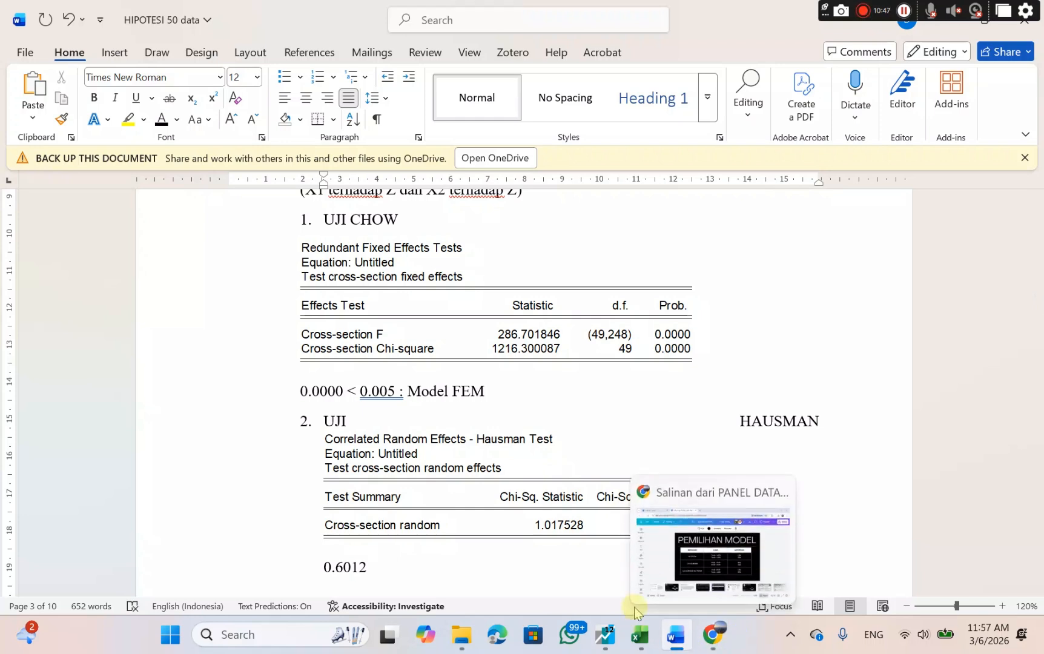
# Remove the space between UJI and HAUSMAN in the heading and try a line break there to separate it from the table.
pyautogui.click(352, 421)
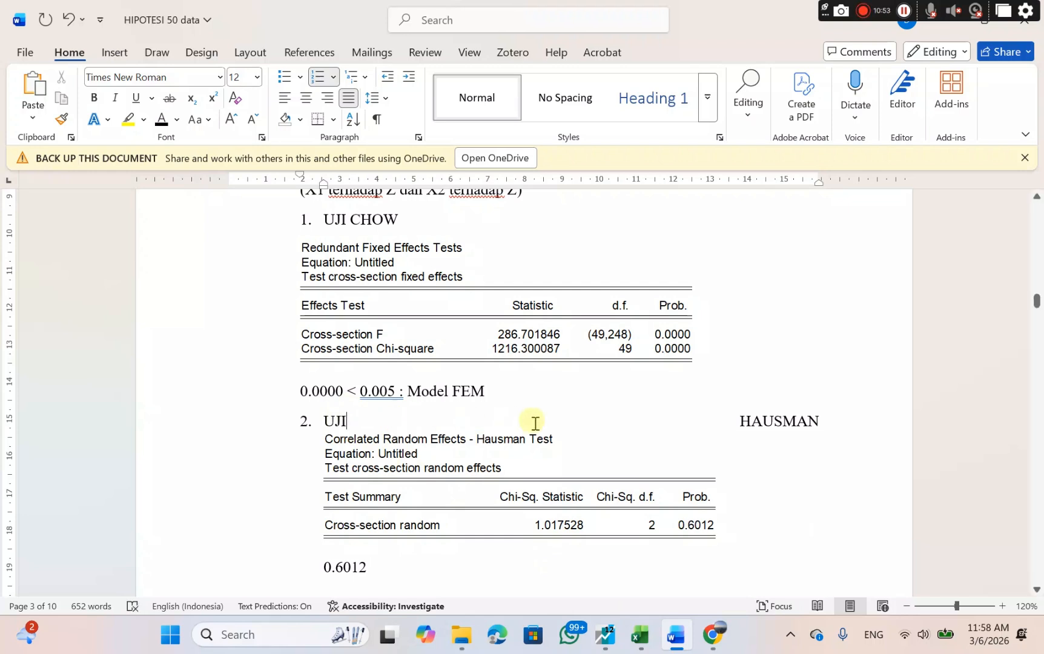
pyautogui.click(728, 420)
pyautogui.press('BackSpace')
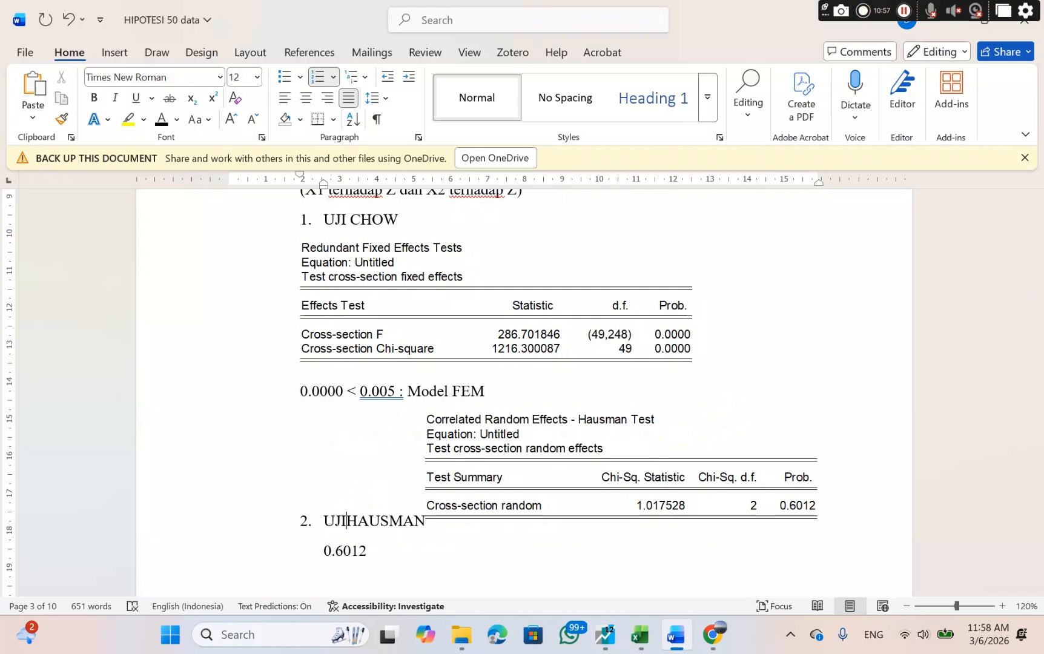
pyautogui.press('Return')
pyautogui.press('BackSpace')
pyautogui.press('BackSpace')
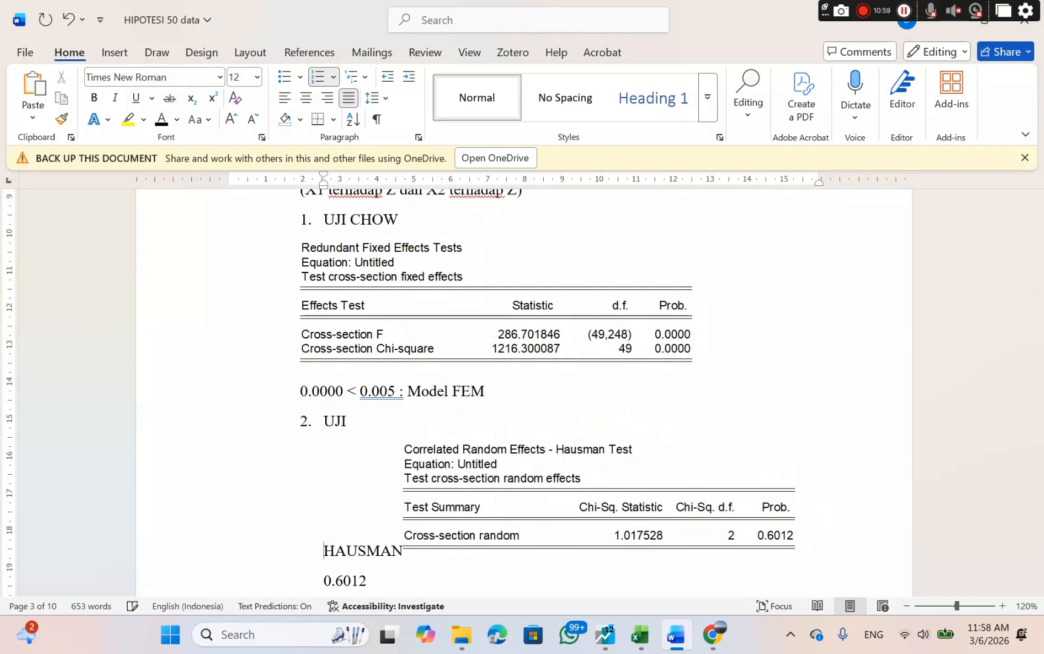
pyautogui.press('BackSpace')
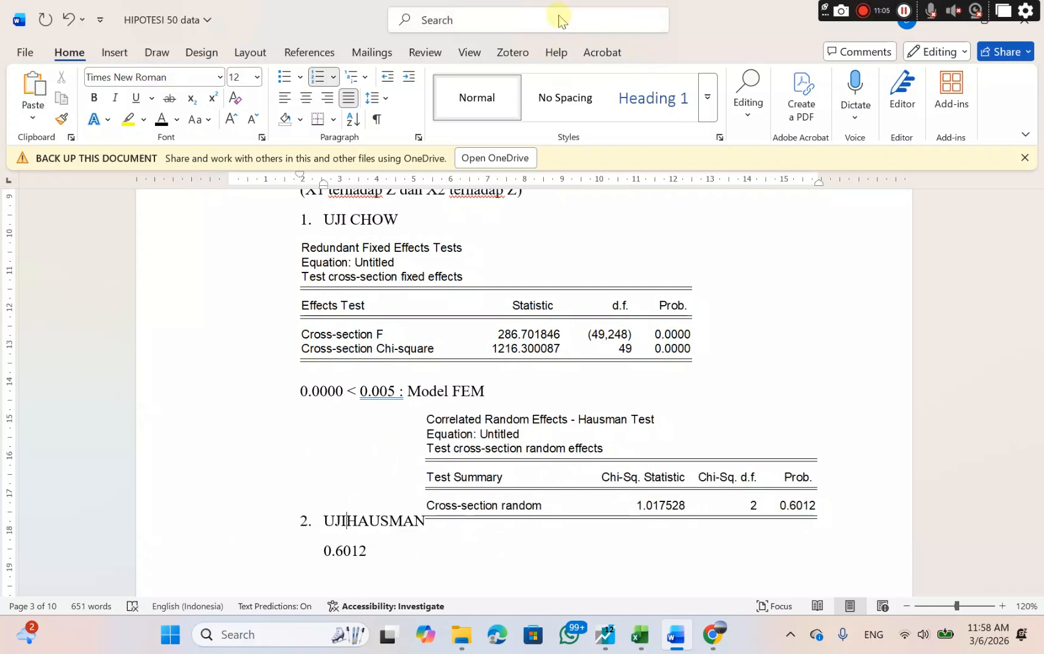
# Delete the misplaced Hausman table and paste it again on its own line between the UJIHAUSMAN heading and 0.6012.
pyautogui.click(510, 461)
pyautogui.press('Delete')
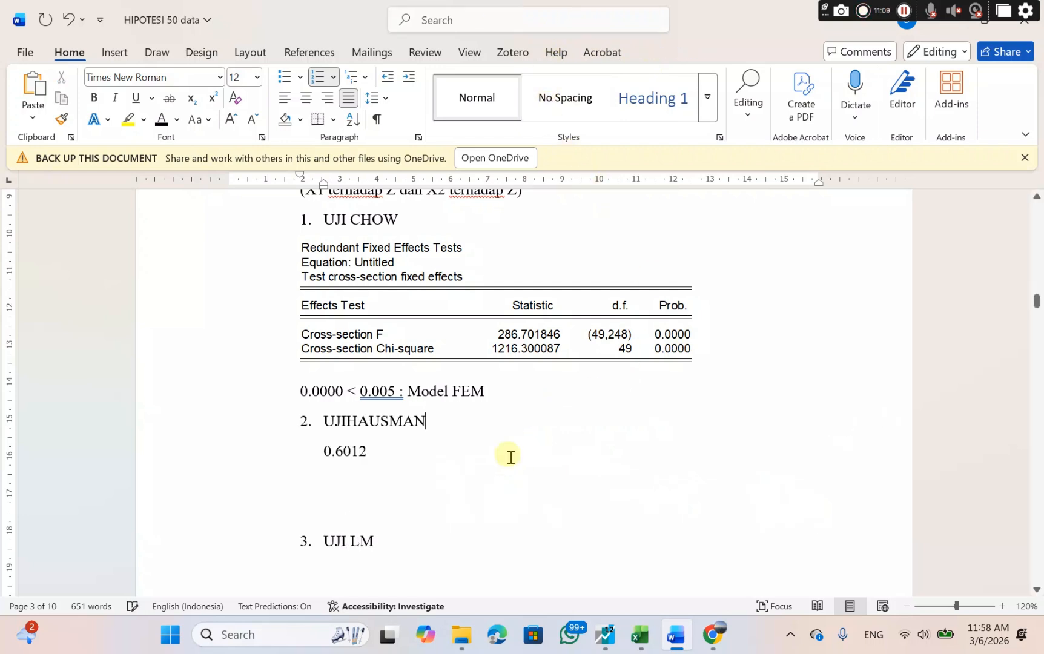
pyautogui.press('Return')
pyautogui.press('BackSpace')
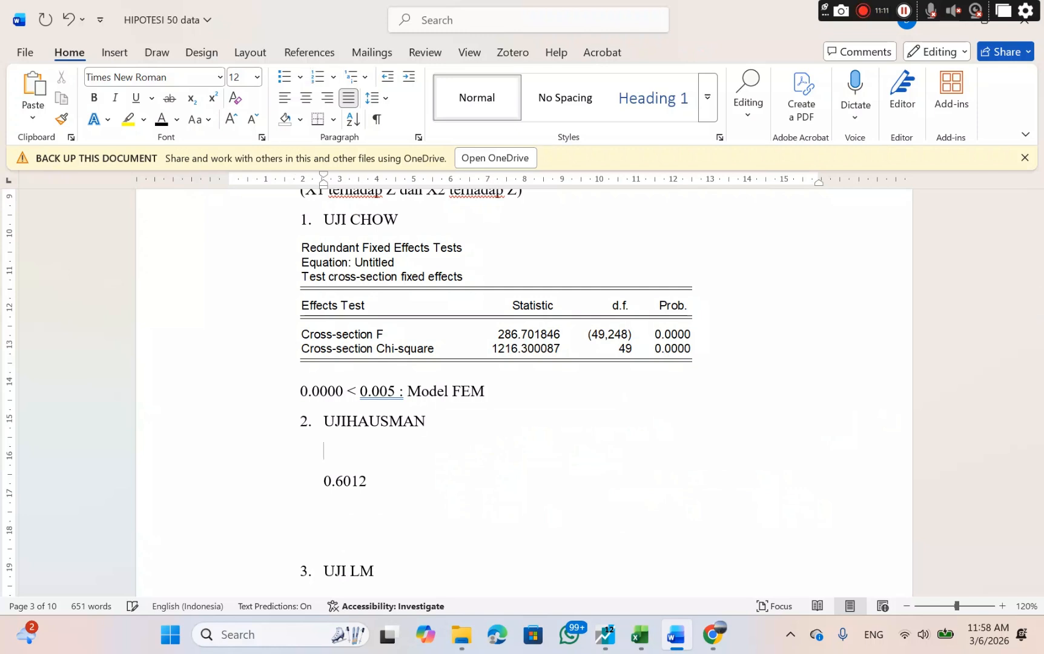
pyautogui.rightClick(489, 449)
pyautogui.click(528, 261)
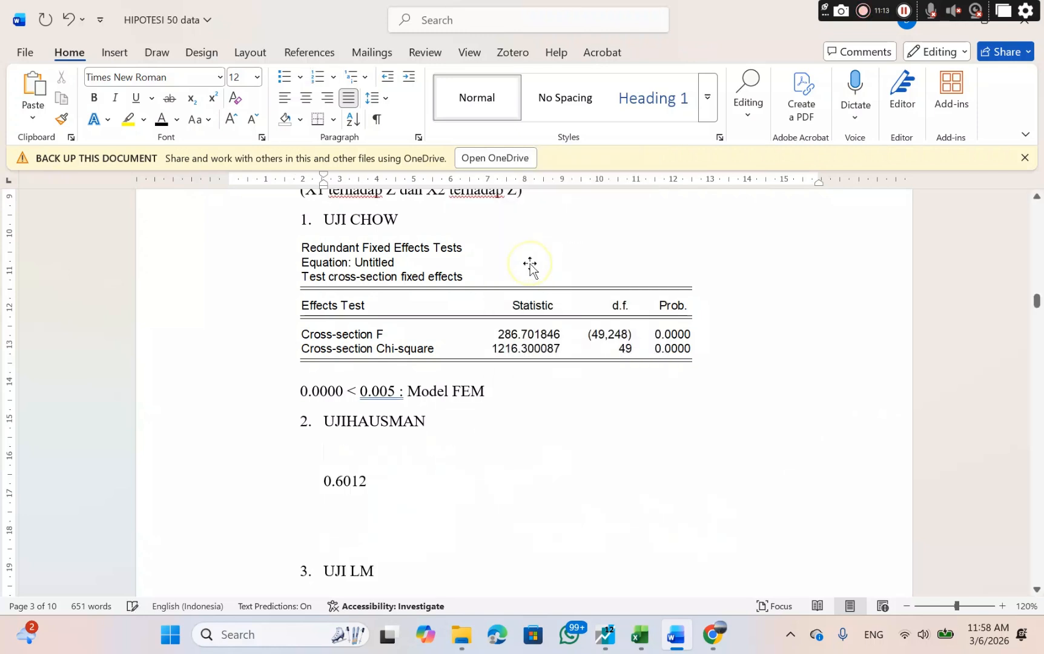
# Check the Hausman rule on Canva's PEMILIHAN MODEL slide and complete the conclusion in Word as "0.6012 > 0.05 : Model REM".
pyautogui.scroll(-3, 601, 482)
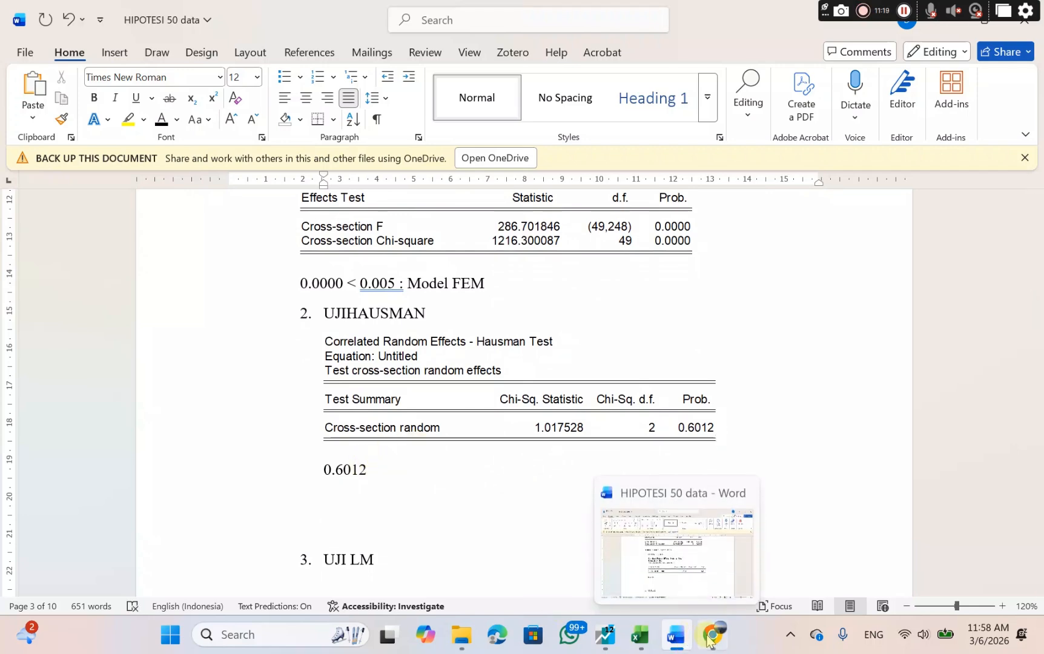
pyautogui.moveTo(713, 640)
pyautogui.click(690, 558)
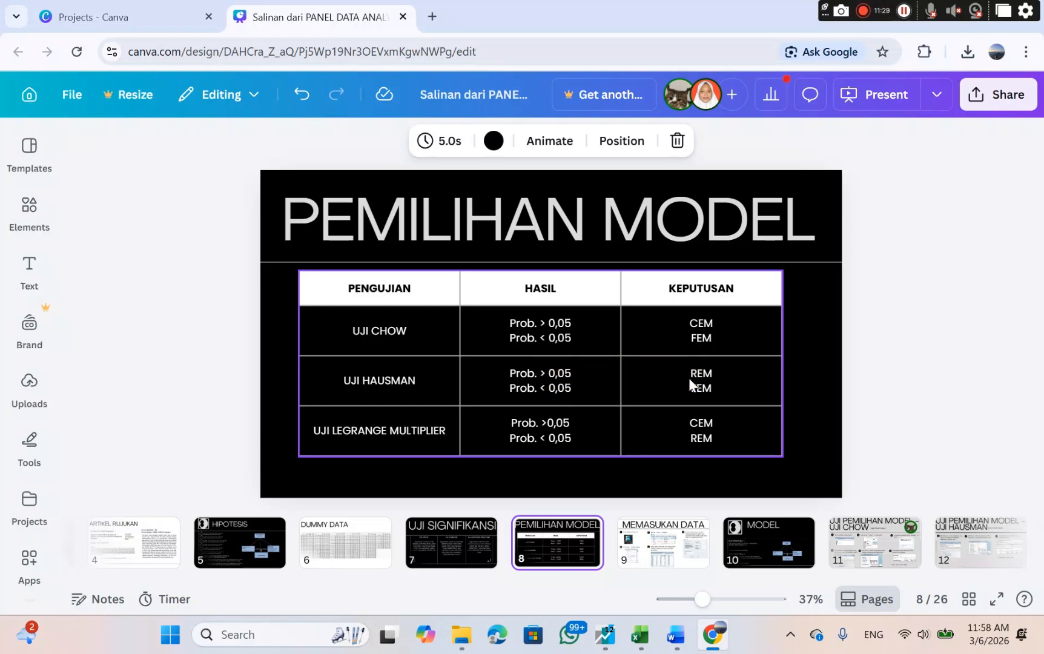
pyautogui.moveTo(676, 634)
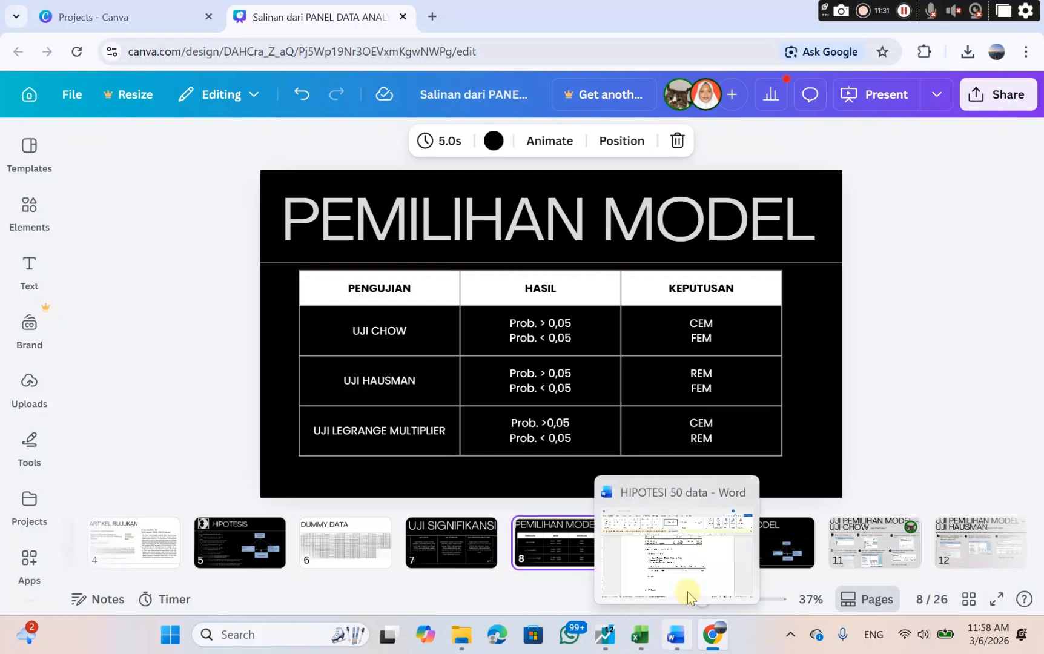
pyautogui.click(687, 591)
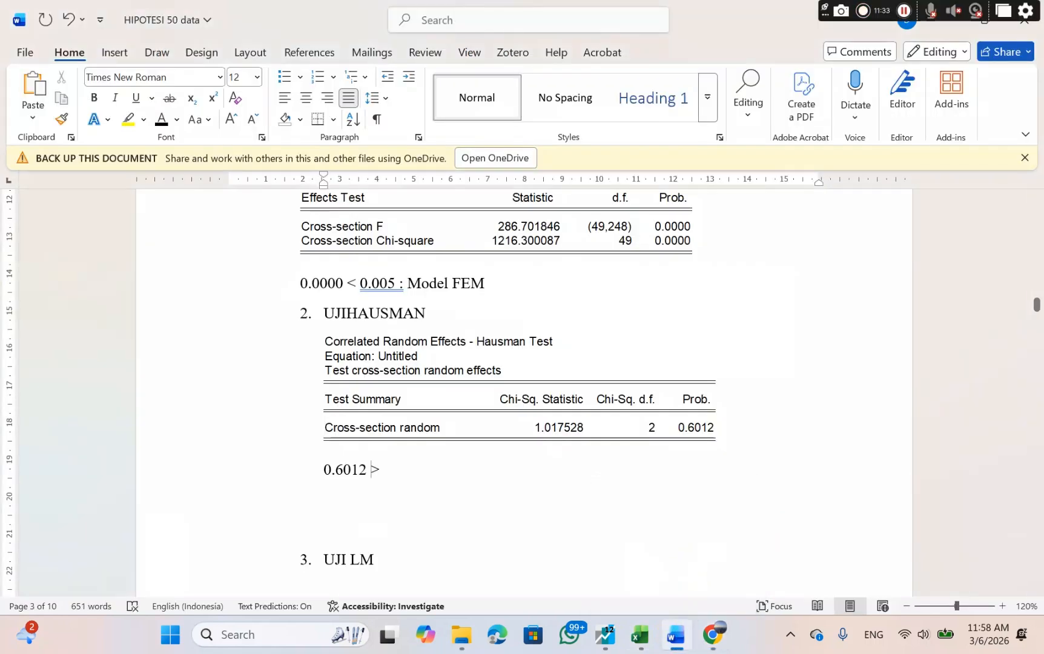
pyautogui.write('0.05 : Model')
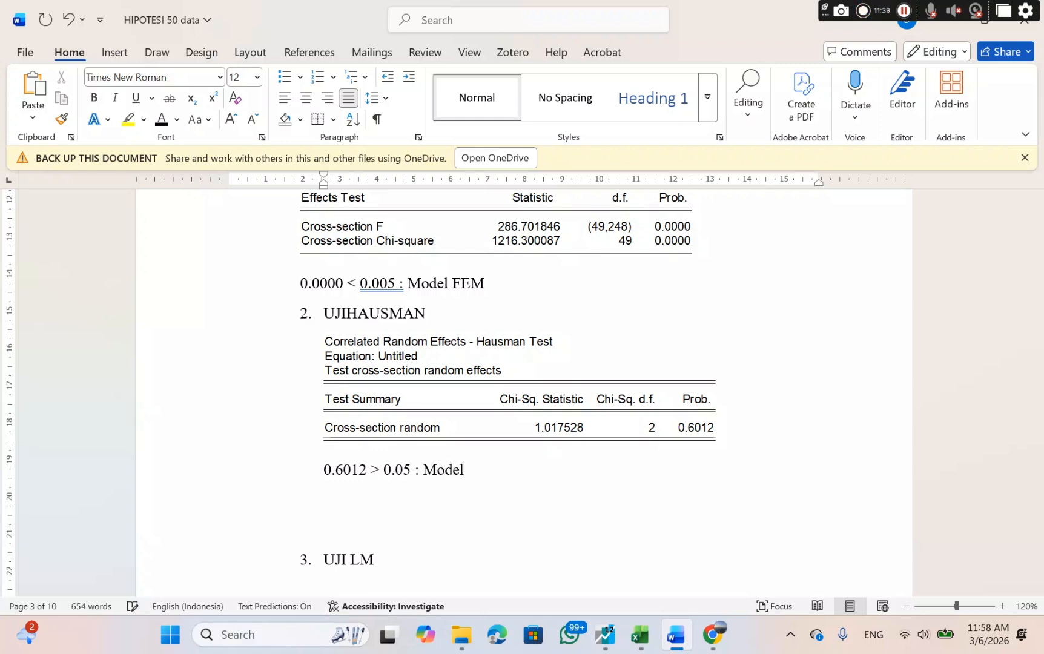
pyautogui.write(' REM')
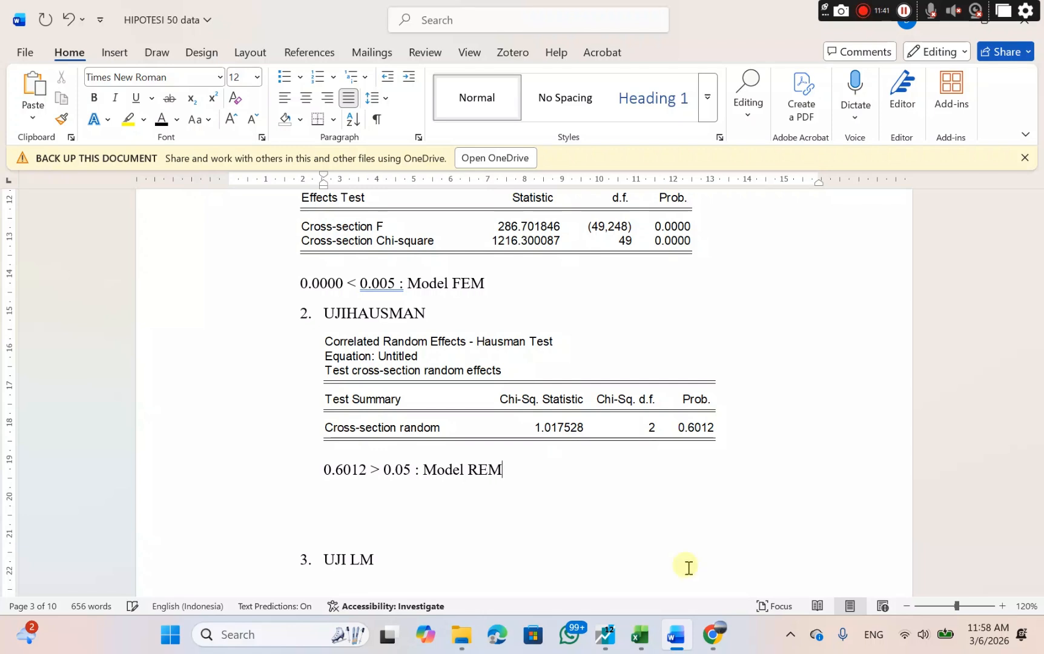
pyautogui.click(377, 522)
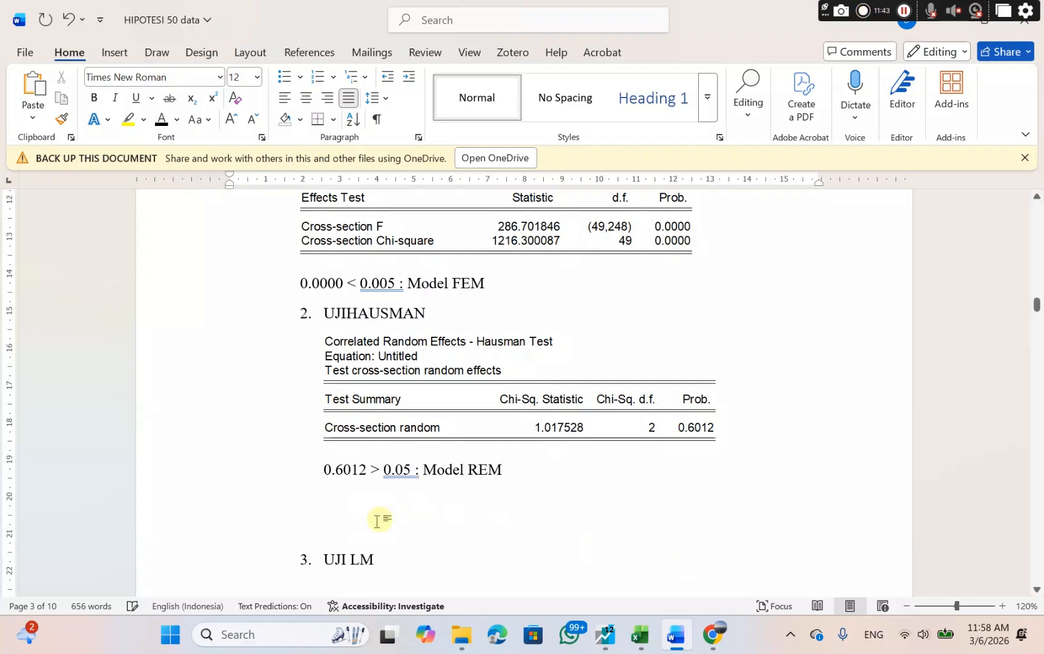
# Remove the blank lines between the Hausman conclusion and the UJI LM heading, and highlight that heading.
pyautogui.press('BackSpace')
pyautogui.press('BackSpace')
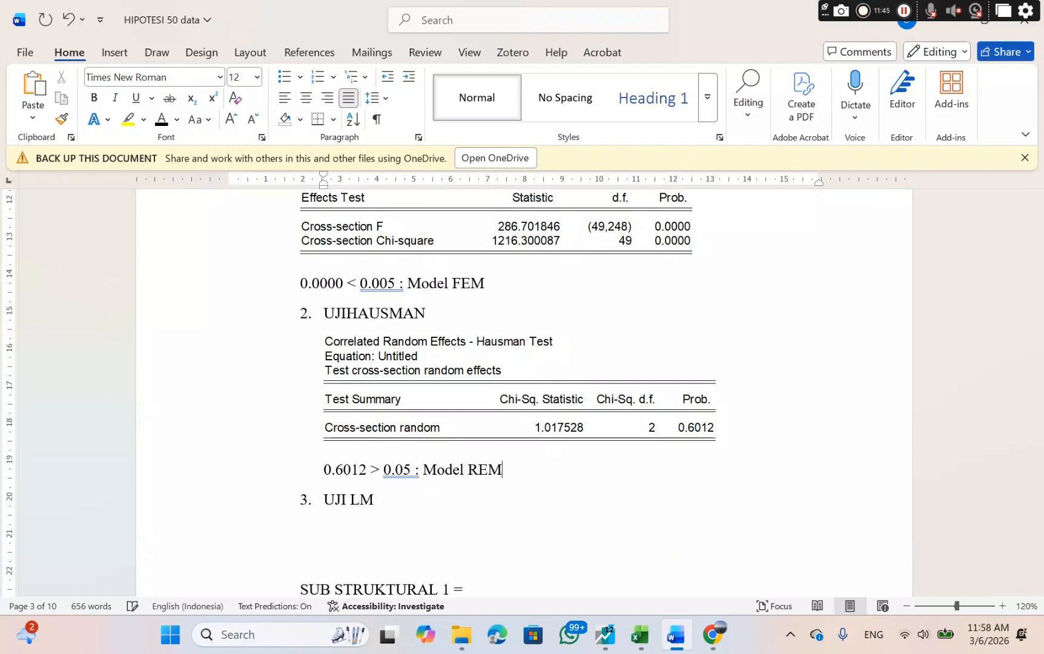
pyautogui.scroll(-3, 475, 480)
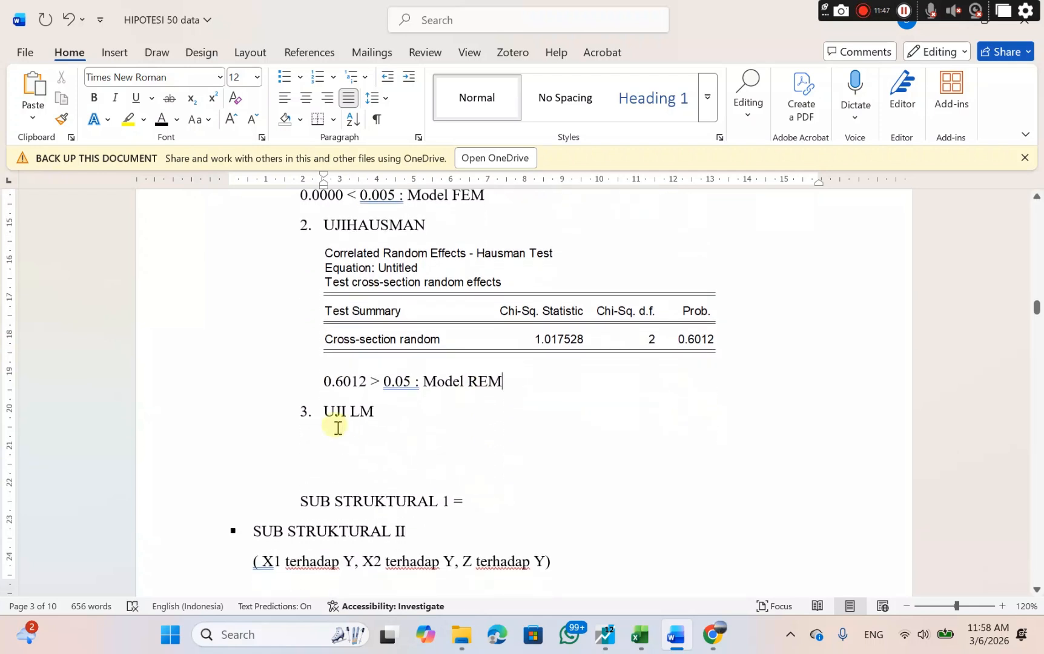
pyautogui.click(326, 412)
pyautogui.moveTo(371, 412); pyautogui.dragTo(382, 410)
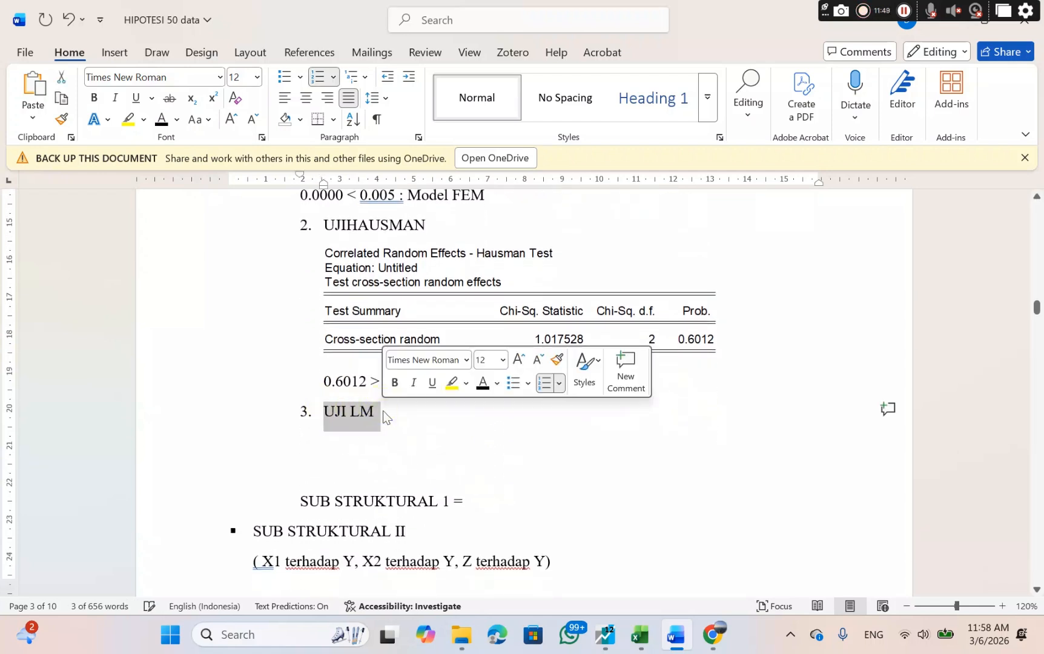
# In EViews, re-estimate the equation z c x1 x2 with the cross-section effects set to None.
pyautogui.click(604, 635)
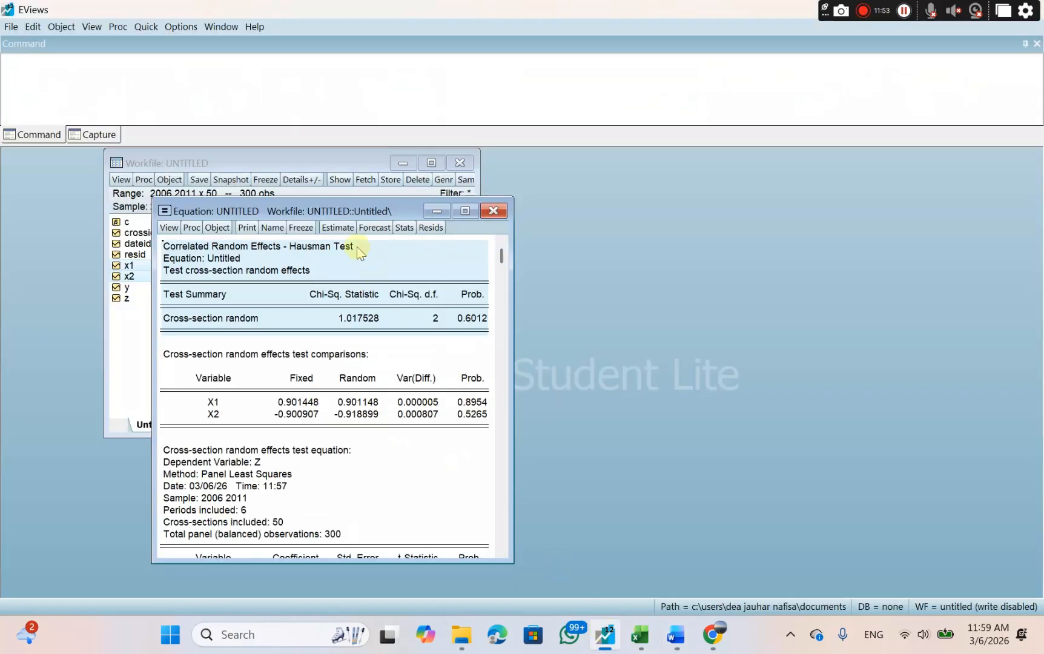
pyautogui.click(337, 227)
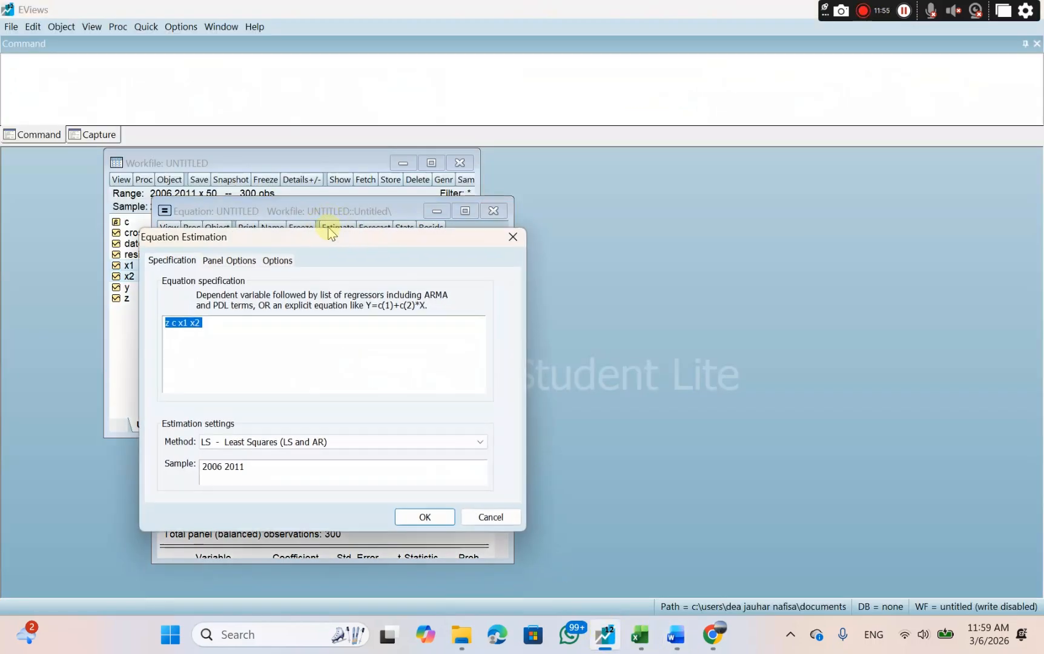
pyautogui.click(237, 261)
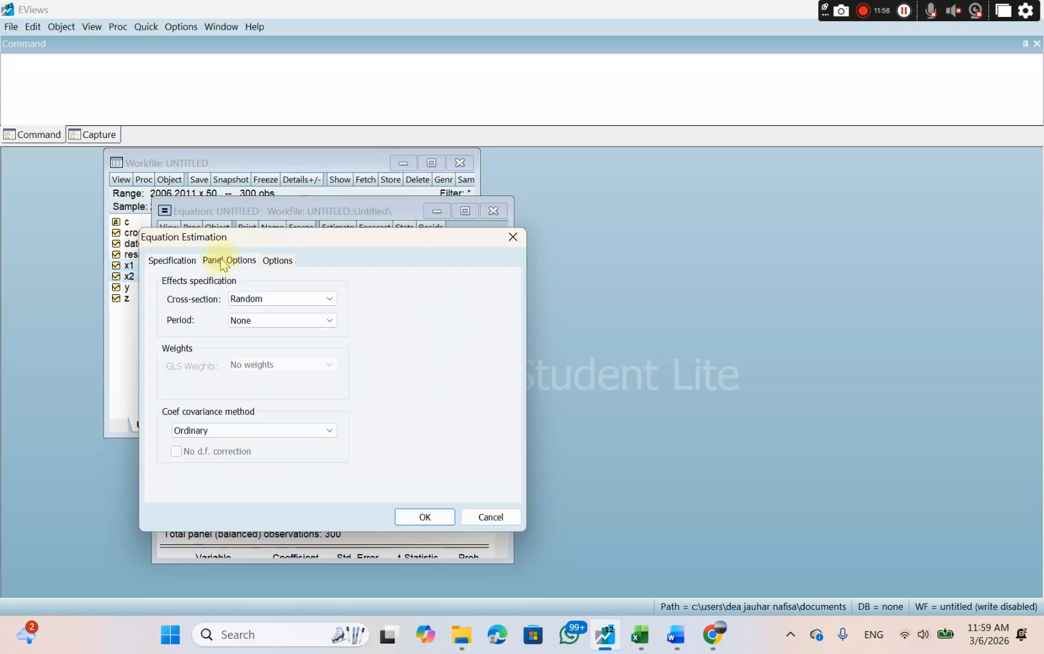
pyautogui.click(273, 299)
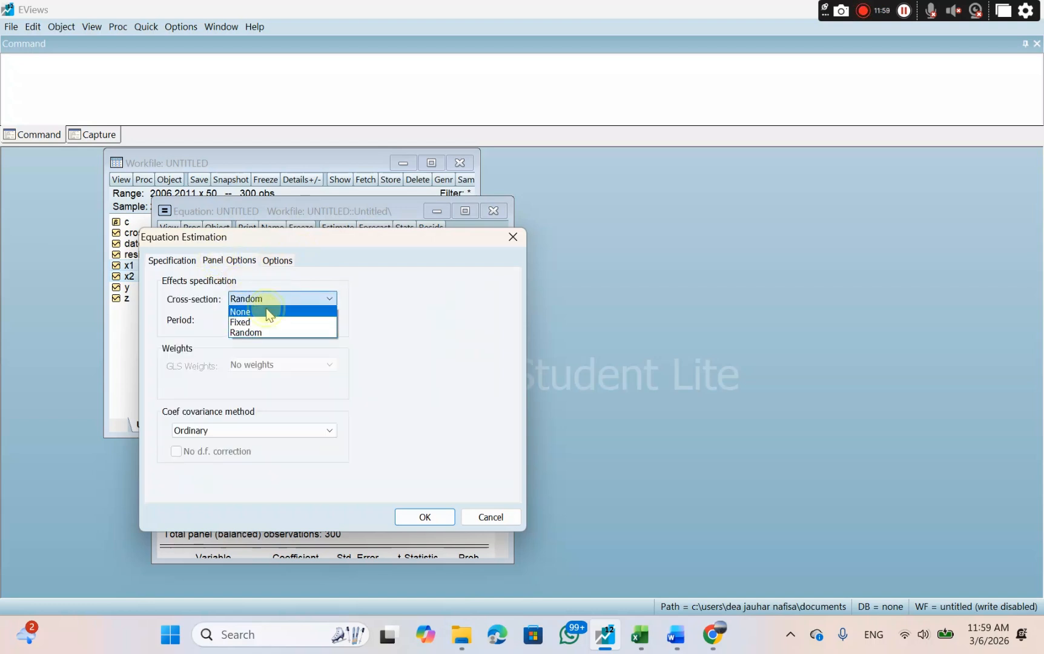
pyautogui.click(267, 312)
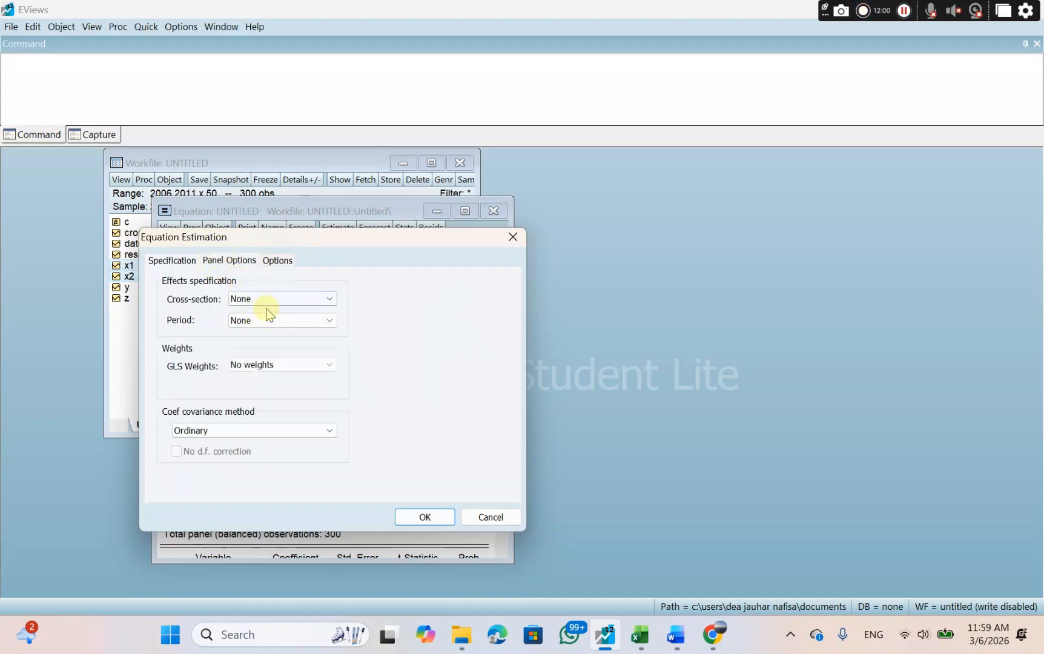
pyautogui.click(425, 518)
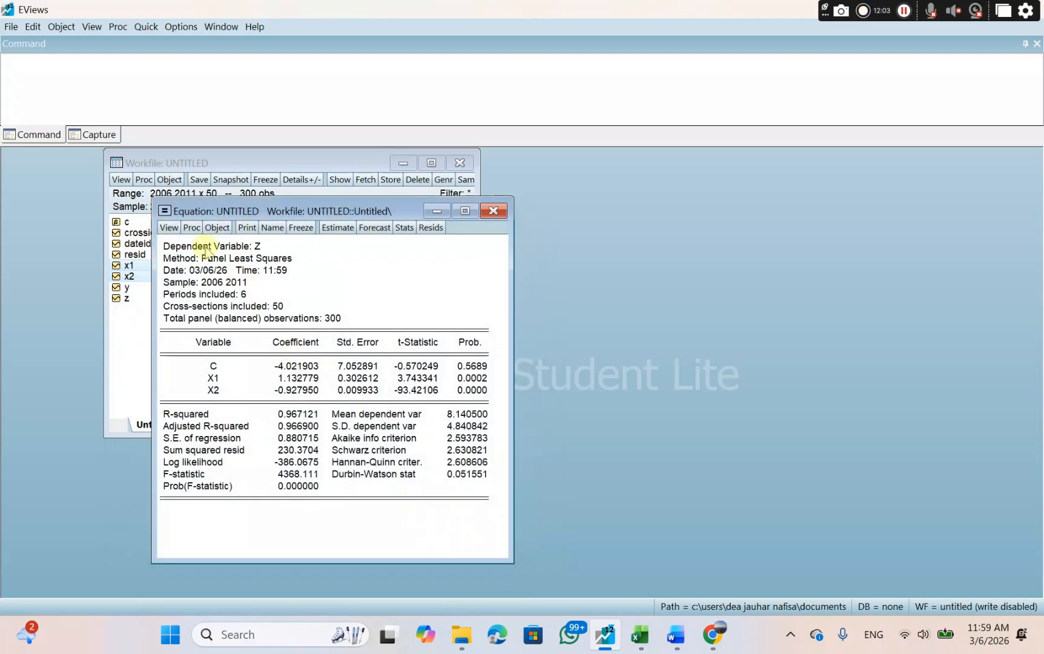
# Run the Omitted Random Effects - Lagrange Multiplier test and copy its whole results table with numbers as displayed.
pyautogui.click(169, 227)
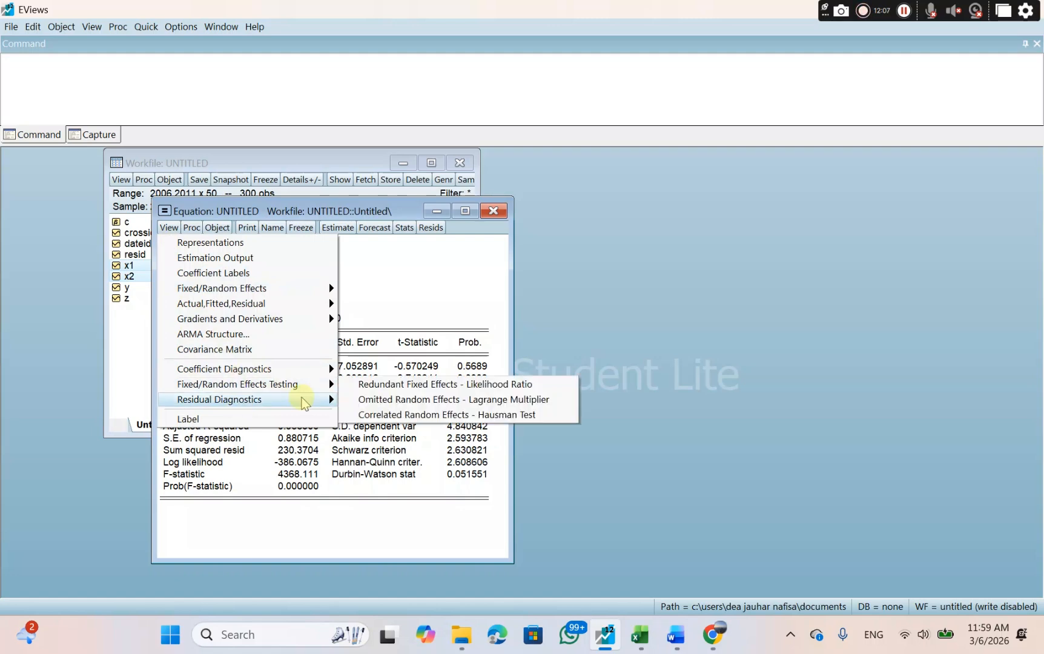
pyautogui.click(365, 399)
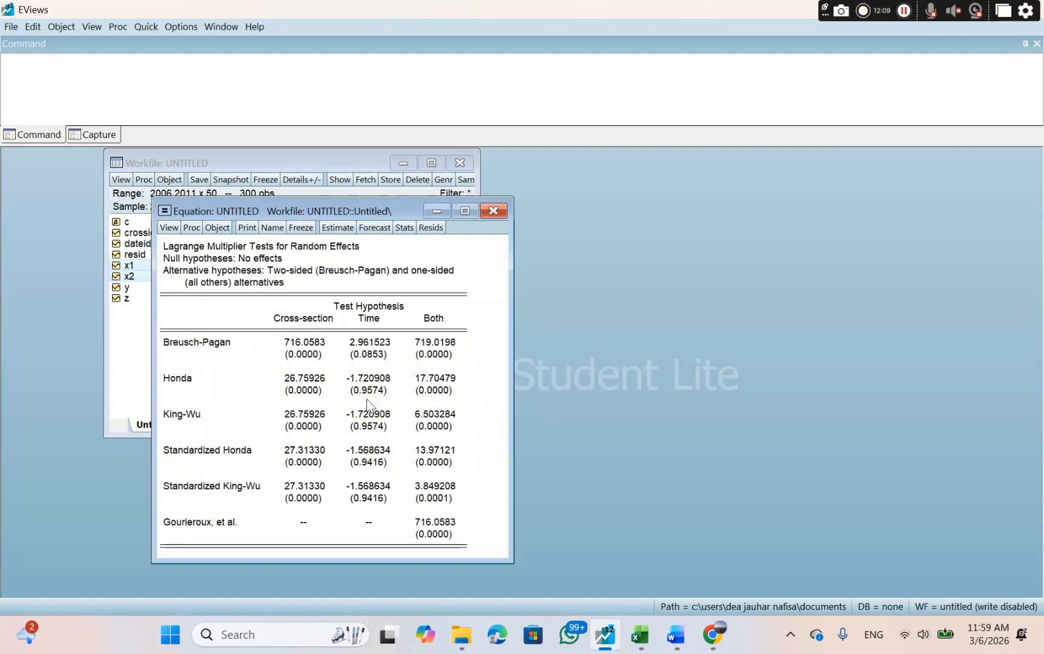
pyautogui.moveTo(162, 242); pyautogui.dragTo(470, 554)
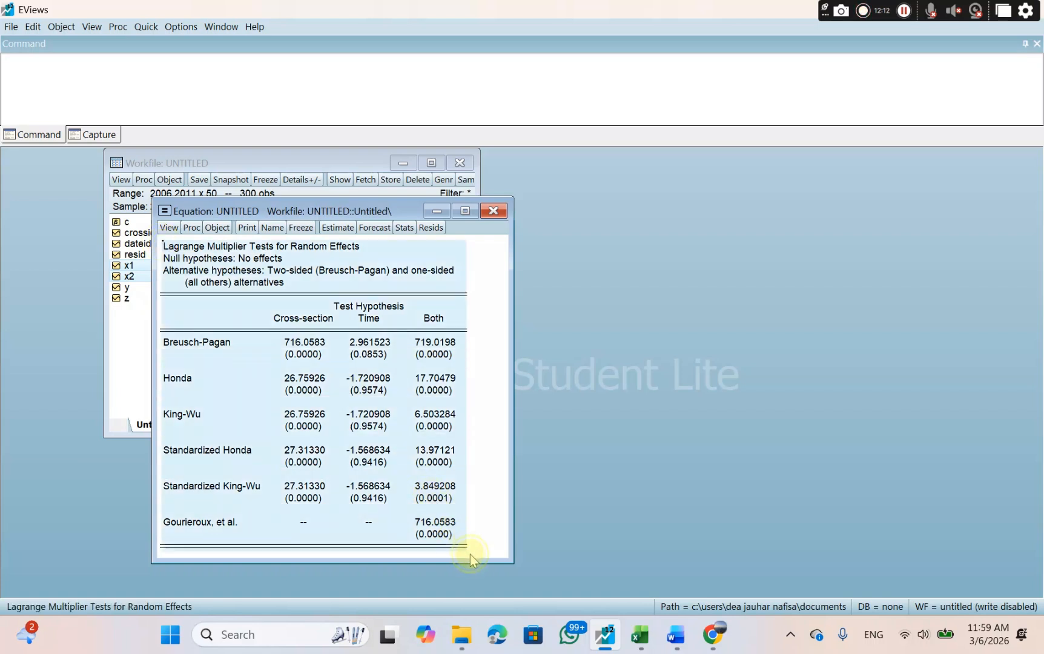
pyautogui.rightClick(367, 464)
pyautogui.click(389, 473)
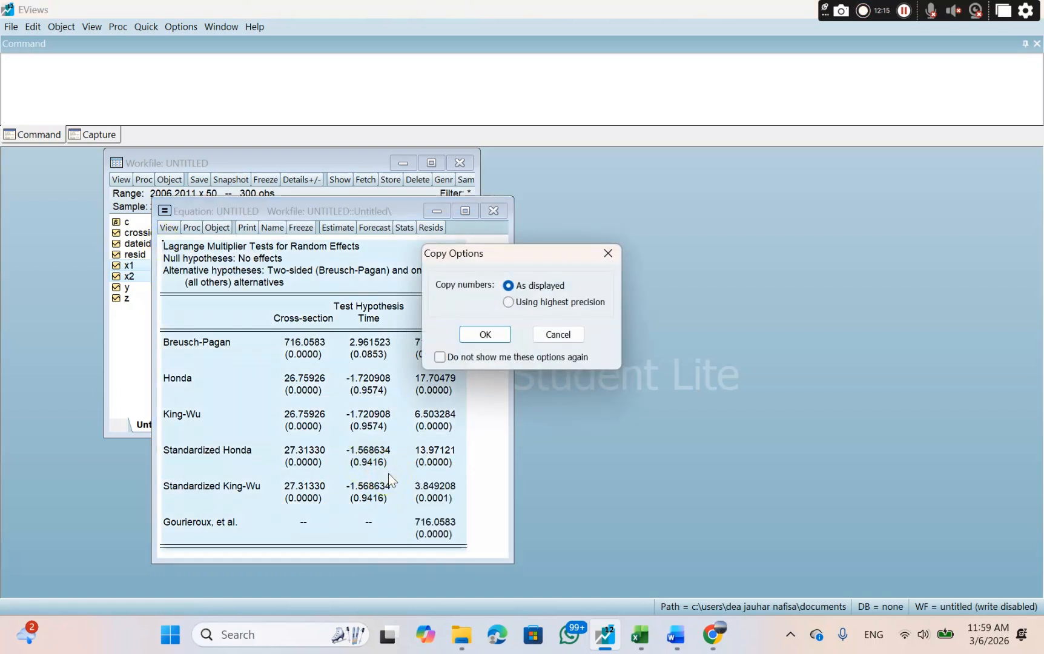
pyautogui.click(482, 335)
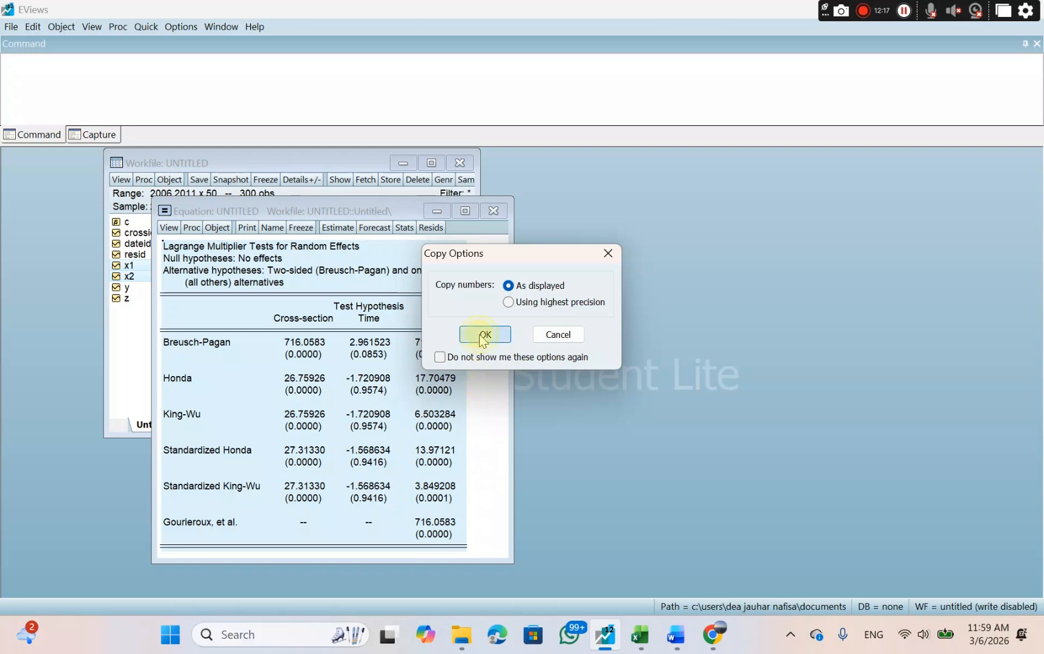
# Switch to Word, paste the Lagrange Multiplier table under the UJI LM heading and enter 0.0000 below it.
pyautogui.click(671, 642)
pyautogui.click(357, 443)
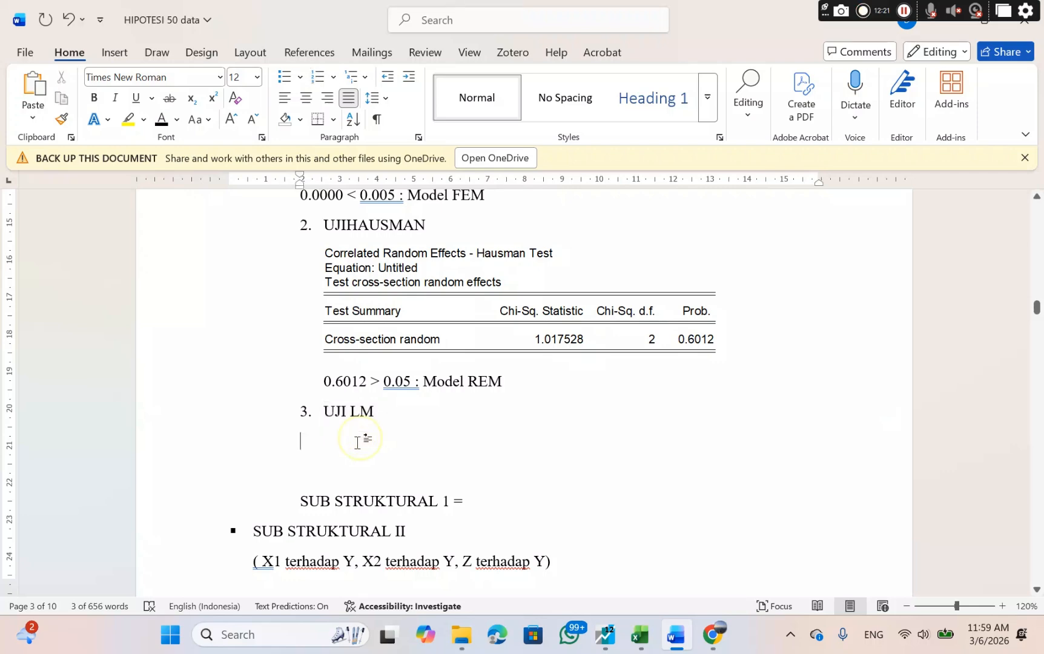
pyautogui.rightClick(357, 439)
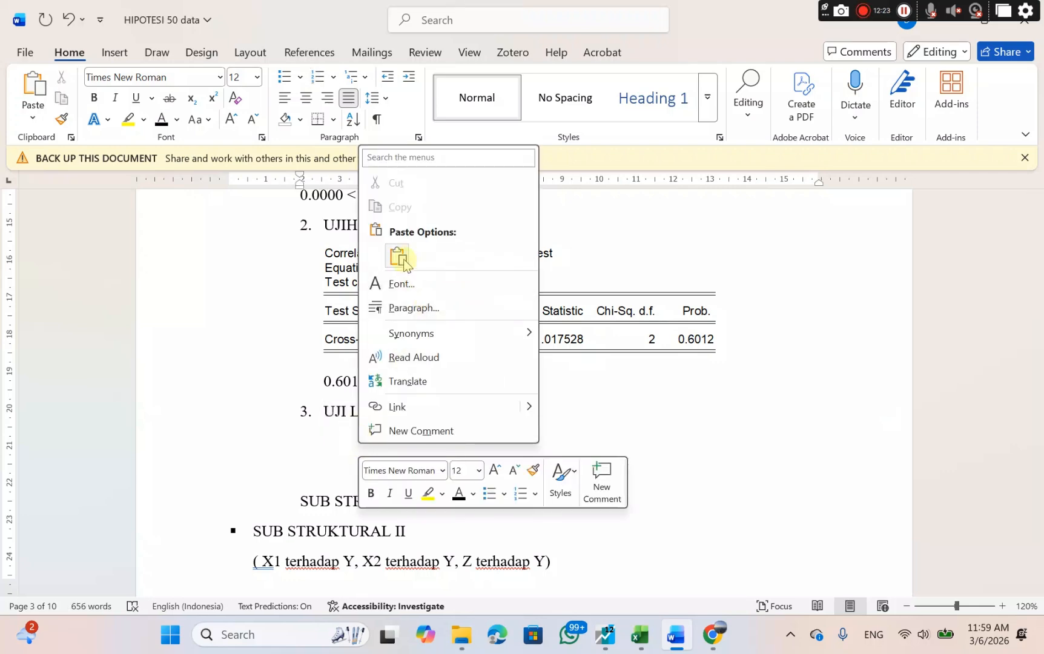
pyautogui.click(398, 257)
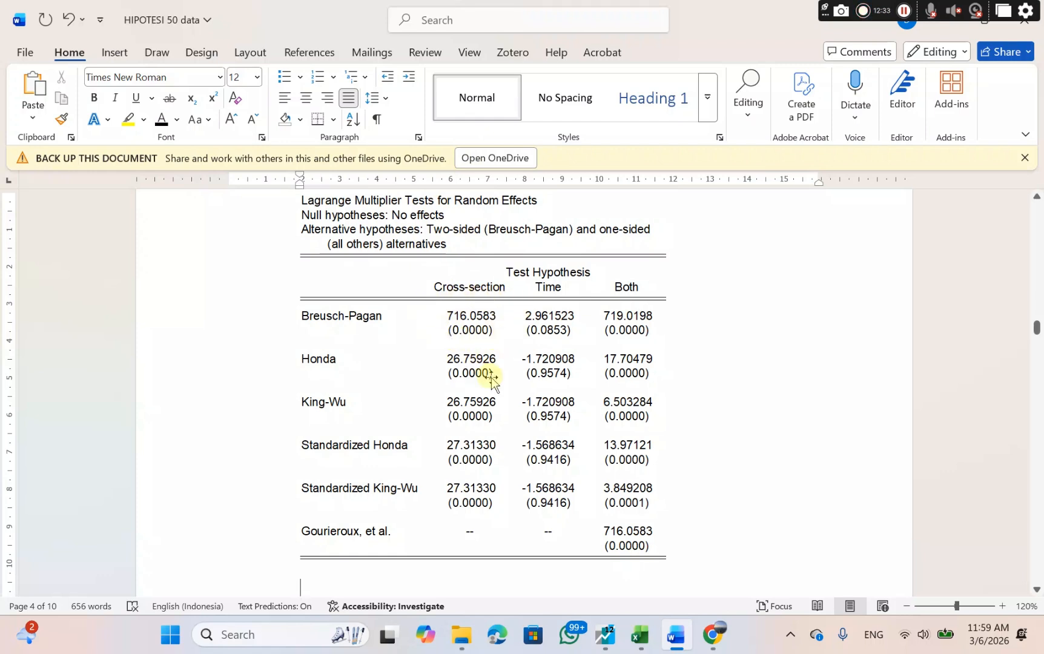
pyautogui.write('0.0')
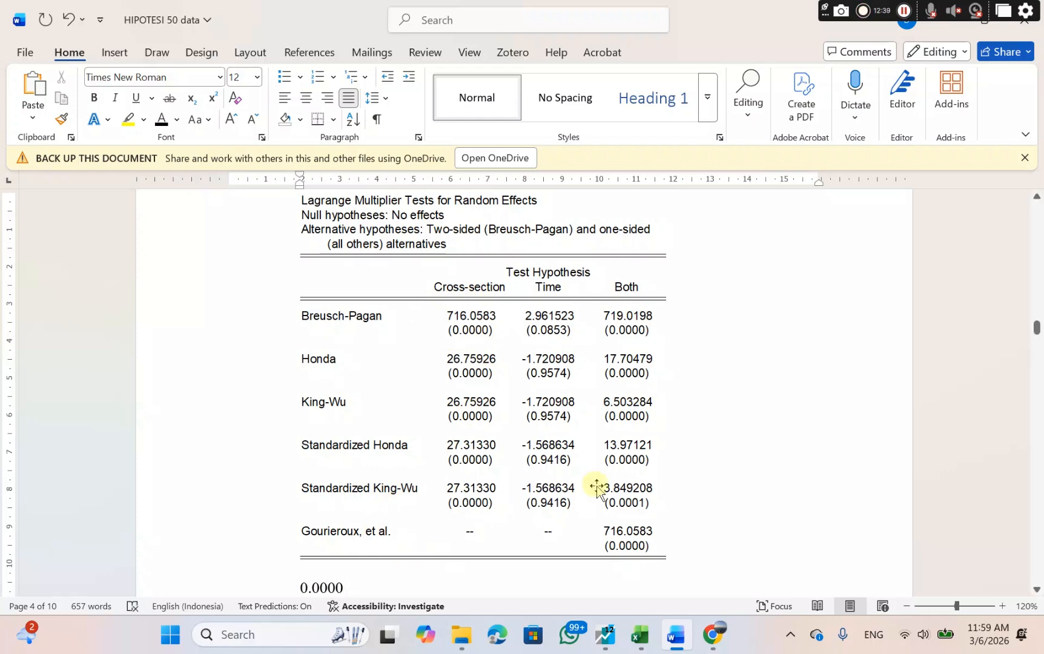
# Check the Lagrange Multiplier rule on Canva's PEMILIHAN MODEL slide and complete the conclusion in Word as "0.0000 < 0.05 : Model REM".
pyautogui.scroll(-1, 597, 484)
pyautogui.moveTo(713, 634)
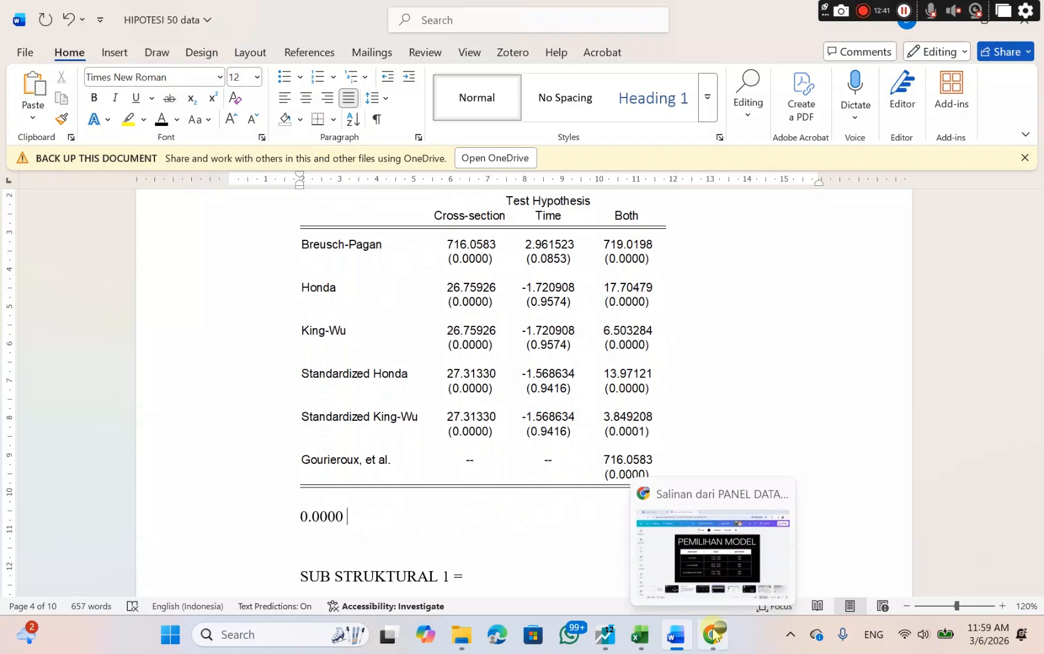
pyautogui.click(697, 556)
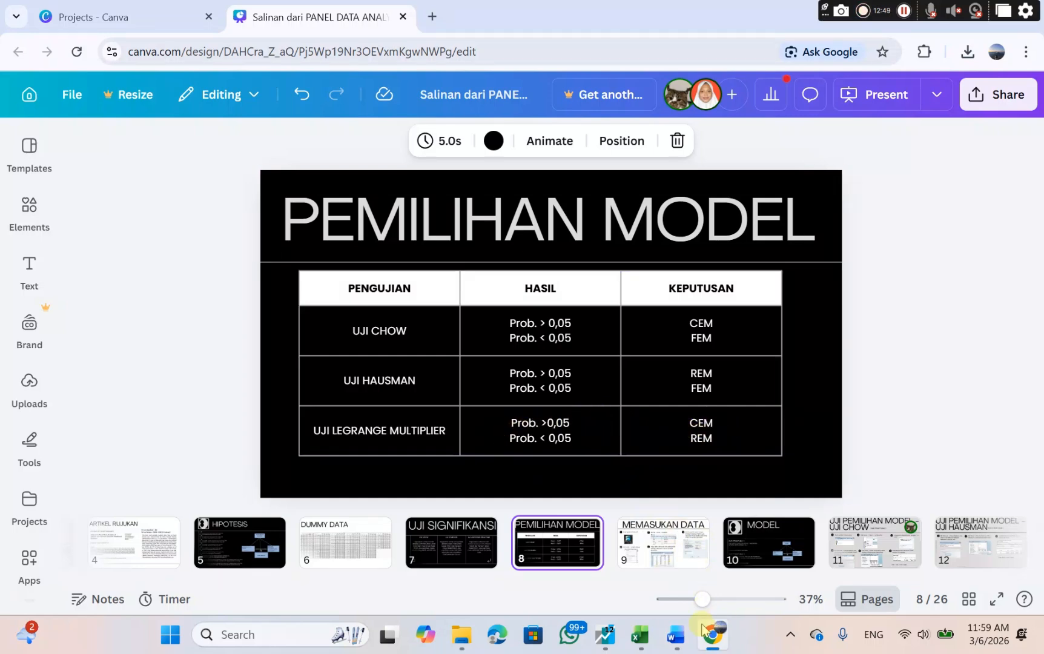
pyautogui.click(676, 636)
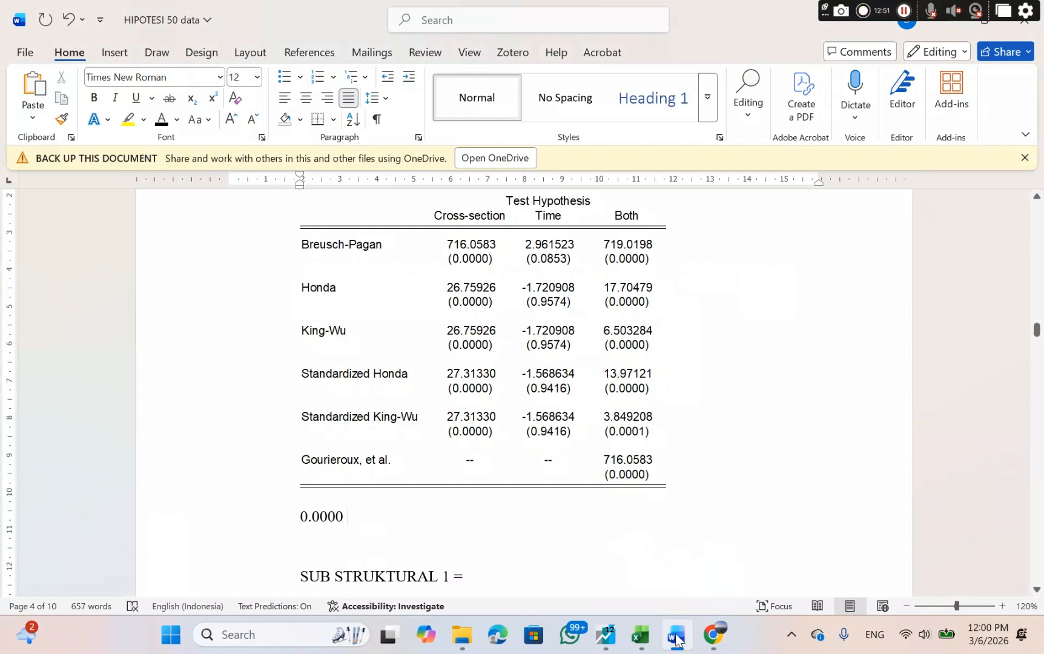
pyautogui.write('< 0.')
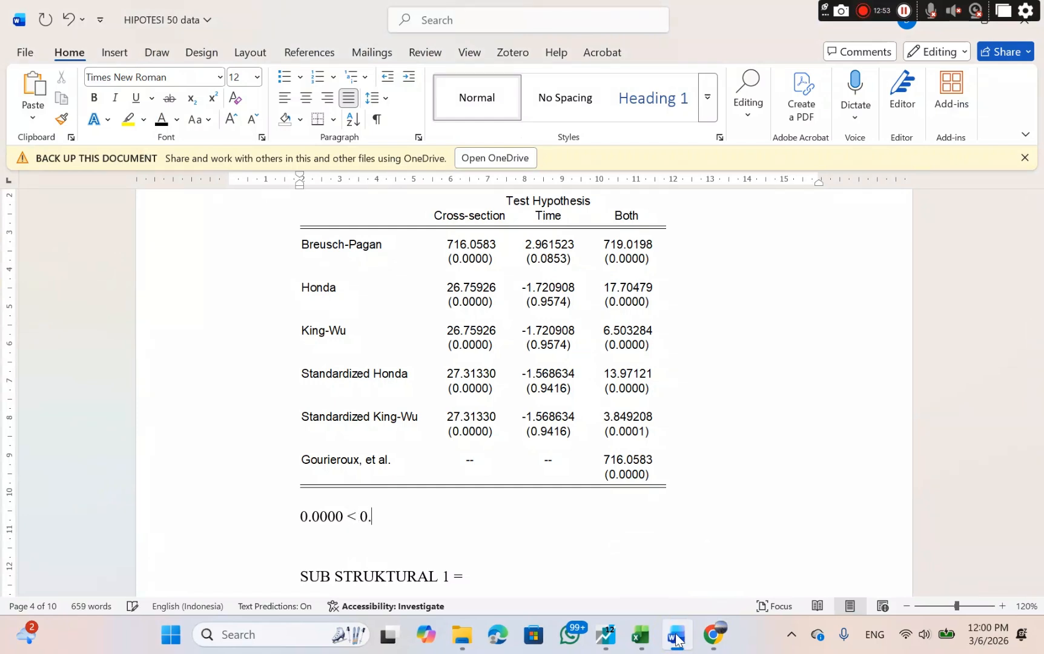
pyautogui.write('0')
pyautogui.write('5 : Model R')
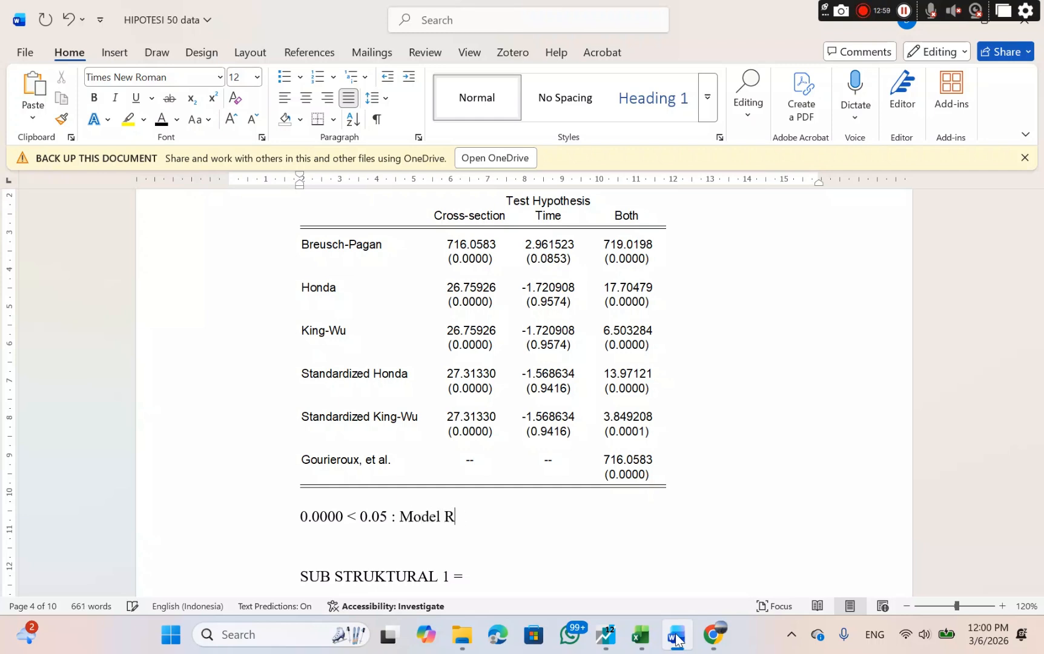
pyautogui.write('EM')
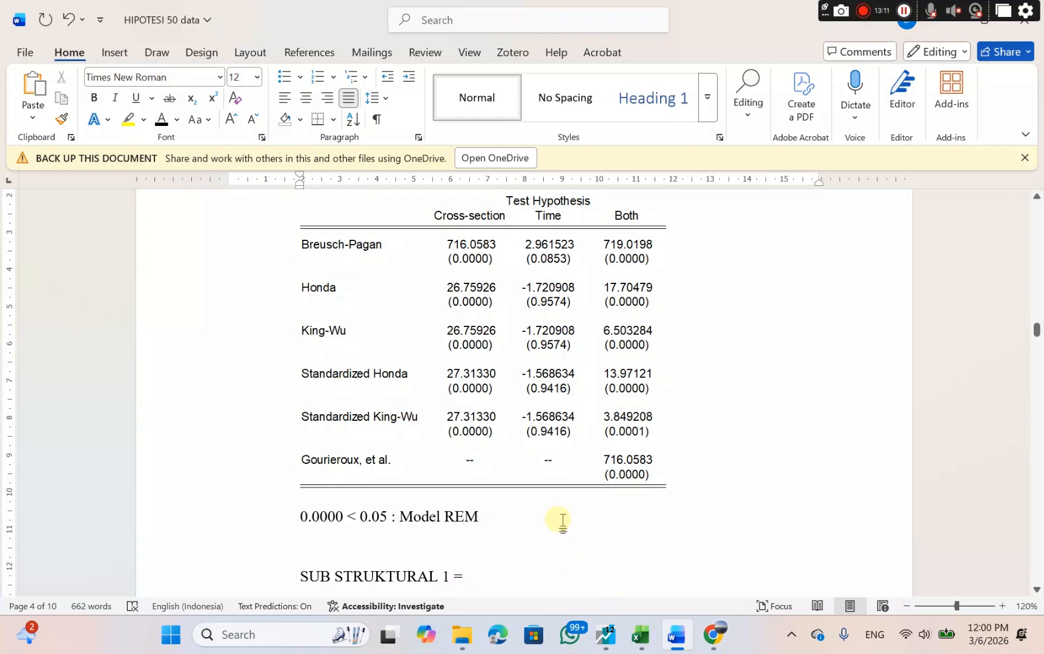
# Complete the SUB STRUKTURAL 1 line with "Model yang terpilih Adalah REM".
pyautogui.scroll(-2, 560, 522)
pyautogui.click(485, 517)
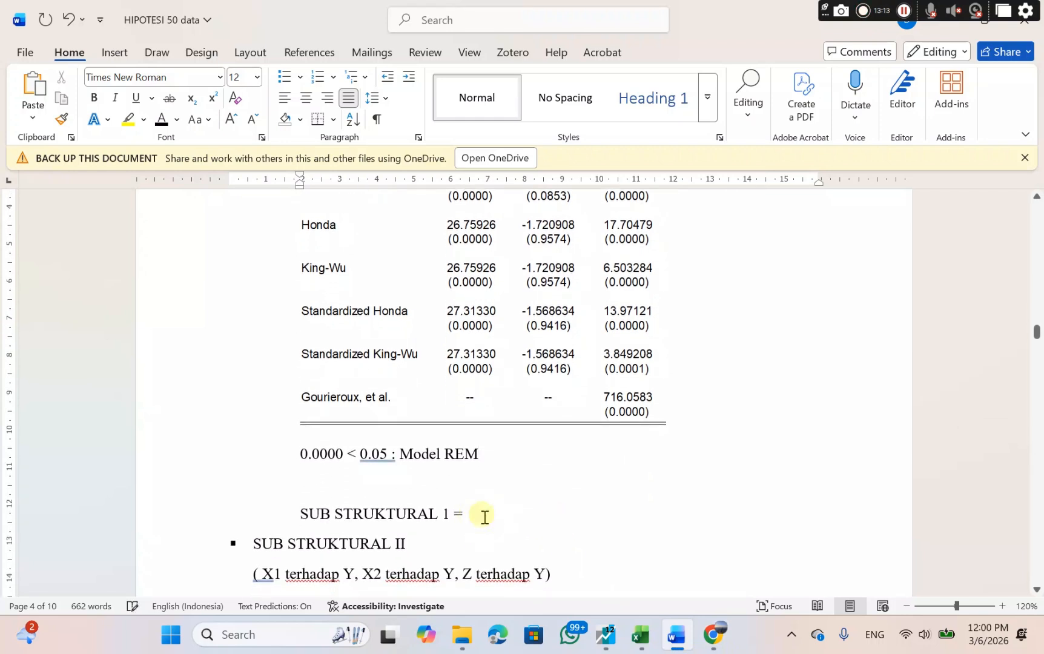
pyautogui.write('Model')
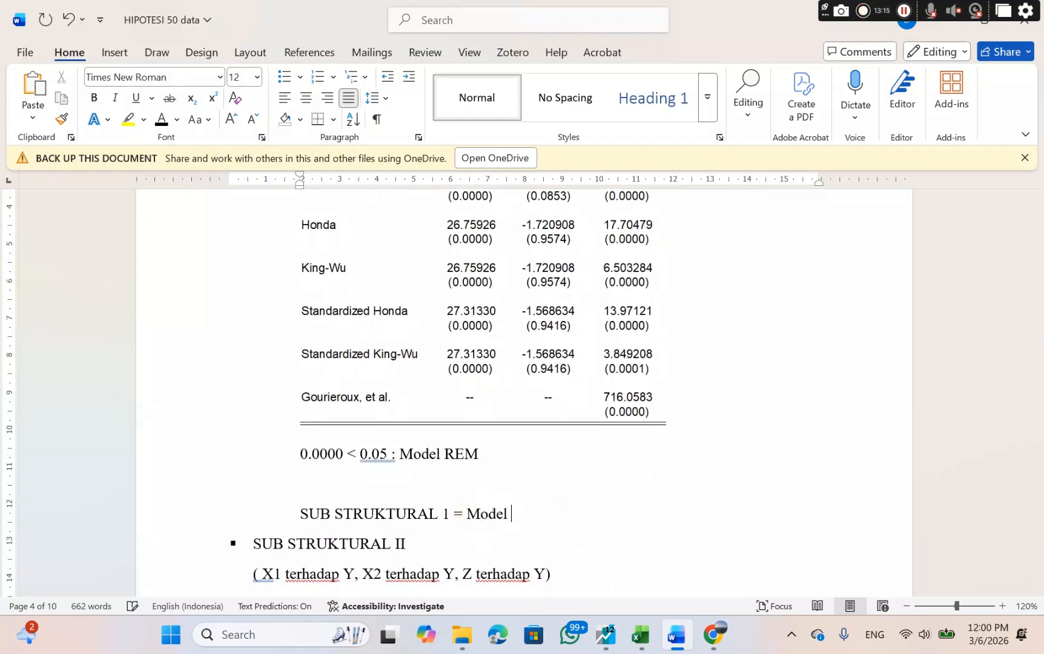
pyautogui.write(' yang terpili')
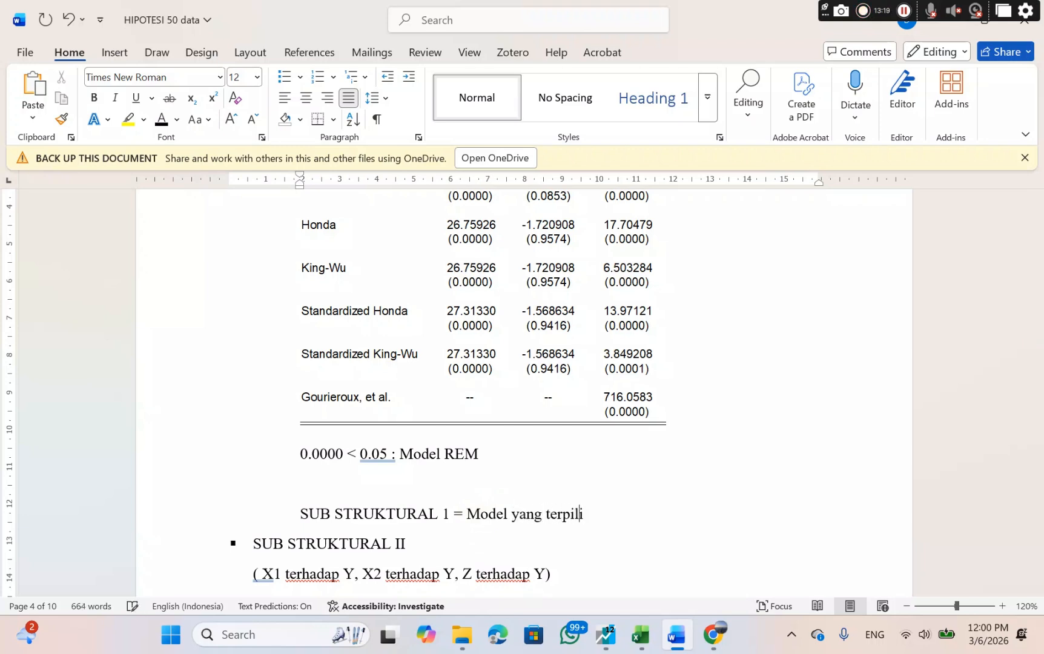
pyautogui.write('h adalah ')
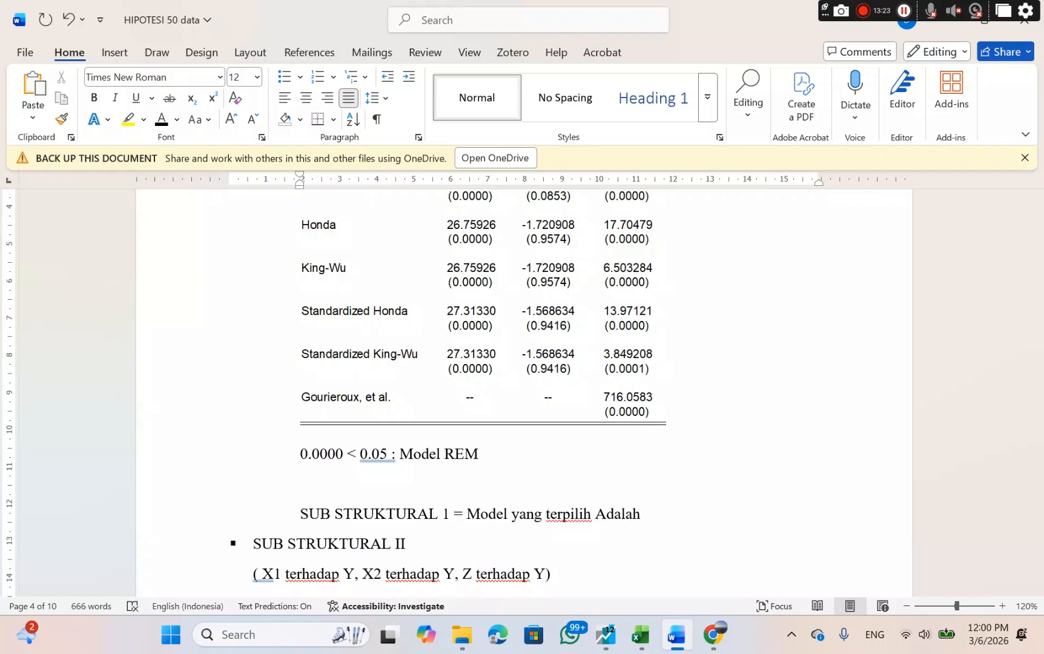
pyautogui.write('REM')
# Review the SUB STRUKTURAL II variable relationships and the Sub Struktural II path diagram near the document's start.
pyautogui.scroll(-3, 485, 517)
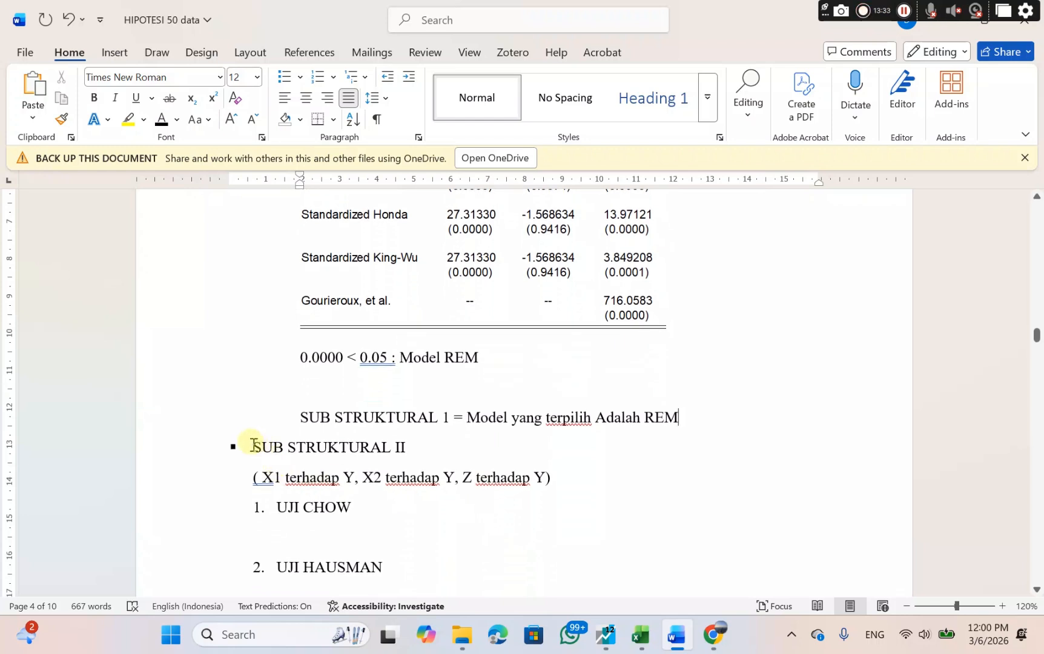
pyautogui.moveTo(253, 445); pyautogui.dragTo(564, 499)
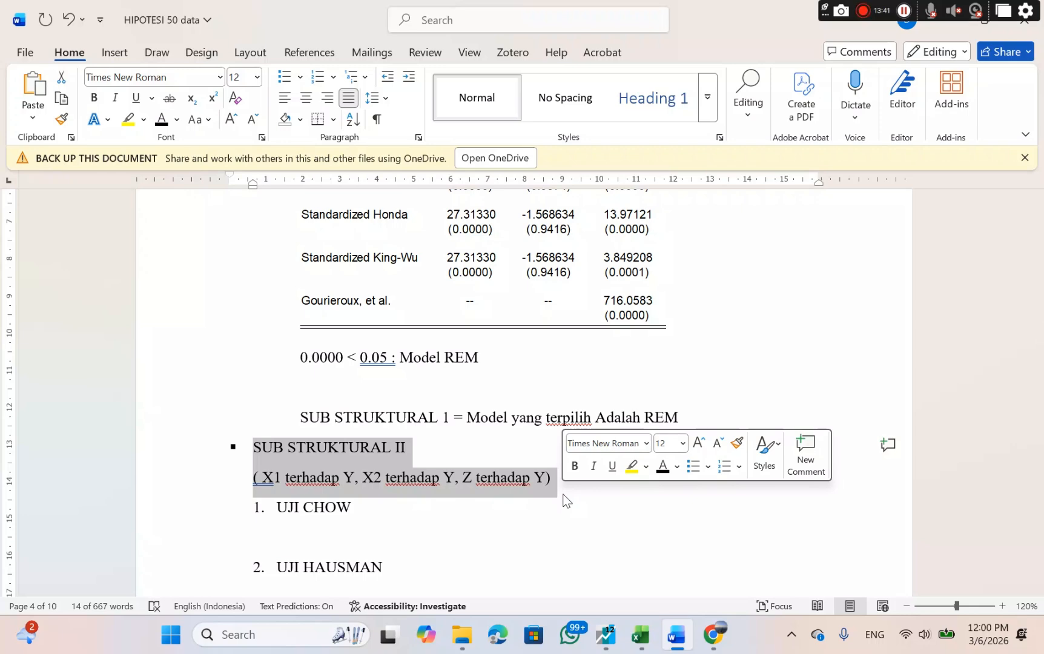
pyautogui.scroll(20, 563, 499)
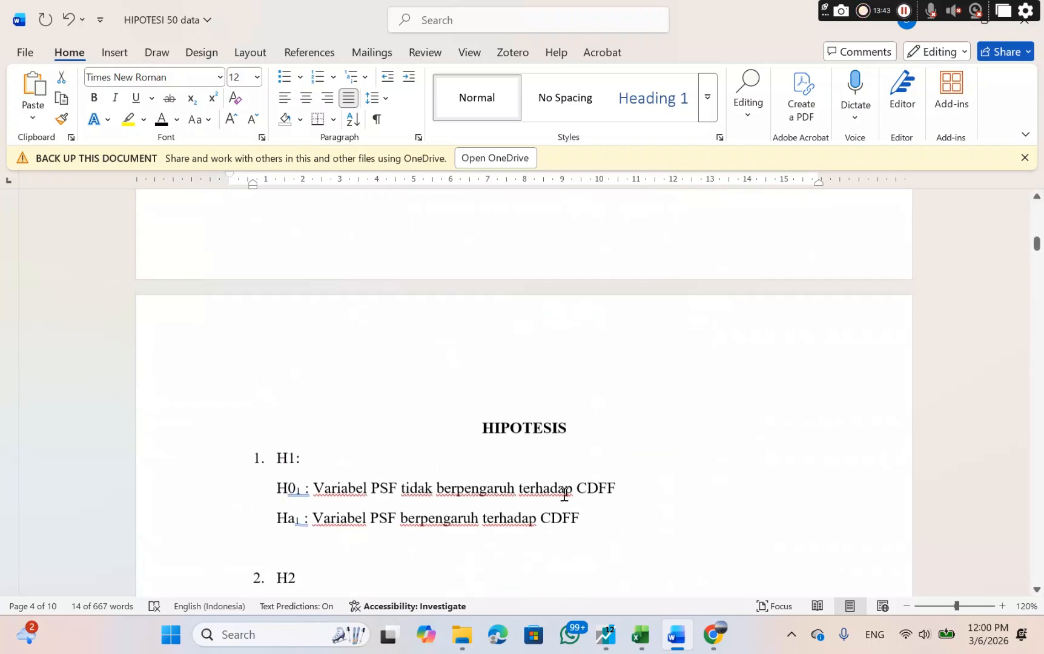
pyautogui.scroll(20, 563, 495)
pyautogui.scroll(-1, 564, 495)
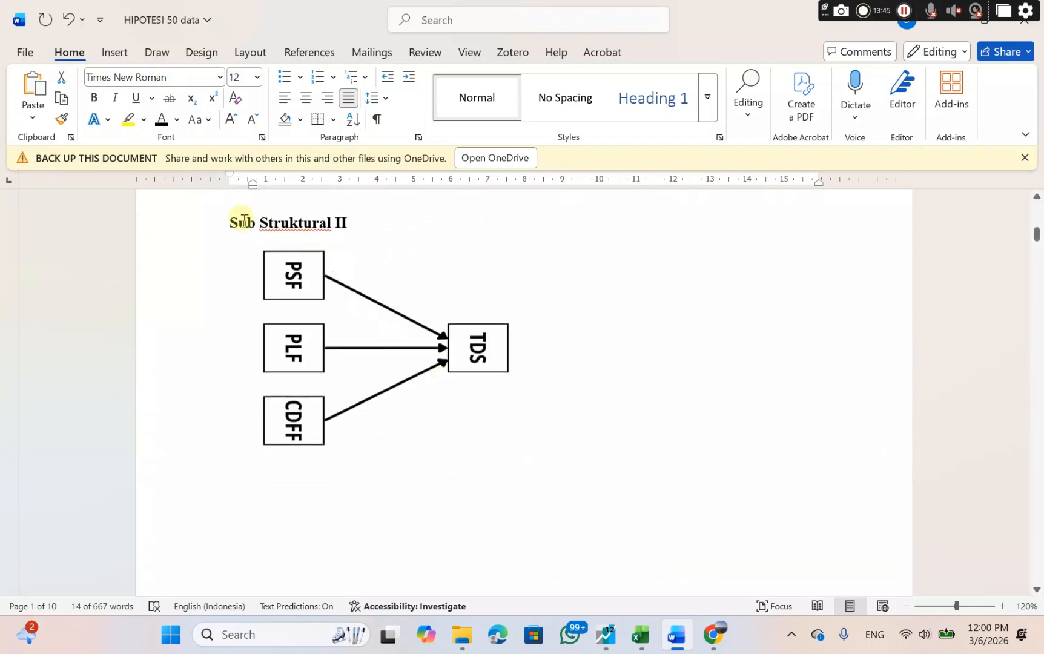
pyautogui.click(224, 220)
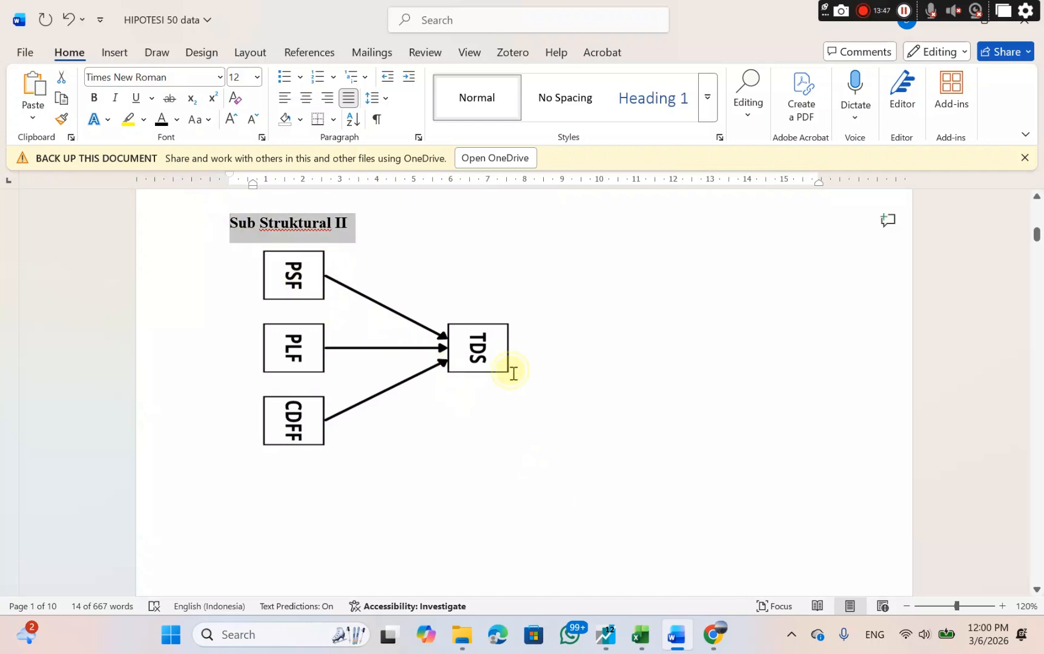
pyautogui.click(506, 461)
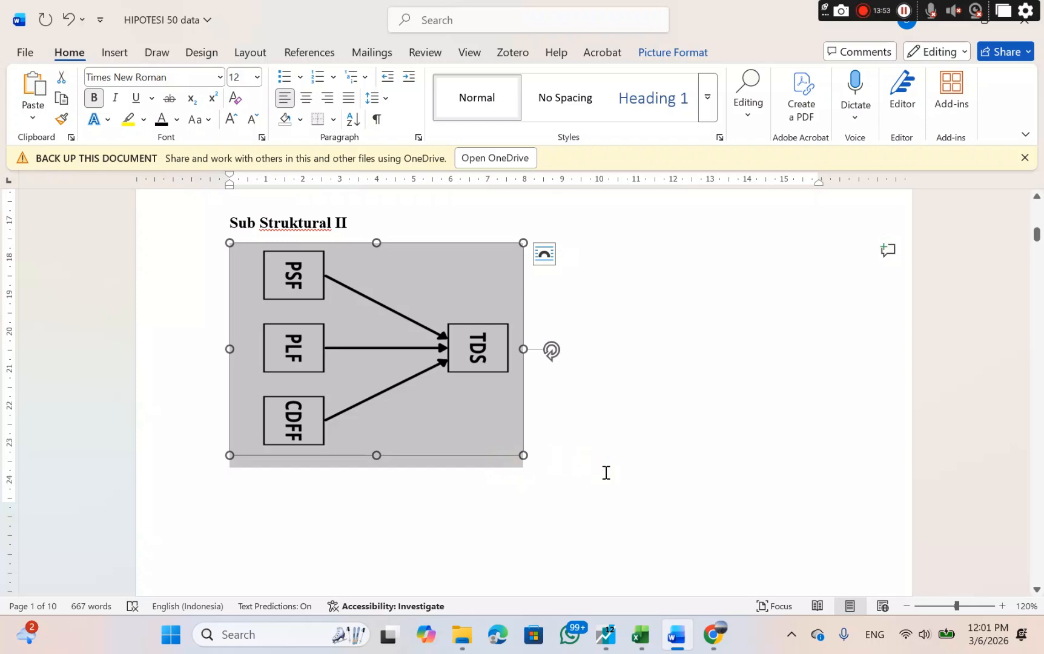
pyautogui.scroll(-20, 605, 472)
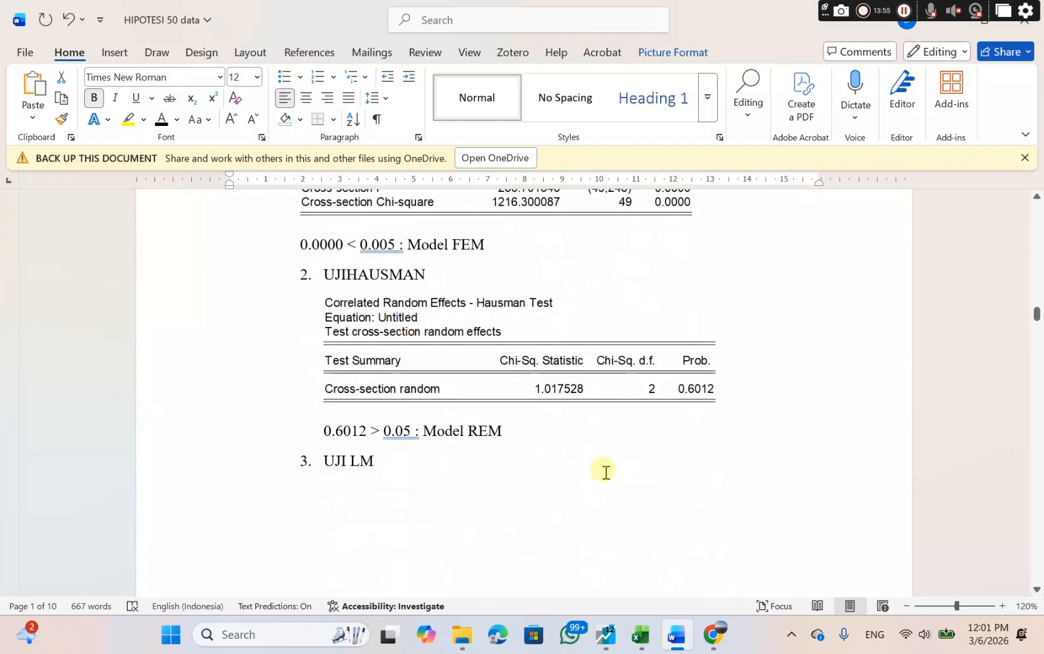
# Switch to EViews and close the Lagrange Multiplier equation window, deleting the untitled equation.
pyautogui.scroll(-5, 606, 472)
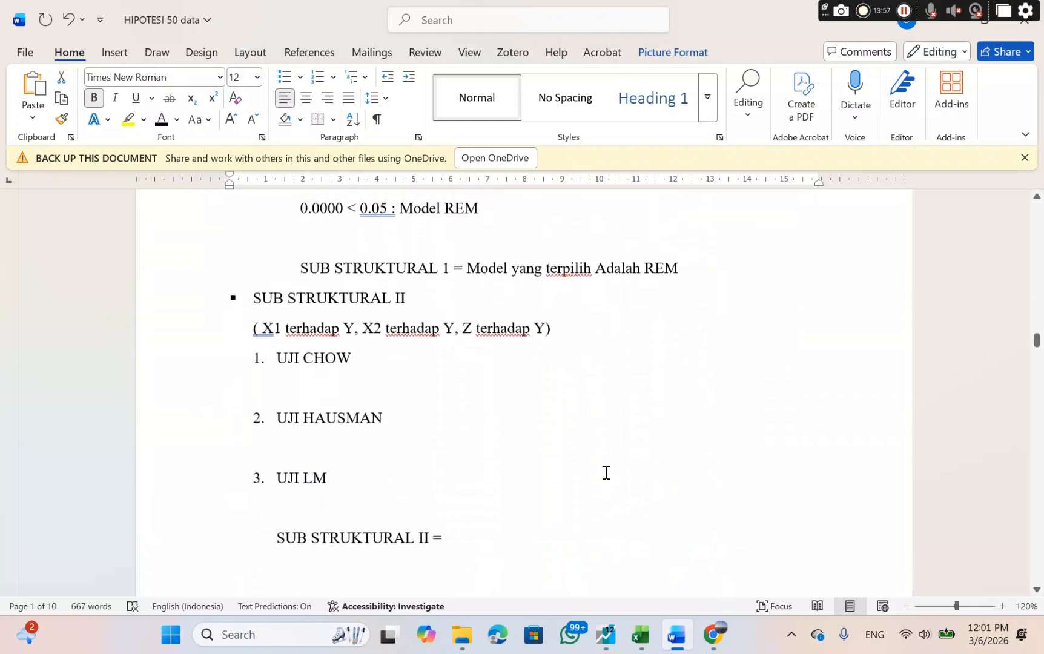
pyautogui.click(608, 634)
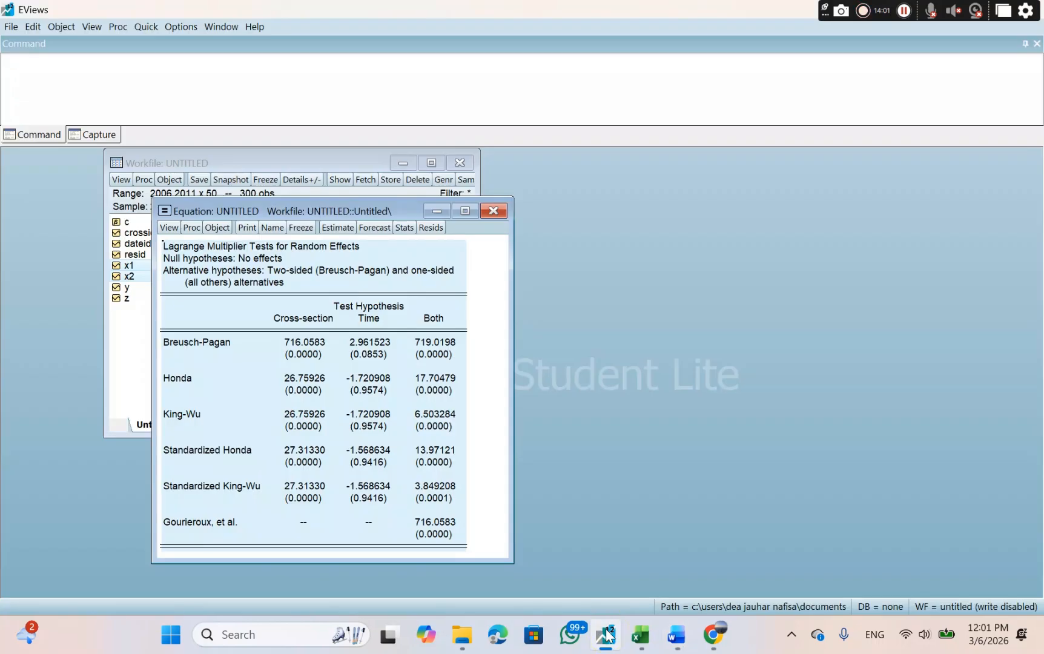
pyautogui.click(492, 211)
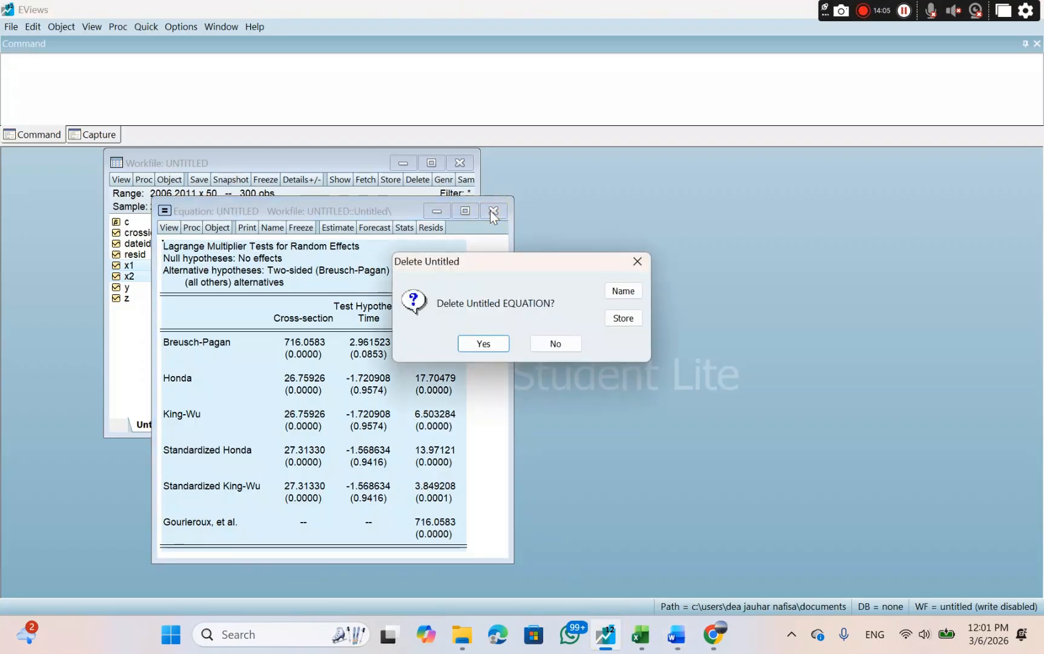
pyautogui.click(478, 344)
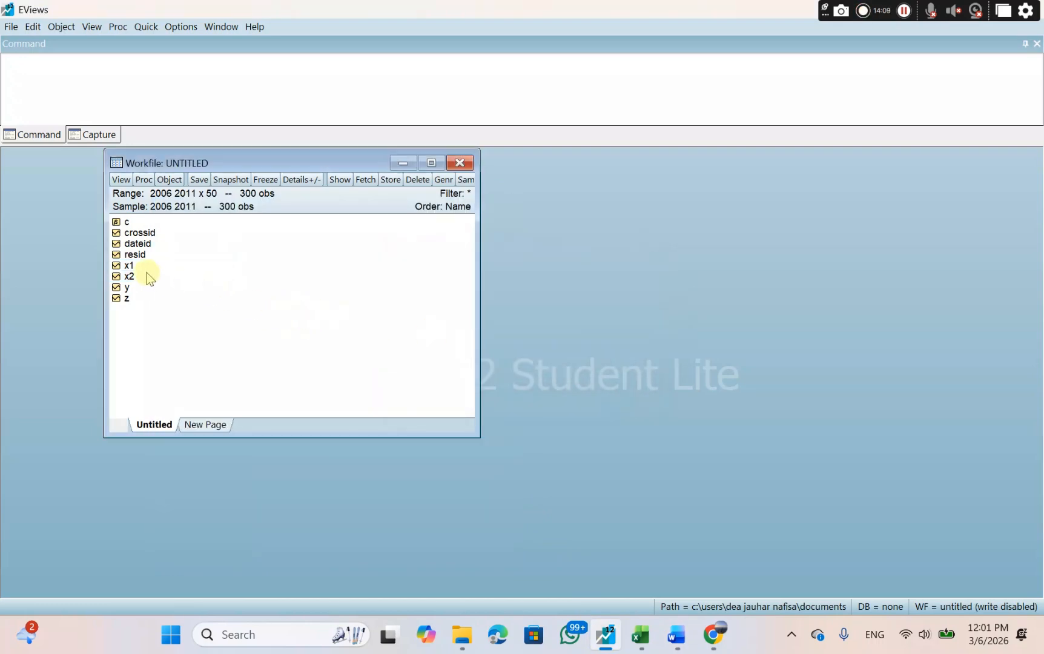
# Open x1, x2 and z as an equation and estimate it by least squares with the specification "y c x1 x2 z".
pyautogui.click(126, 266)
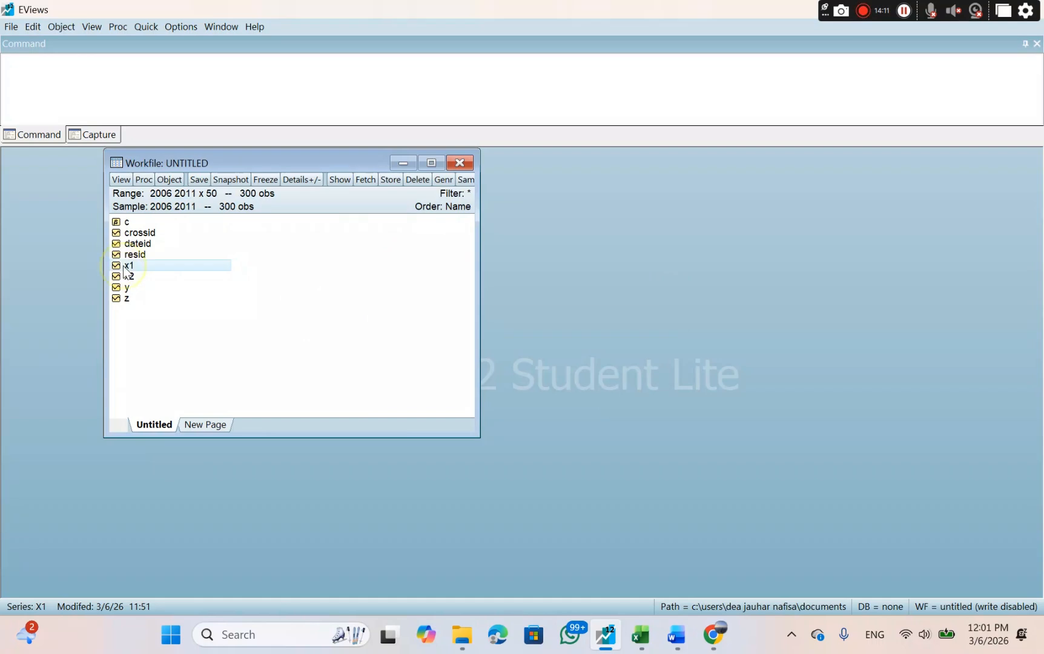
pyautogui.keyDown('ctrl'); pyautogui.click(127, 277); pyautogui.keyUp('ctrl')
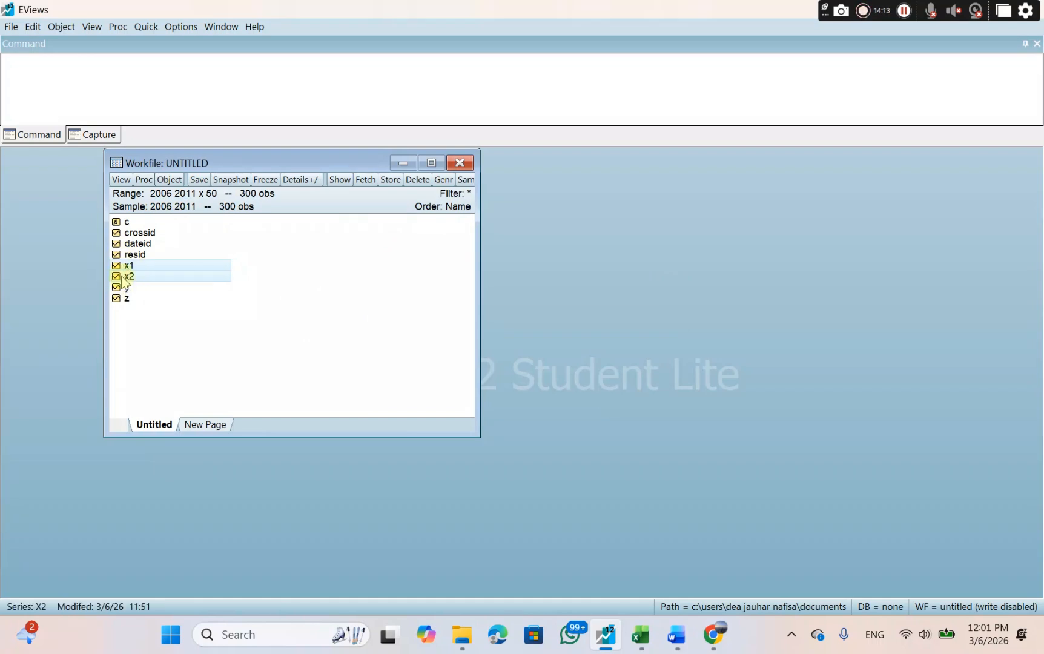
pyautogui.keyDown('ctrl'); pyautogui.click(125, 298); pyautogui.keyUp('ctrl')
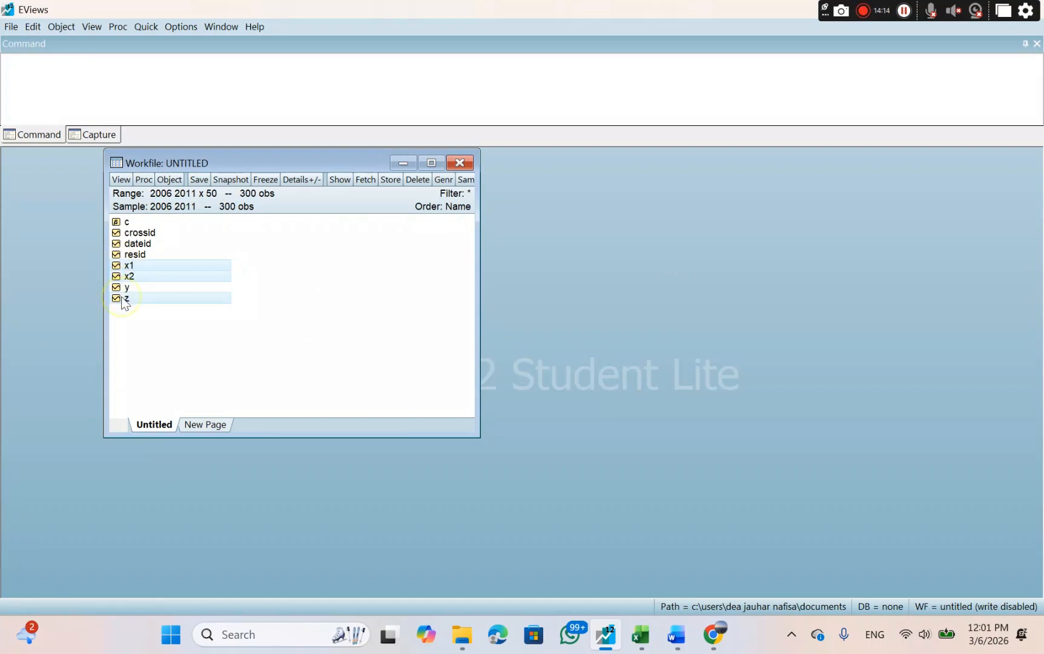
pyautogui.rightClick(173, 264)
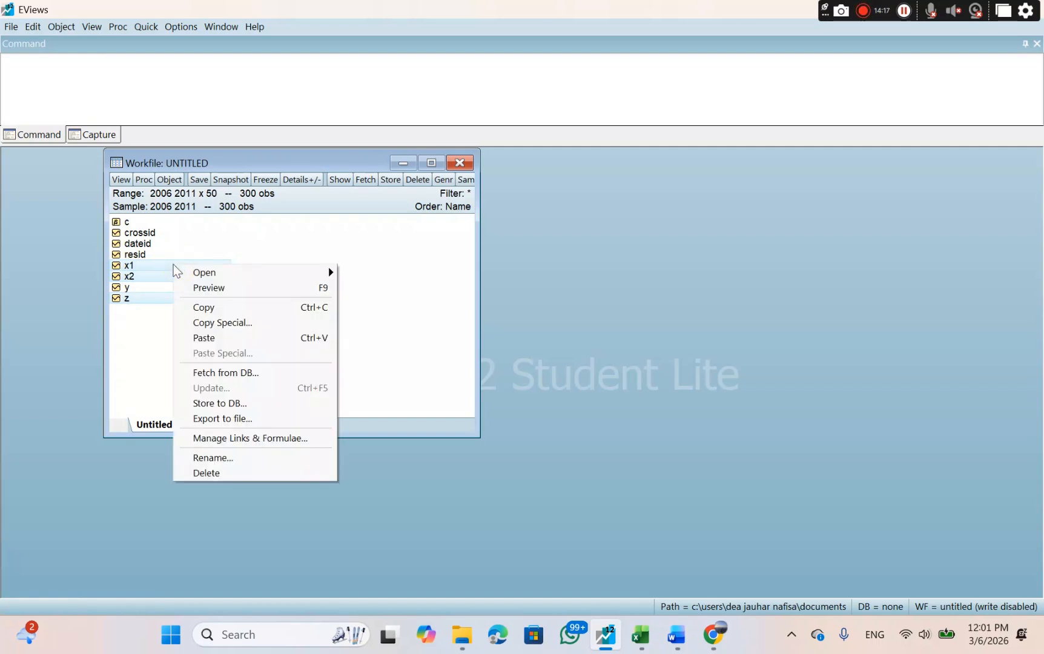
pyautogui.moveTo(203, 272)
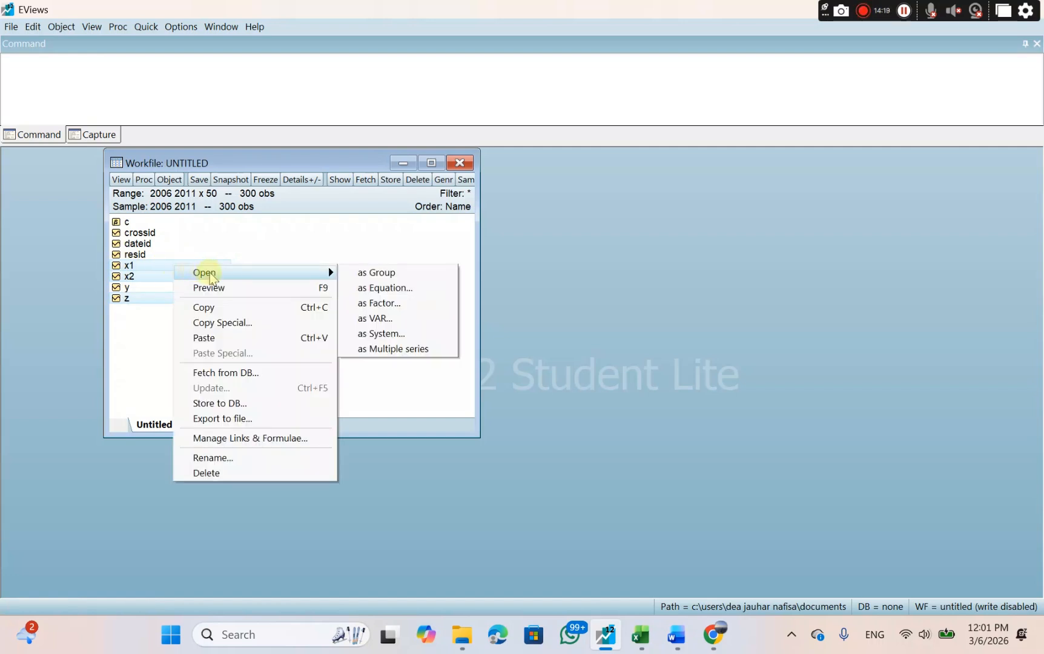
pyautogui.click(362, 290)
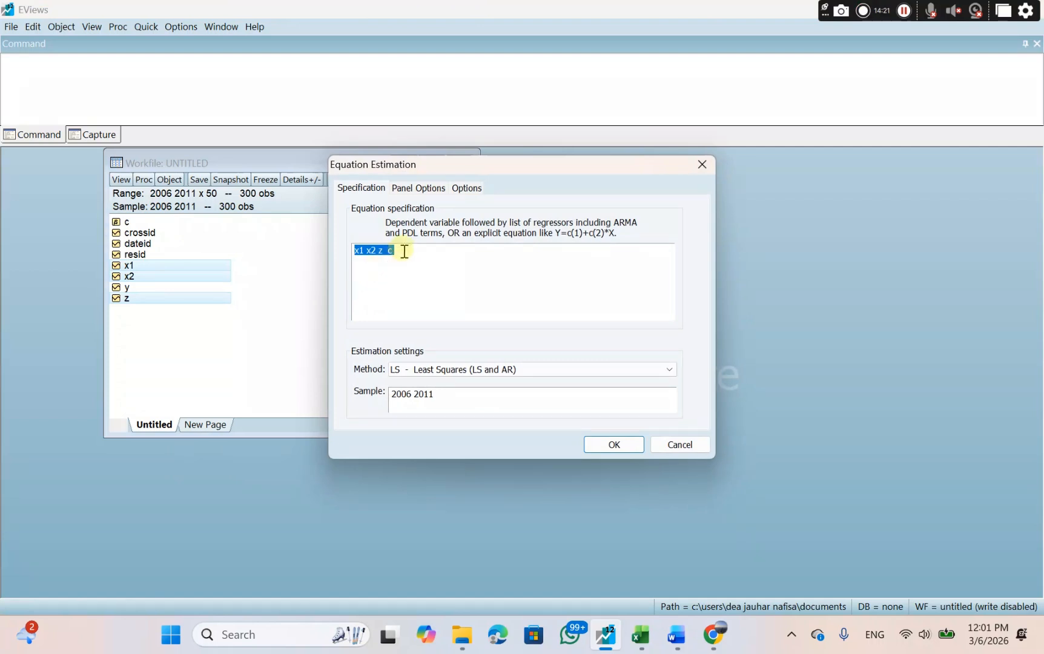
pyautogui.click(407, 250)
pyautogui.write('c ')
pyautogui.write('y c')
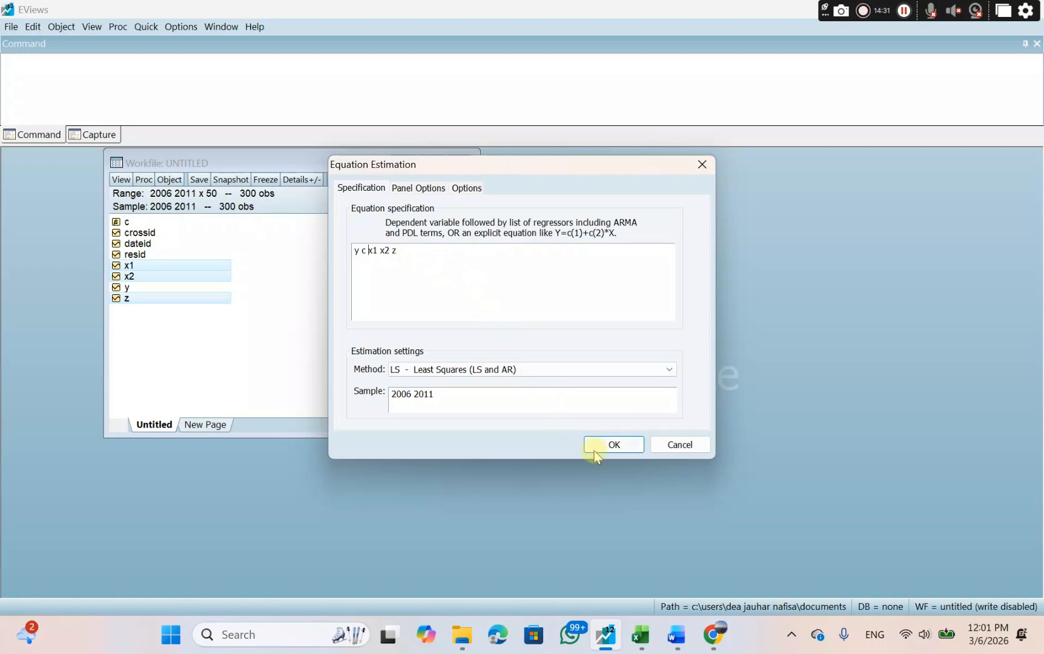
pyautogui.click(613, 447)
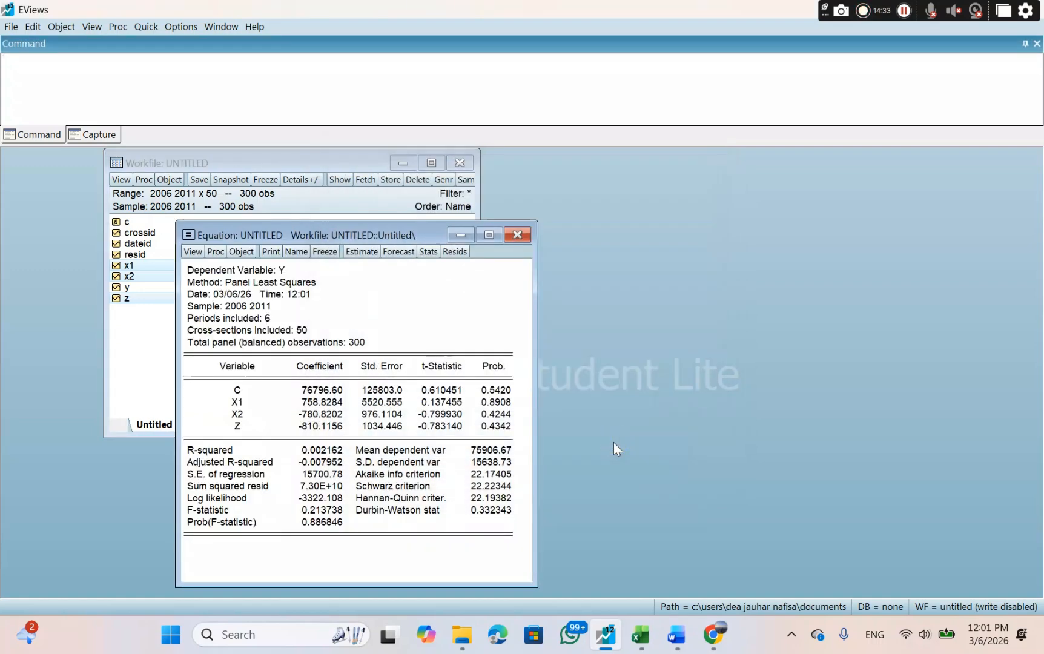
# Re-estimate the y equation with Fixed cross-section effects and no period effects.
pyautogui.click(360, 249)
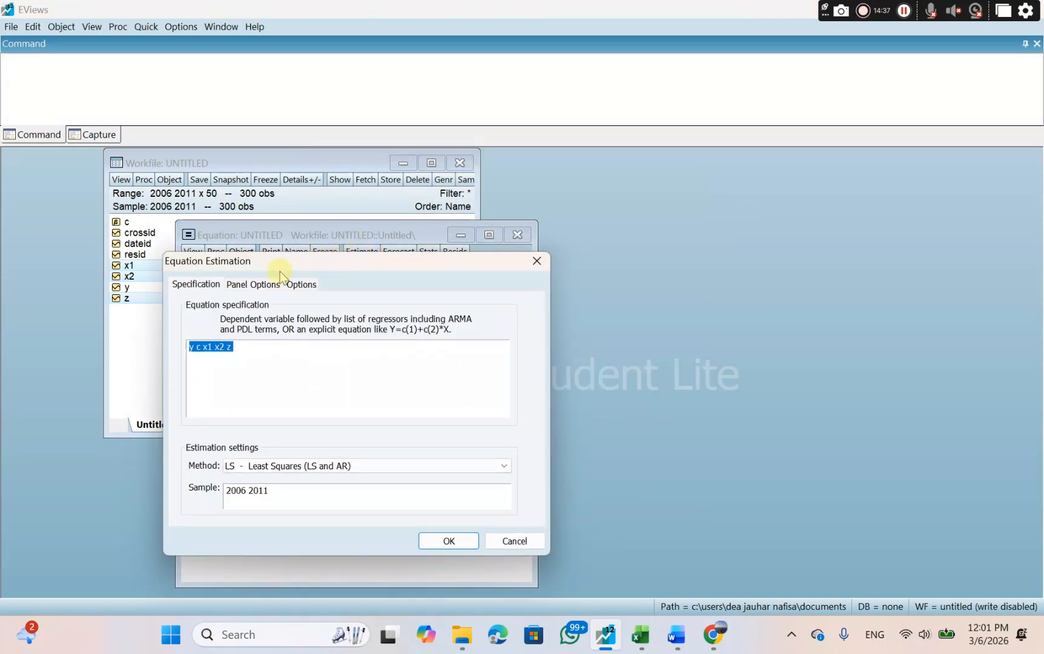
pyautogui.click(255, 286)
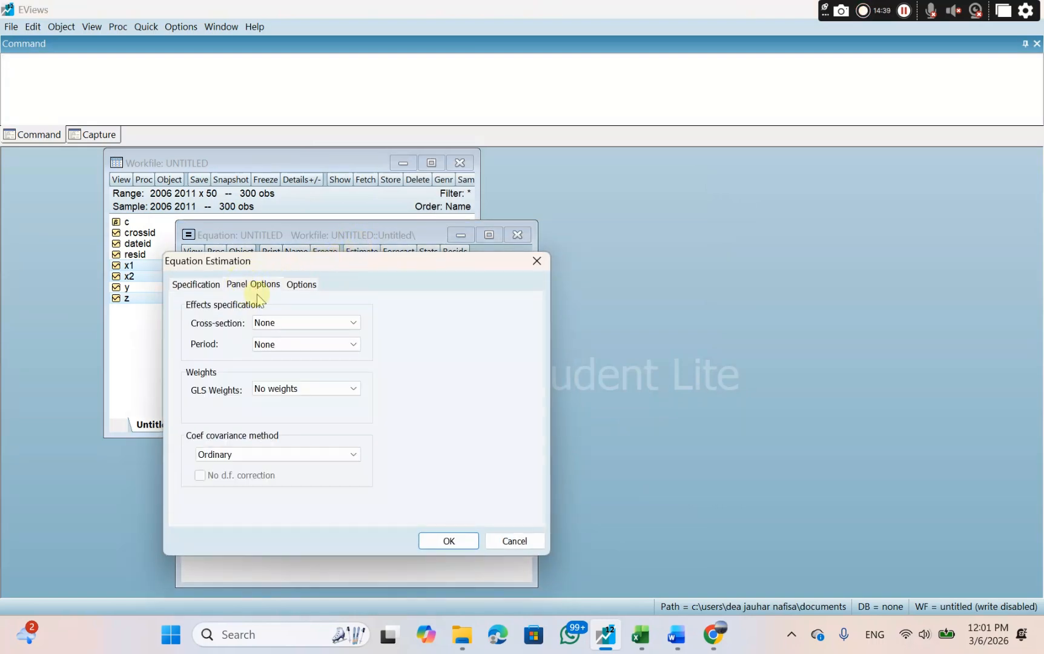
pyautogui.click(275, 324)
pyautogui.click(280, 344)
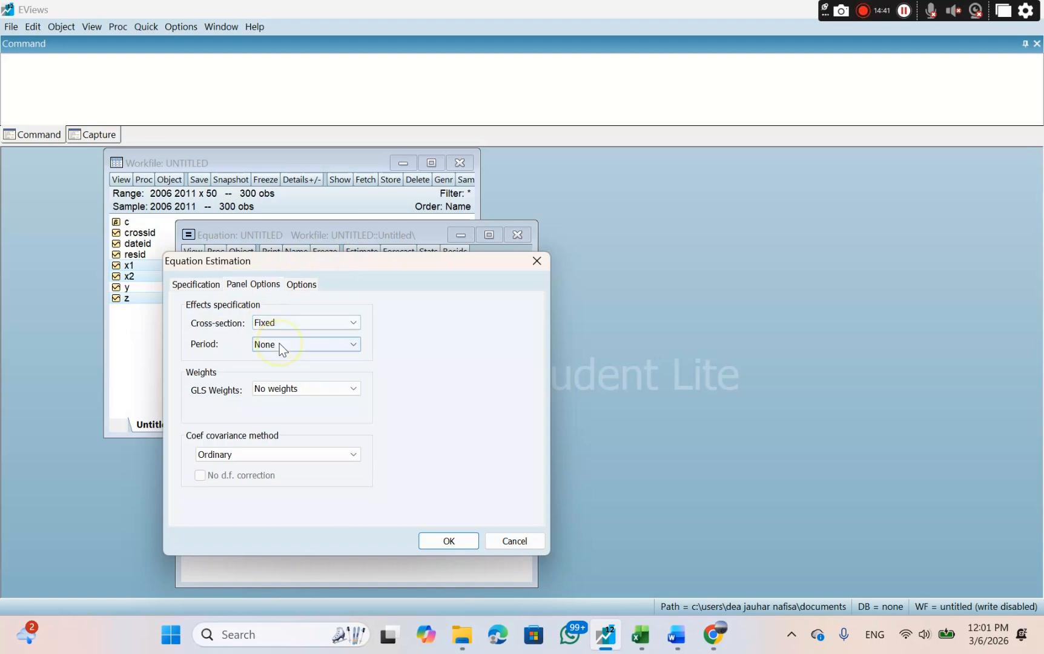
pyautogui.click(449, 541)
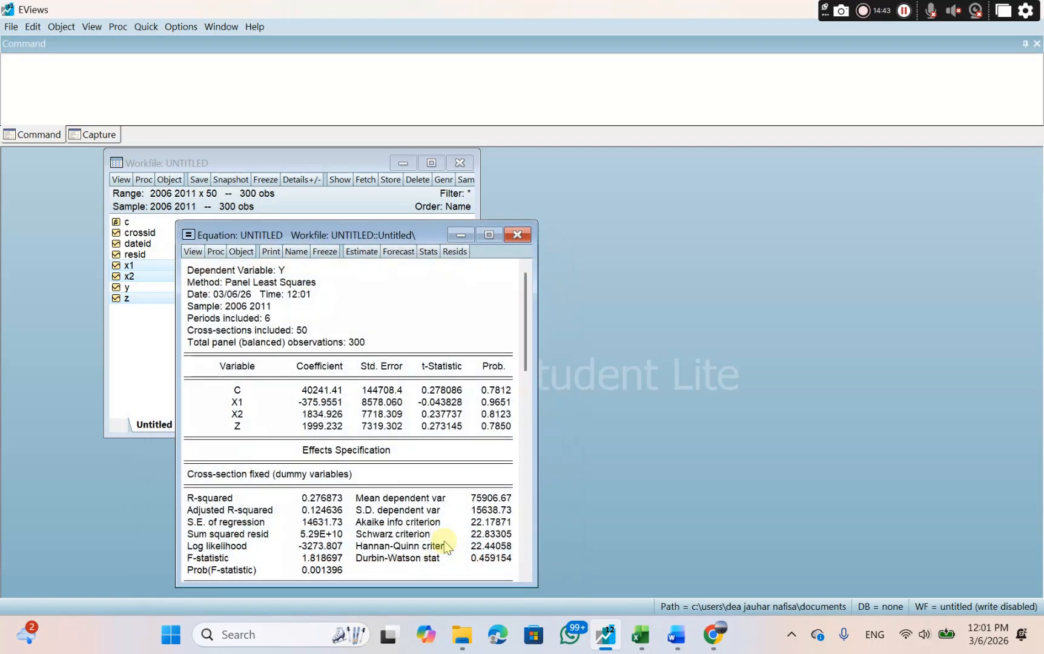
# Run the Redundant Fixed Effects - Likelihood Ratio test and copy its Effects Test table with numbers as displayed.
pyautogui.click(192, 253)
pyautogui.moveTo(292, 411)
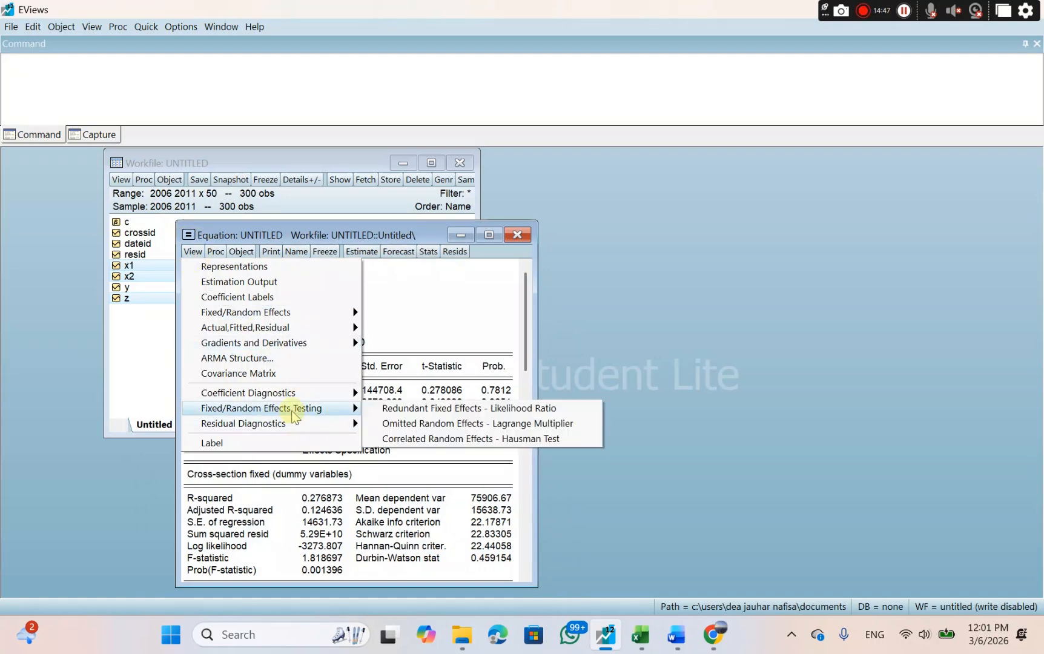
pyautogui.click(395, 413)
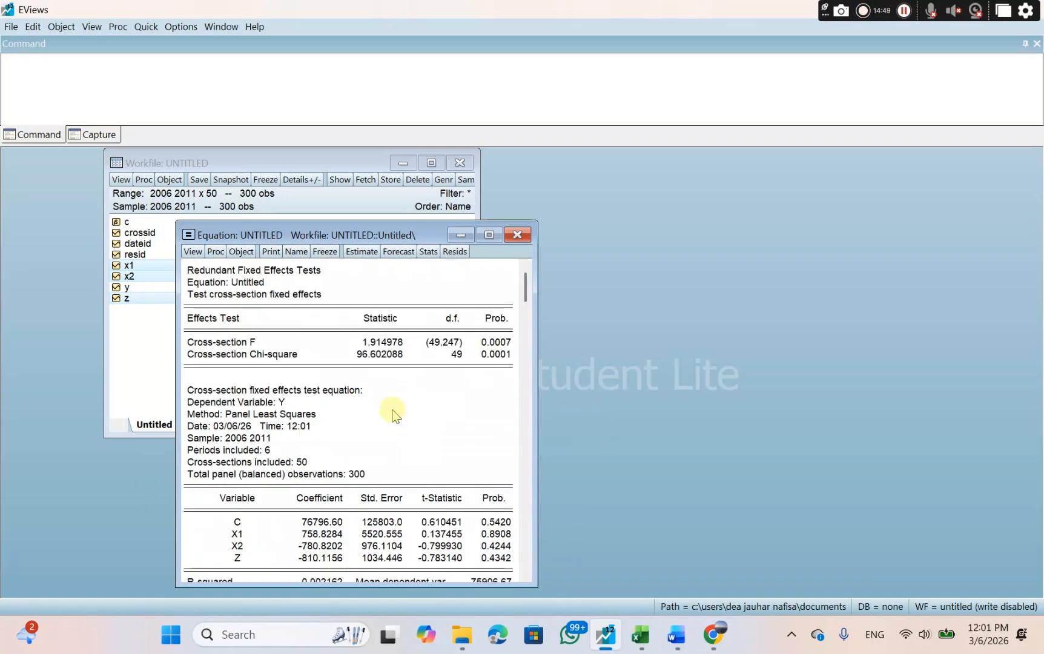
pyautogui.moveTo(186, 267); pyautogui.dragTo(500, 376)
pyautogui.rightClick(500, 374)
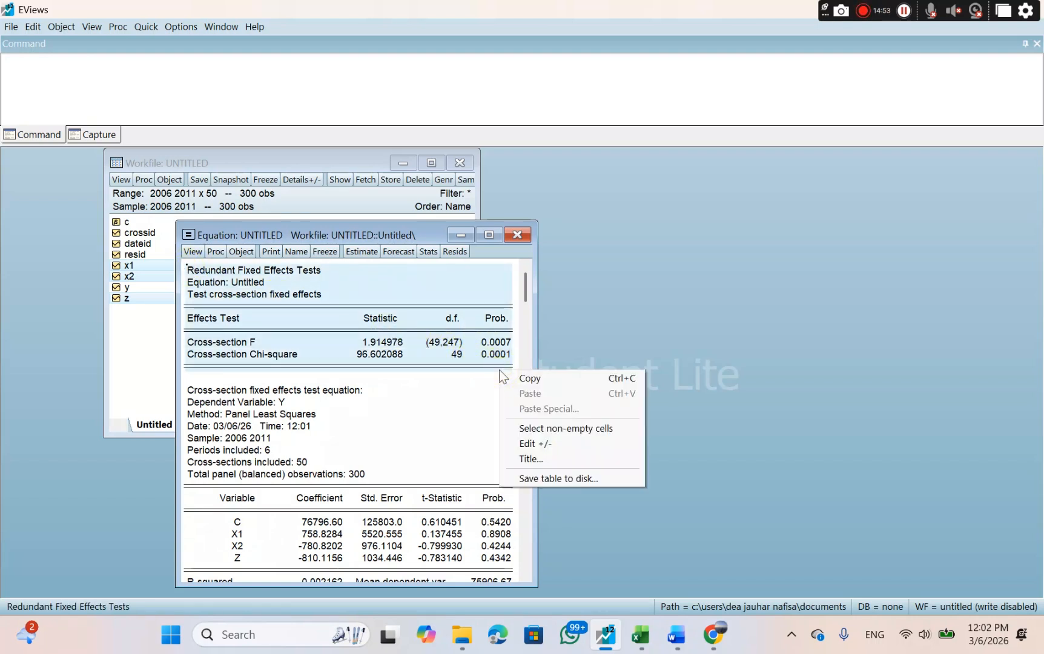
pyautogui.click(525, 379)
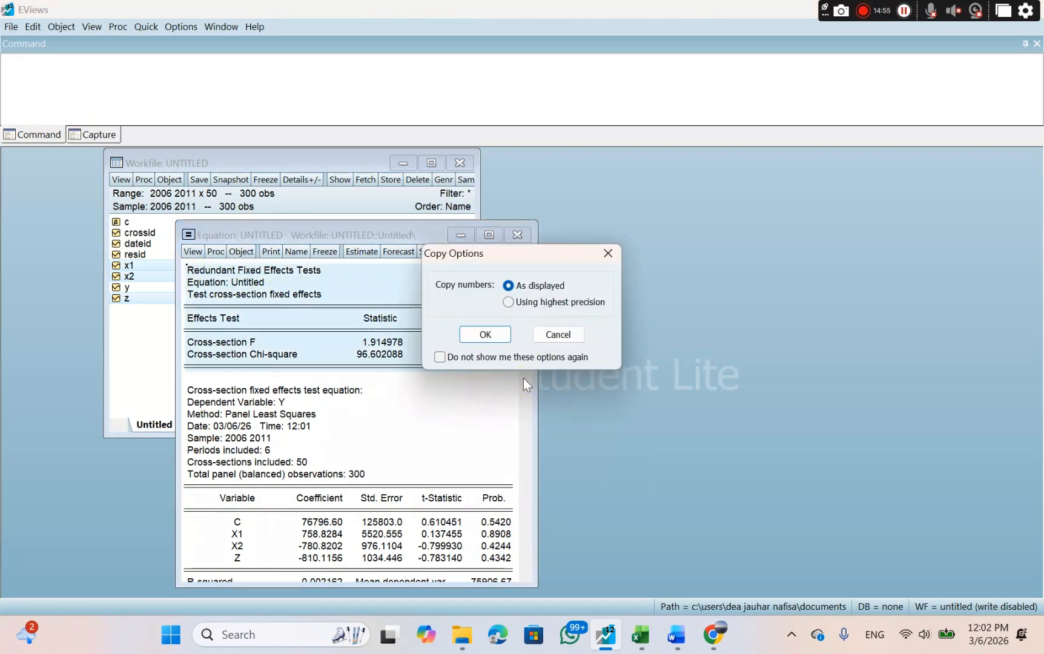
pyautogui.click(484, 334)
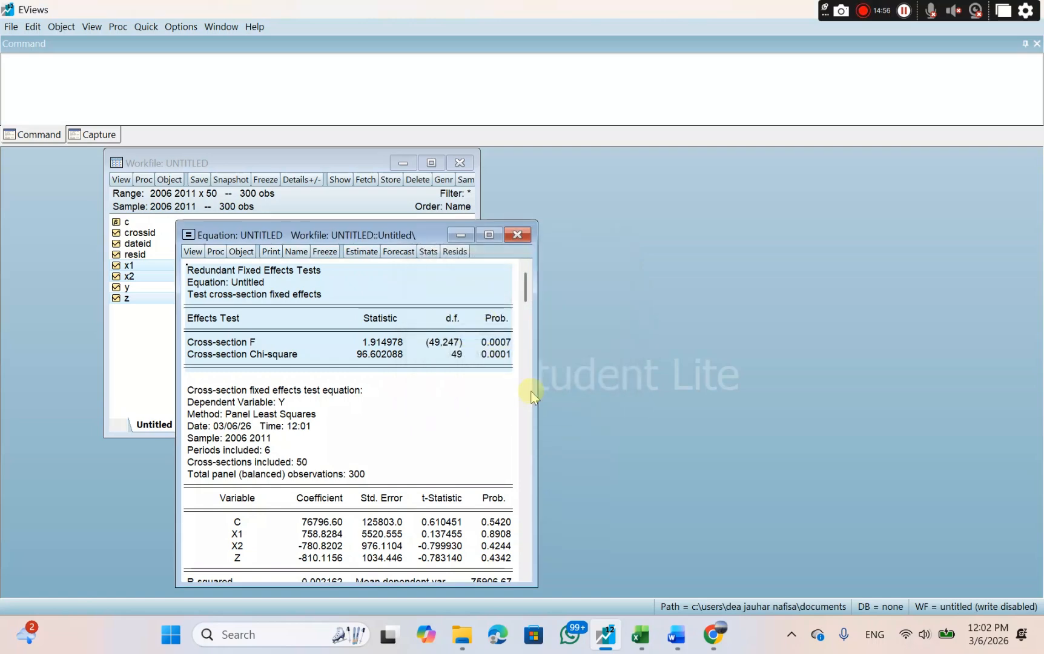
# Switch to Word, paste the table under SUB STRUKTURAL II's UJI CHOW heading and enter 0.0001 below it.
pyautogui.click(677, 634)
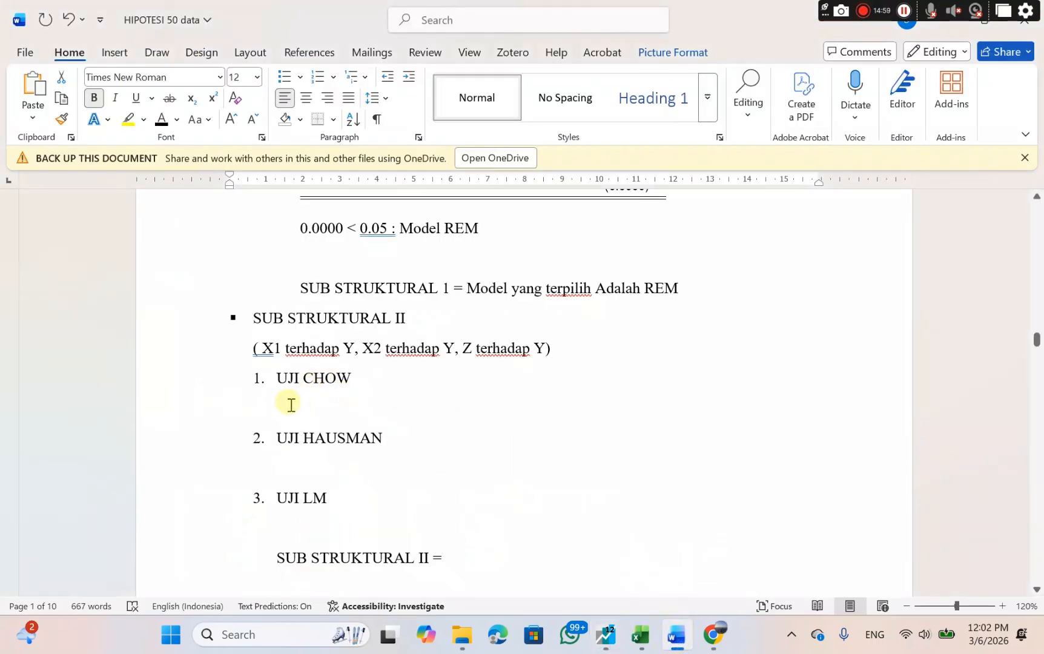
pyautogui.click(291, 402)
pyautogui.rightClick(290, 402)
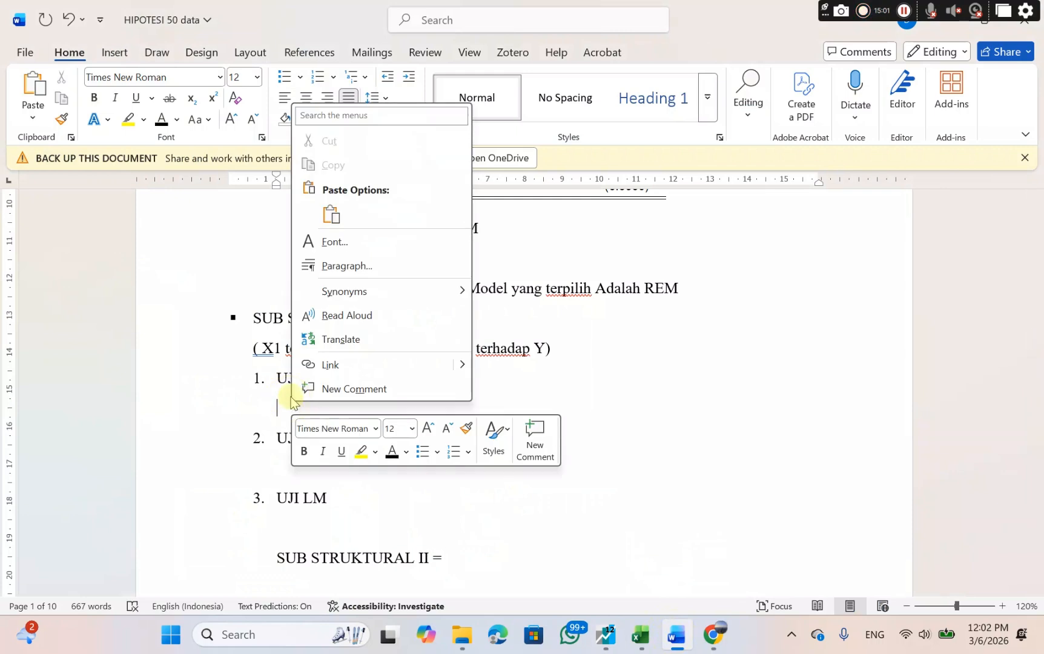
pyautogui.click(330, 217)
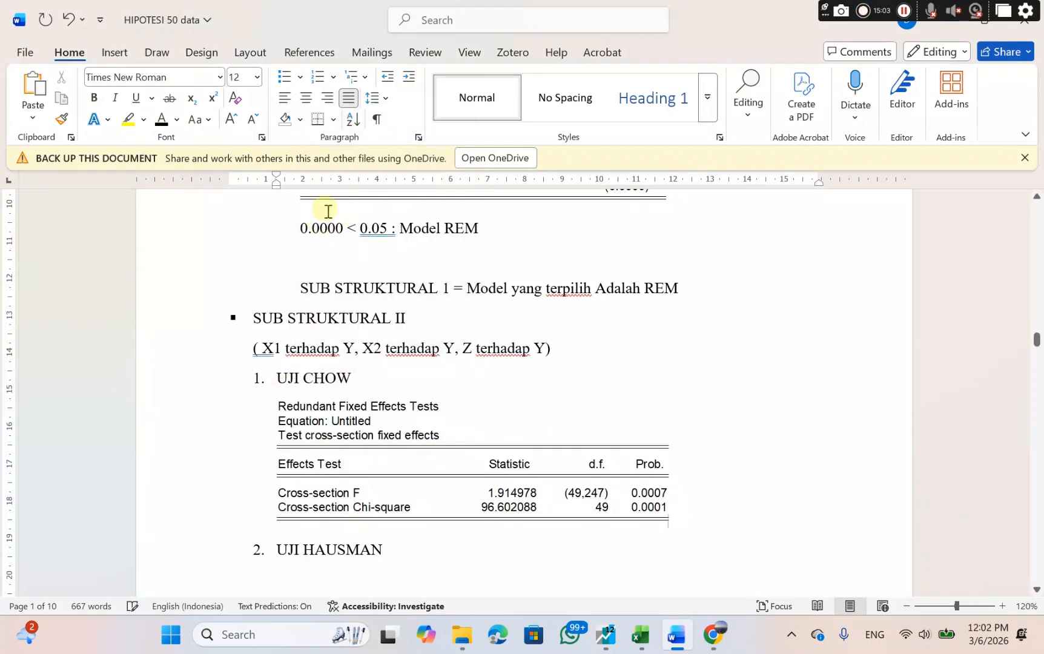
pyautogui.press('Return')
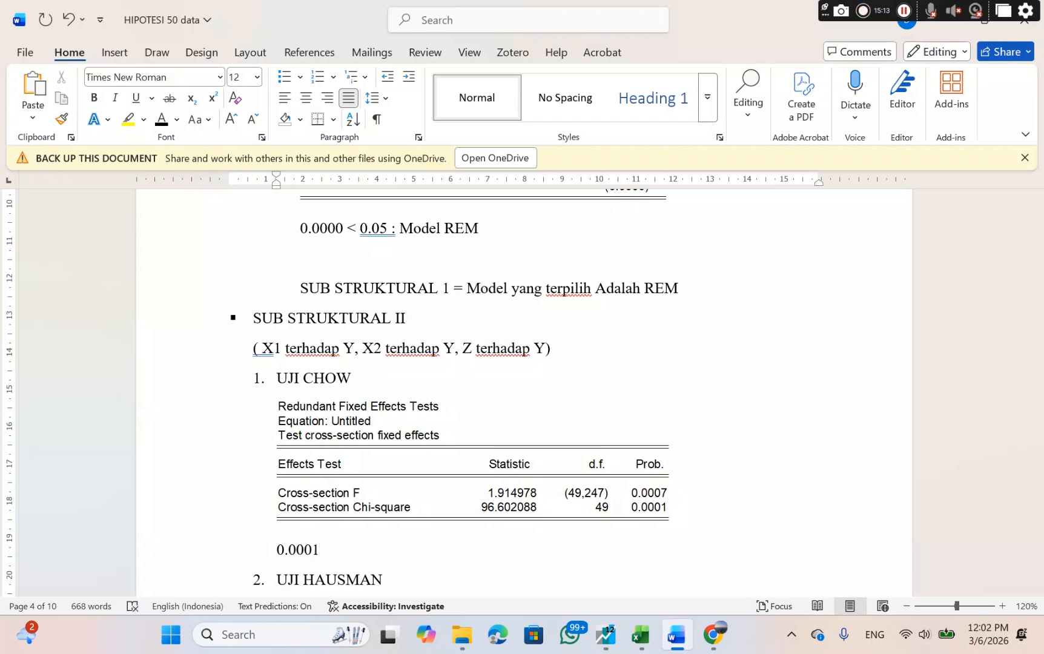
# Check the UJI CHOW rule on Canva's PEMILIHAN MODEL slide and complete the conclusion in Word as "0.0001 < 0.05 : Model FEM".
pyautogui.click(711, 634)
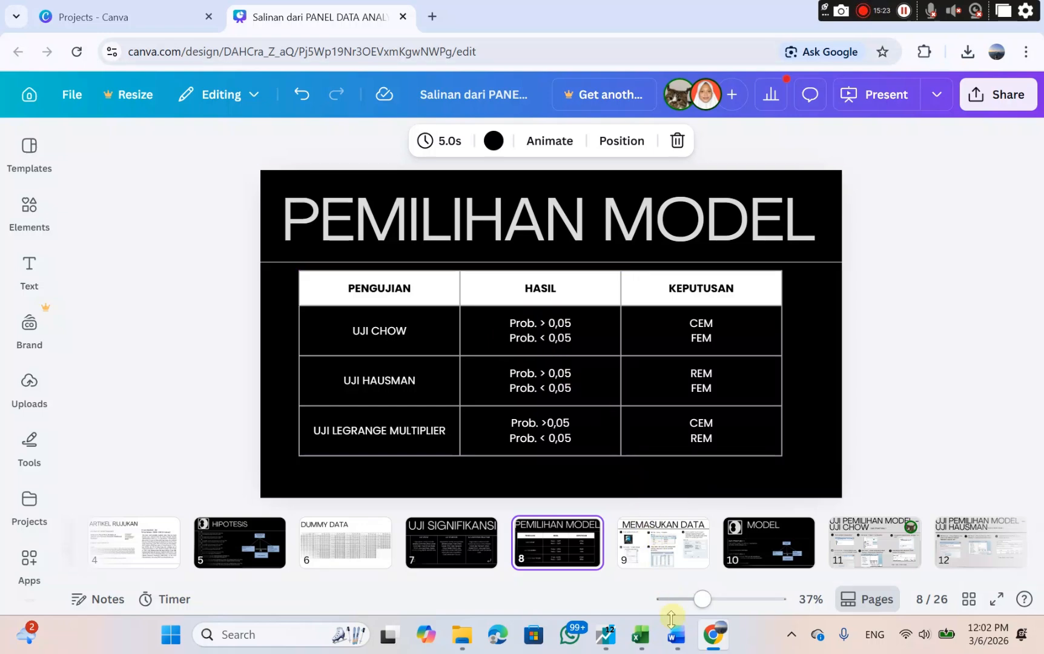
pyautogui.click(671, 639)
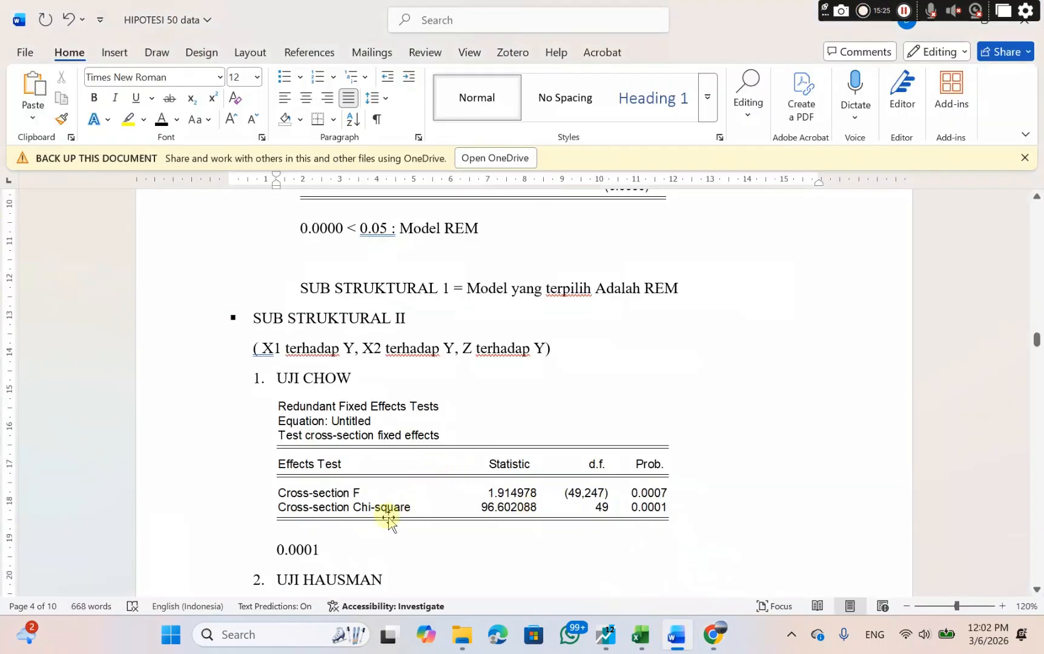
pyautogui.write('<')
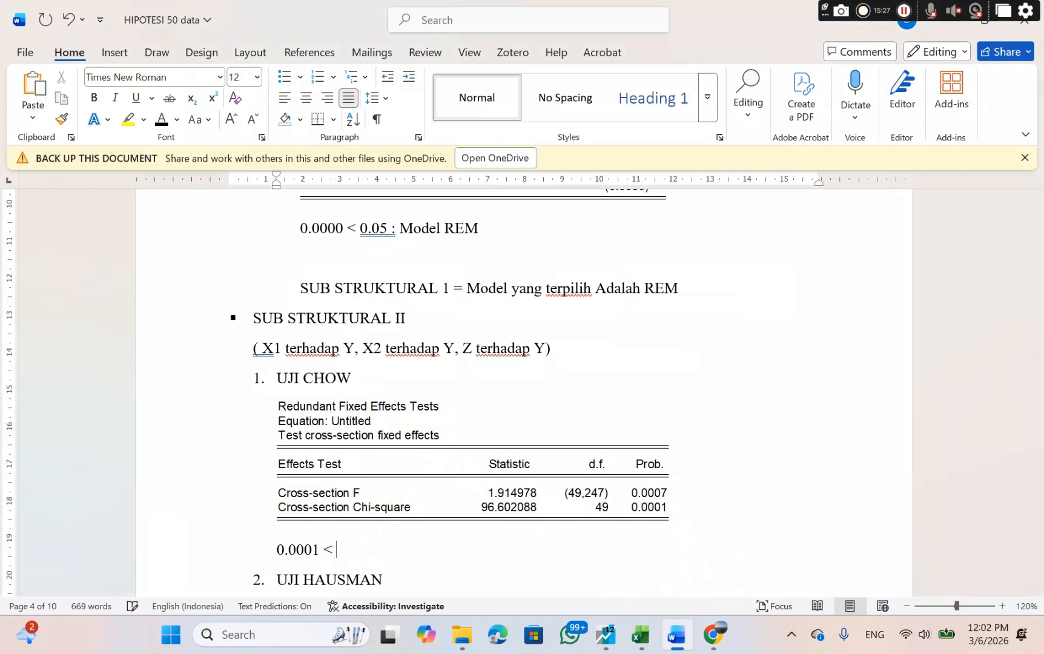
pyautogui.write(' 0.05 : Mod')
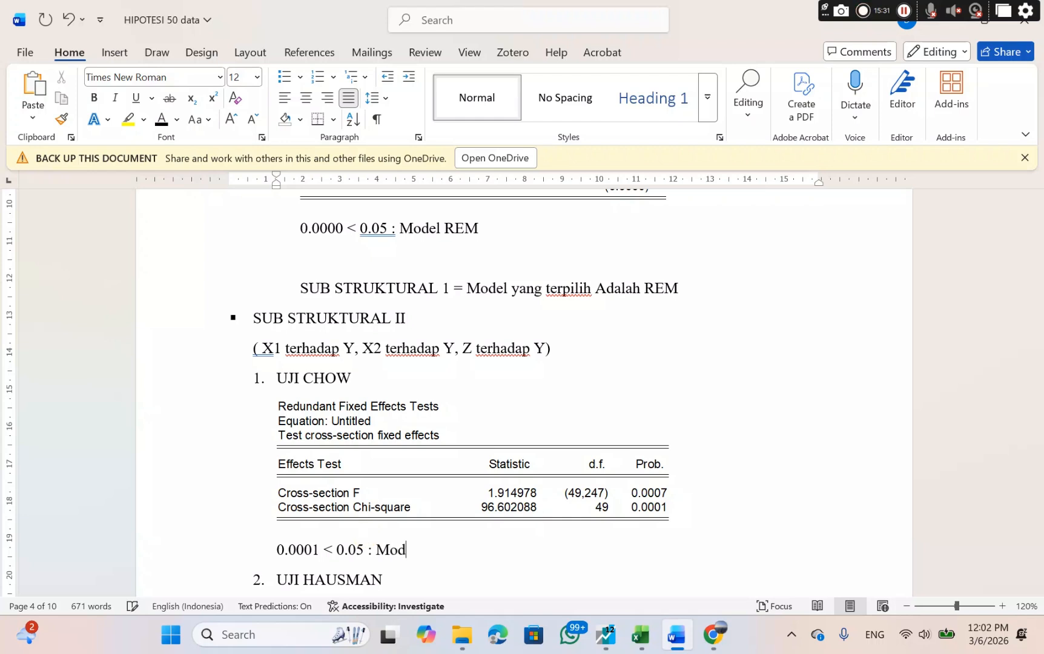
pyautogui.write('el FEM')
# Switch to EViews and re-estimate the y equation with Random cross-section effects and no period effects.
pyautogui.scroll(-4, 368, 538)
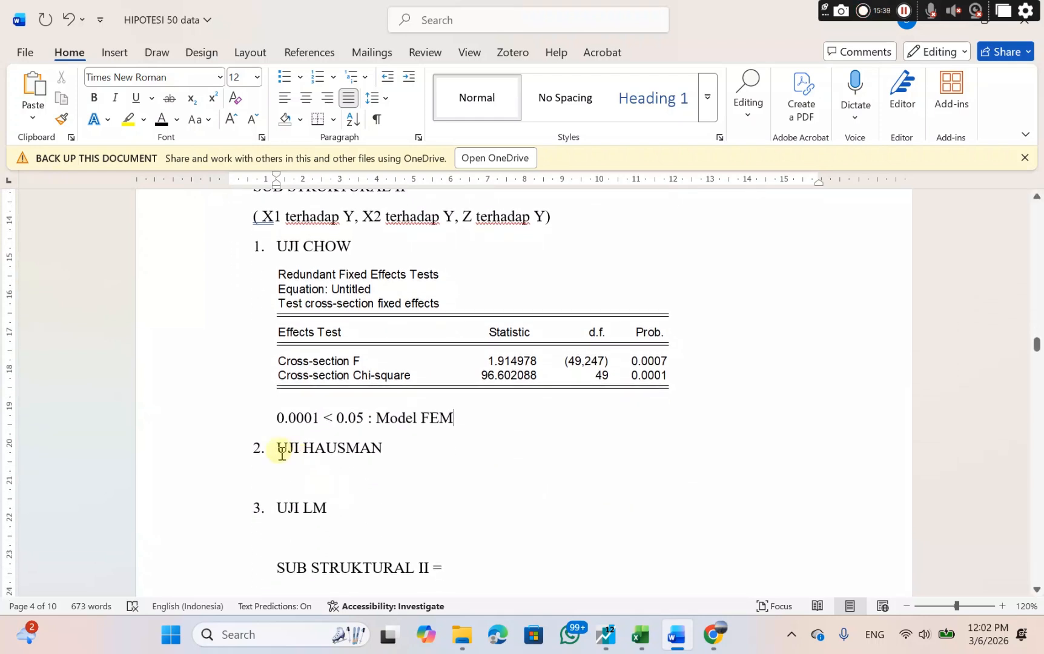
pyautogui.moveTo(282, 454); pyautogui.dragTo(393, 456)
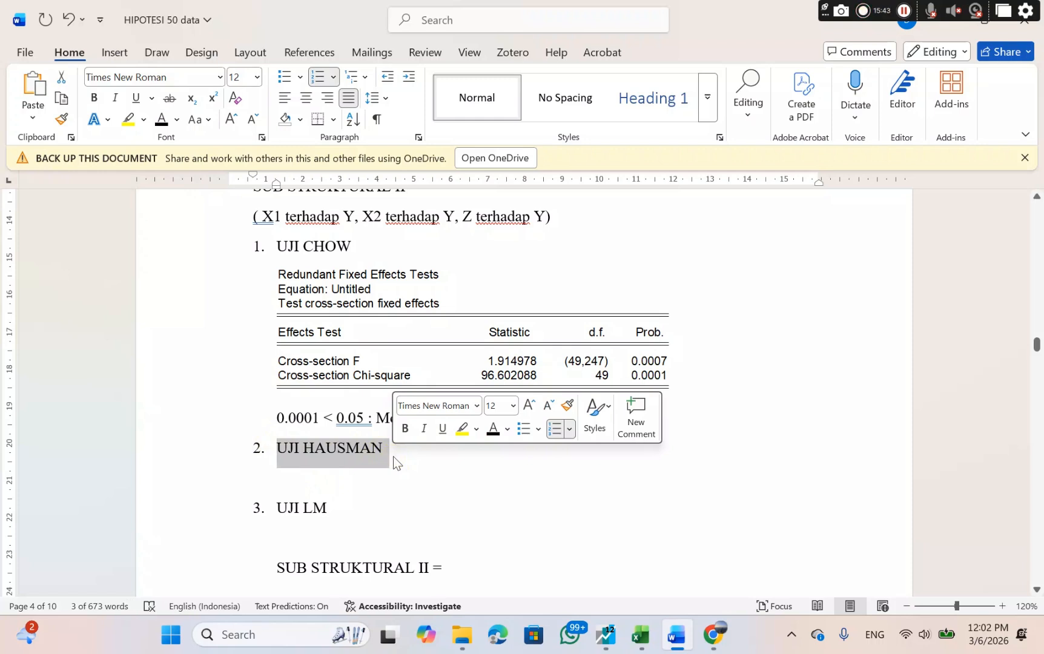
pyautogui.click(608, 636)
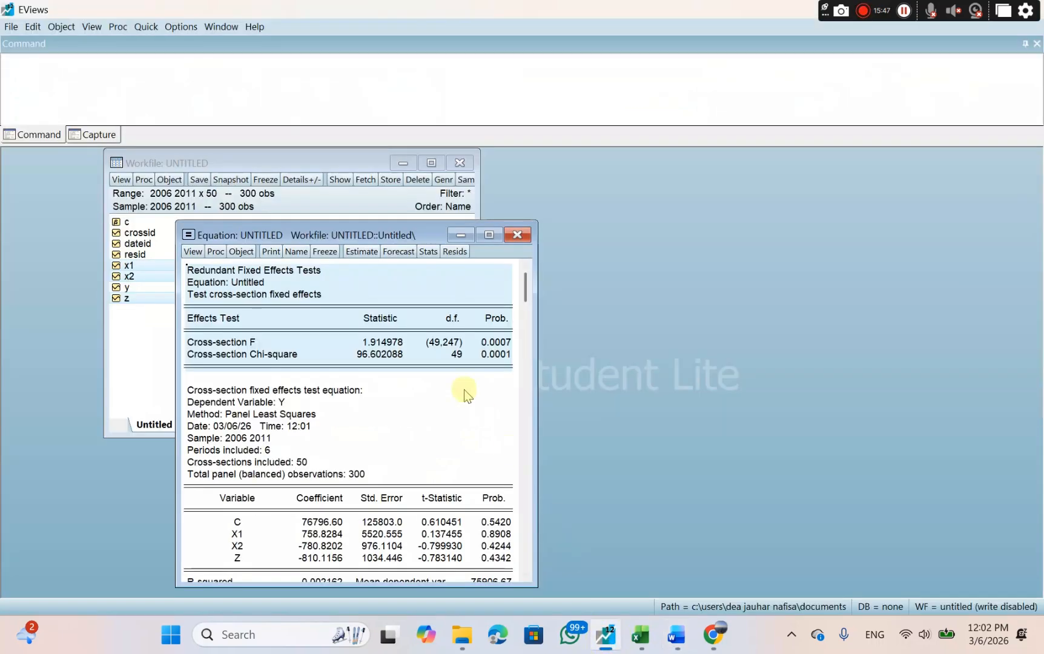
pyautogui.click(353, 250)
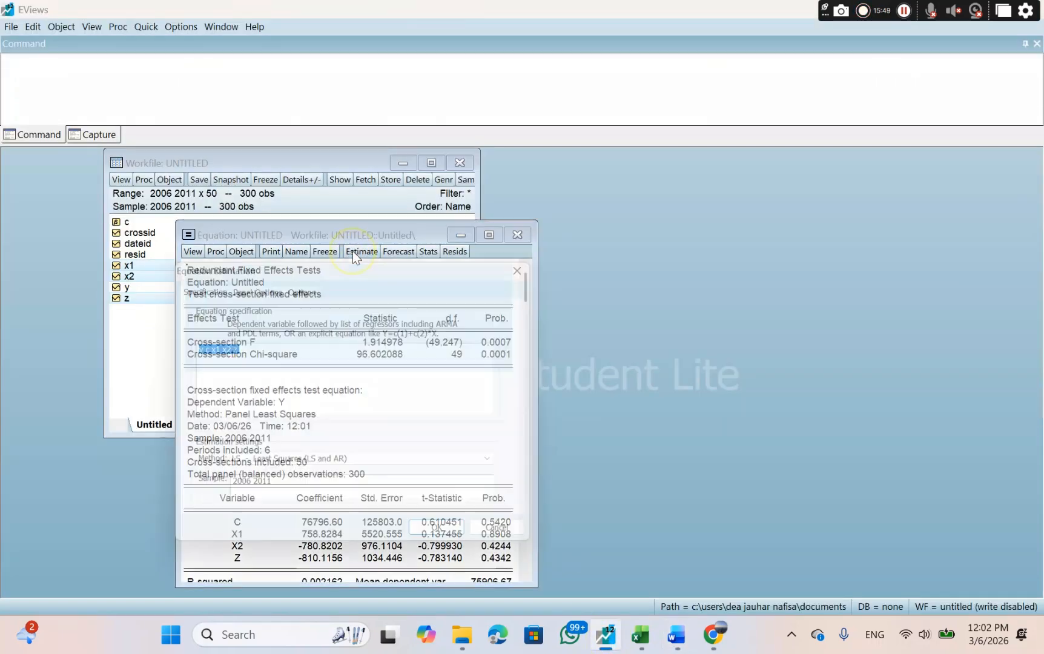
pyautogui.click(271, 285)
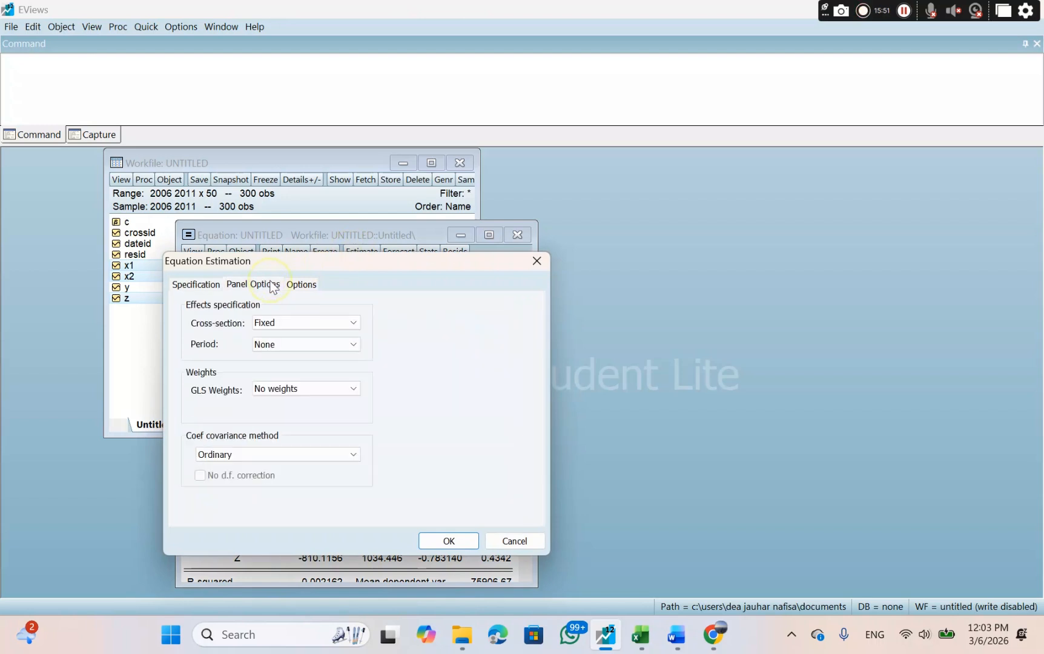
pyautogui.click(276, 323)
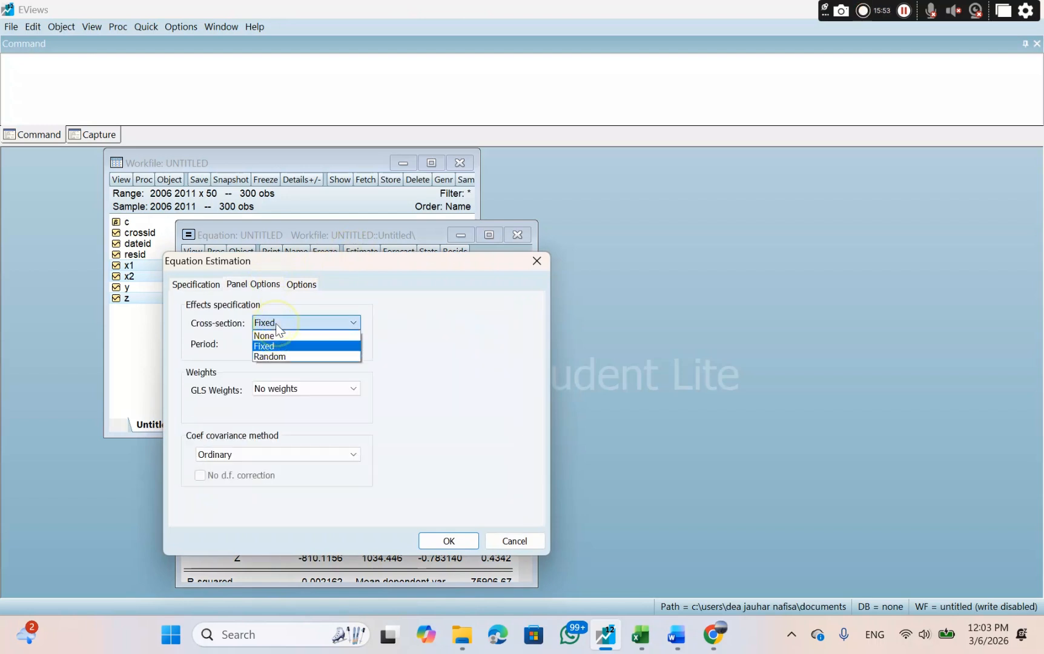
pyautogui.click(280, 358)
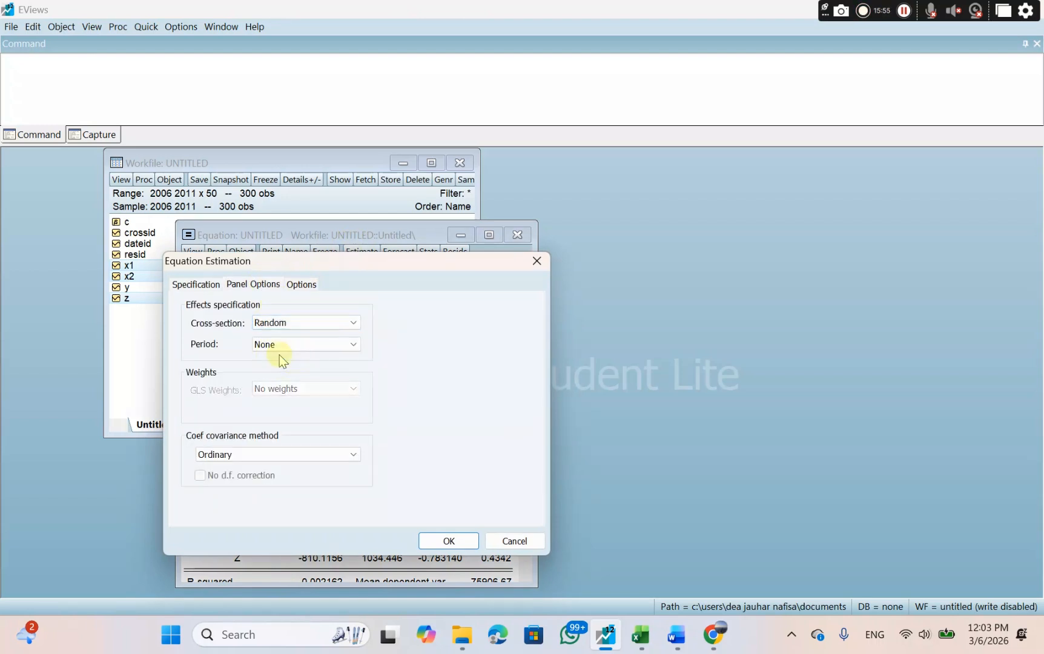
pyautogui.click(448, 541)
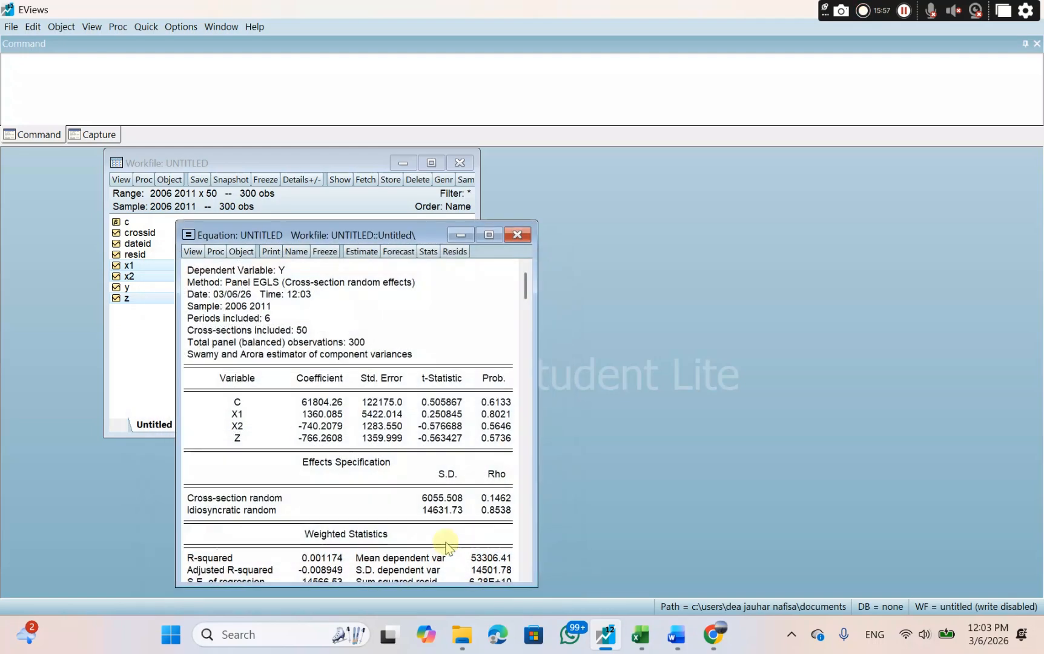
# Run the Correlated Random Effects - Hausman Test and copy its Test Summary table with numbers as displayed.
pyautogui.click(191, 253)
pyautogui.moveTo(257, 412)
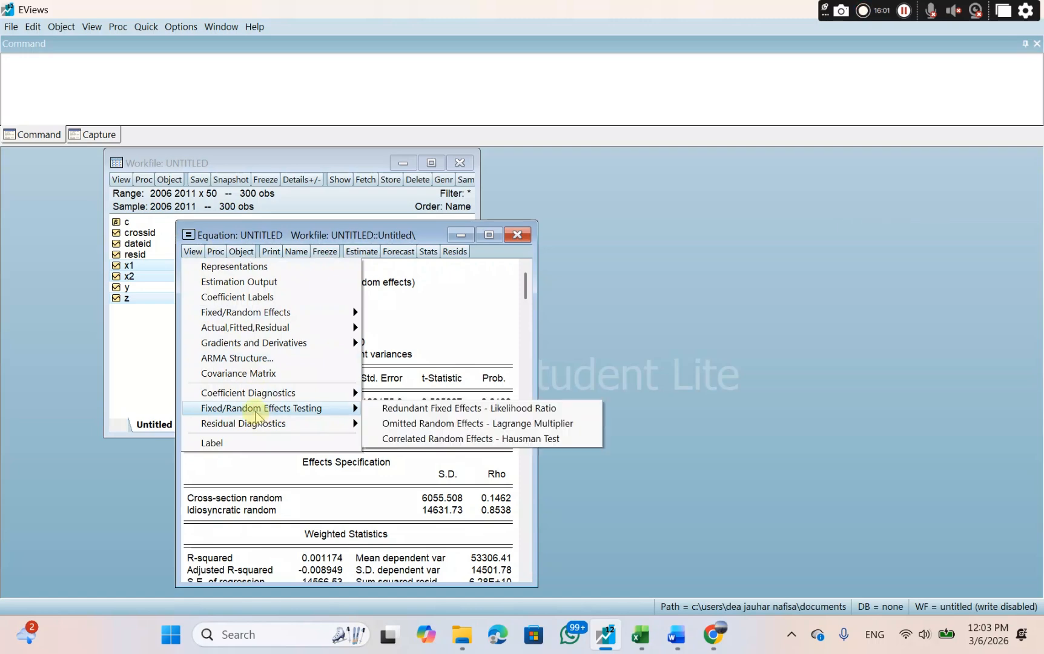
pyautogui.click(417, 441)
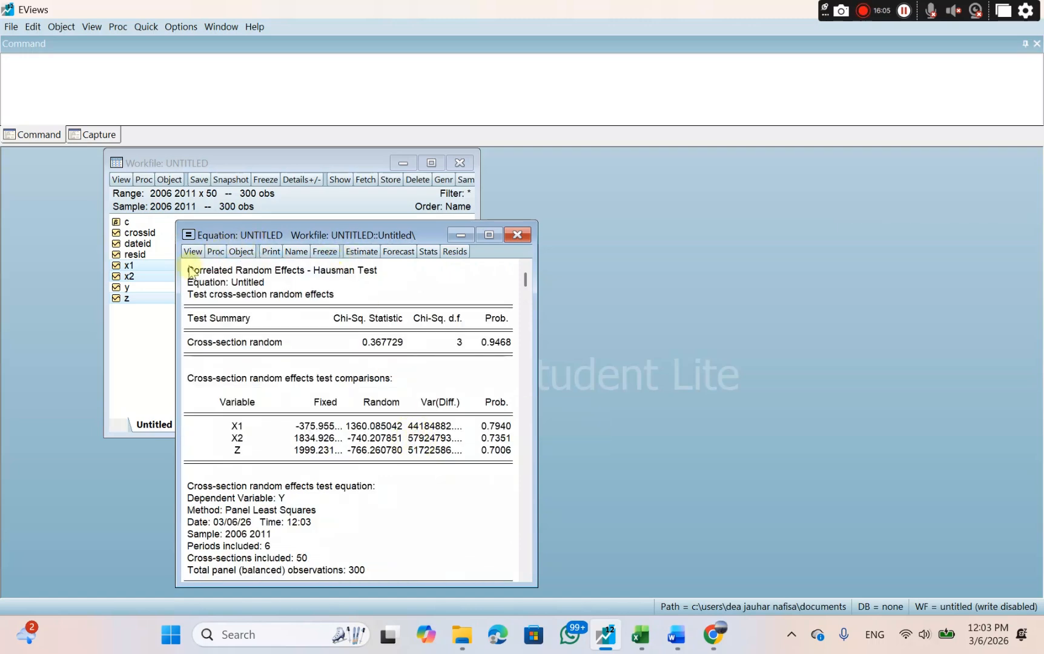
pyautogui.moveTo(190, 271); pyautogui.dragTo(517, 369)
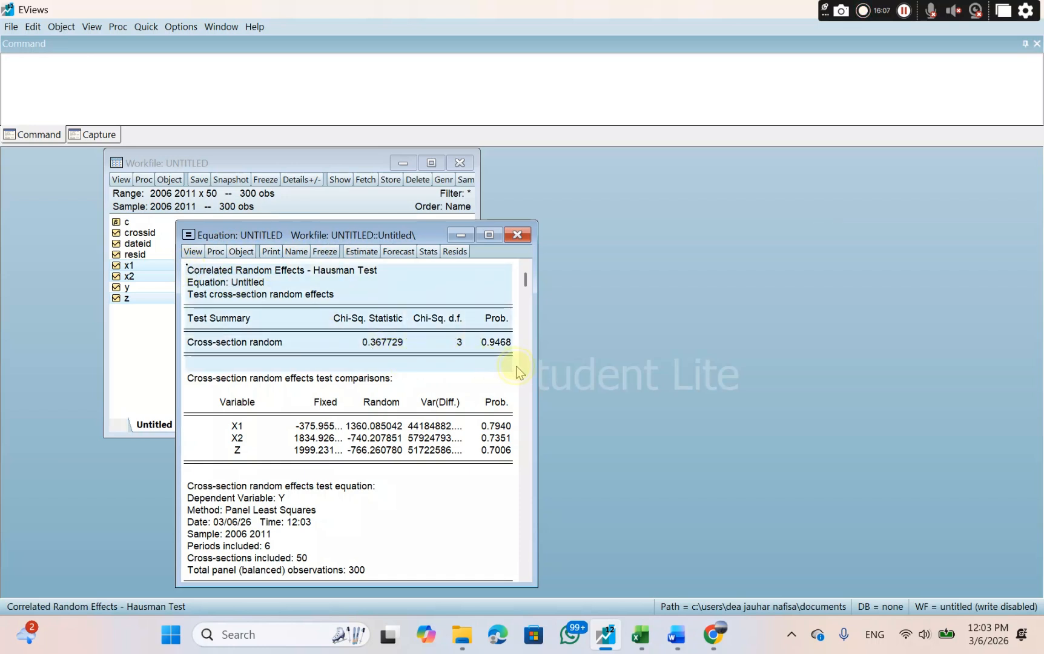
pyautogui.rightClick(435, 334)
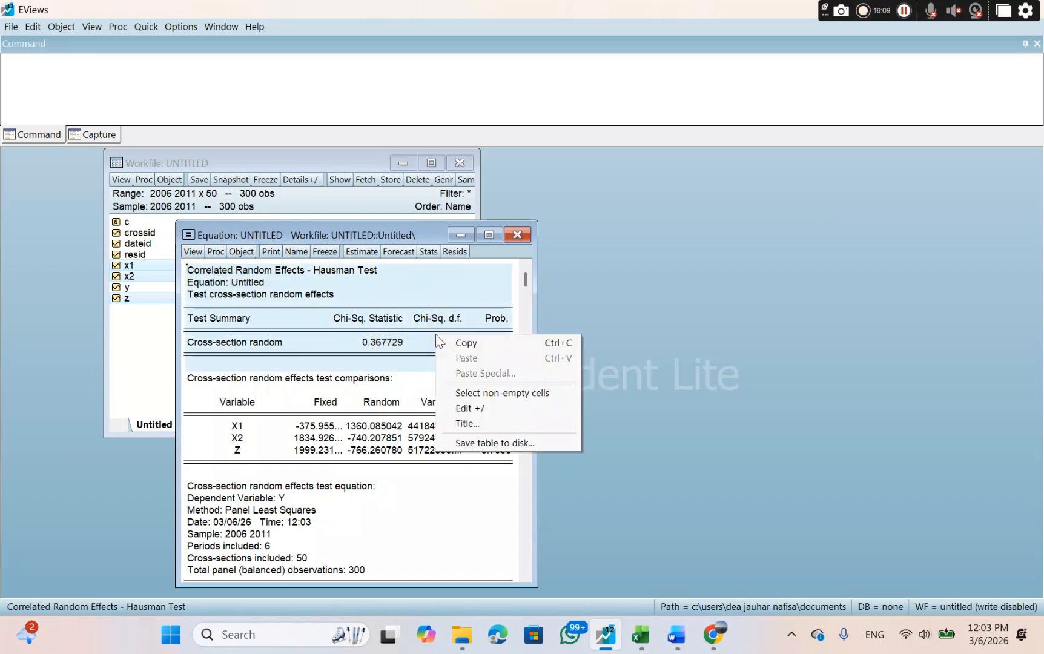
pyautogui.click(447, 344)
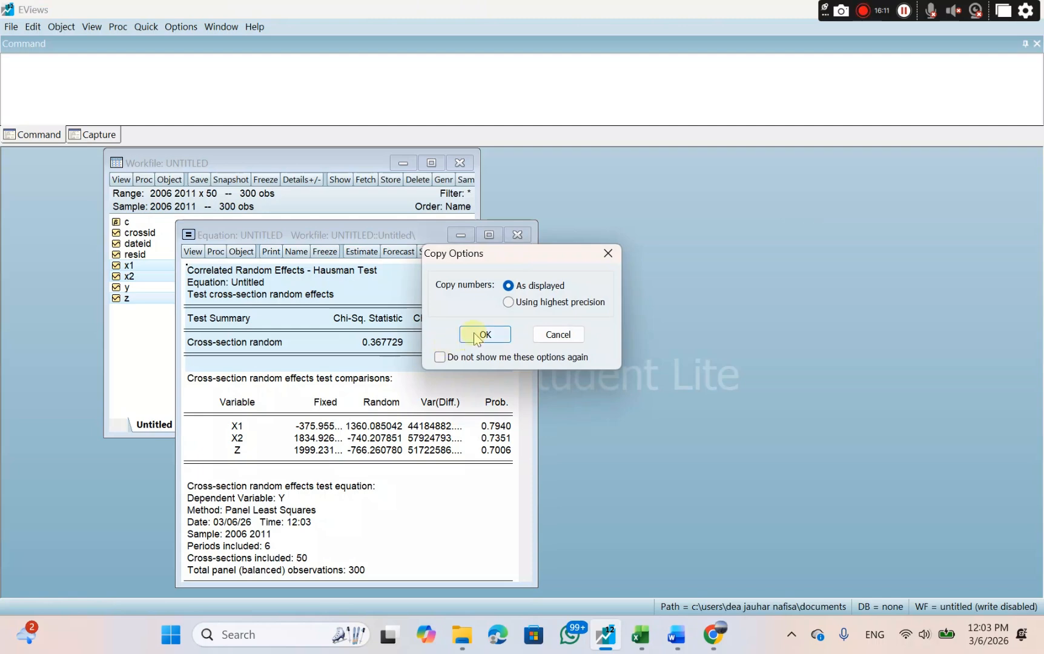
pyautogui.click(477, 336)
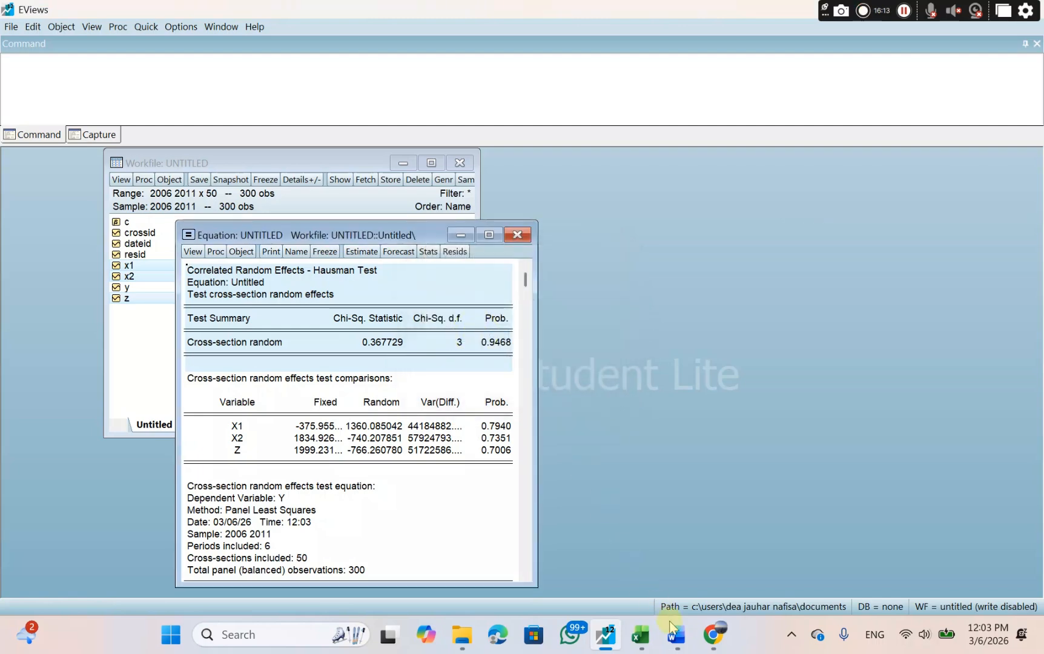
# Switch to Word, paste the table under SUB STRUKTURAL II's UJI HAUSMAN heading and enter 0.9468 below it.
pyautogui.moveTo(676, 633)
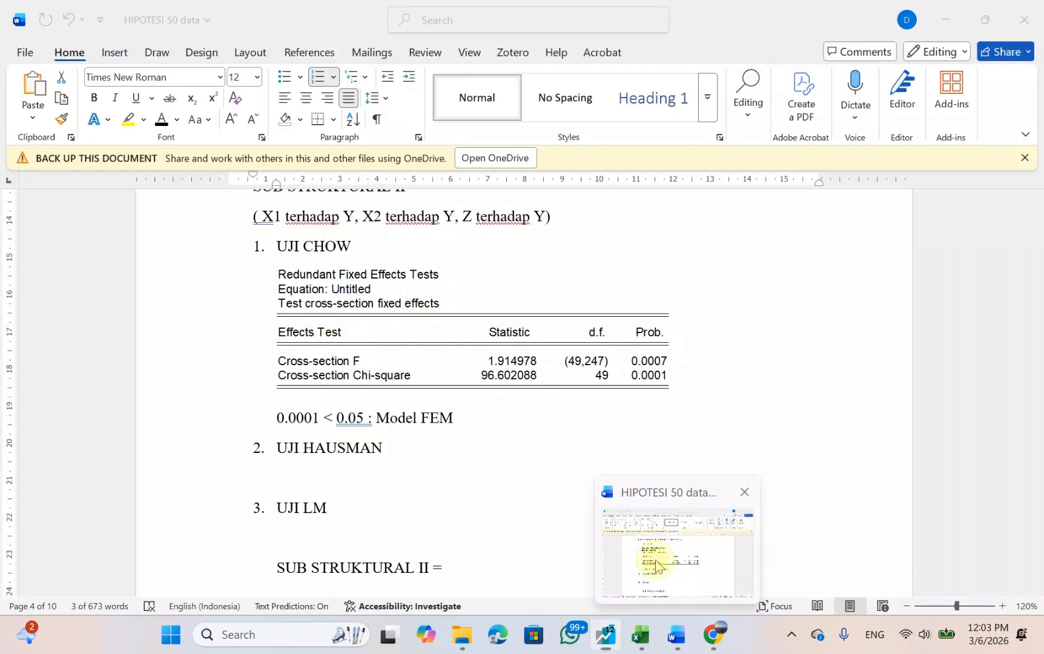
pyautogui.click(656, 565)
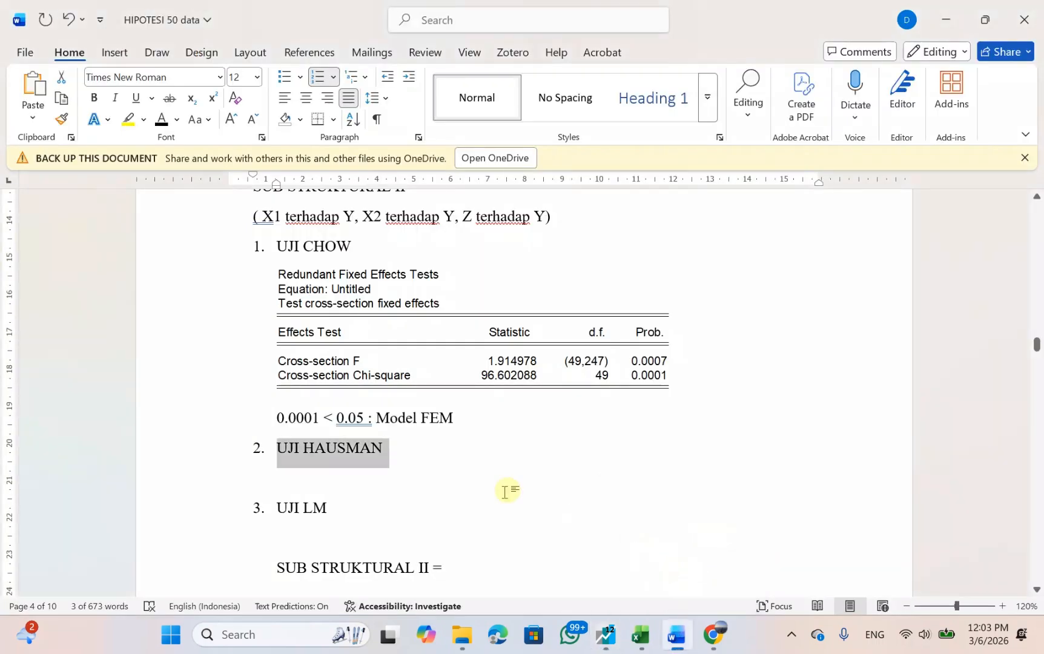
pyautogui.click(327, 470)
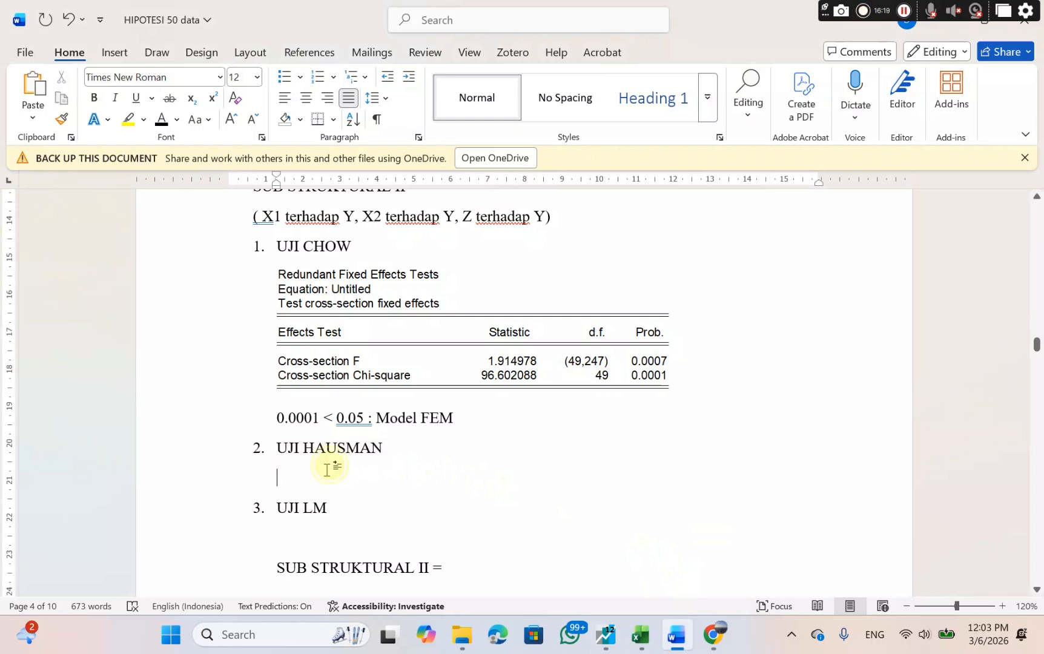
pyautogui.rightClick(327, 470)
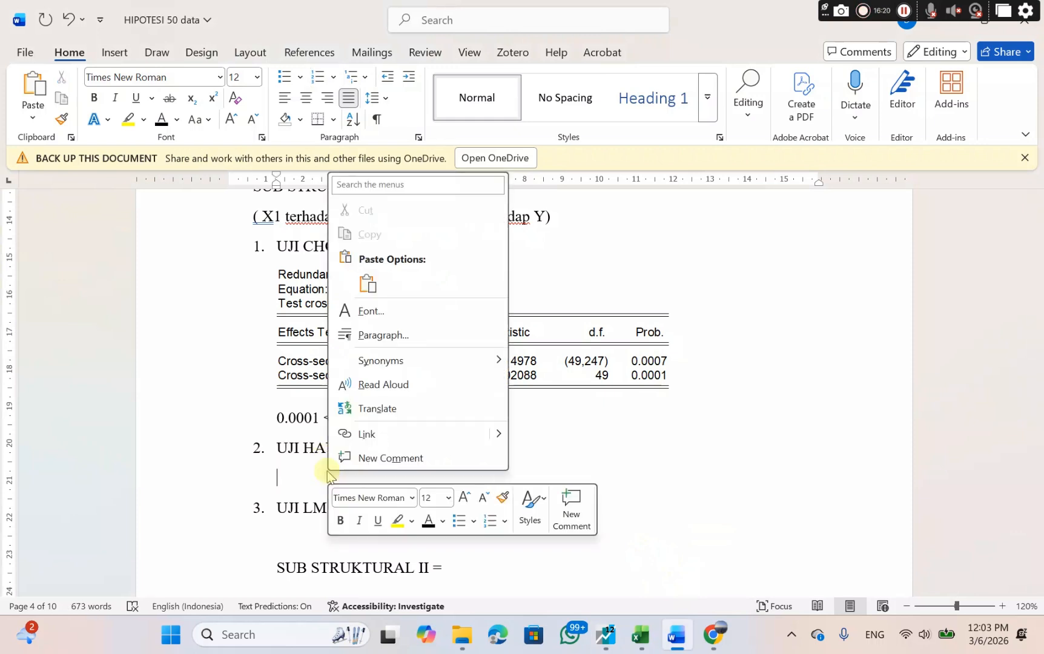
pyautogui.click(367, 283)
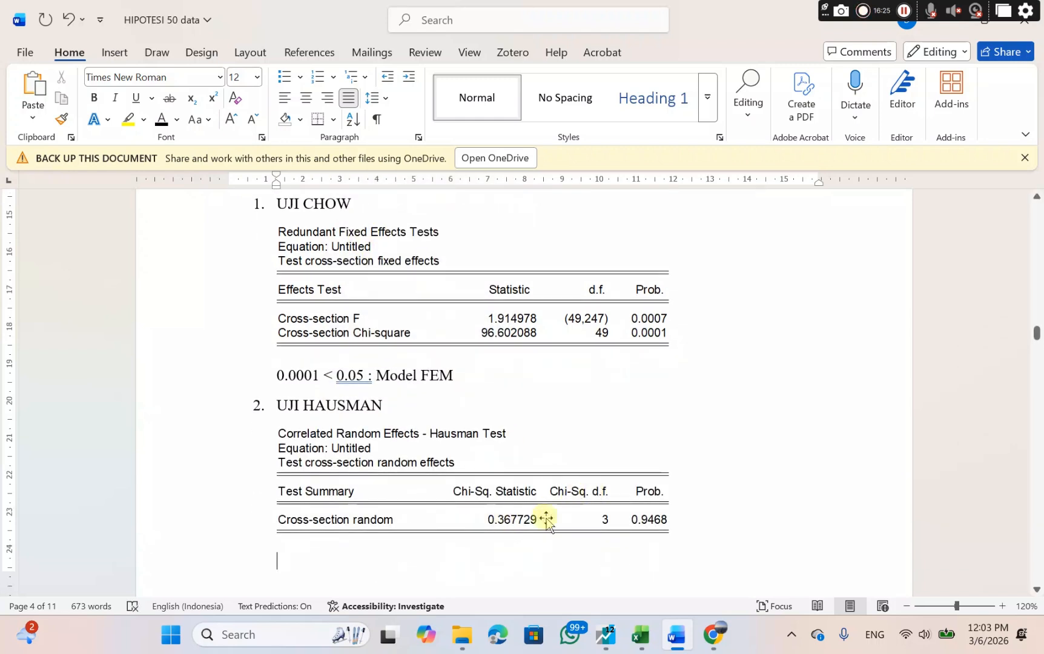
pyautogui.write('0.9')
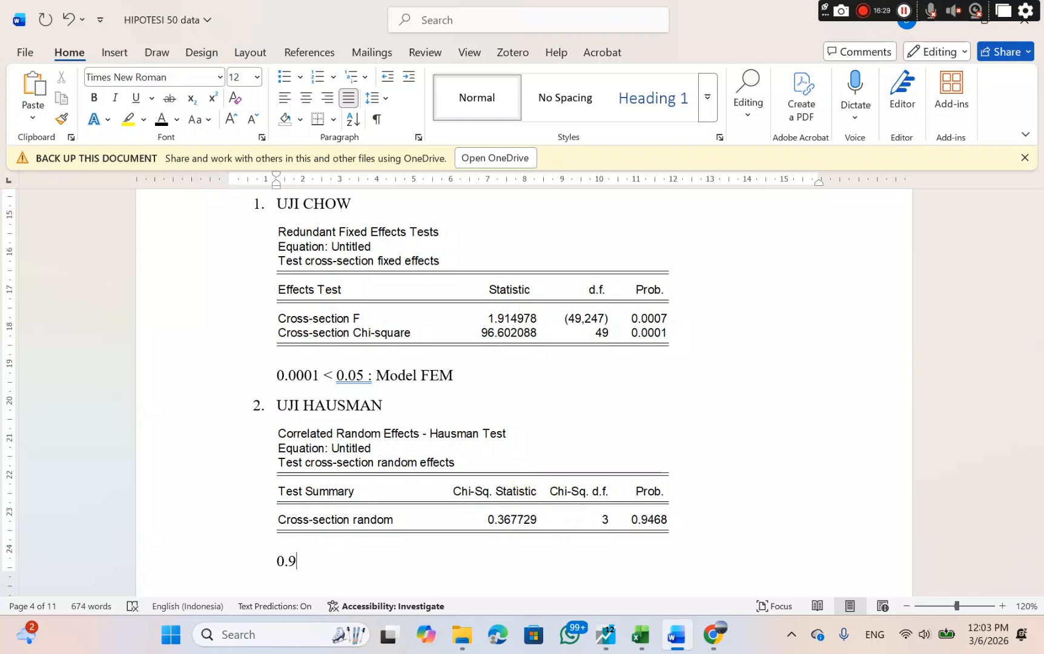
pyautogui.write('468')
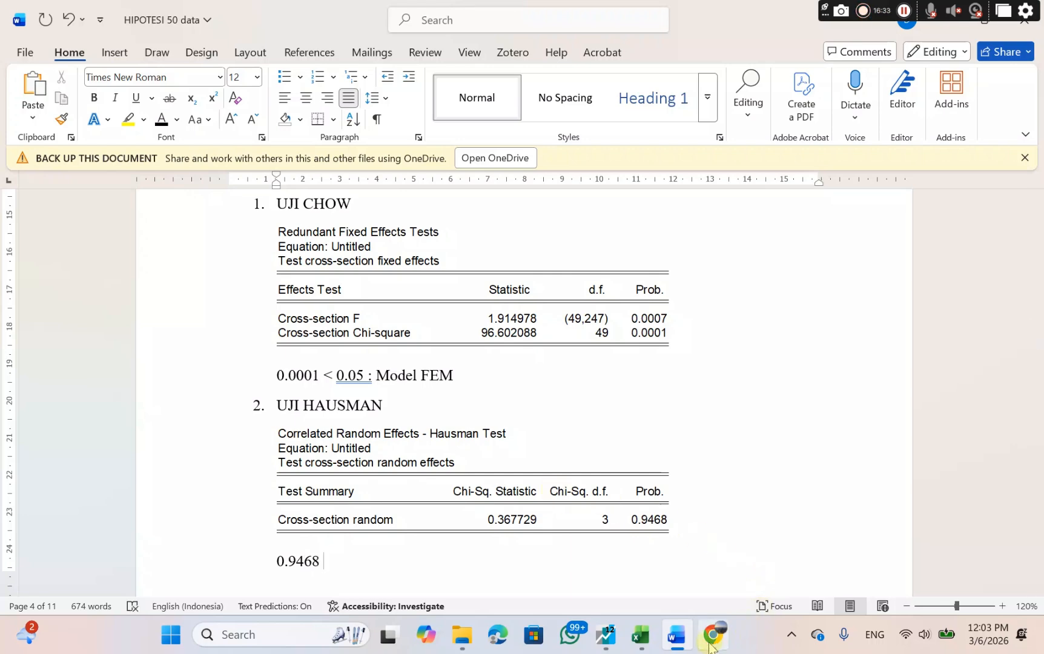
# Check the UJI HAUSMAN rule on Canva's PEMILIHAN MODEL slide and complete the conclusion in Word as "0.9468 > 0.05 : Model REM".
pyautogui.moveTo(713, 634)
pyautogui.click(671, 560)
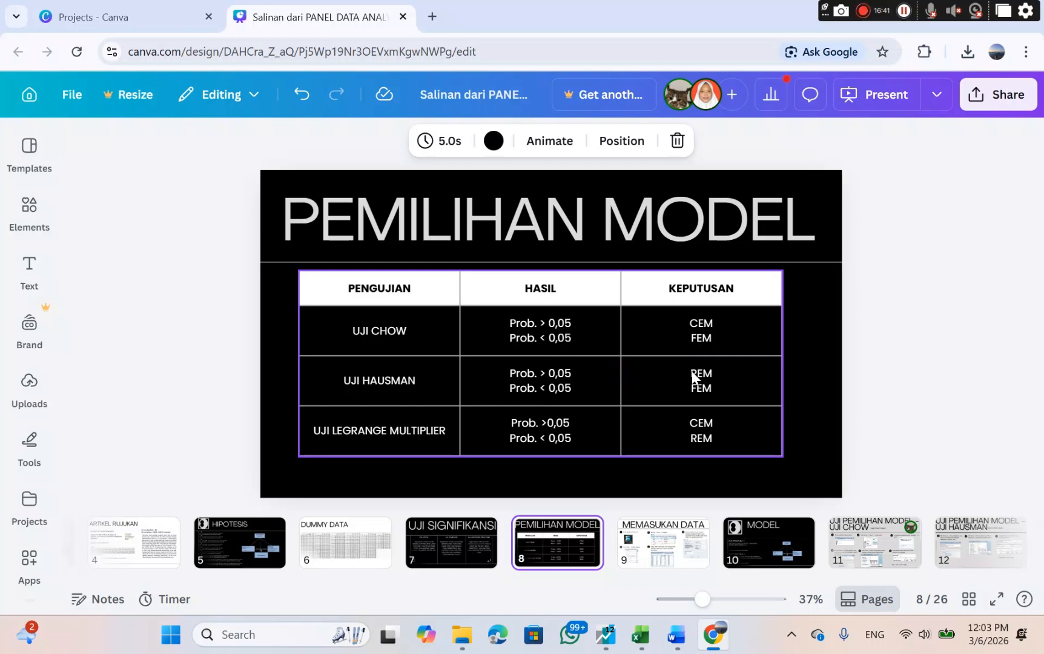
pyautogui.click(674, 634)
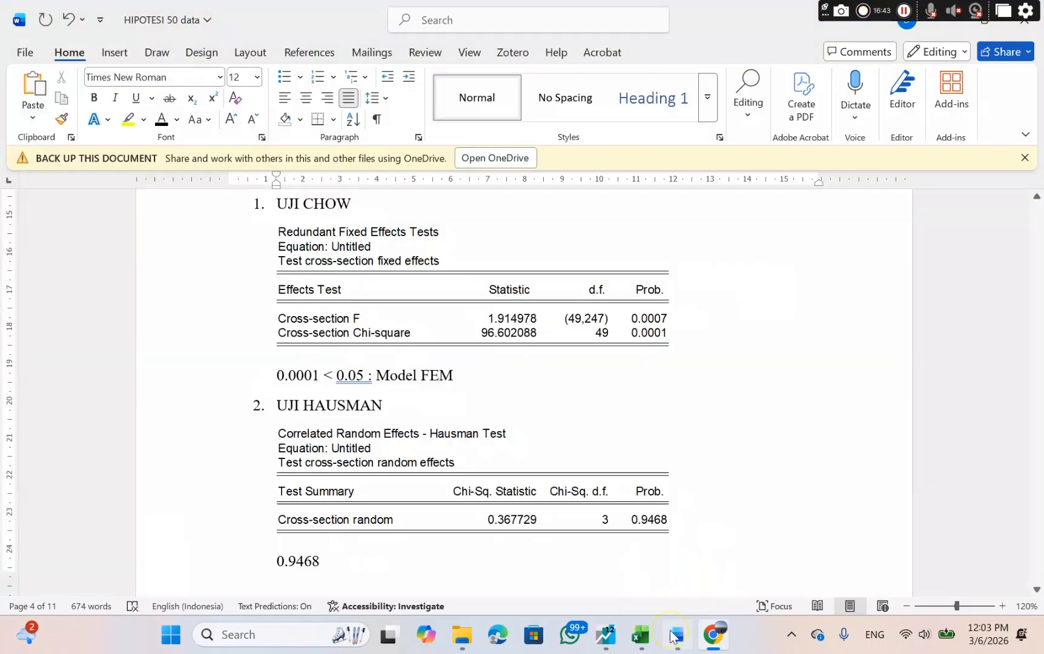
pyautogui.write('> 0.05')
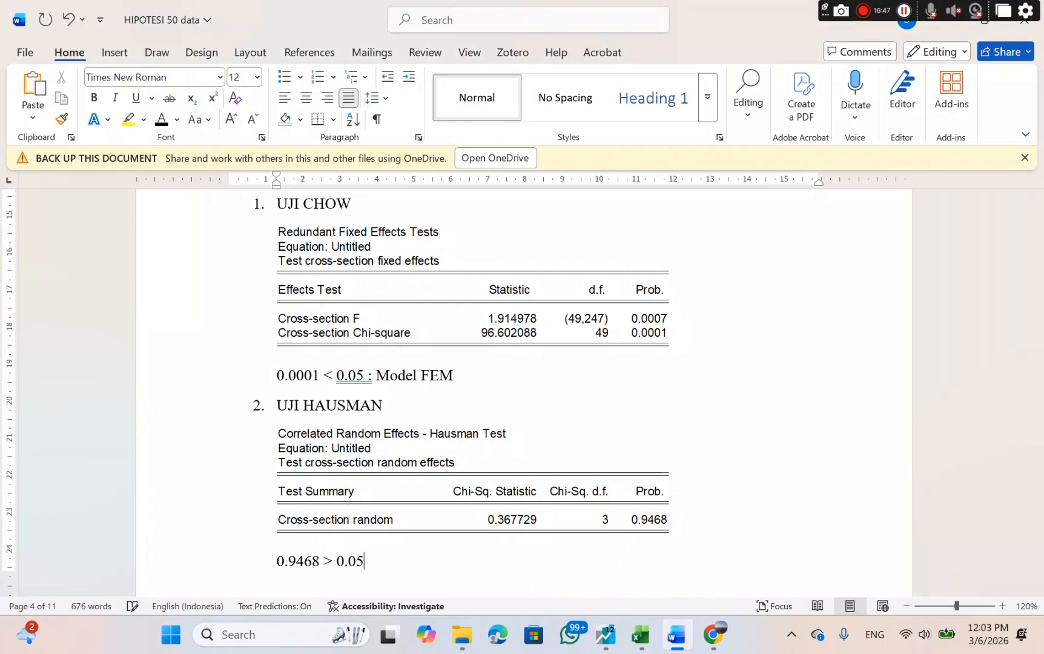
pyautogui.write(' : Model')
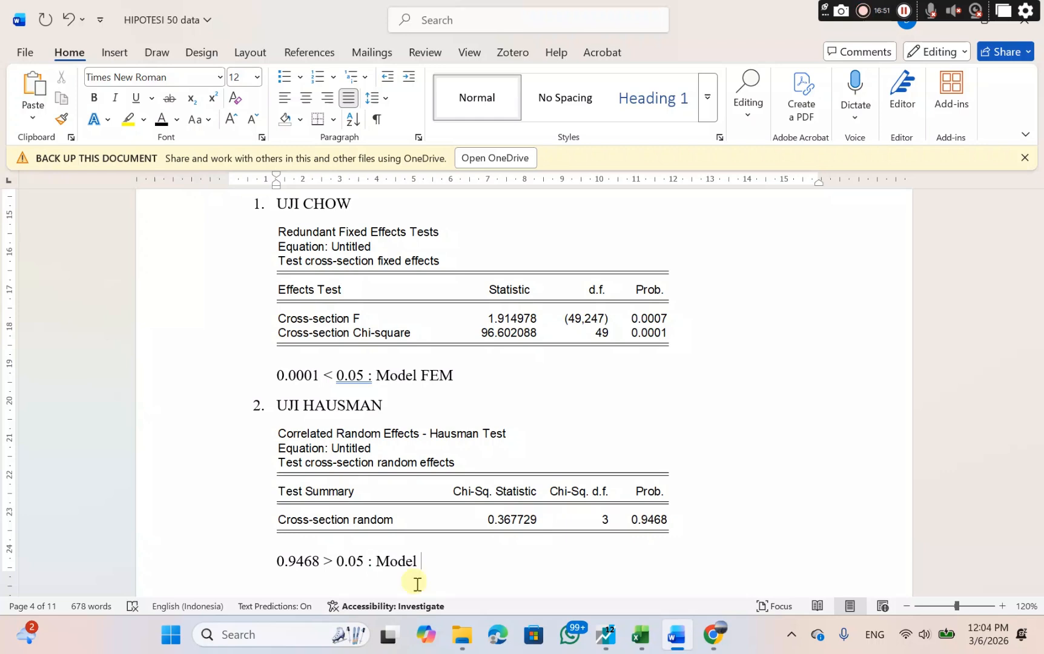
pyautogui.write(' REM')
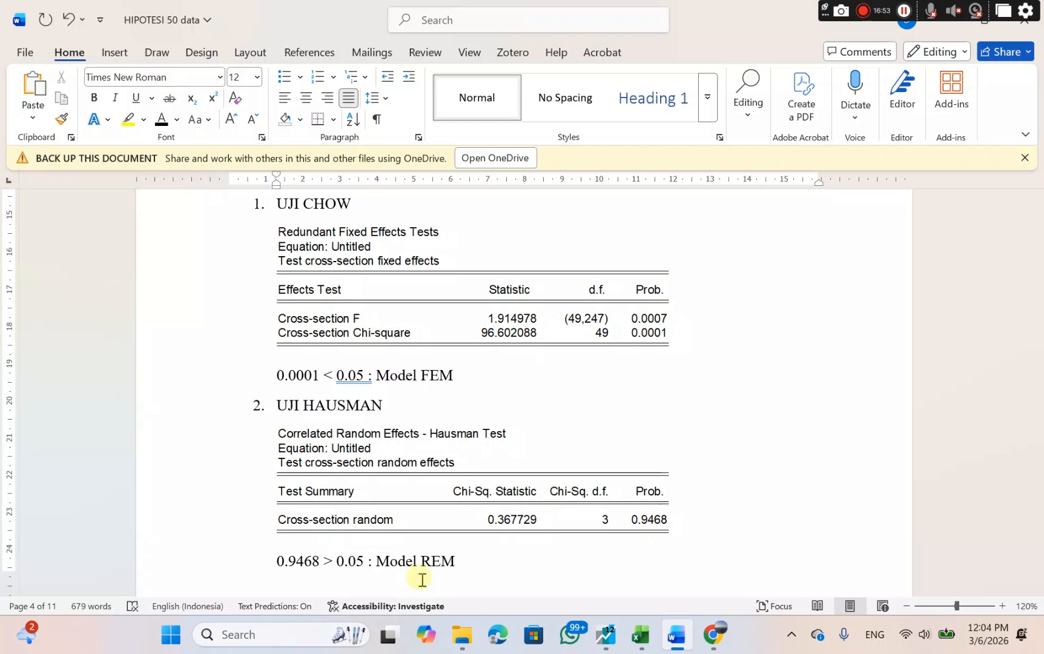
# Switch to EViews and re-estimate the y equation with cross-section and period effects both set to None.
pyautogui.scroll(-1, 557, 455)
pyautogui.scroll(-4, 558, 454)
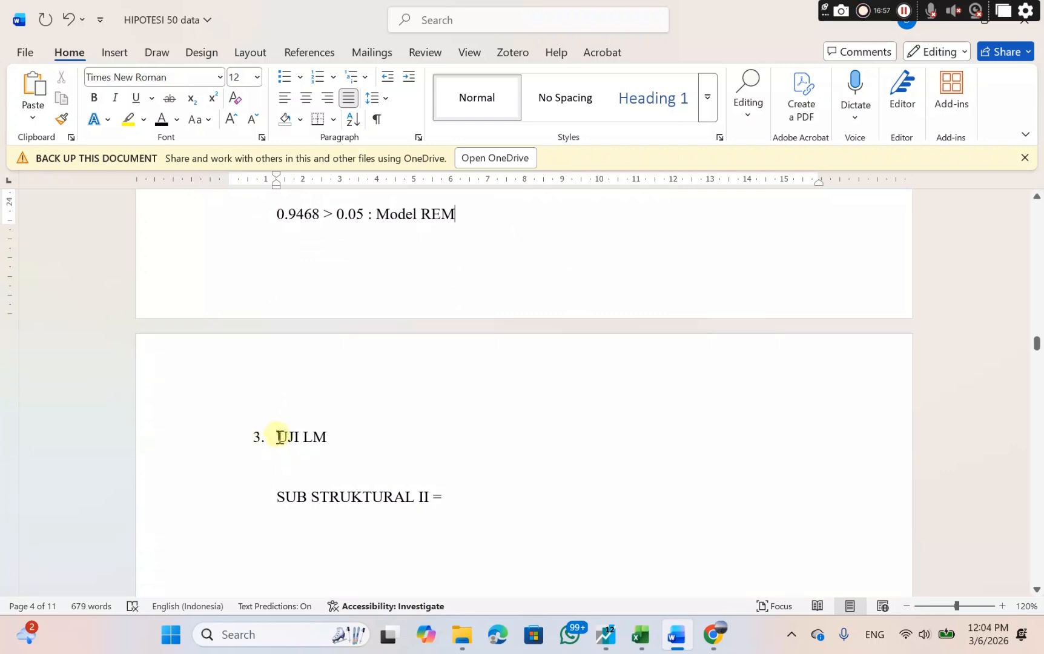
pyautogui.moveTo(280, 437); pyautogui.dragTo(341, 436)
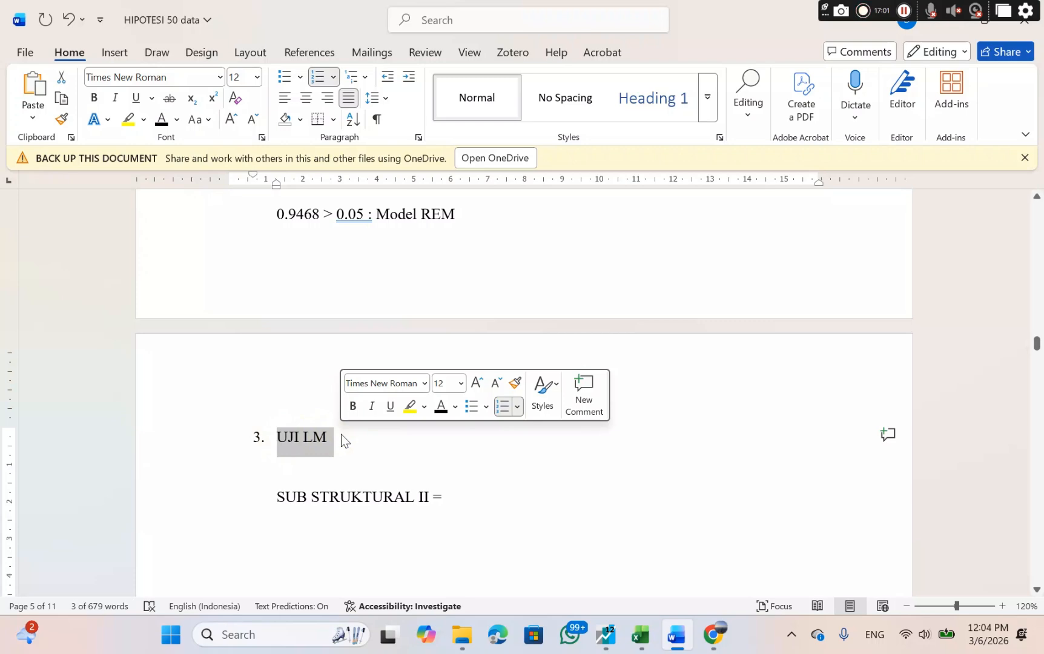
pyautogui.click(603, 636)
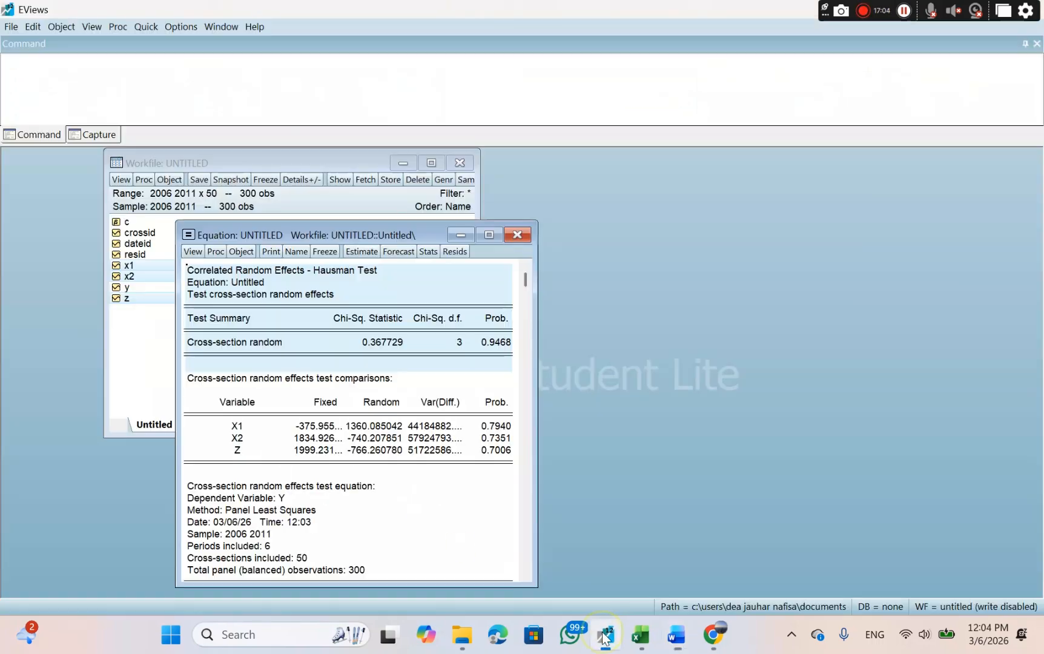
pyautogui.click(359, 252)
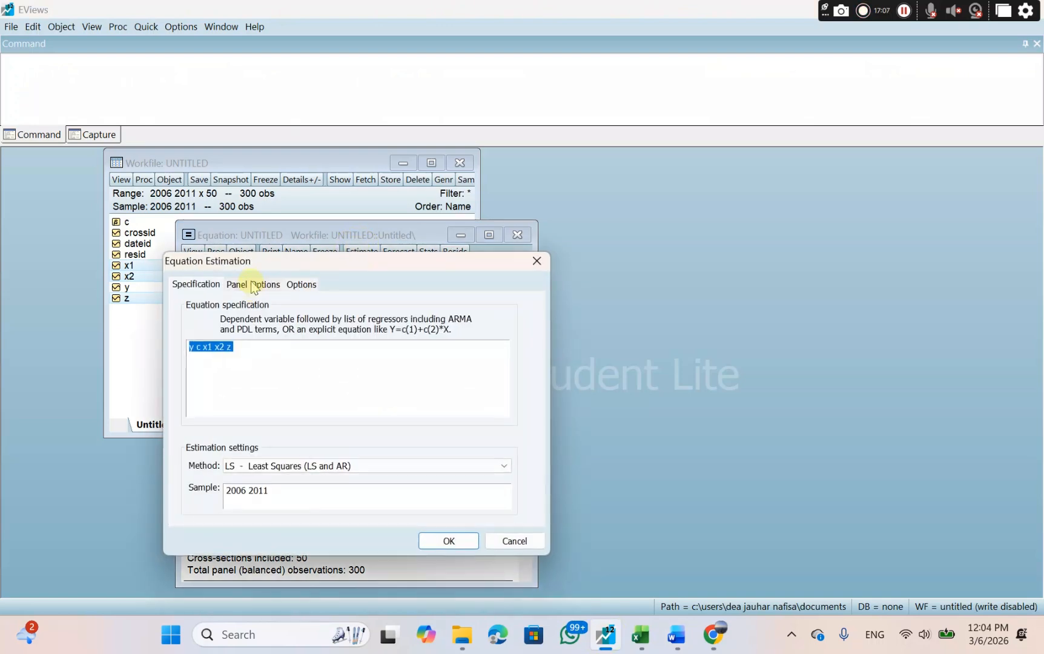
pyautogui.click(253, 285)
pyautogui.click(288, 326)
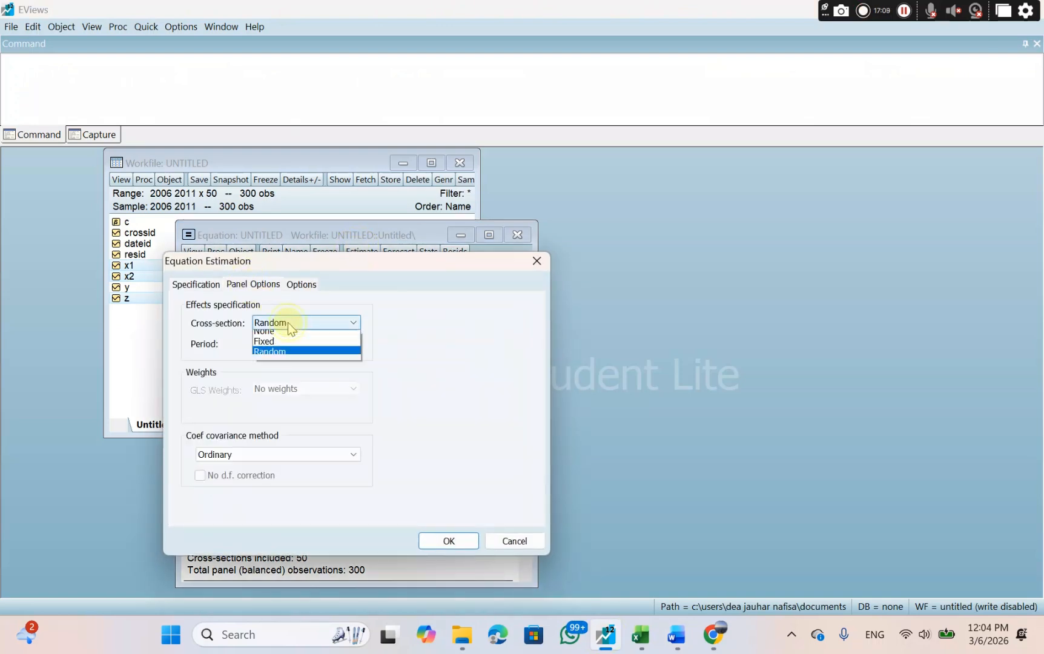
pyautogui.click(287, 332)
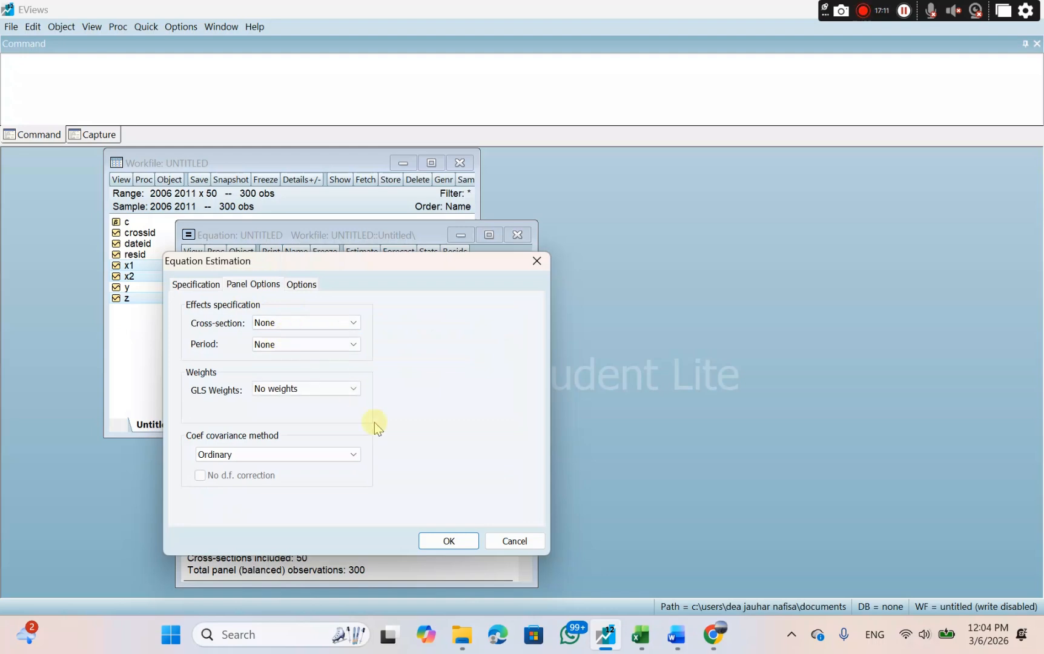
pyautogui.click(445, 541)
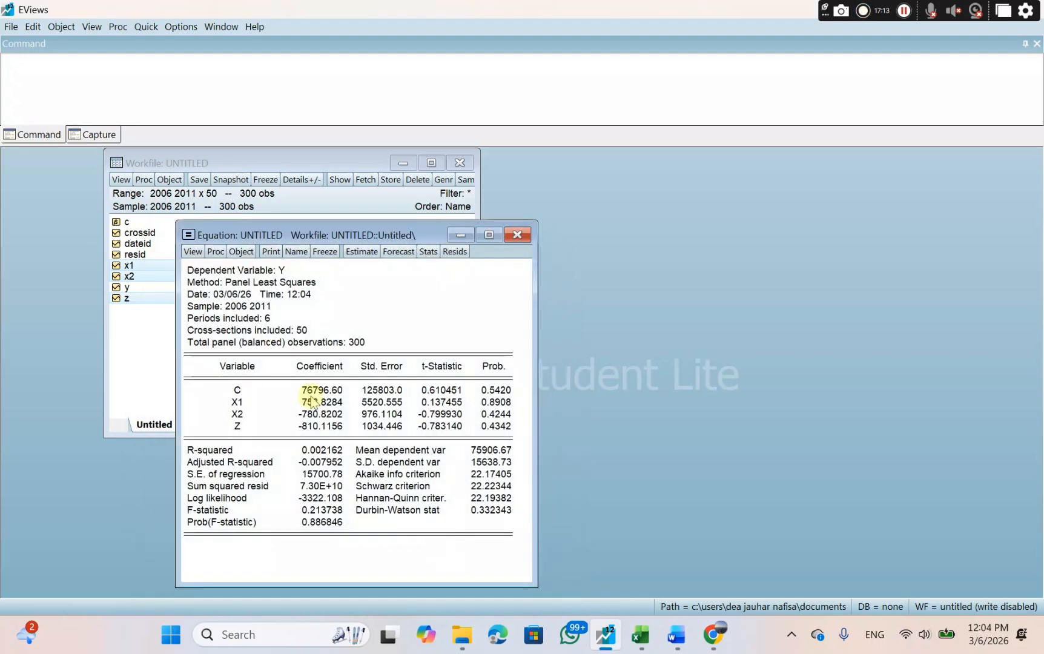
# Run the Omitted Random Effects - Lagrange Multiplier test and copy its full results table with numbers as displayed.
pyautogui.click(191, 252)
pyautogui.moveTo(254, 414)
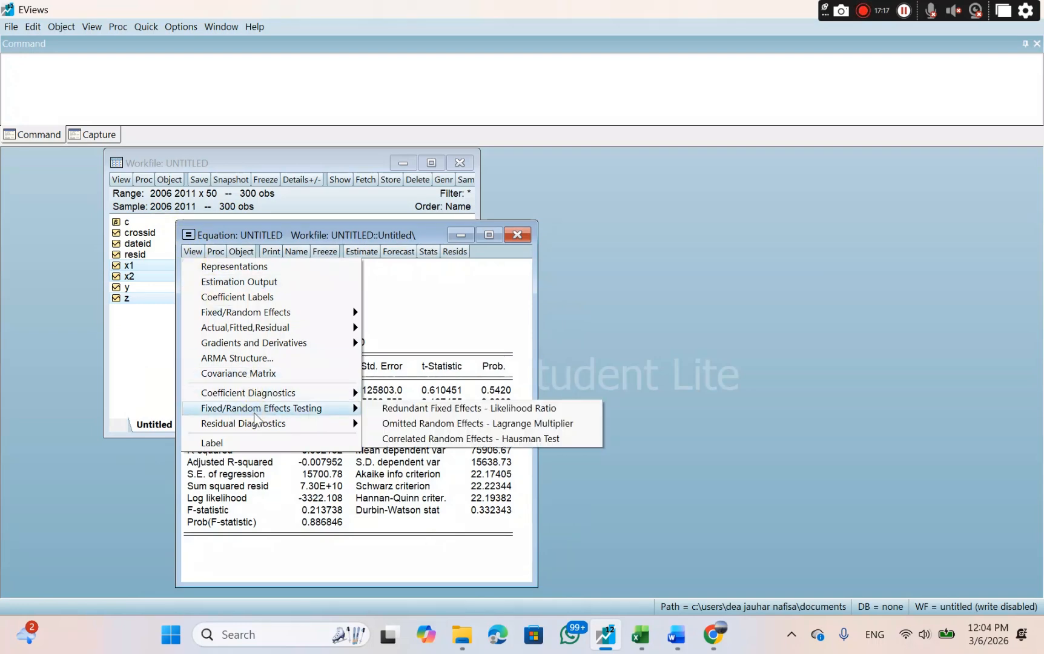
pyautogui.click(384, 424)
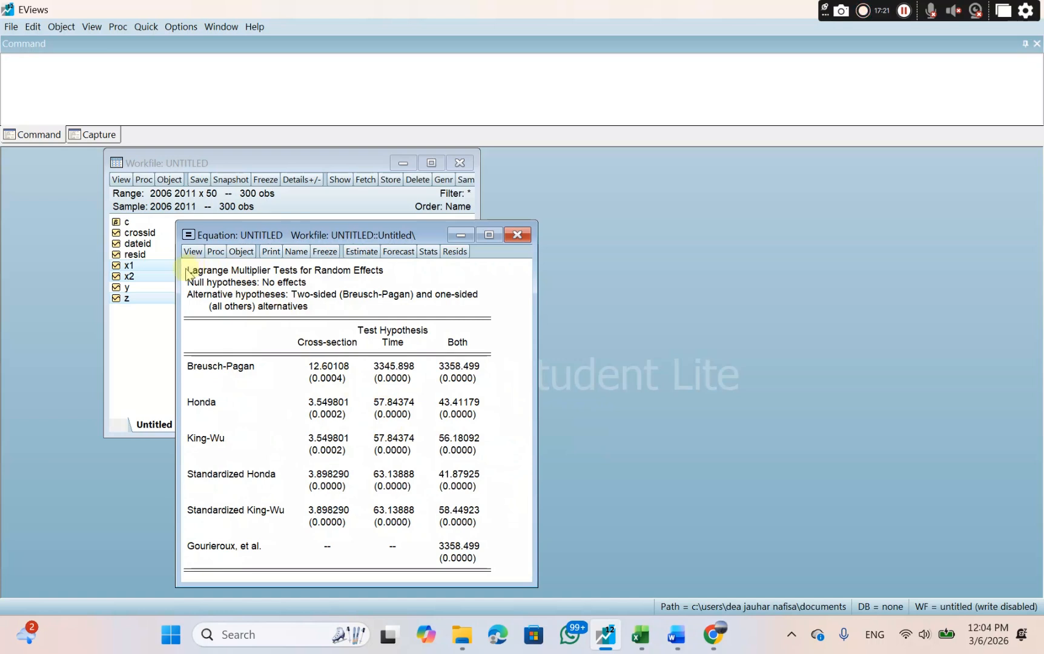
pyautogui.moveTo(187, 271); pyautogui.dragTo(467, 570)
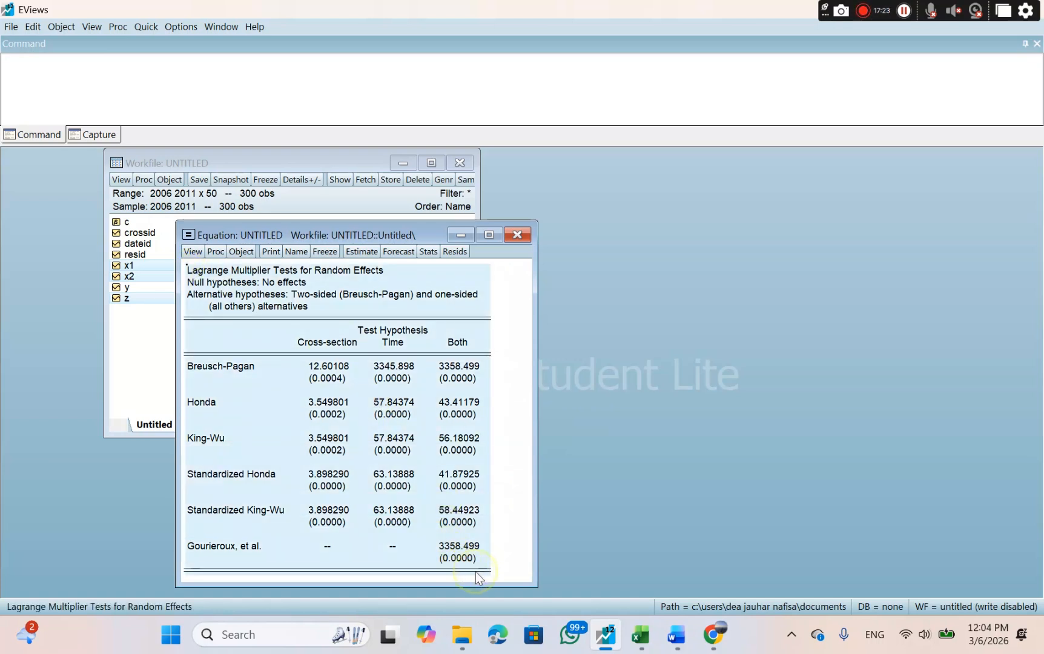
pyautogui.rightClick(476, 572)
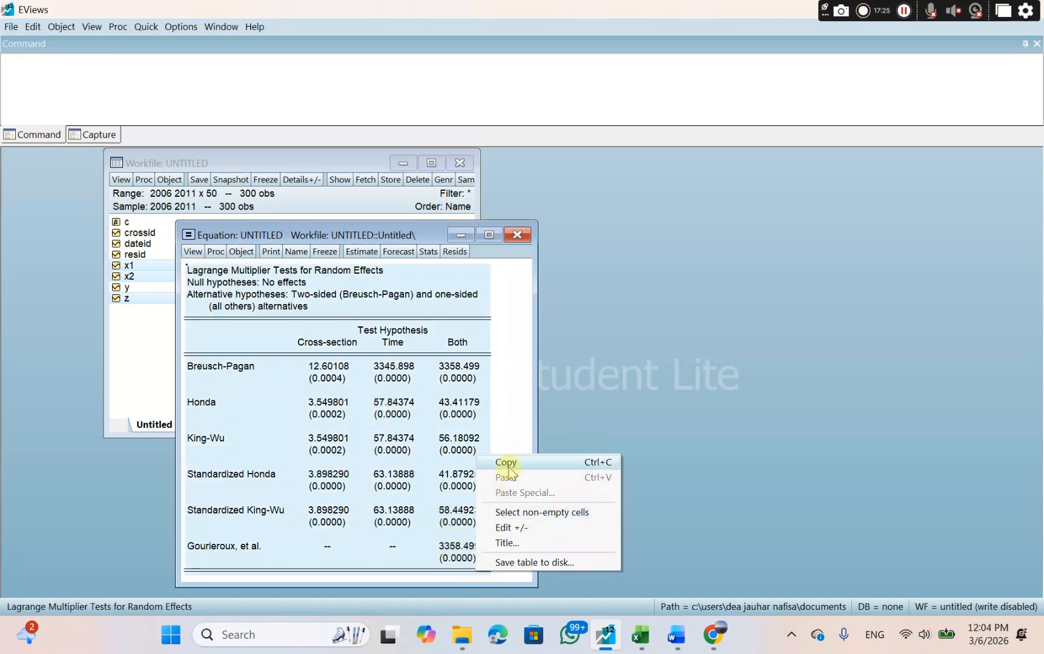
pyautogui.click(506, 462)
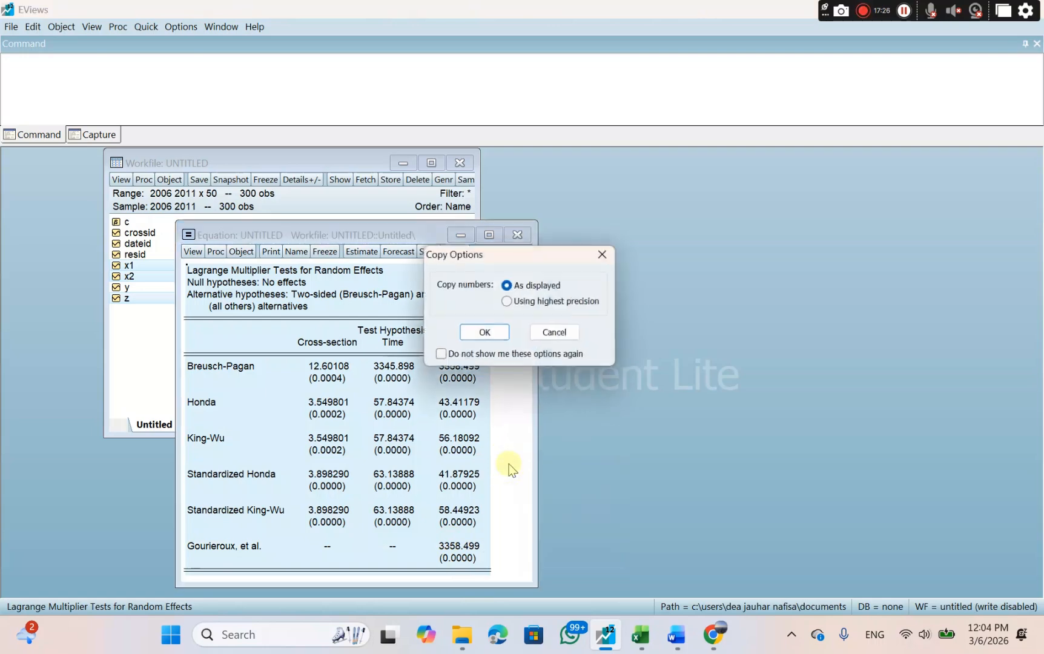
pyautogui.click(484, 337)
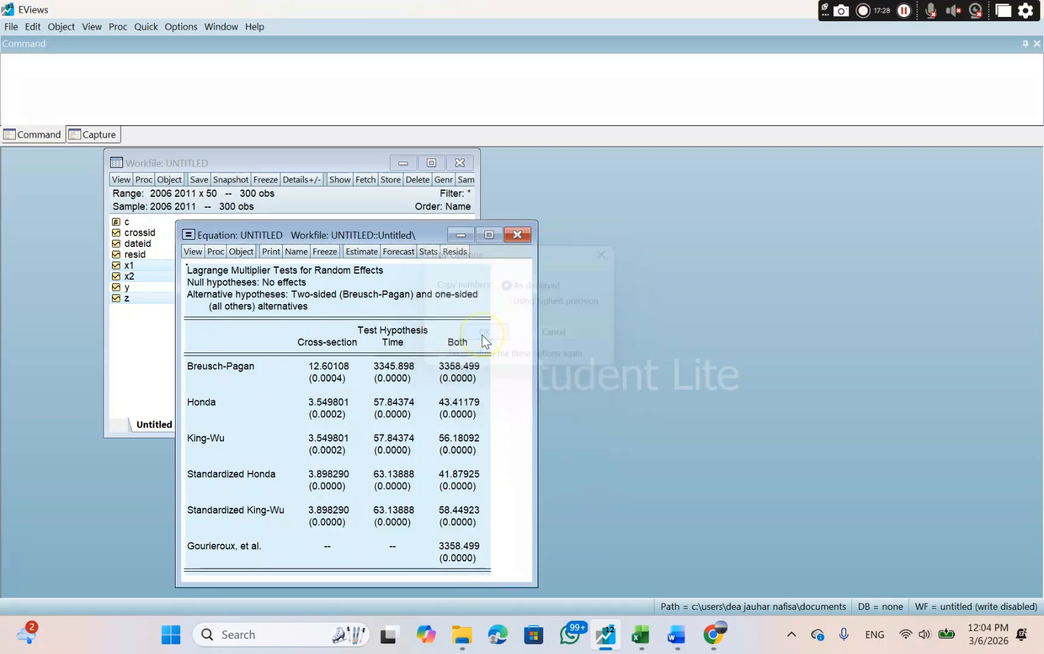
# Switch to Word, paste the Lagrange Multiplier table under the UJI LM heading and enter 0.0004 below it.
pyautogui.click(673, 634)
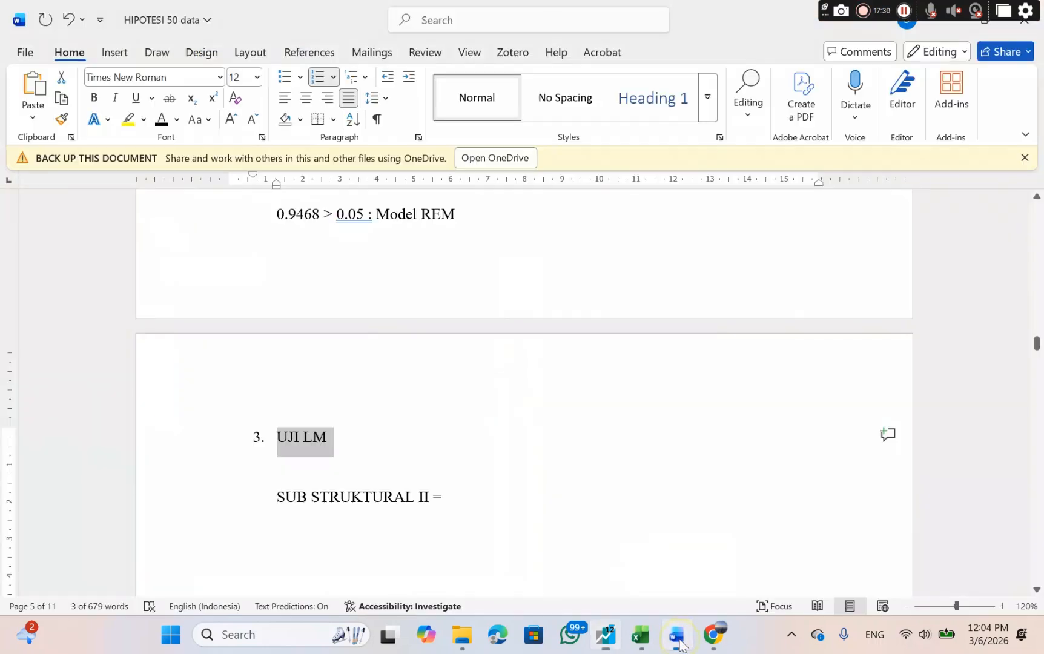
pyautogui.click(310, 469)
pyautogui.rightClick(308, 470)
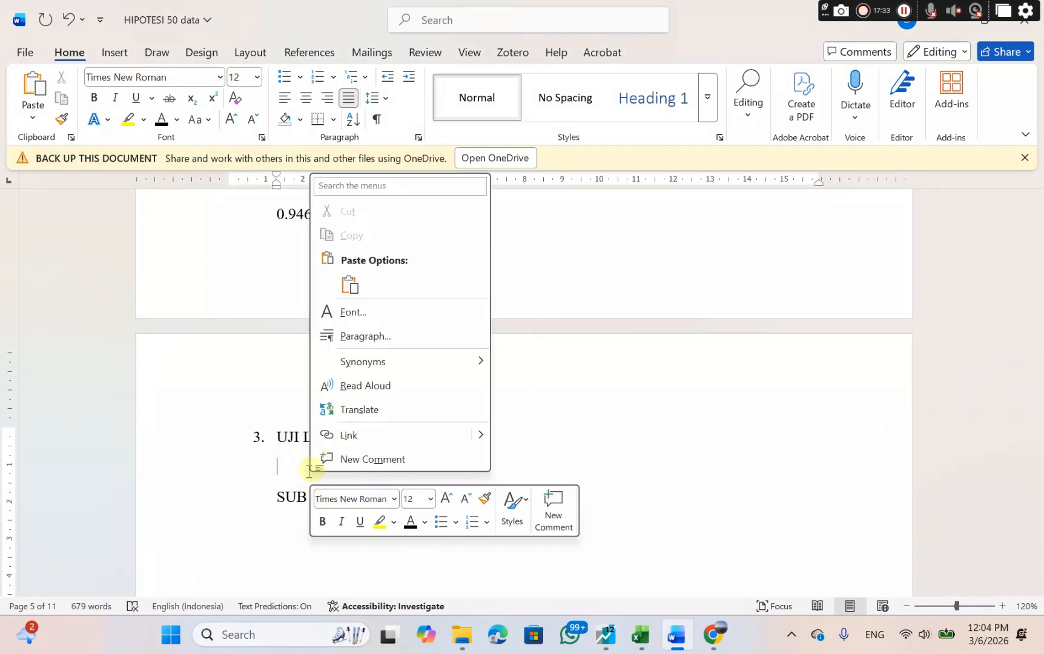
pyautogui.click(350, 285)
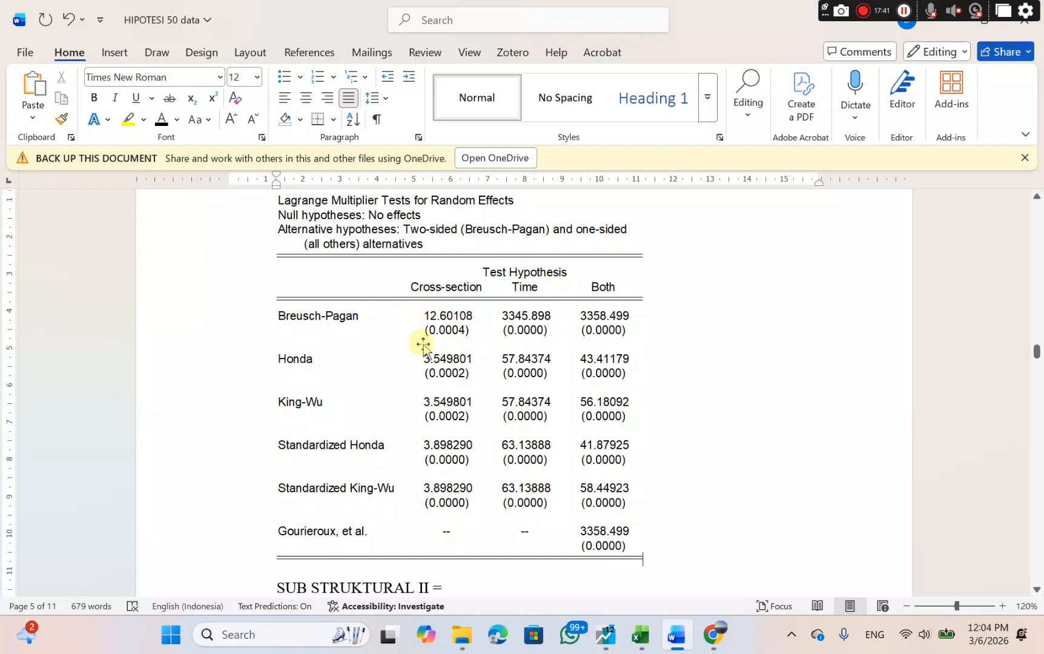
pyautogui.press('Return')
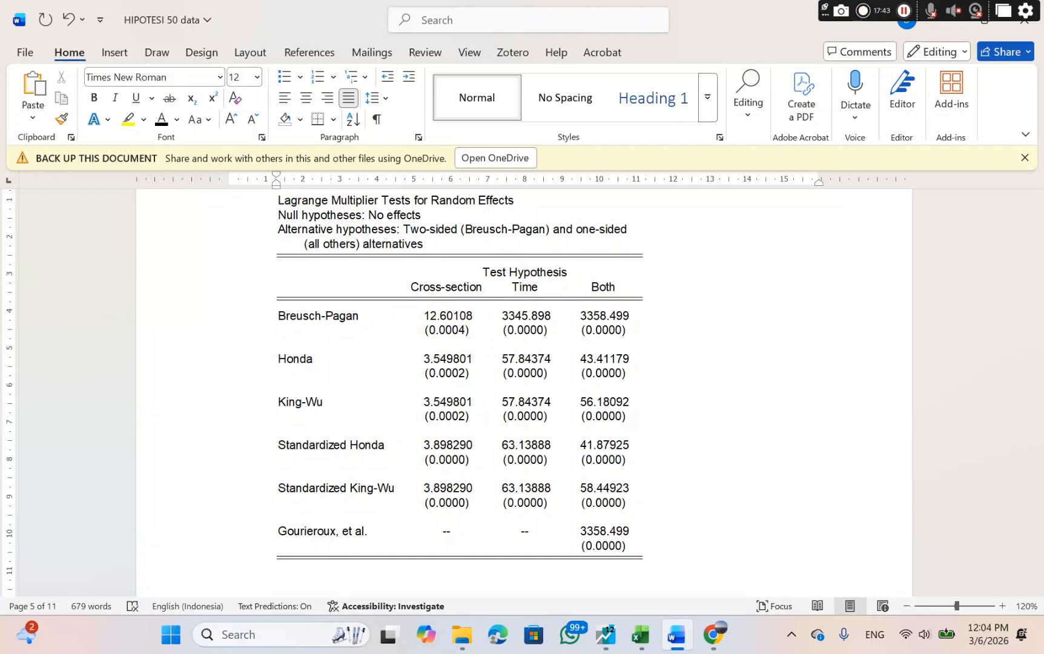
pyautogui.write('0.0004')
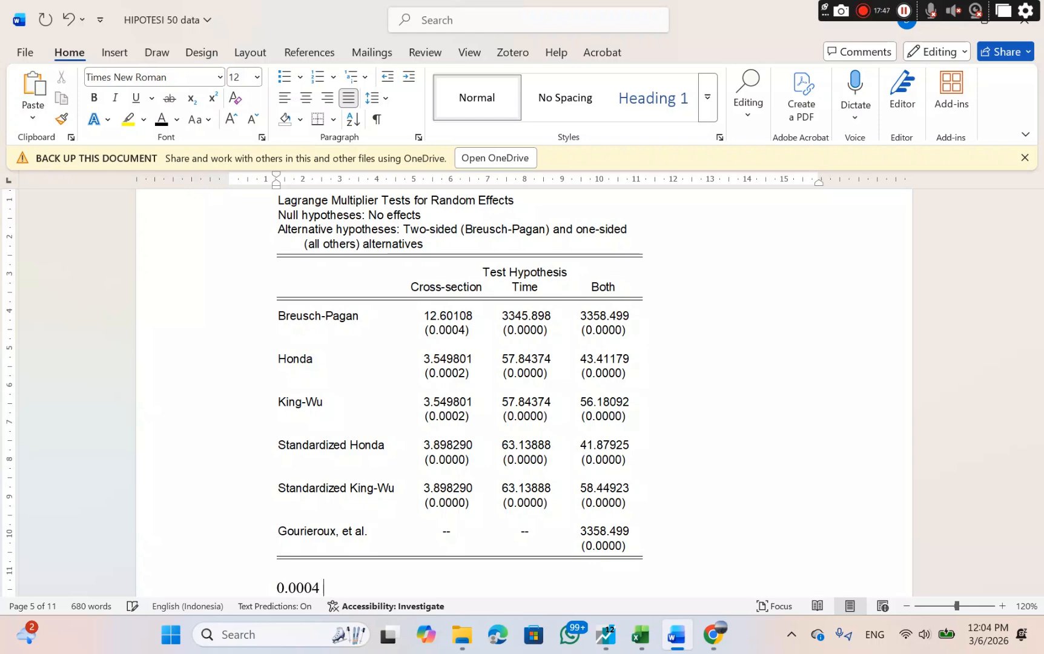
# Check the Lagrange Multiplier rule on Canva's PEMILIHAN MODEL slide and complete the conclusion in Word as "0.0004 < 0.05 : Model REM".
pyautogui.scroll(-2, 748, 475)
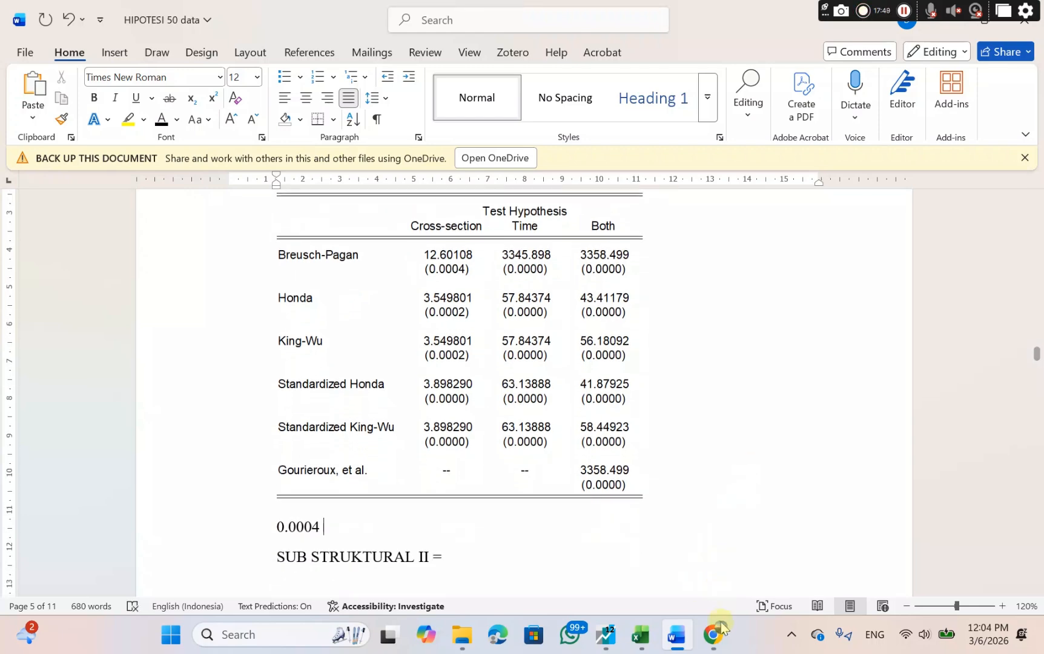
pyautogui.moveTo(721, 629)
pyautogui.click(701, 567)
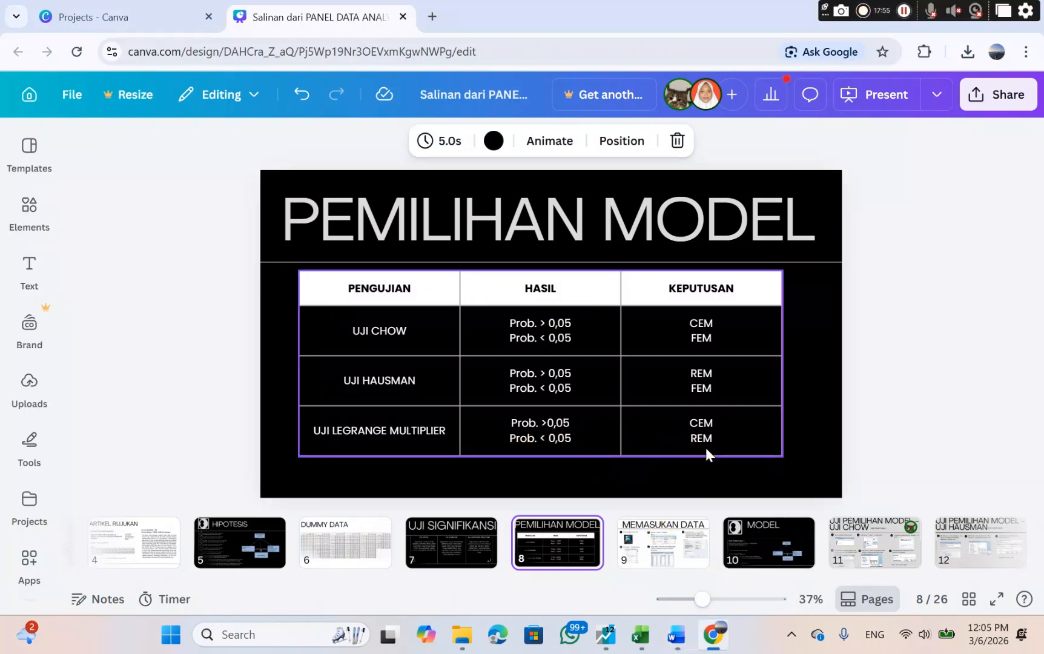
pyautogui.click(675, 637)
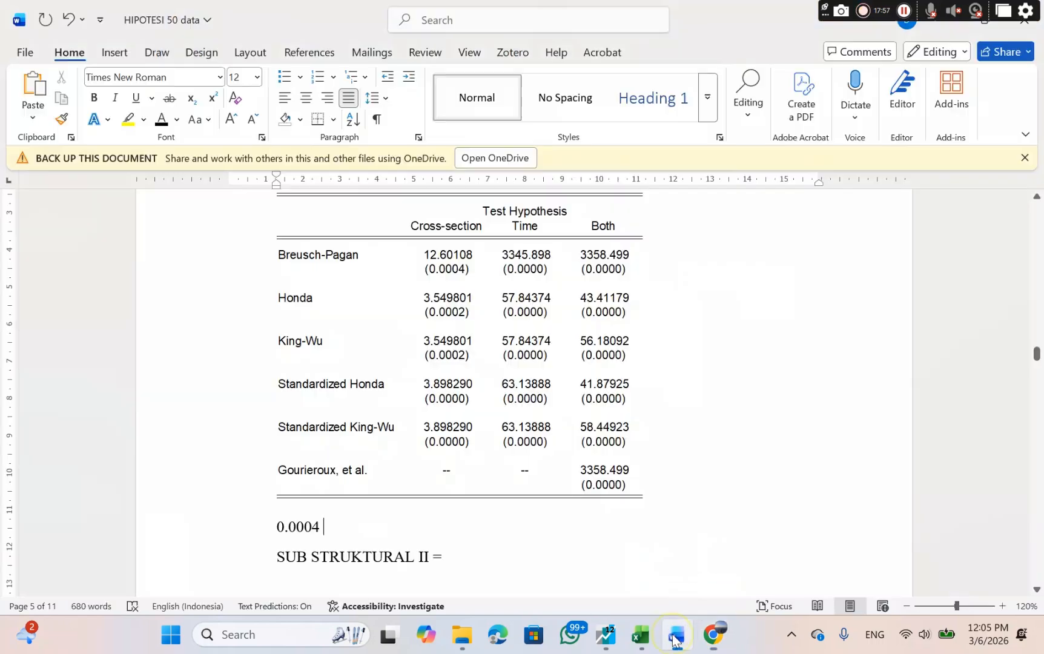
pyautogui.write('< 0')
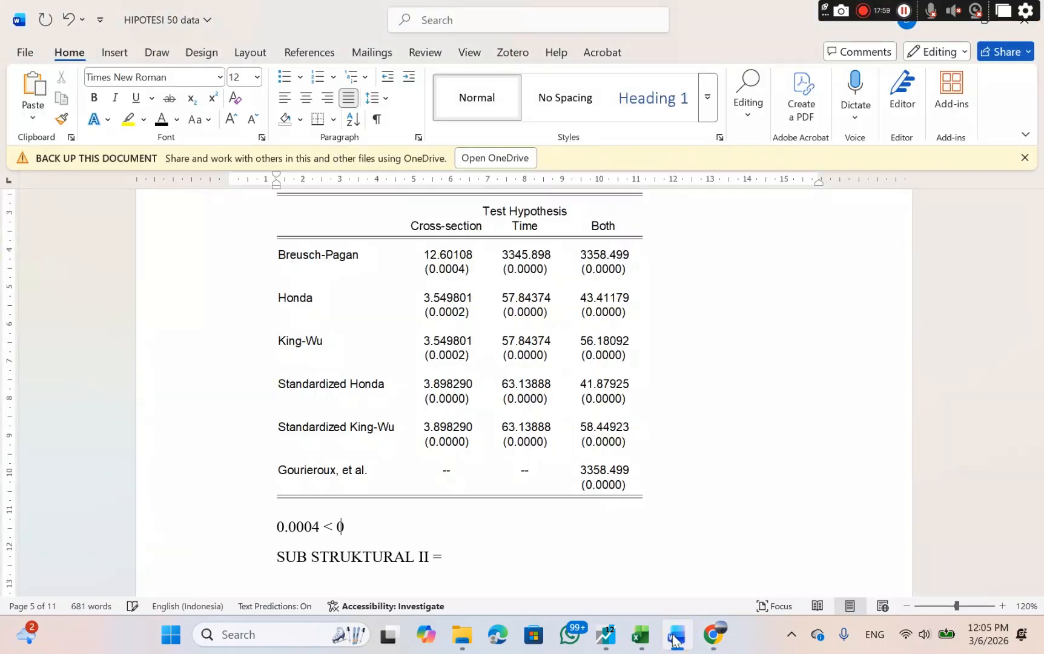
pyautogui.write('.05 : Model ')
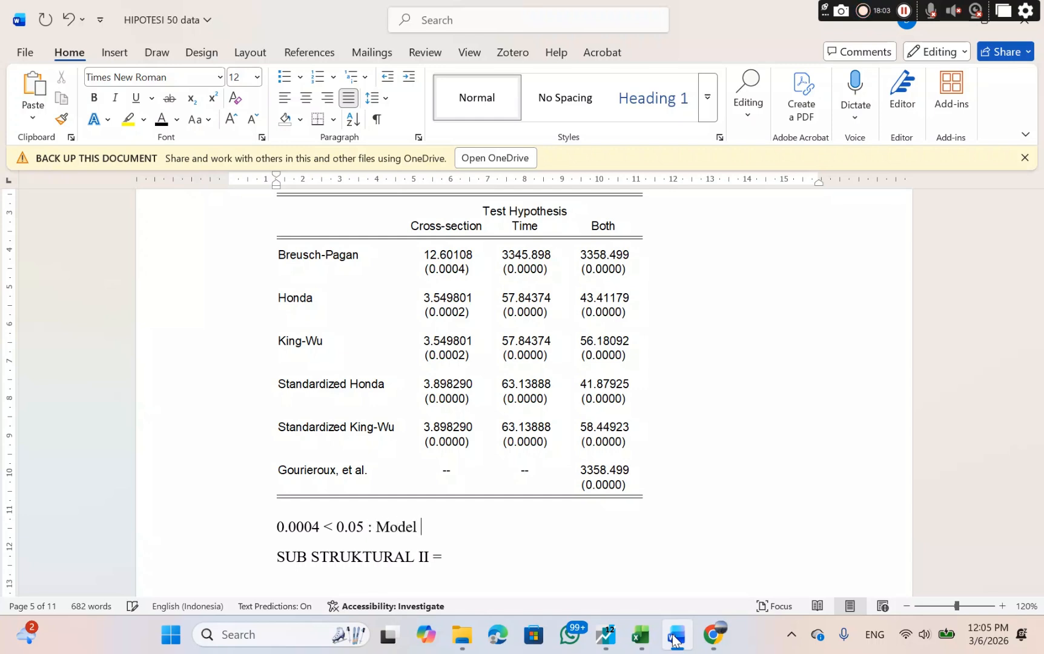
pyautogui.write('REM')
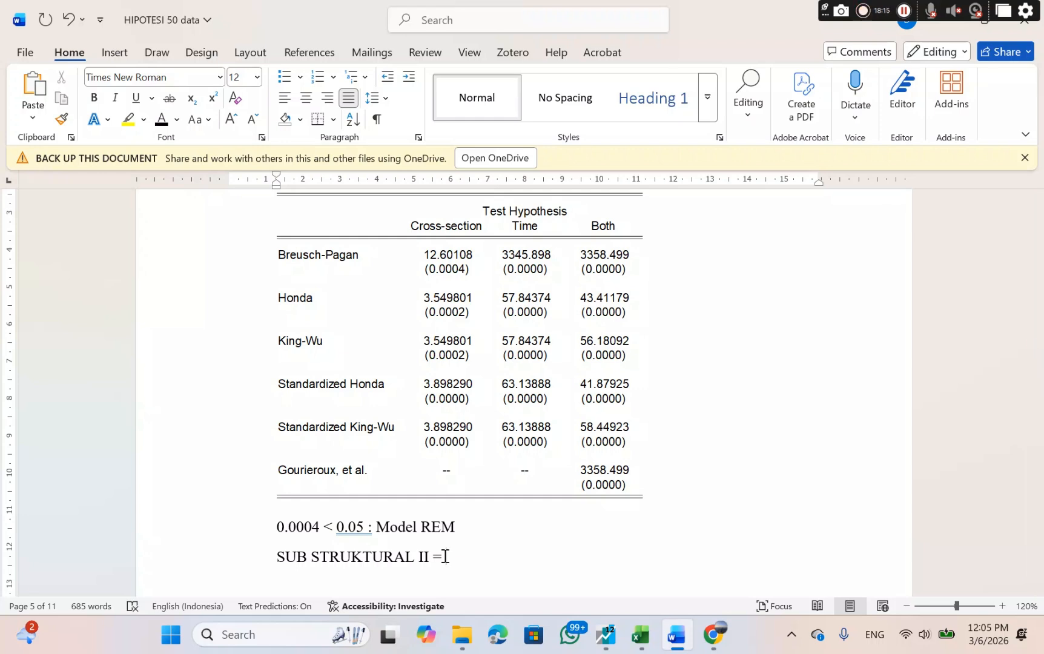
# Complete the SUB STRUKTURAL II line with "Model yang terpilih Adalah REM".
pyautogui.write('Mode')
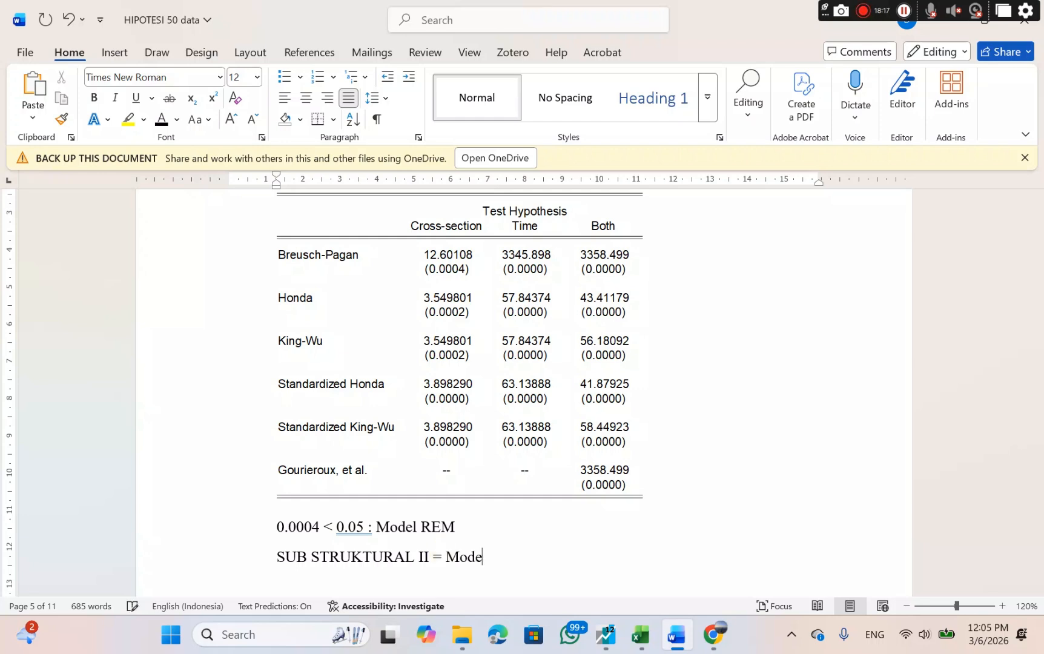
pyautogui.write('l yang terpilih')
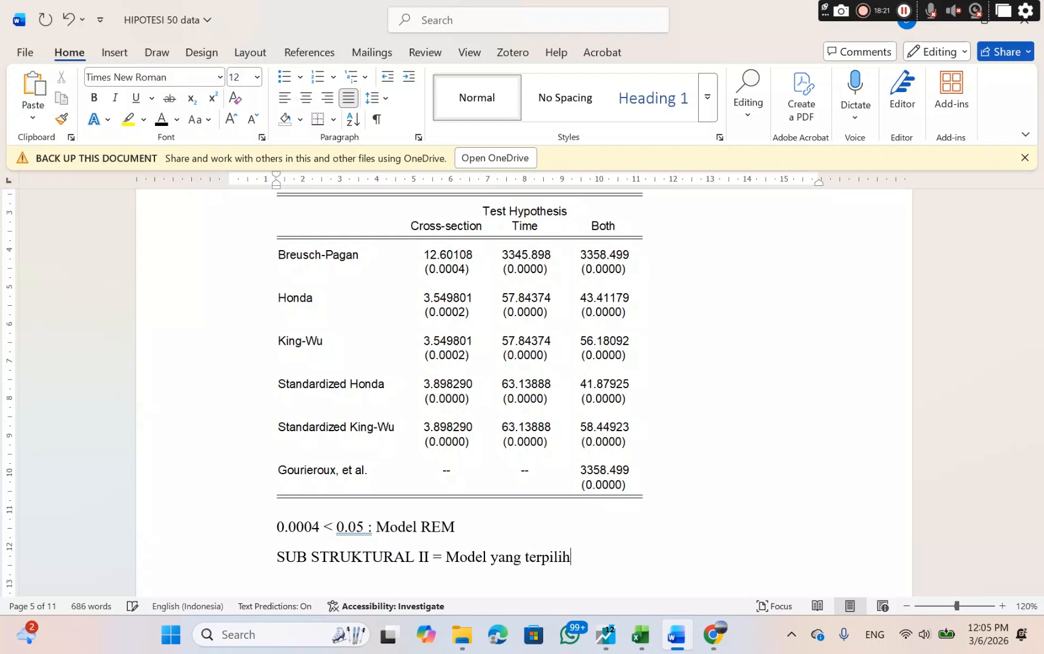
pyautogui.write(' adalah RE')
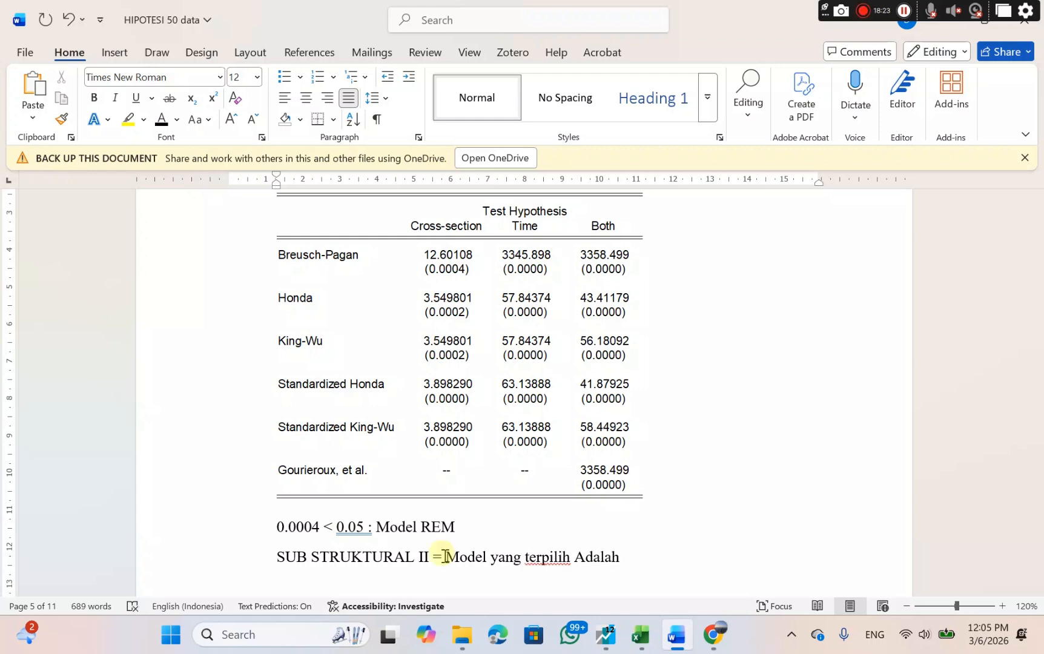
pyautogui.write('M')
# Review the UJI ASUMSI KLASIK outline in Word and Canva's slide 17 on whether REM requires classical assumption tests.
pyautogui.scroll(-3, 555, 504)
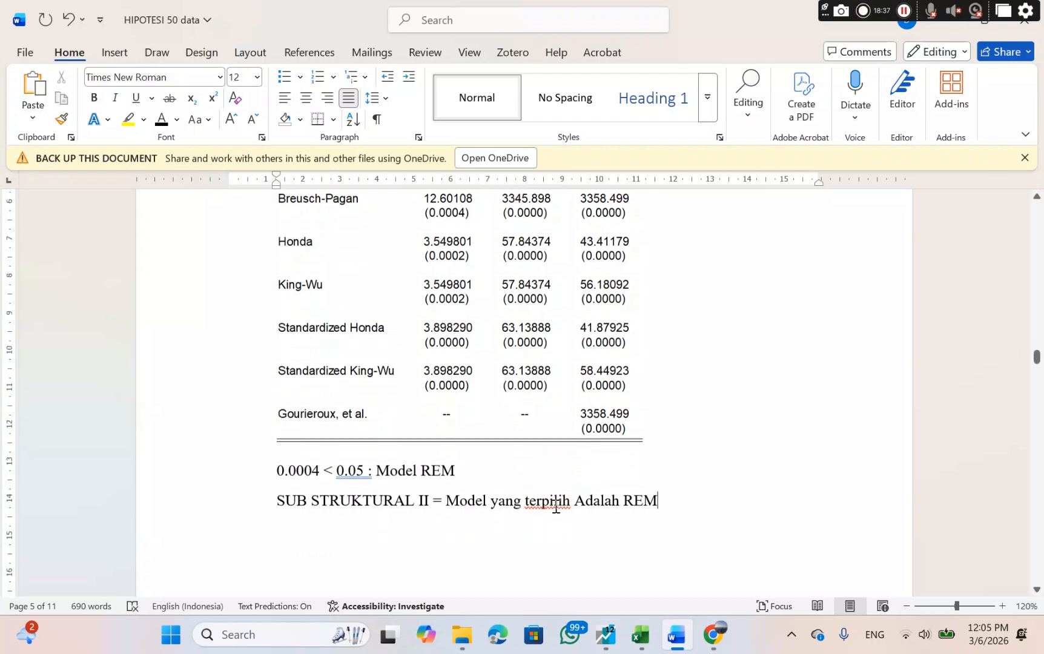
pyautogui.scroll(-10, 556, 506)
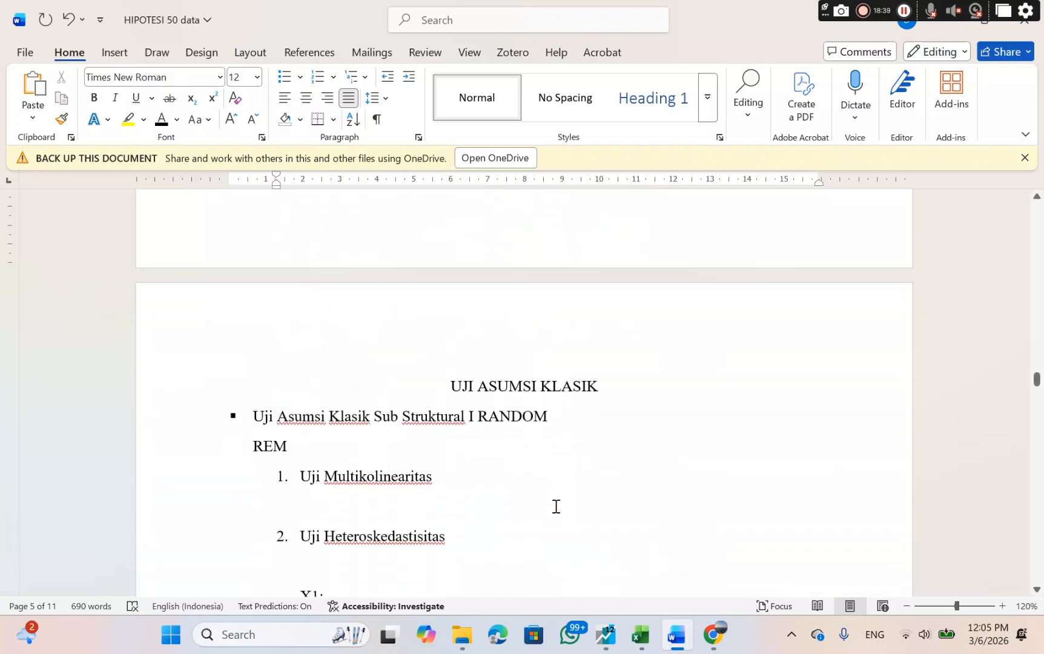
pyautogui.scroll(1, 556, 506)
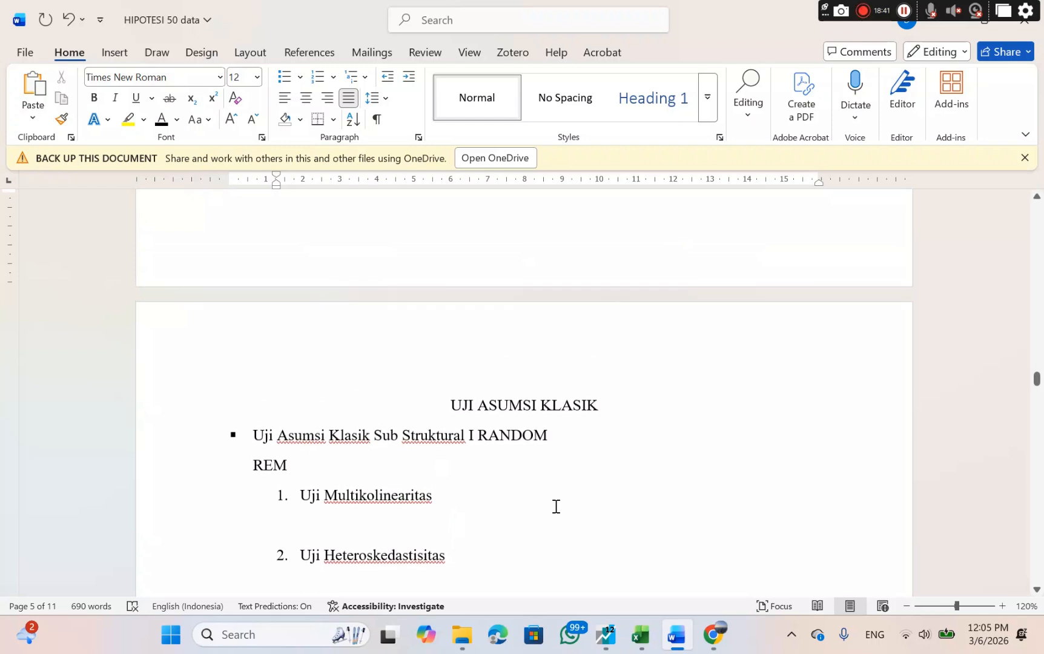
pyautogui.moveTo(459, 419); pyautogui.dragTo(450, 562)
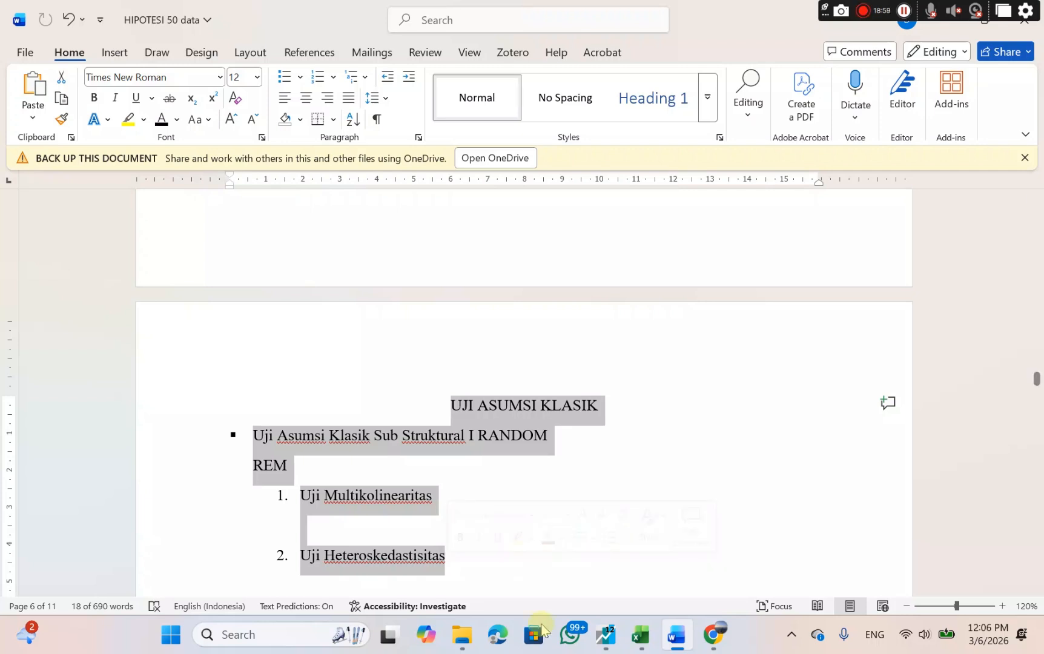
pyautogui.click(715, 646)
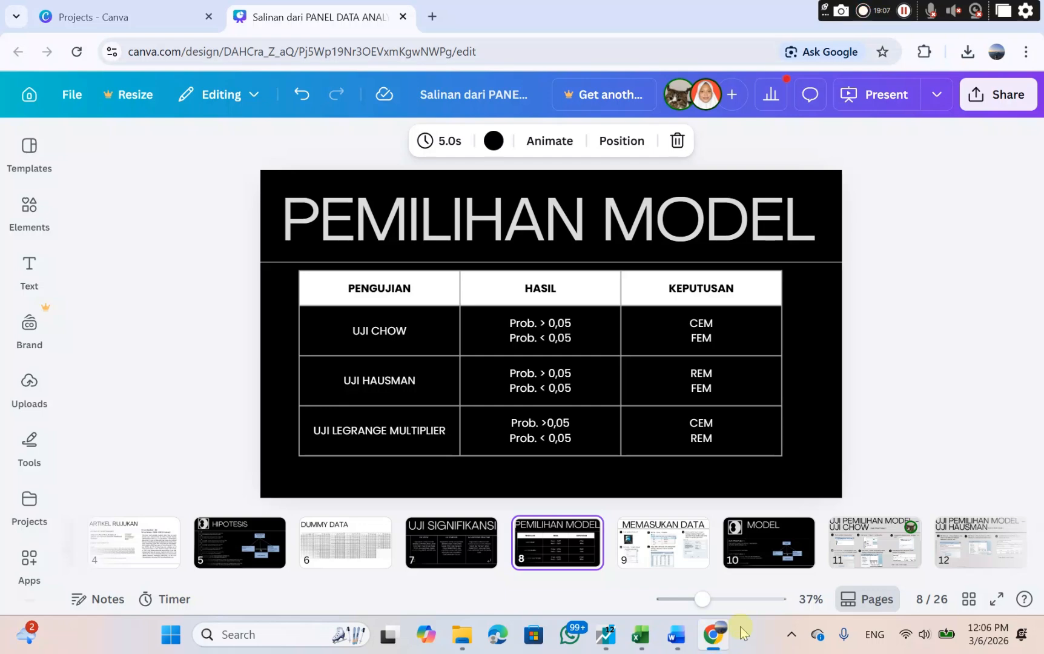
pyautogui.moveTo(914, 548); pyautogui.dragTo(844, 526)
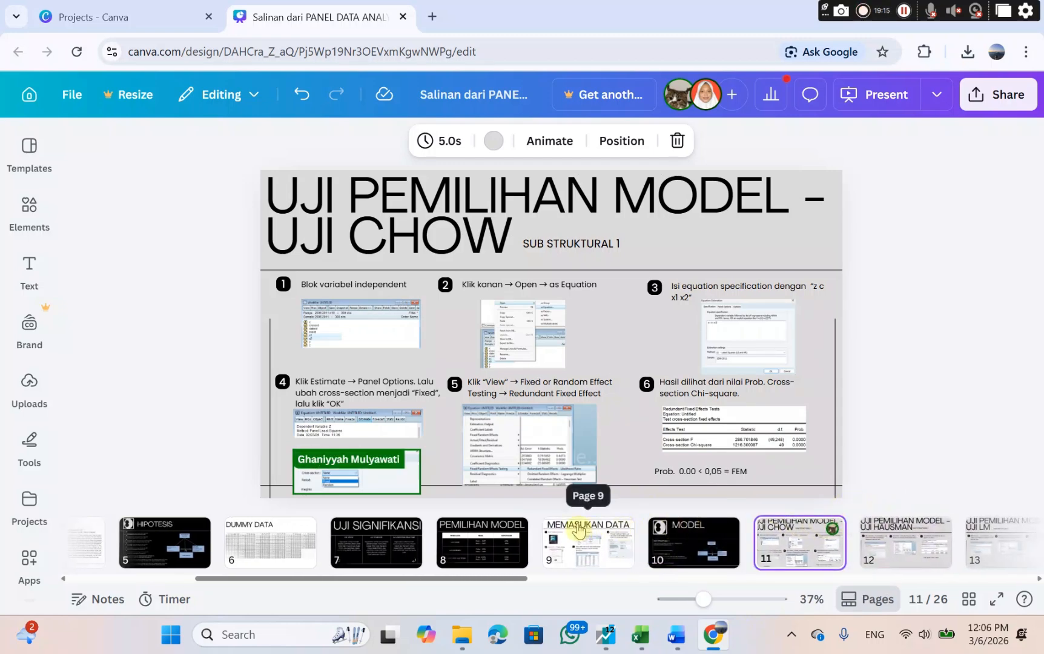
pyautogui.press('Down')
pyautogui.press('Down')
pyautogui.press('Down')
pyautogui.press('Down')
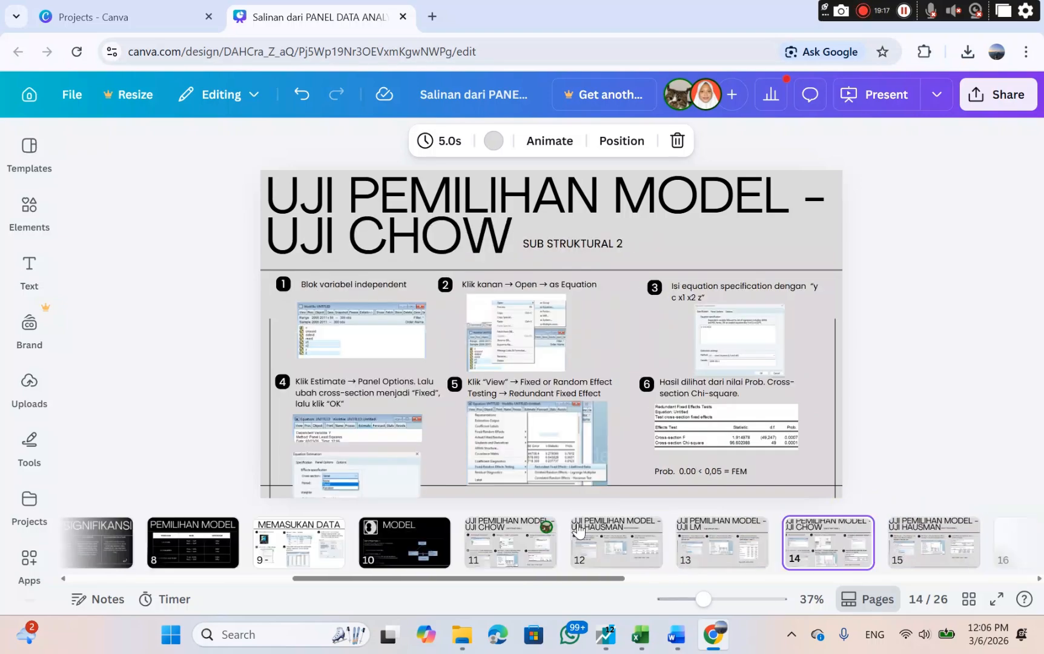
pyautogui.press('Down')
pyautogui.press('Down')
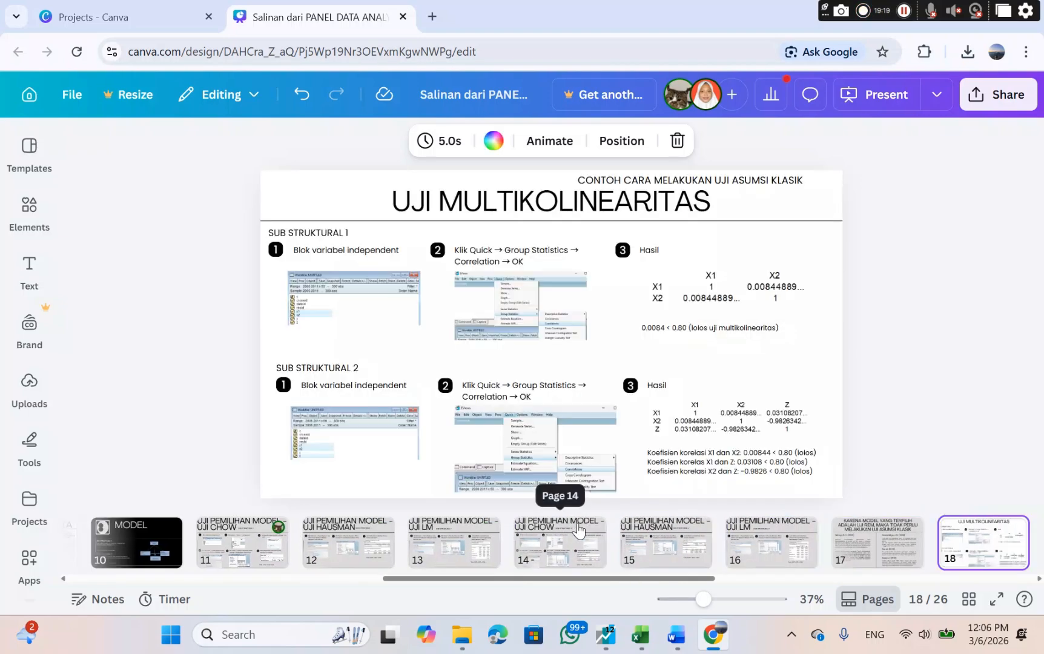
pyautogui.press('Up')
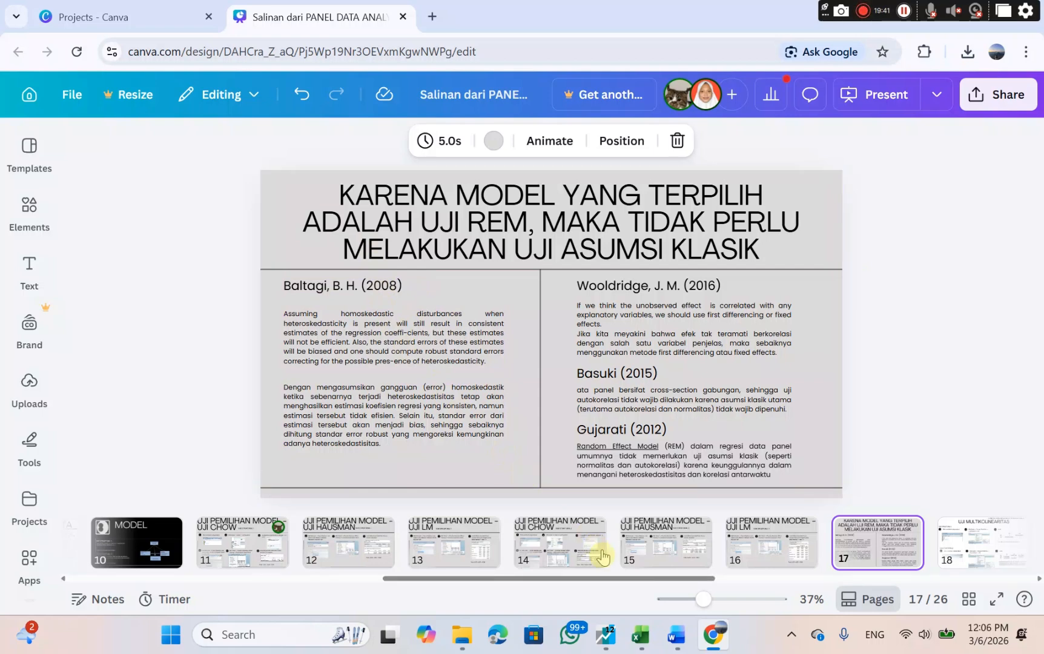
pyautogui.click(613, 643)
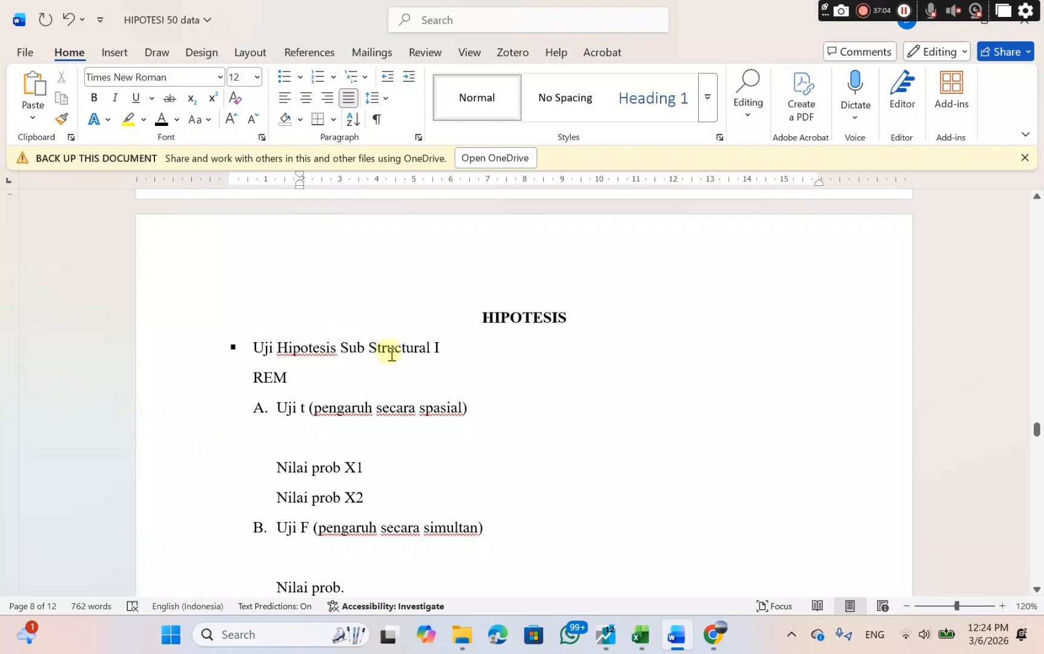
# Review the HIPOTESIS statements H1 to H3 and the Uji Hipotesis Sub Structural I outline covering Uji t, Uji F and R square.
pyautogui.moveTo(481, 316); pyautogui.dragTo(581, 322)
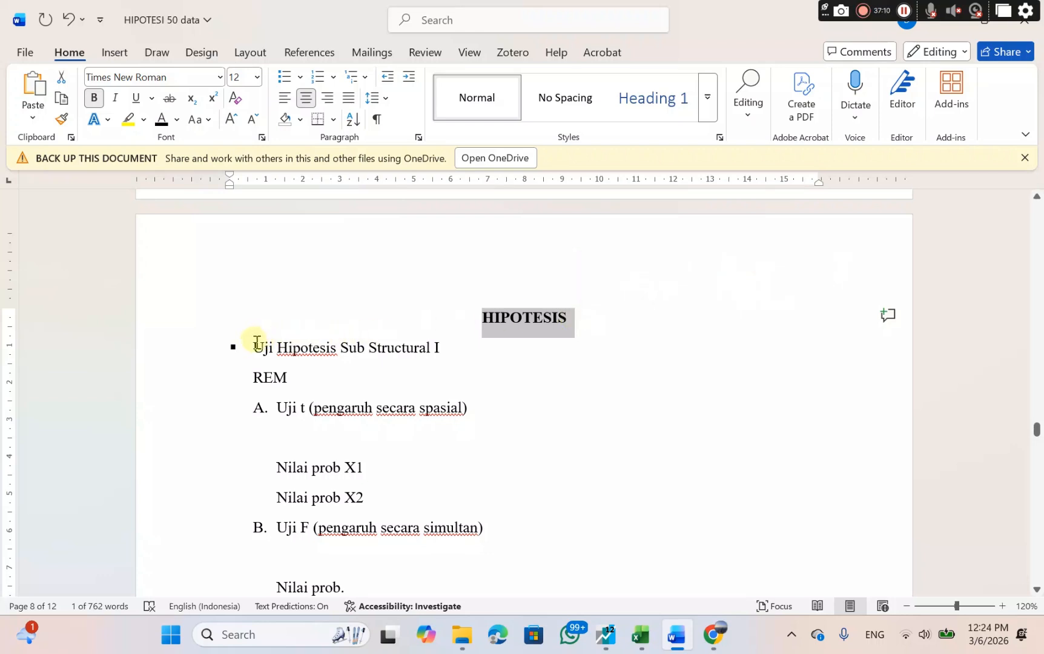
pyautogui.moveTo(257, 343); pyautogui.dragTo(478, 362)
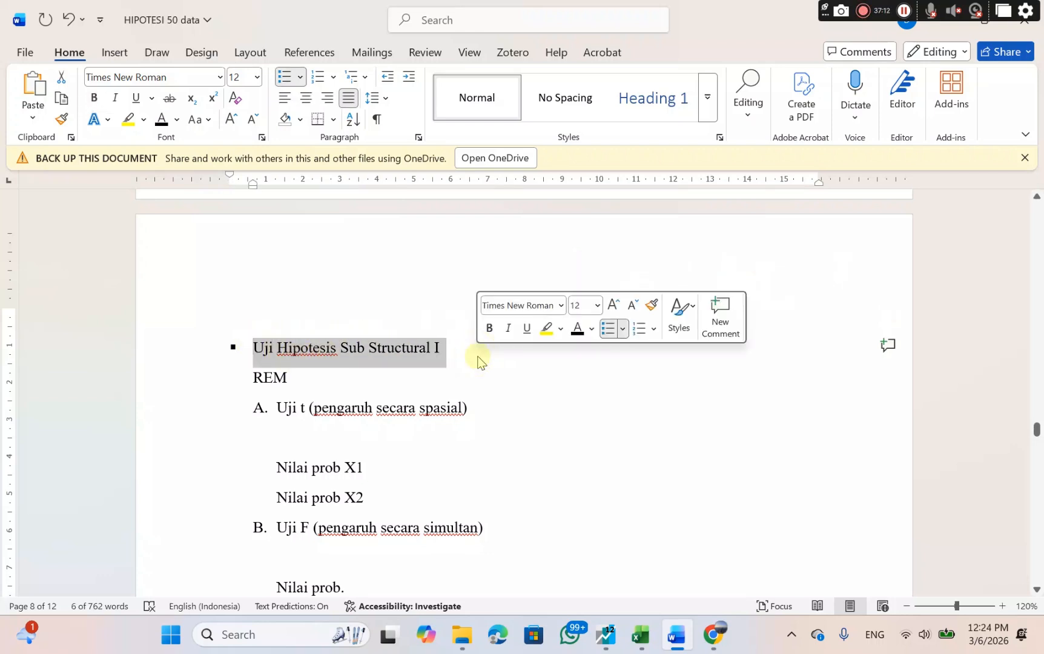
pyautogui.click(496, 377)
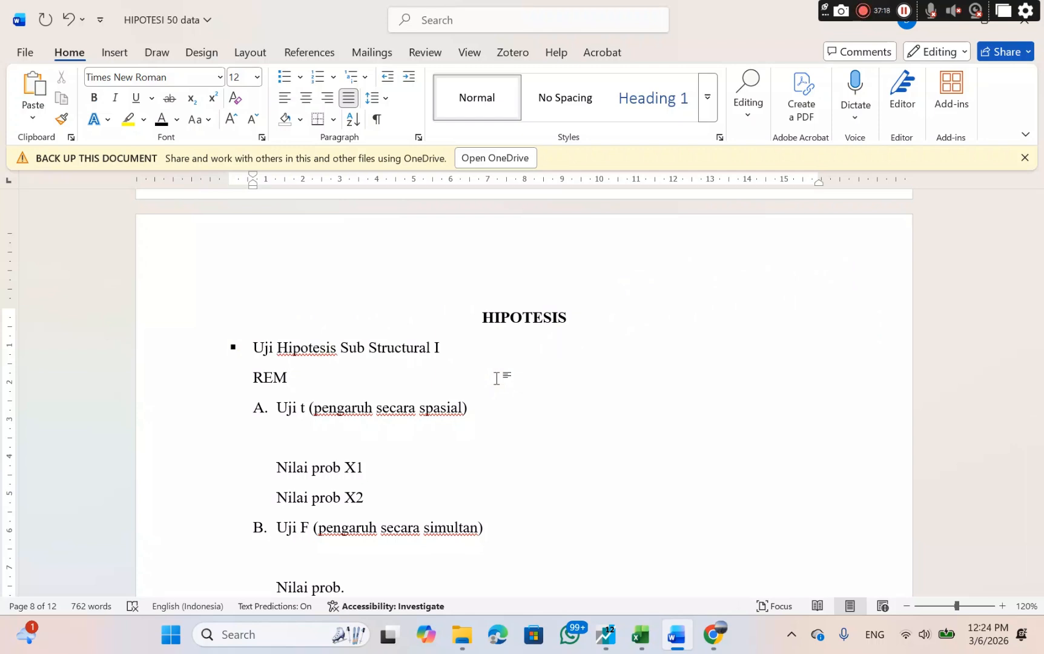
pyautogui.scroll(-20, 496, 378)
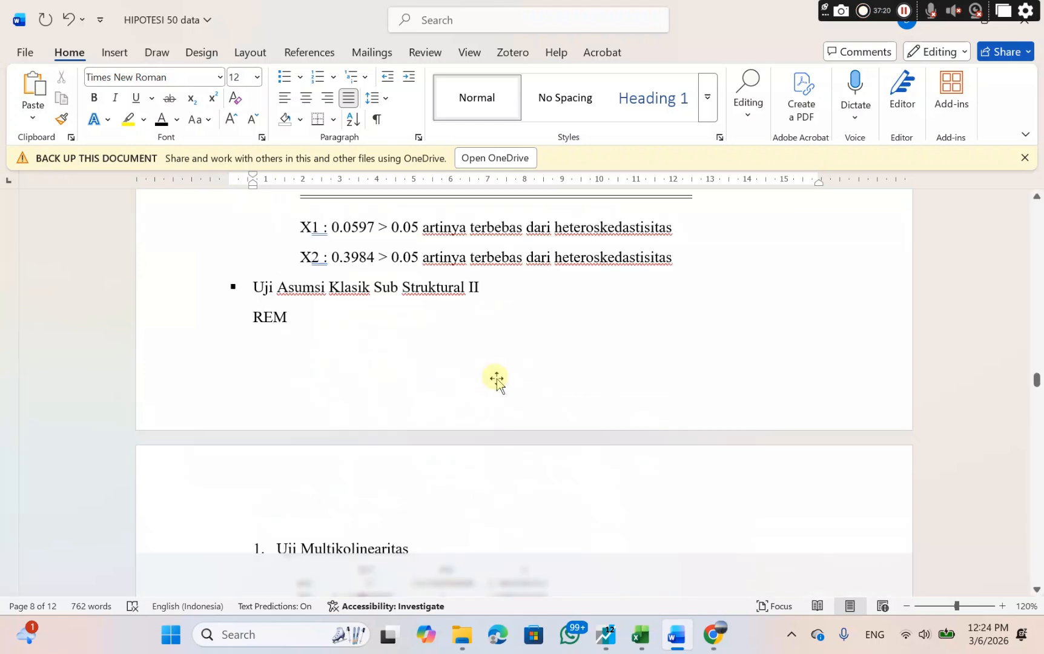
pyautogui.scroll(15, 497, 379)
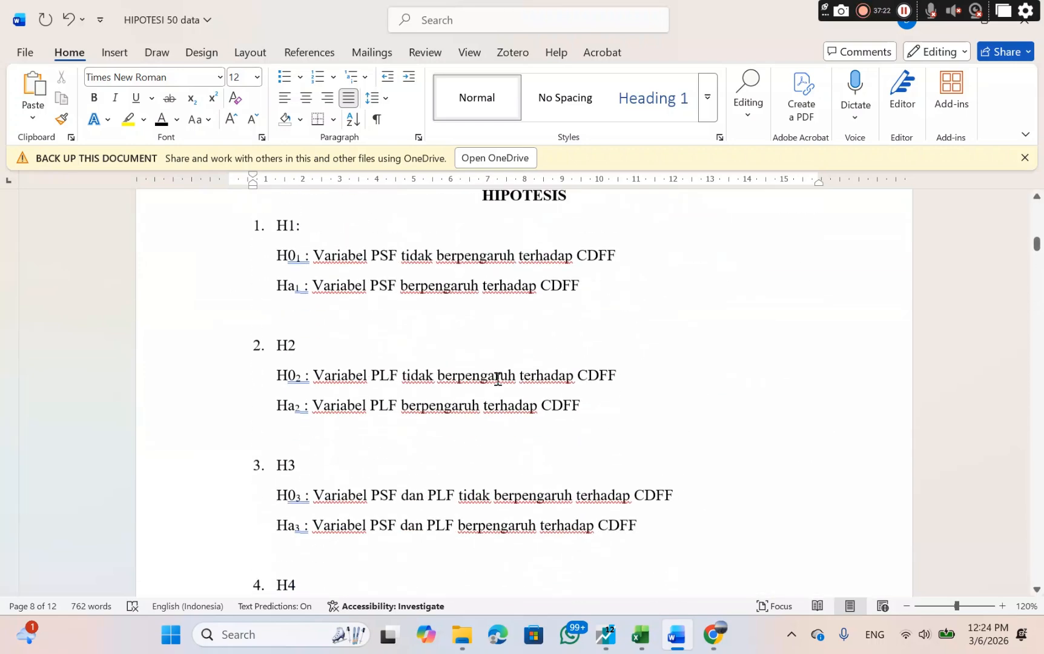
pyautogui.scroll(-5, 498, 378)
pyautogui.scroll(-3, 497, 379)
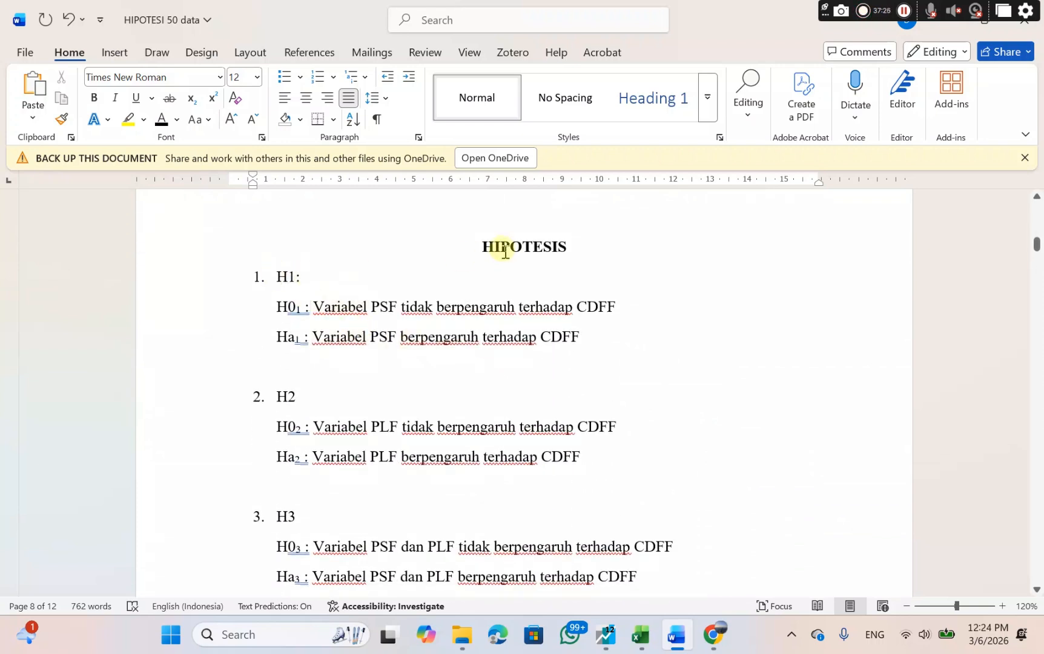
pyautogui.moveTo(482, 242); pyautogui.dragTo(662, 578)
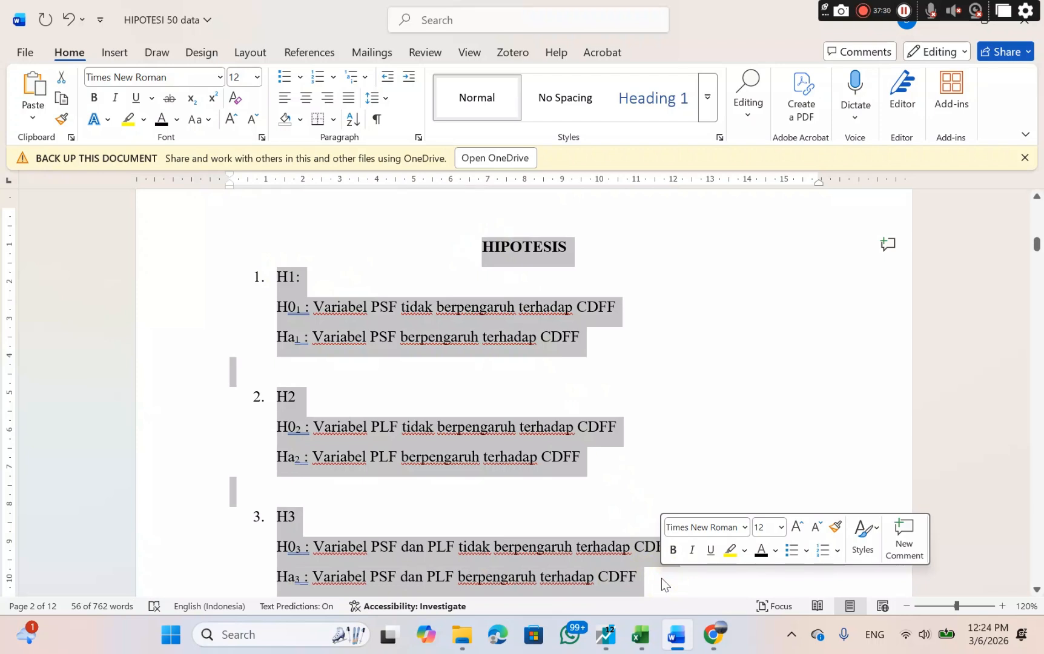
pyautogui.click(728, 414)
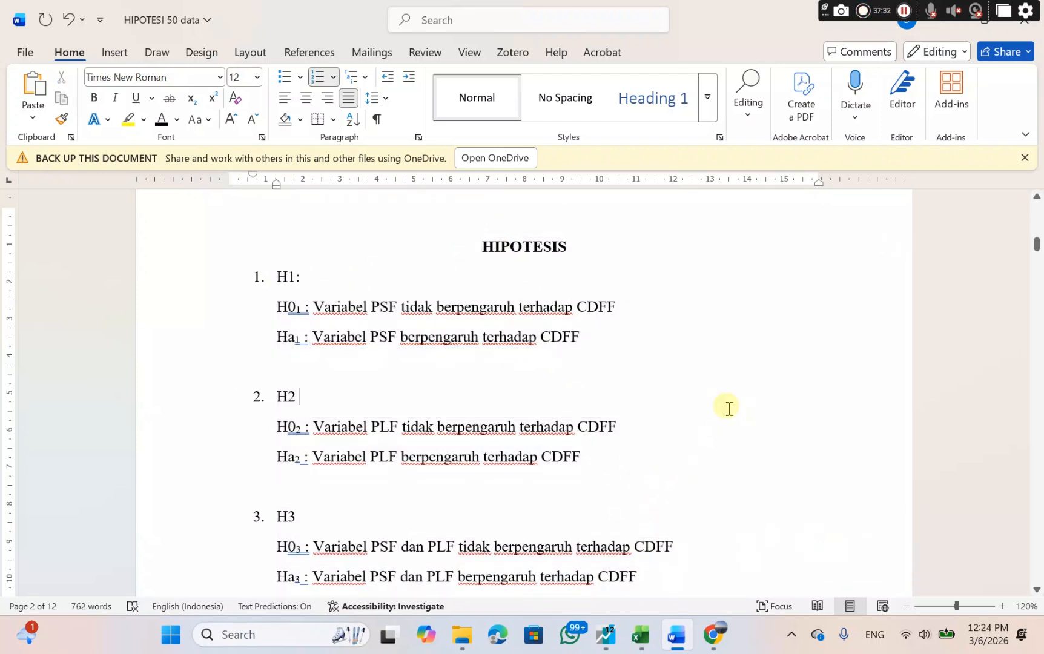
pyautogui.scroll(-20, 730, 409)
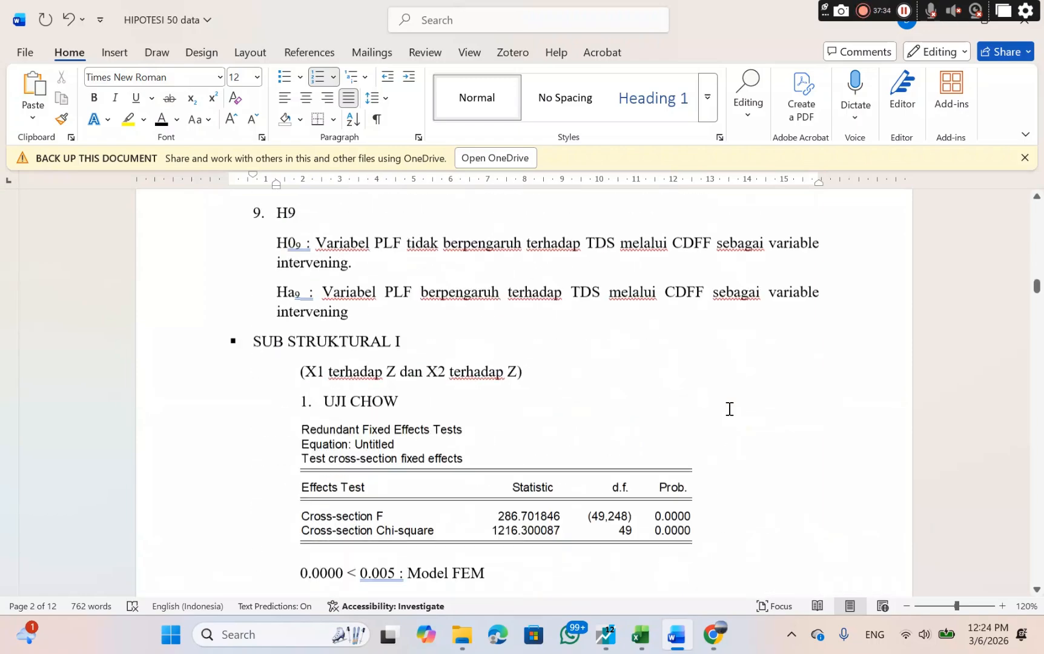
pyautogui.scroll(-20, 730, 409)
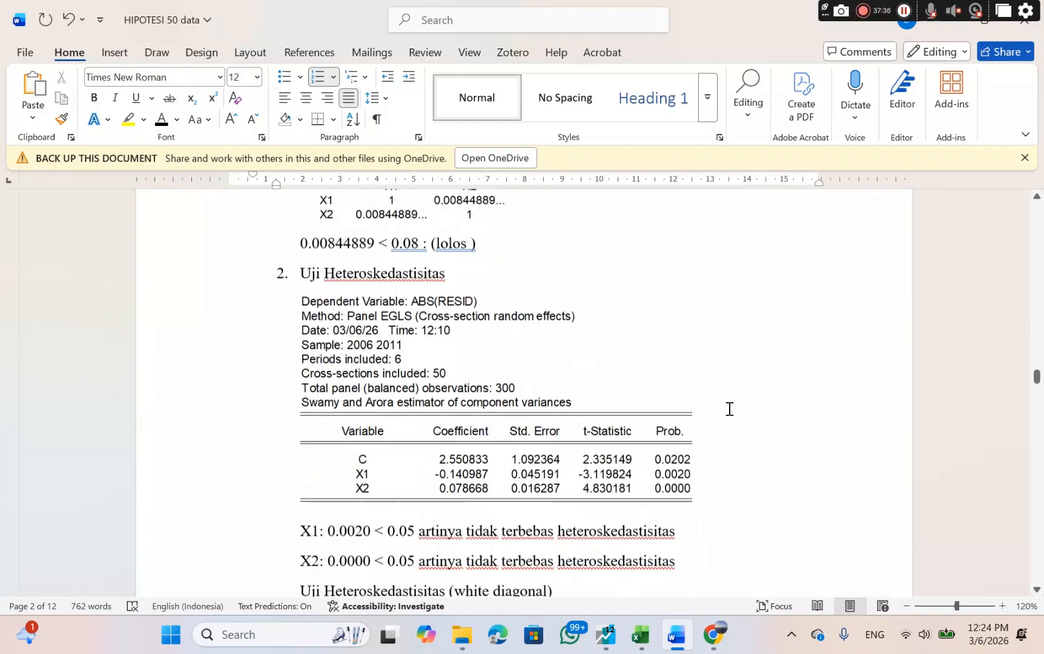
pyautogui.scroll(-10, 730, 409)
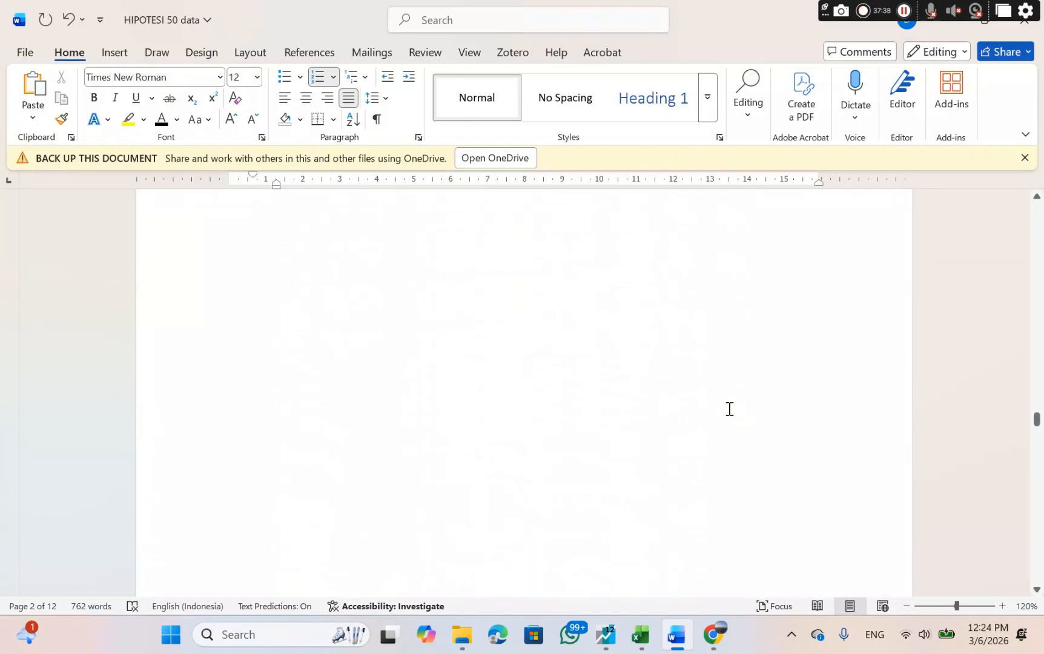
pyautogui.scroll(1, 730, 409)
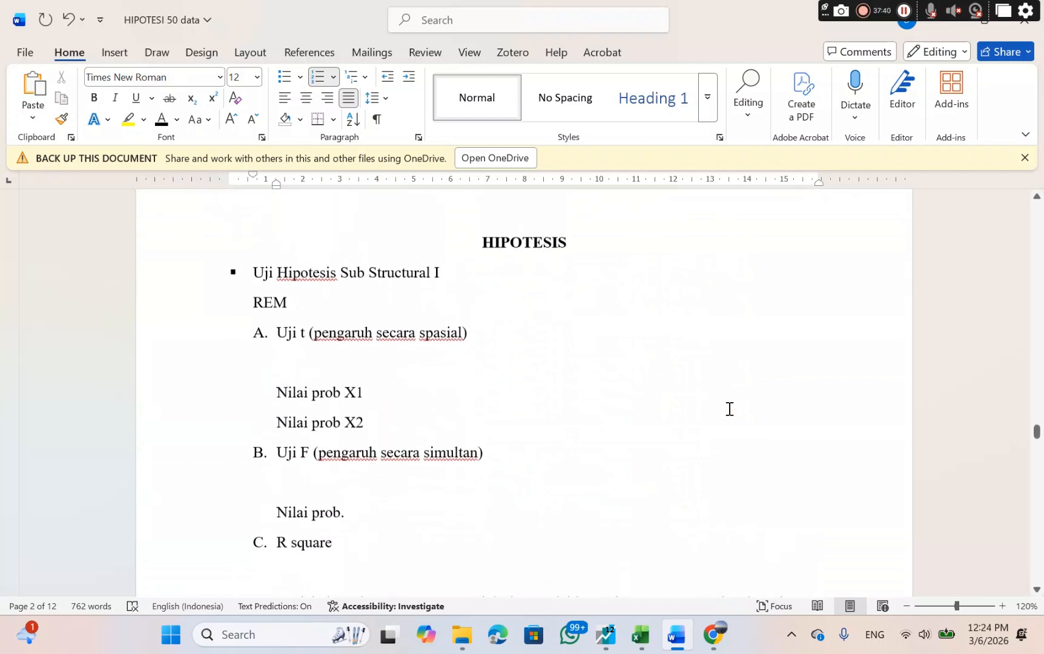
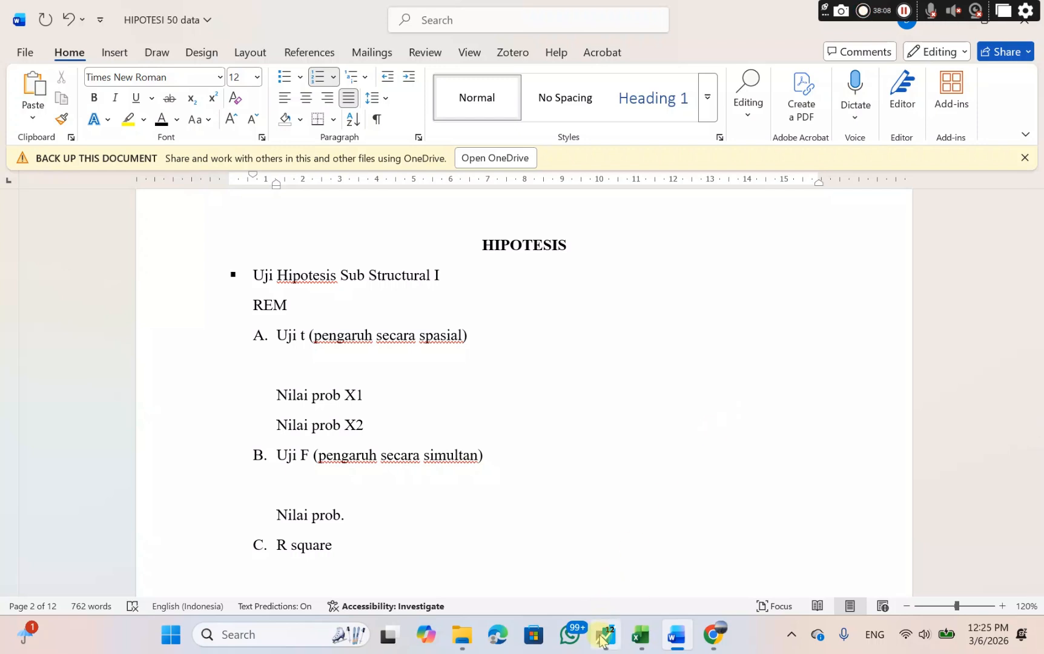
# Switch to EViews and delete the untitled ABS(RESID) equation.
pyautogui.moveTo(606, 633)
pyautogui.click(587, 600)
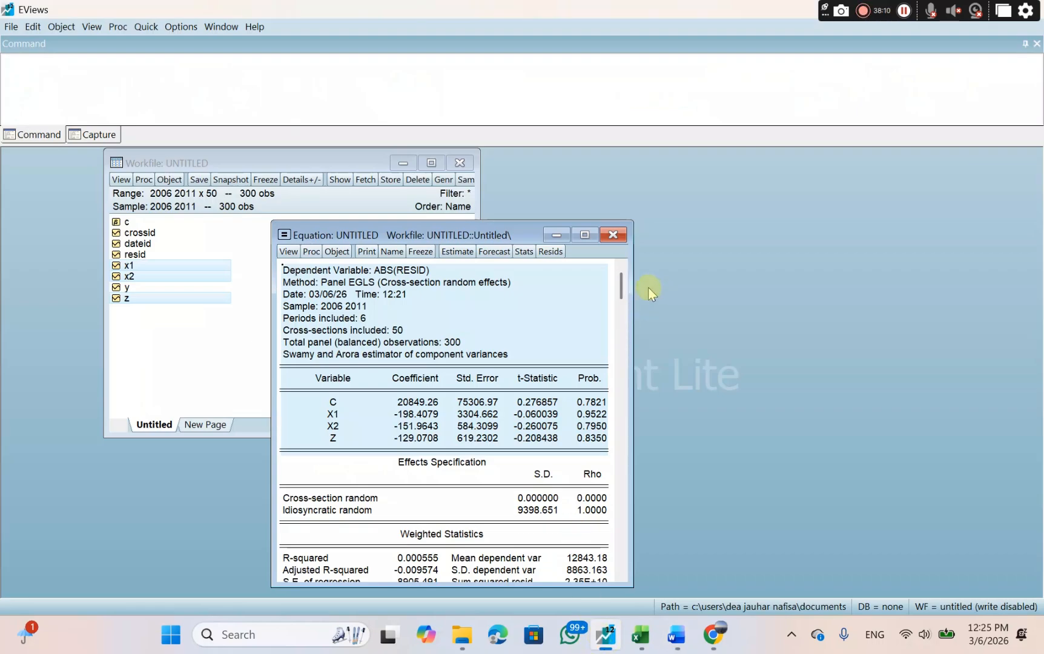
pyautogui.click(607, 234)
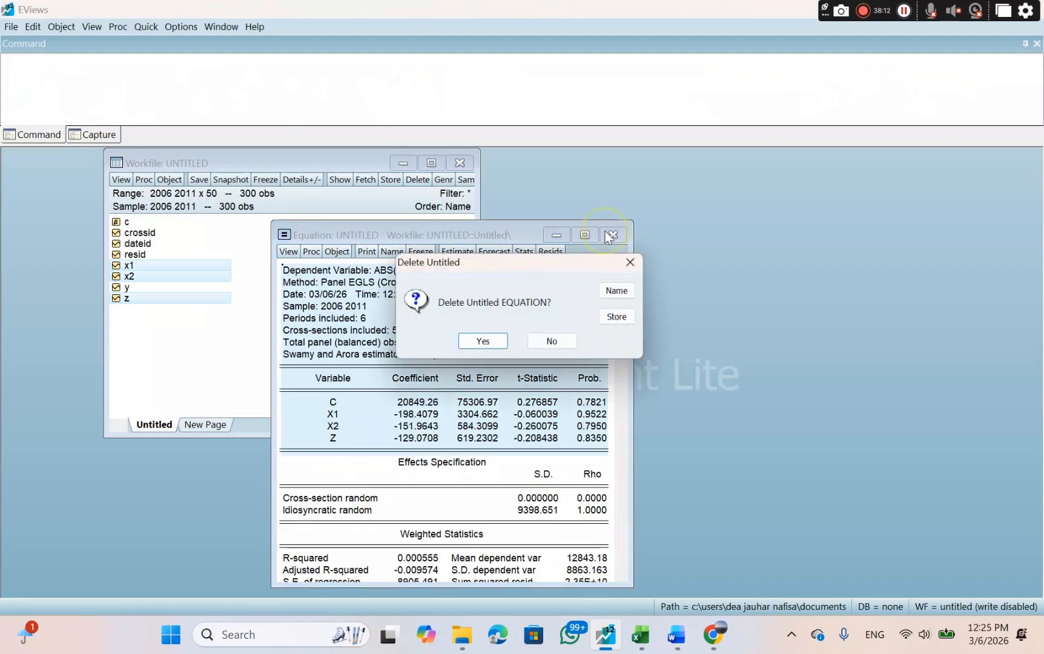
pyautogui.click(468, 344)
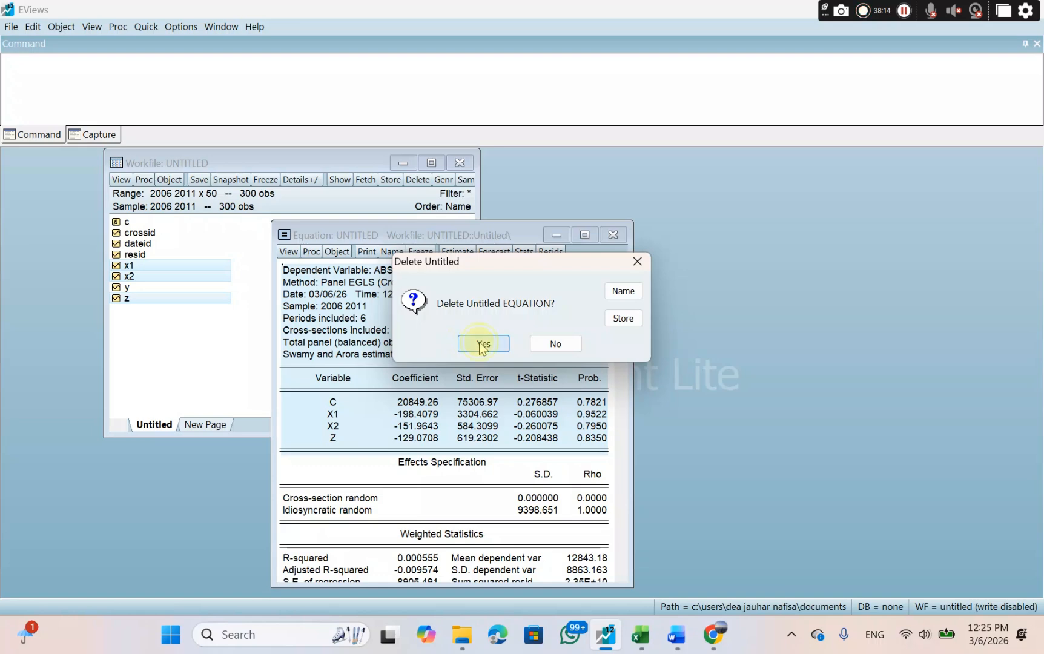
# Open series x1 and x2 as an equation and set its specification to "z c x1 x2".
pyautogui.click(132, 266)
pyautogui.keyDown('ctrl'); pyautogui.click(132, 278); pyautogui.keyUp('ctrl')
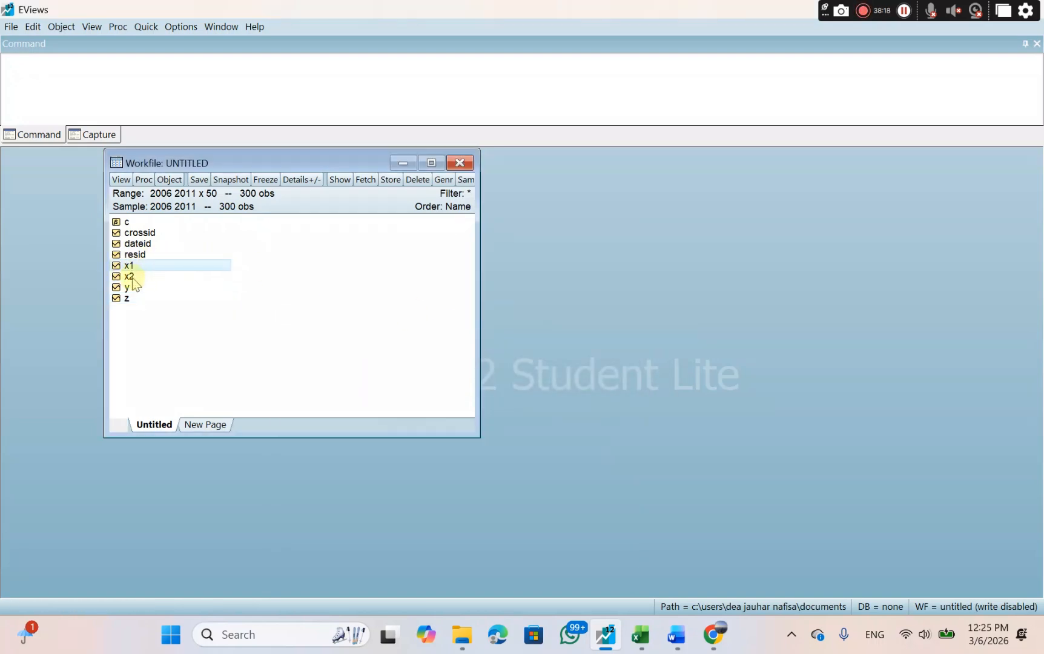
pyautogui.rightClick(190, 273)
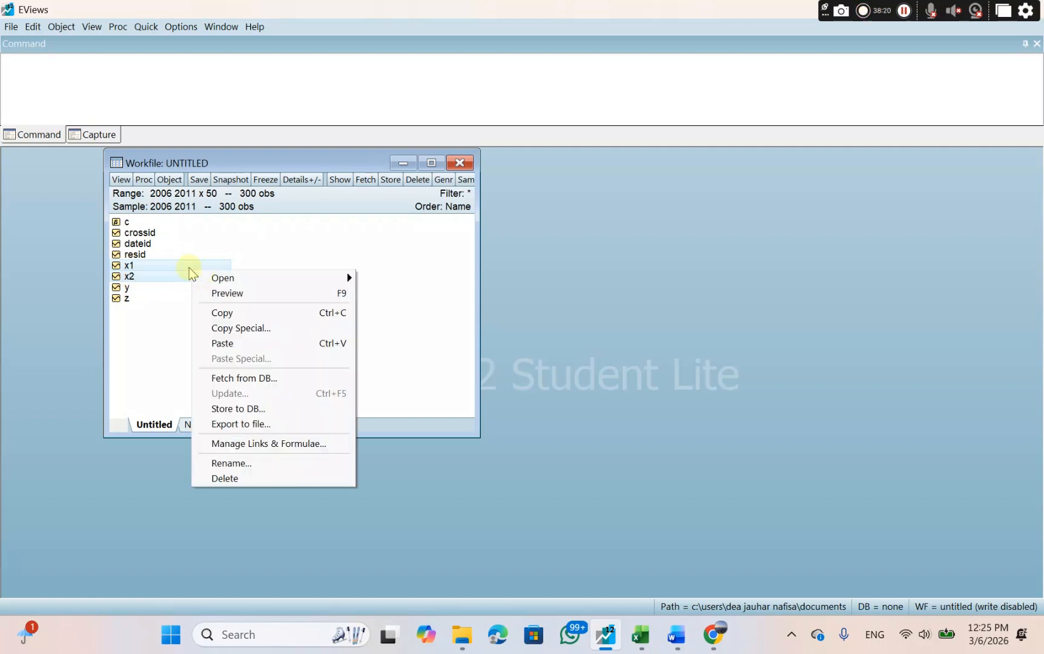
pyautogui.moveTo(230, 279)
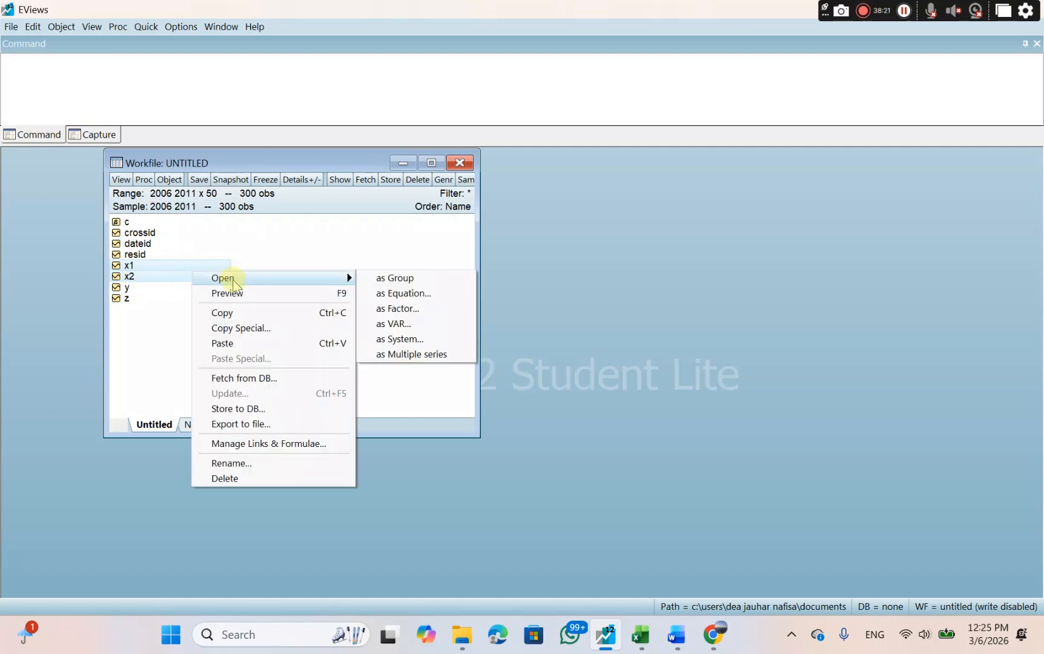
pyautogui.click(379, 294)
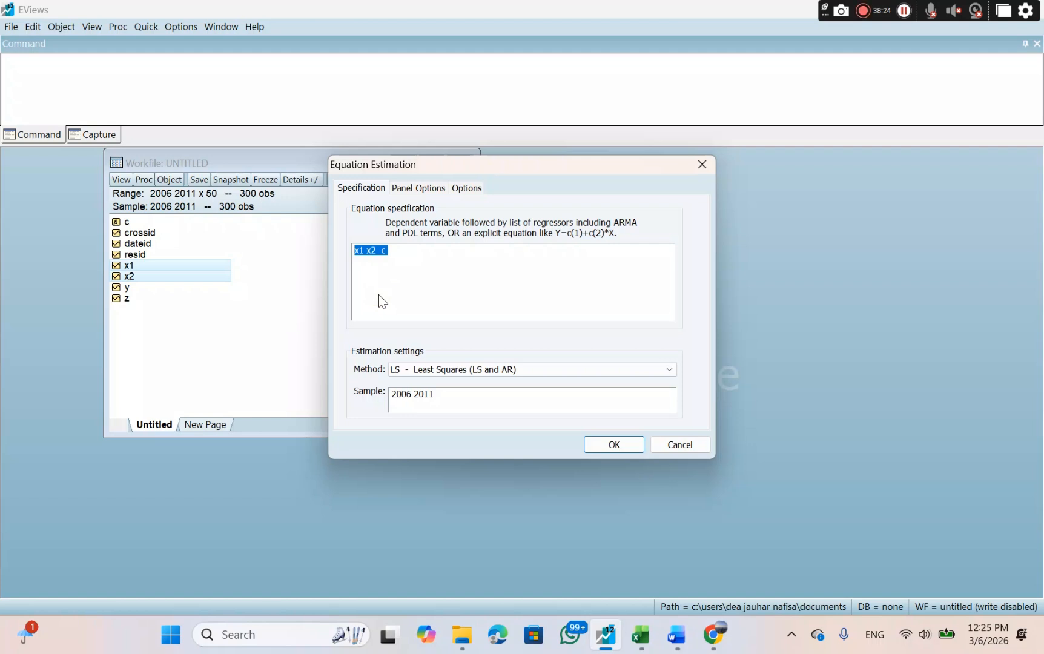
pyautogui.click(411, 262)
pyautogui.press('BackSpace')
pyautogui.press('Home')
pyautogui.write('z c')
# Set the cross-section effects to Random and estimate the equation.
pyautogui.click(429, 189)
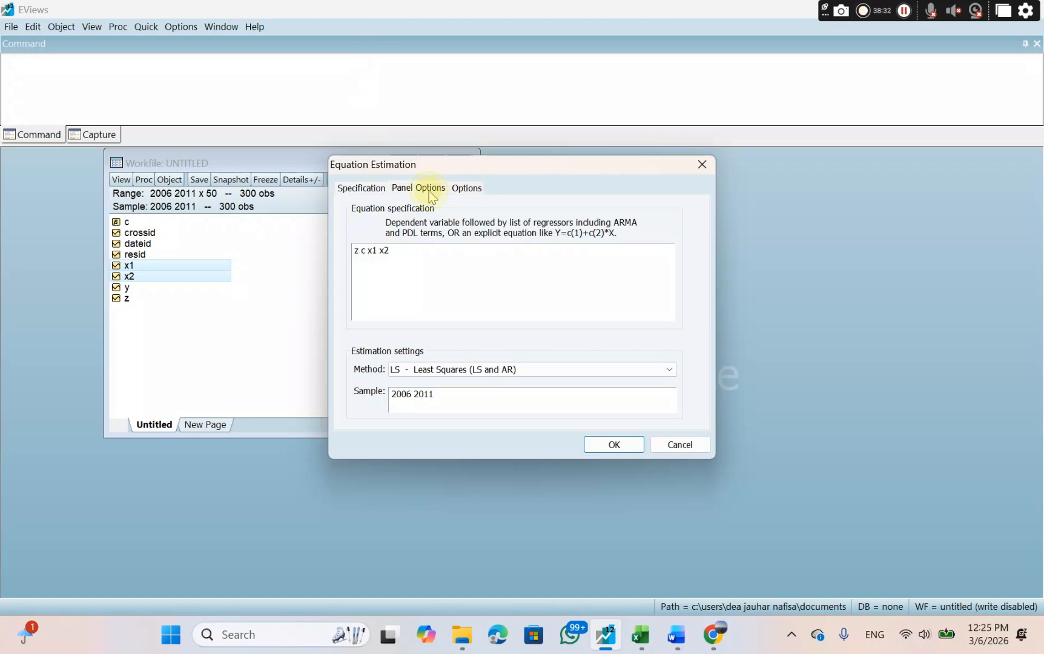
pyautogui.click(458, 228)
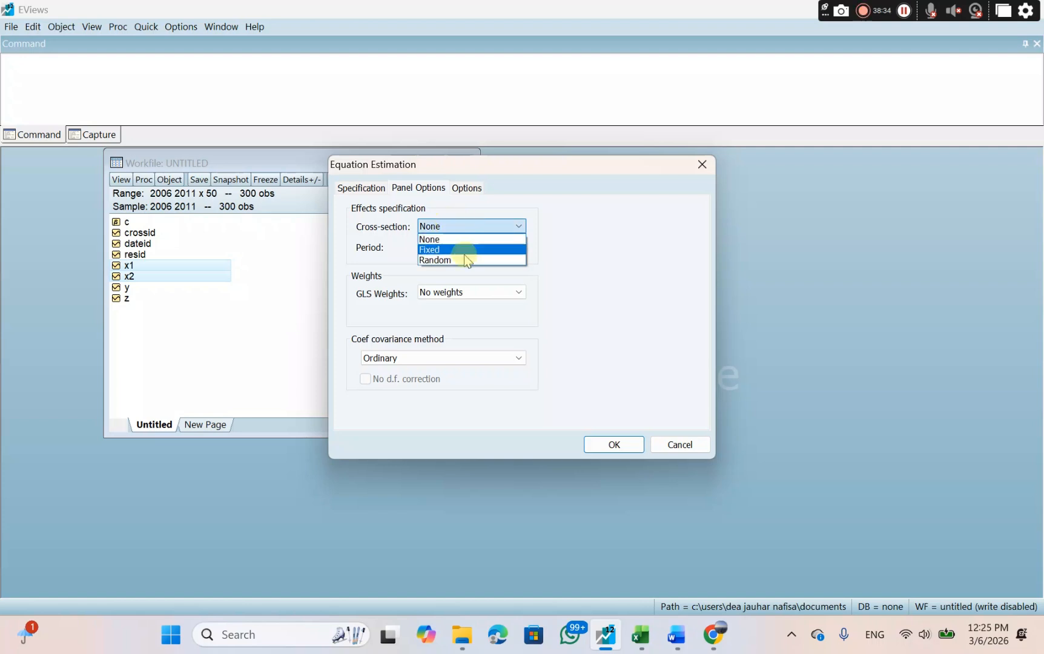
pyautogui.click(465, 261)
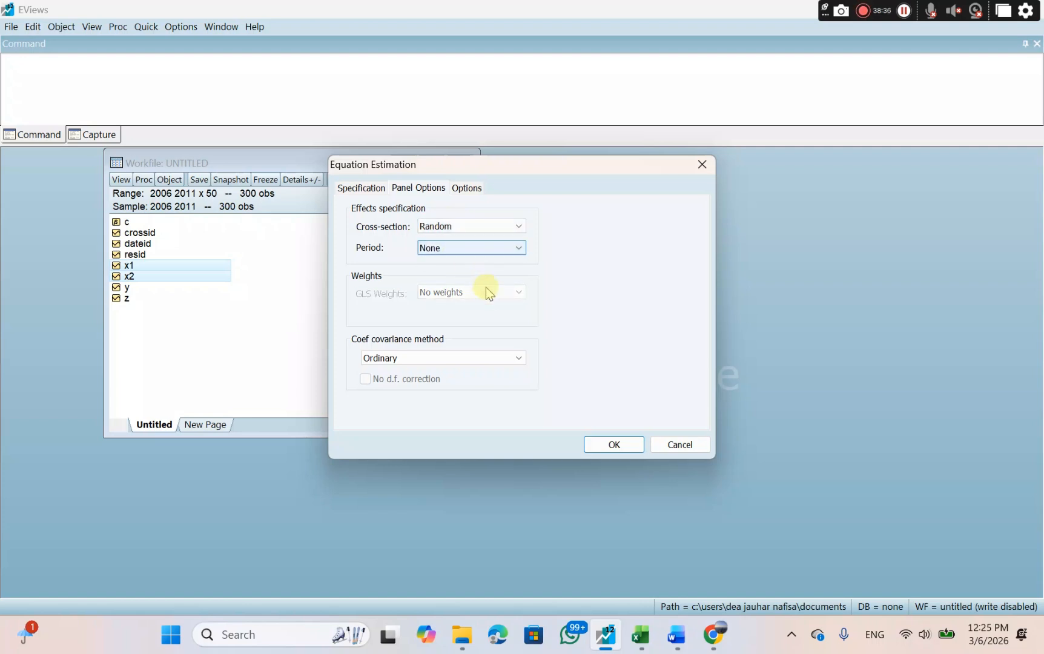
pyautogui.click(614, 445)
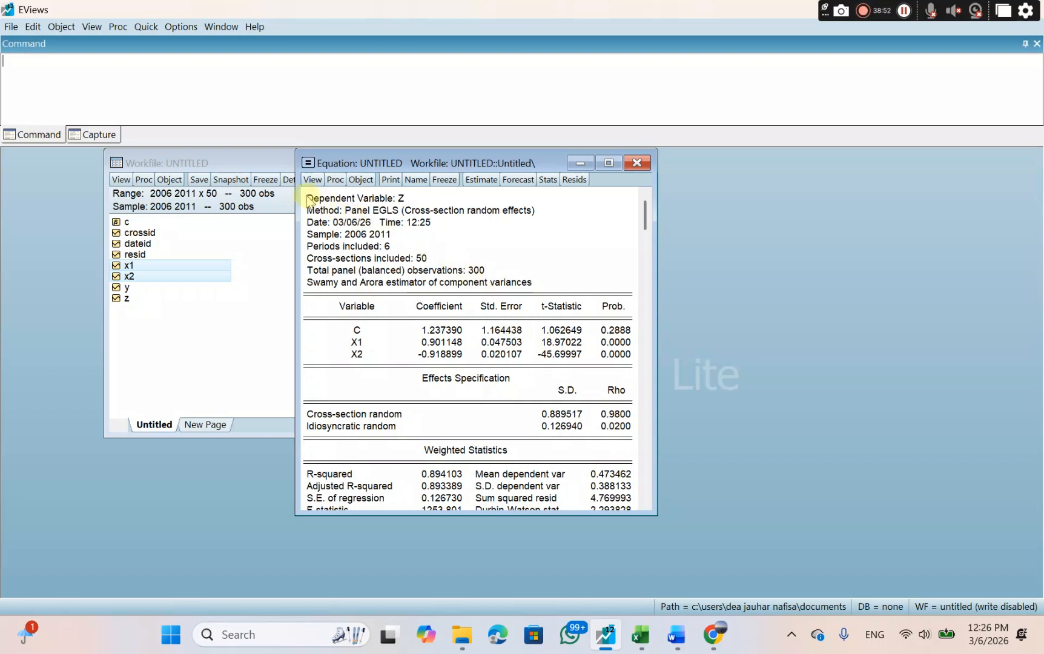
# Copy the estimation output from the Dependent Variable line through the X2 coefficient row, with numbers as displayed.
pyautogui.moveTo(309, 200); pyautogui.dragTo(619, 366)
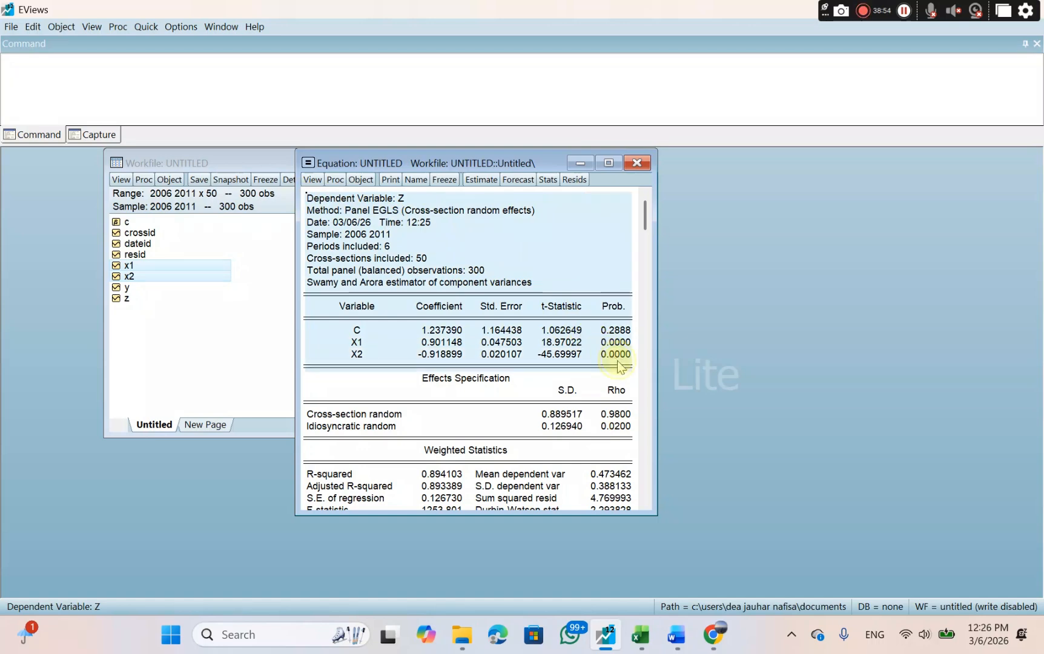
pyautogui.rightClick(618, 362)
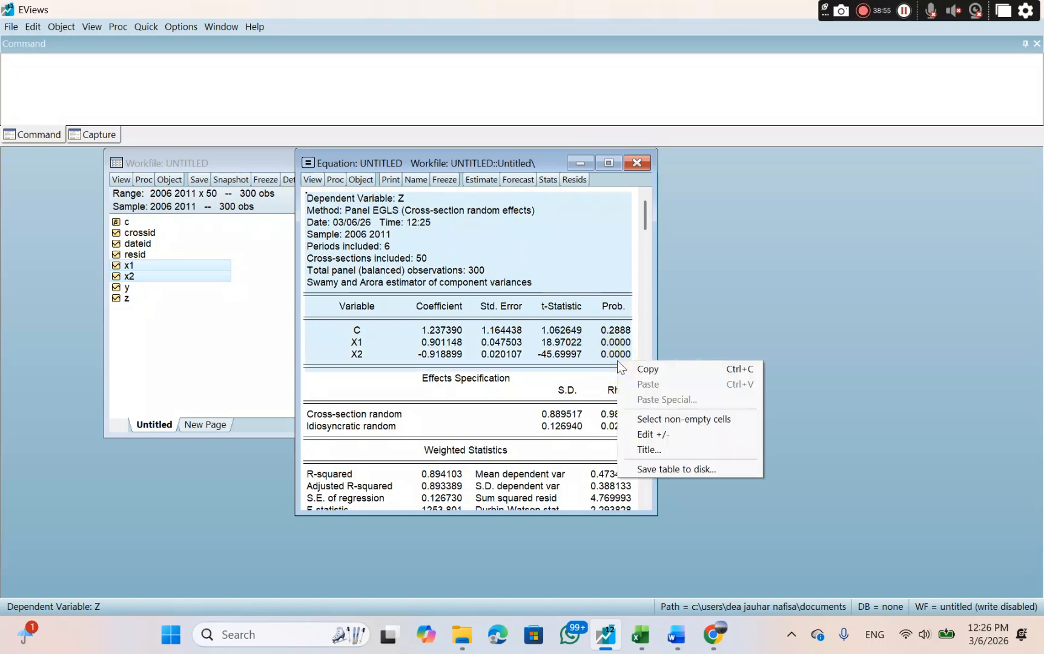
pyautogui.click(646, 375)
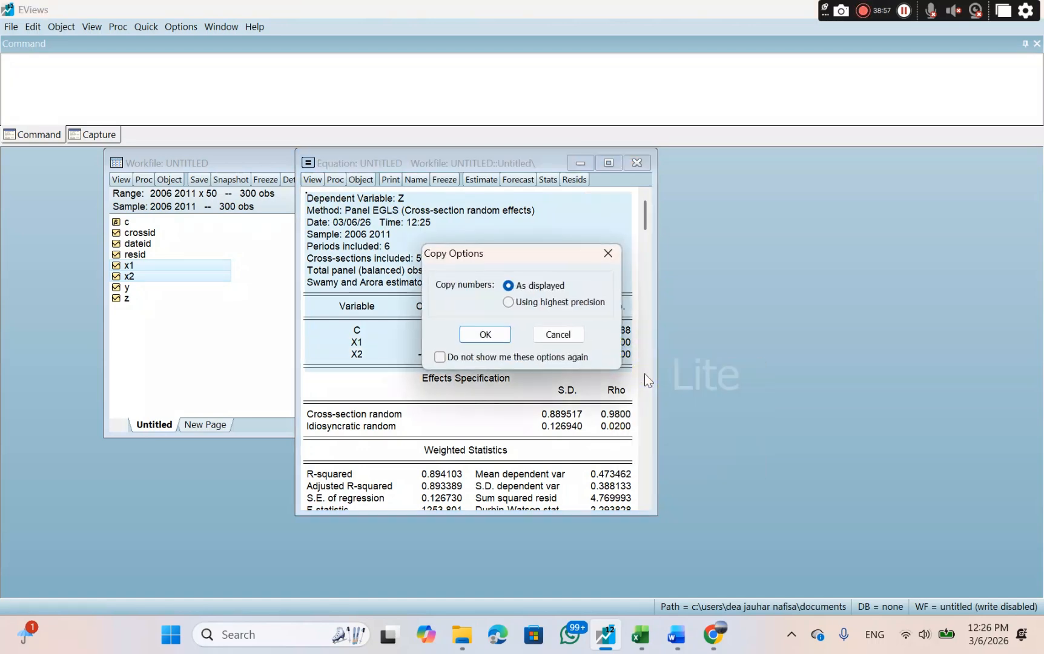
pyautogui.click(485, 334)
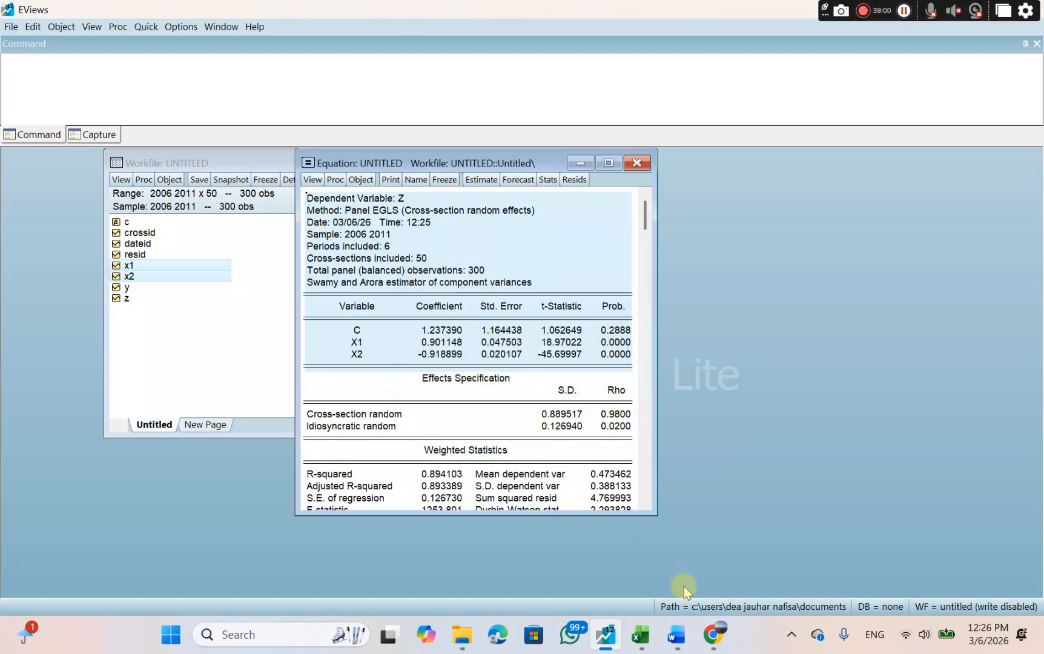
# Switch to Word and paste the copied regression output on the empty line beneath "Uji t (pengaruh secara spasial)".
pyautogui.click(676, 634)
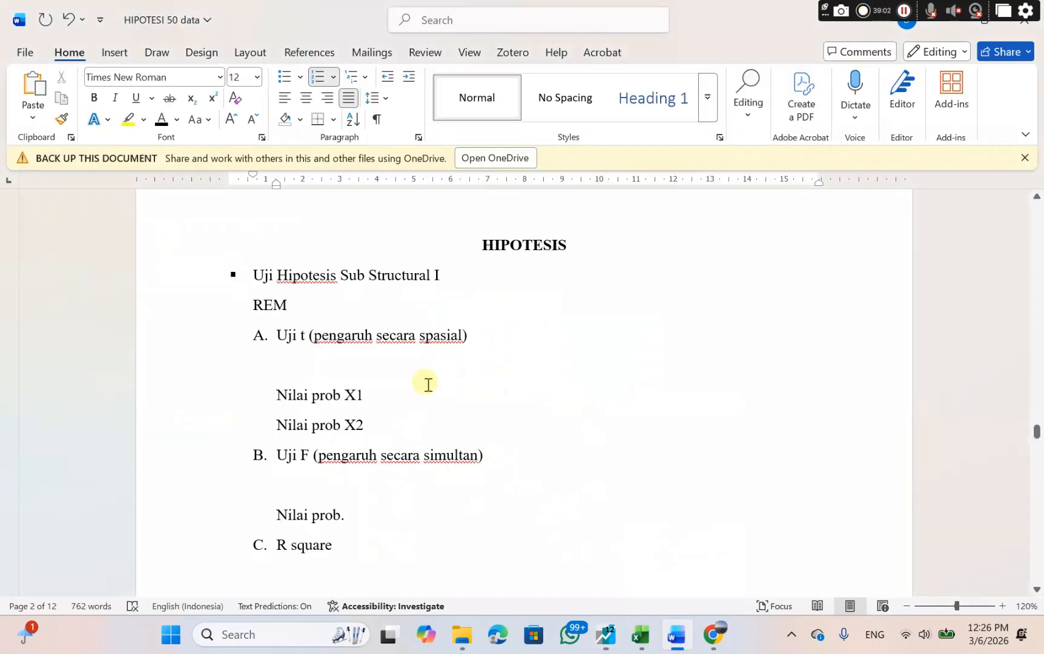
pyautogui.click(296, 353)
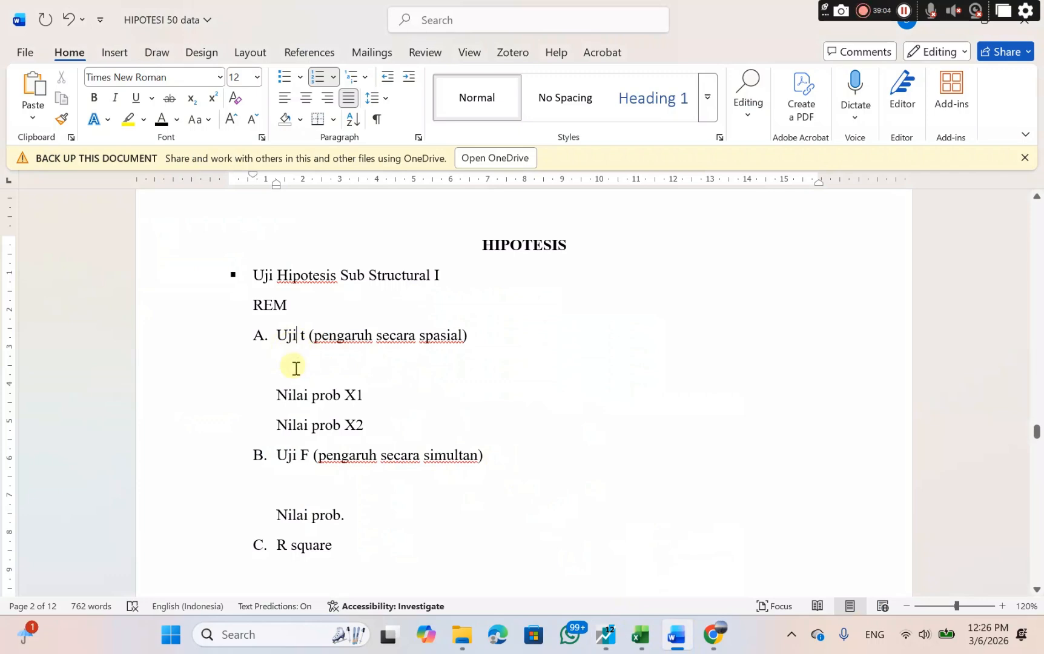
pyautogui.click(297, 367)
pyautogui.rightClick(296, 368)
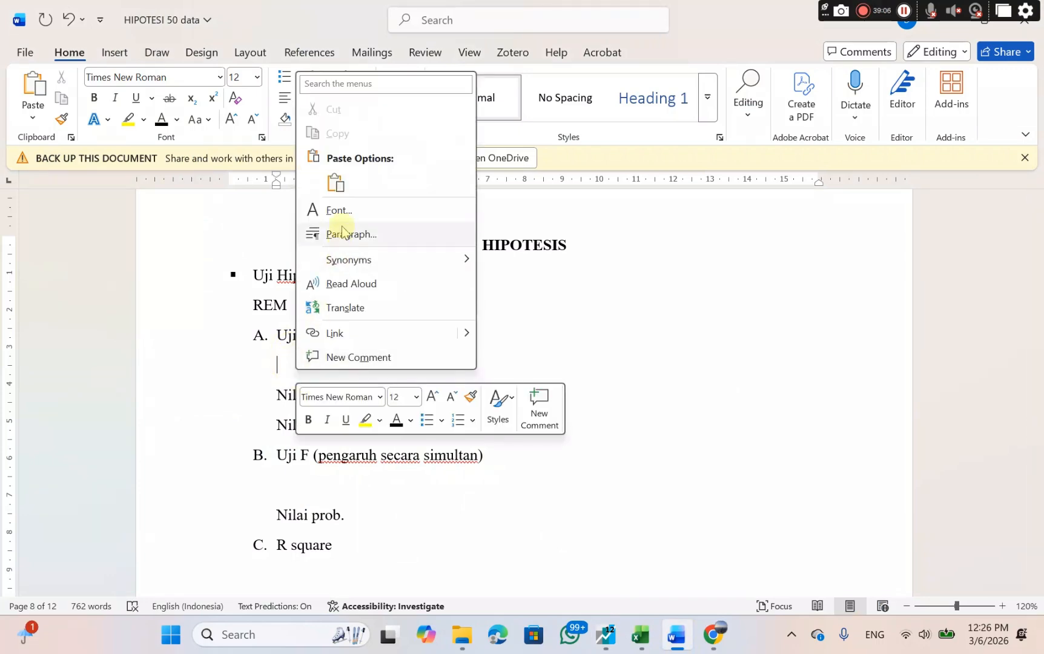
pyautogui.click(336, 183)
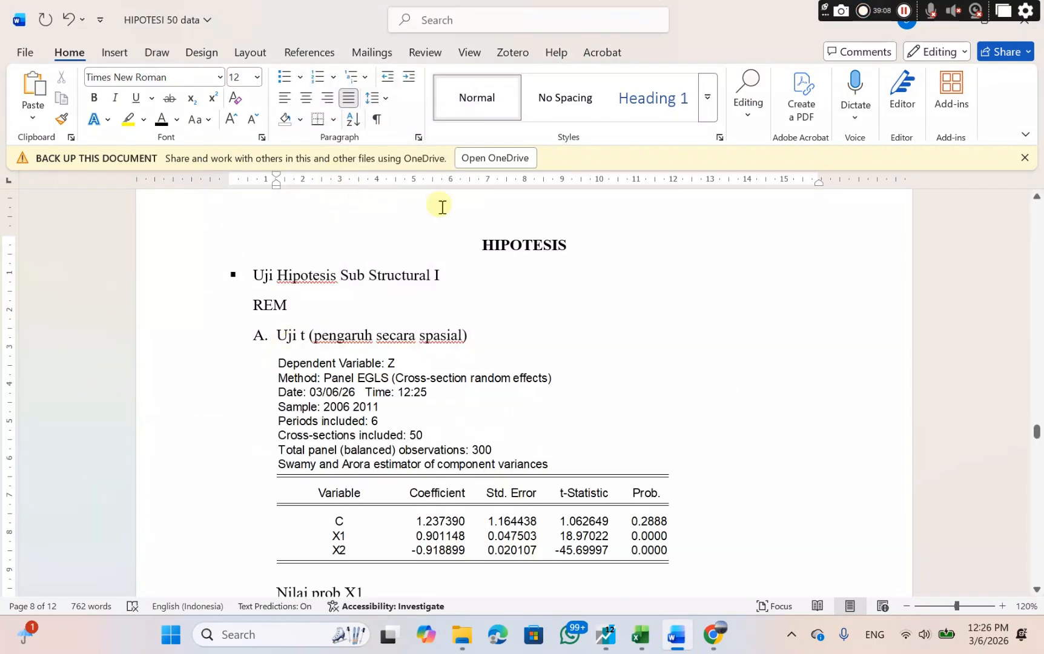
pyautogui.scroll(-4, 604, 247)
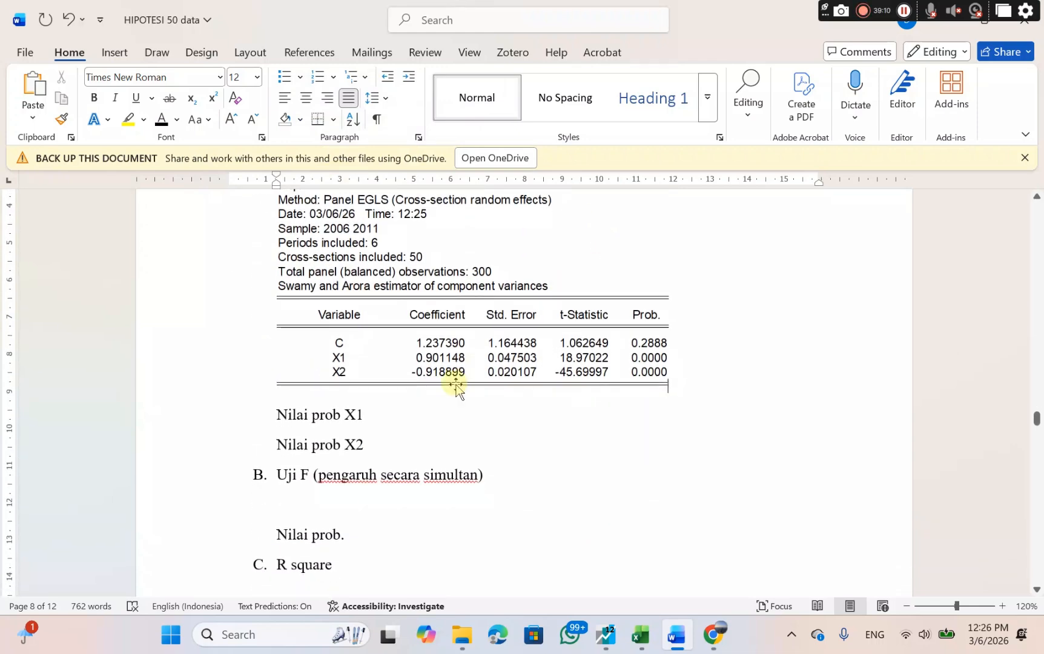
# Check the X1 probability in the pasted table and add "0.0000 < 0.05," to the "Nilai prob X1" line.
pyautogui.click(383, 412)
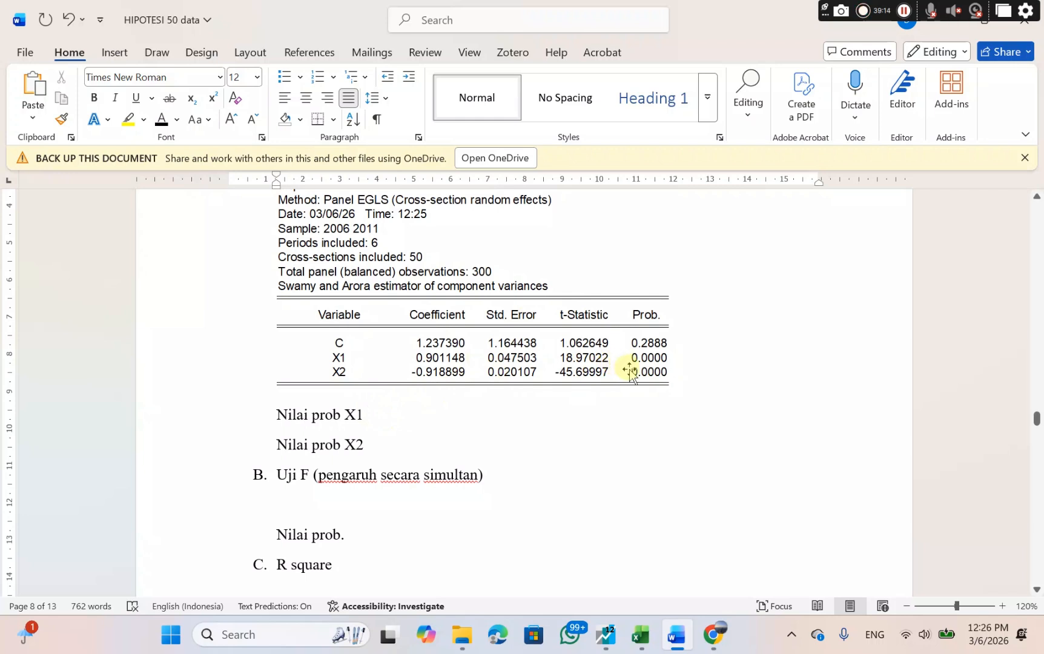
pyautogui.click(630, 358)
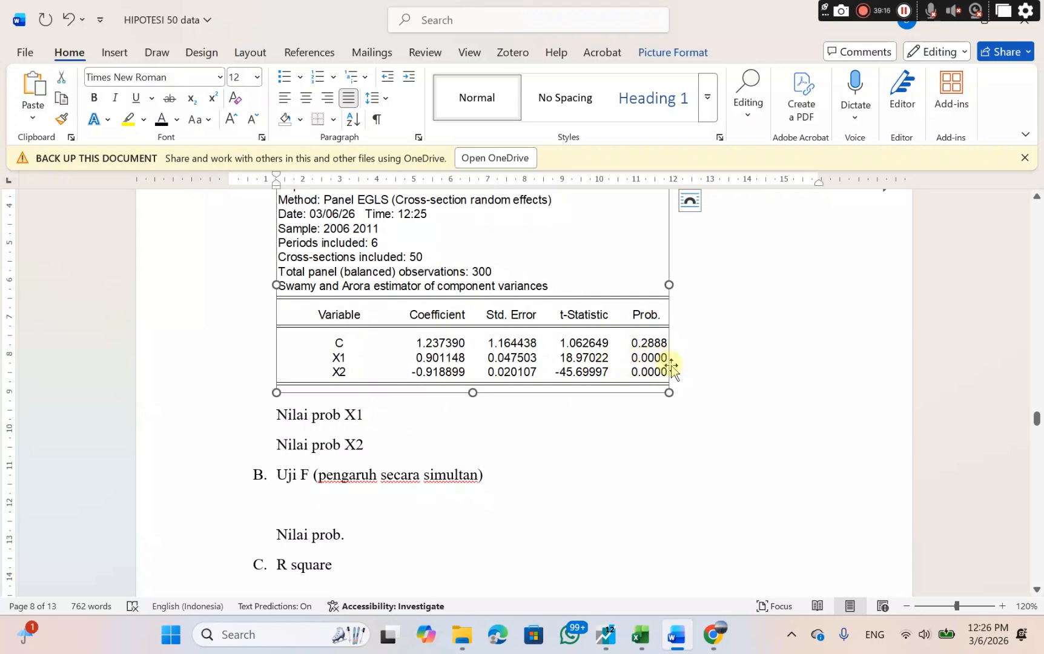
pyautogui.click(388, 413)
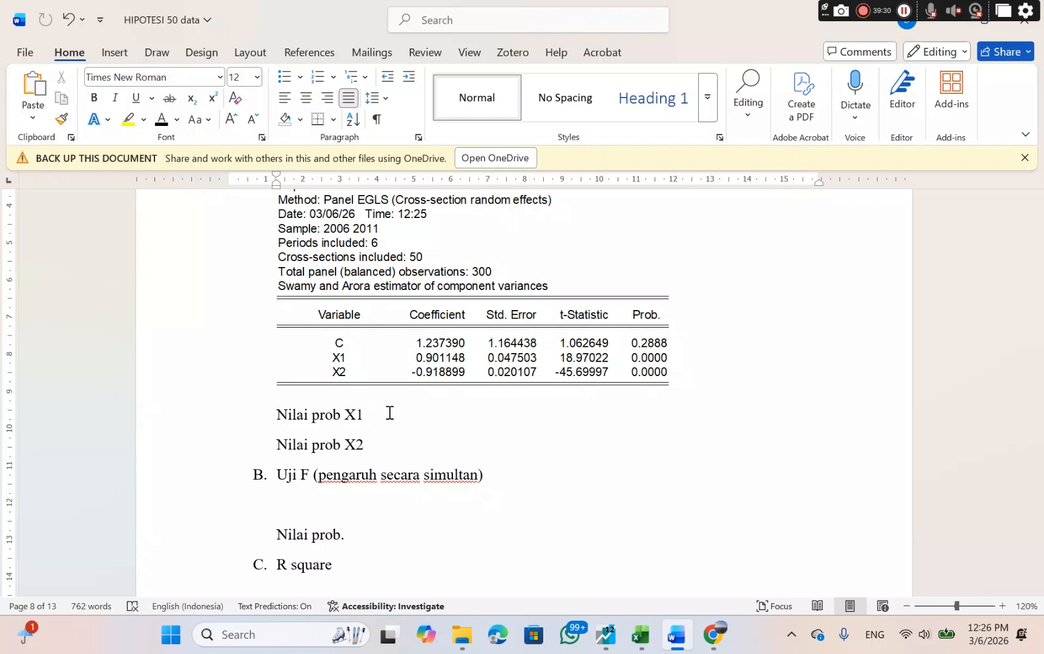
pyautogui.write('0.0000')
pyautogui.write('< 0.05,')
pyautogui.press('BackSpace')
pyautogui.write(', ')
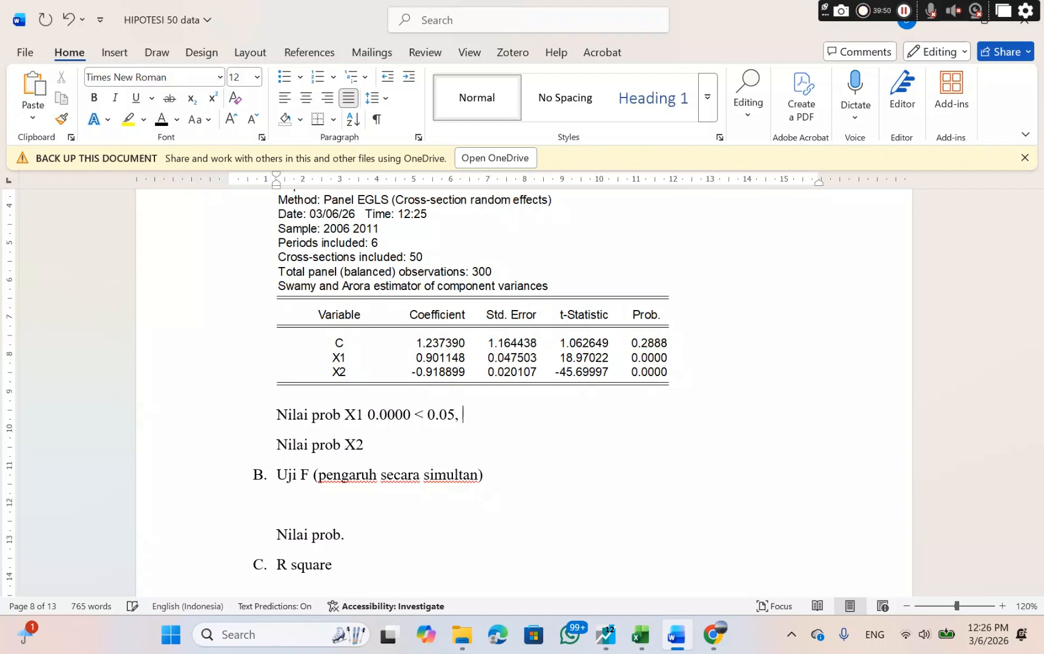
pyautogui.write('maka ')
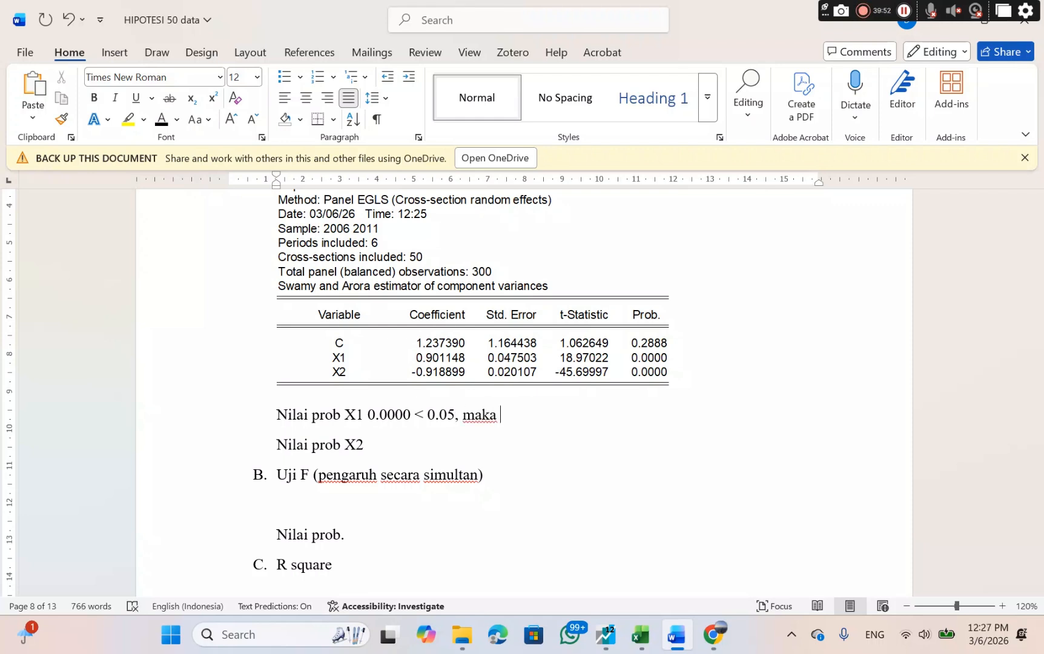
pyautogui.write('Ha diter')
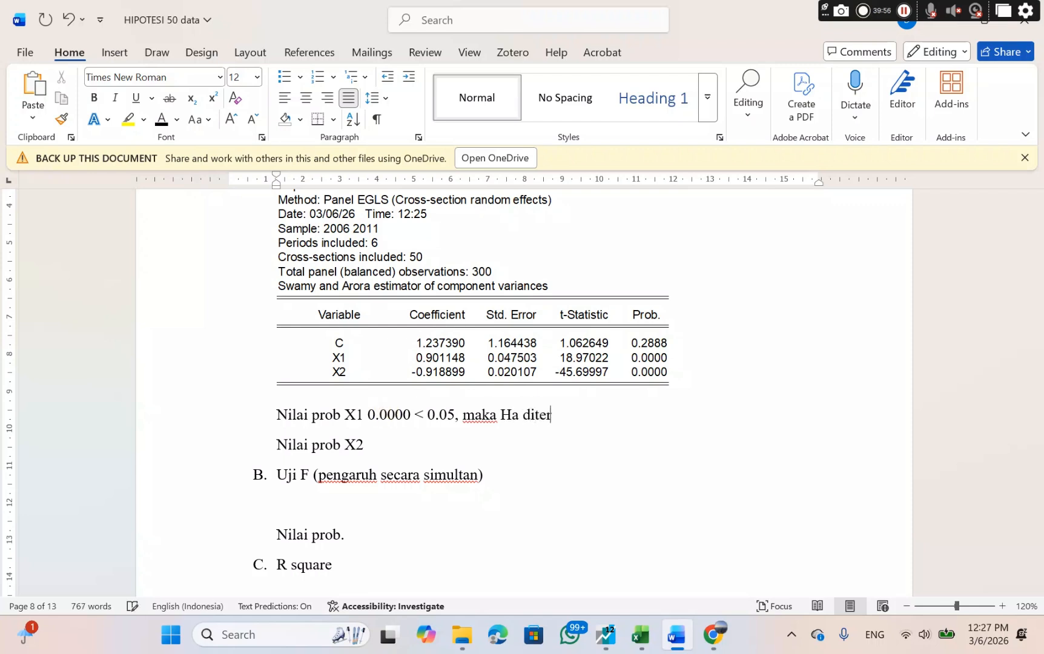
pyautogui.write('ima dan ')
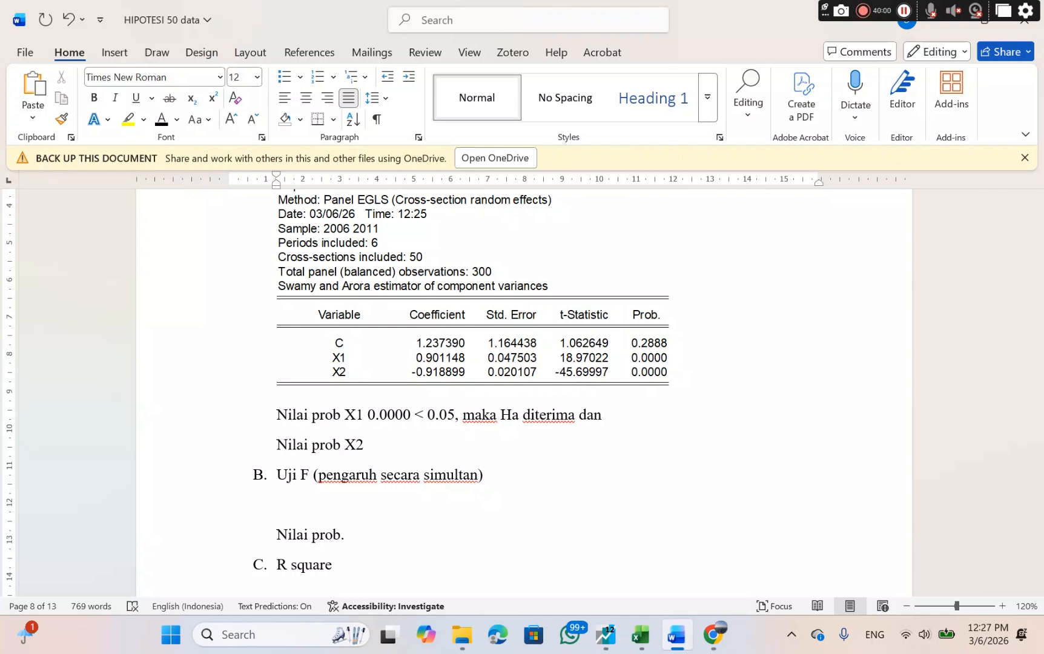
pyautogui.write('H0 ditolak')
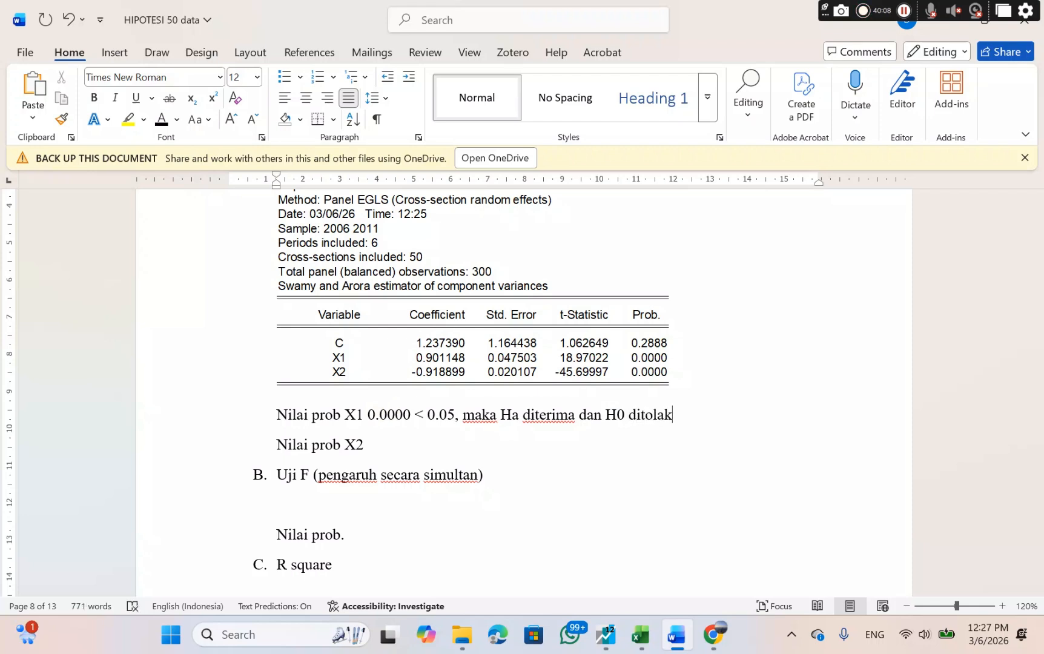
pyautogui.write(', yang')
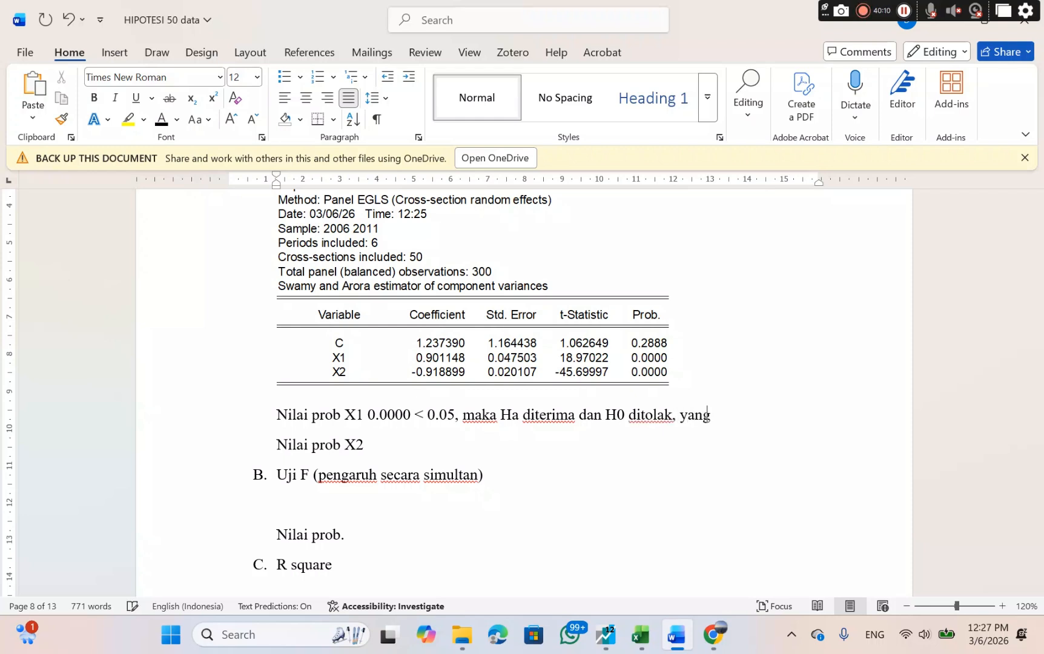
pyautogui.write(' artinya')
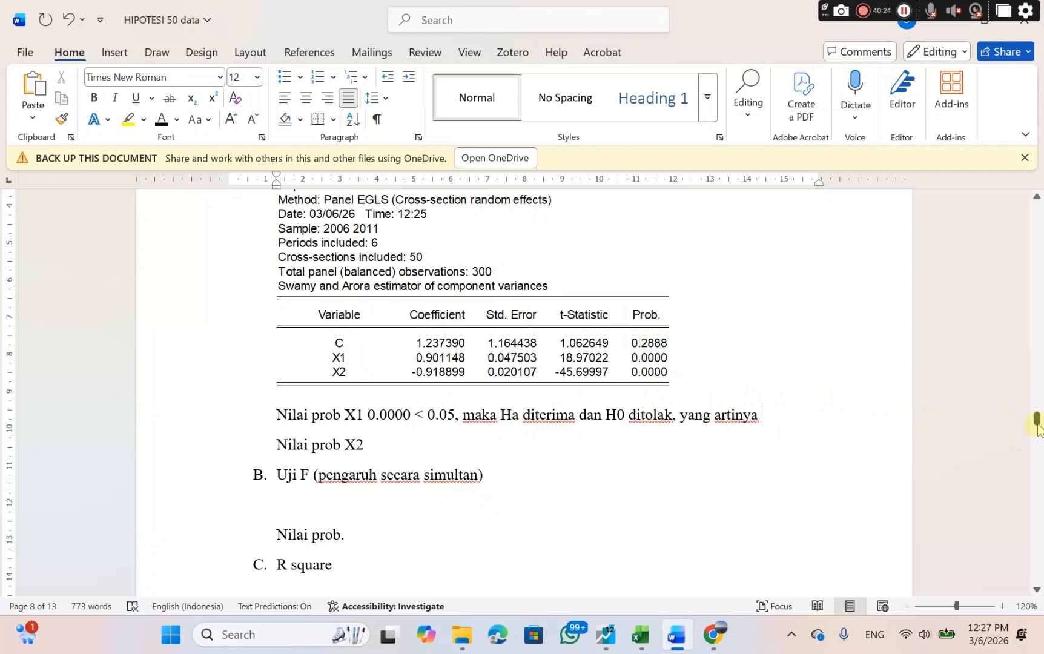
# Copy the Ha1 statement "Variabel PSF berpengaruh terhadap CDFF" from the hypothesis list near the start of the document.
pyautogui.moveTo(1035, 426); pyautogui.dragTo(1017, 264)
pyautogui.scroll(8, 625, 343)
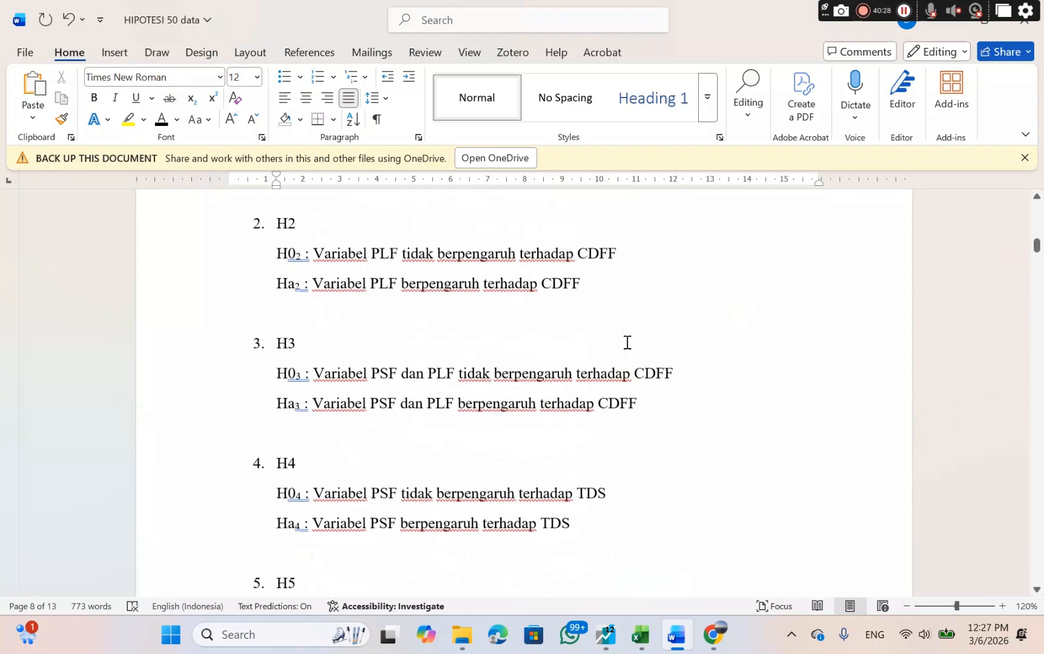
pyautogui.scroll(1, 627, 342)
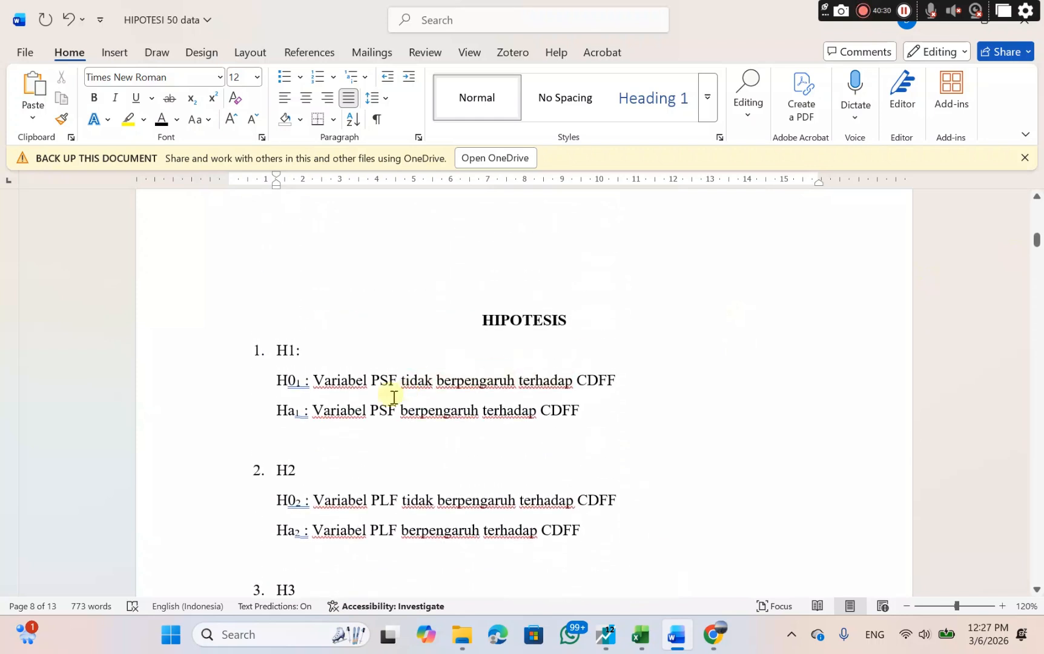
pyautogui.moveTo(315, 411); pyautogui.dragTo(575, 418)
pyautogui.rightClick(560, 414)
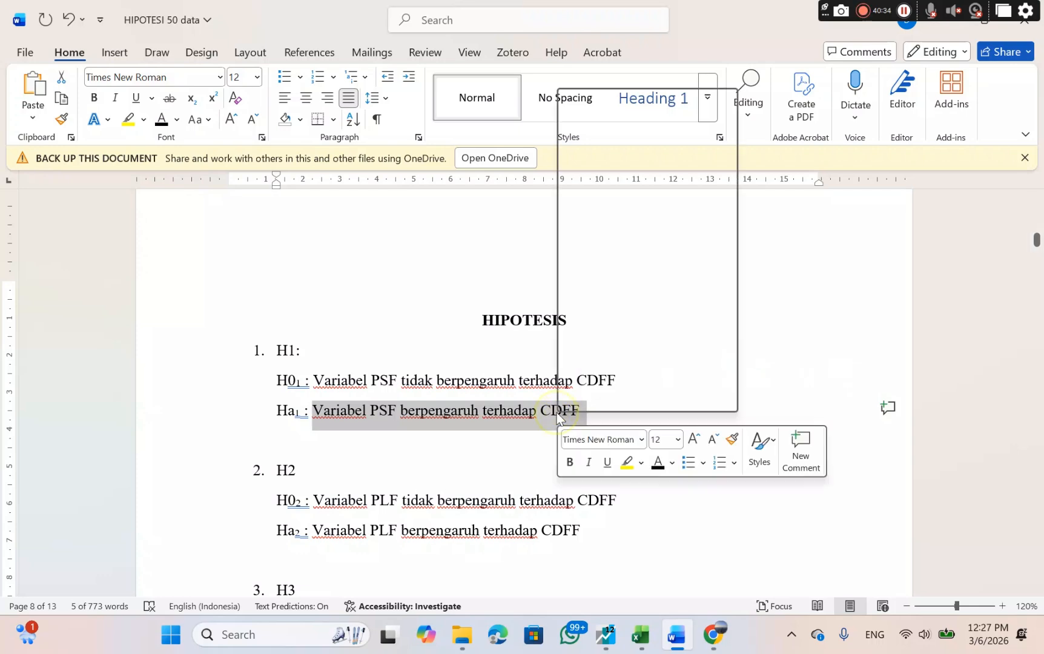
pyautogui.click(575, 179)
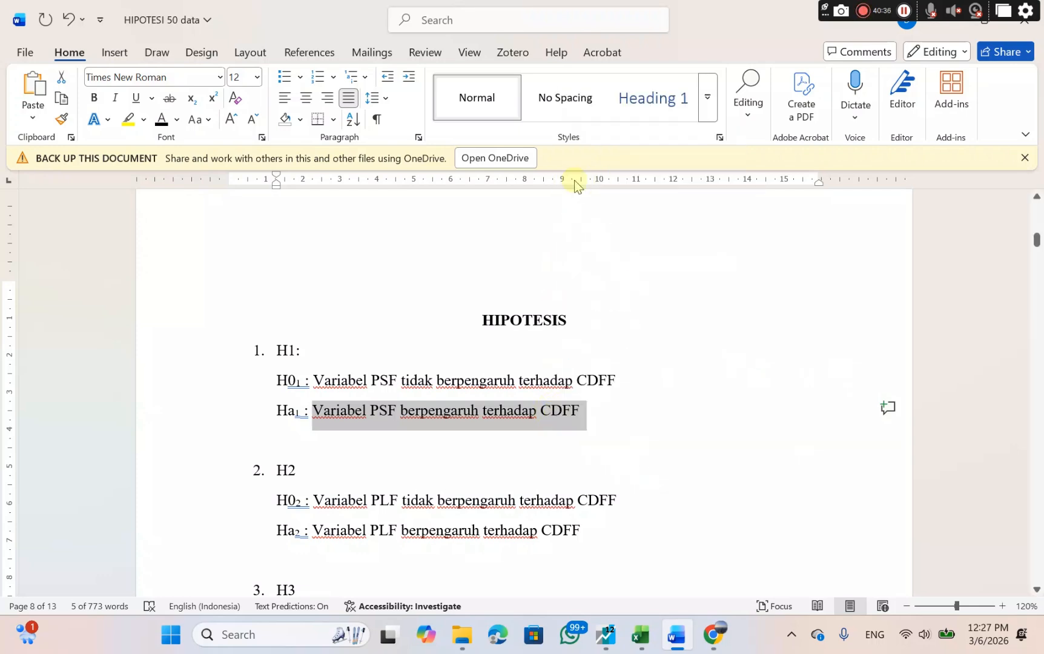
# Paste the copied Ha1 statement after "yang artinya" on the "Nilai prob X1" line and remove the empty line beneath it.
pyautogui.moveTo(1037, 238); pyautogui.dragTo(1012, 405)
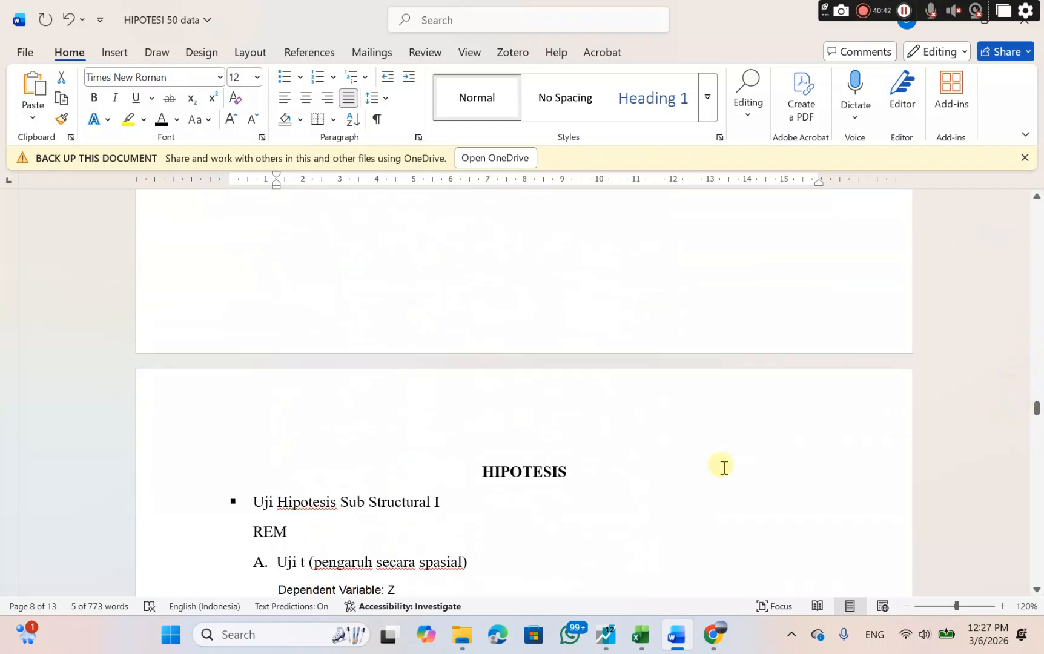
pyautogui.scroll(-5, 723, 468)
pyautogui.scroll(-3, 724, 468)
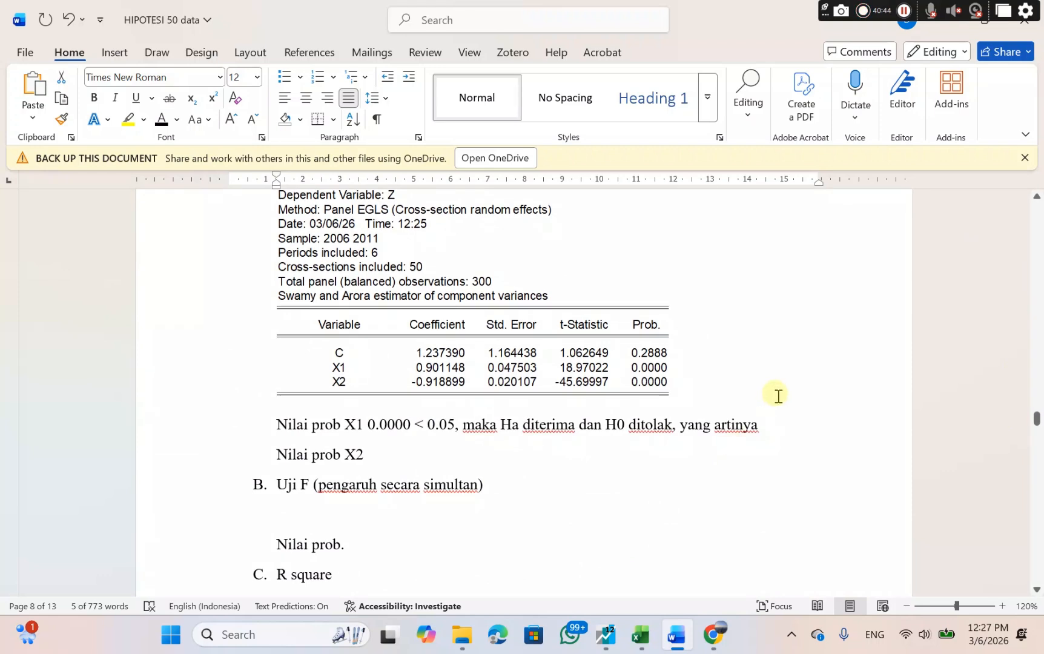
pyautogui.click(766, 426)
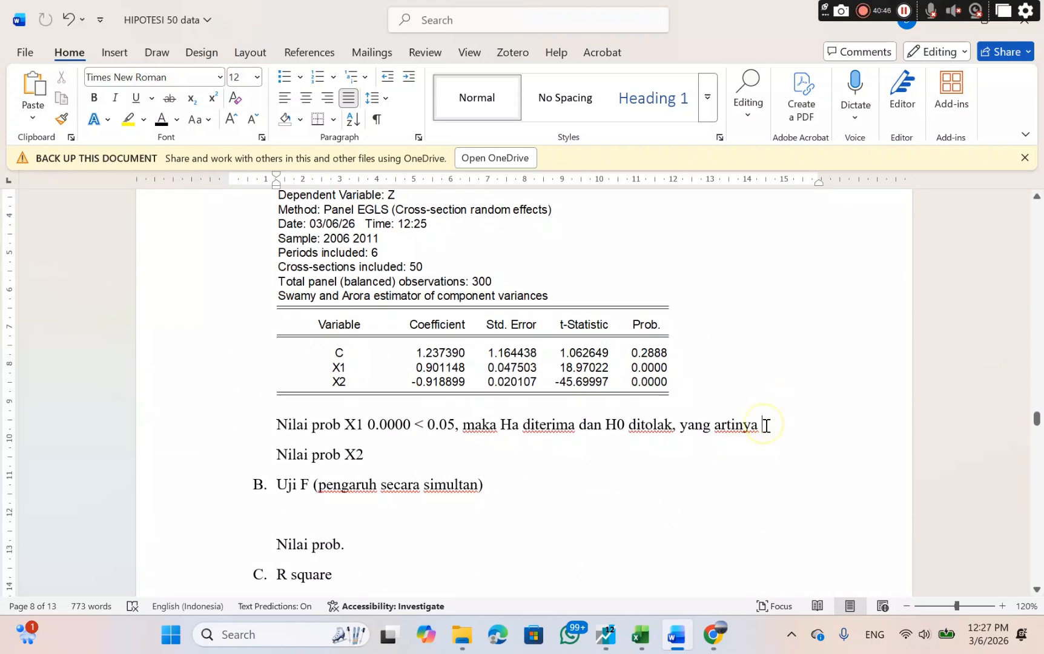
pyautogui.rightClick(767, 425)
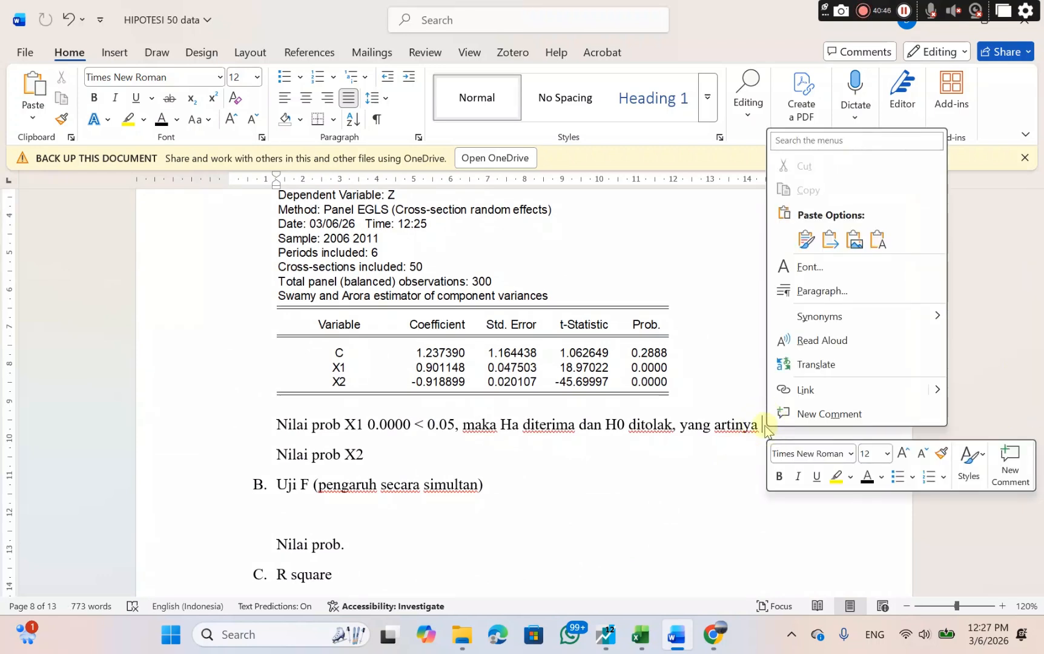
pyautogui.click(806, 240)
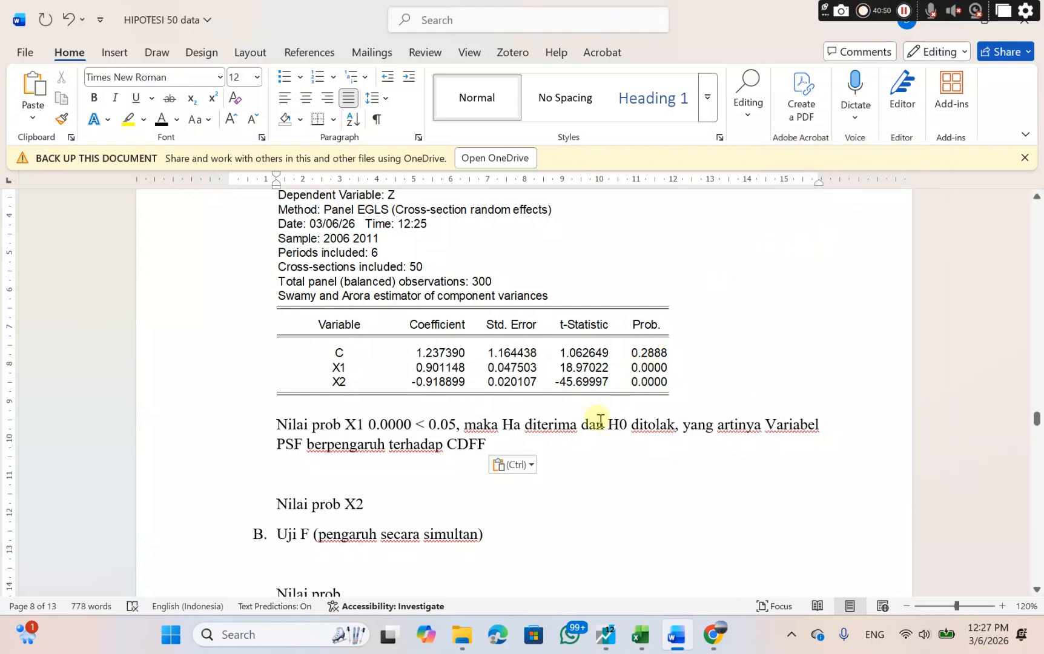
pyautogui.click(228, 472)
pyautogui.press('BackSpace')
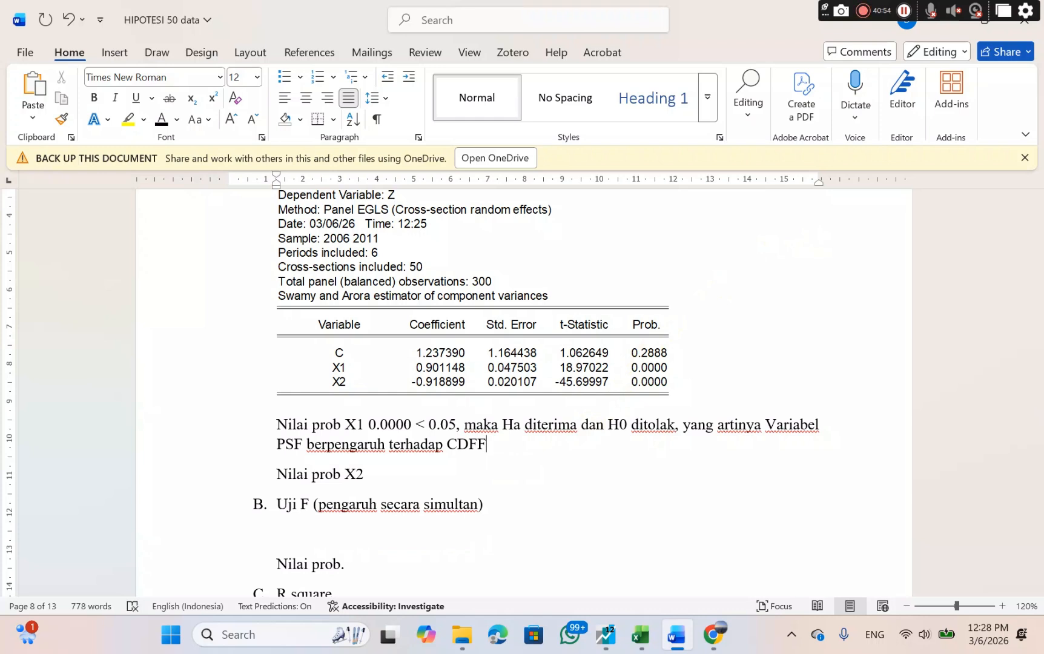
# Add "0.0000 < 0.05," to the "Nilai prob X2" line.
pyautogui.click(380, 480)
pyautogui.write('0.0000')
pyautogui.write(' < ')
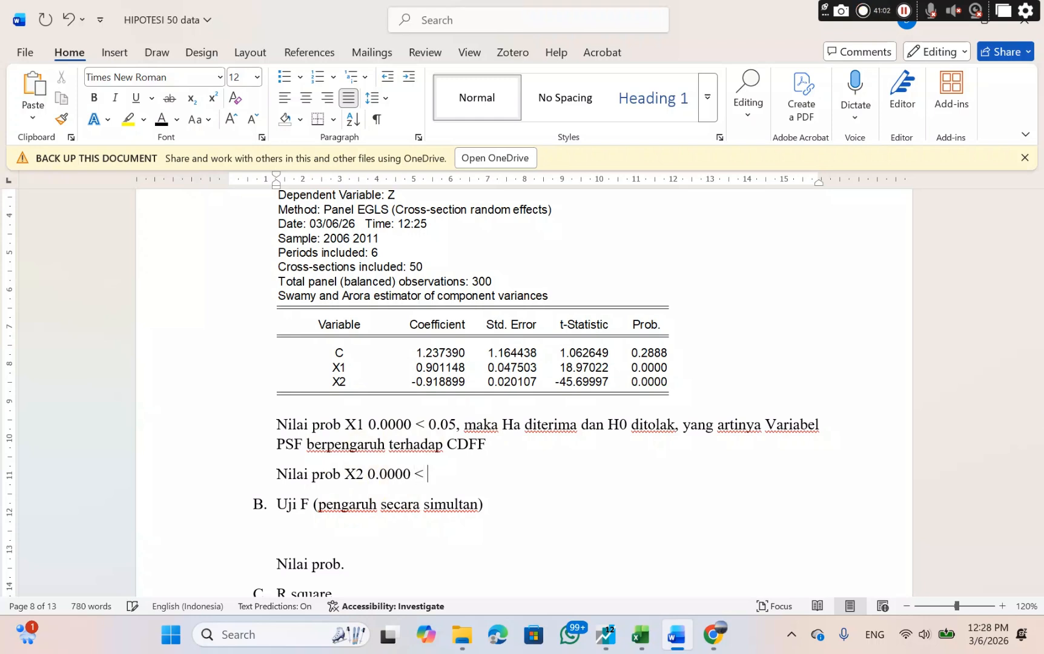
pyautogui.write('0.05')
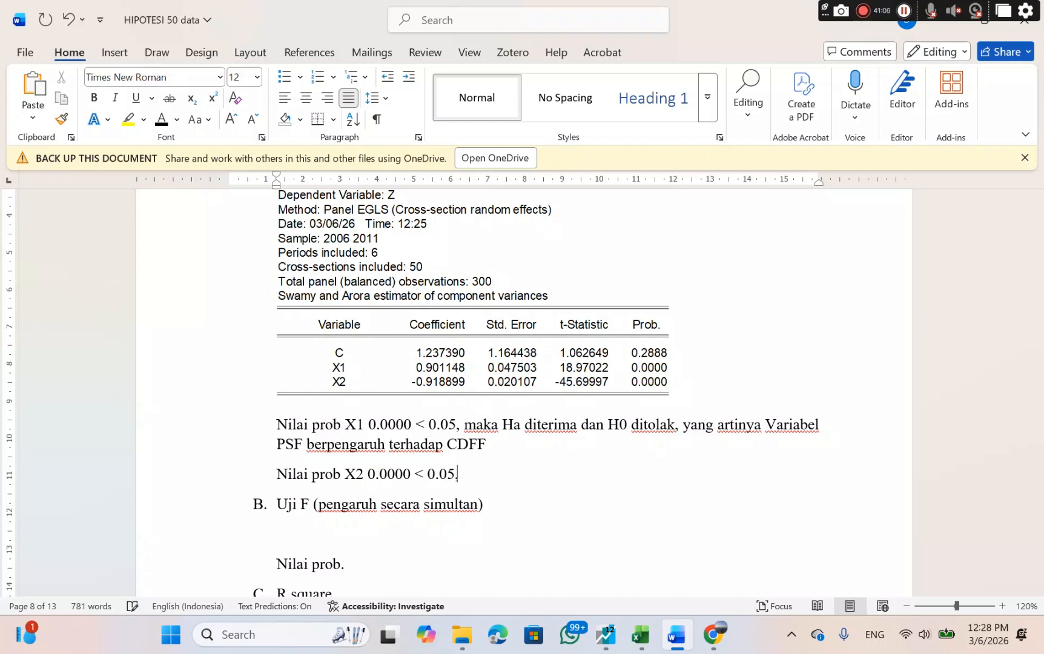
pyautogui.write(', maka ')
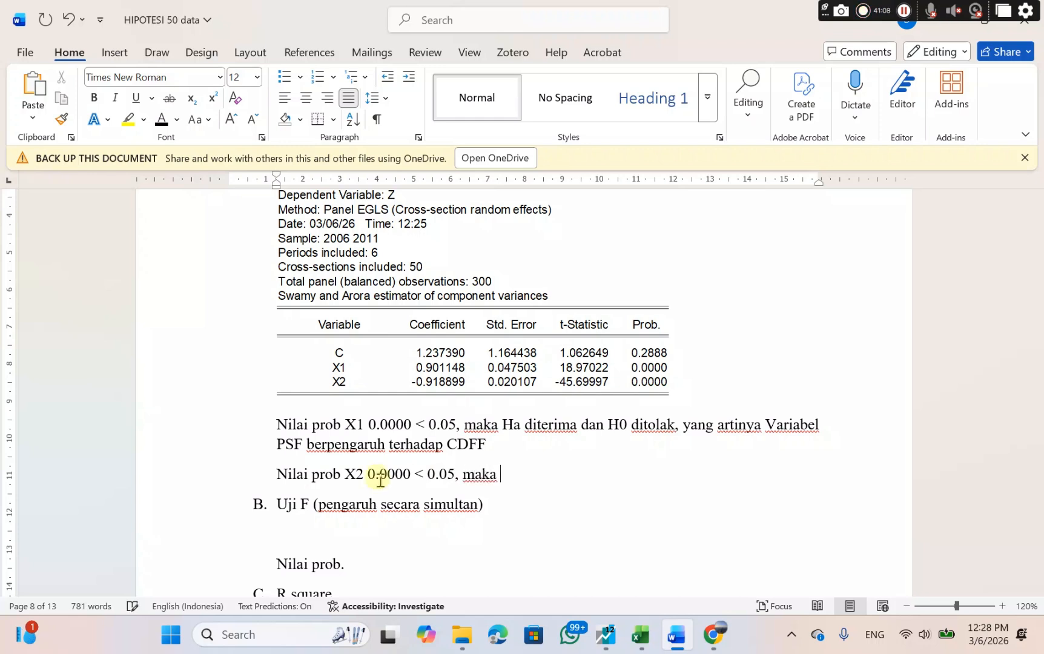
pyautogui.write('Ha dite')
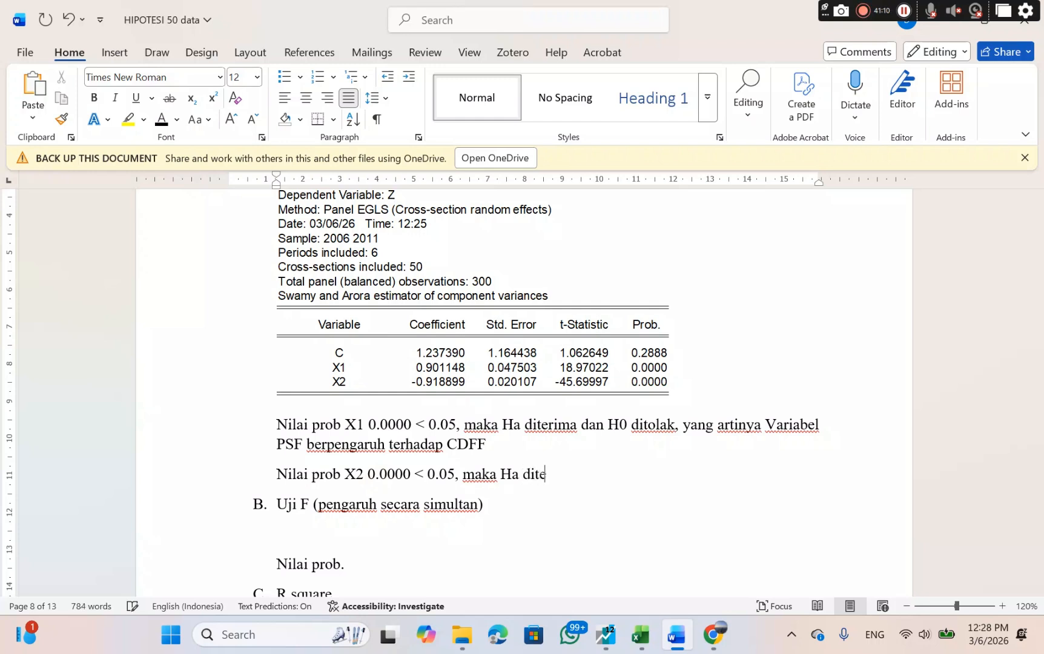
pyautogui.write('rima dan ')
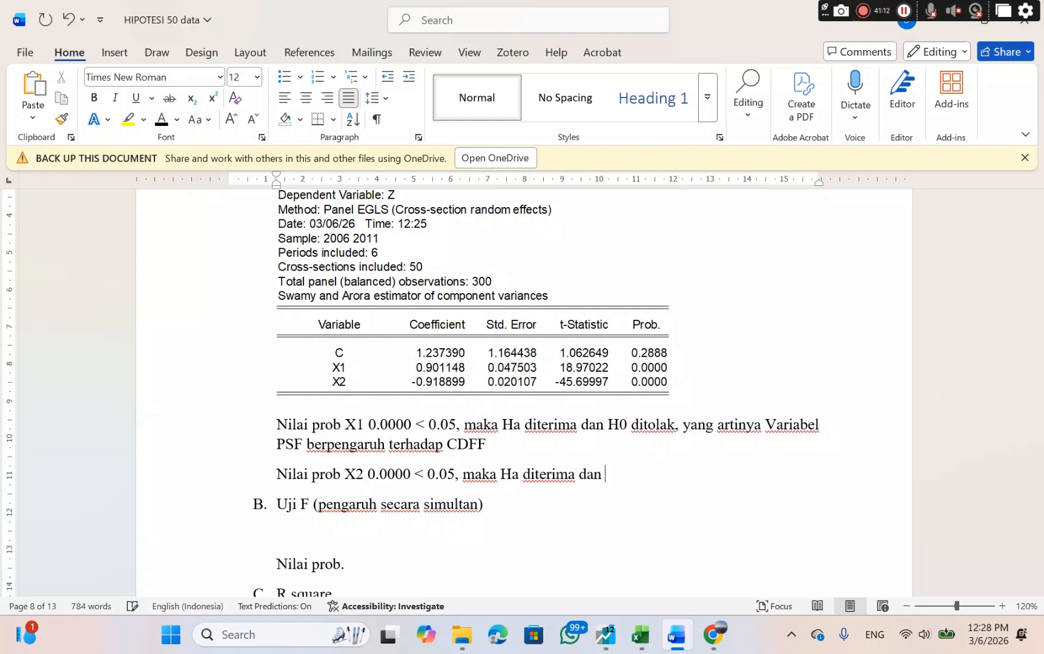
pyautogui.write('H0 ditola')
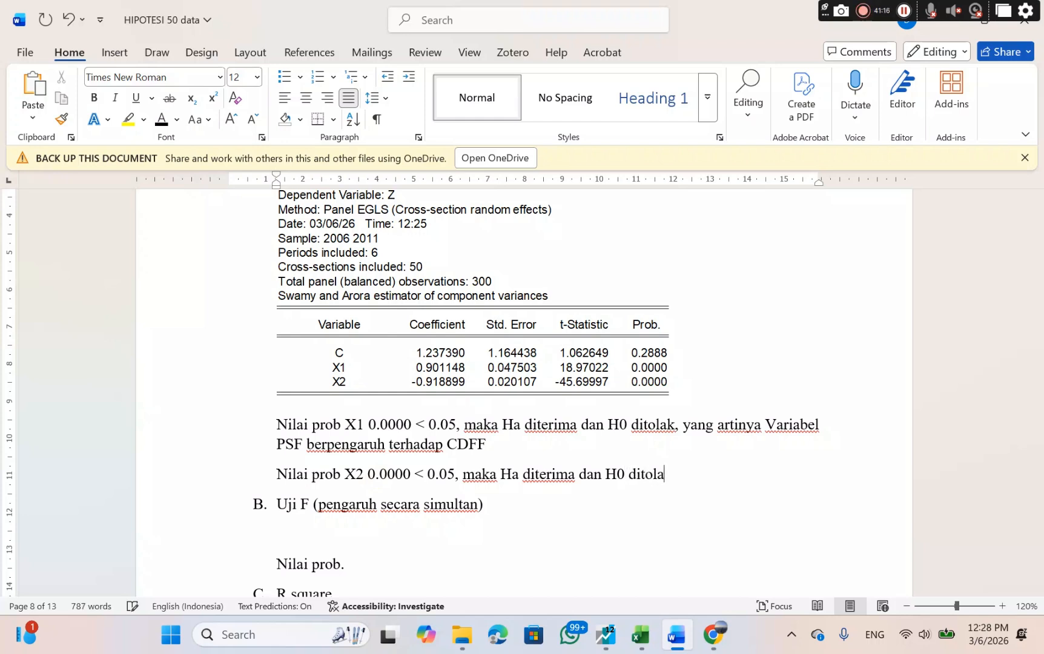
pyautogui.write('k, yang artinya')
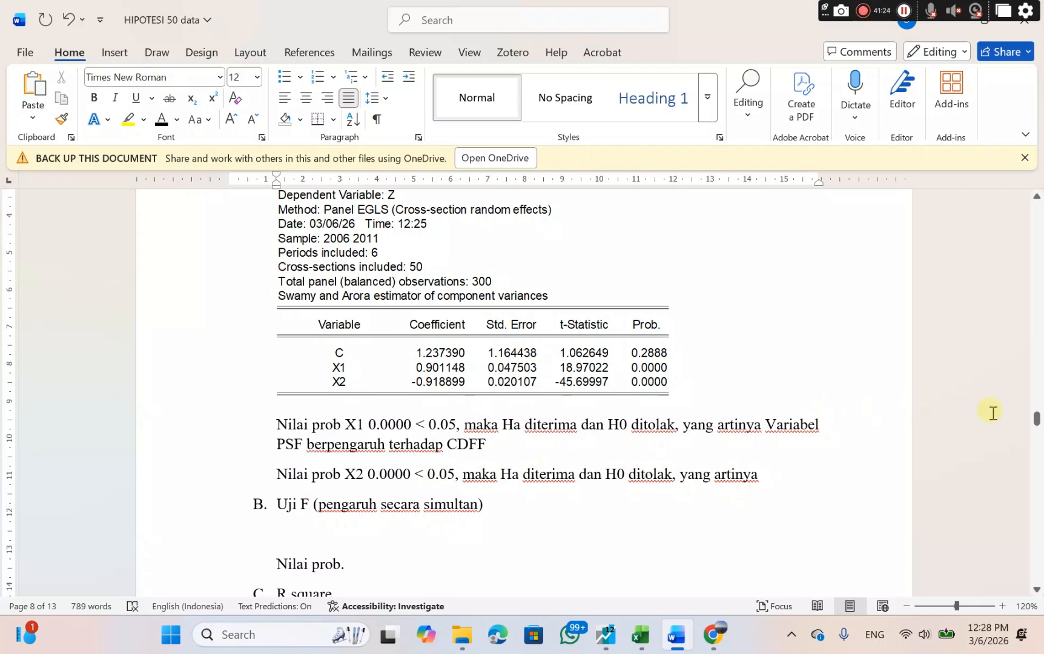
# Copy the Ha2 statement "Variabel PLF berpengaruh terhadap CDFF" from the hypothesis list.
pyautogui.moveTo(1037, 420); pyautogui.dragTo(1021, 186)
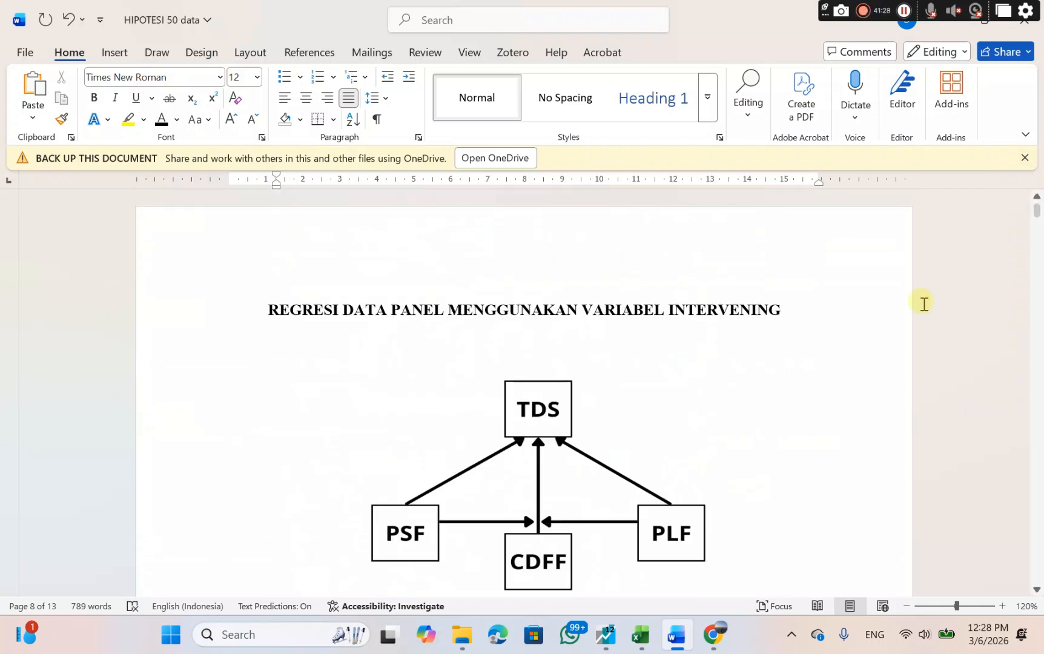
pyautogui.scroll(-5, 751, 526)
pyautogui.scroll(-15, 752, 525)
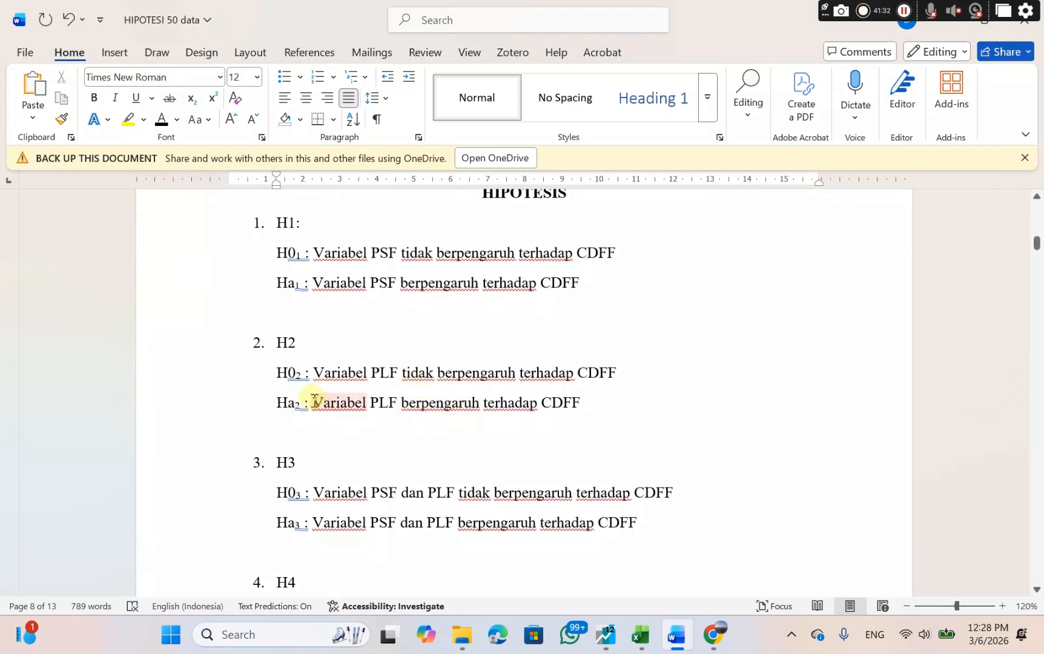
pyautogui.moveTo(335, 400); pyautogui.dragTo(585, 405)
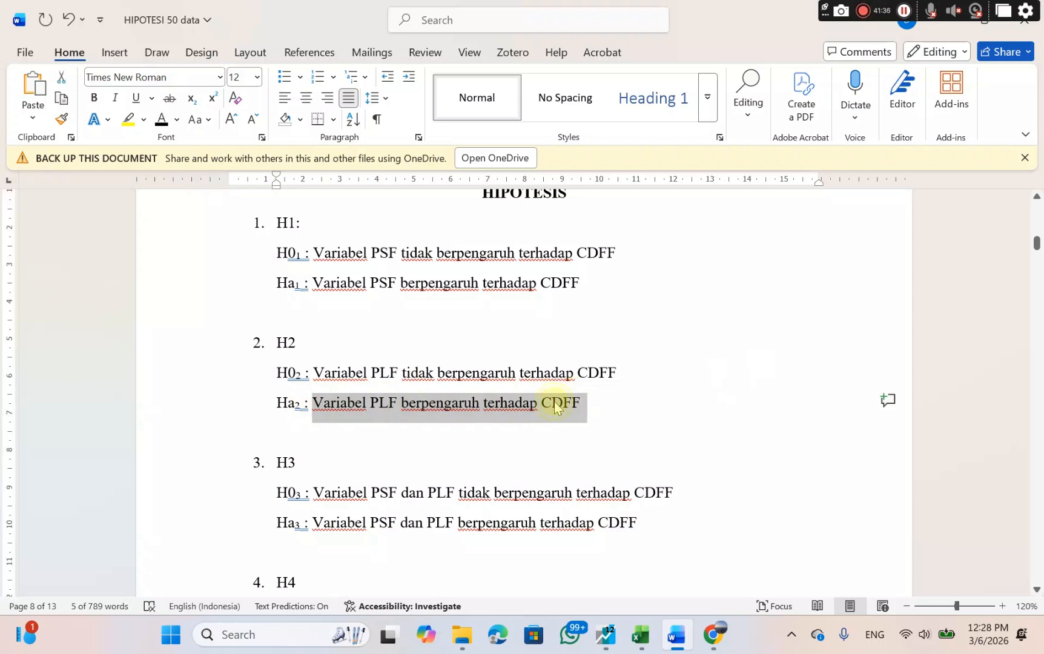
pyautogui.rightClick(556, 404)
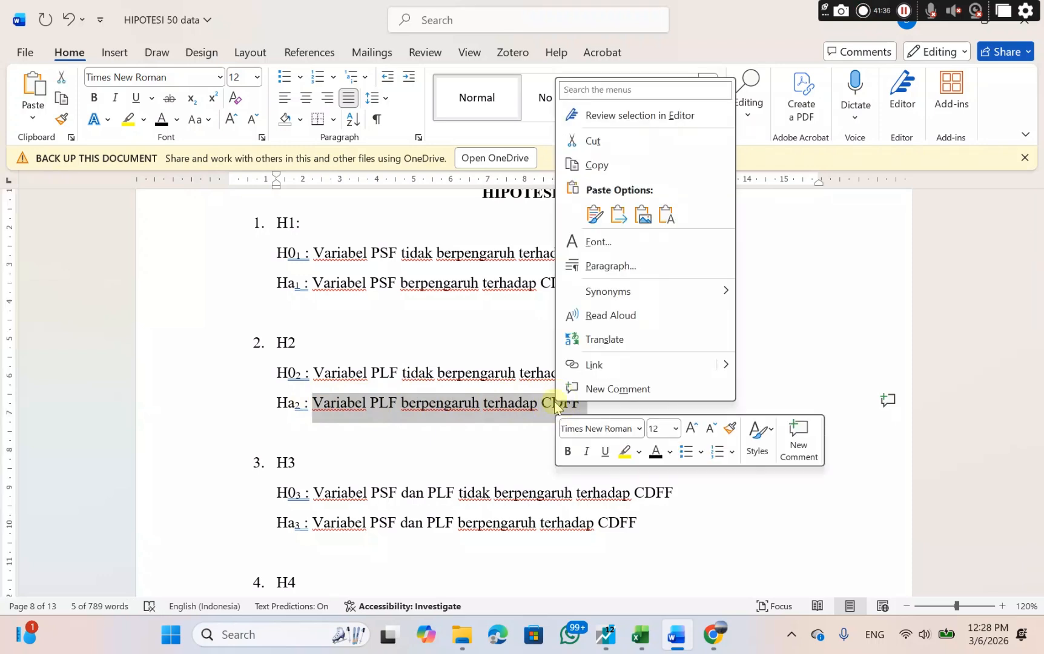
pyautogui.click(591, 158)
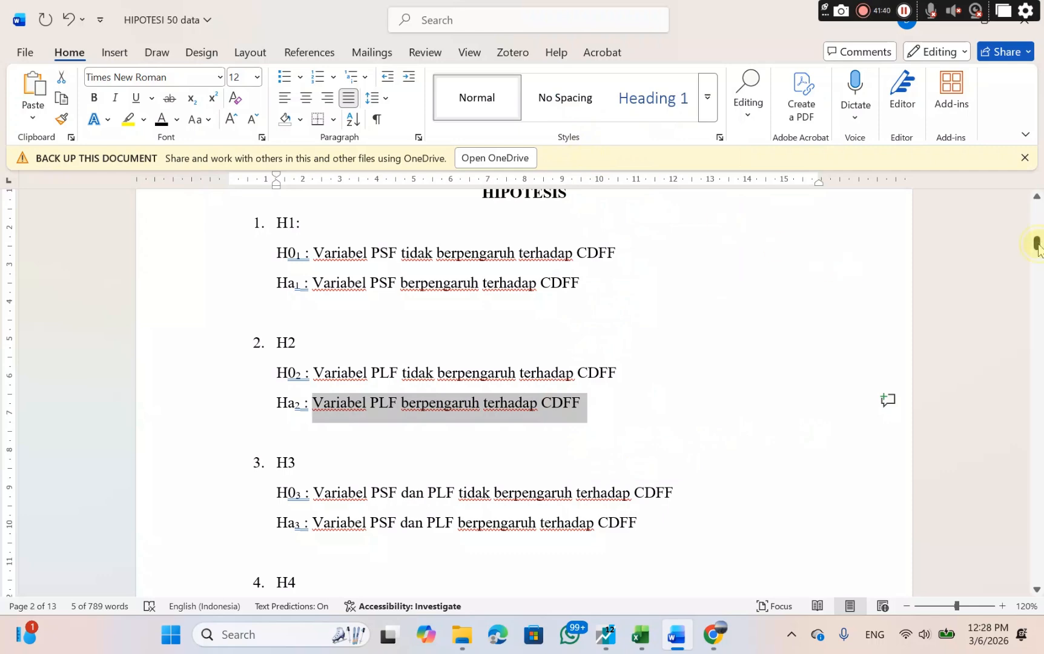
# Paste the copied Ha2 statement after "yang artinya" on the "Nilai prob X2" line, keeping its source formatting.
pyautogui.moveTo(1037, 243); pyautogui.dragTo(1036, 469)
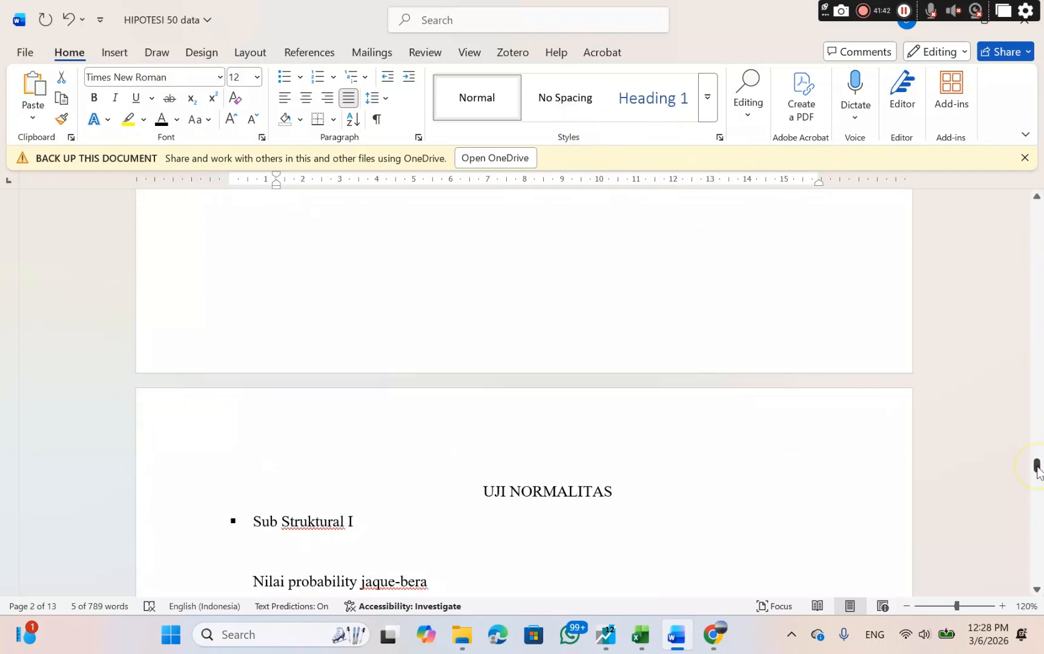
pyautogui.scroll(11, 785, 482)
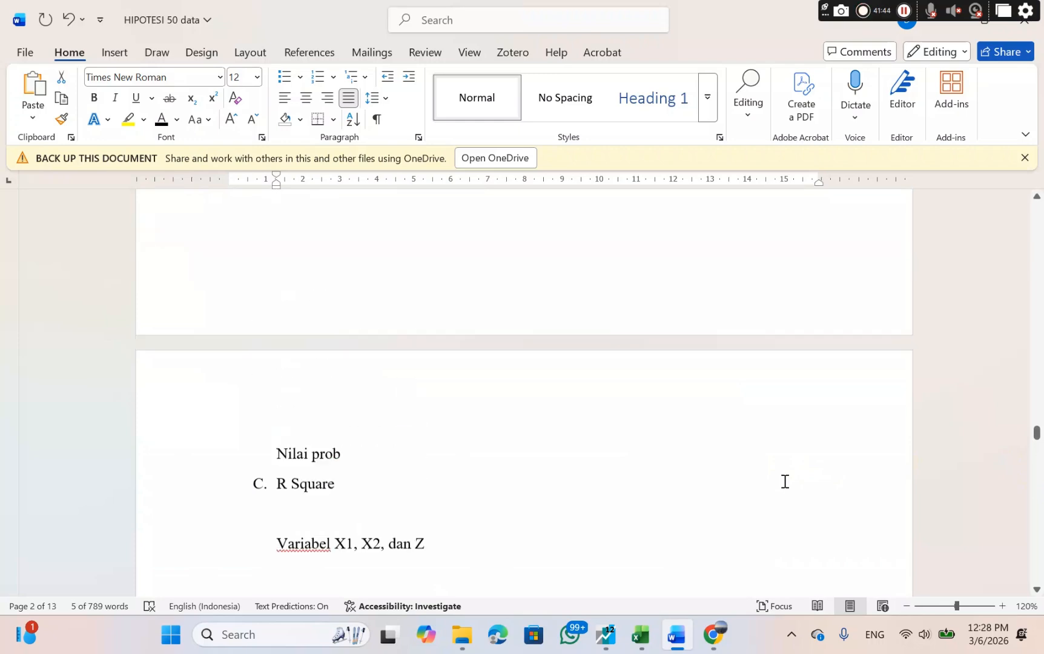
pyautogui.scroll(8, 785, 482)
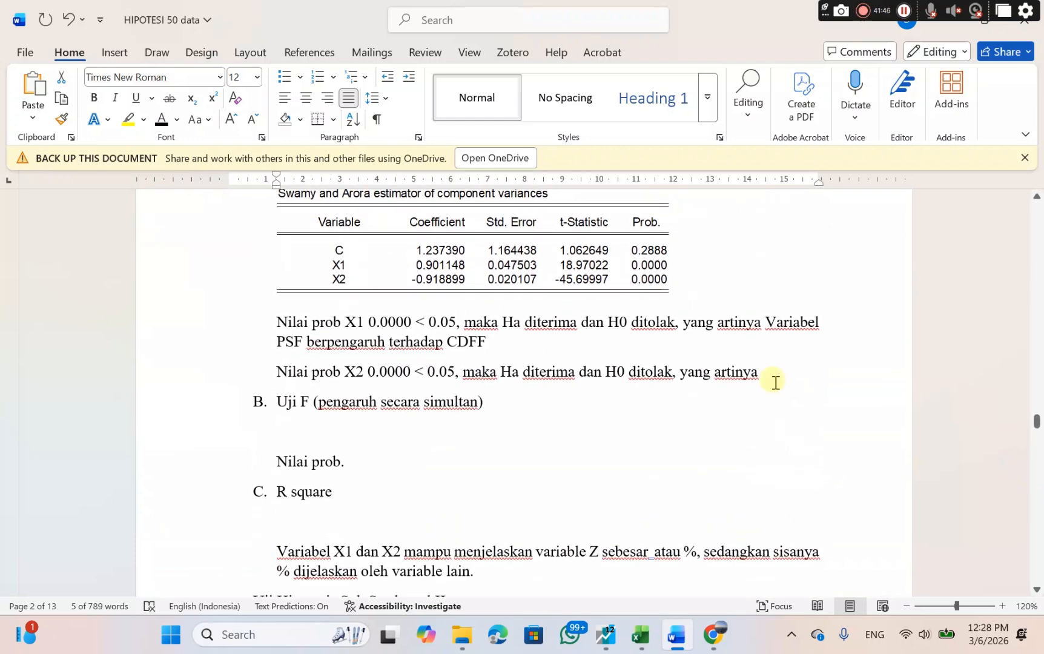
pyautogui.click(767, 374)
pyautogui.rightClick(768, 376)
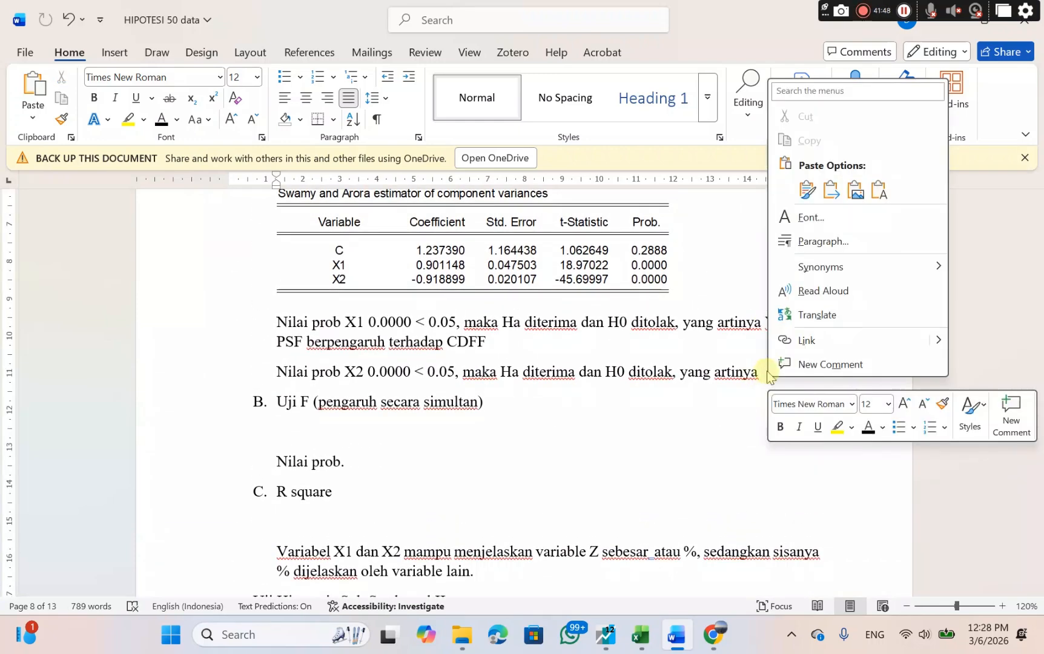
pyautogui.click(807, 189)
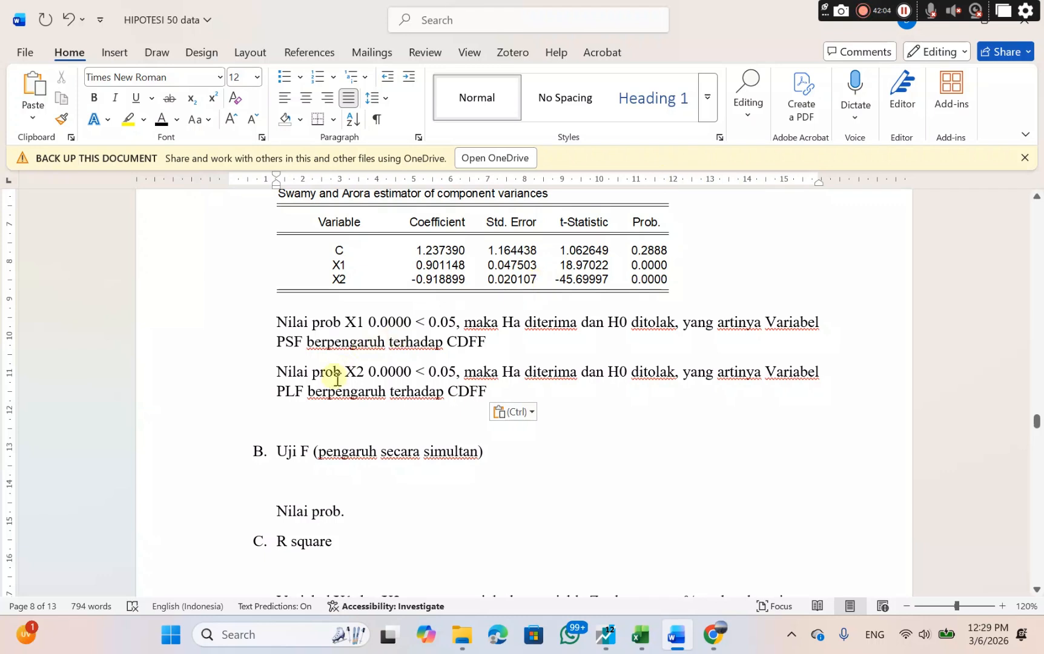
# In EViews, copy the weighted statistics from R-squared through Prob(F-statistic) in the equation output, with numbers as displayed.
pyautogui.moveTo(277, 449); pyautogui.dragTo(489, 455)
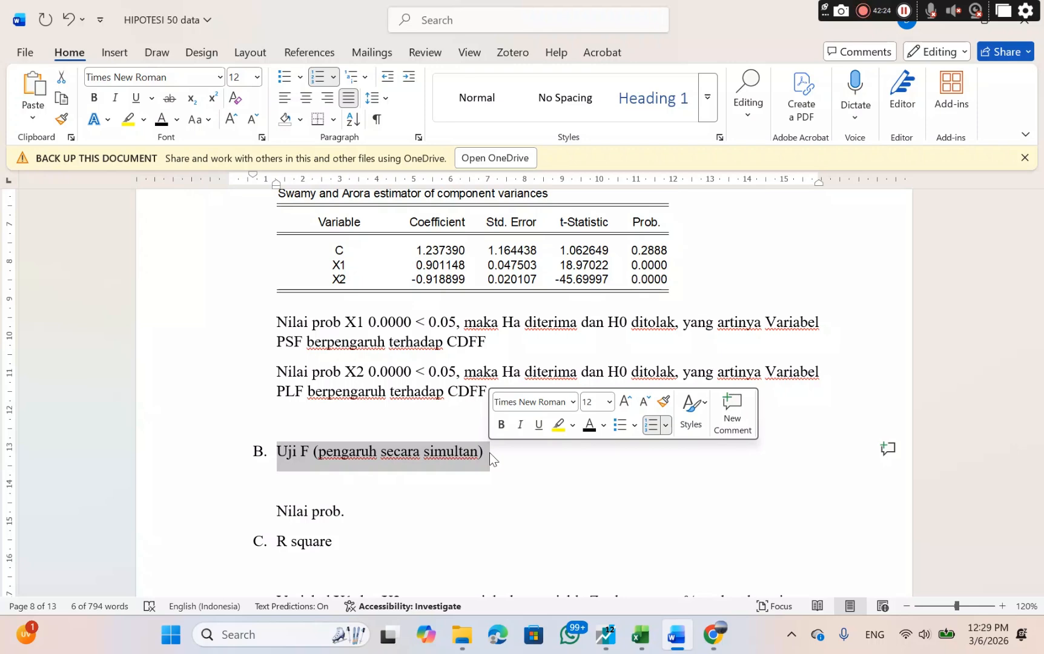
pyautogui.click(607, 636)
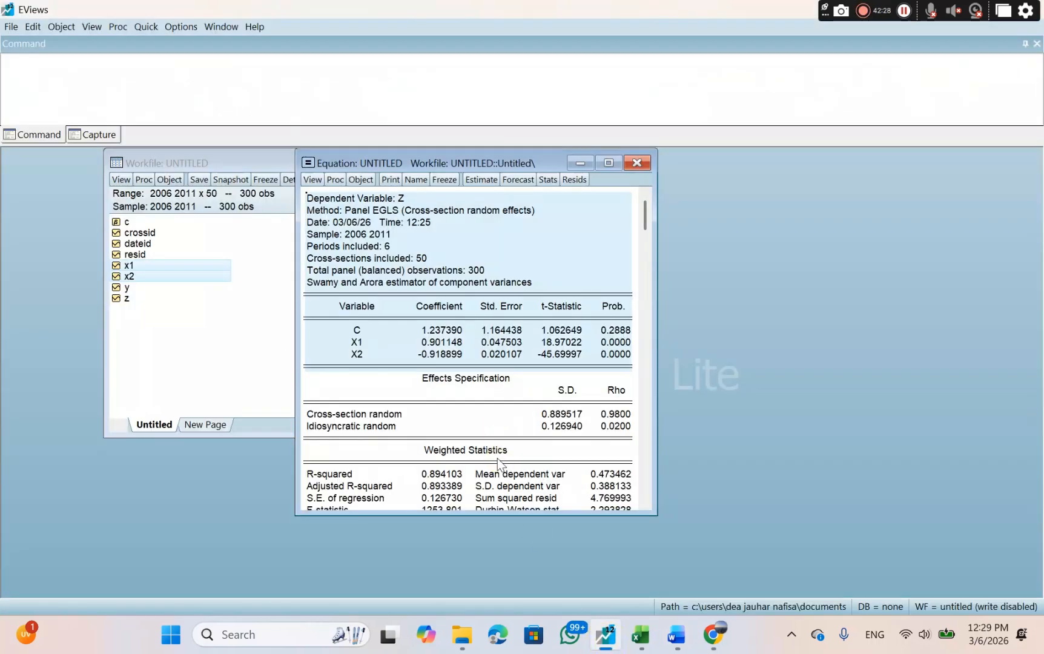
pyautogui.moveTo(497, 461); pyautogui.dragTo(513, 204)
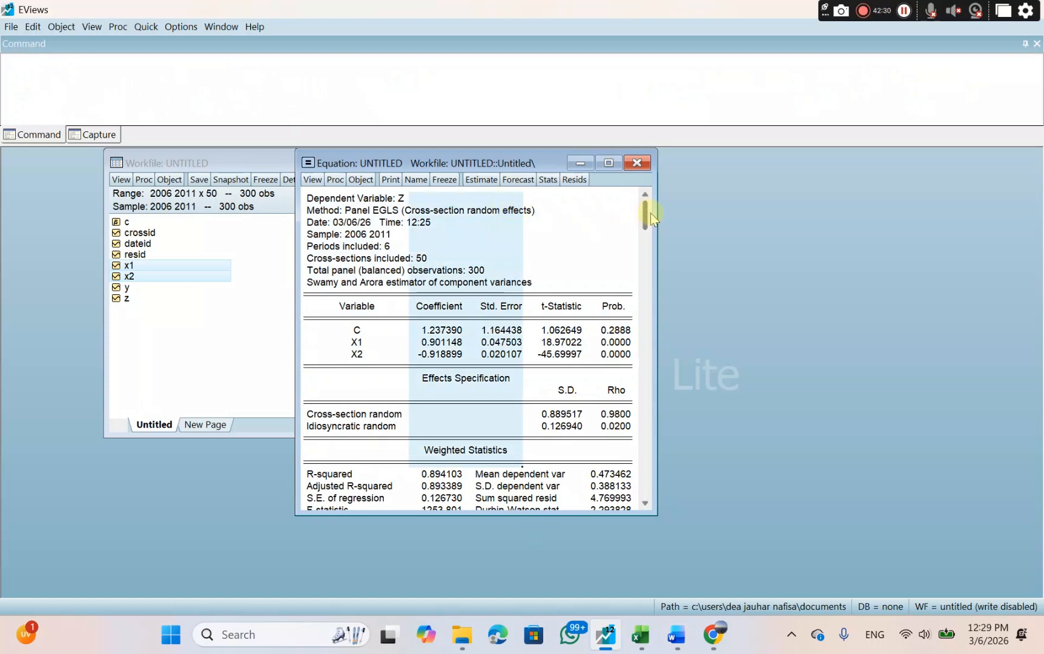
pyautogui.moveTo(645, 213); pyautogui.dragTo(657, 503)
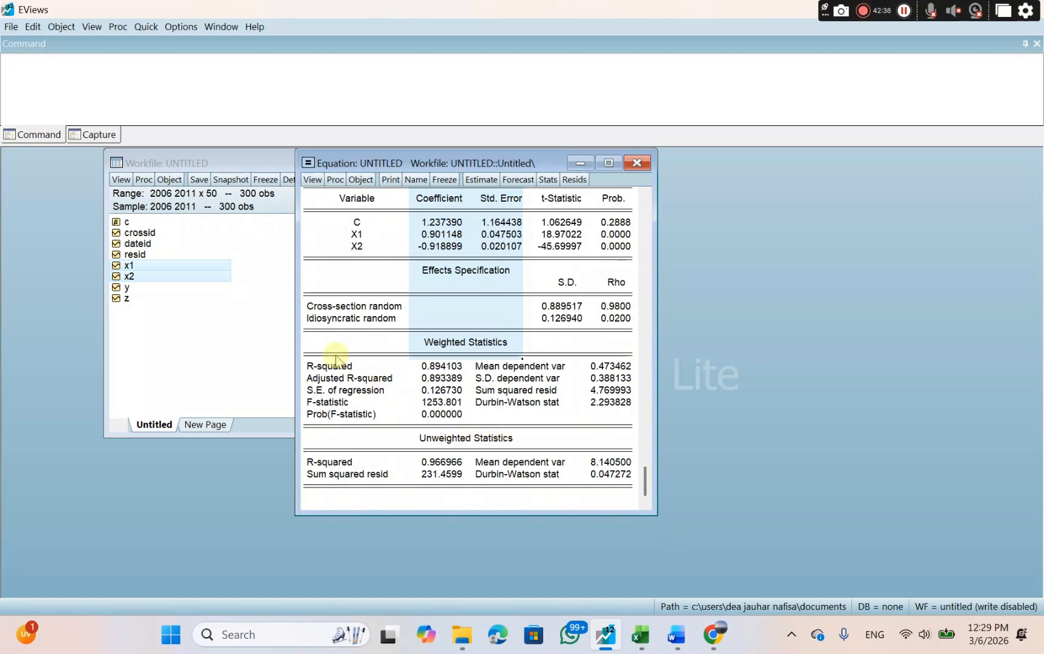
pyautogui.moveTo(306, 366); pyautogui.dragTo(462, 421)
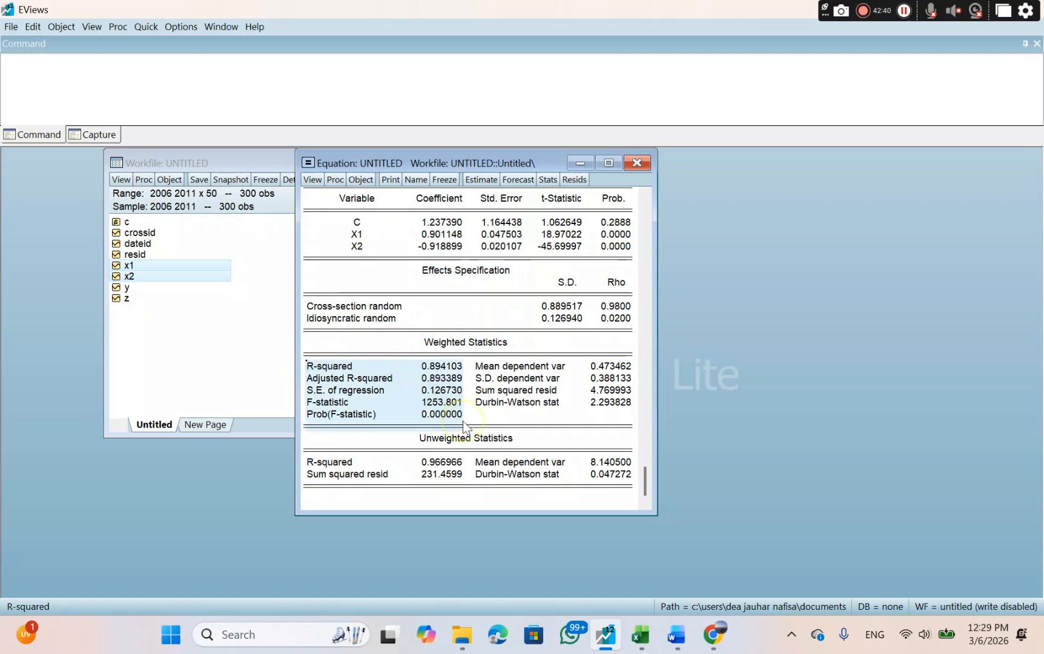
pyautogui.rightClick(439, 400)
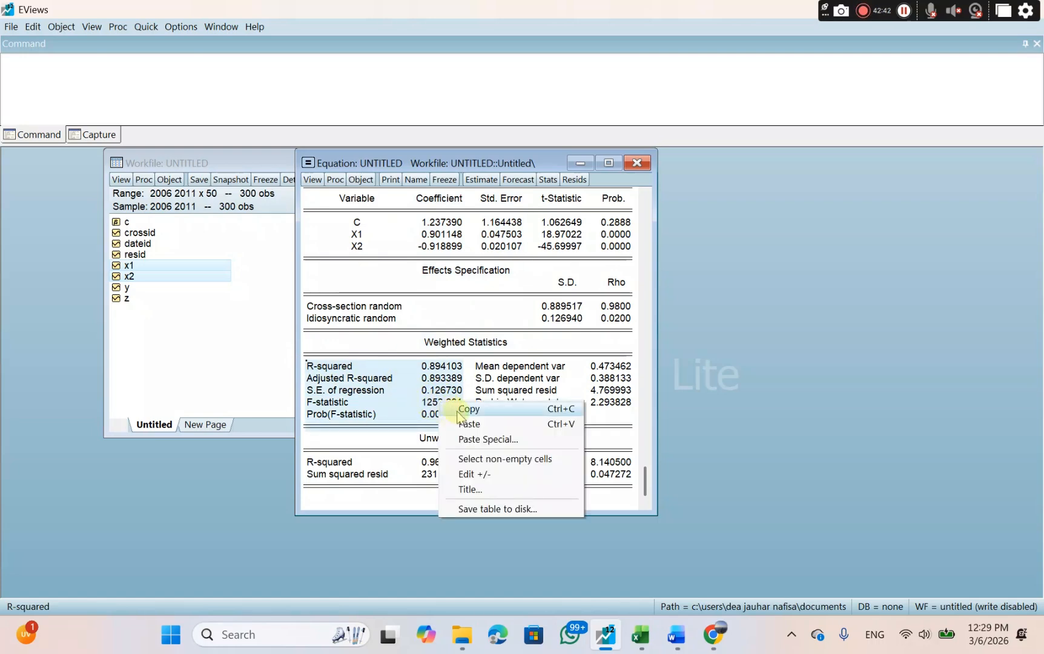
pyautogui.click(467, 409)
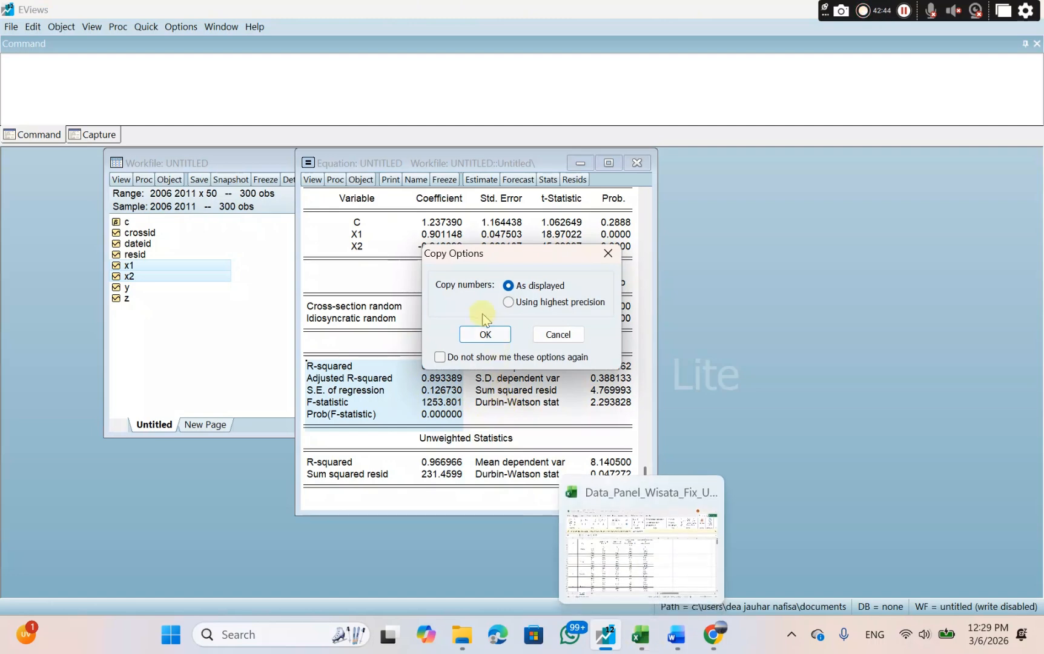
pyautogui.click(483, 333)
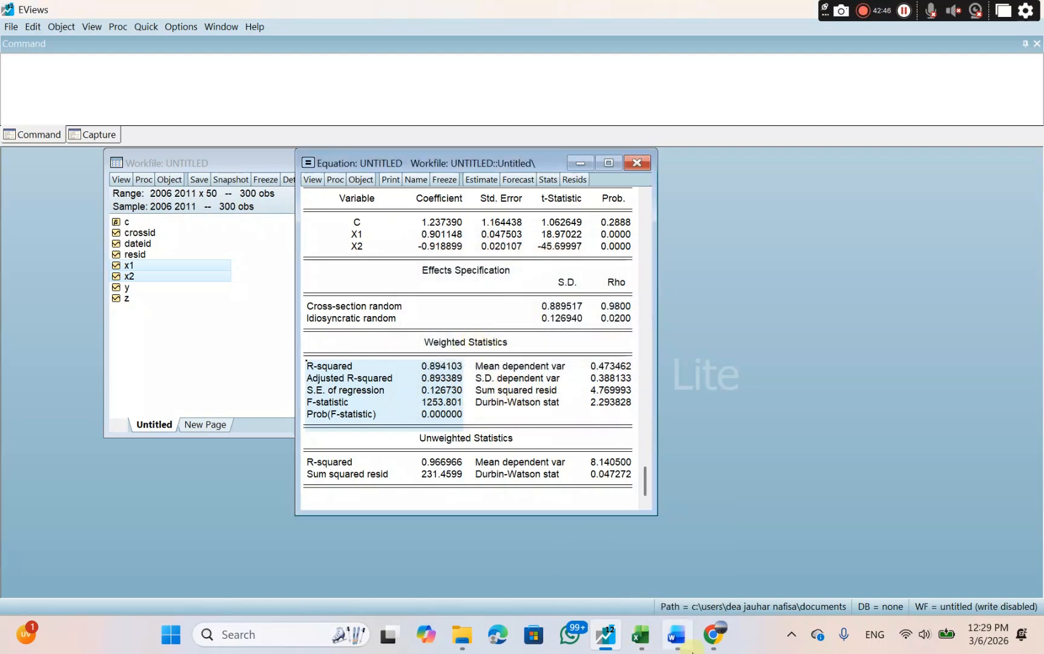
# Paste the copied statistics into the Word document on the empty line under "Uji F (pengaruh secara simultan)".
pyautogui.click(676, 634)
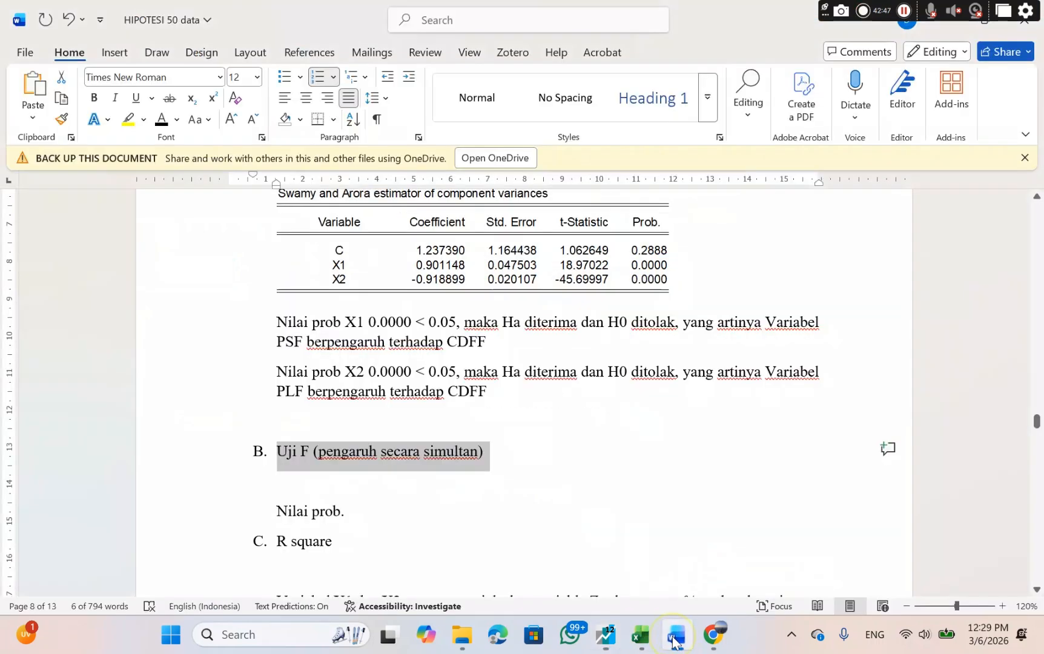
pyautogui.click(349, 488)
pyautogui.rightClick(350, 487)
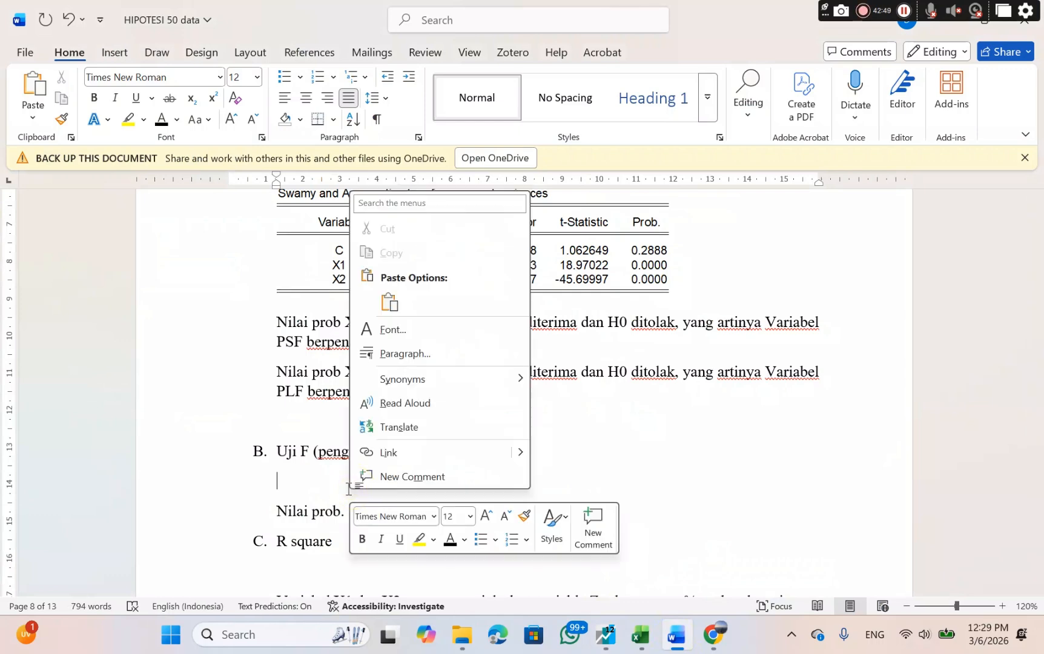
pyautogui.click(397, 309)
# Add "0.000000 < 0.05" to the "Nilai prob." line in the Uji F section.
pyautogui.scroll(-1, 516, 471)
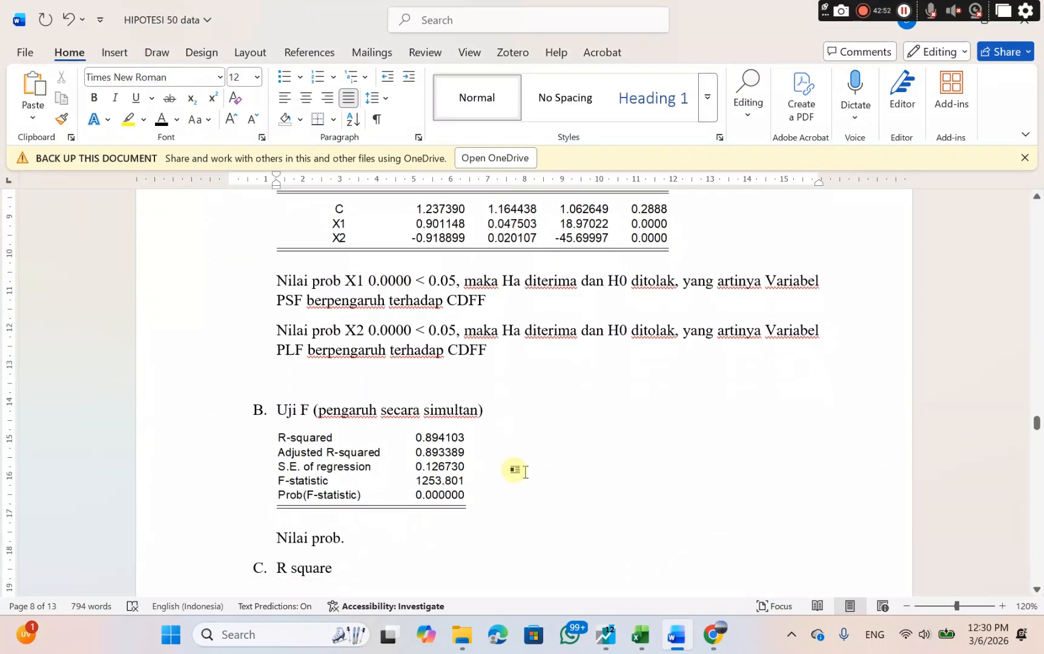
pyautogui.scroll(-1, 525, 472)
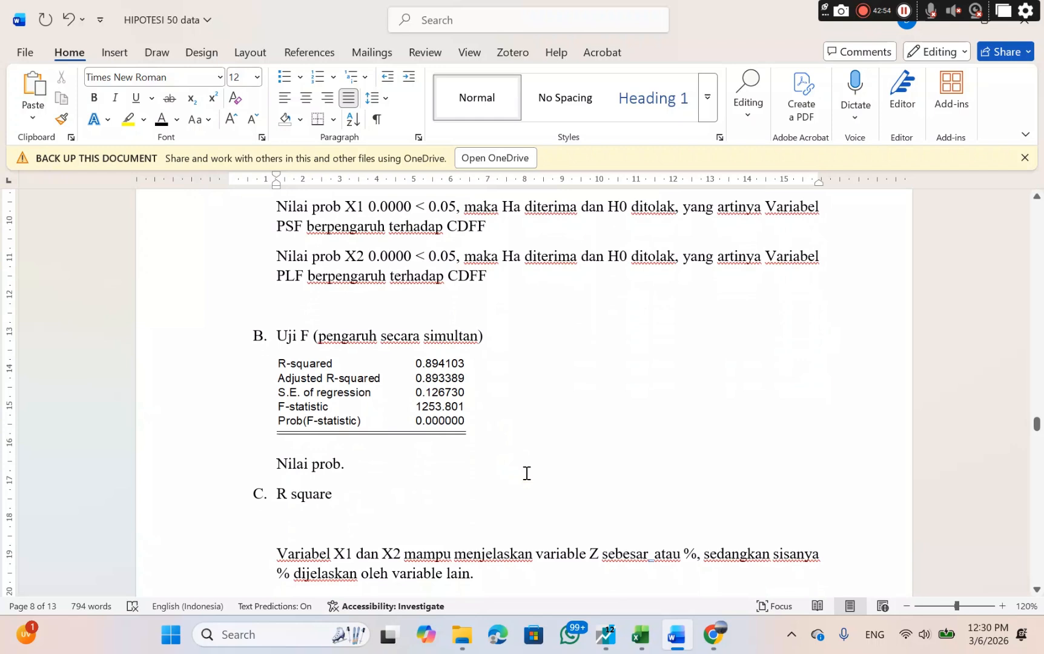
pyautogui.click(351, 463)
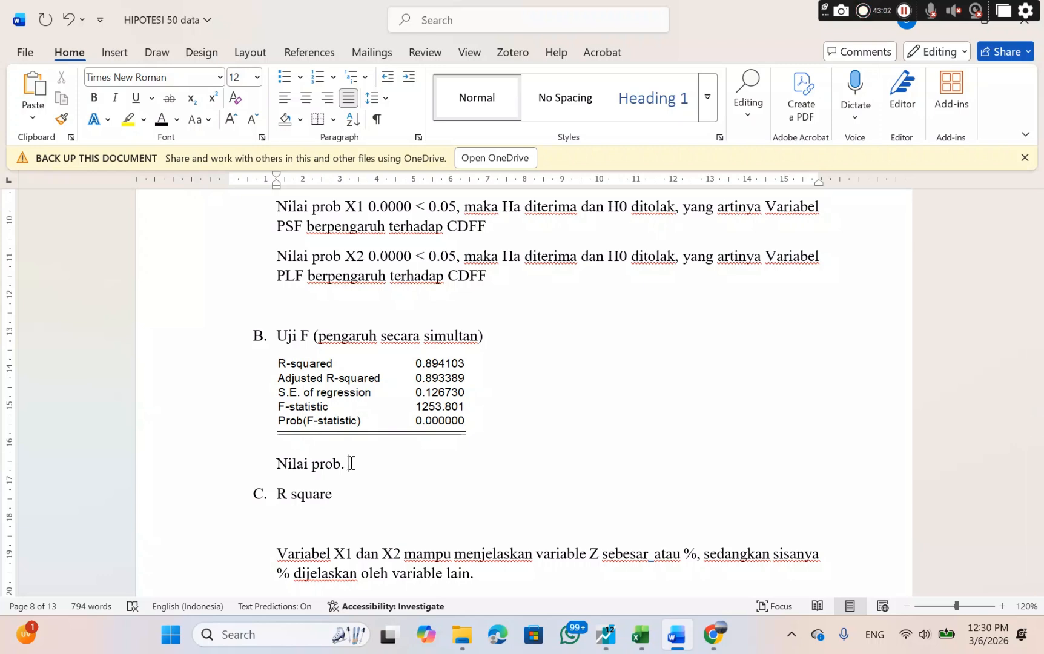
pyautogui.write('0.000000')
pyautogui.write('<')
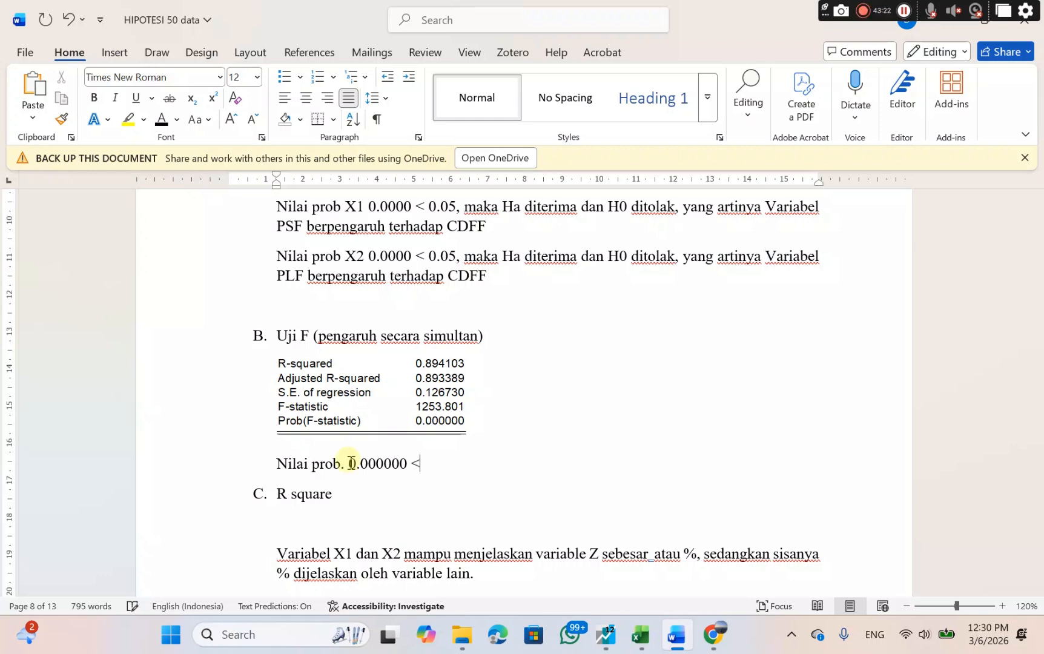
pyautogui.write(' 0.05 ')
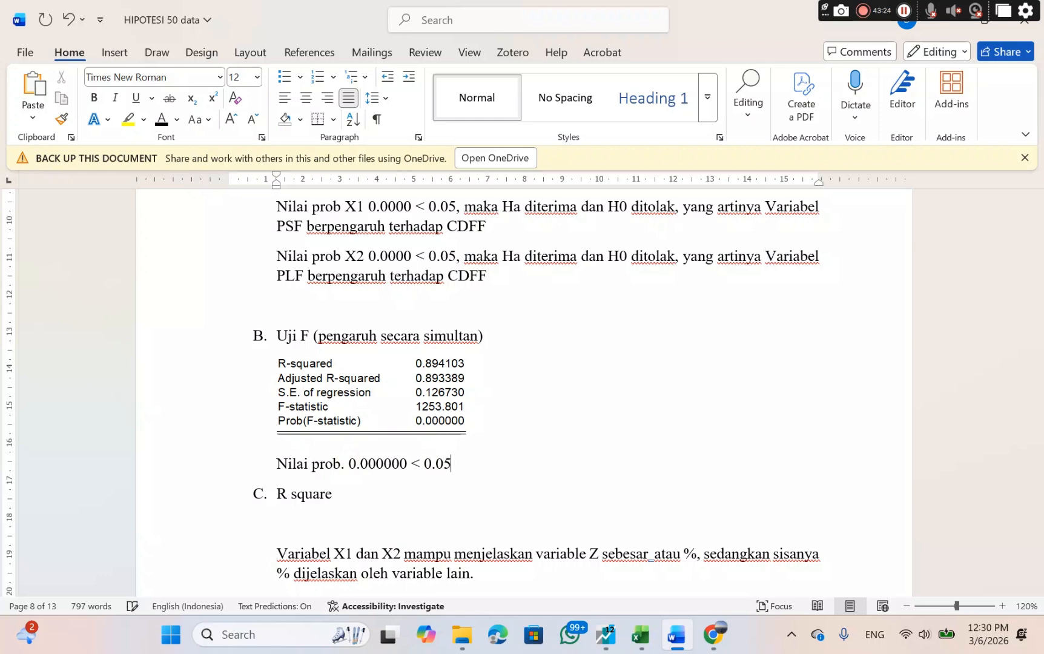
pyautogui.write('maka ')
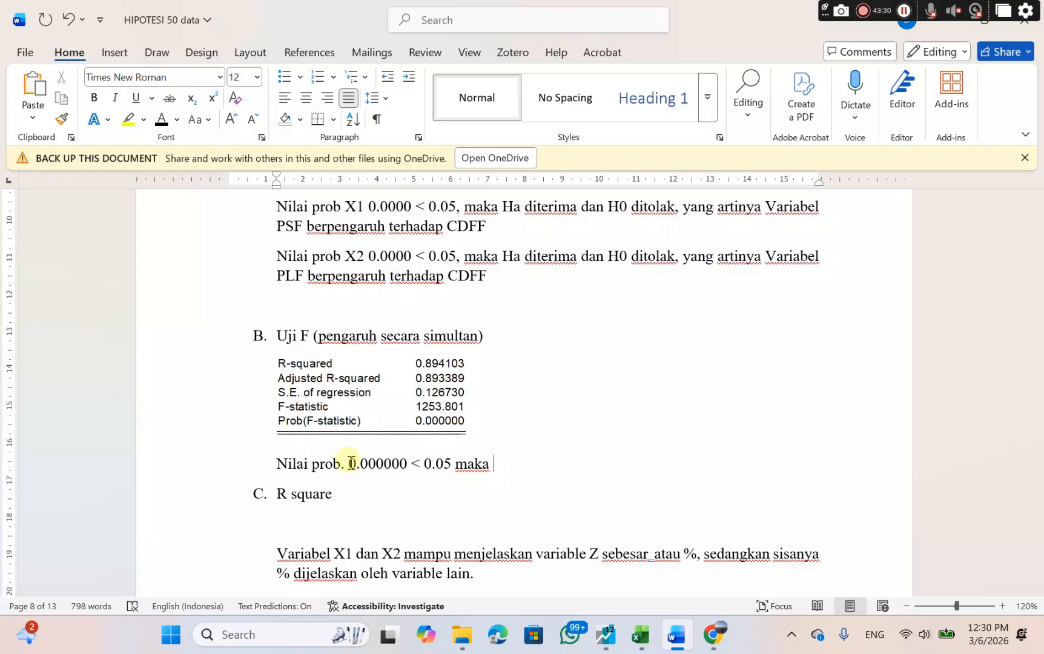
pyautogui.write('Ha dite')
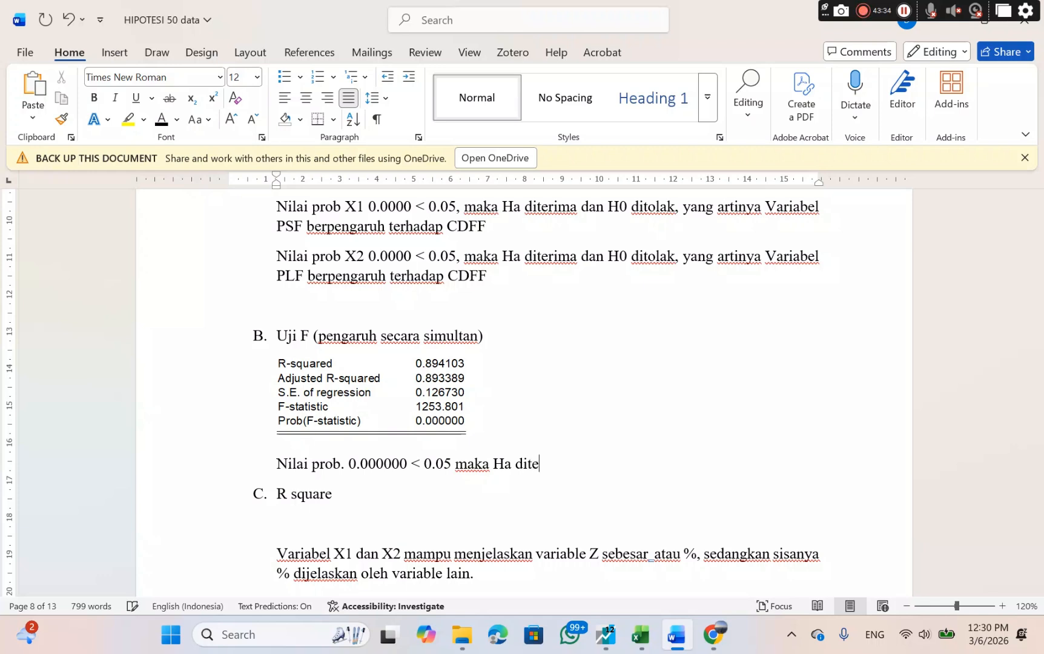
pyautogui.write('rima dan H')
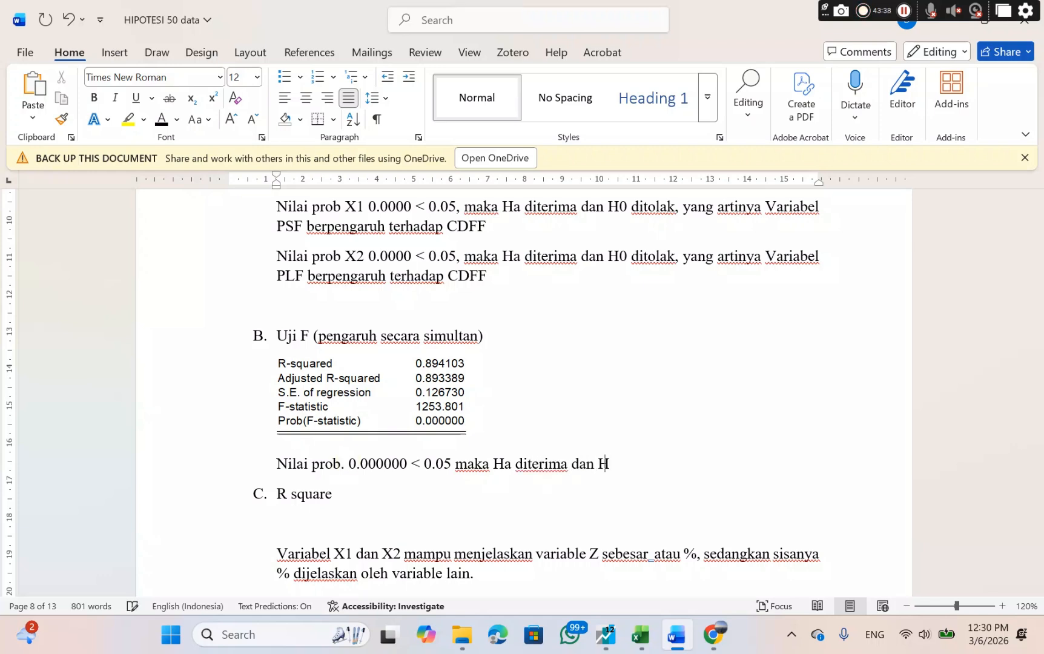
pyautogui.write('0 ditola')
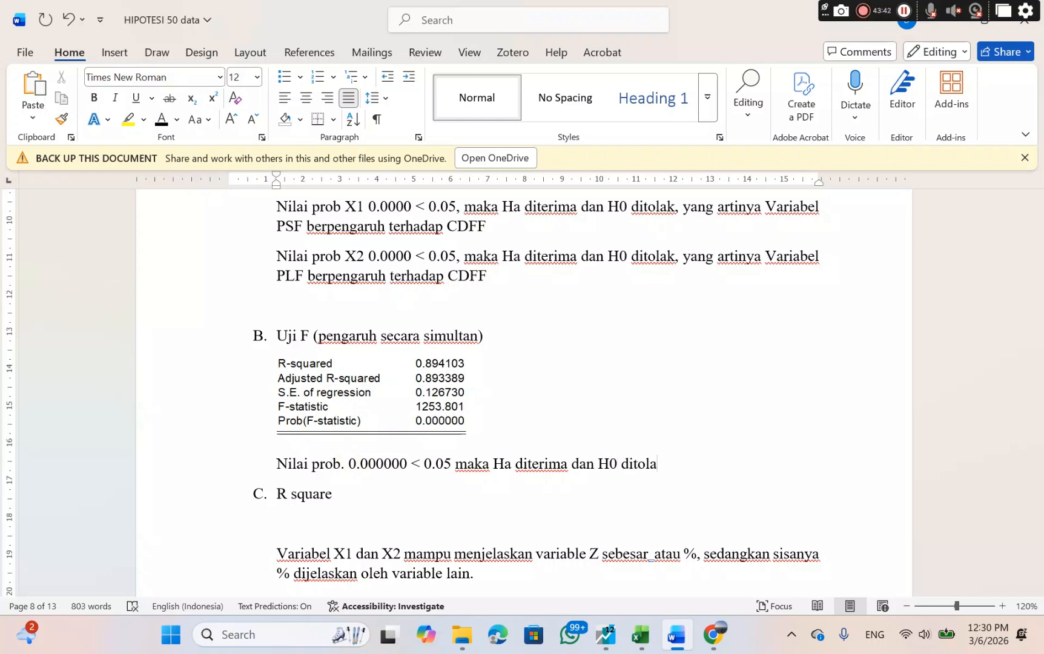
pyautogui.write('k, yang ar')
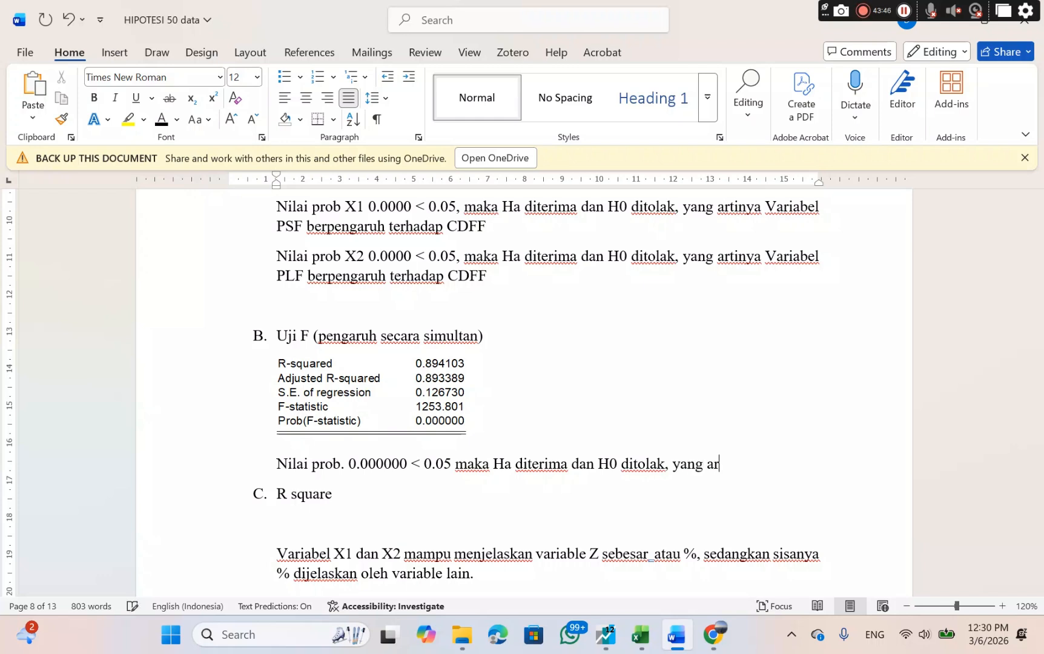
pyautogui.write('tinya')
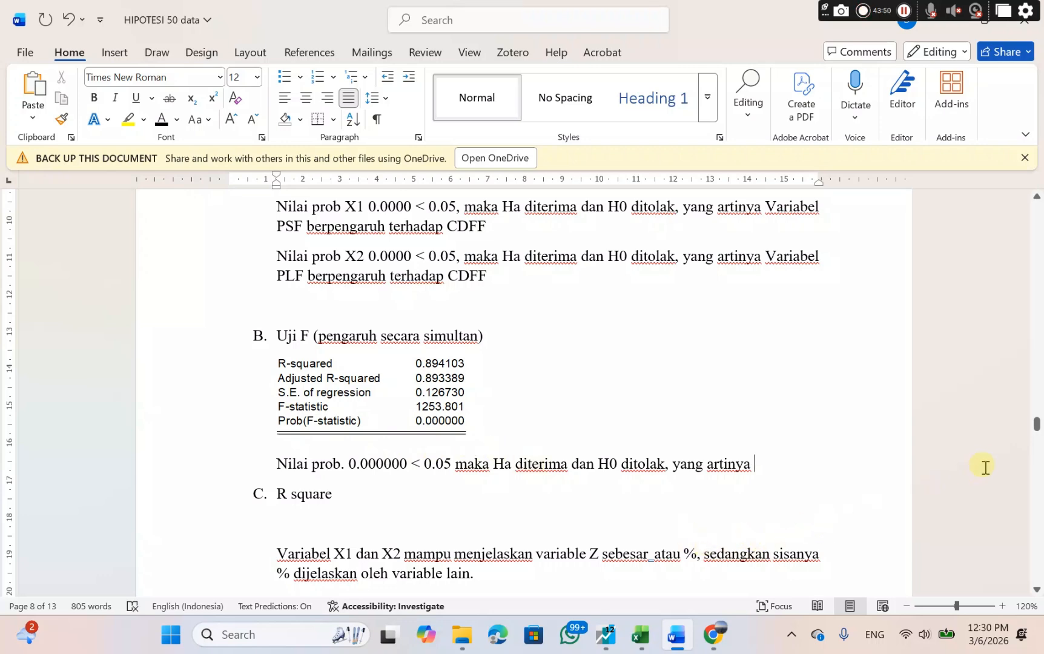
# Copy the Ha3 statement "Variabel PSF dan PLF berpengaruh terhadap CDFF" from the hypothesis list.
pyautogui.moveTo(1036, 425); pyautogui.dragTo(1024, 253)
pyautogui.scroll(5, 748, 383)
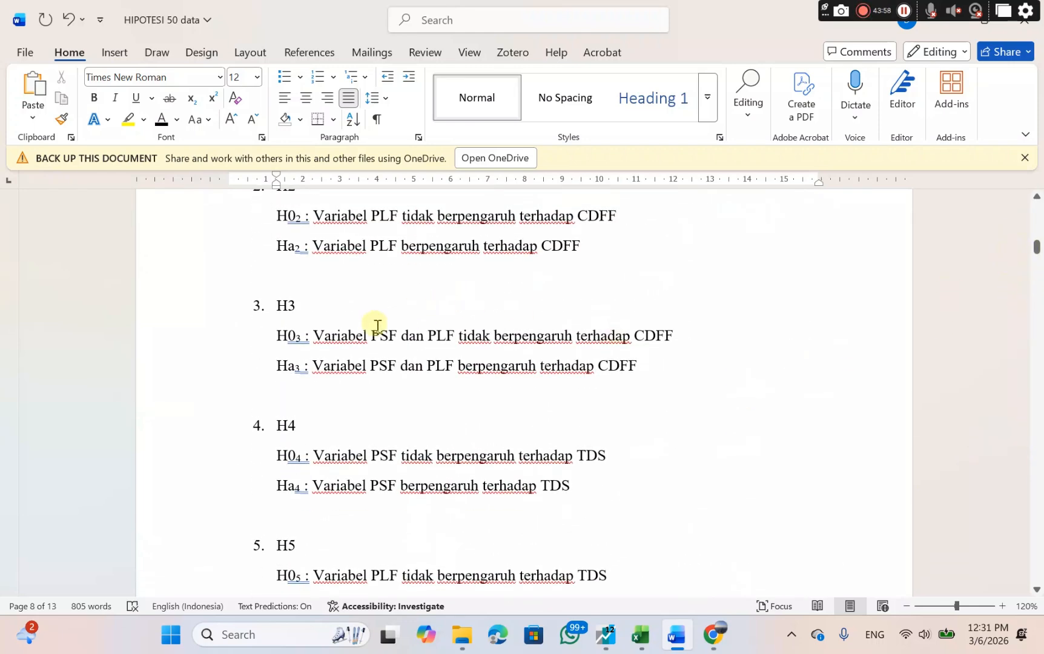
pyautogui.click(318, 365)
pyautogui.moveTo(311, 364); pyautogui.dragTo(622, 366)
pyautogui.hotkey('ctrl', 'c')
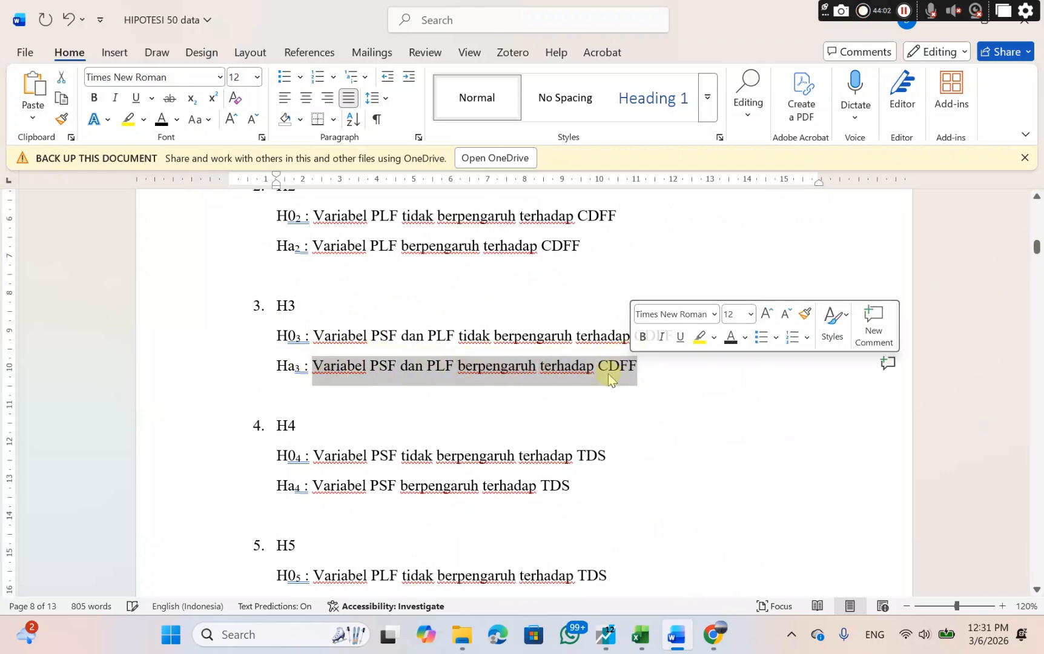
pyautogui.rightClick(609, 375)
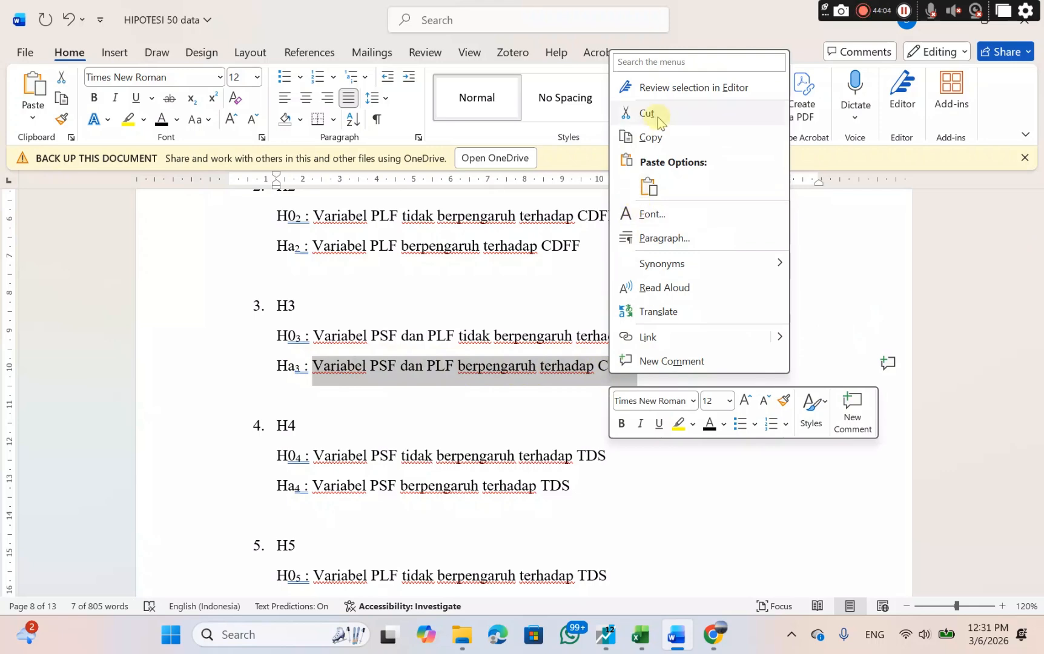
pyautogui.click(651, 137)
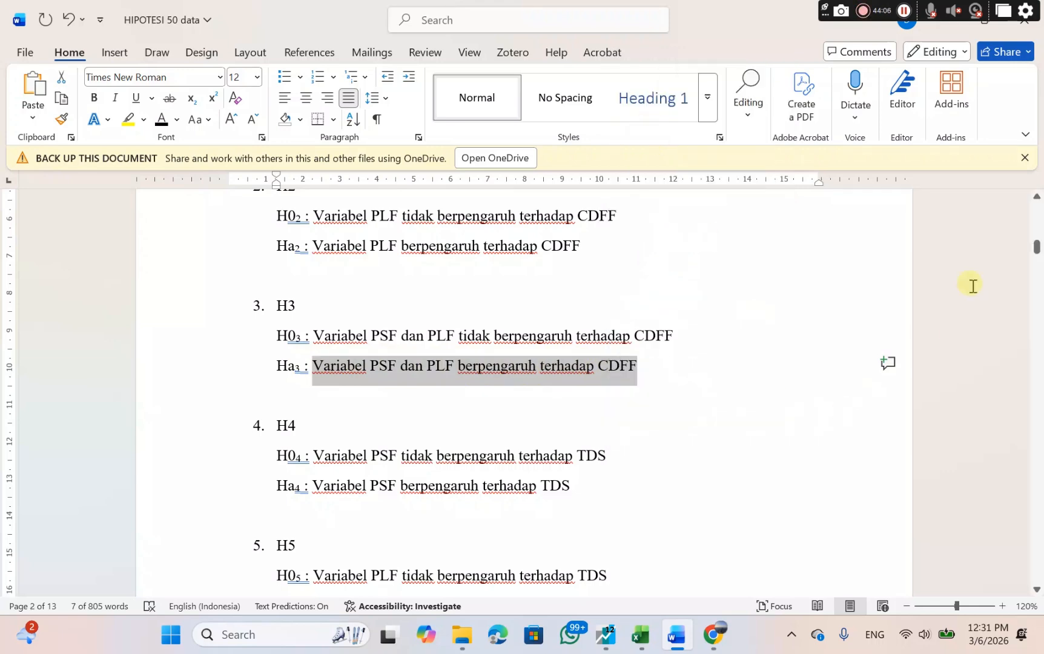
# Paste the copied Ha3 statement after "yang artinya" in the Uji F section, keeping its source formatting.
pyautogui.moveTo(1034, 253); pyautogui.dragTo(1036, 435)
pyautogui.scroll(6, 662, 415)
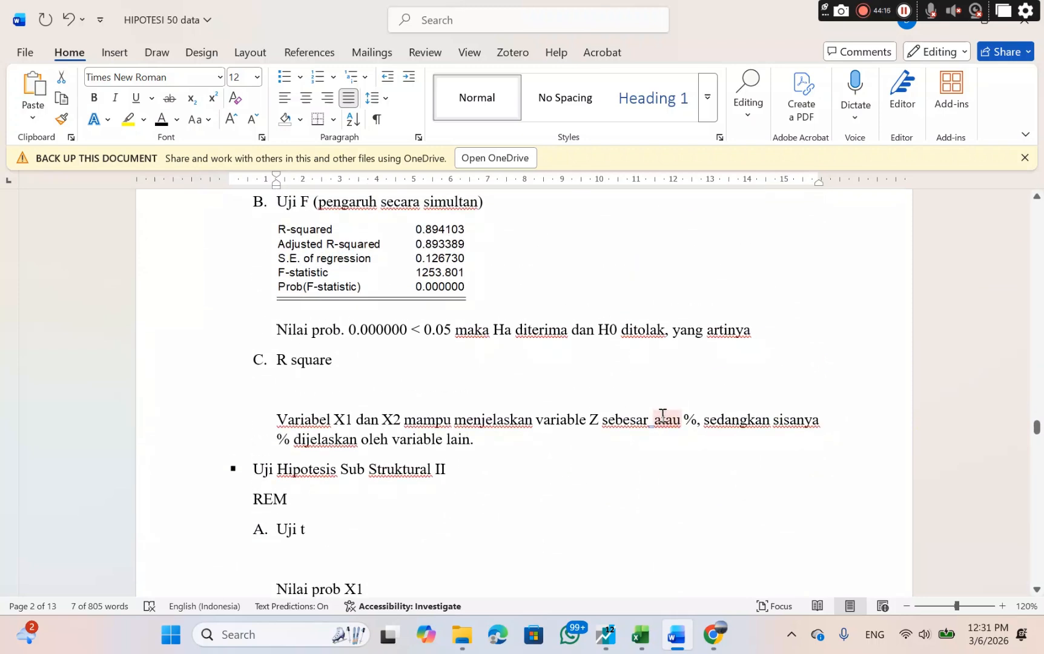
pyautogui.scroll(2, 662, 415)
pyautogui.click(758, 410)
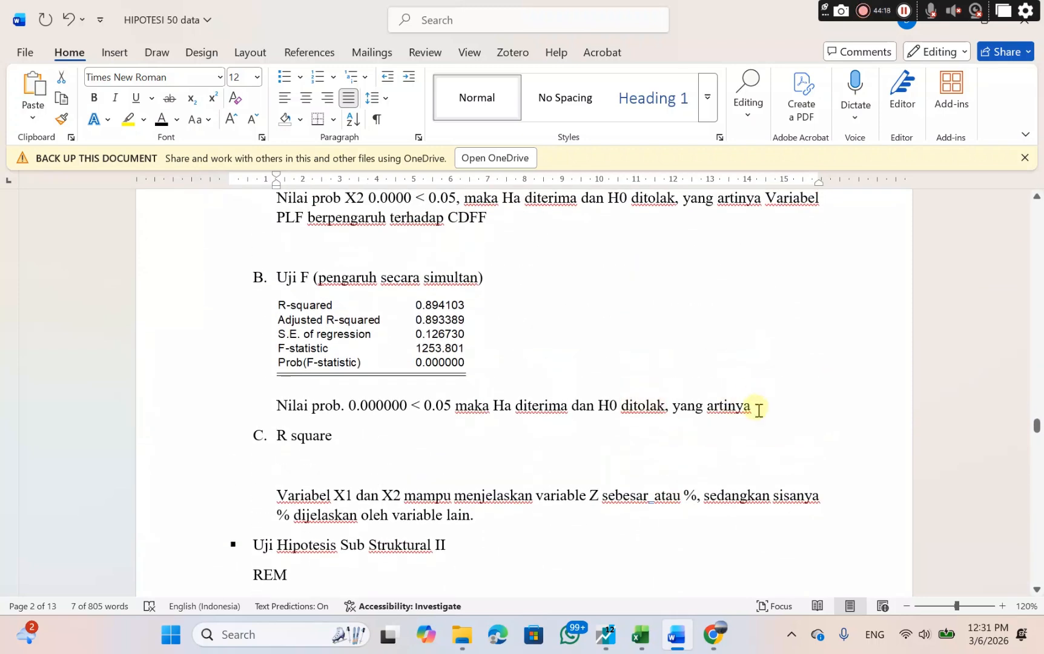
pyautogui.rightClick(759, 410)
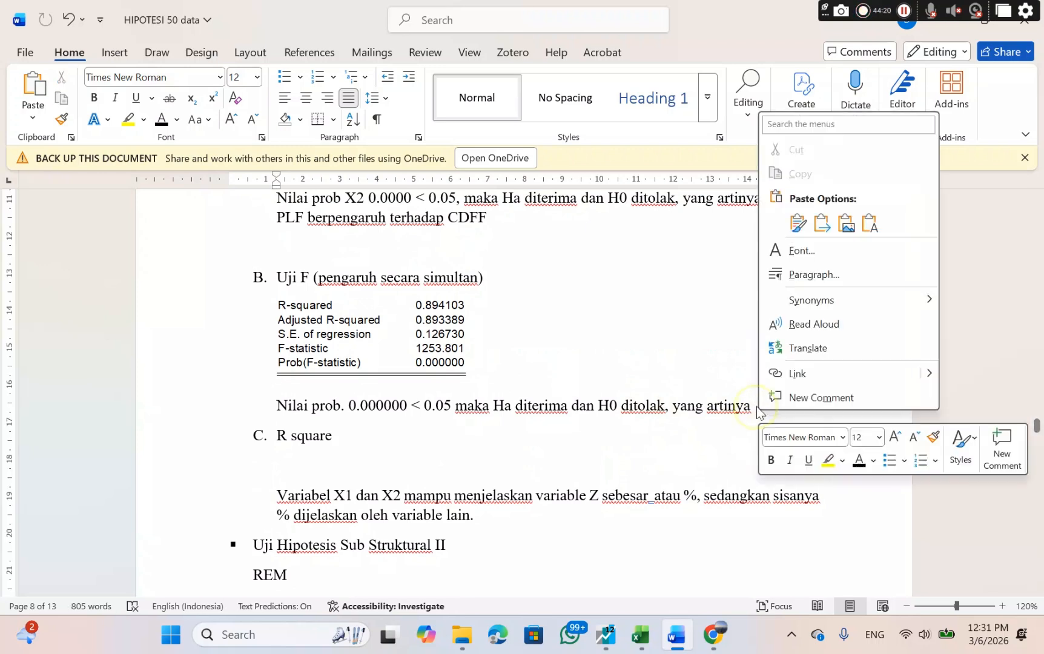
pyautogui.click(797, 224)
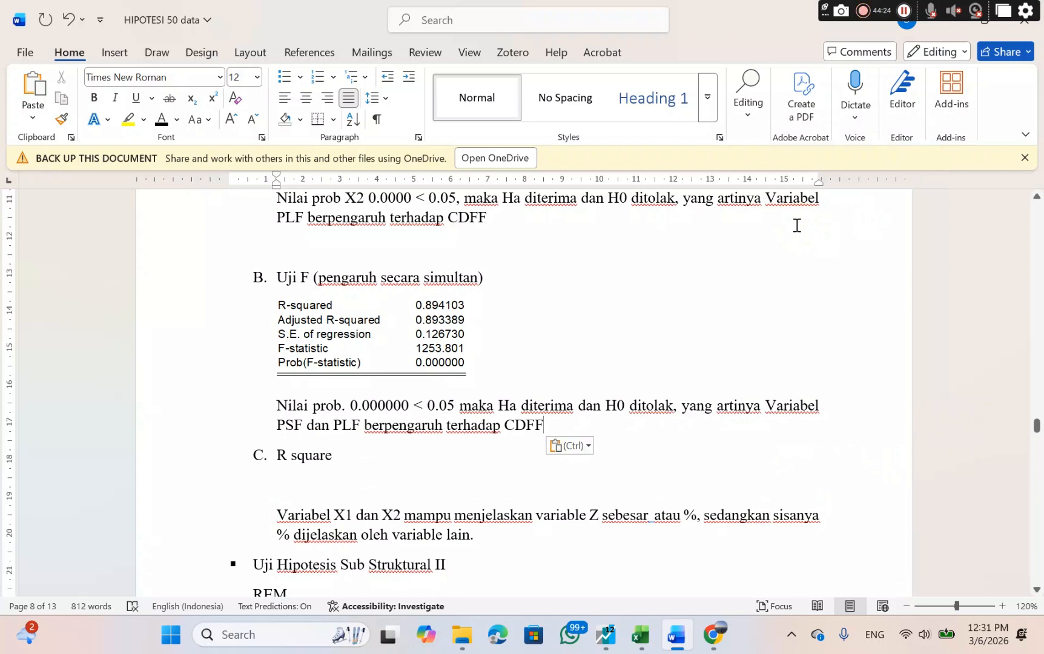
# Copy the statistics picture from the Uji F section and paste it on the empty line under the "R square" heading.
pyautogui.click(392, 463)
pyautogui.moveTo(276, 457); pyautogui.dragTo(326, 460)
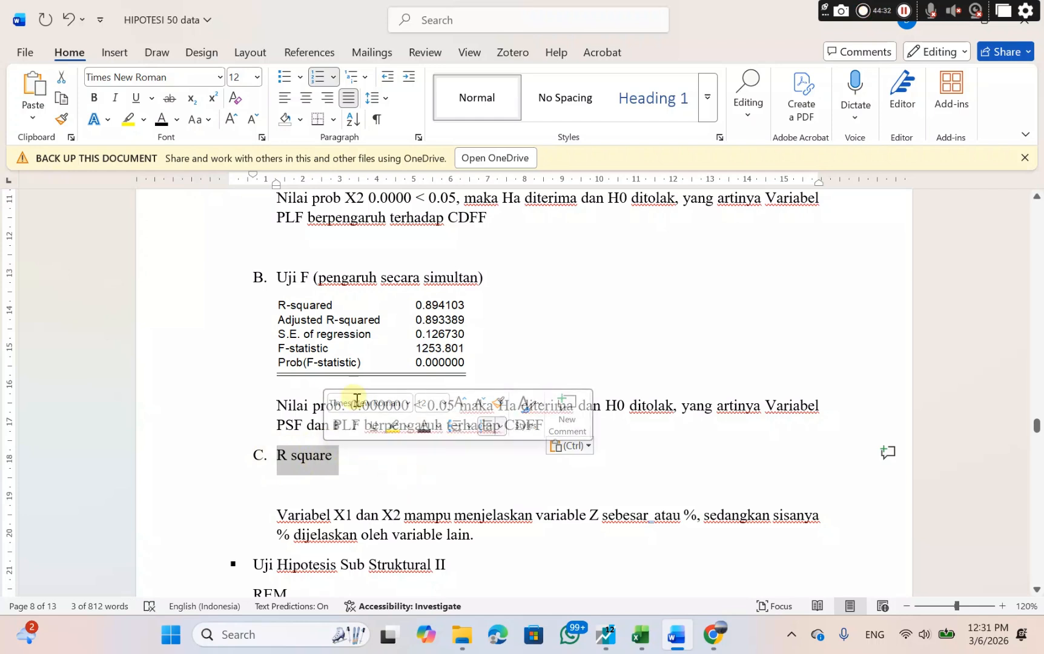
pyautogui.click(314, 330)
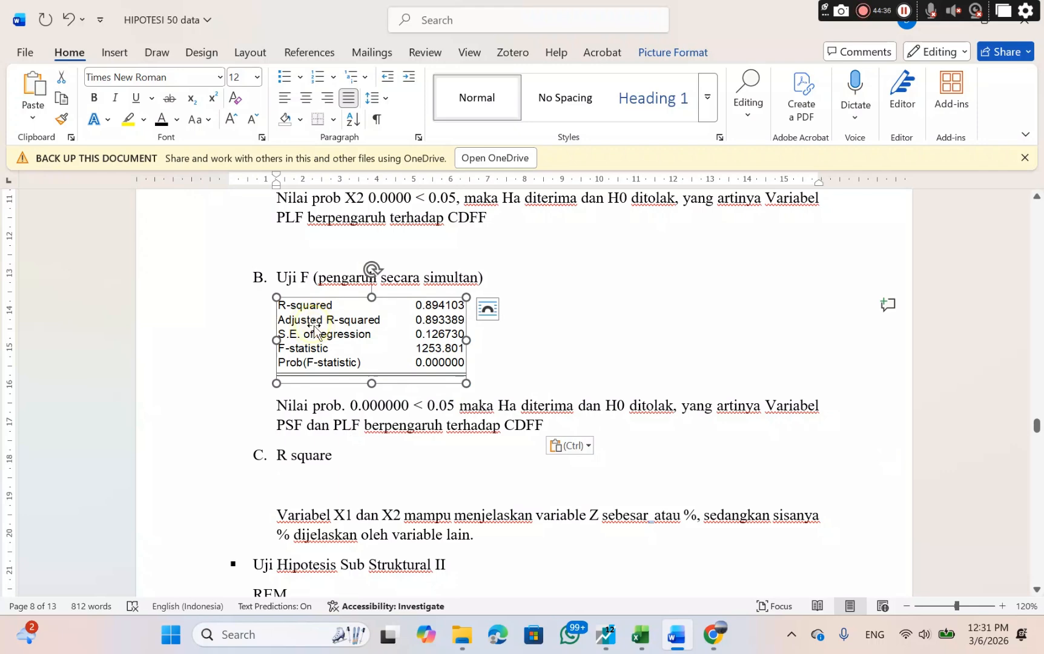
pyautogui.rightClick(314, 330)
pyautogui.click(367, 249)
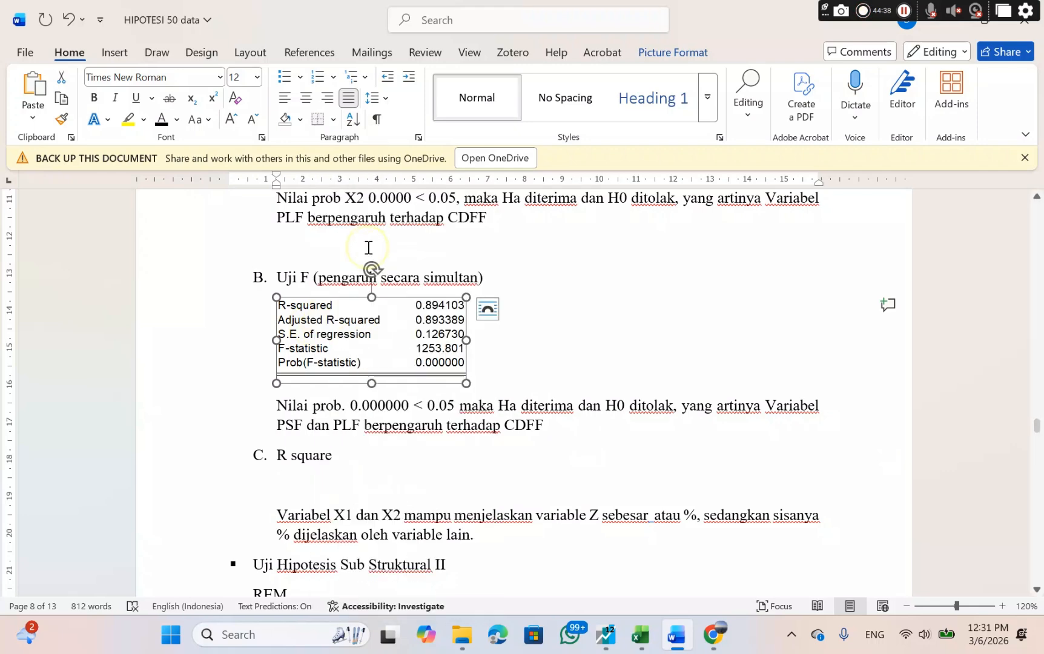
pyautogui.click(302, 482)
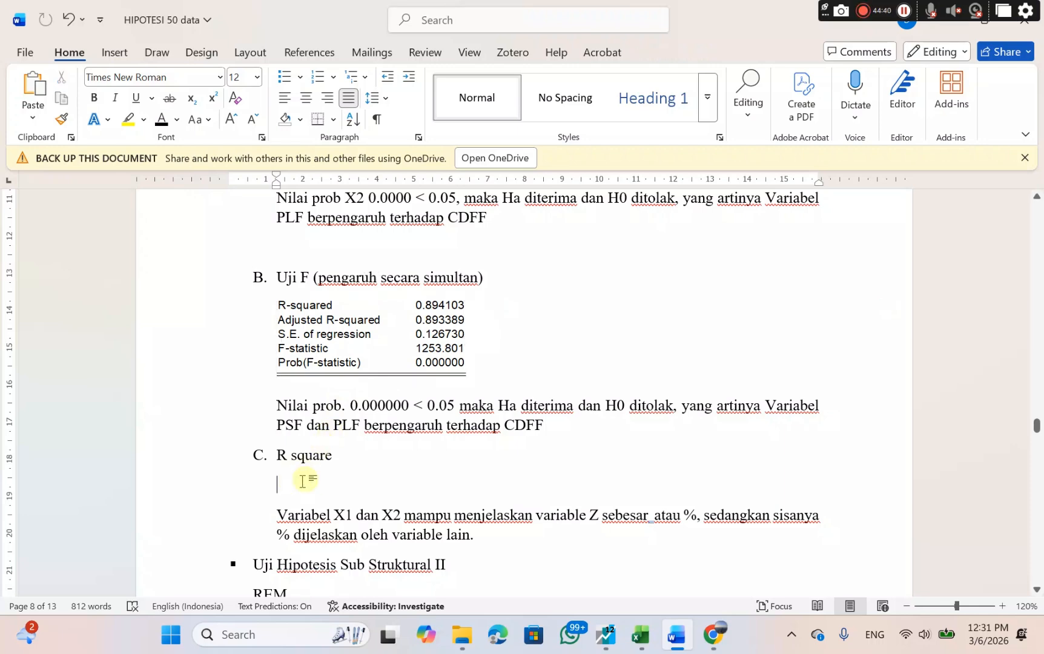
pyautogui.hotkey('ctrl', 'v')
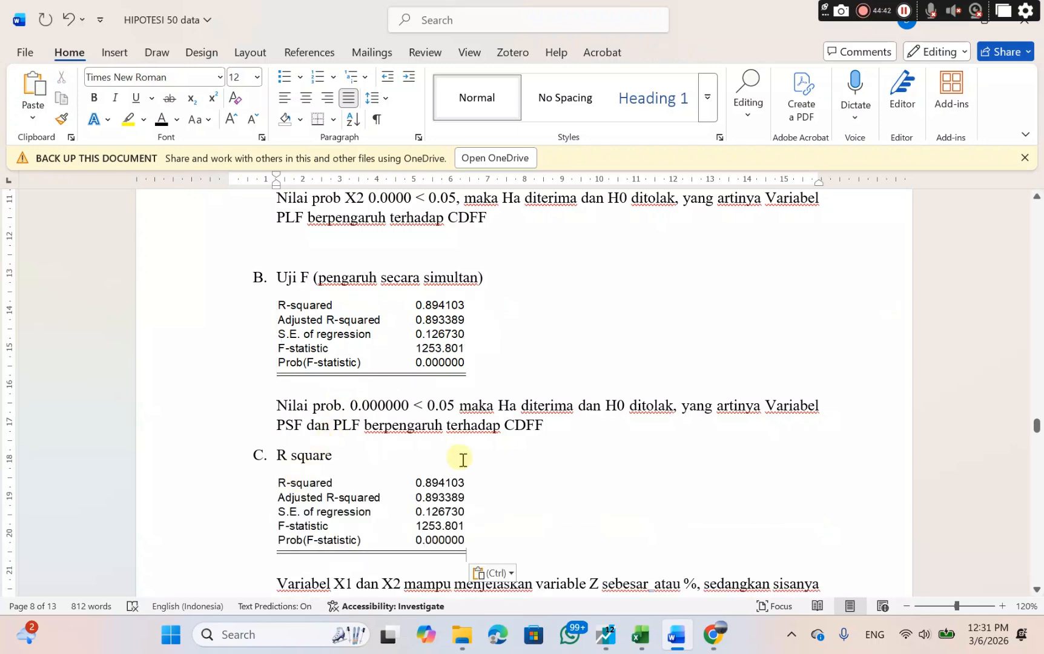
pyautogui.scroll(-3, 462, 460)
pyautogui.scroll(-2, 462, 461)
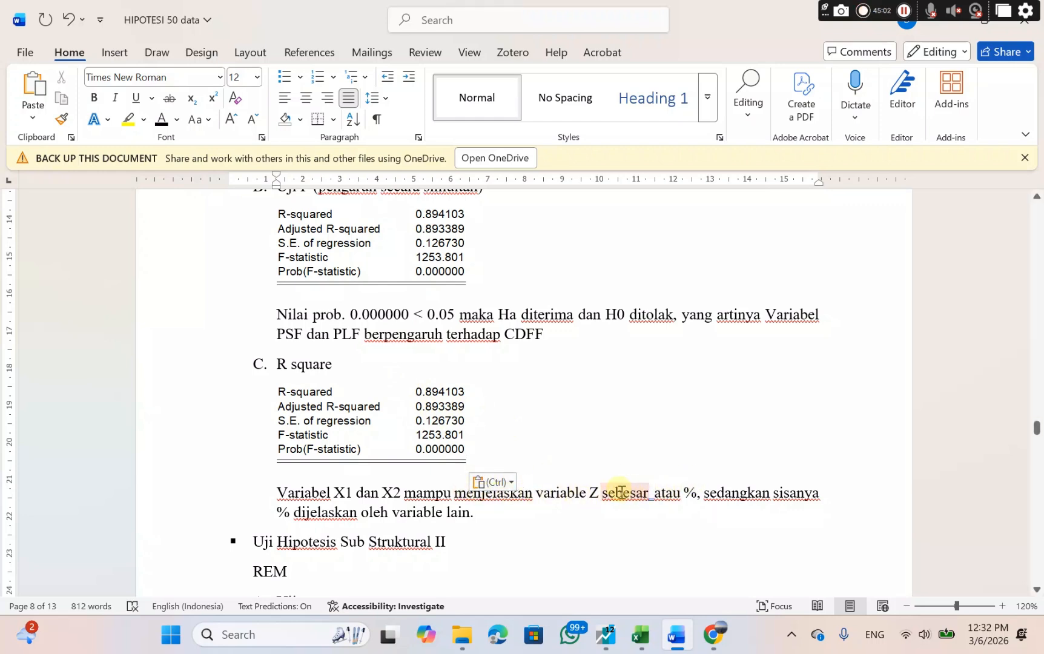
# Complete the R square sentence for variable Z so it reads "sebesar 0.89 atau 89%".
pyautogui.click(653, 493)
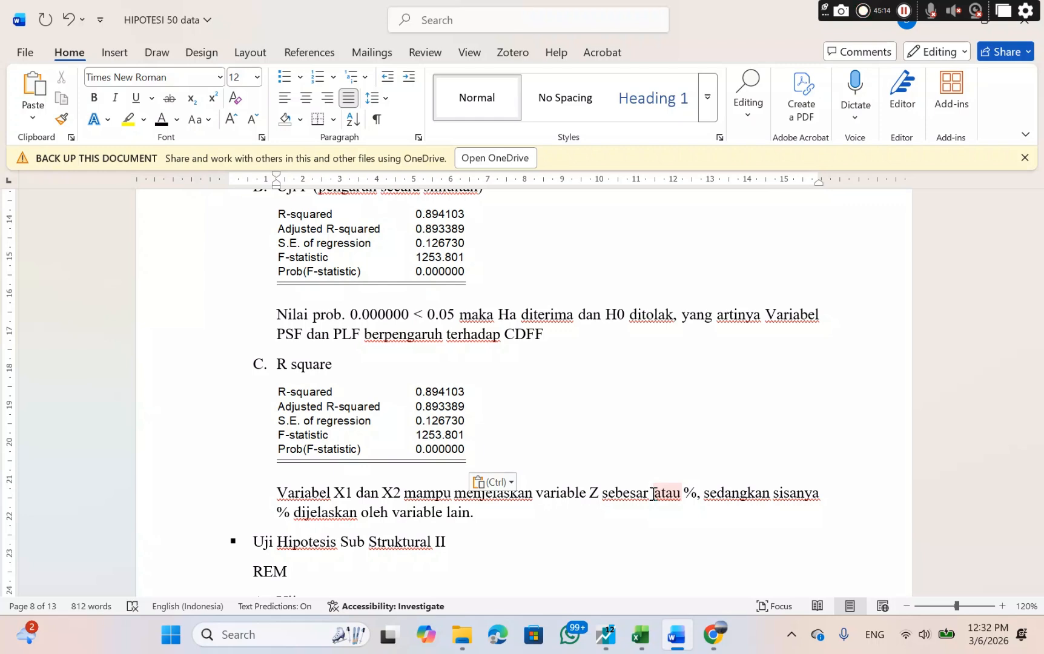
pyautogui.click(652, 492)
pyautogui.write('0. ')
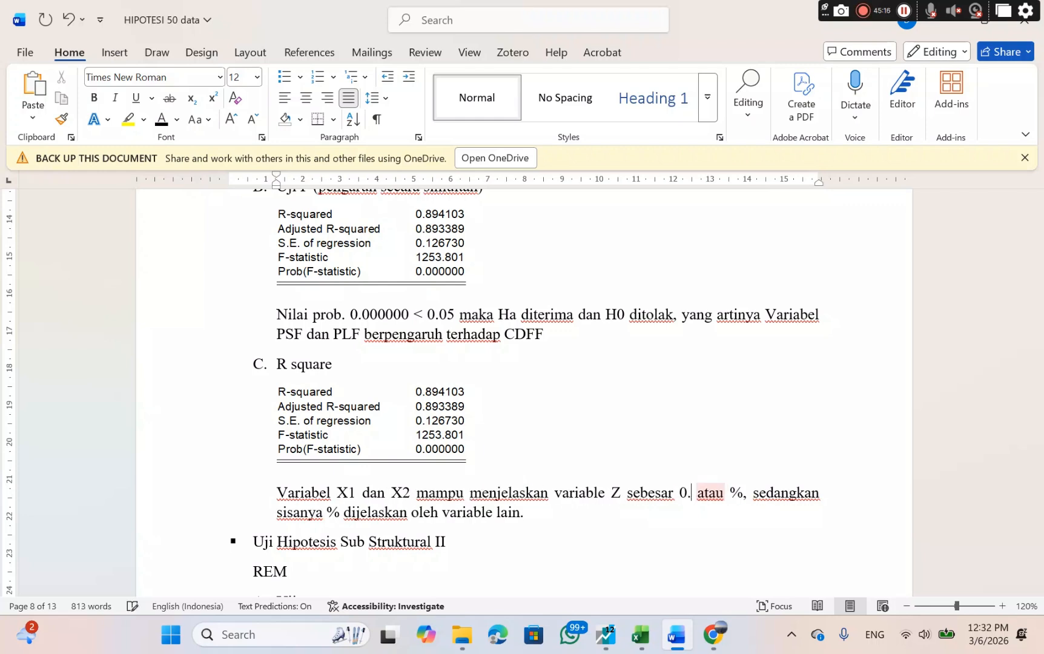
pyautogui.write('89')
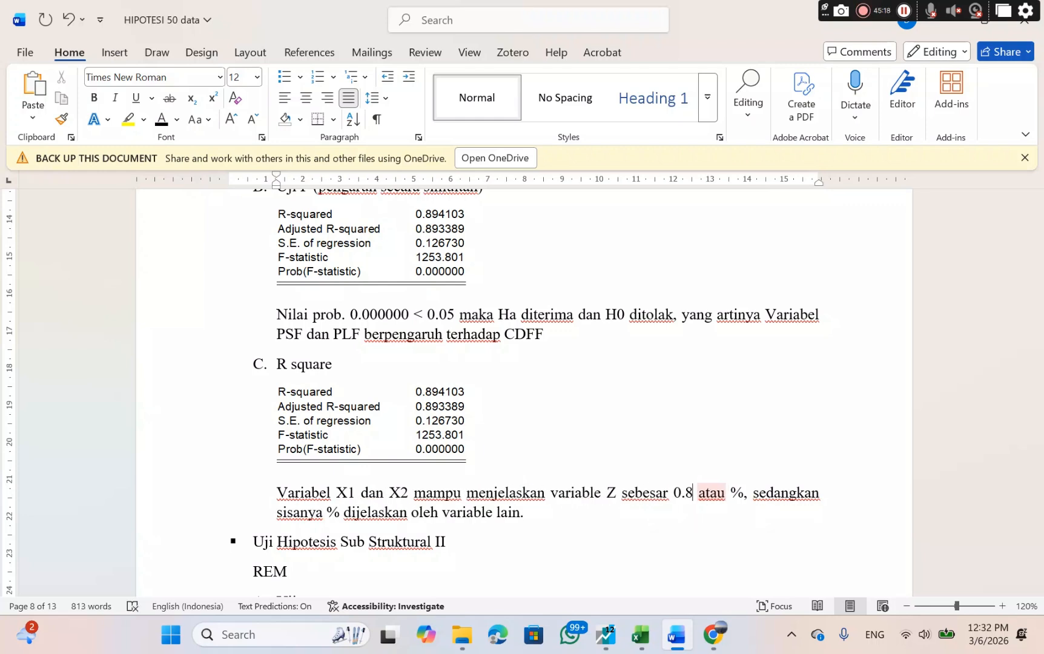
pyautogui.doubleClick(723, 492)
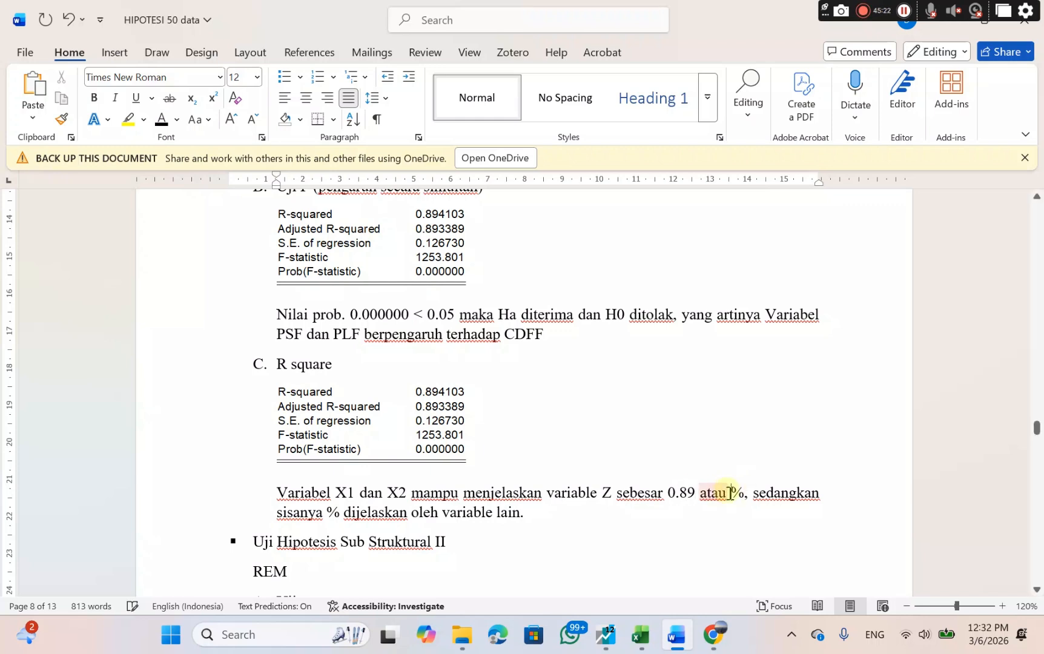
pyautogui.click(731, 493)
pyautogui.write('89')
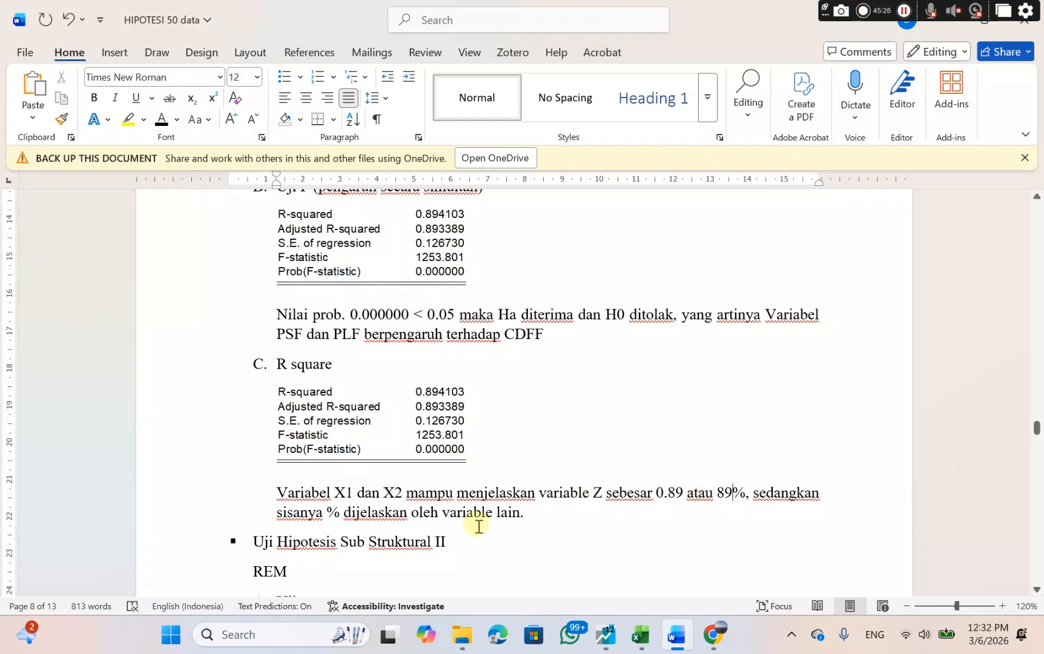
# Fill in 11% after "sedangkan sisanya" as the share explained by other variables in the R square sentence.
pyautogui.click(331, 512)
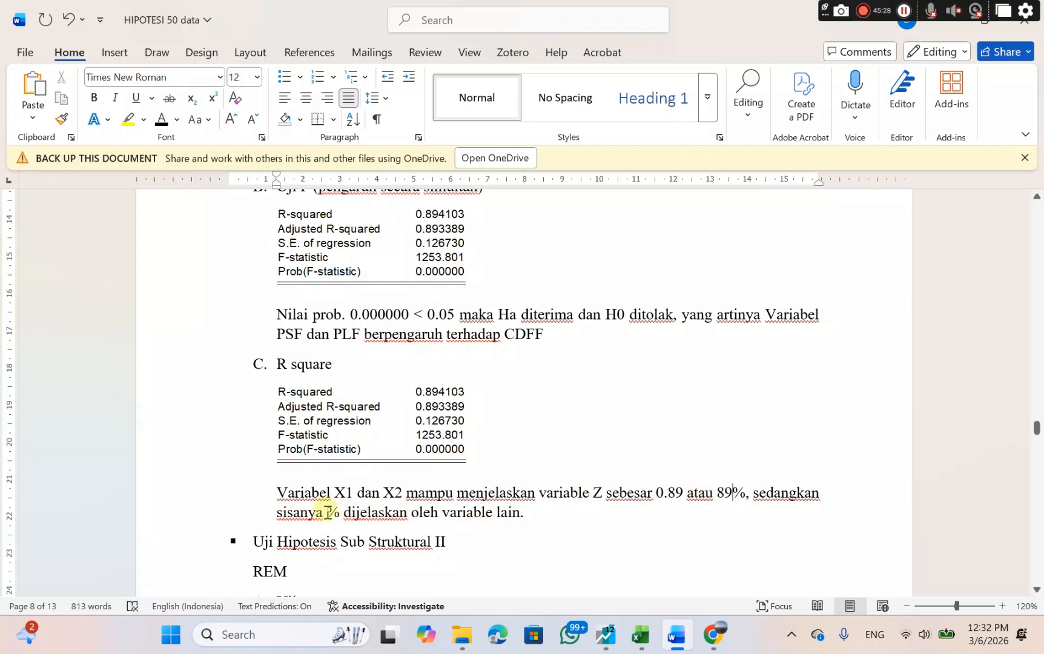
pyautogui.click(328, 512)
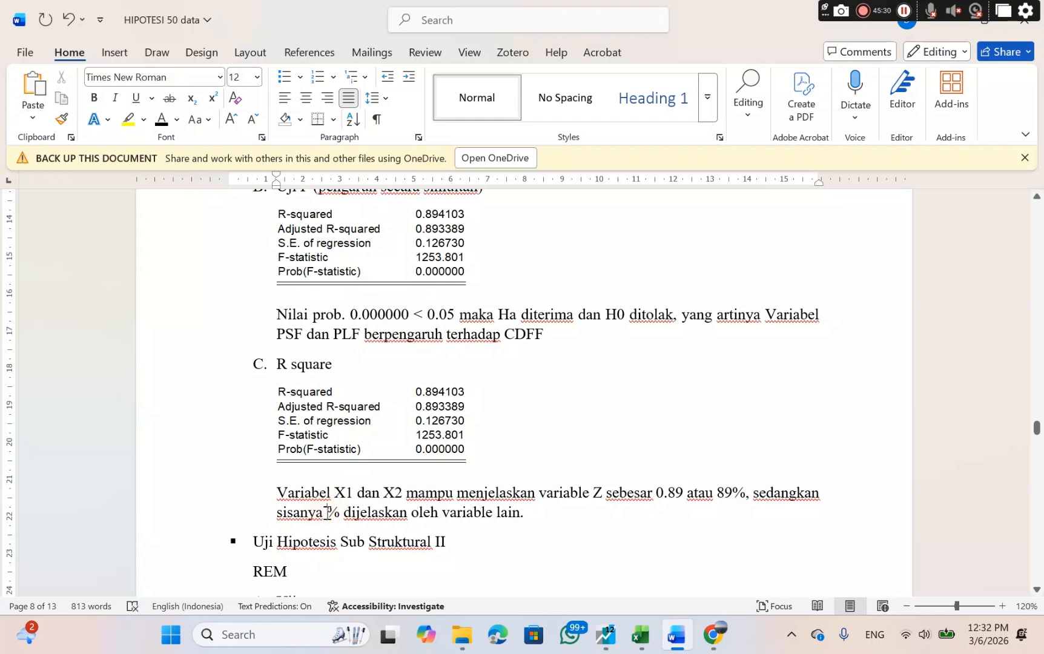
pyautogui.write('11')
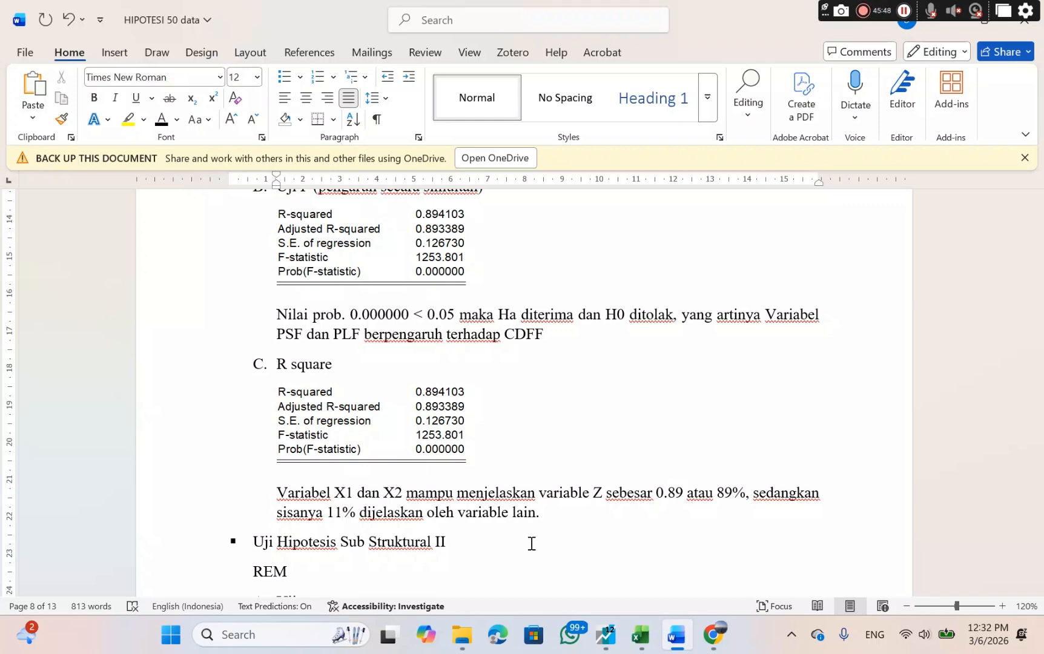
# Review the Uji Hipotesis Sub Struktural II section and the Sub Struktural II diagram linking PSF, PLF and CDFF to TDS.
pyautogui.scroll(-3, 531, 543)
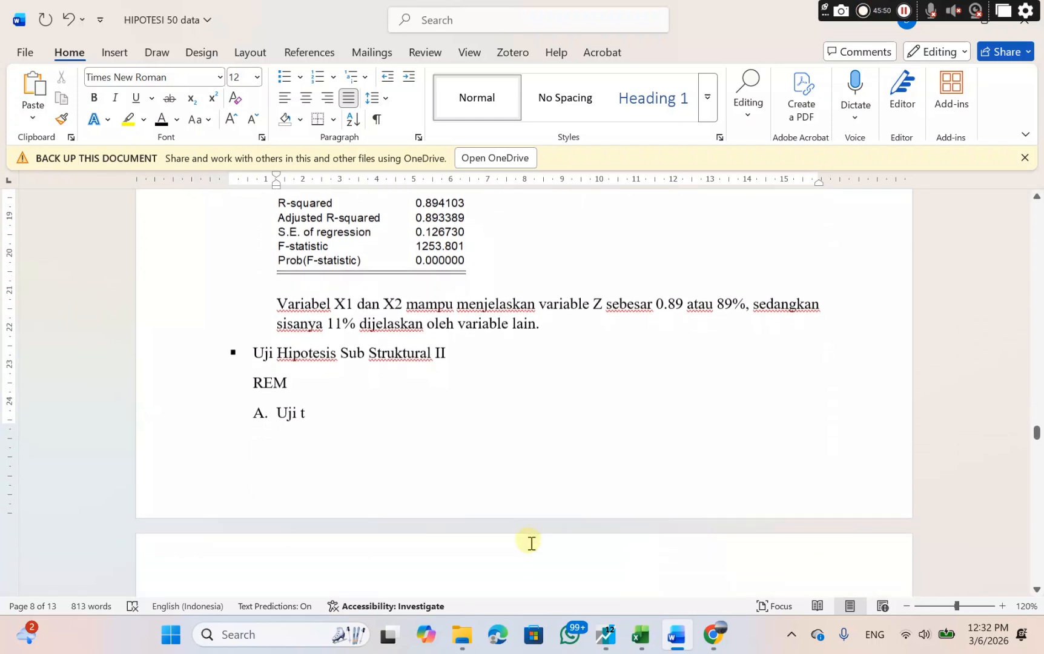
pyautogui.scroll(-2, 532, 544)
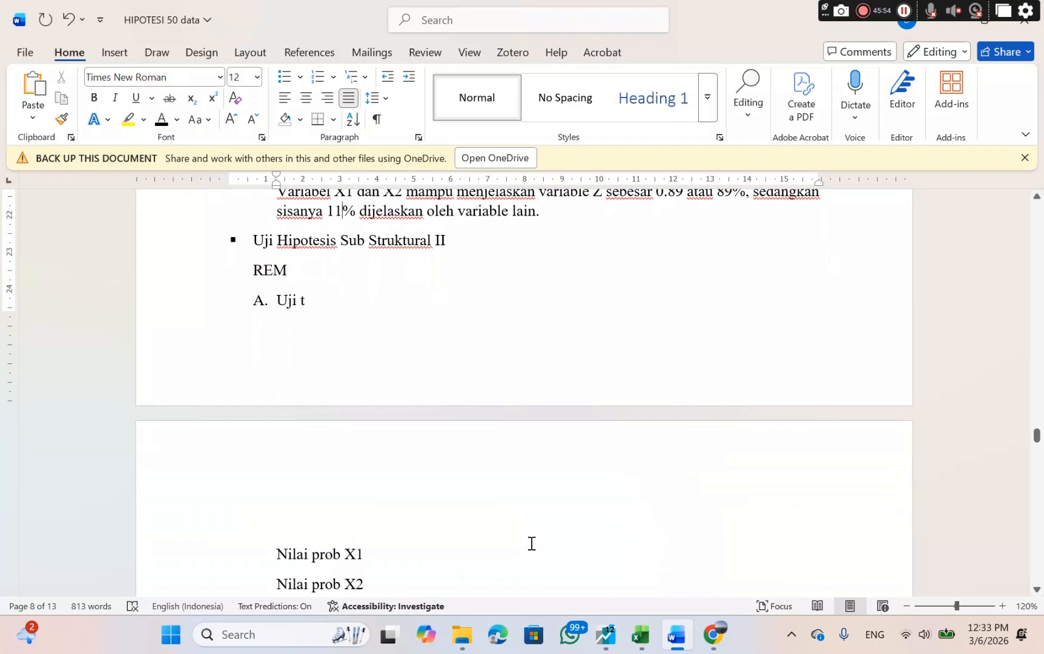
pyautogui.moveTo(252, 237); pyautogui.dragTo(299, 272)
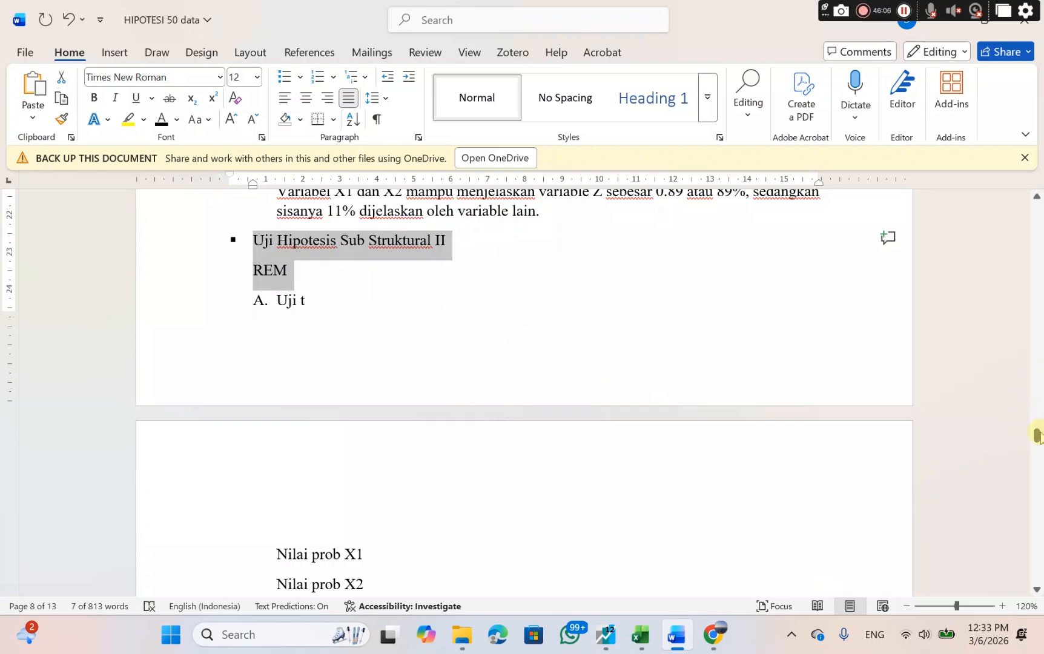
pyautogui.moveTo(1036, 435); pyautogui.dragTo(993, 229)
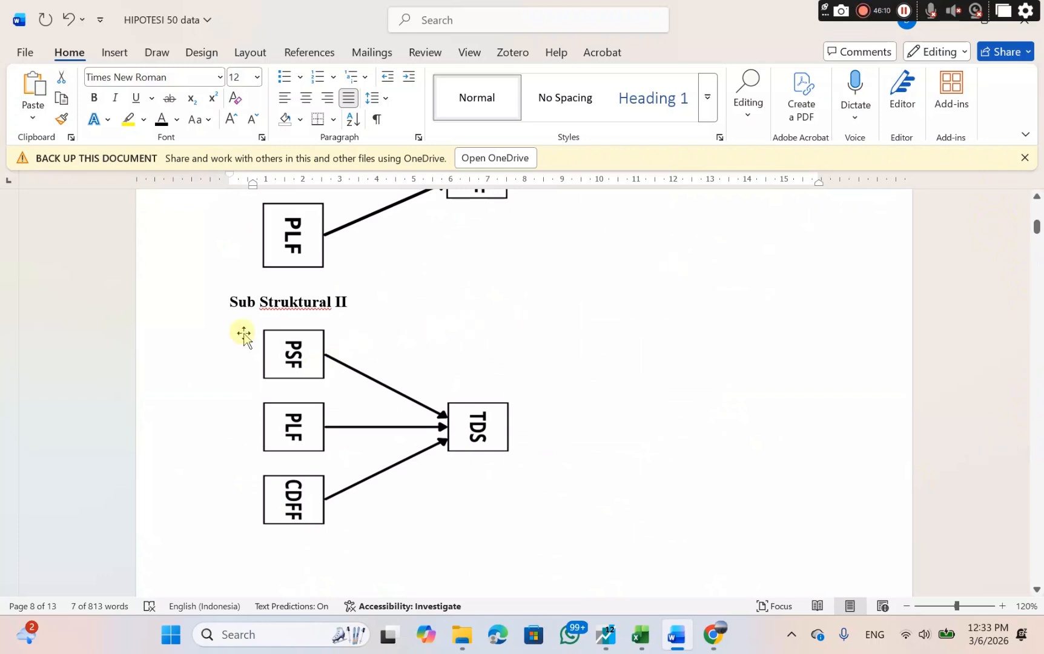
pyautogui.click(307, 400)
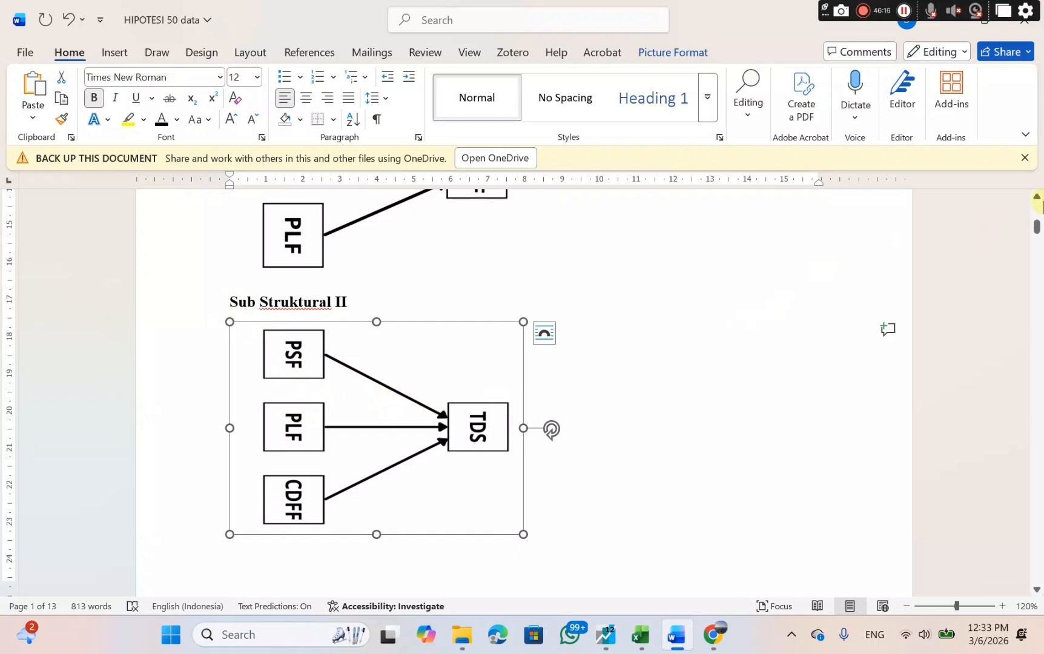
pyautogui.moveTo(1039, 221); pyautogui.dragTo(1016, 401)
pyautogui.scroll(-7, 702, 451)
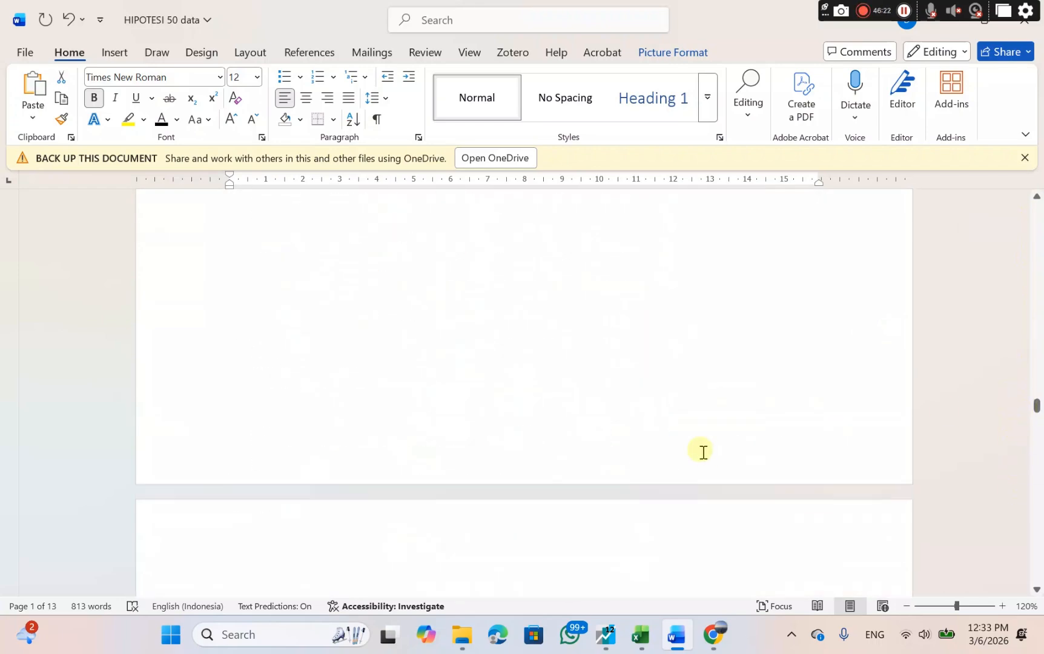
pyautogui.scroll(-15, 702, 452)
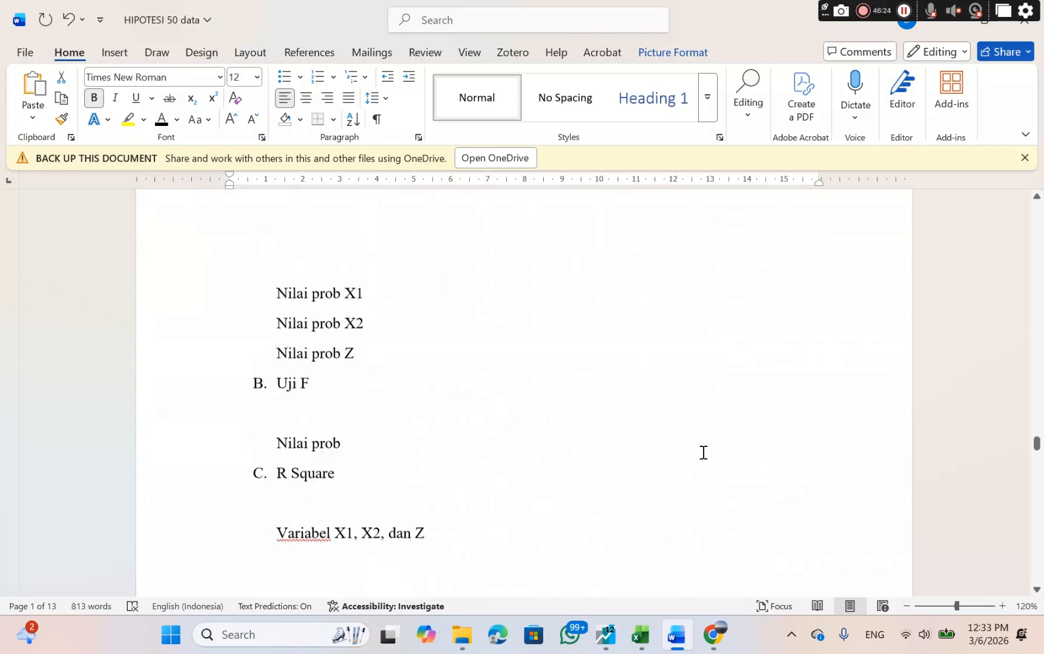
pyautogui.scroll(5, 703, 452)
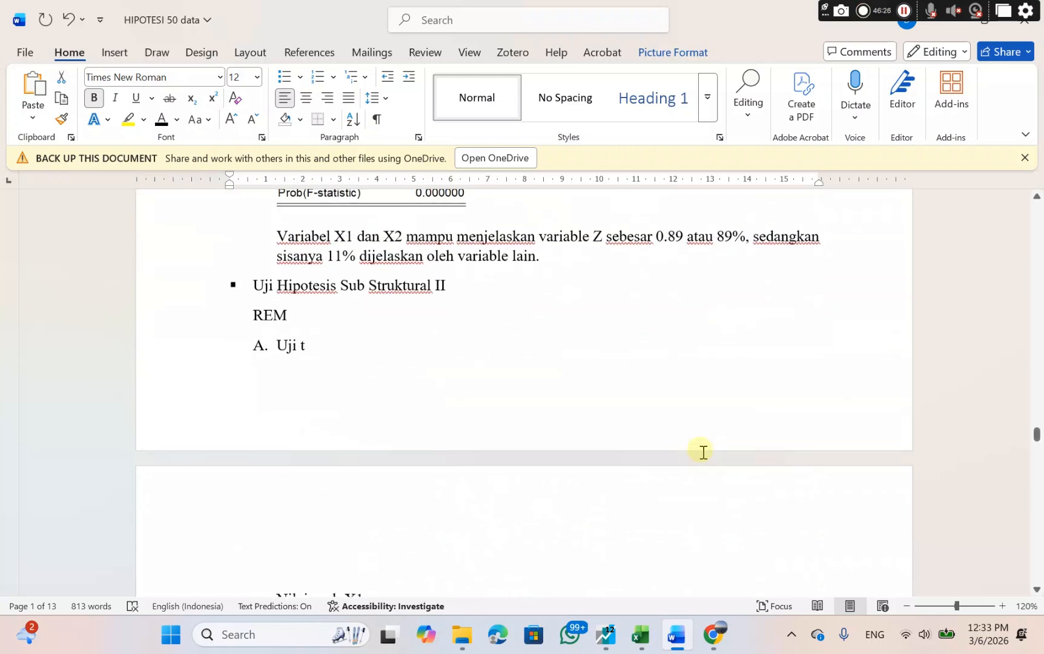
# Switch to EViews and close the untitled sub-structure I equation, deleting it.
pyautogui.click(605, 636)
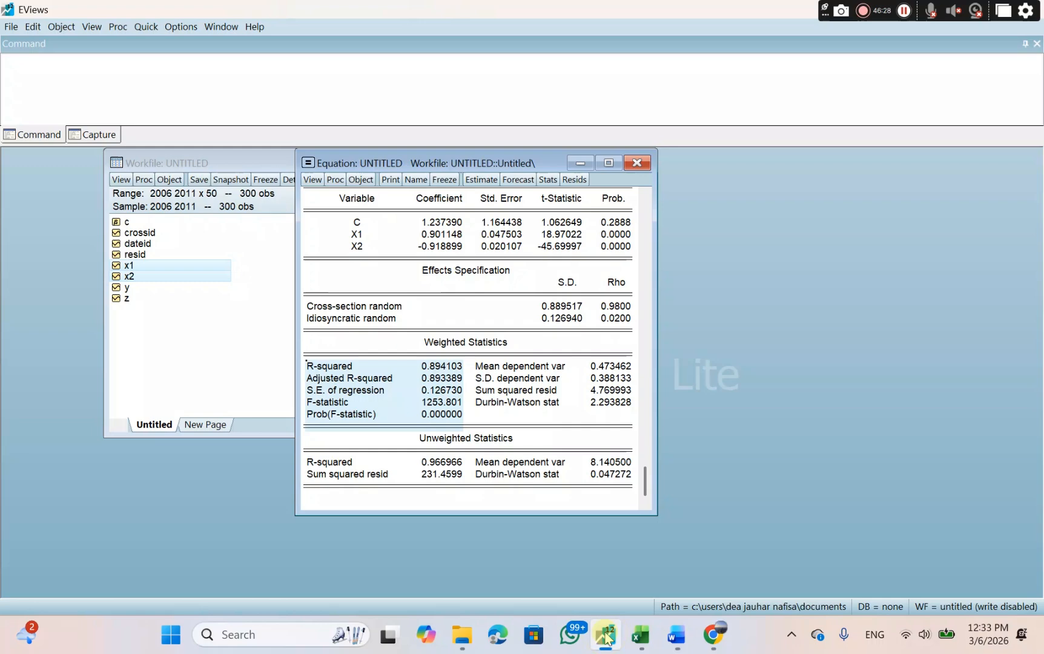
pyautogui.click(633, 162)
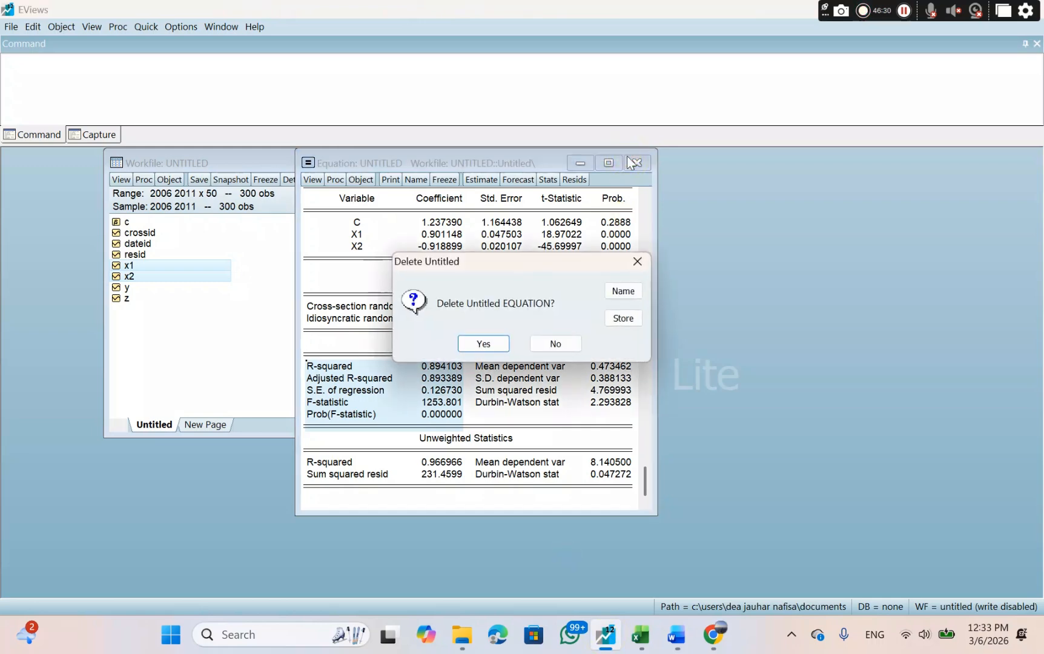
pyautogui.click(479, 343)
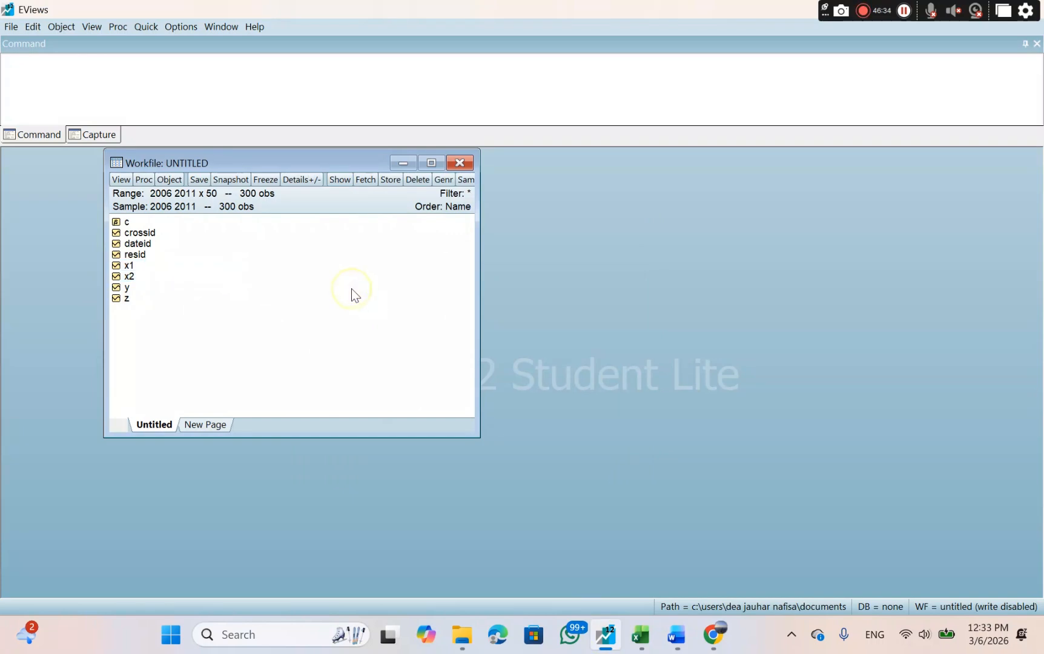
# Open the series x1, x2 and z together as a new equation.
pyautogui.click(128, 267)
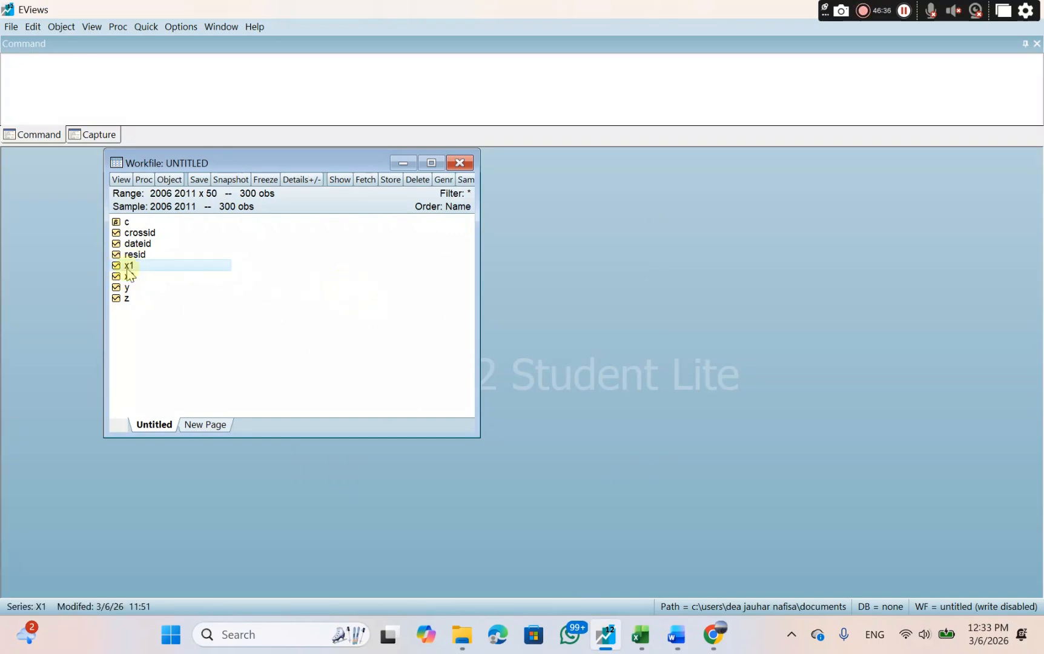
pyautogui.keyDown('ctrl'); pyautogui.click(128, 280); pyautogui.keyUp('ctrl')
pyautogui.keyDown('ctrl'); pyautogui.click(134, 300); pyautogui.keyUp('ctrl')
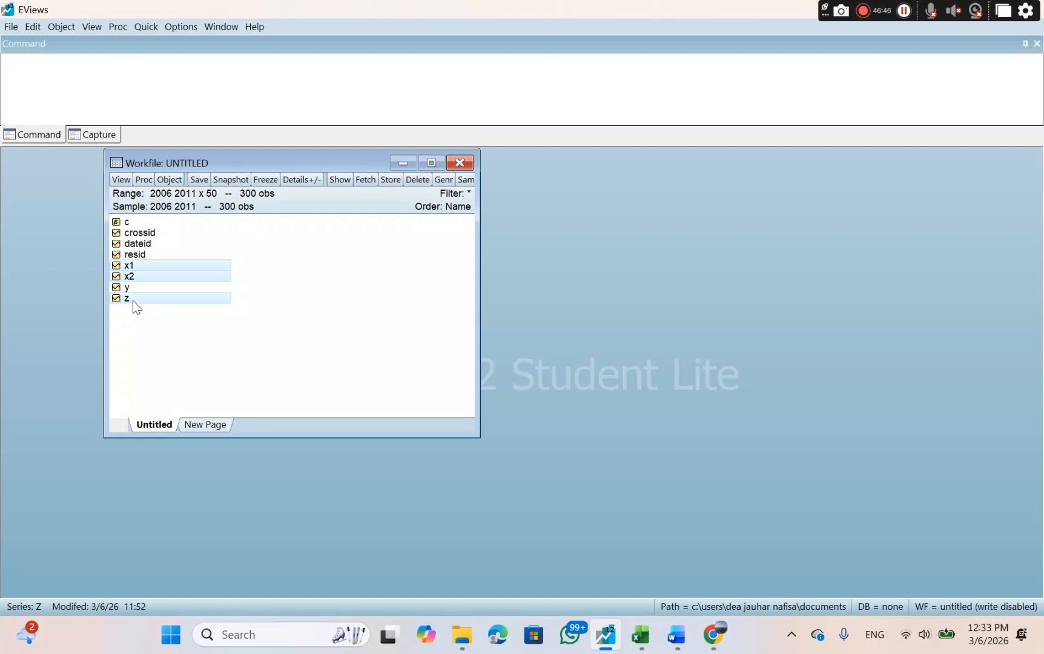
pyautogui.rightClick(176, 271)
pyautogui.moveTo(204, 276)
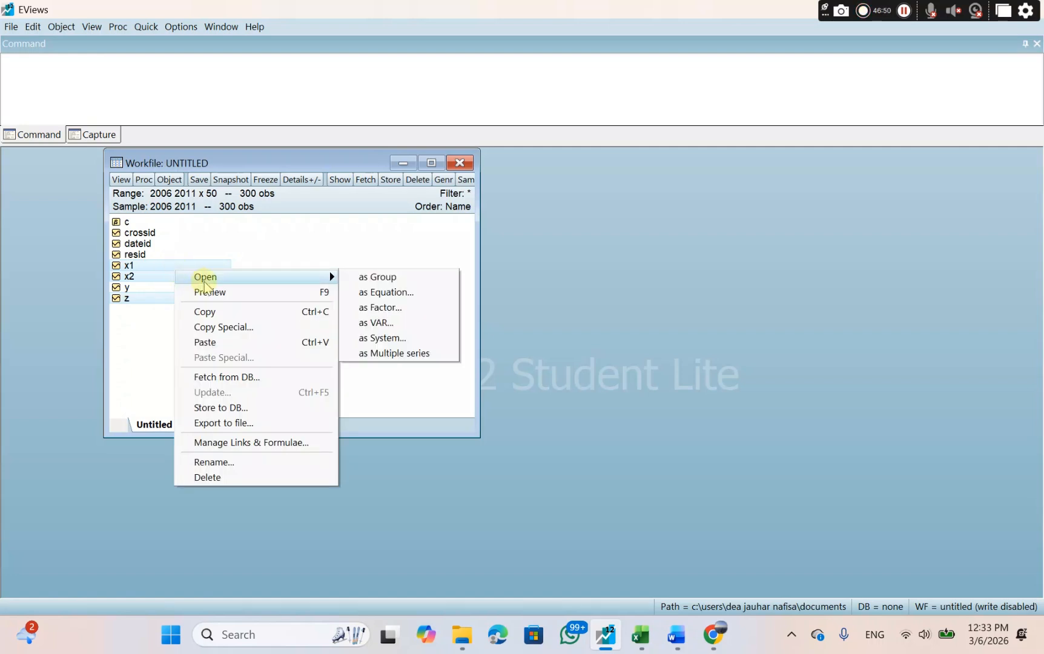
pyautogui.click(364, 293)
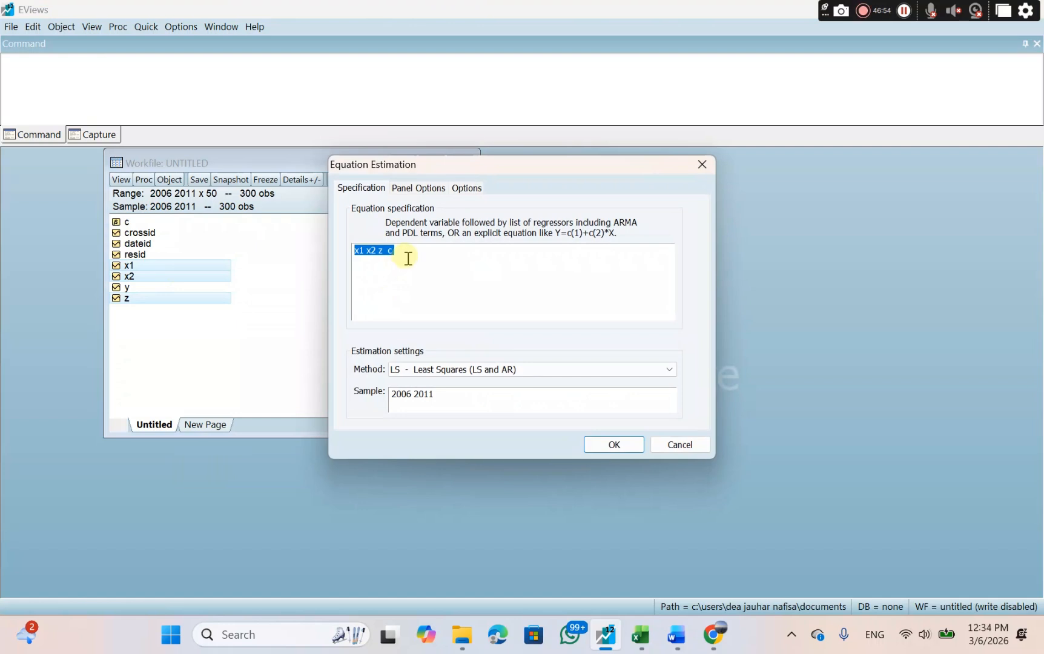
# Set the equation specification to "y c x1 x2 z".
pyautogui.click(407, 259)
pyautogui.press('BackSpace')
pyautogui.press('Home')
pyautogui.write('y c')
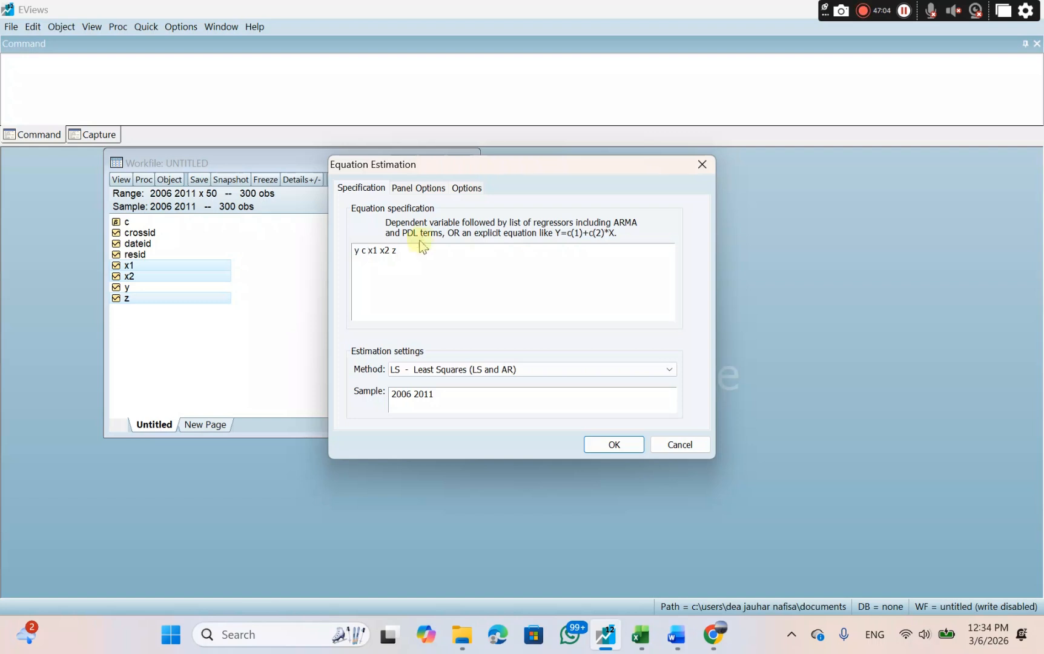
# Set the cross-section effects to Random and estimate the equation.
pyautogui.click(424, 188)
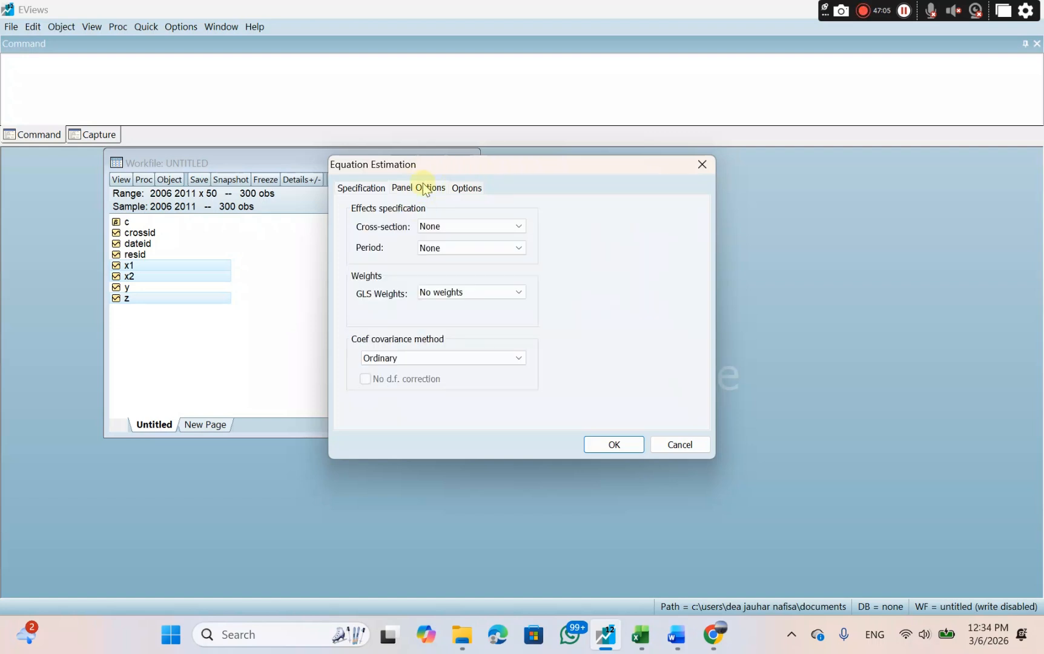
pyautogui.click(441, 228)
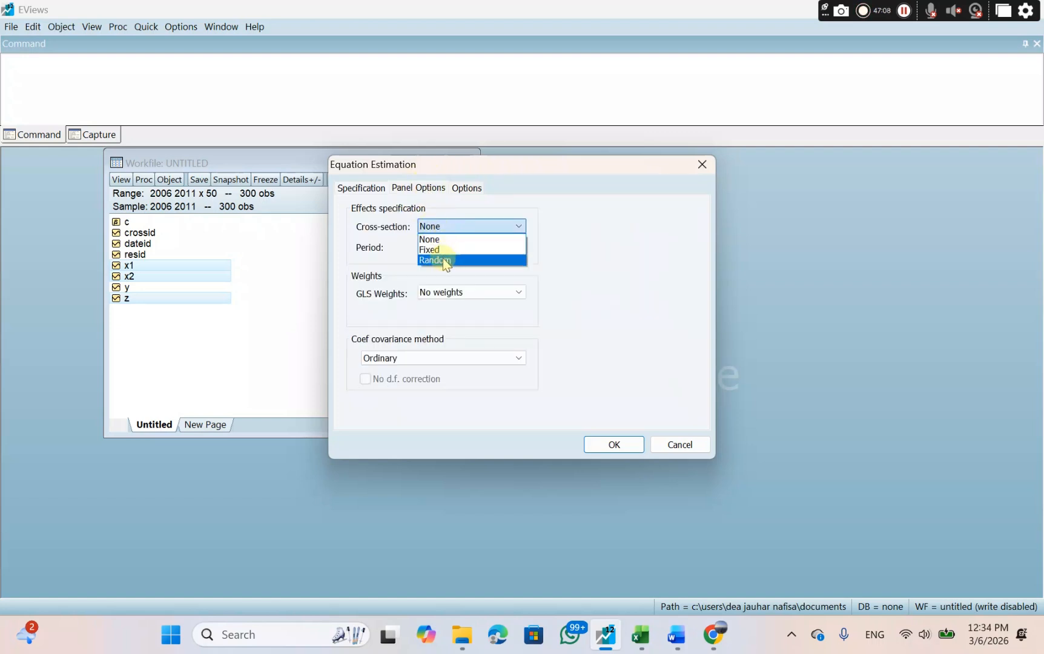
pyautogui.click(445, 259)
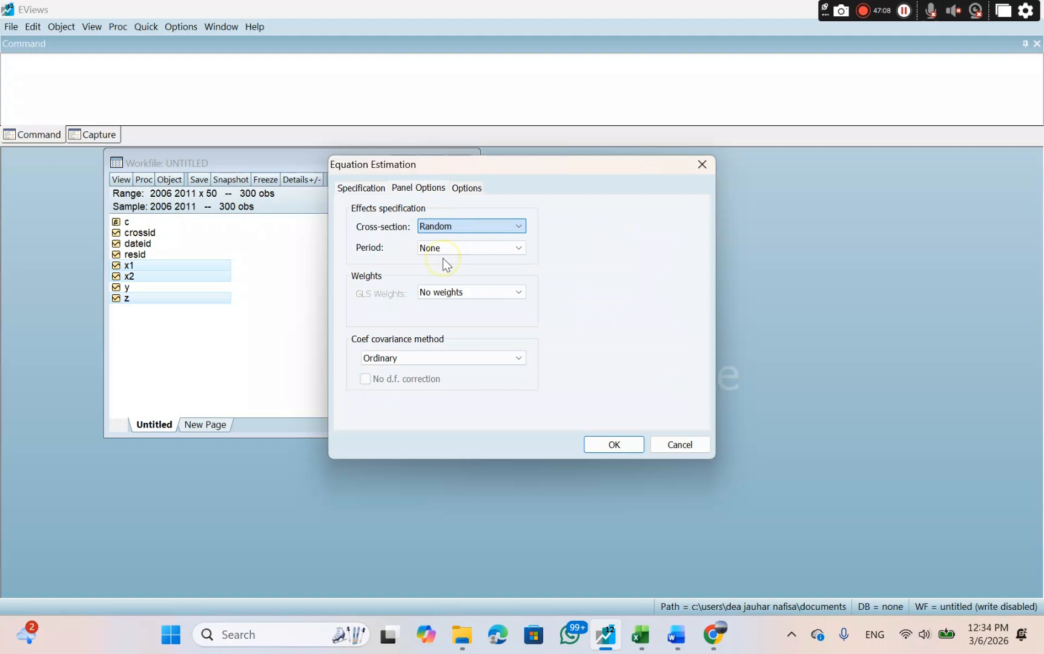
pyautogui.click(613, 445)
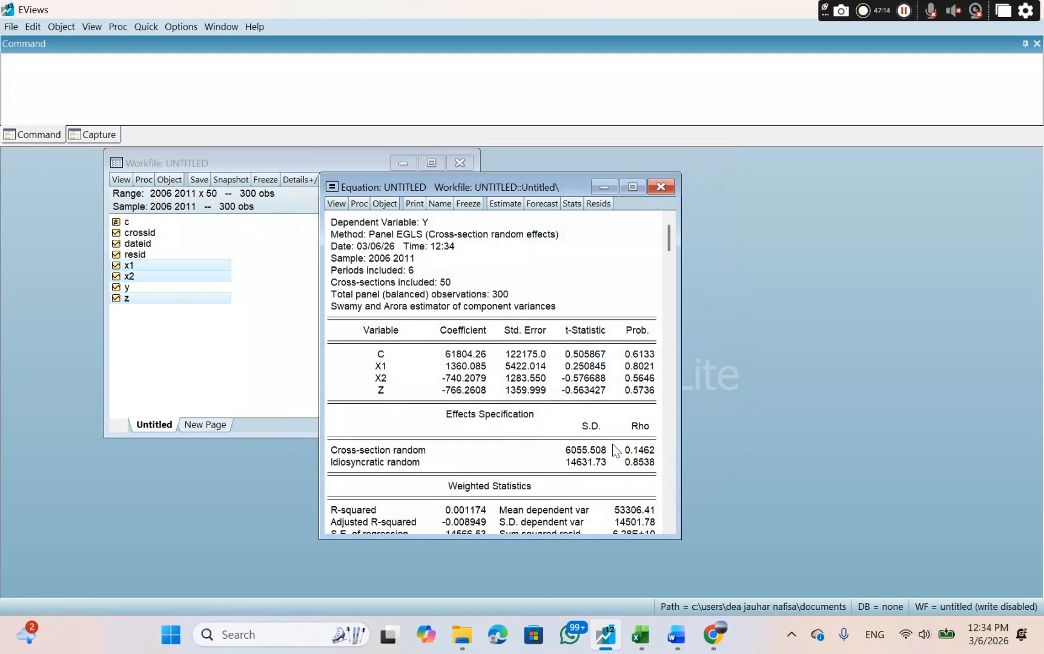
# Copy the estimation output from the Dependent Variable header through the coefficient table, with numbers as displayed.
pyautogui.moveTo(333, 218); pyautogui.dragTo(629, 399)
pyautogui.rightClick(628, 400)
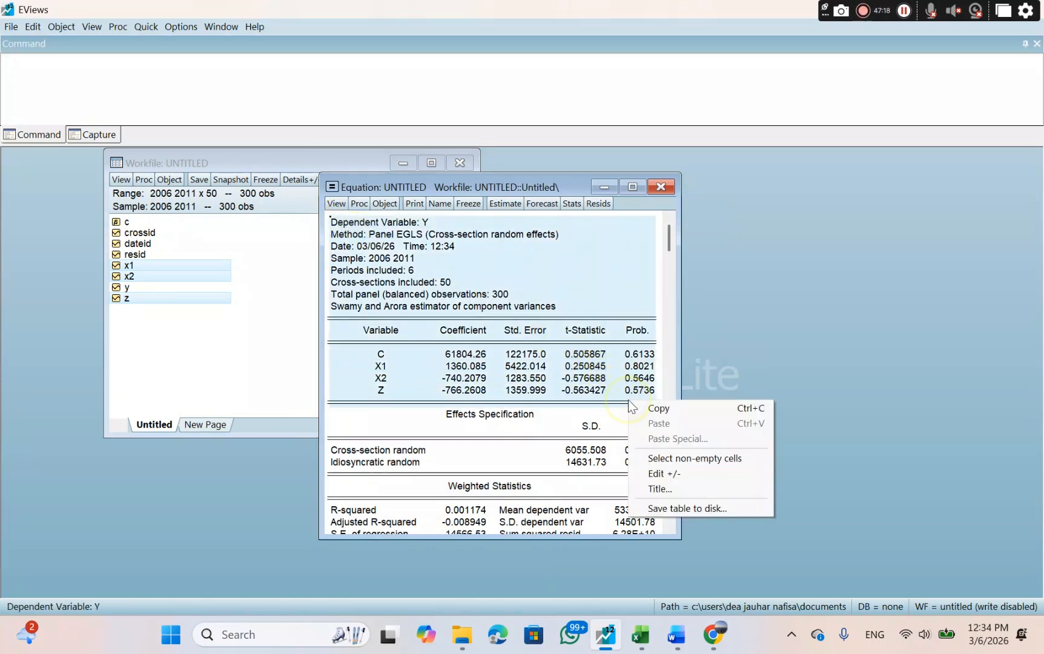
pyautogui.click(651, 409)
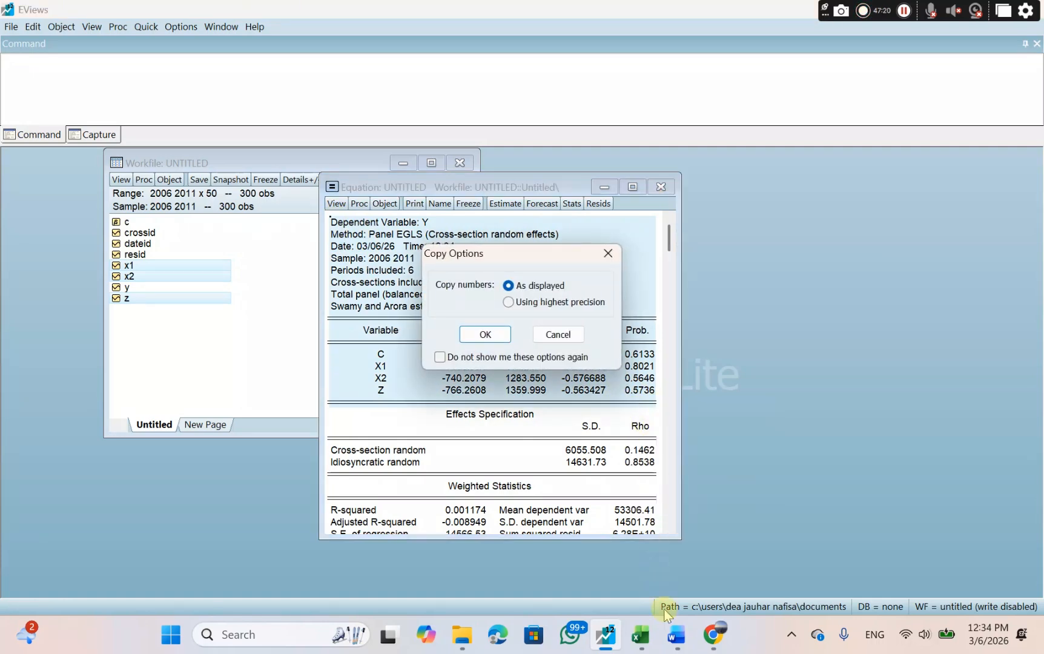
pyautogui.click(485, 335)
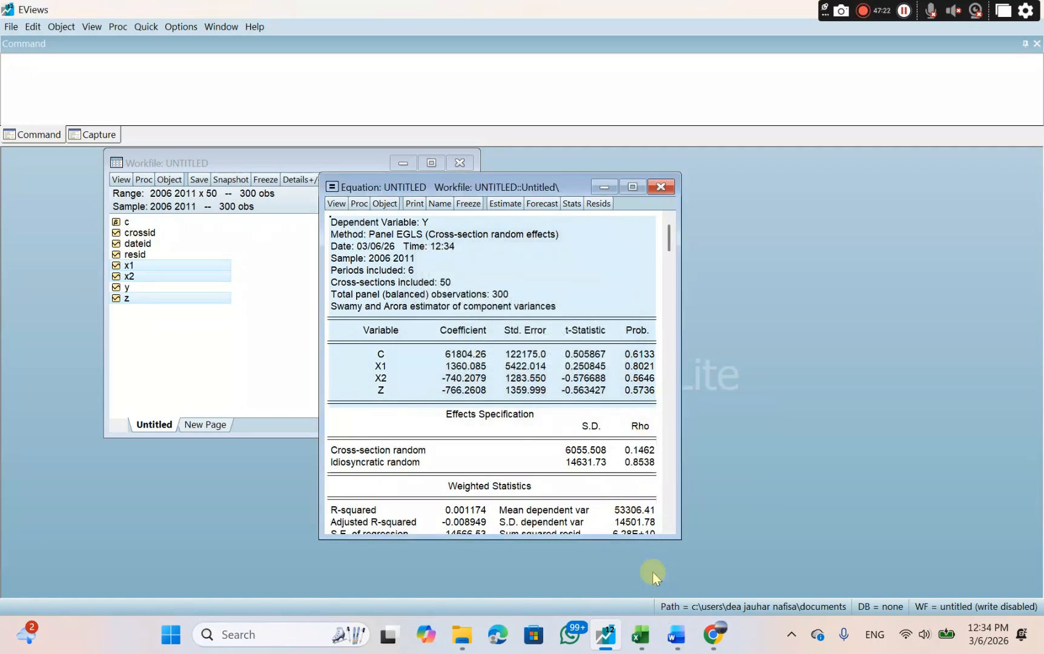
# Switch to Word and paste the copied random effects output on the empty line under Uji t of Sub Struktural II.
pyautogui.click(677, 635)
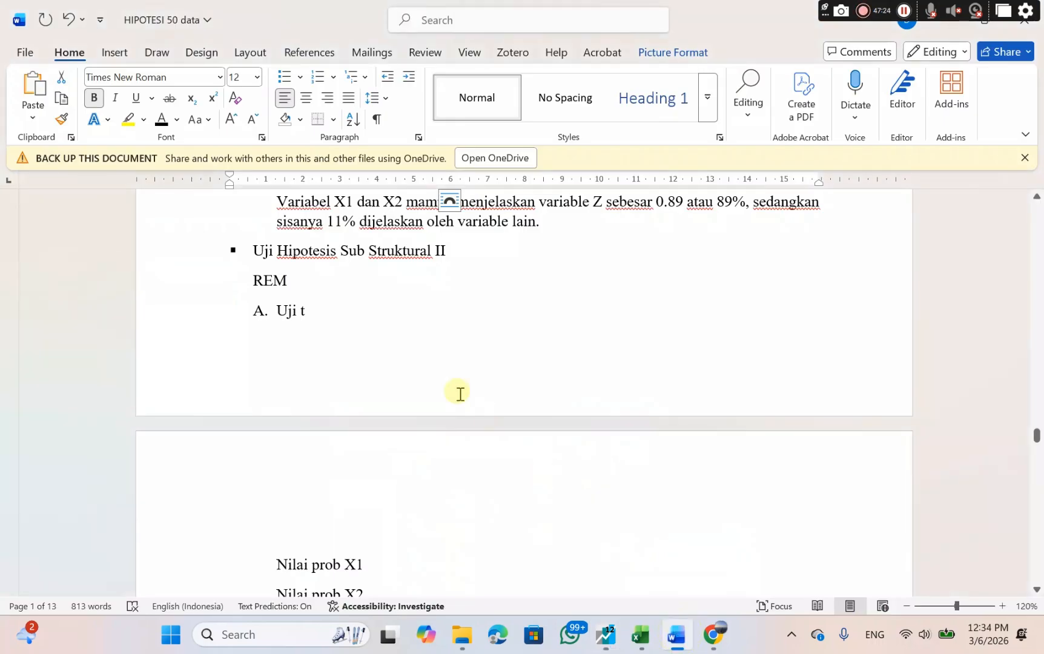
pyautogui.click(287, 336)
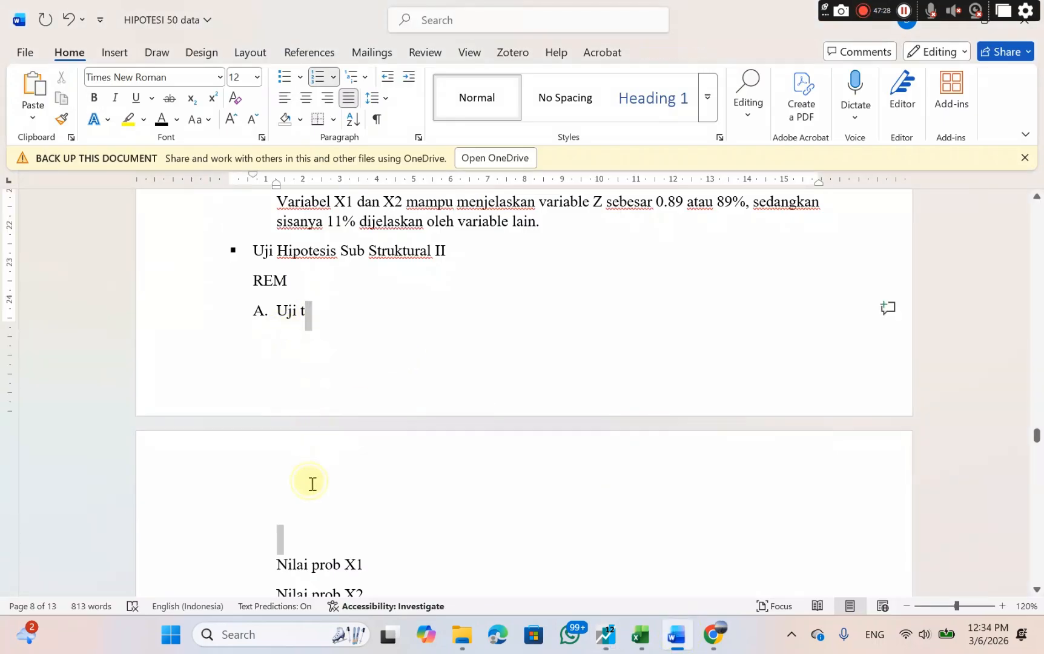
pyautogui.click(301, 532)
pyautogui.rightClick(301, 530)
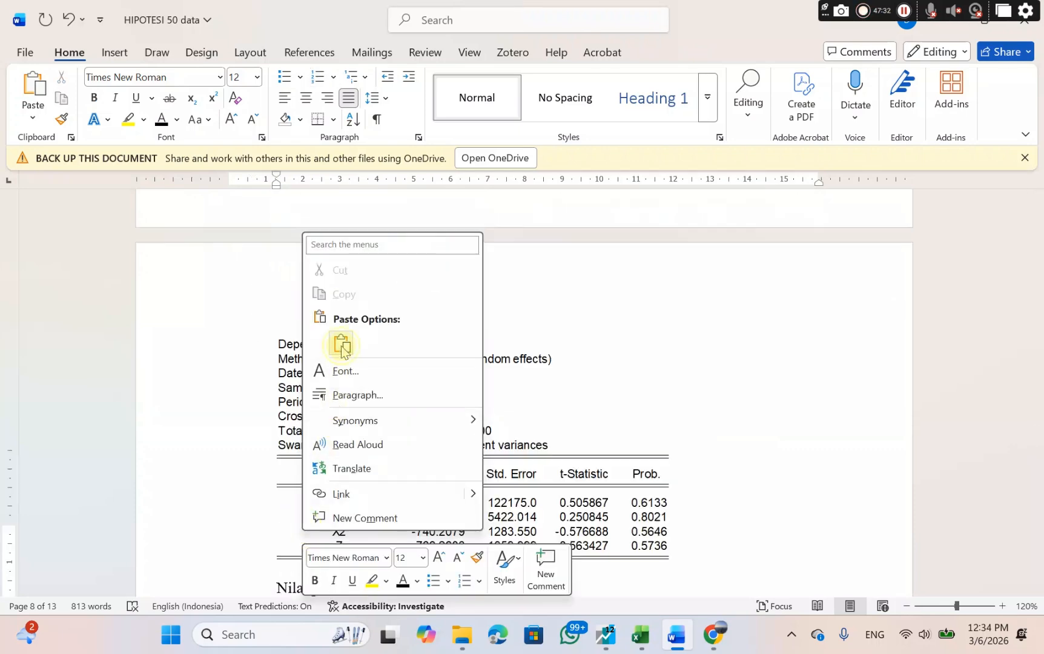
pyautogui.click(341, 346)
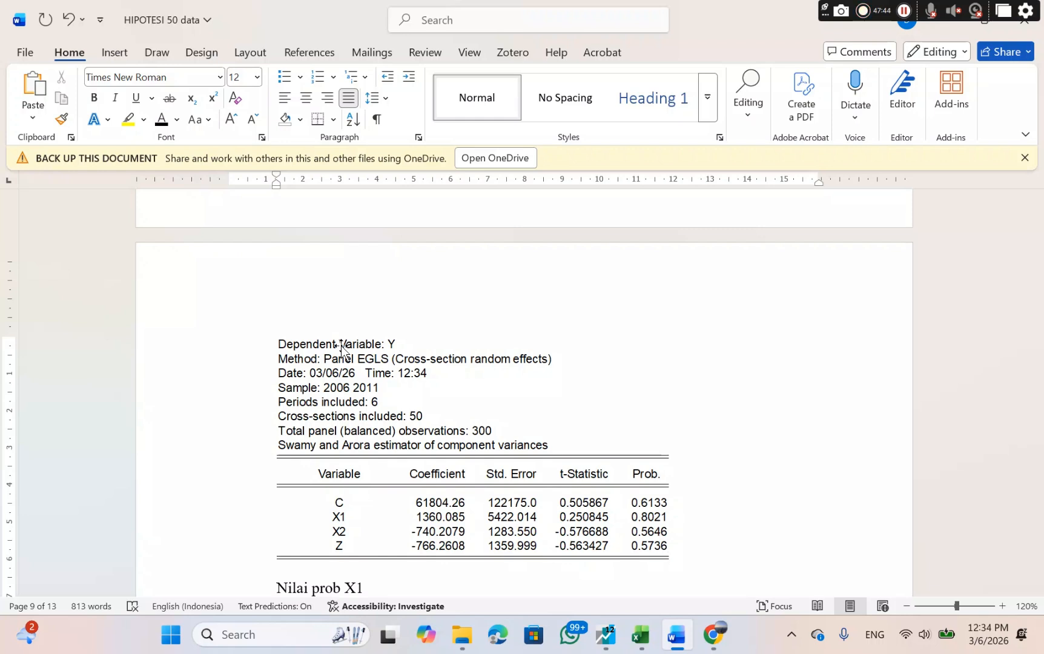
pyautogui.hotkey('ctrl', 'z')
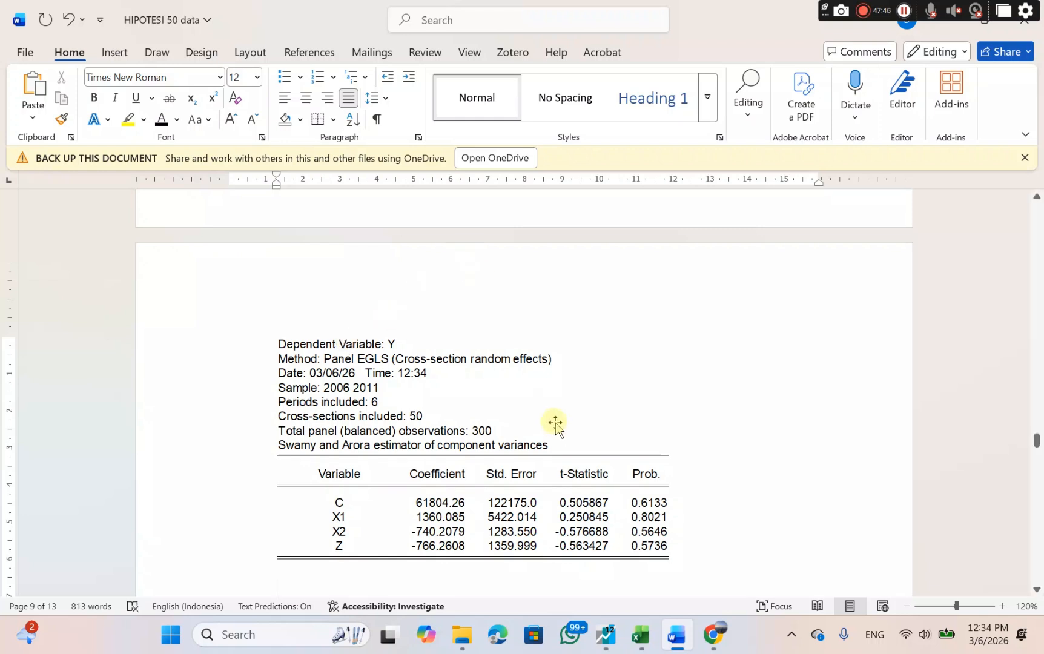
# Remove the empty lines between the pasted Dependent Variable Y output and the "Nilai prob X1" line.
pyautogui.scroll(-3, 555, 424)
pyautogui.scroll(1, 555, 424)
pyautogui.press('BackSpace')
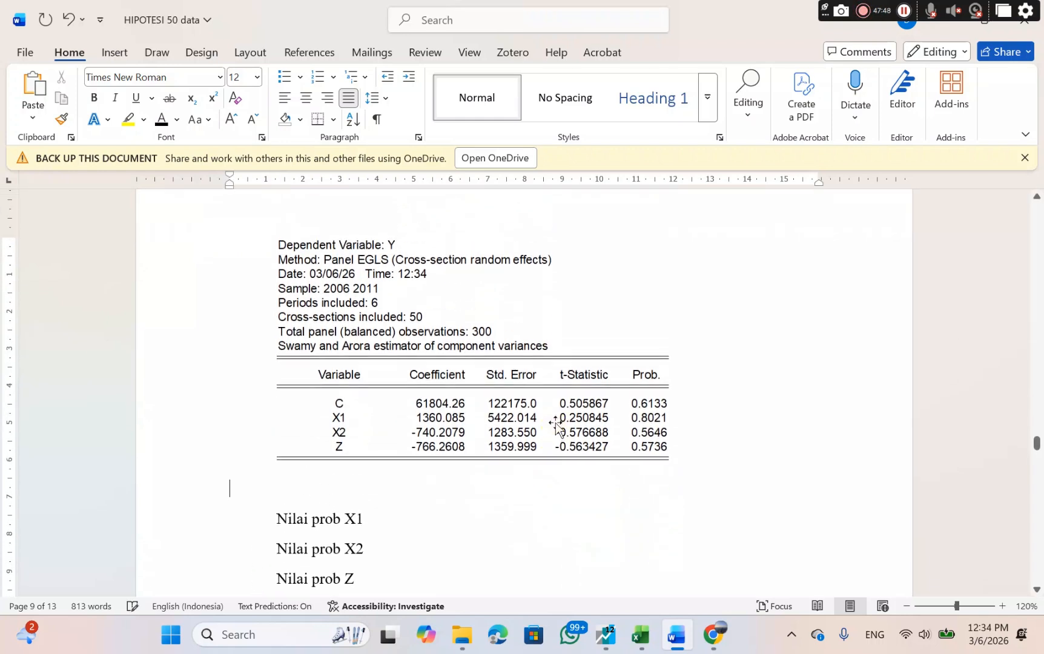
pyautogui.press('BackSpace')
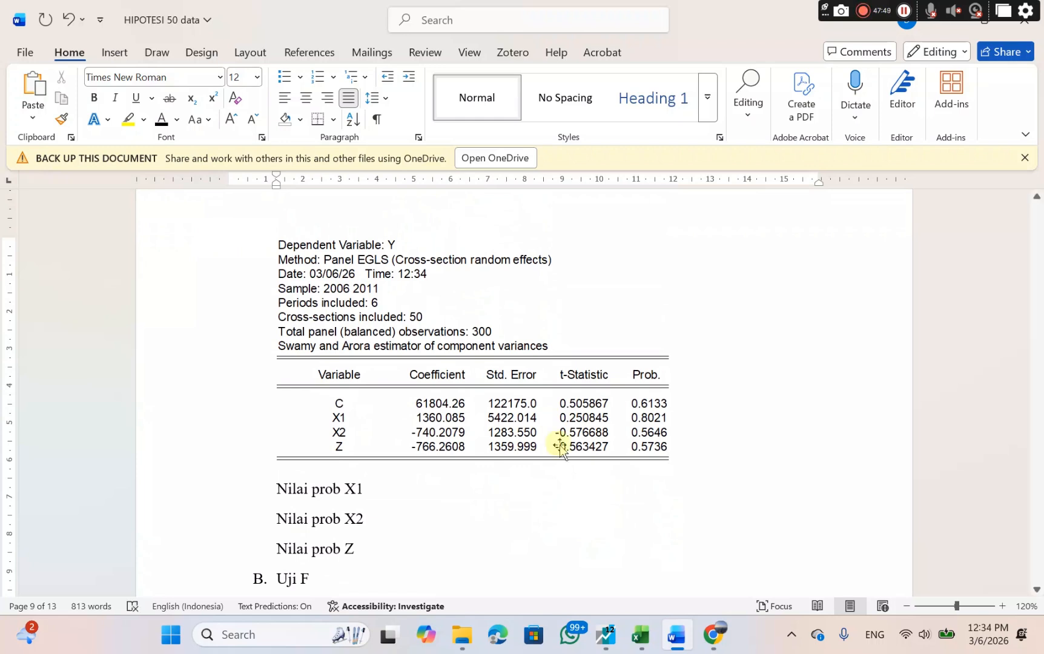
# Add "0.8021 > 0.05" after "Nilai prob X1" below the Dependent Variable Y output.
pyautogui.click(374, 492)
pyautogui.write('0')
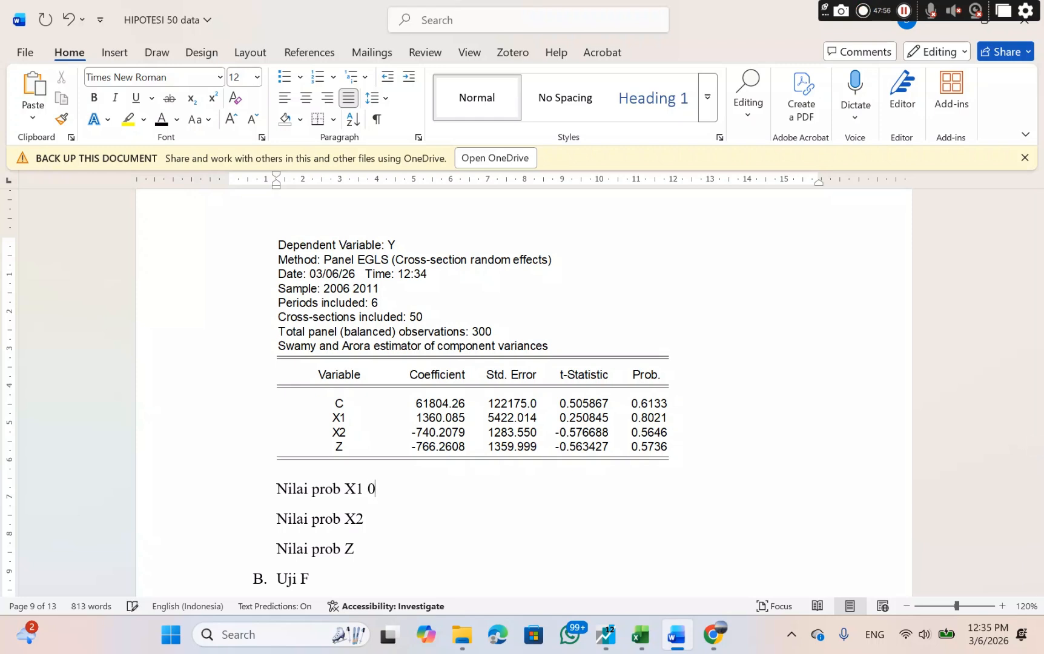
pyautogui.write('.8021')
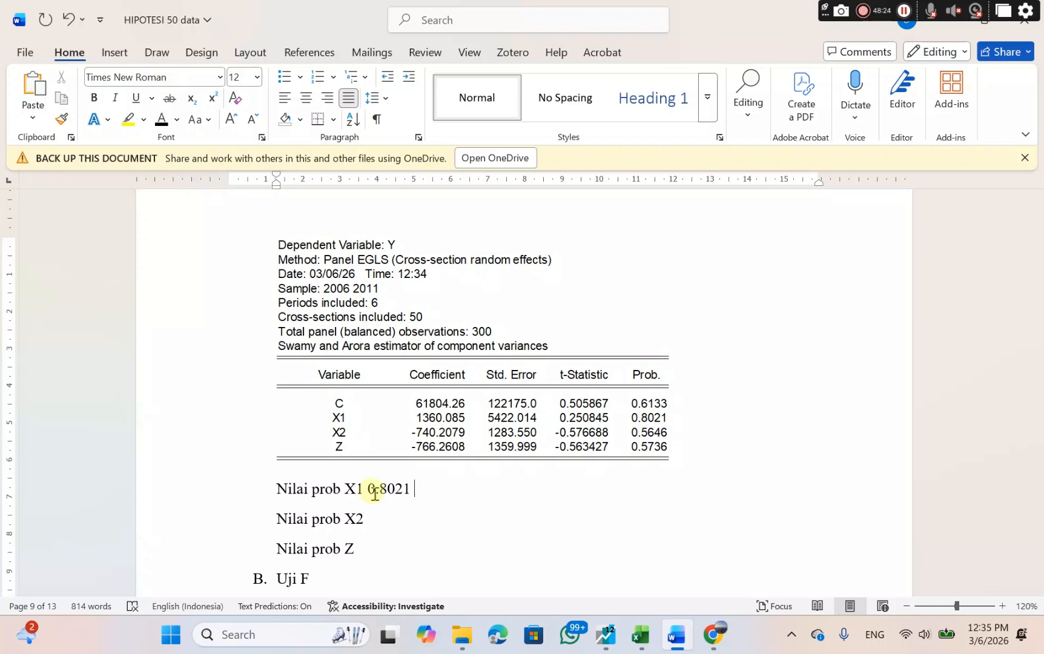
pyautogui.write('>')
pyautogui.write('0.0')
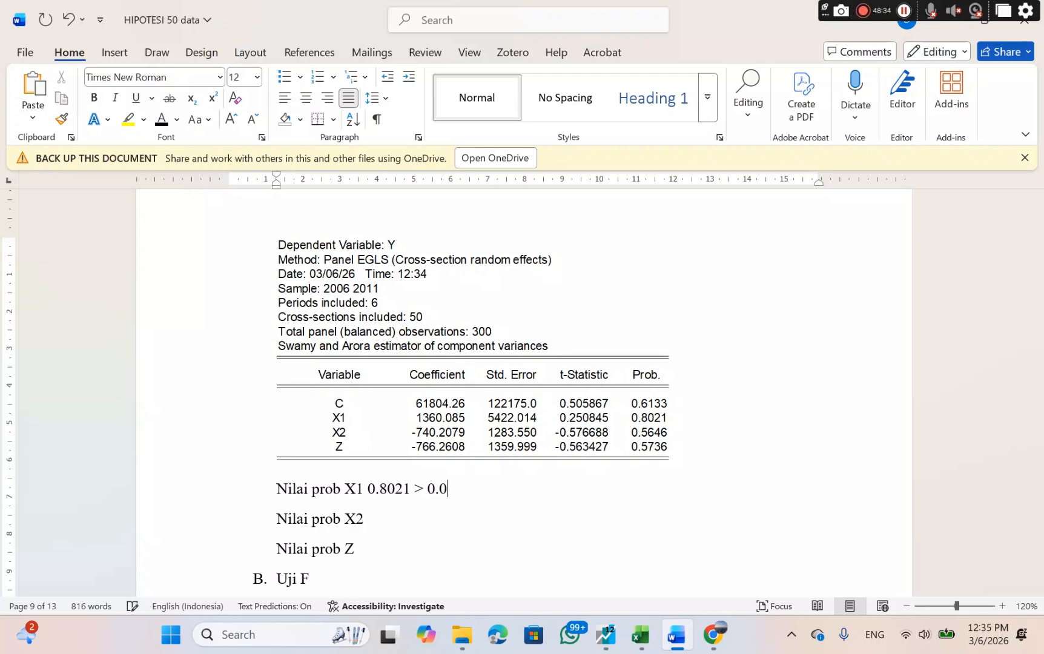
pyautogui.write('5, maka ')
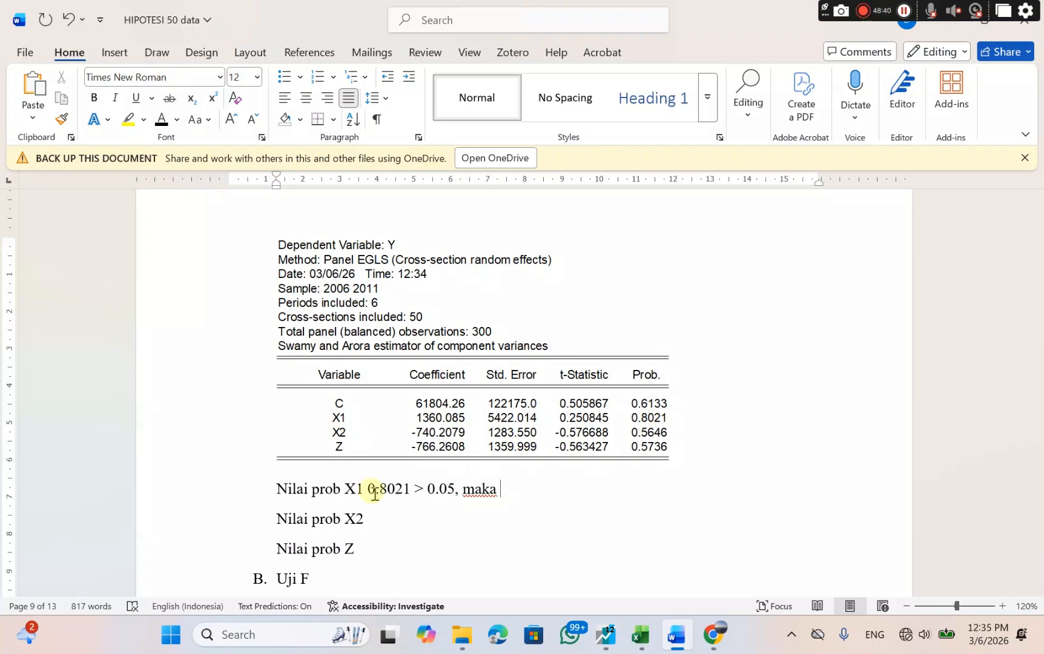
pyautogui.write('Ha ditolak')
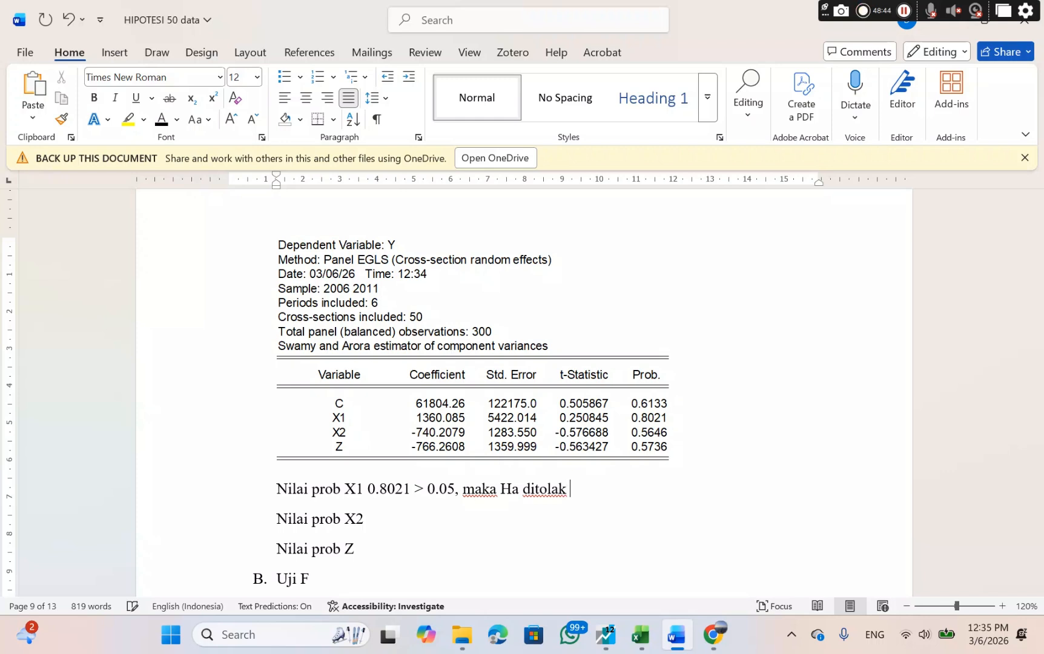
pyautogui.write(' dan H0')
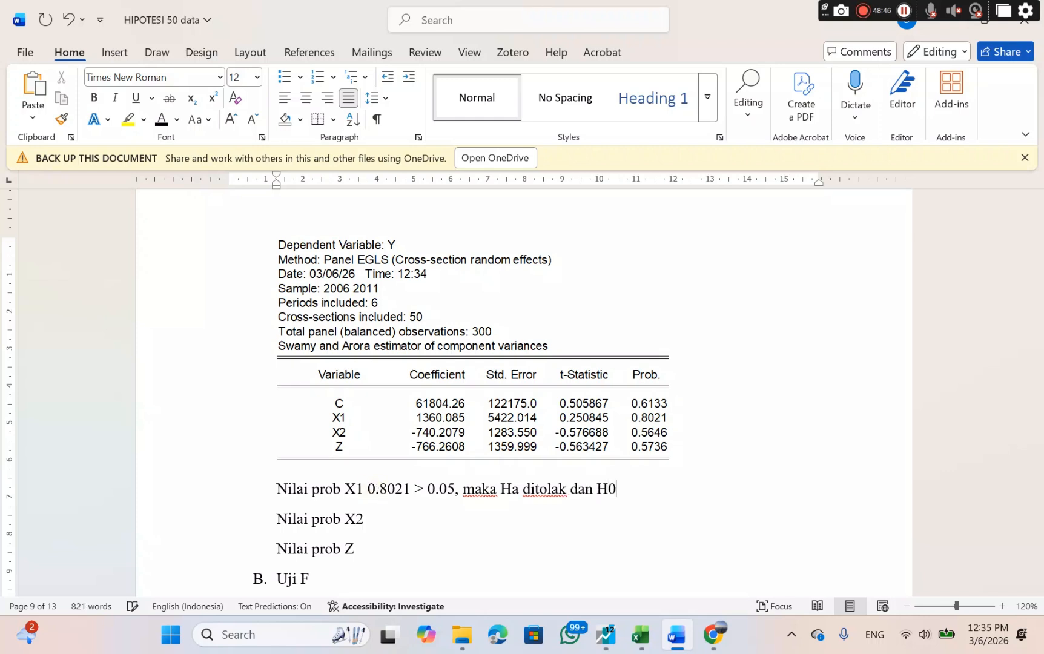
pyautogui.write(' diterima, y')
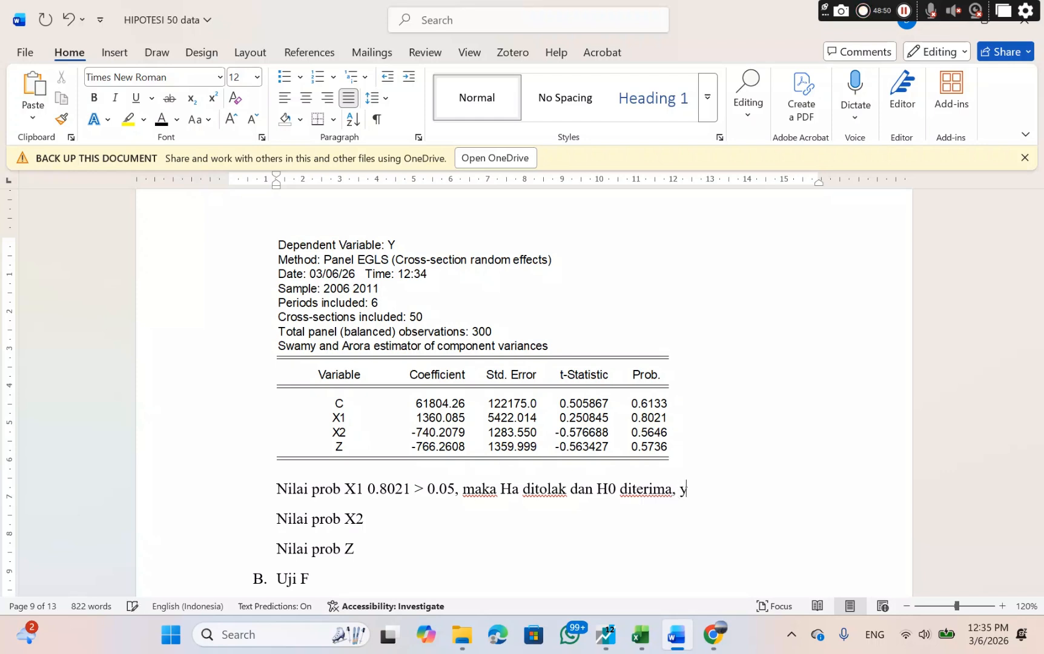
pyautogui.write('ang artinya')
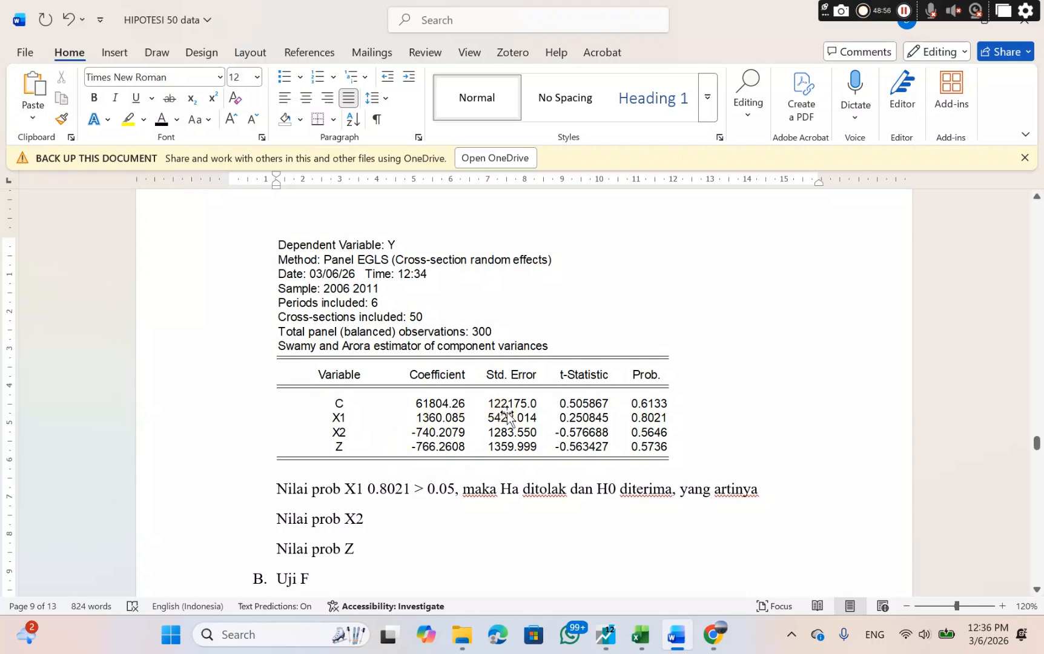
# Copy the H0₄ statement "Variabel PSF tidak berpengaruh terhadap TDS" from the hypothesis list under H4.
pyautogui.scroll(10, 507, 416)
pyautogui.scroll(10, 507, 413)
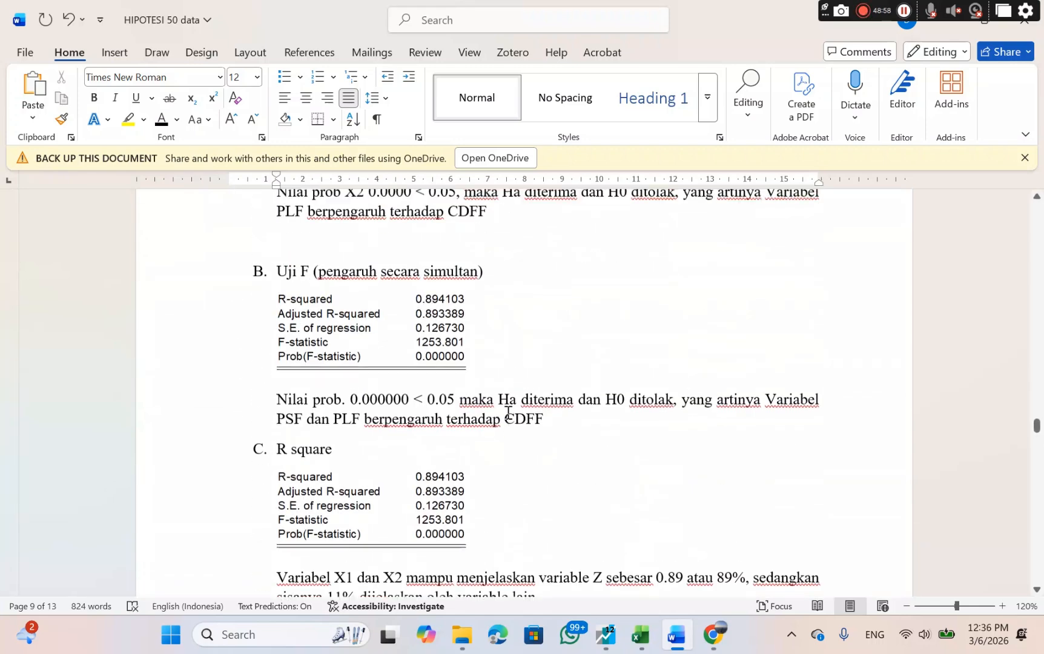
pyautogui.scroll(1, 508, 417)
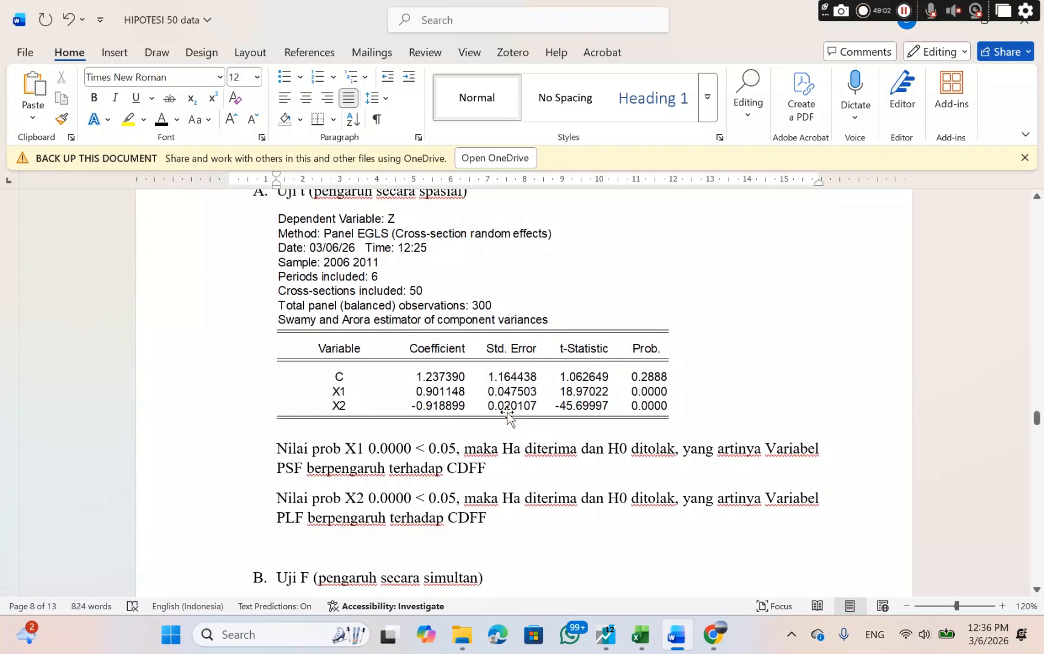
pyautogui.scroll(-15, 507, 417)
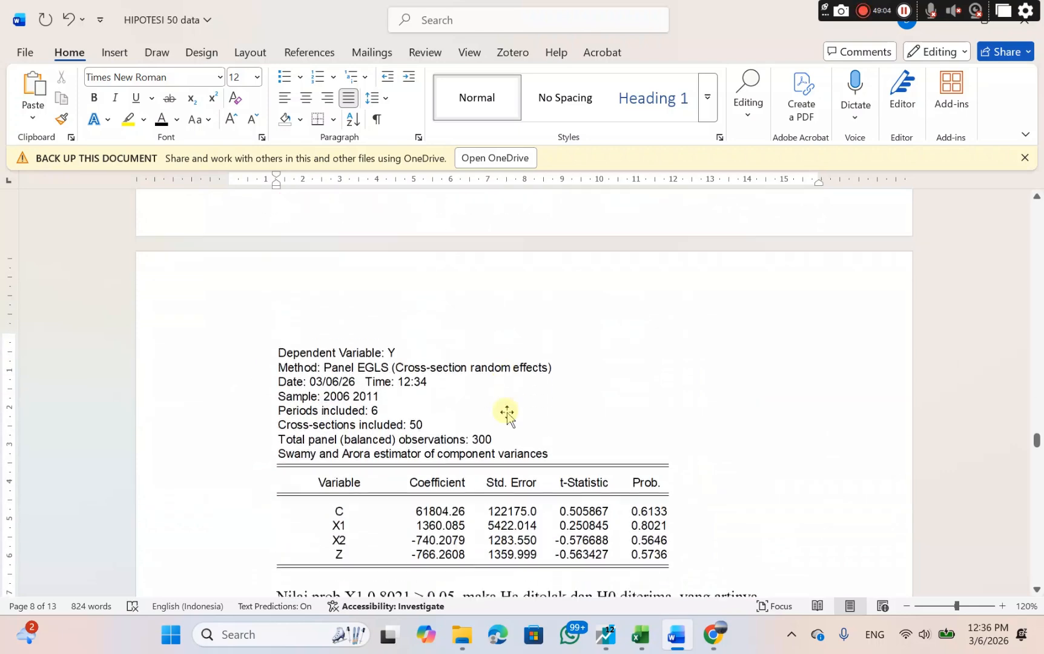
pyautogui.scroll(-5, 508, 413)
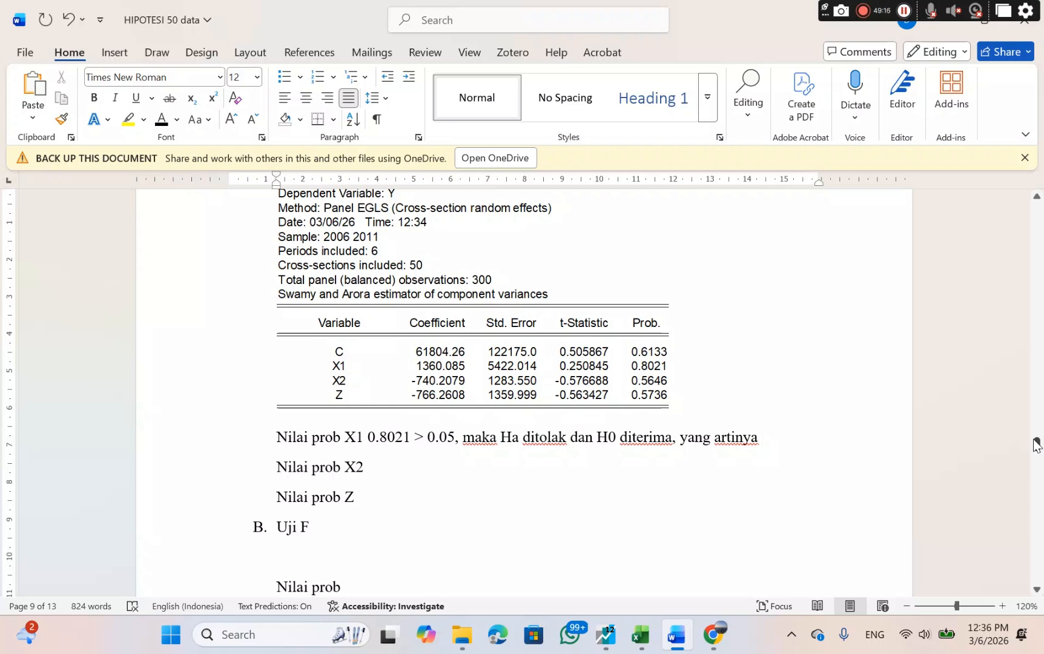
pyautogui.moveTo(1036, 445); pyautogui.dragTo(1036, 245)
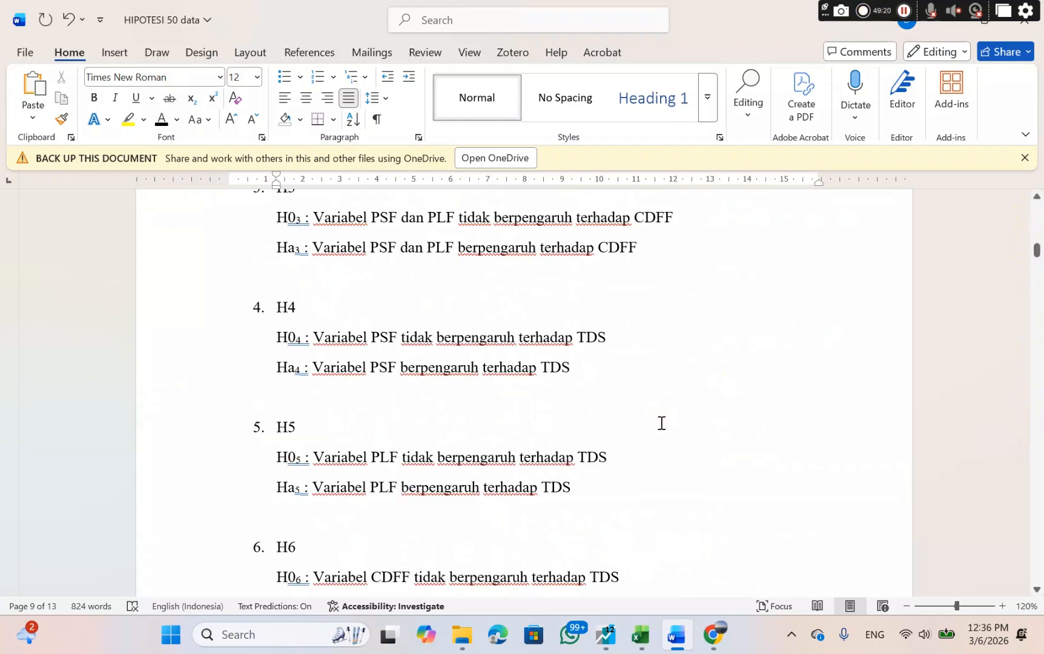
pyautogui.scroll(-1, 662, 423)
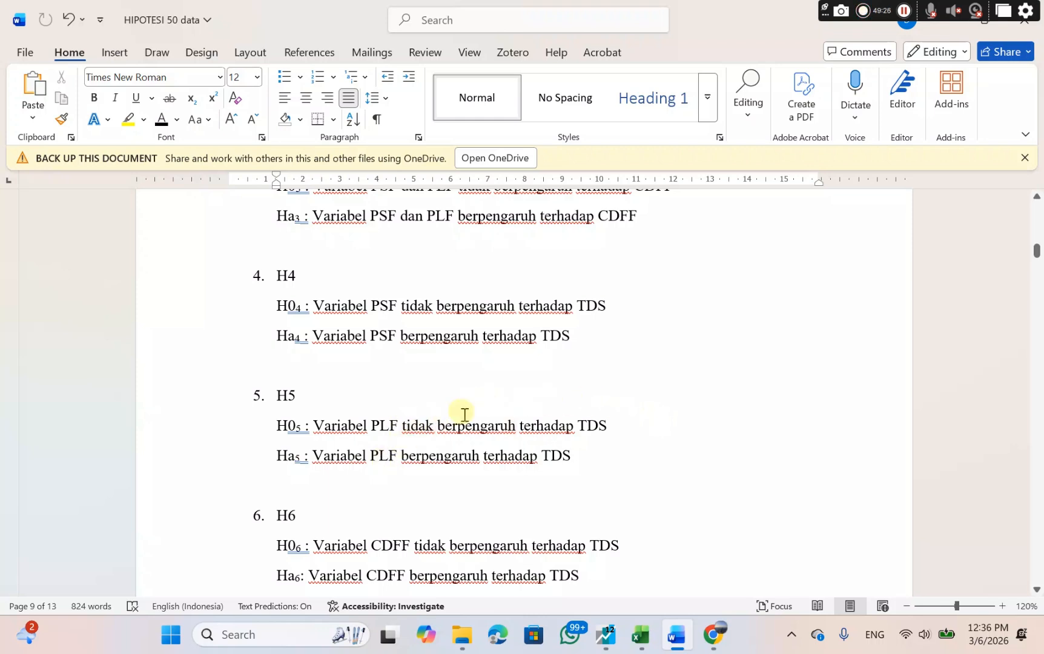
pyautogui.scroll(-1, 464, 414)
pyautogui.scroll(2, 467, 415)
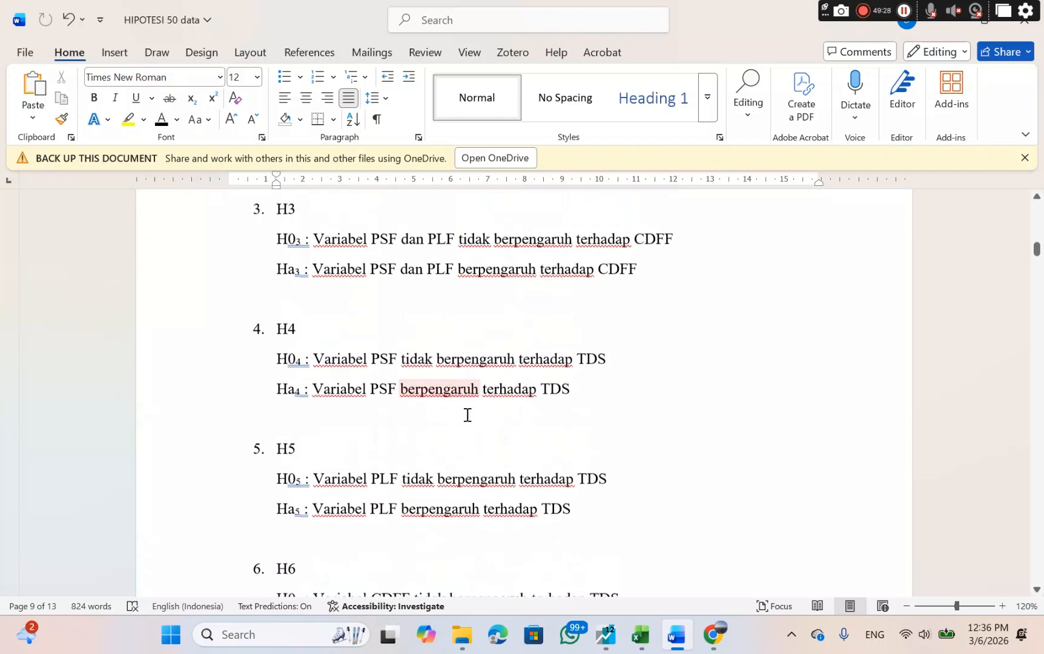
pyautogui.scroll(1, 467, 414)
pyautogui.scroll(-1, 466, 415)
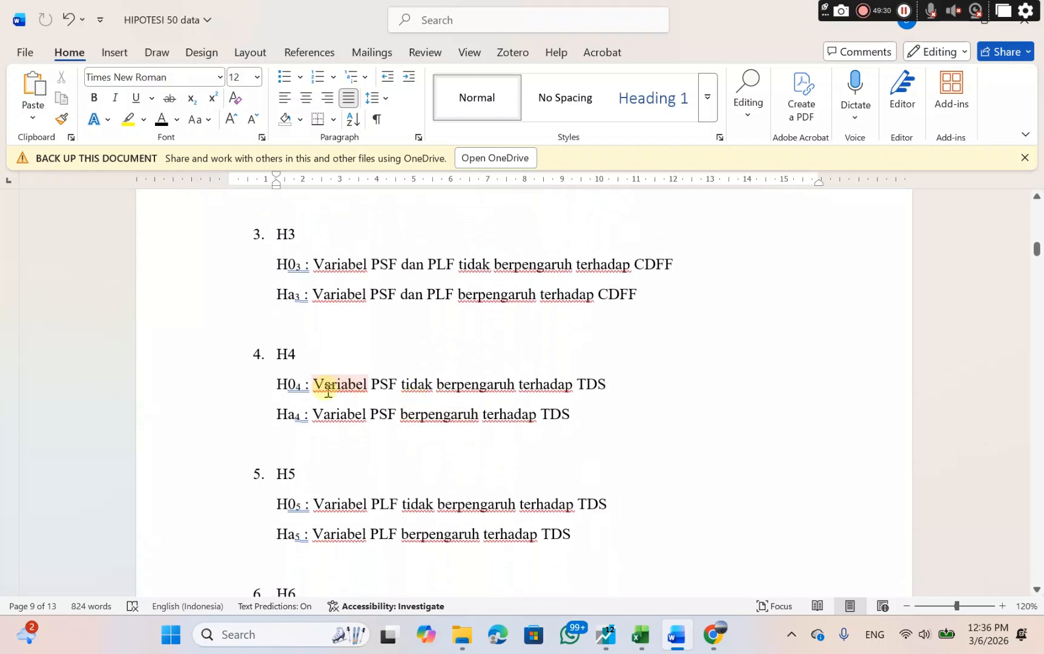
pyautogui.moveTo(311, 385); pyautogui.dragTo(605, 383)
pyautogui.hotkey('ctrl', 'c')
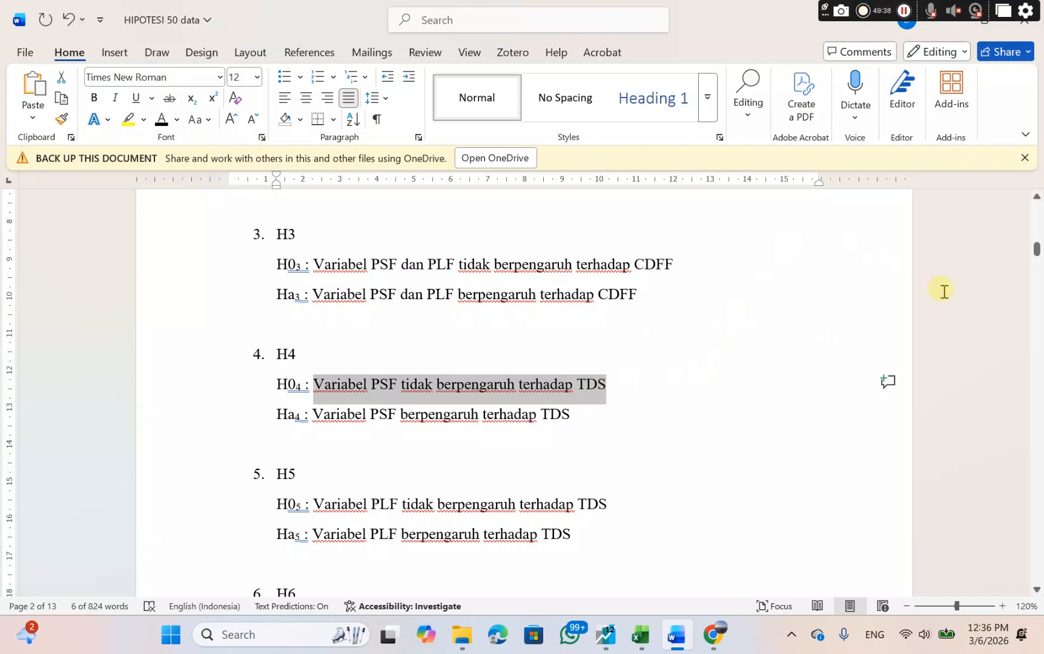
pyautogui.rightClick(524, 387)
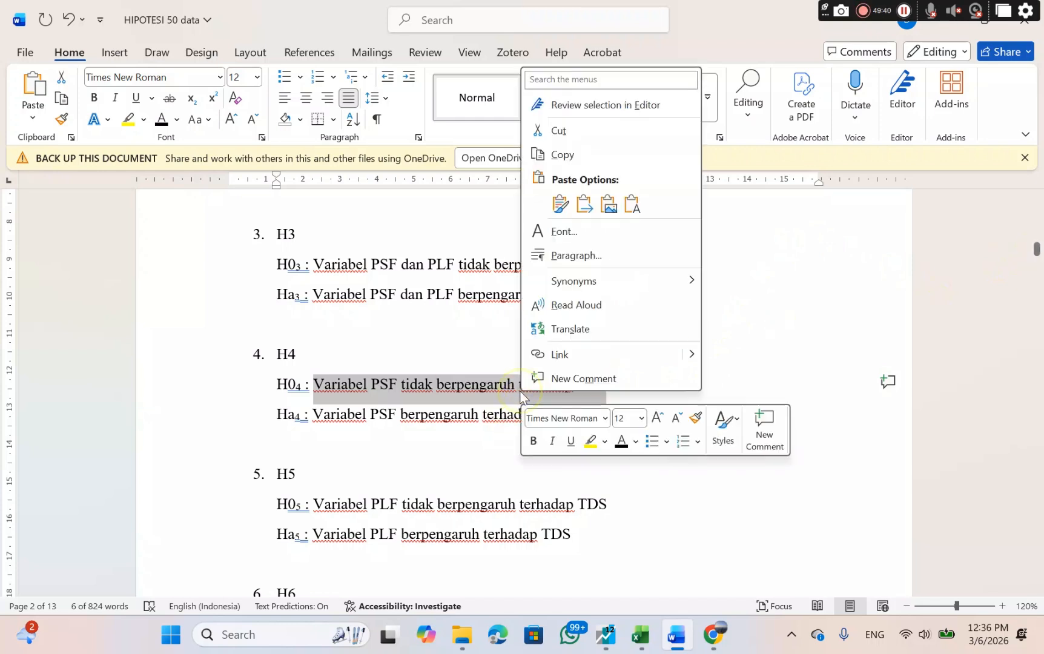
pyautogui.click(597, 155)
# Paste the copied H0₄ statement after "yang artinya" on the X1 line, keeping the source formatting.
pyautogui.moveTo(1037, 248); pyautogui.dragTo(1009, 478)
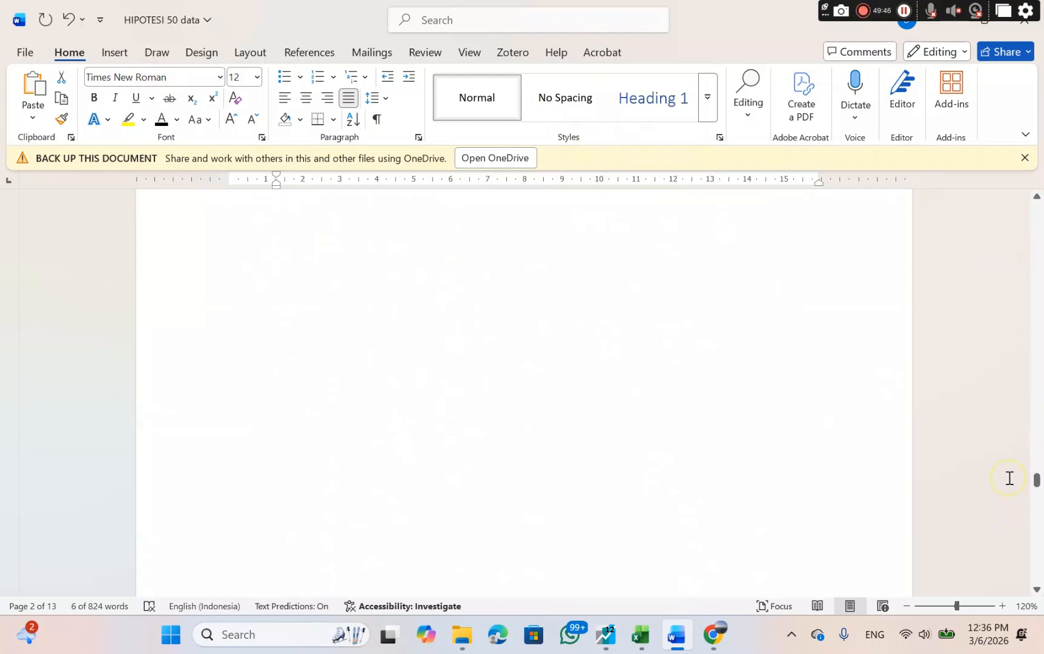
pyautogui.scroll(15, 676, 475)
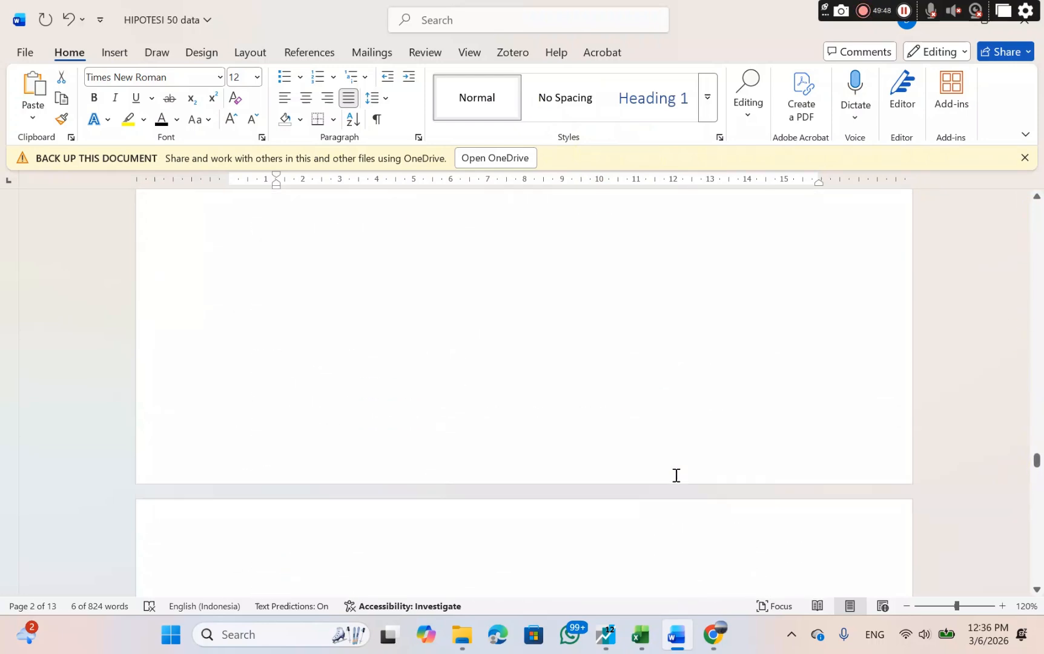
pyautogui.scroll(-3, 676, 475)
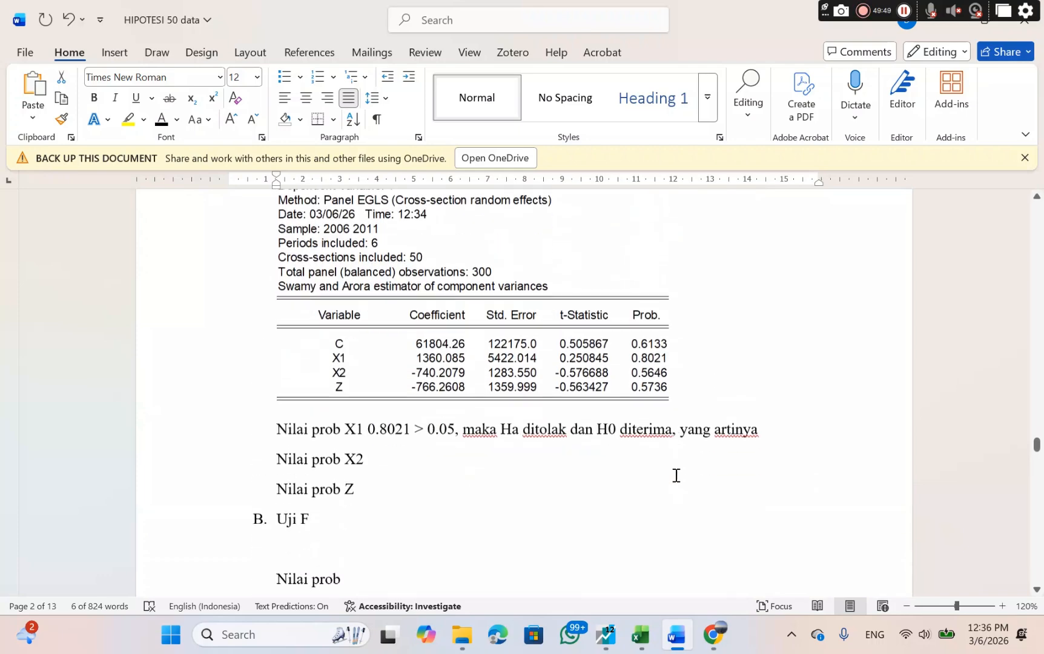
pyautogui.click(770, 424)
pyautogui.rightClick(767, 424)
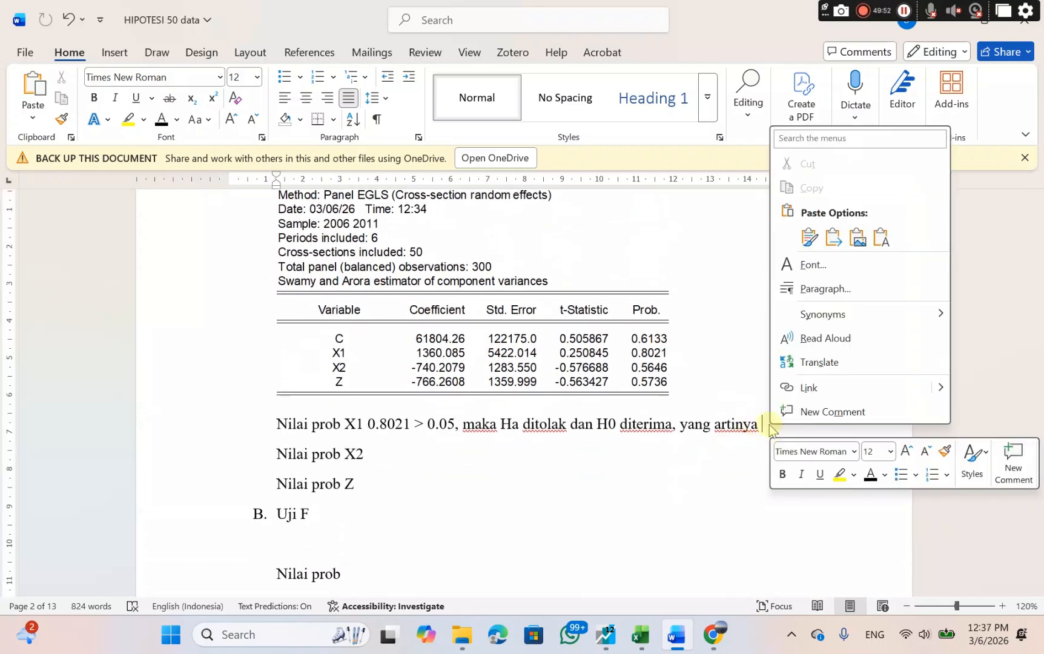
pyautogui.click(809, 237)
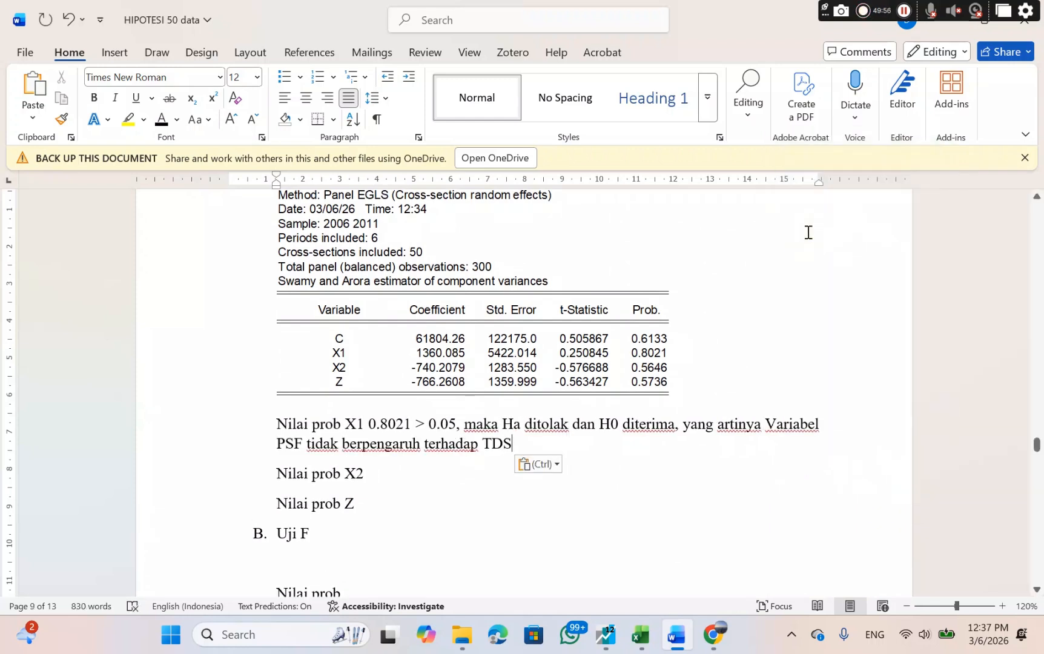
# Add "0.5646 > 0.05," after "Nilai prob X2" below the X1 conclusion.
pyautogui.click(372, 473)
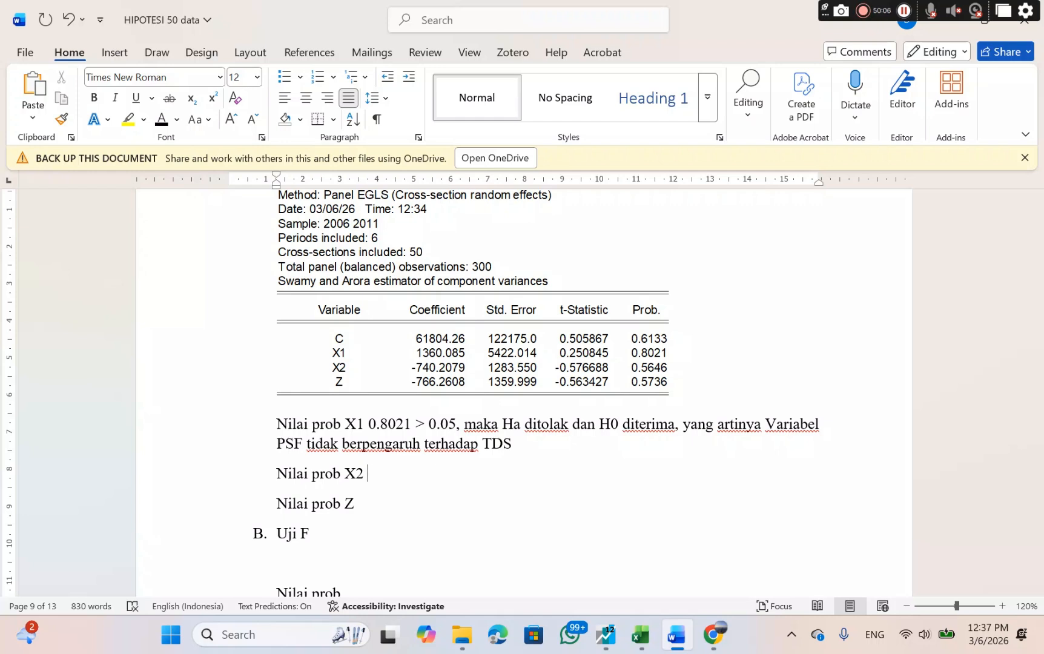
pyautogui.write('0.6')
pyautogui.press('BackSpace')
pyautogui.write('57')
pyautogui.press('BackSpace')
pyautogui.write('646')
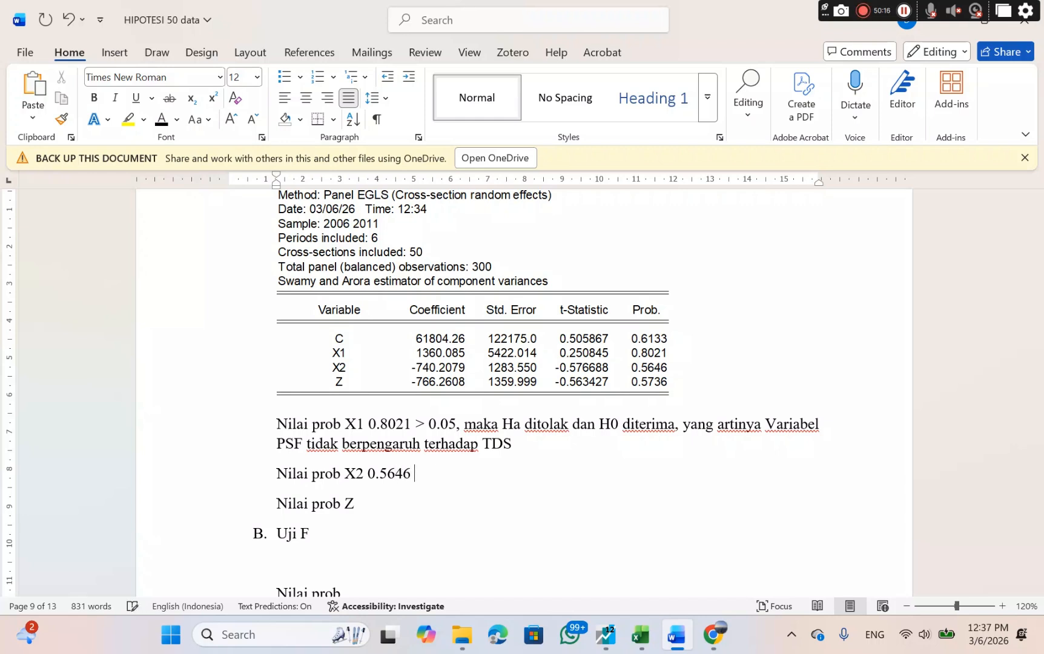
pyautogui.write(' > 0.05,')
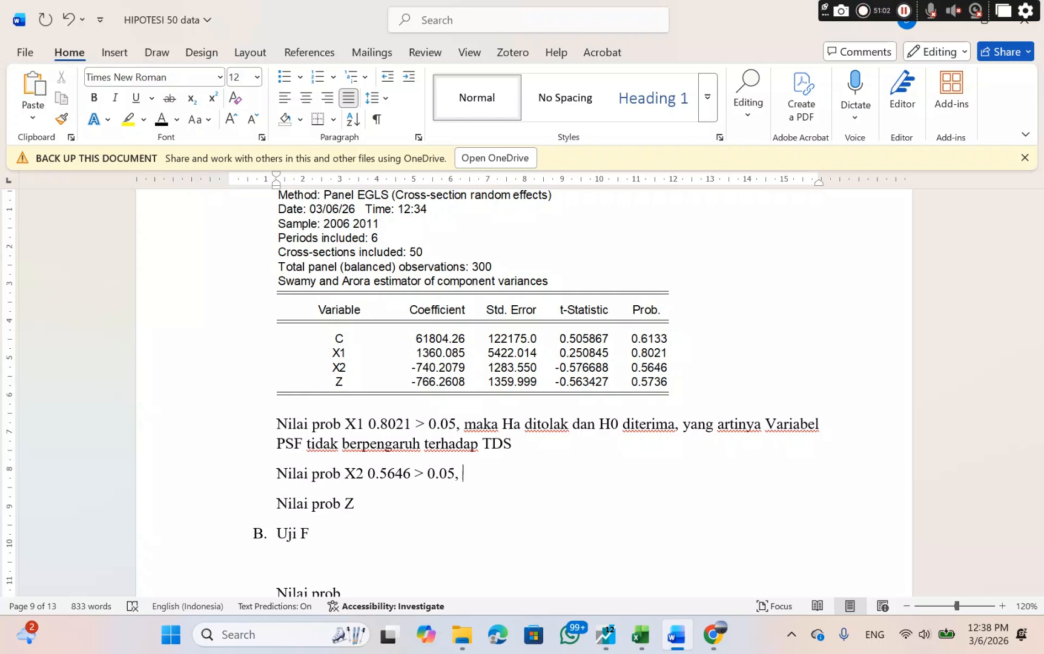
# Continue the X2 line with "maka Ha ditolak dan H0 diterima, yang artinya".
pyautogui.write('maka Ha')
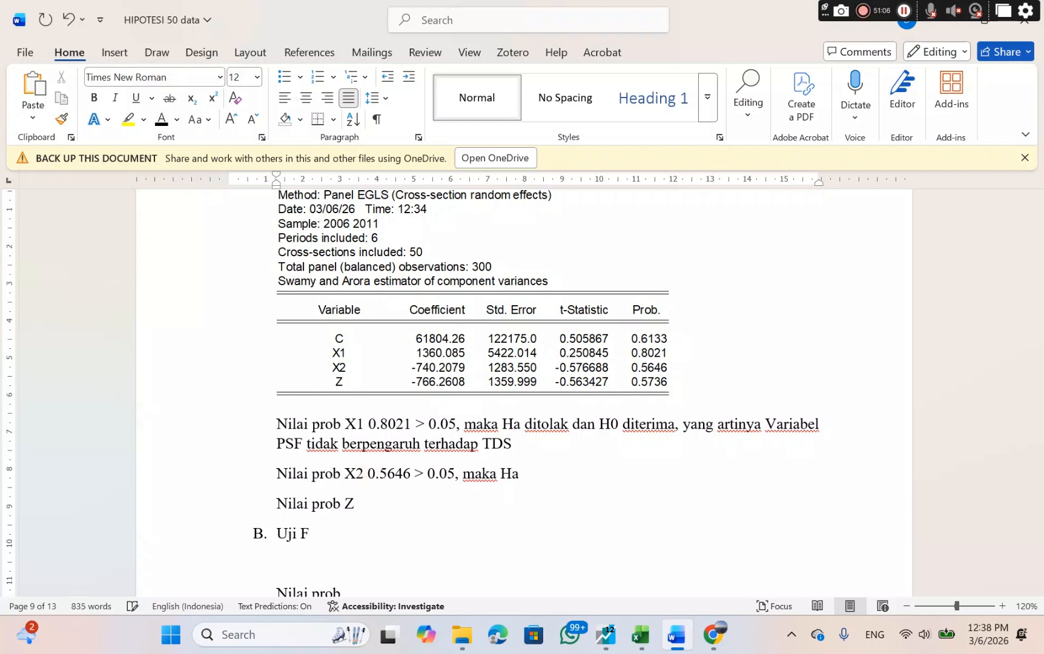
pyautogui.write(' ditolak dan ')
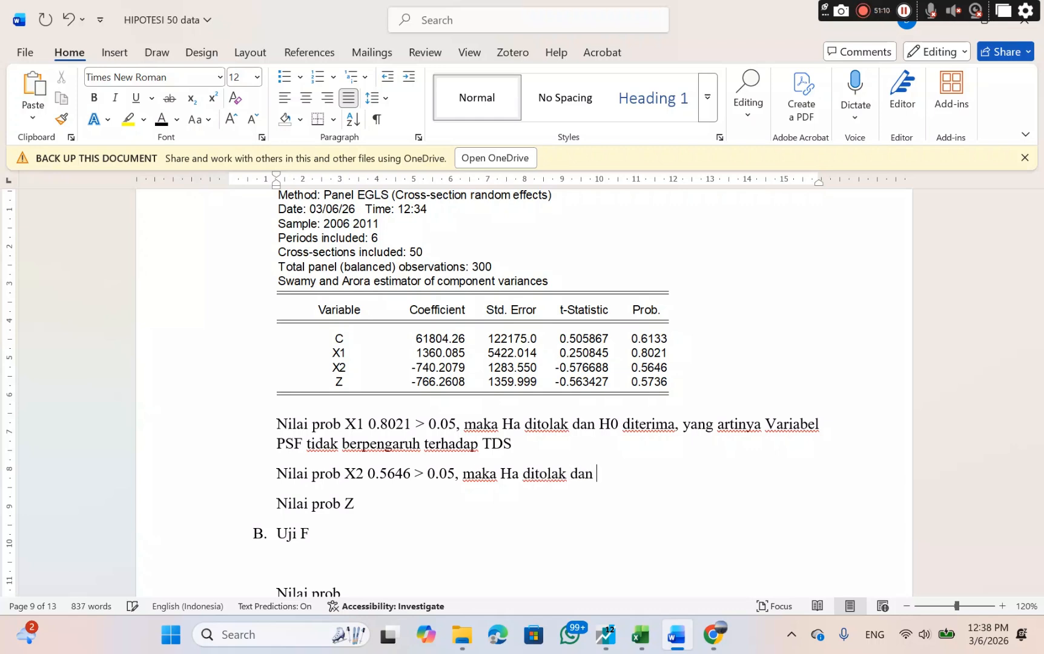
pyautogui.write('H0 diterima')
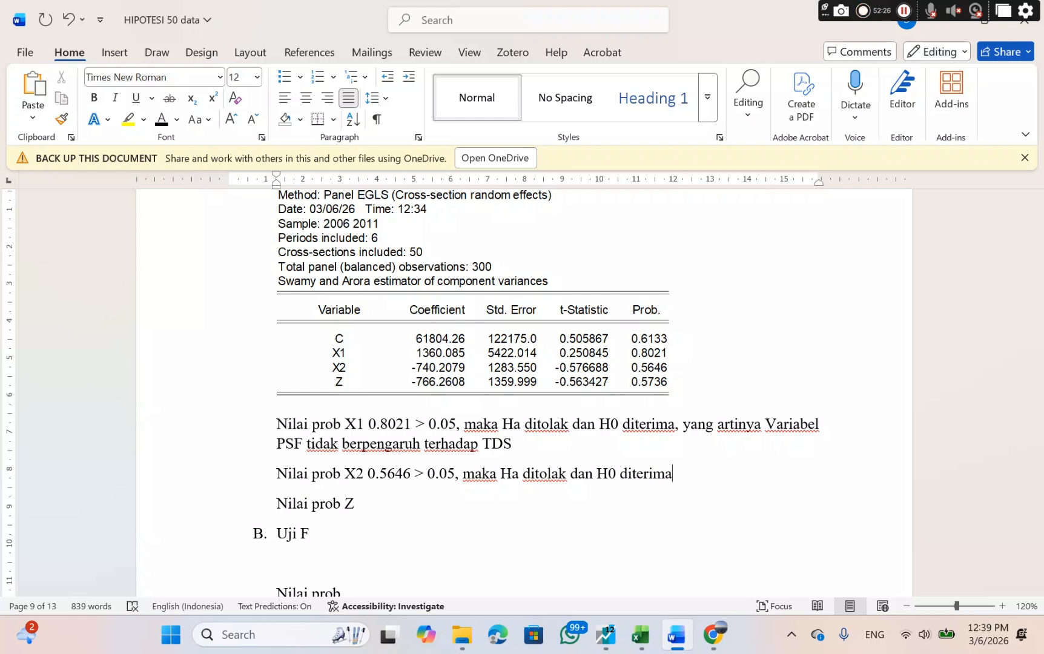
pyautogui.write(', yang')
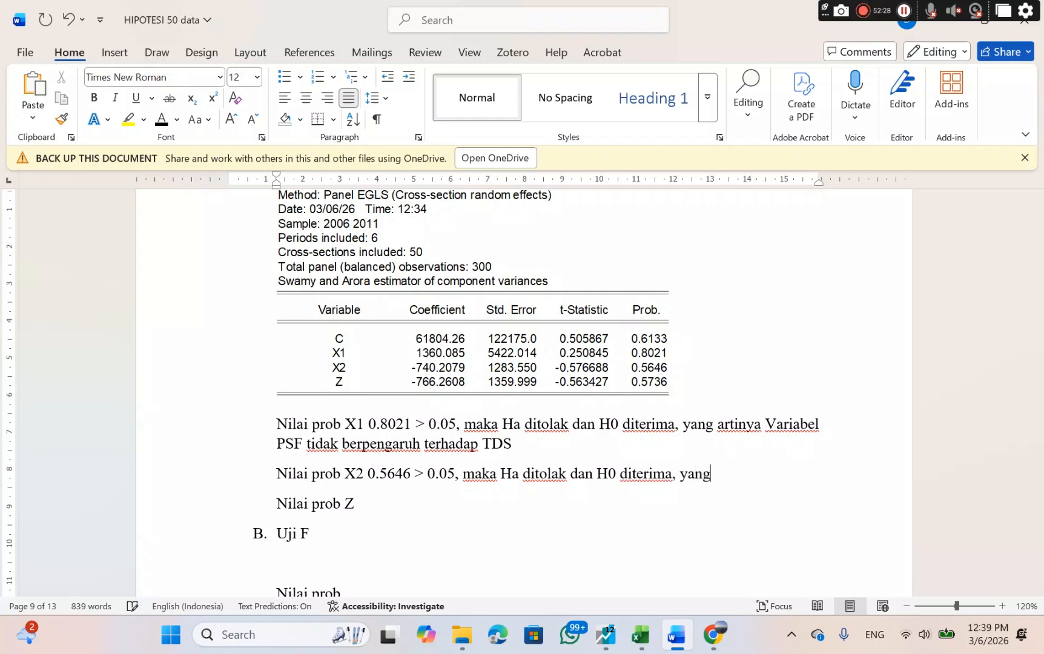
pyautogui.write(' artinya')
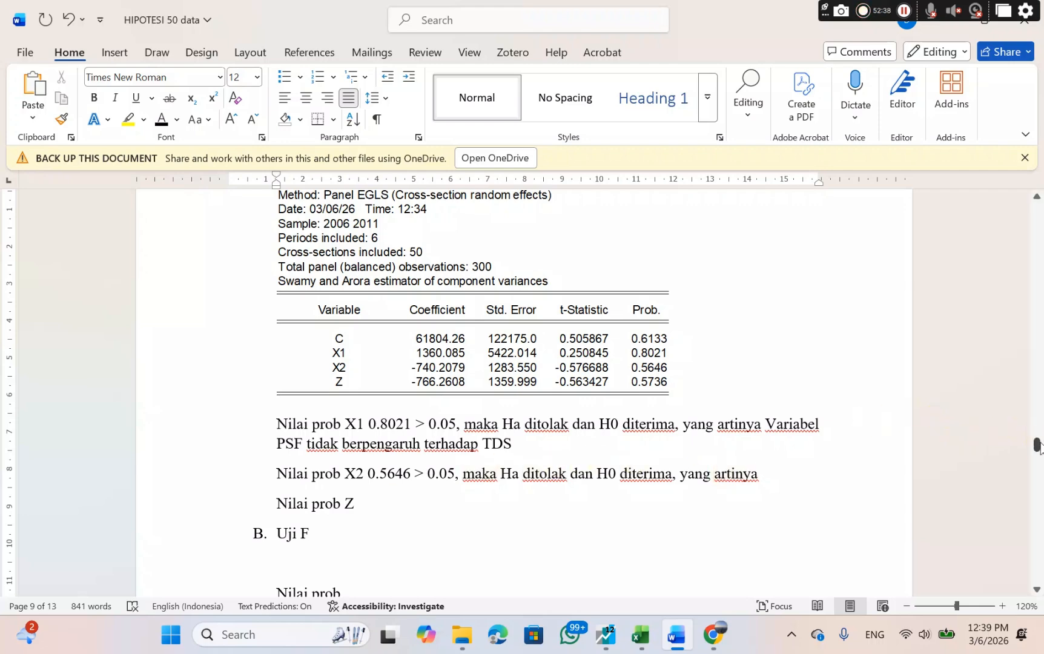
# Copy the H0₅ statement "Variabel PLF tidak berpengaruh terhadap TDS" from the hypothesis list under H5.
pyautogui.moveTo(1036, 444); pyautogui.dragTo(996, 241)
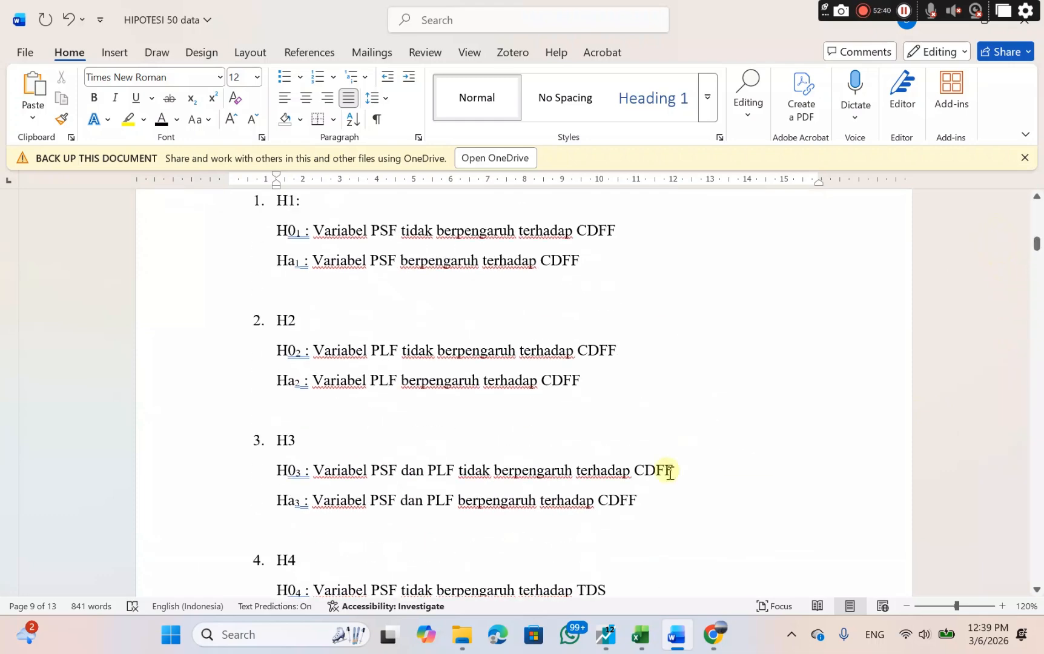
pyautogui.scroll(-5, 669, 474)
pyautogui.scroll(-1, 670, 474)
pyautogui.doubleClick(326, 374)
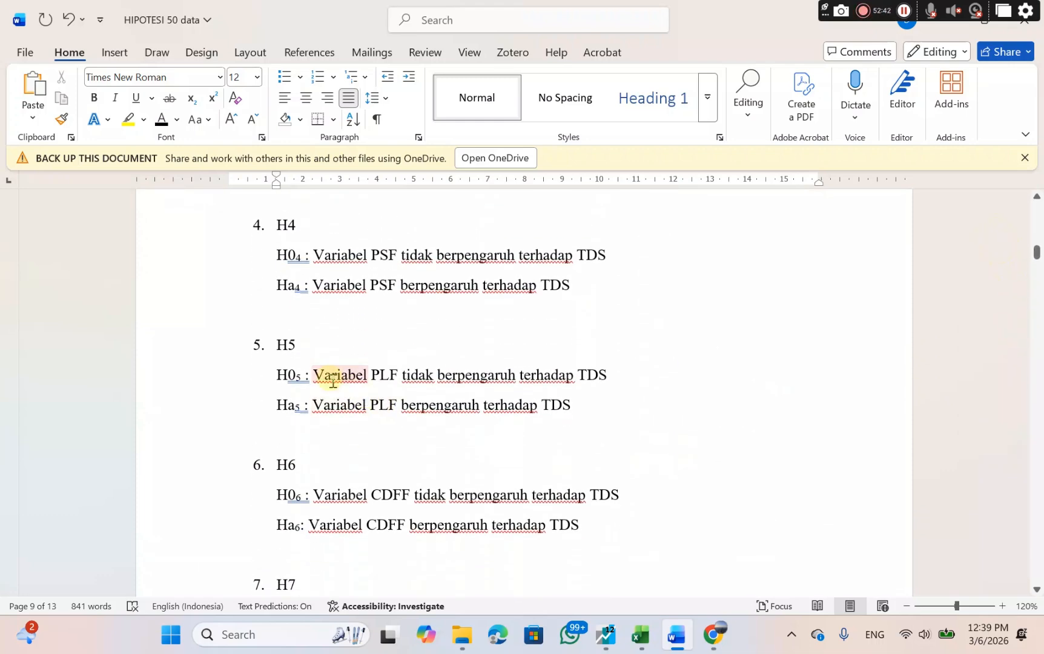
pyautogui.click(315, 374)
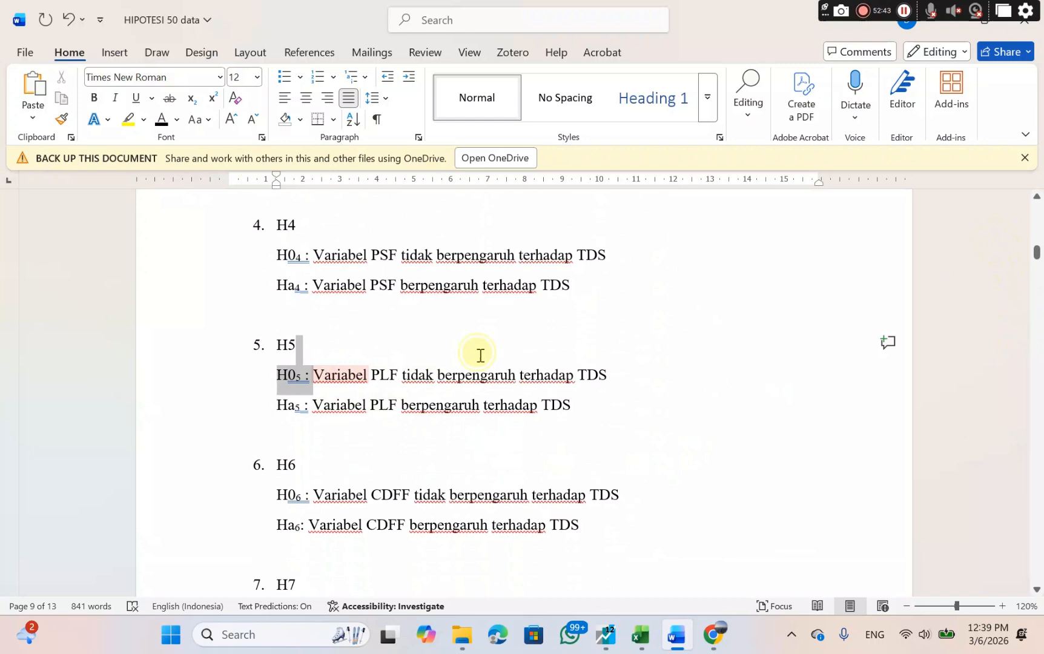
pyautogui.keyDown('shift'); pyautogui.click(606, 373); pyautogui.keyUp('shift')
pyautogui.rightClick(608, 374)
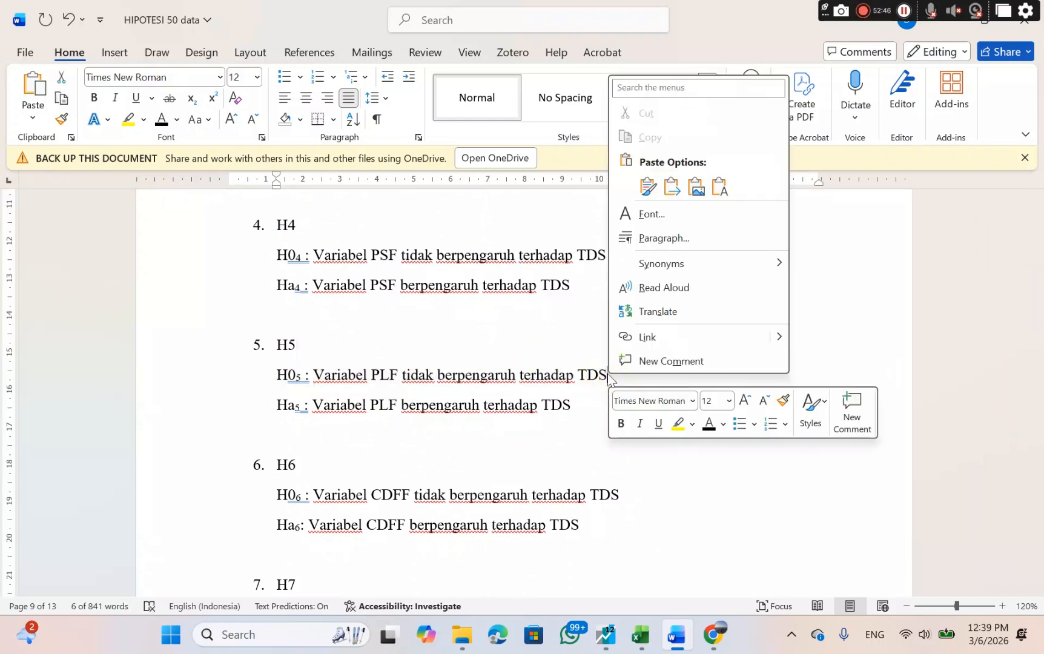
pyautogui.click(315, 373)
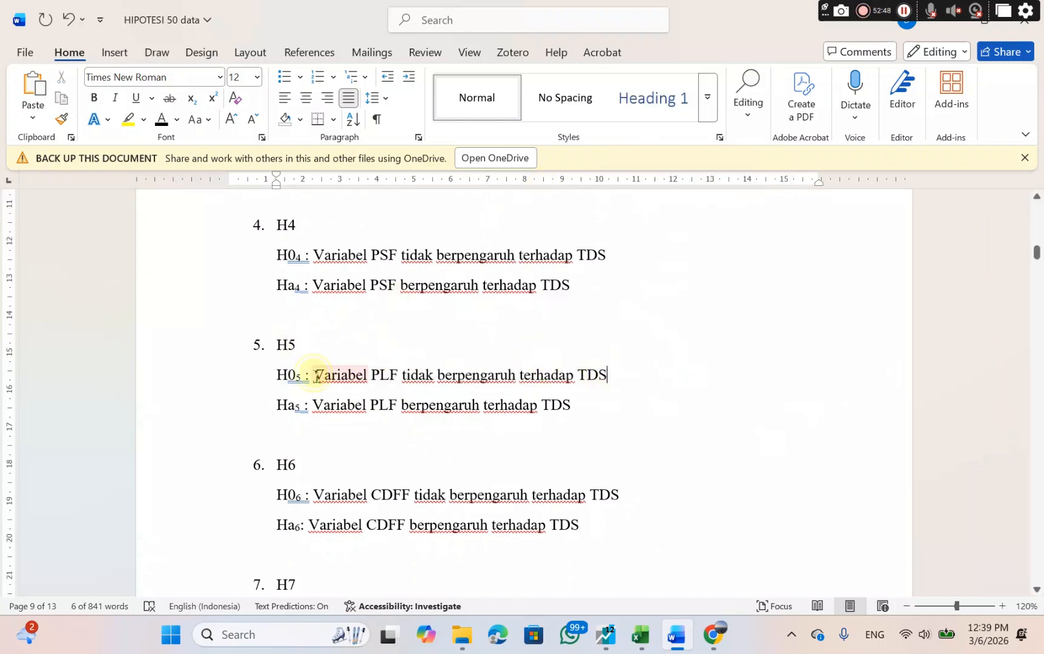
pyautogui.moveTo(315, 373); pyautogui.dragTo(606, 373)
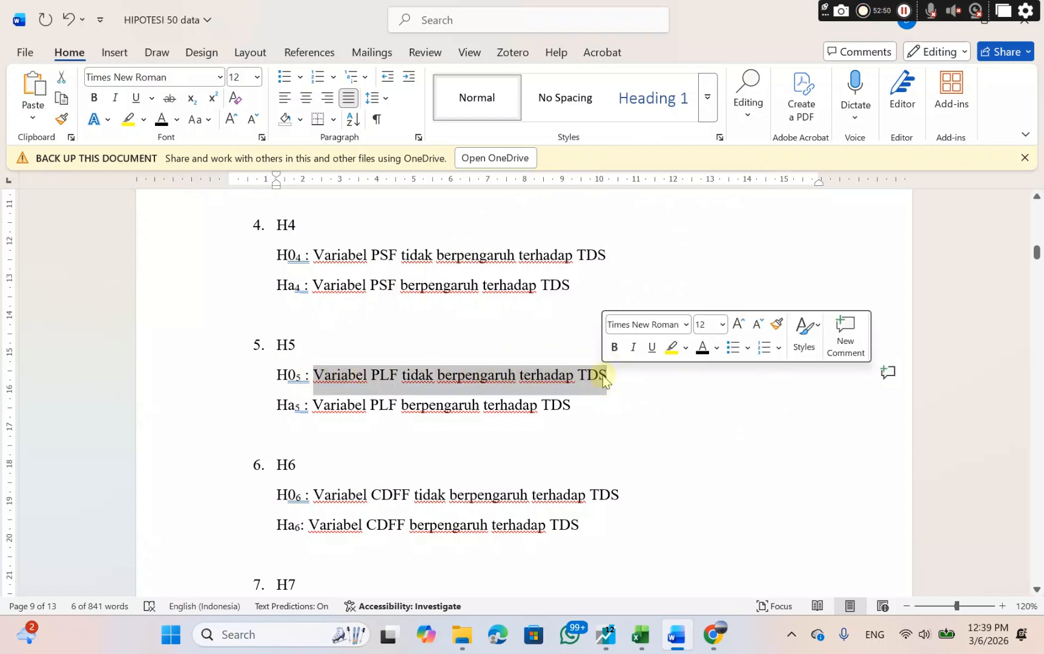
pyautogui.rightClick(556, 381)
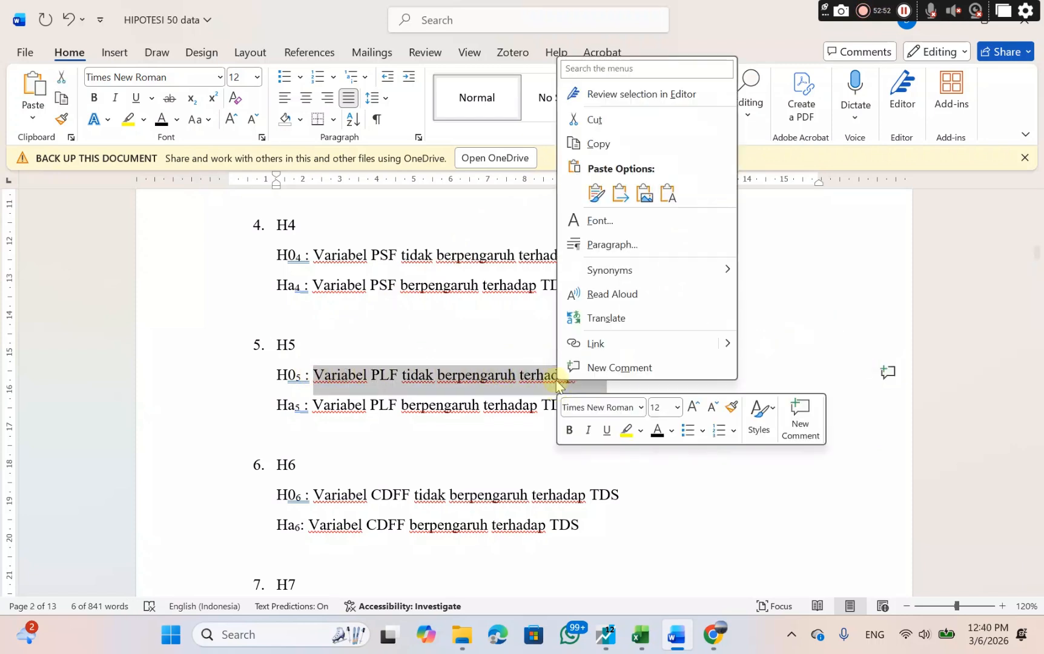
pyautogui.click(600, 144)
# Paste the copied H0₅ statement after "yang artinya" on the X2 line of sub-structure II, keeping the source formatting.
pyautogui.moveTo(1036, 257); pyautogui.dragTo(1011, 433)
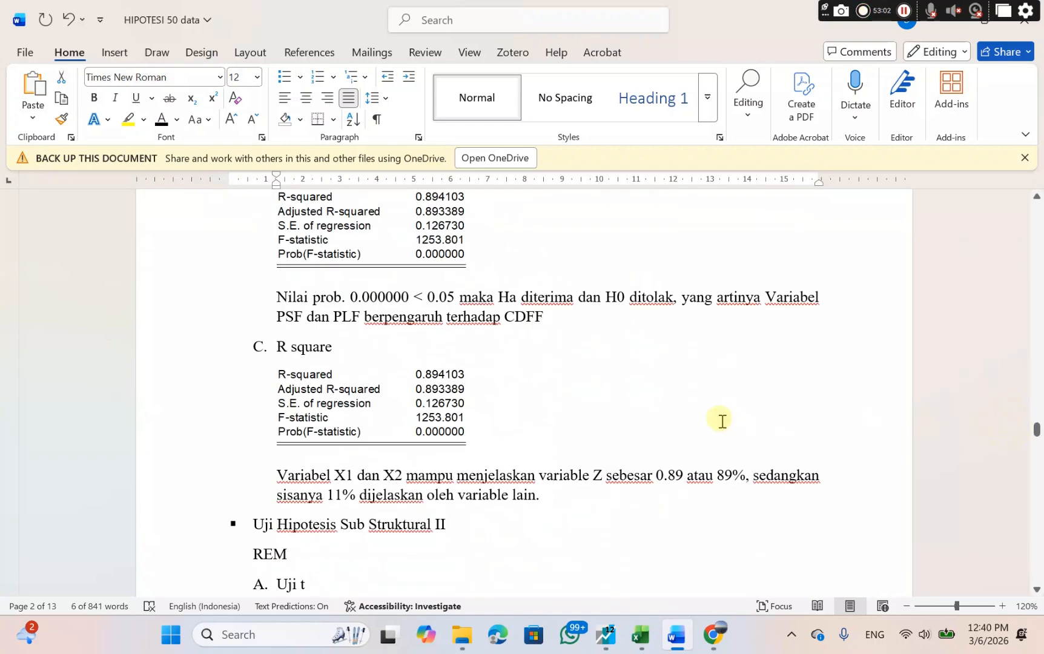
pyautogui.scroll(-8, 723, 422)
pyautogui.scroll(-6, 722, 422)
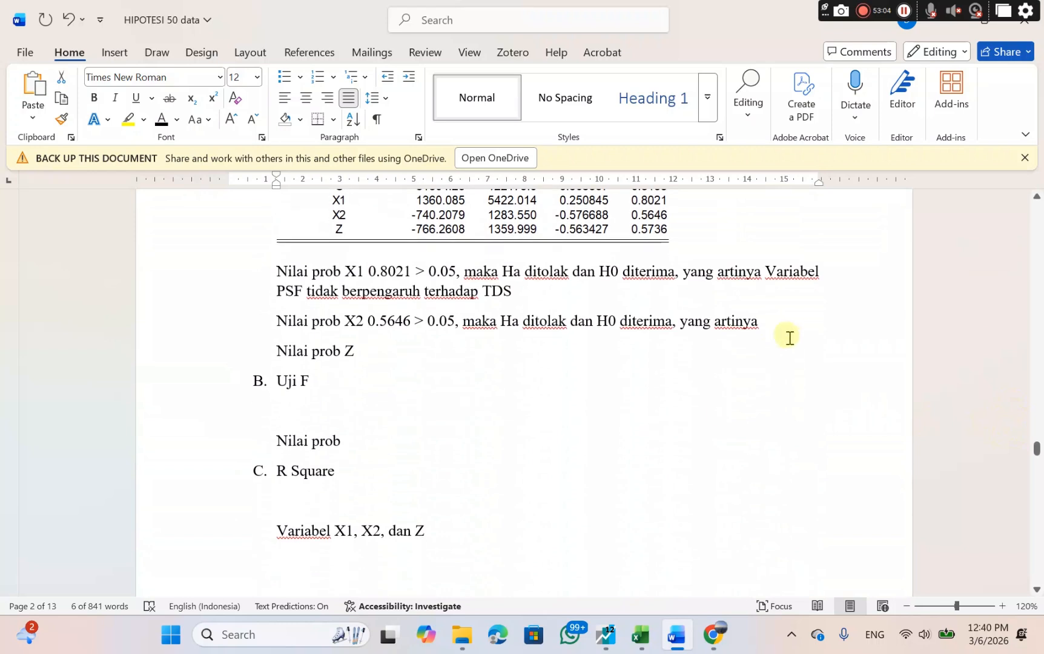
pyautogui.click(772, 327)
pyautogui.rightClick(770, 325)
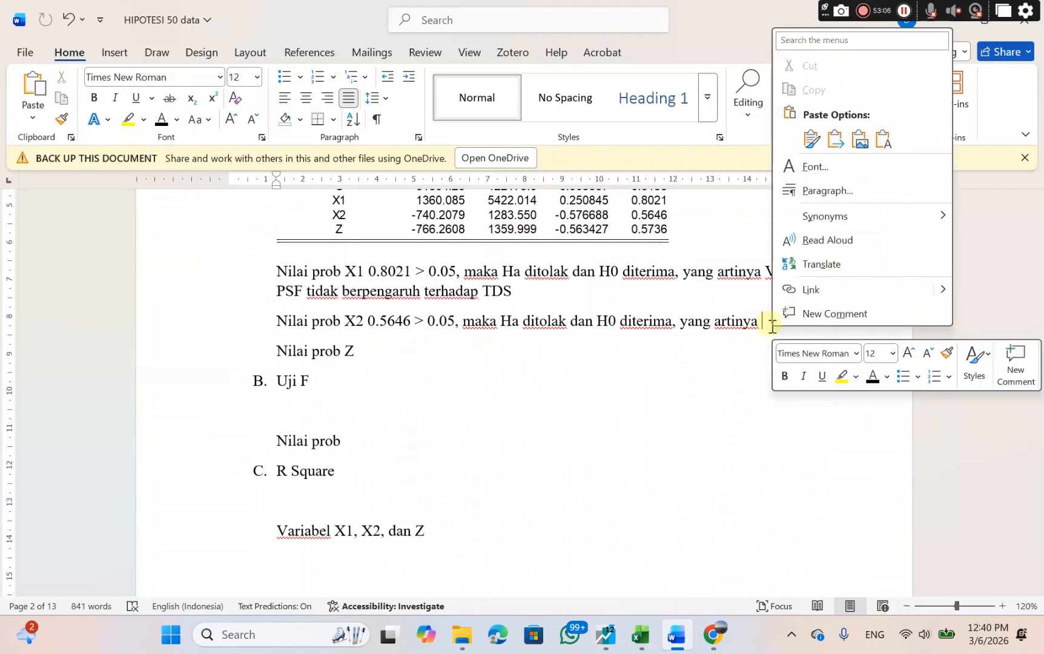
pyautogui.click(811, 141)
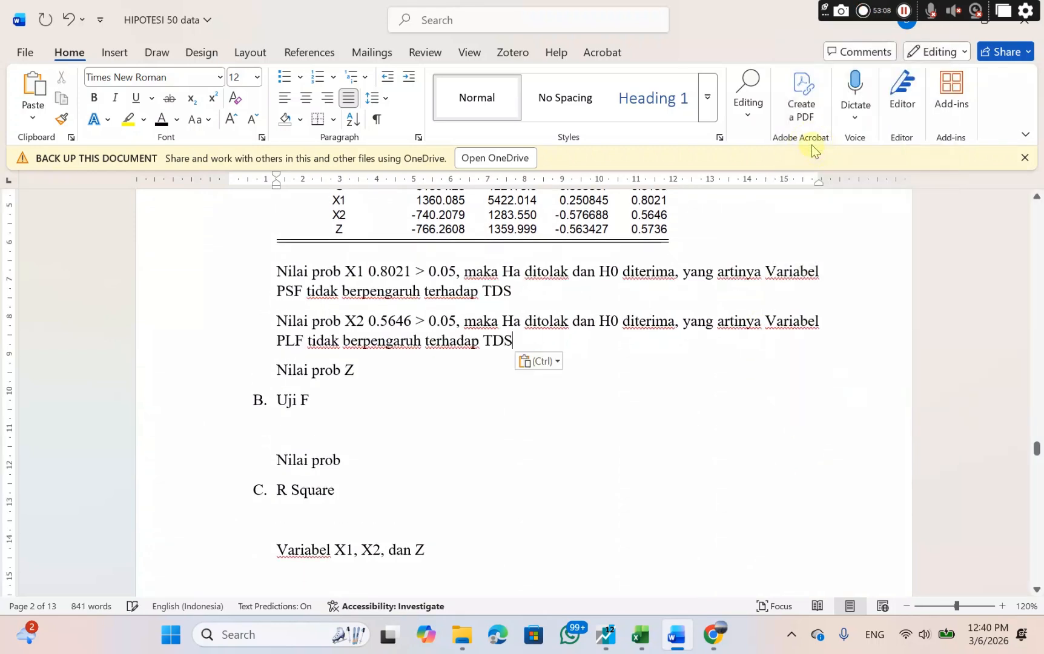
# Add "0.5735 > 0.05" after "Nilai prob Z" below the X2 conclusion.
pyautogui.click(352, 369)
pyautogui.write('0')
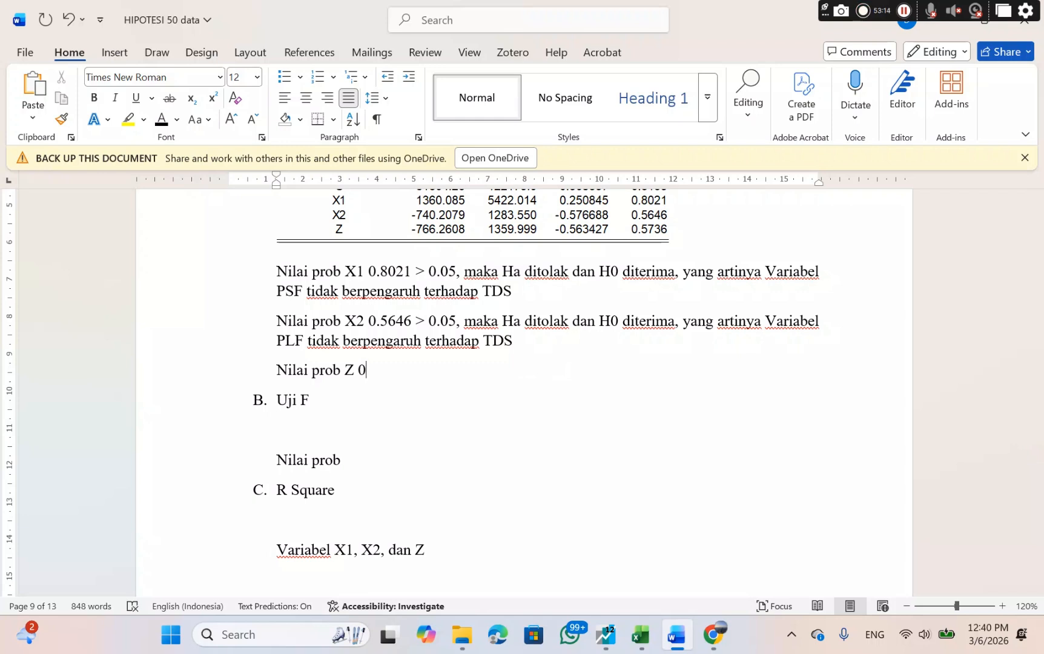
pyautogui.write('.5735 > 0.')
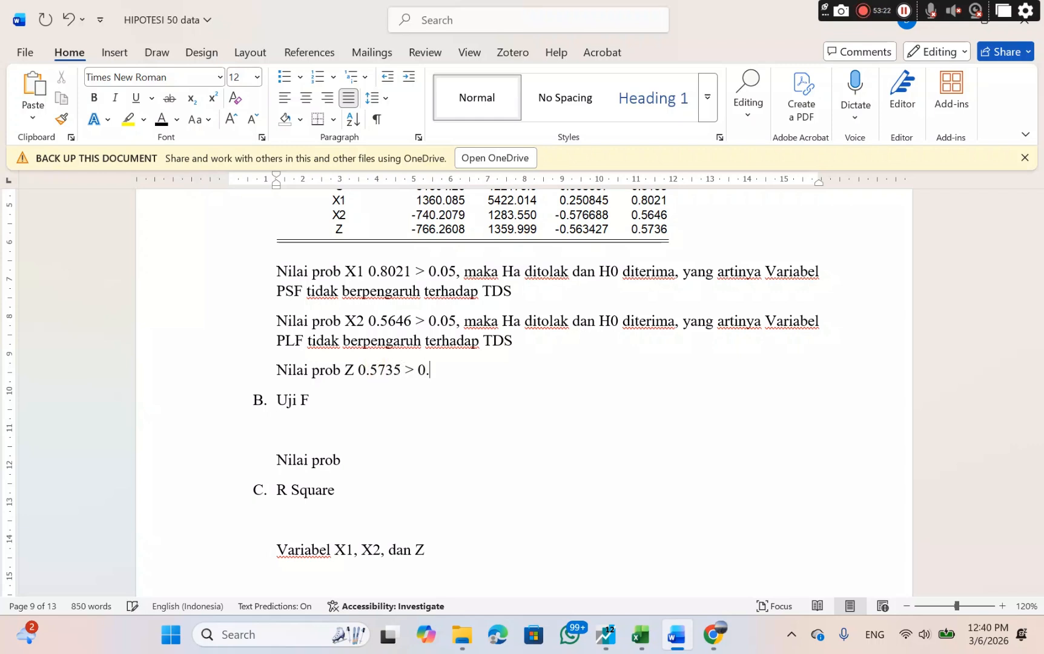
pyautogui.write('05 , maka')
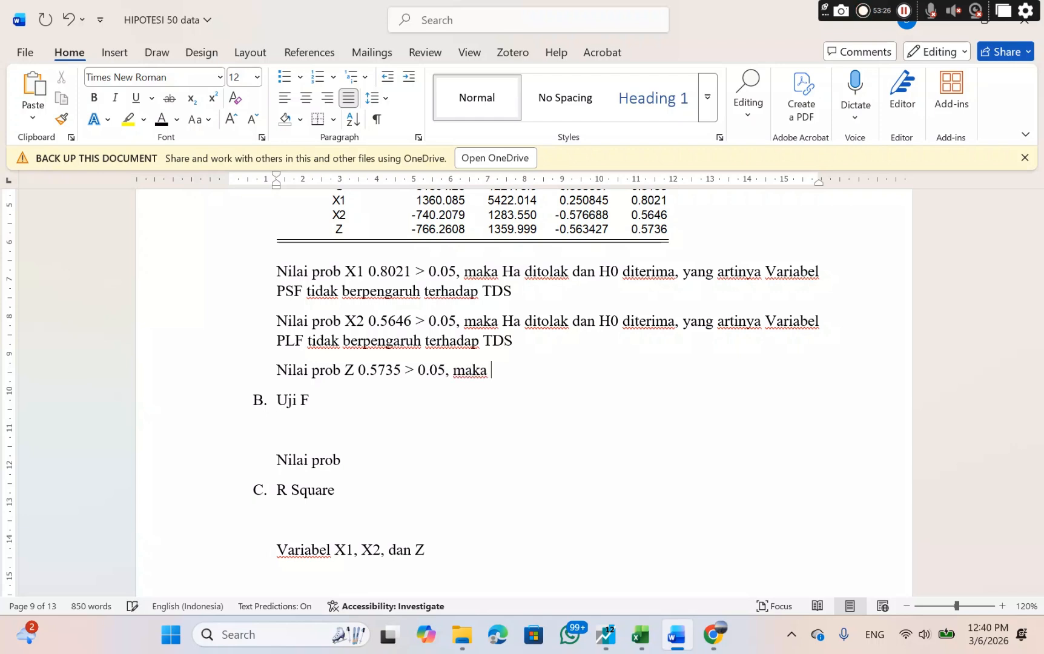
pyautogui.write(' Ha ditolak da')
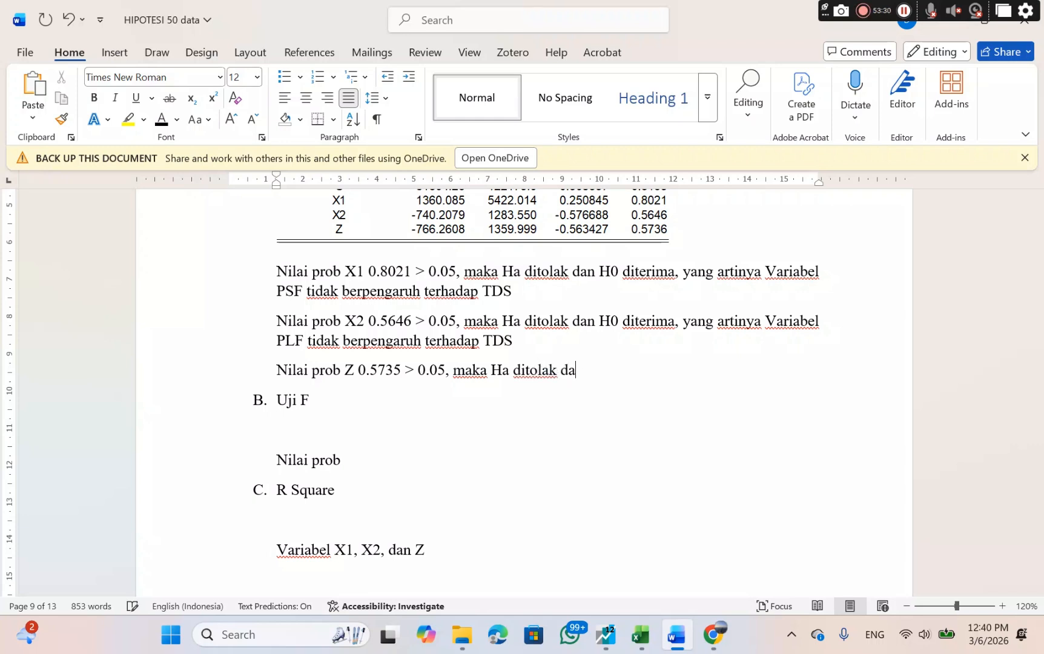
pyautogui.write('n H0 diterima')
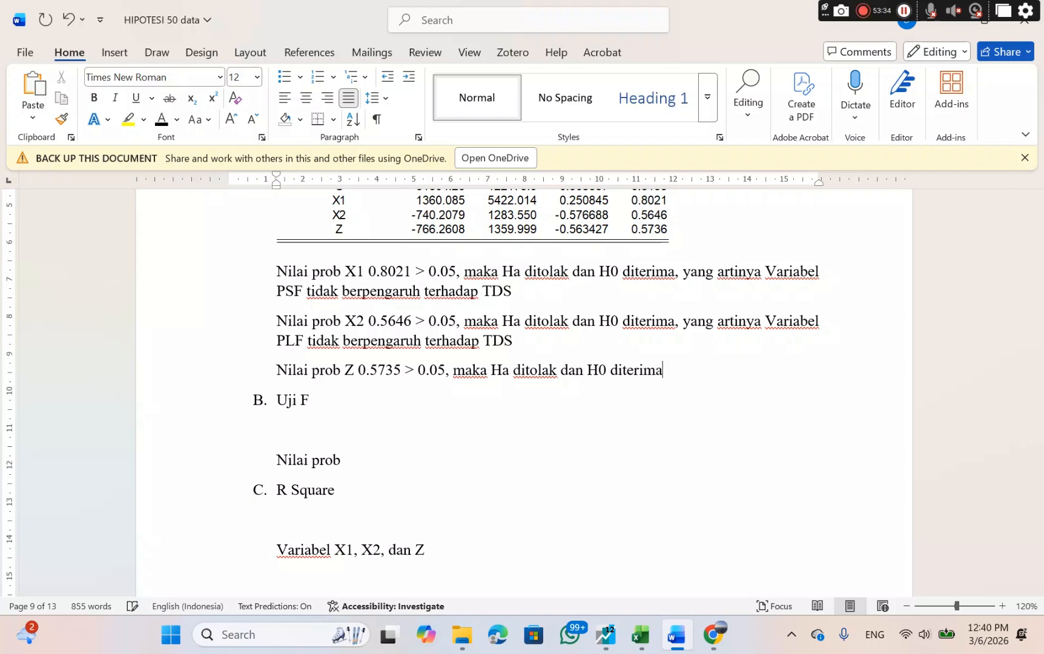
pyautogui.write(', yang')
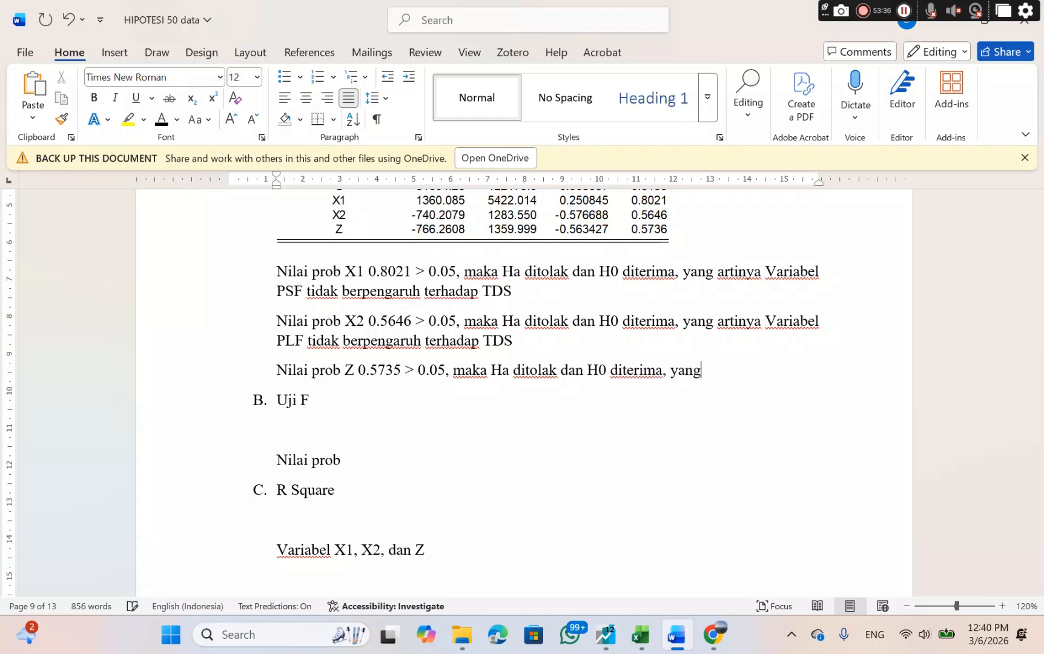
pyautogui.write(' artinya')
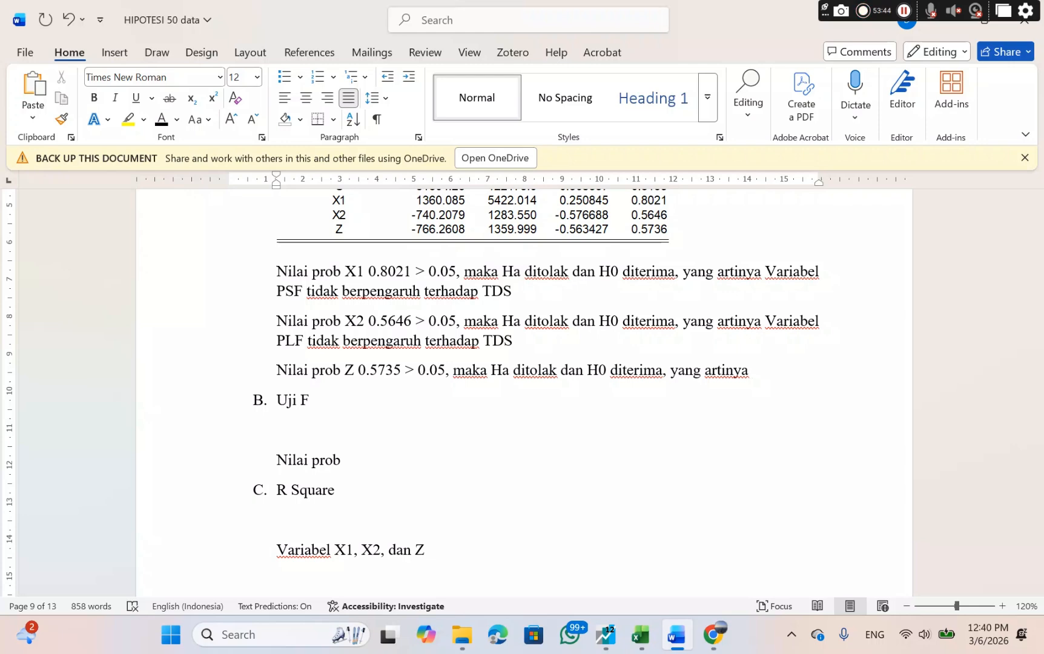
# Copy the H0₆ statement "Variabel CDFF tidak berpengaruh terhadap TDS" from the hypothesis list under H6.
pyautogui.click(764, 393)
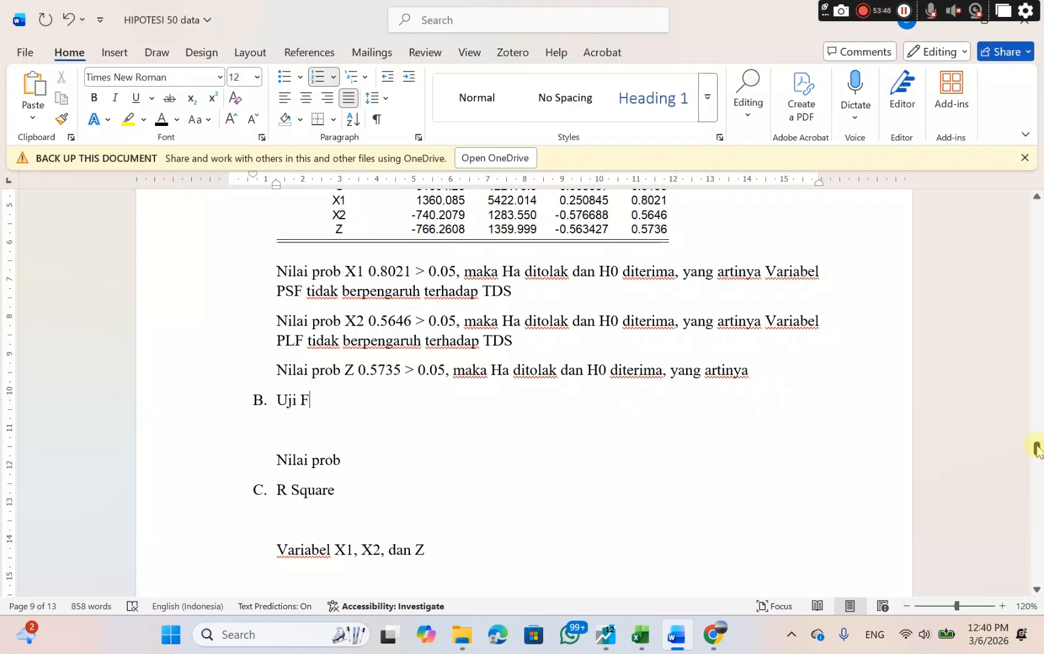
pyautogui.moveTo(1037, 451); pyautogui.dragTo(1000, 251)
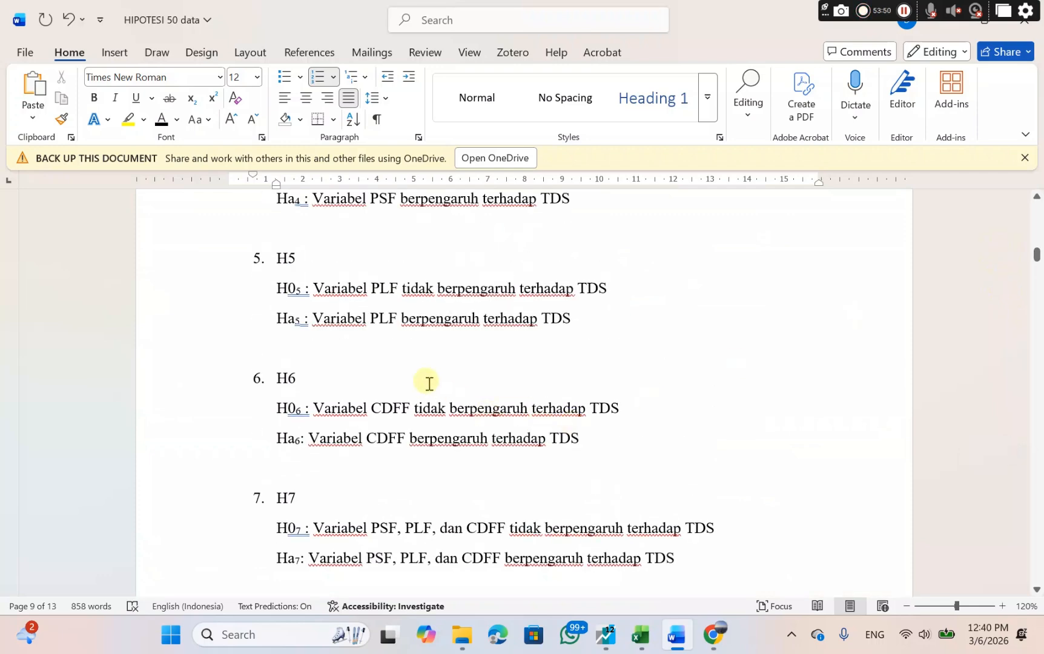
pyautogui.click(312, 407)
pyautogui.moveTo(312, 408); pyautogui.dragTo(592, 412)
pyautogui.rightClick(587, 408)
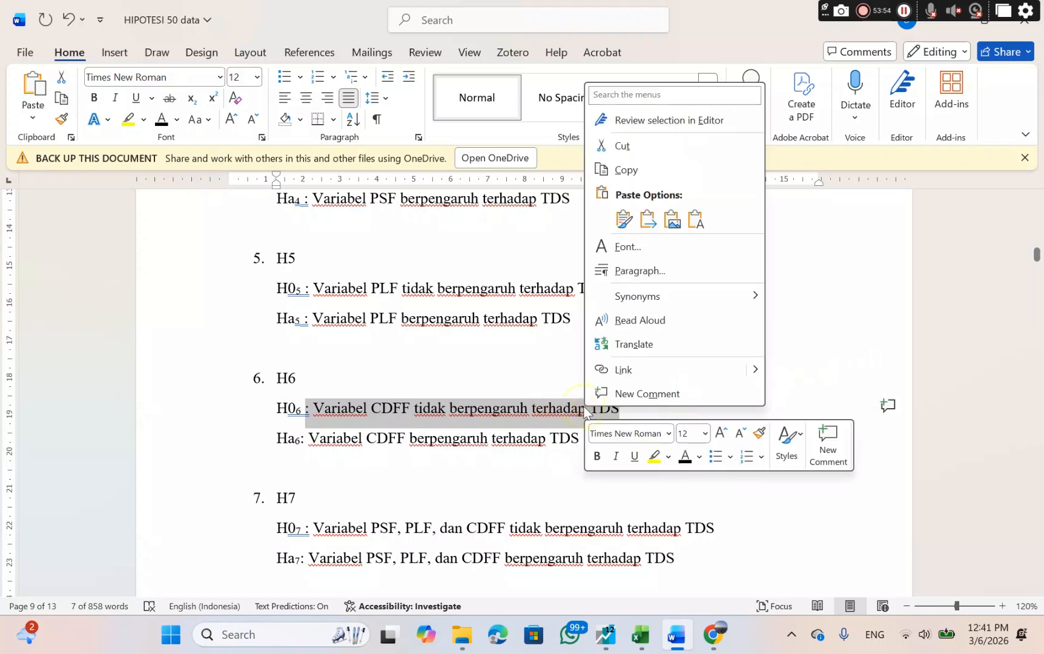
pyautogui.click(624, 169)
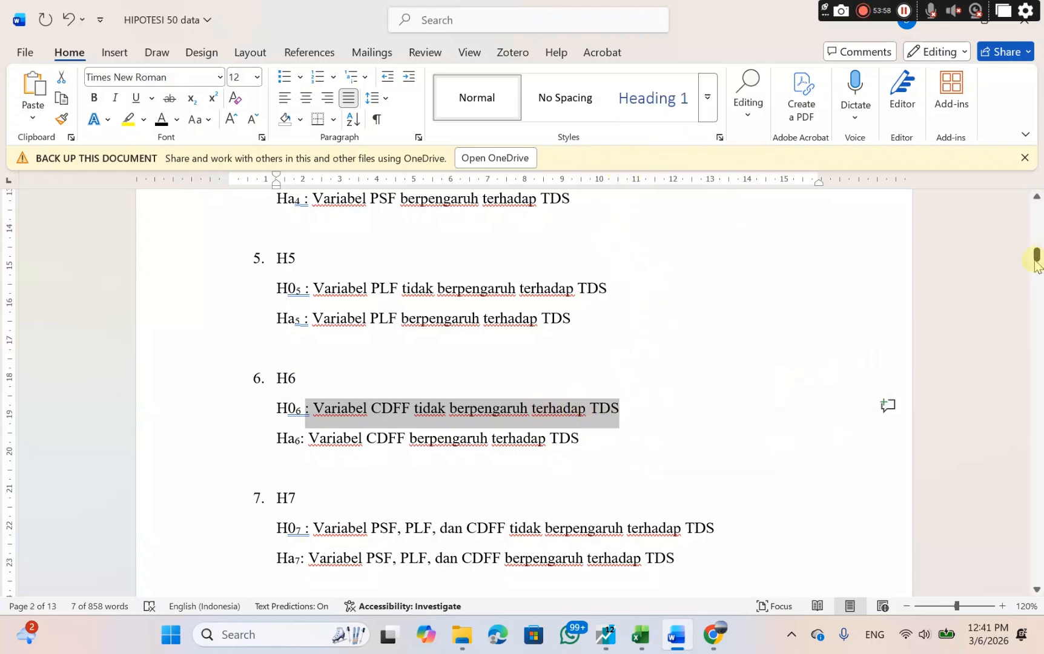
# Paste the H0₆ statement after "yang artinya" on the Z line with source formatting and delete the stray colon before "Variabel".
pyautogui.moveTo(1037, 254); pyautogui.dragTo(1036, 440)
pyautogui.scroll(-10, 759, 422)
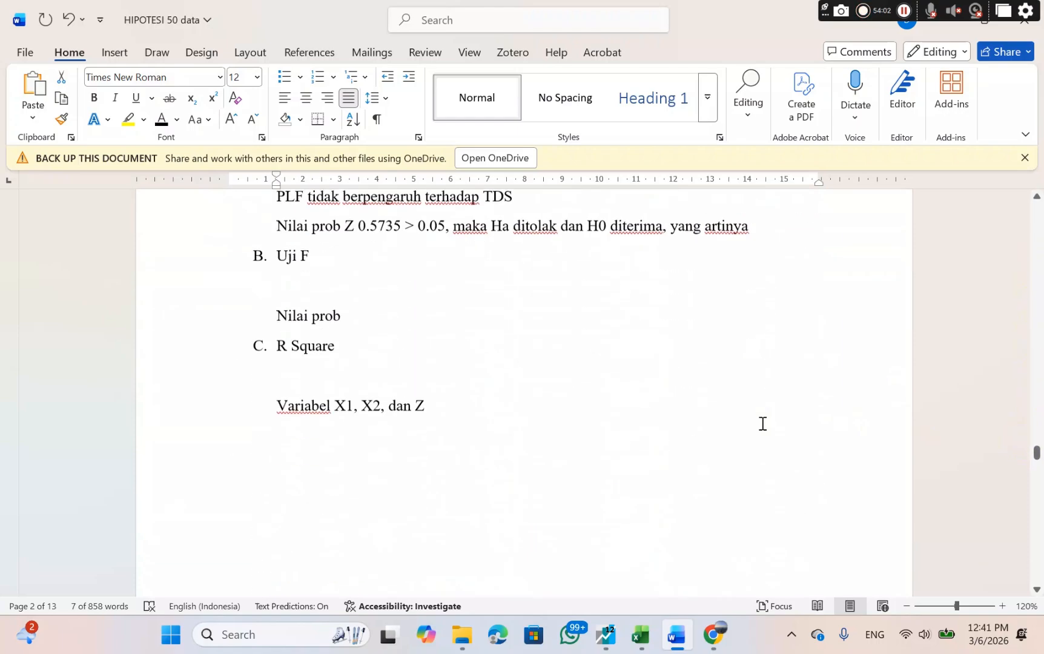
pyautogui.scroll(2, 761, 423)
pyautogui.scroll(2, 763, 423)
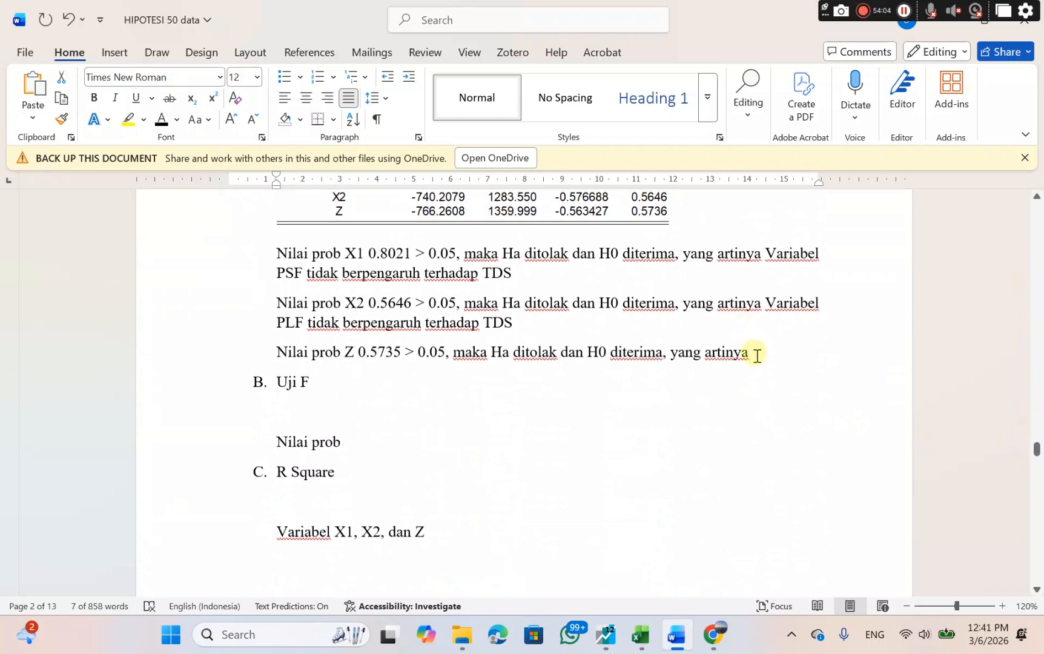
pyautogui.click(756, 356)
pyautogui.rightClick(754, 353)
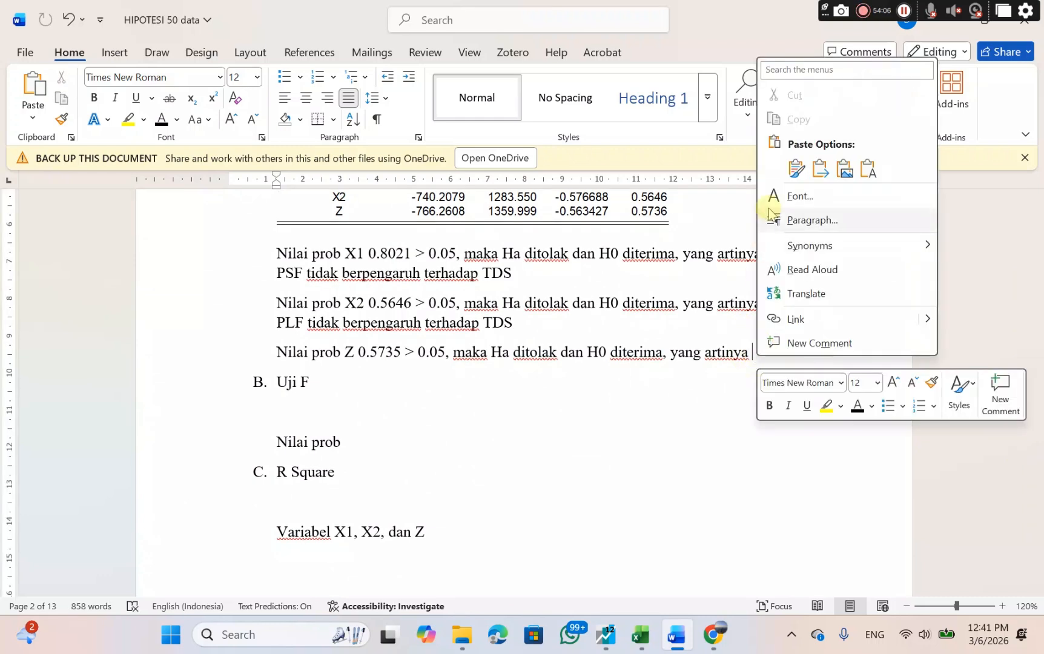
pyautogui.click(795, 169)
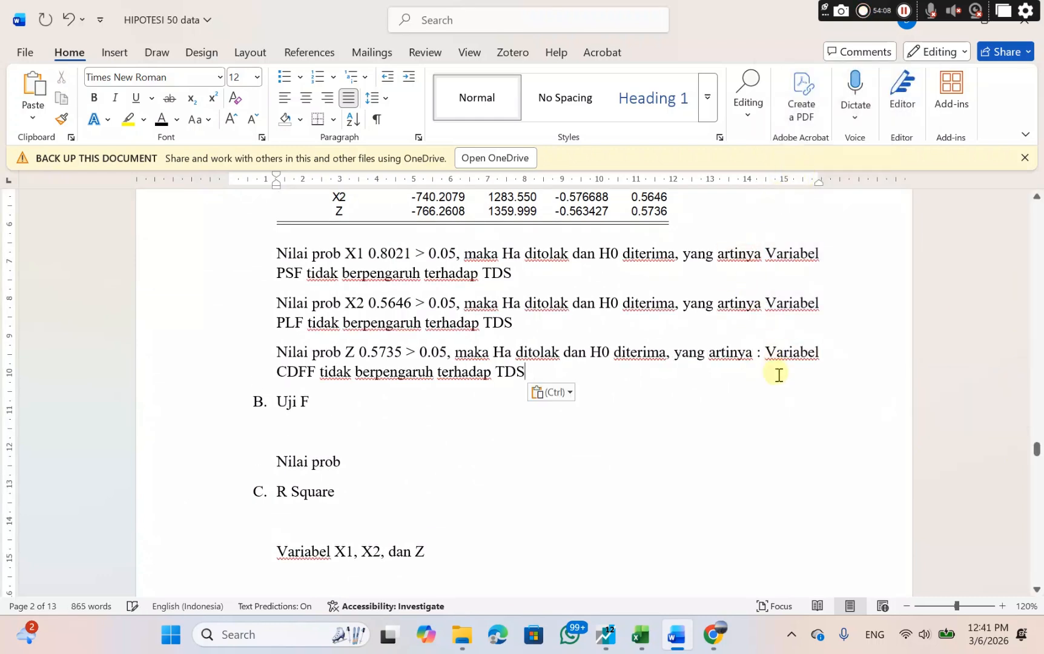
pyautogui.click(765, 351)
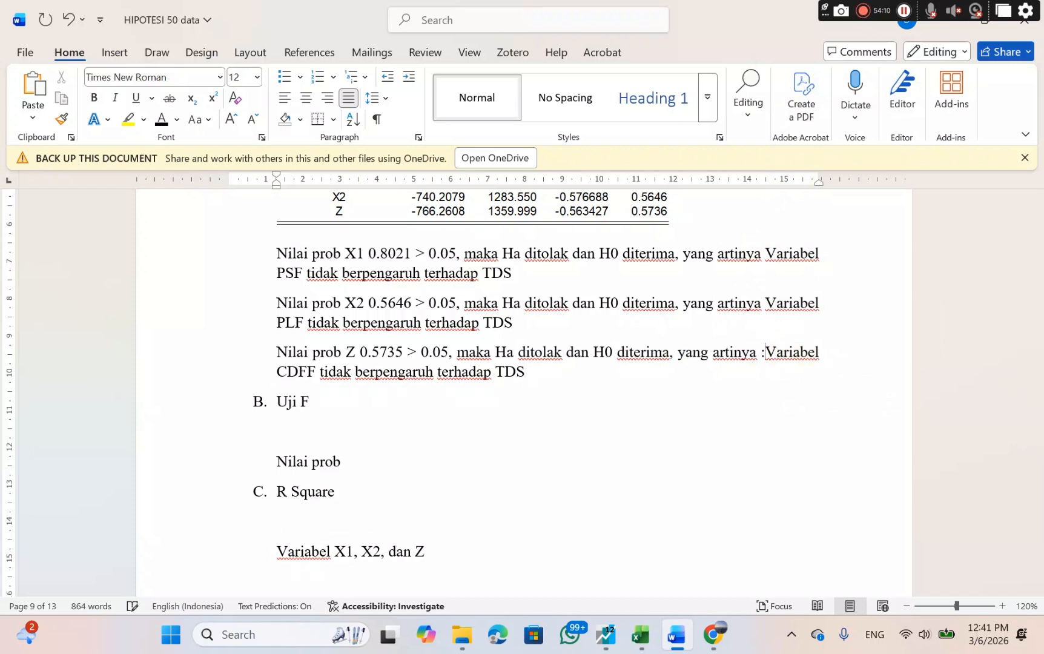
pyautogui.press('BackSpace')
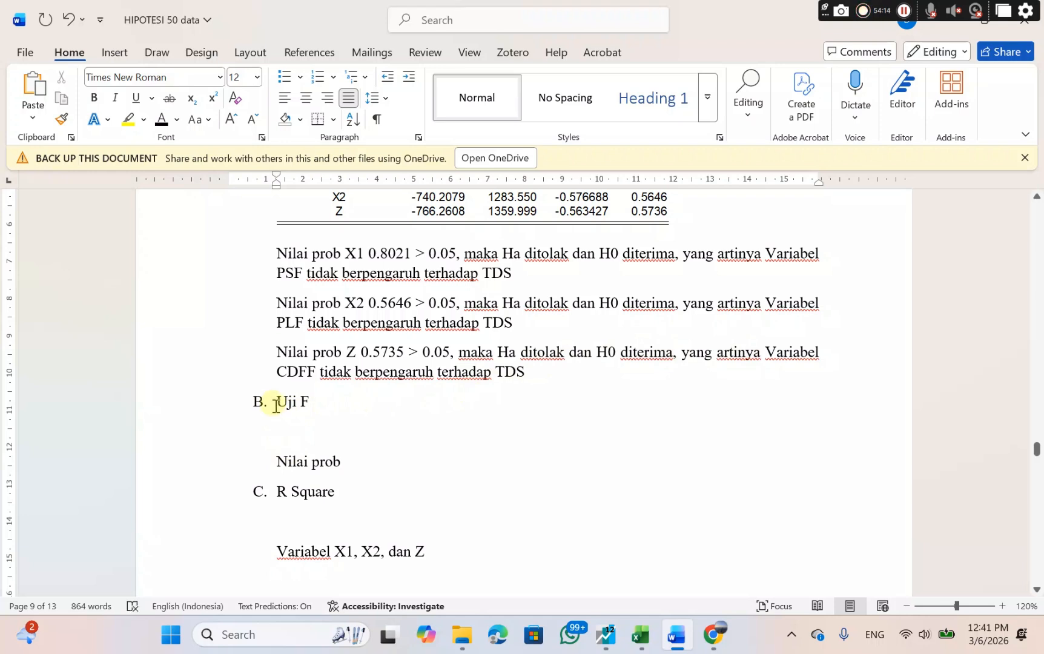
# Switch to EViews and copy the weighted statistics from R-squared to Prob(F-statistic) in the random effects output of Y.
pyautogui.moveTo(276, 401); pyautogui.dragTo(327, 410)
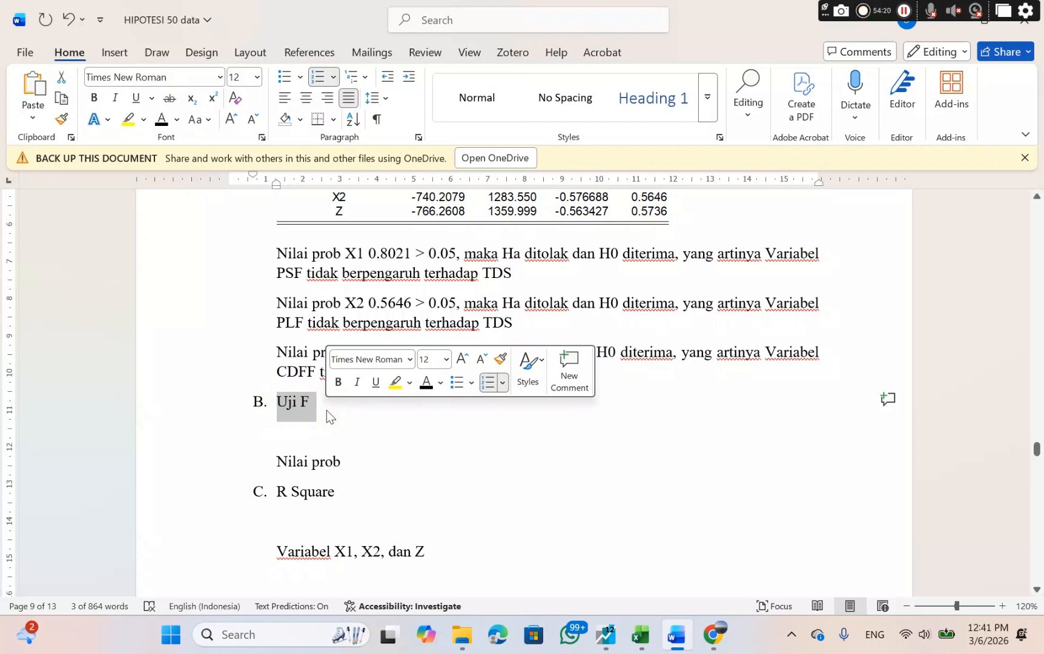
pyautogui.click(606, 645)
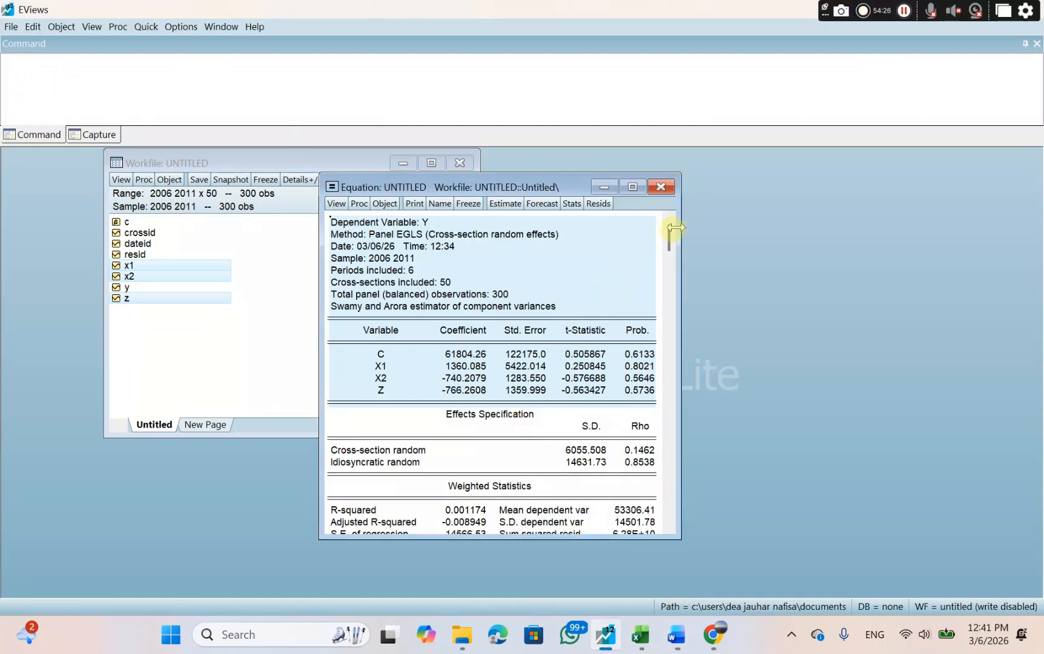
pyautogui.moveTo(666, 235); pyautogui.dragTo(645, 466)
pyautogui.moveTo(331, 414); pyautogui.dragTo(482, 467)
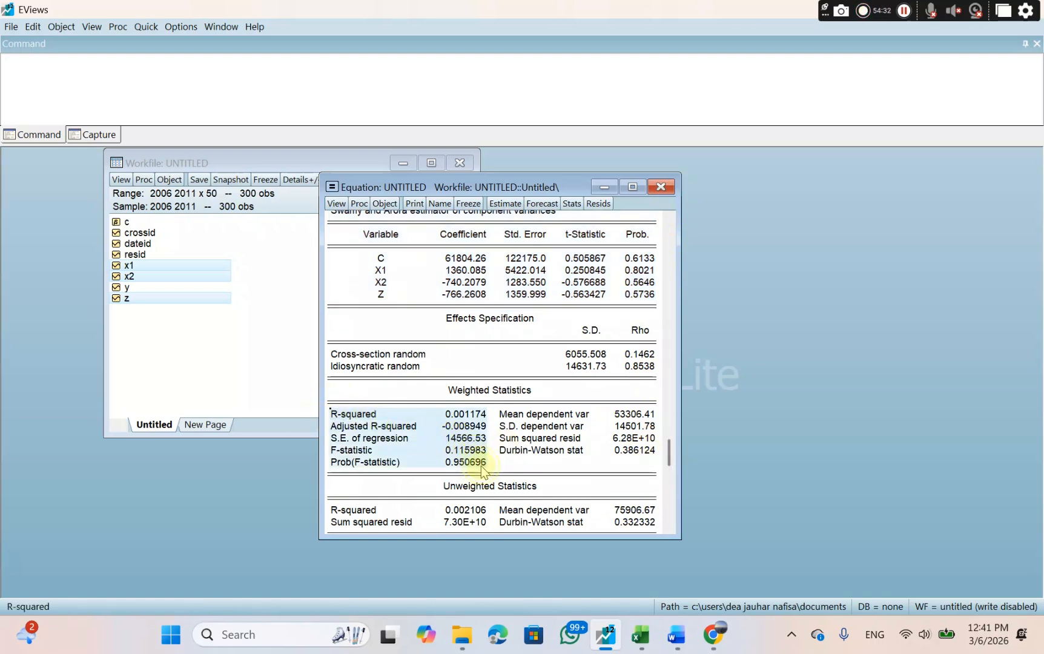
pyautogui.rightClick(482, 467)
pyautogui.click(502, 474)
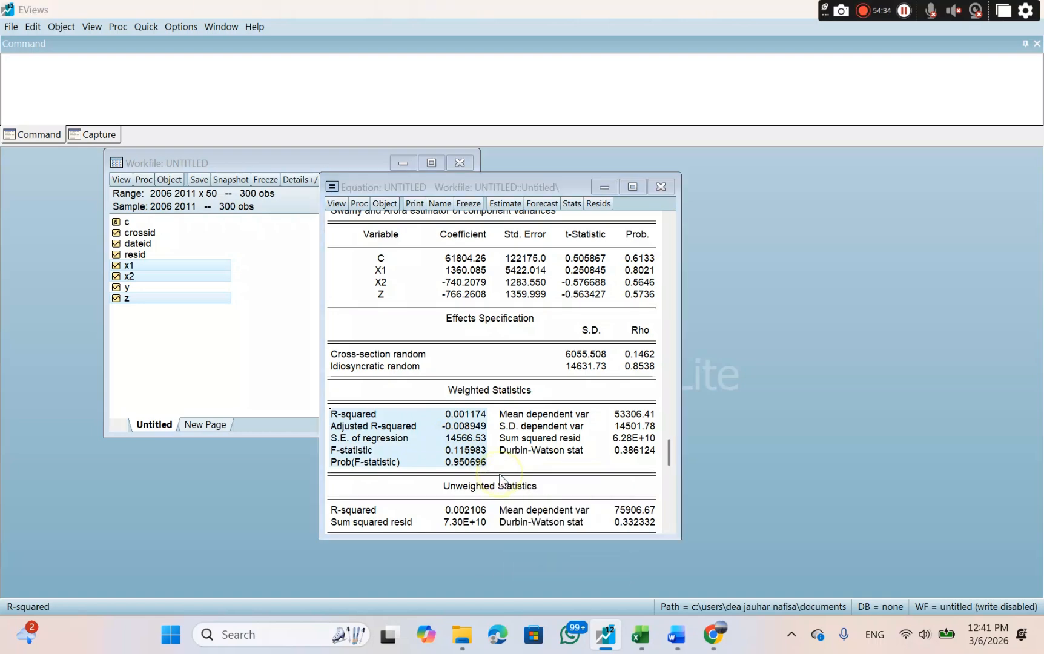
pyautogui.click(479, 334)
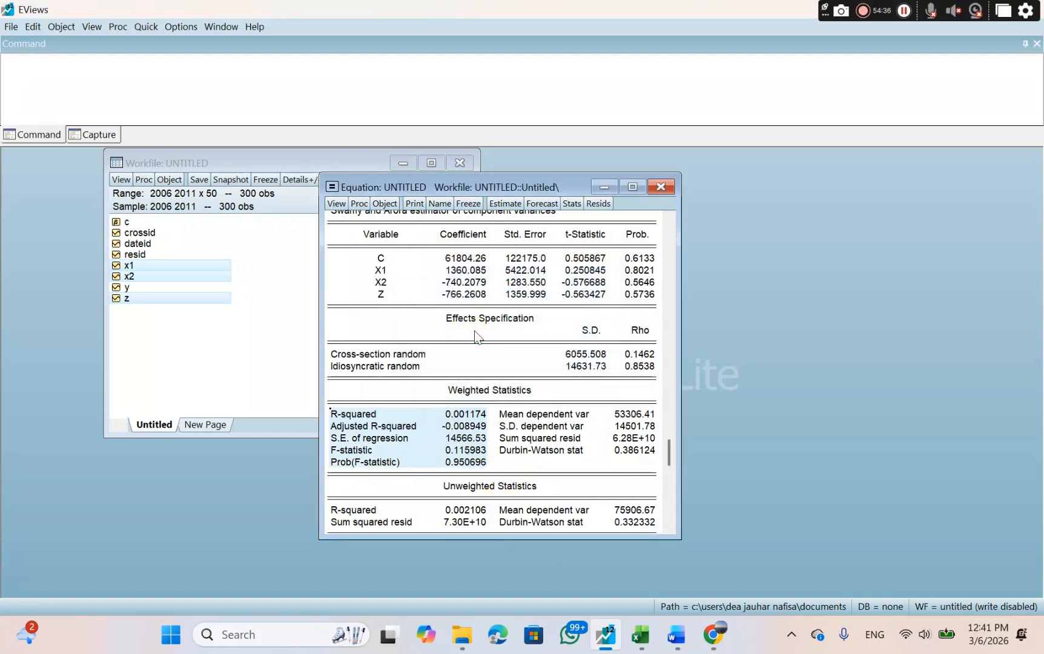
# Switch to Word and paste the copied weighted statistics on the blank line under the Uji F heading of sub-structure II.
pyautogui.click(677, 637)
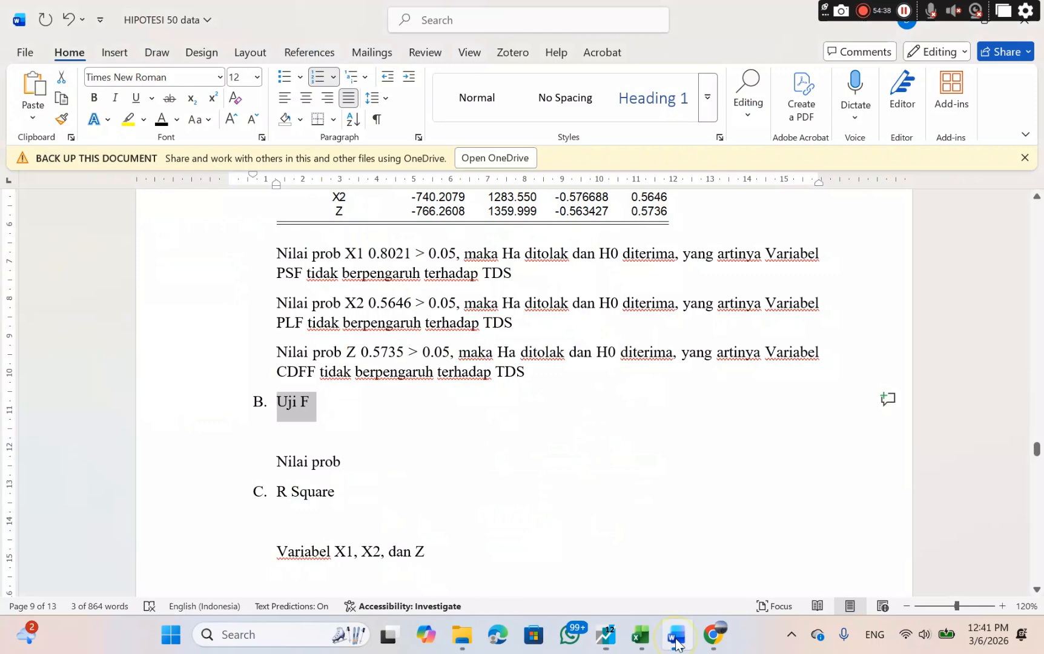
pyautogui.click(302, 426)
pyautogui.rightClick(300, 426)
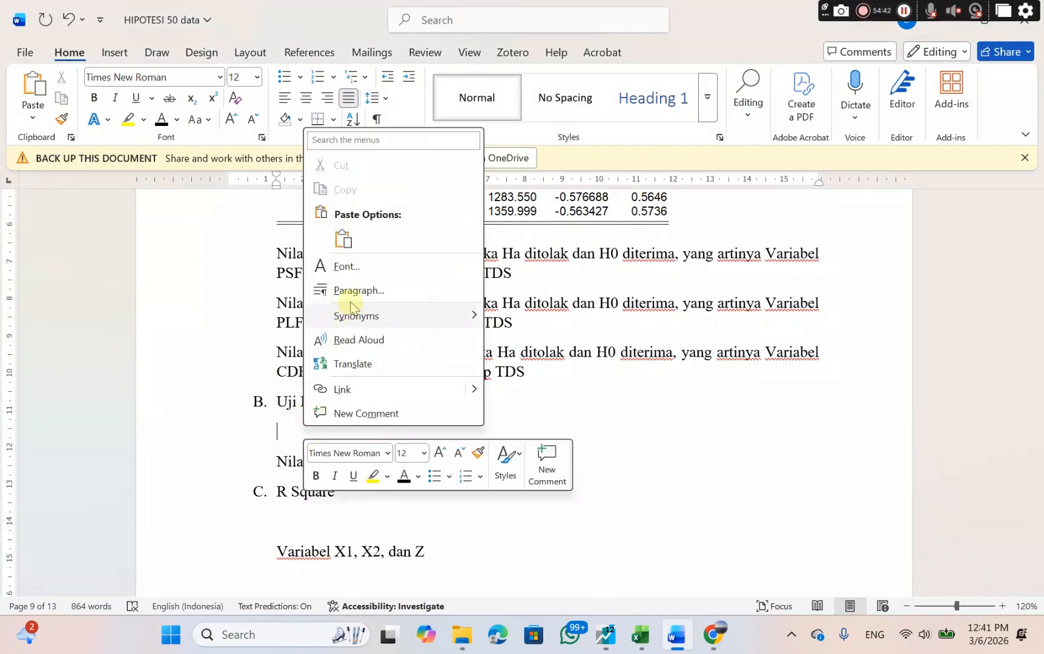
pyautogui.click(342, 239)
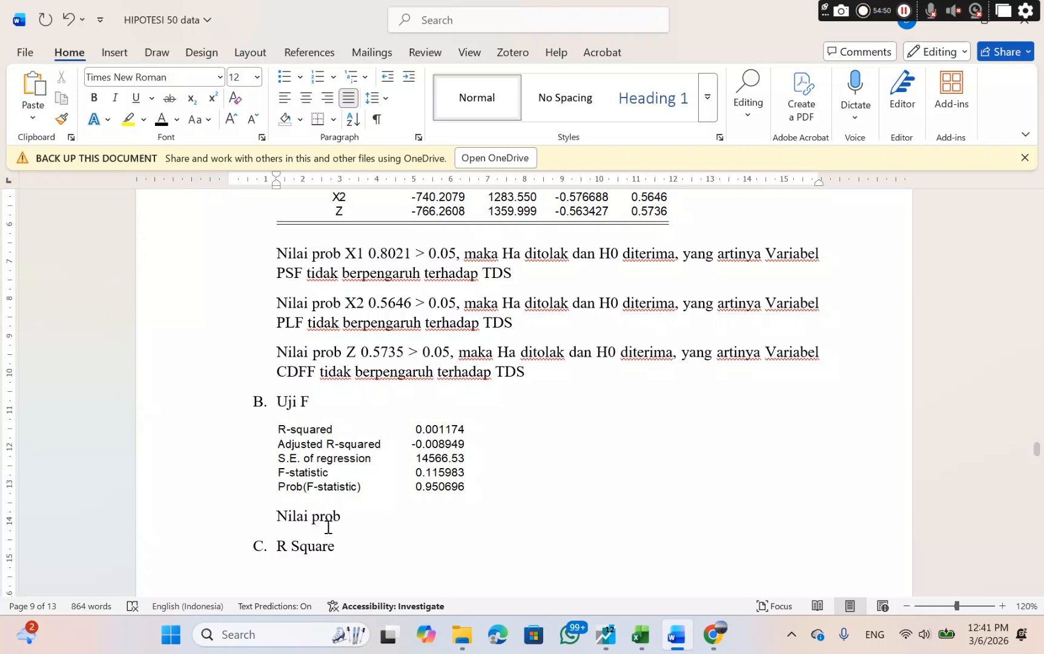
# Complete the "Nilai prob" line under Uji F with "0.950696 > 0.05".
pyautogui.click(355, 519)
pyautogui.write('0.9506')
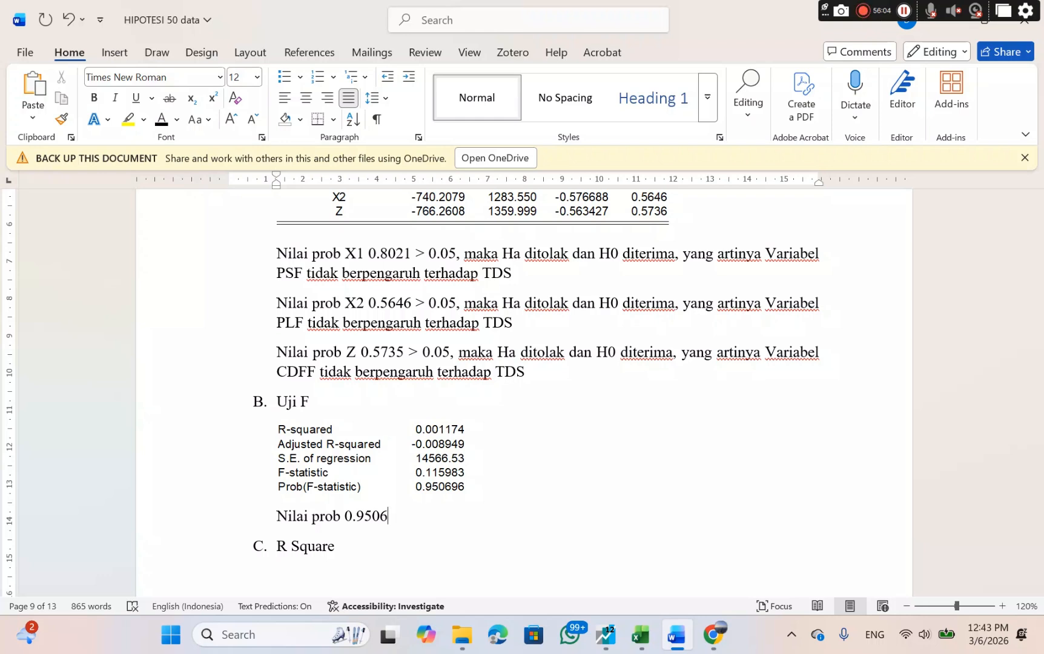
pyautogui.write('96 > 0.05')
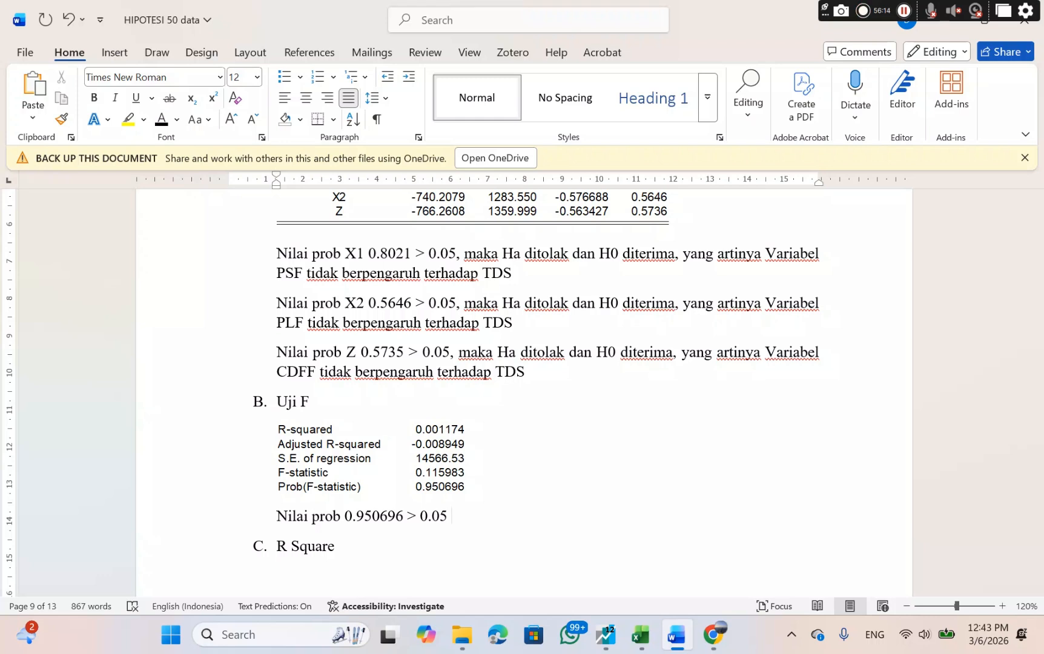
# Continue the Uji F line with ", maka Ha ditolak dan H0 diterima, yang artinya".
pyautogui.press('BackSpace')
pyautogui.write(', maka h')
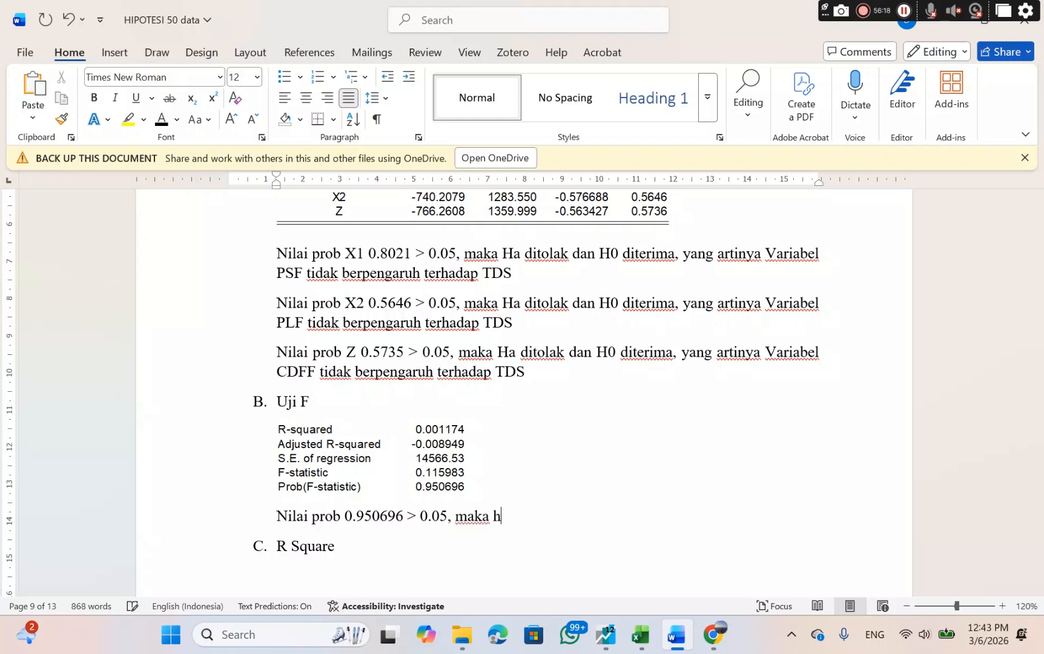
pyautogui.press('BackSpace')
pyautogui.write('Ha ditolak')
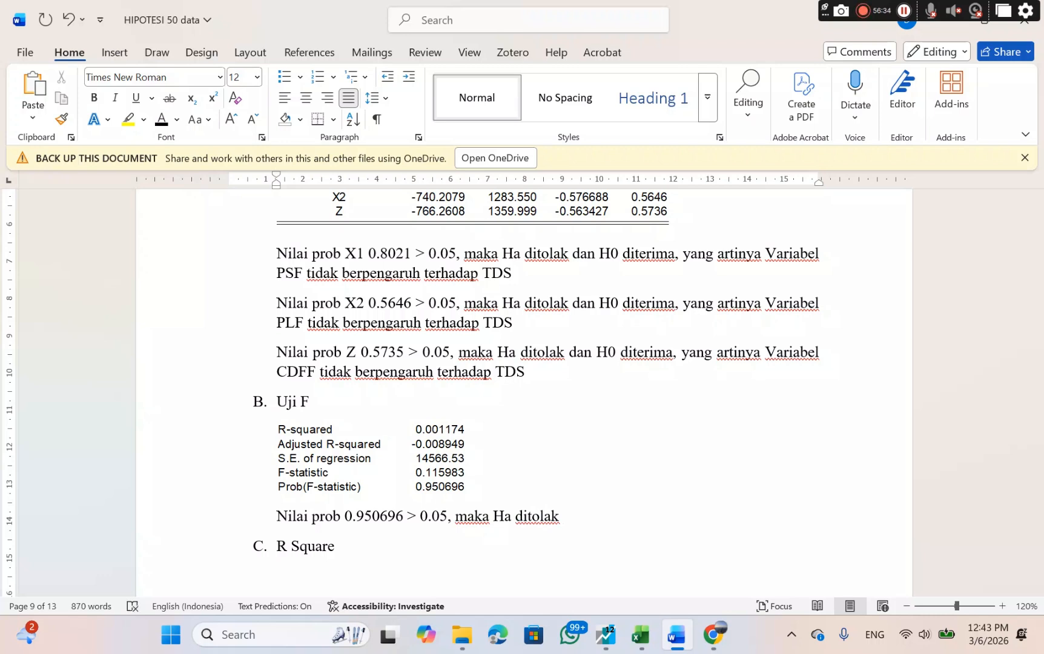
pyautogui.write(' dan H0 diteri')
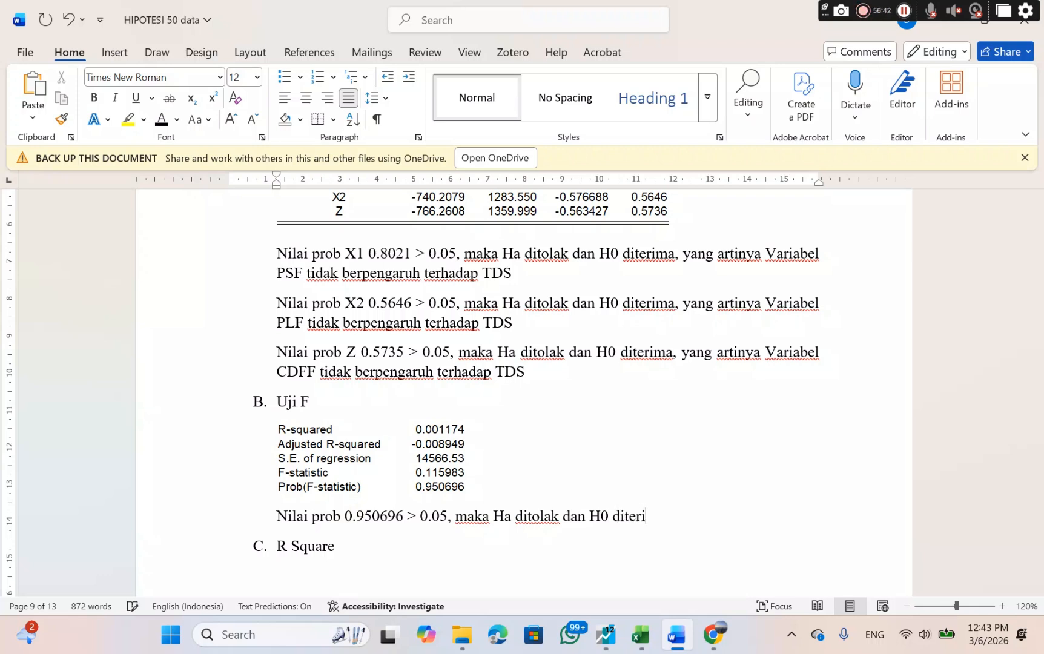
pyautogui.write('ma, yang')
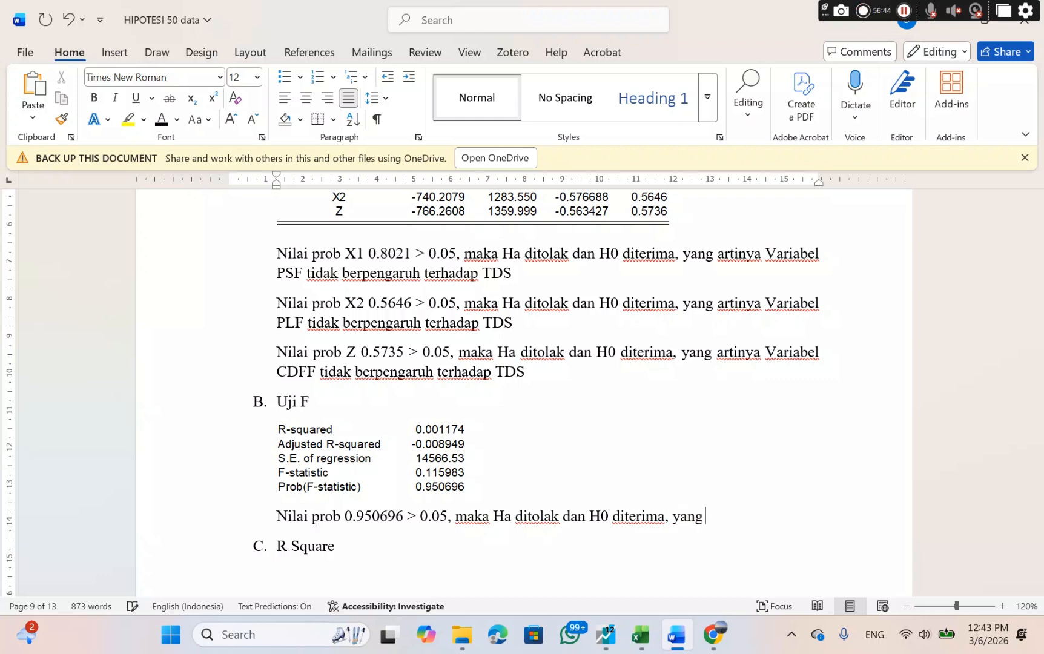
pyautogui.write(' artinya')
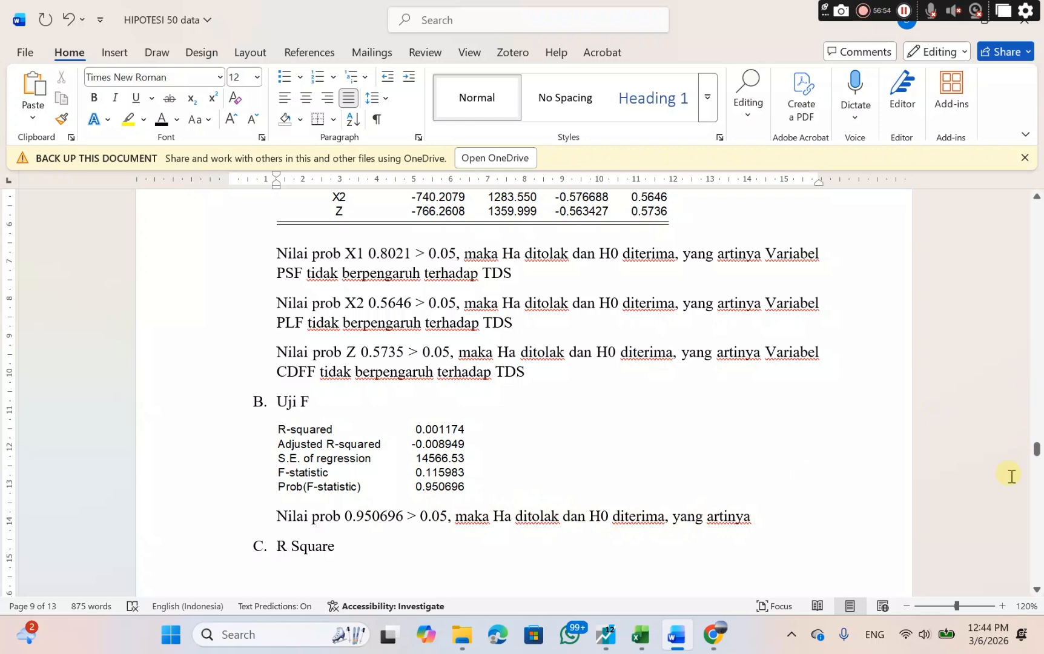
# Copy the H0₇ statement "Variabel PSF, PLF, dan CDFF tidak berpengaruh terhadap TDS" from the hypothesis list under H7.
pyautogui.moveTo(1036, 449); pyautogui.dragTo(1015, 260)
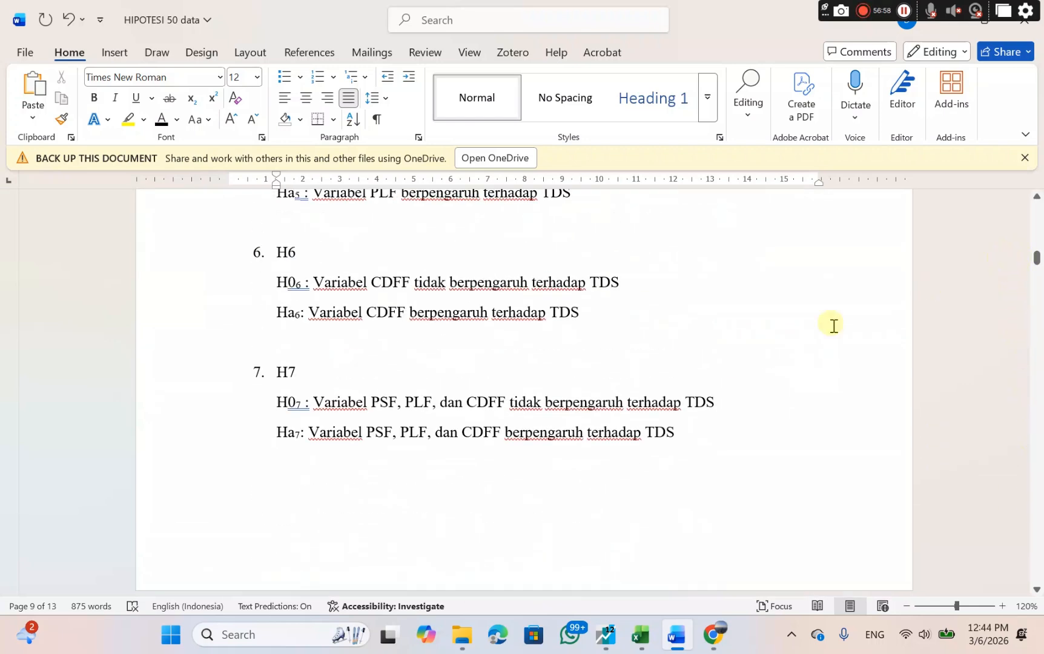
pyautogui.doubleClick(321, 402)
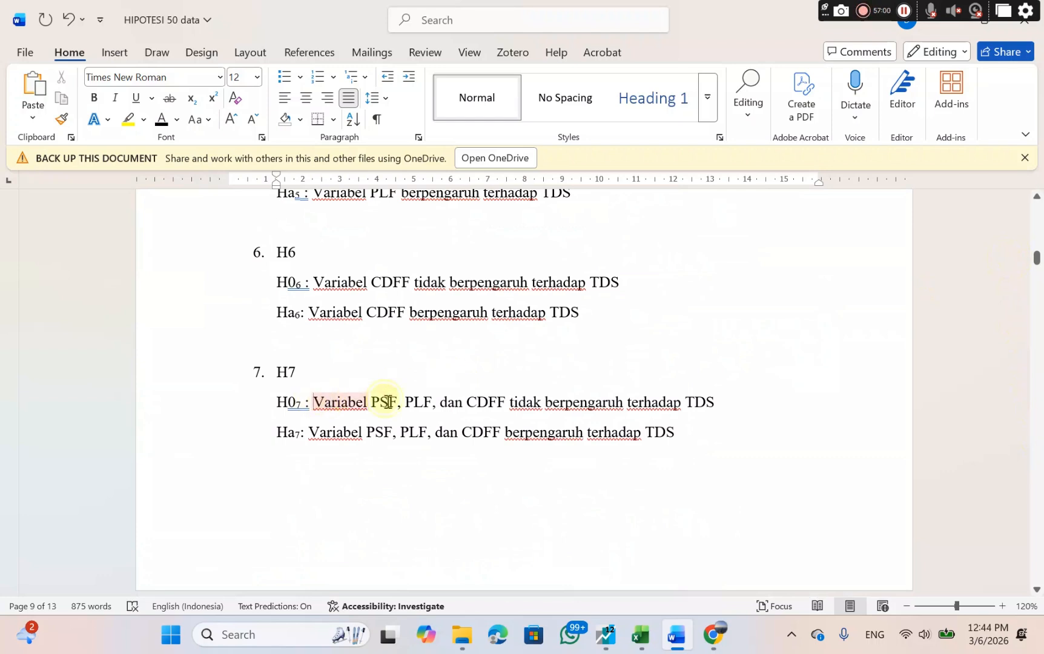
pyautogui.moveTo(388, 402); pyautogui.dragTo(710, 406)
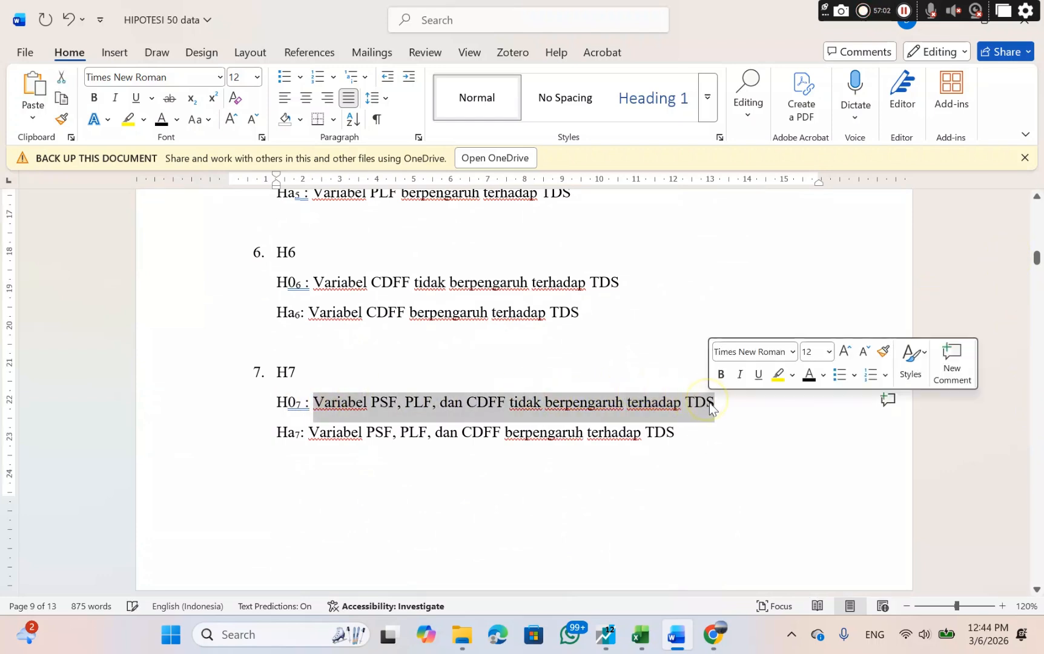
pyautogui.rightClick(710, 405)
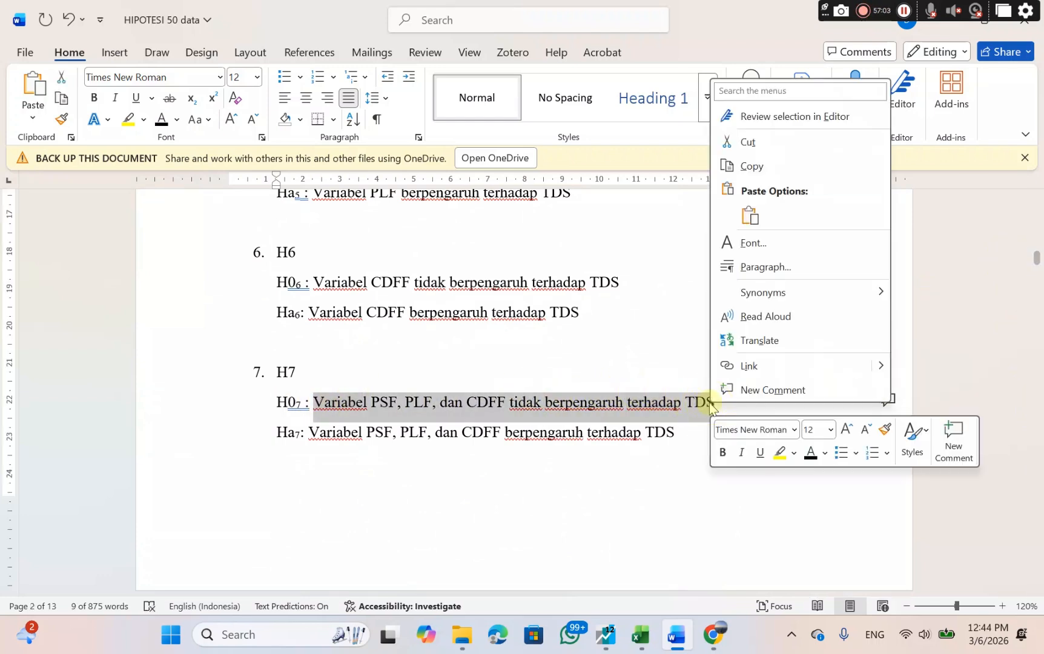
pyautogui.click(744, 166)
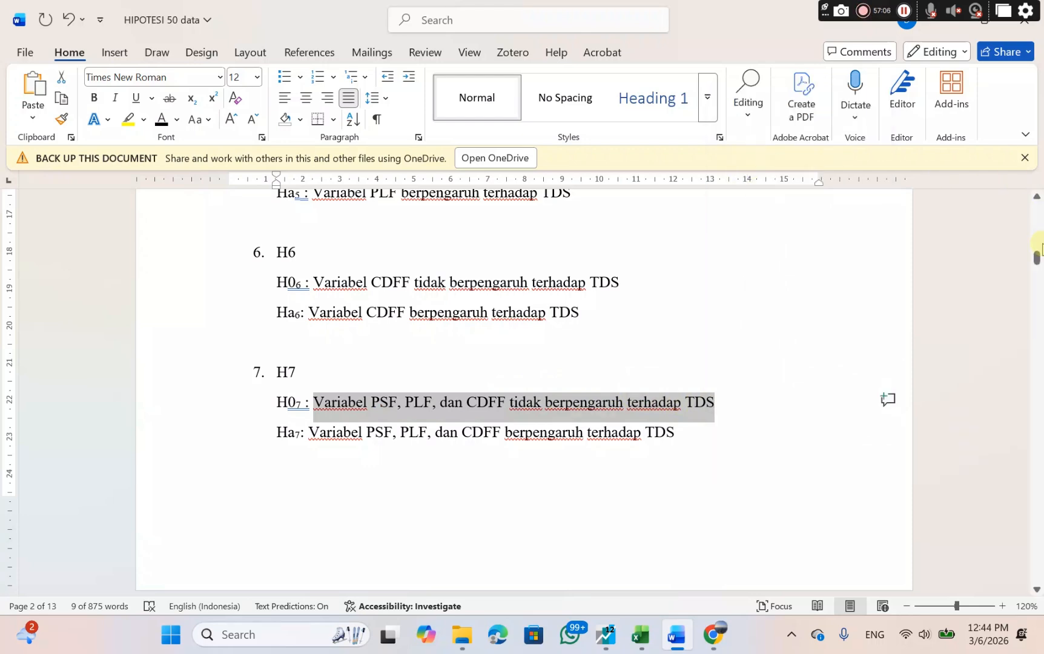
# Paste the H0₇ statement after "yang artinya" on the Uji F line of sub-structure II with source formatting.
pyautogui.moveTo(1038, 254); pyautogui.dragTo(989, 424)
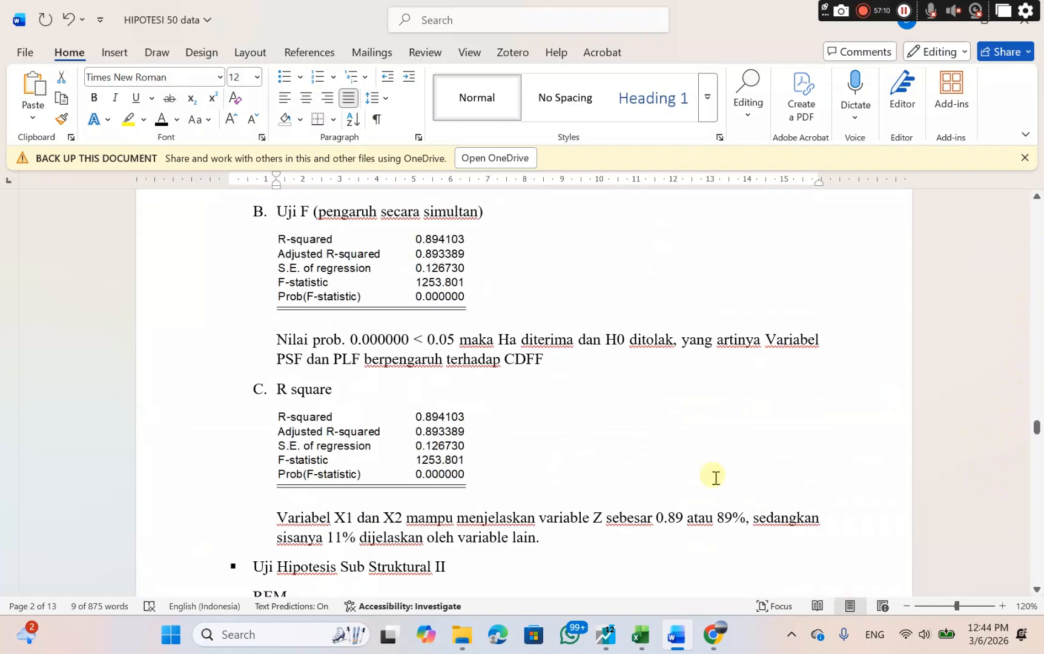
pyautogui.scroll(-12, 715, 478)
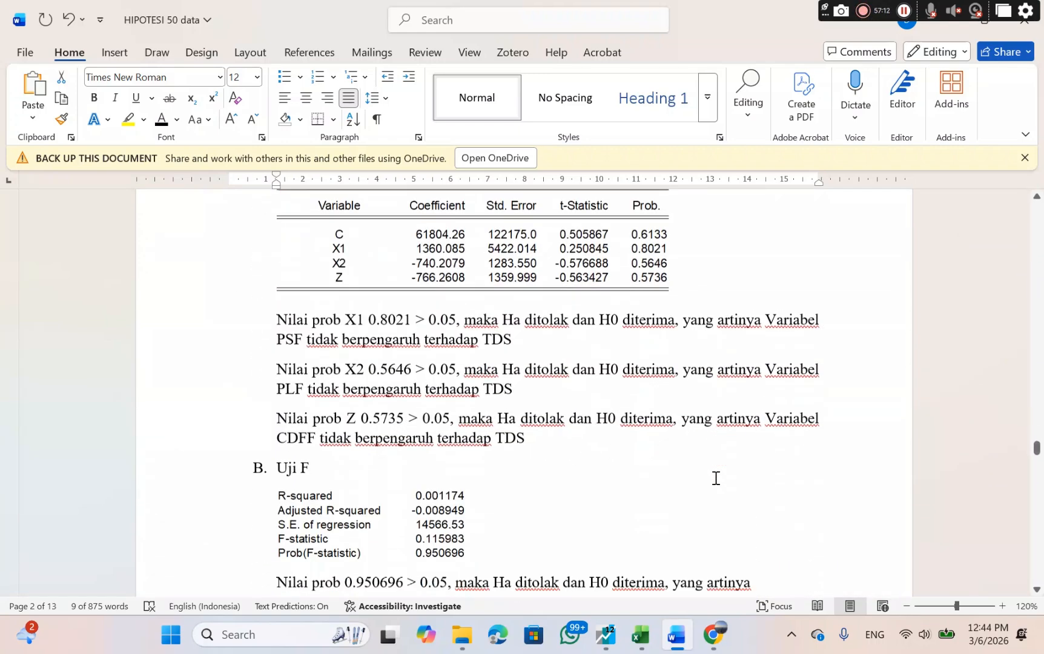
pyautogui.scroll(-4, 715, 478)
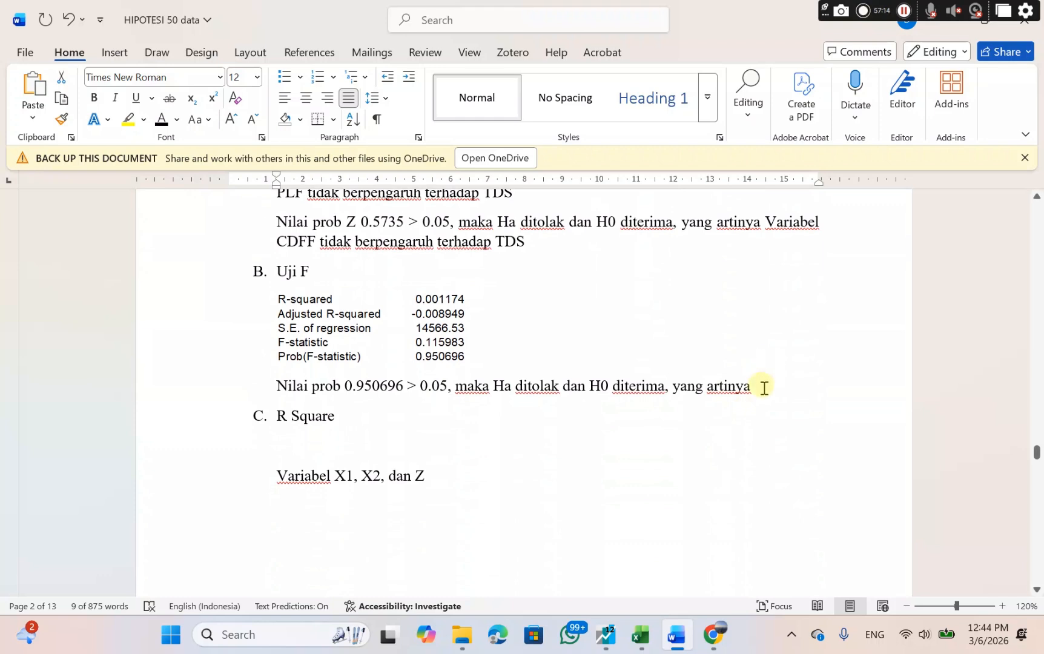
pyautogui.click(758, 391)
pyautogui.rightClick(761, 395)
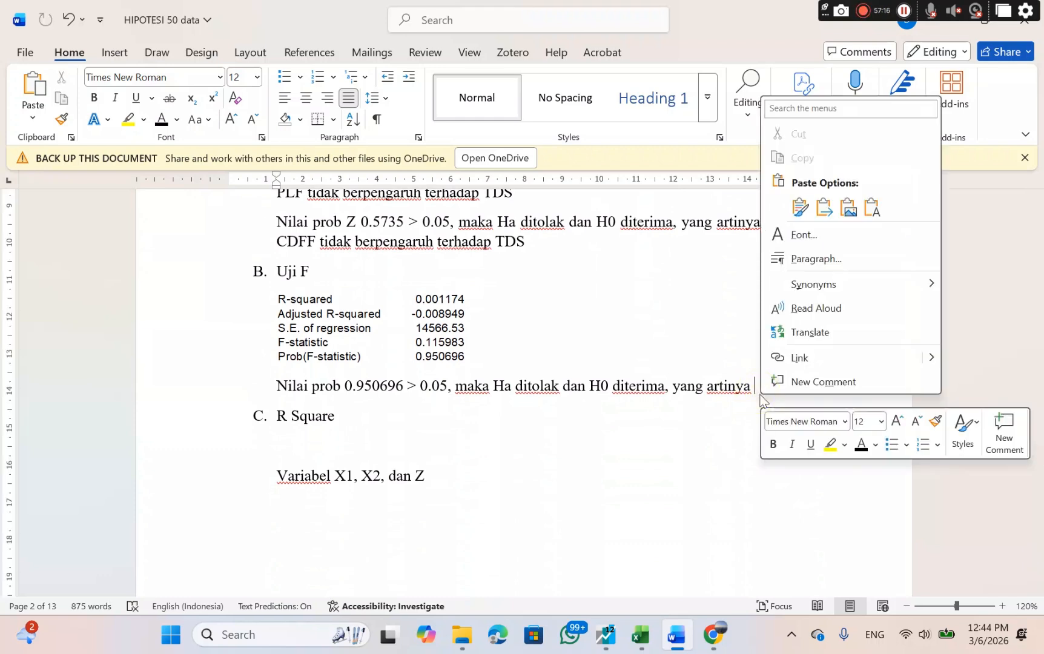
pyautogui.click(801, 209)
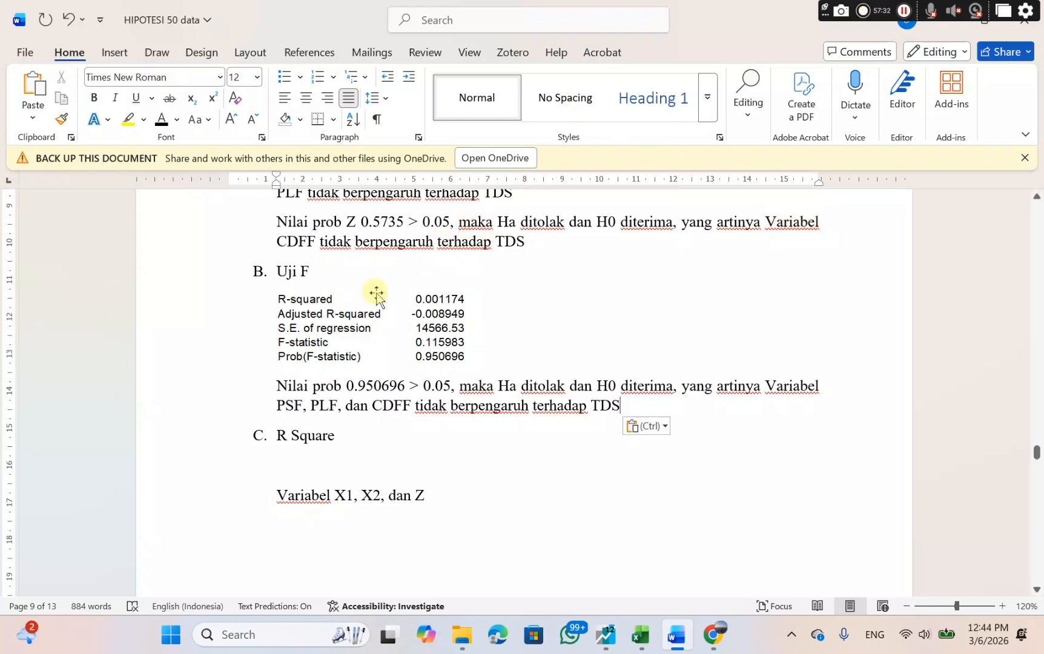
# Copy the statistics image from Uji F and paste it as a picture on the blank line under R Square.
pyautogui.rightClick(333, 341)
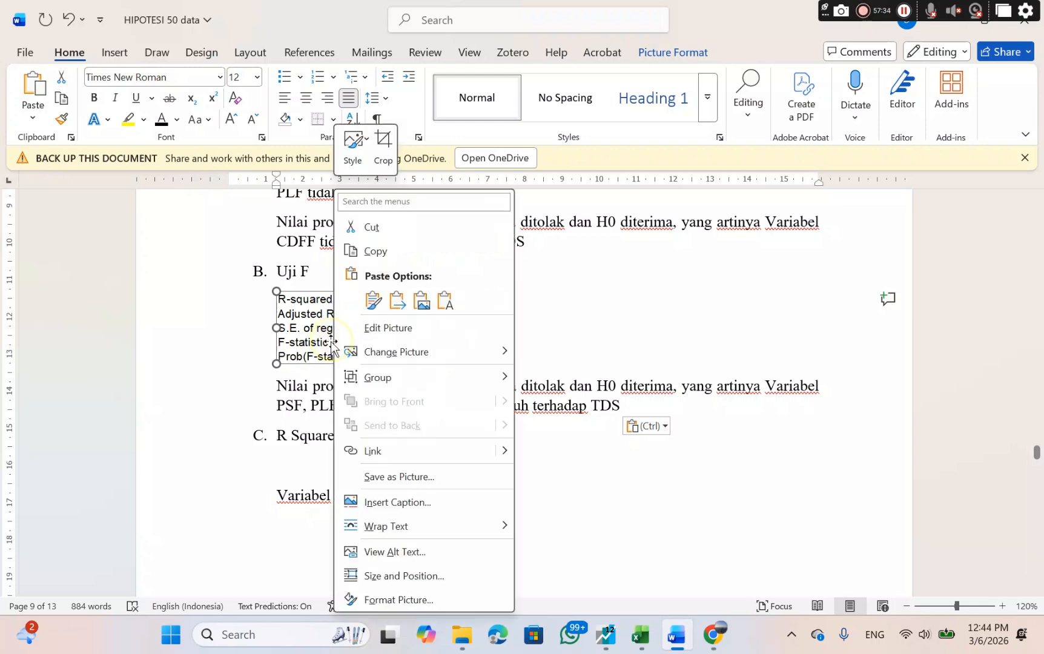
pyautogui.click(407, 249)
pyautogui.click(306, 462)
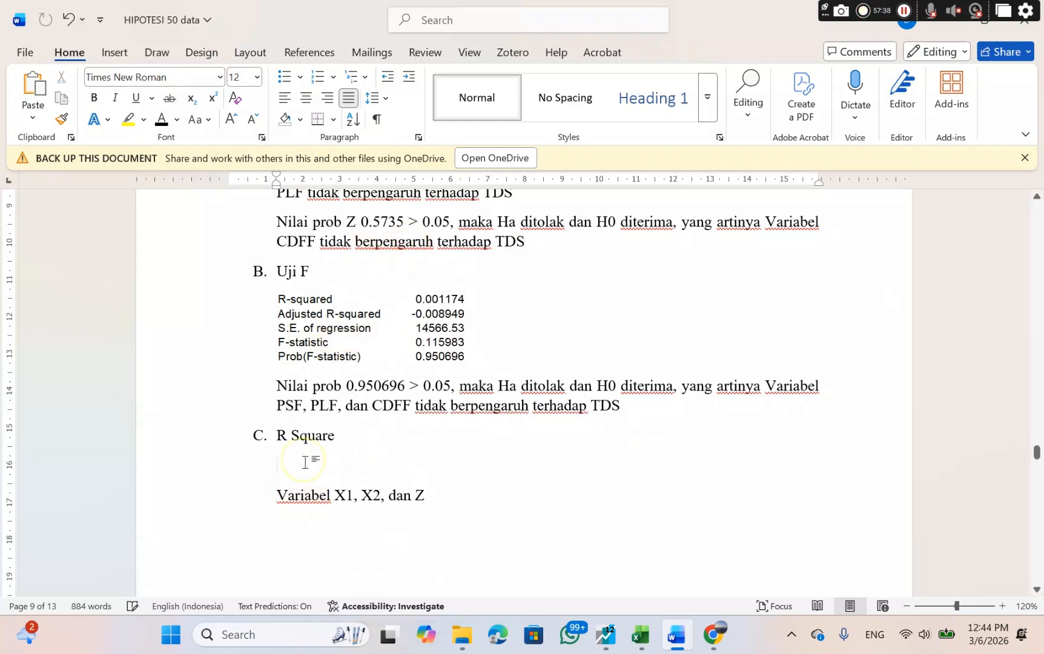
pyautogui.rightClick(305, 462)
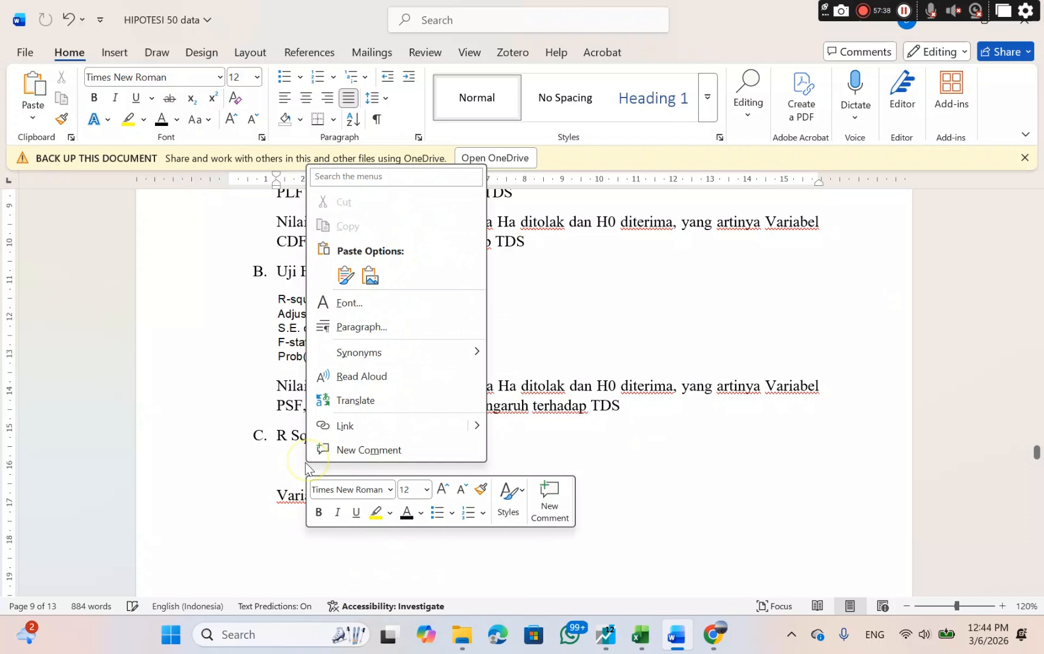
pyautogui.click(367, 277)
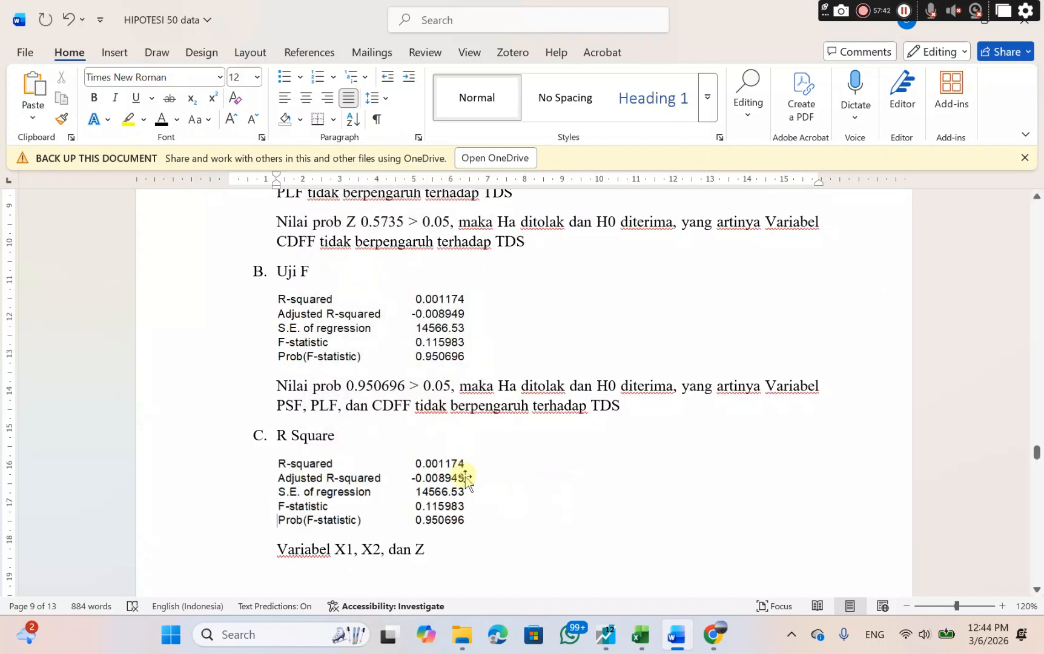
# Place the text cursor at the end of the "Variabel X1, X2, dan Z" line under R Square.
pyautogui.scroll(-1, 479, 525)
pyautogui.scroll(-1, 481, 524)
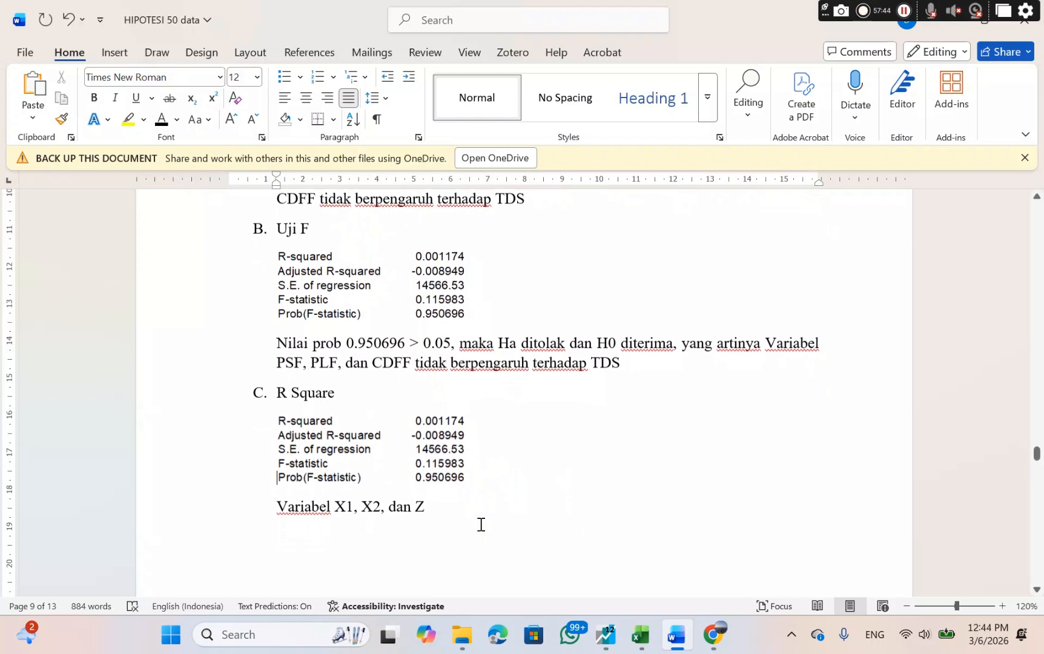
pyautogui.click(431, 493)
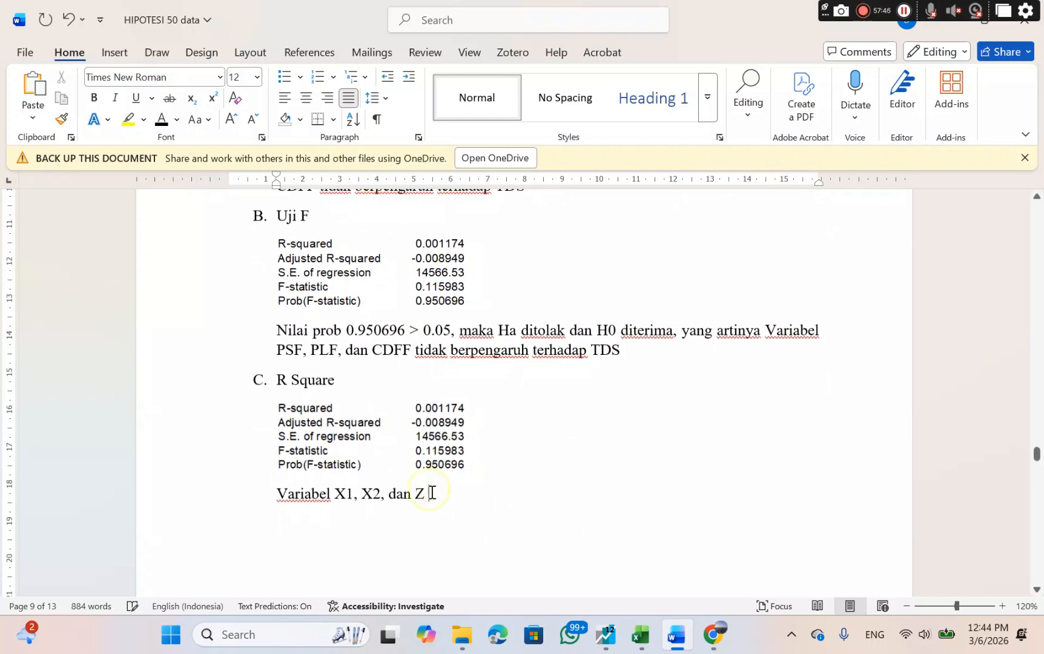
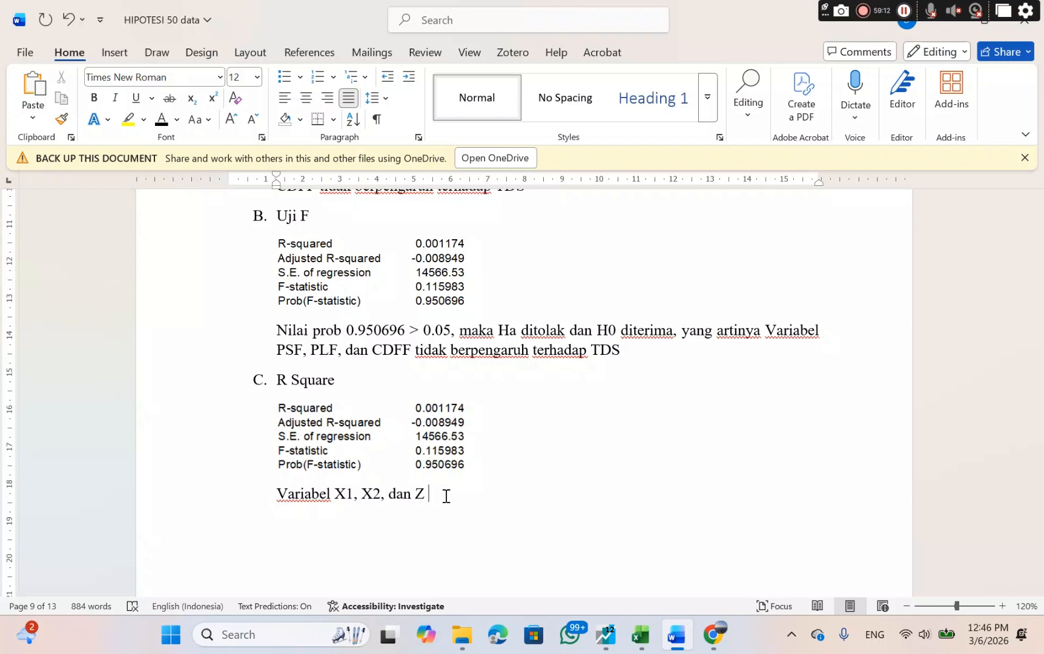
# Complete the R Square sentence of sub-structure II with "tidak mampu menjelaskan variable Y".
pyautogui.write('tidak mampu menjelaskan')
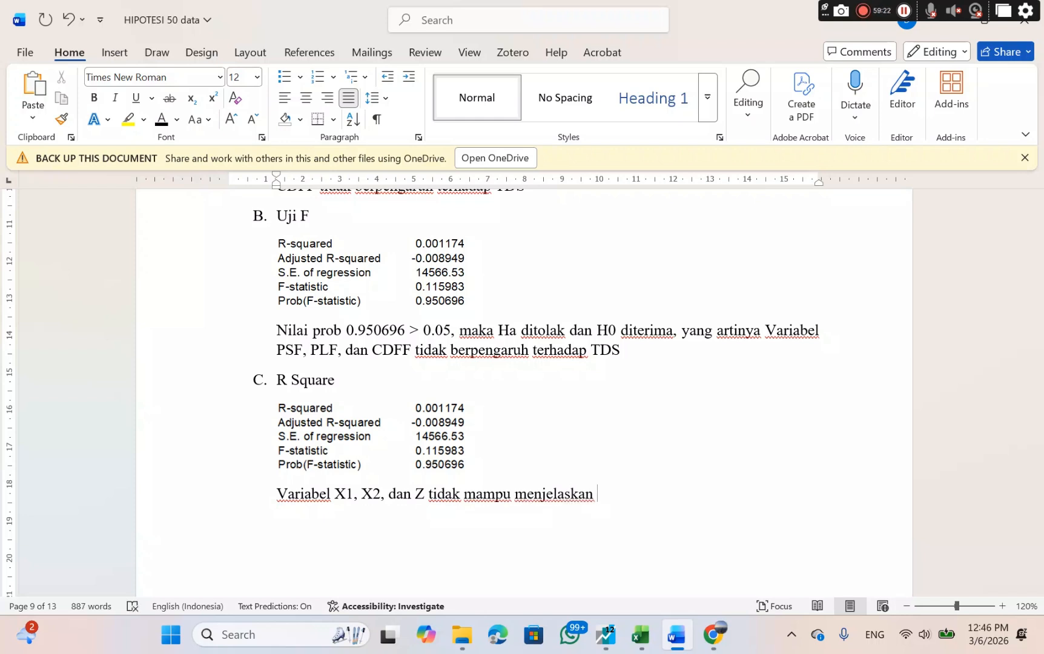
pyautogui.write('variable ')
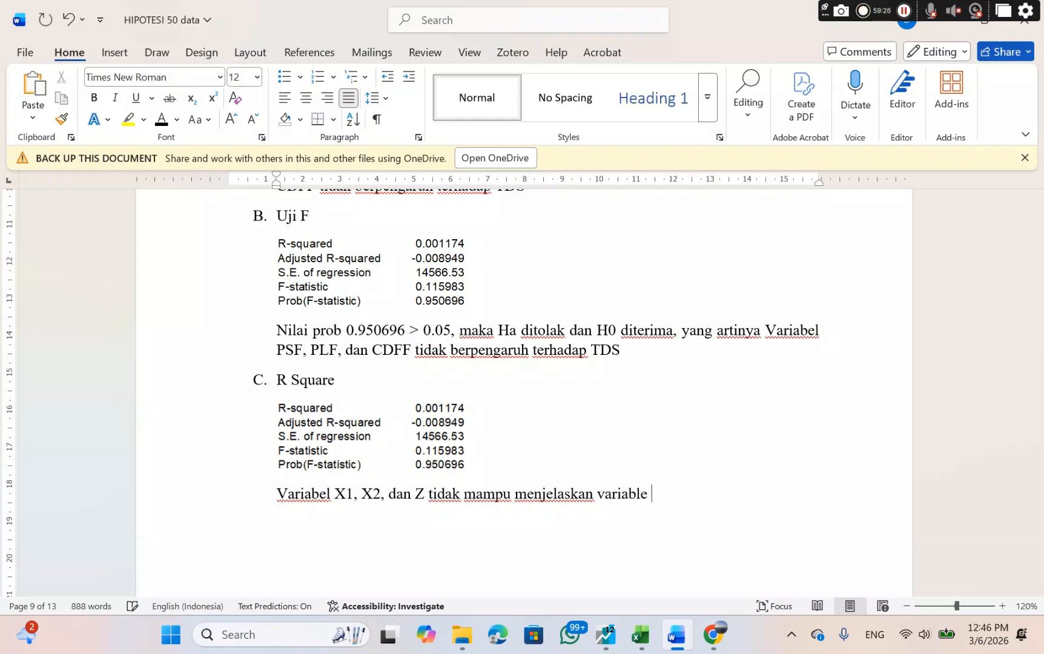
pyautogui.write('Y')
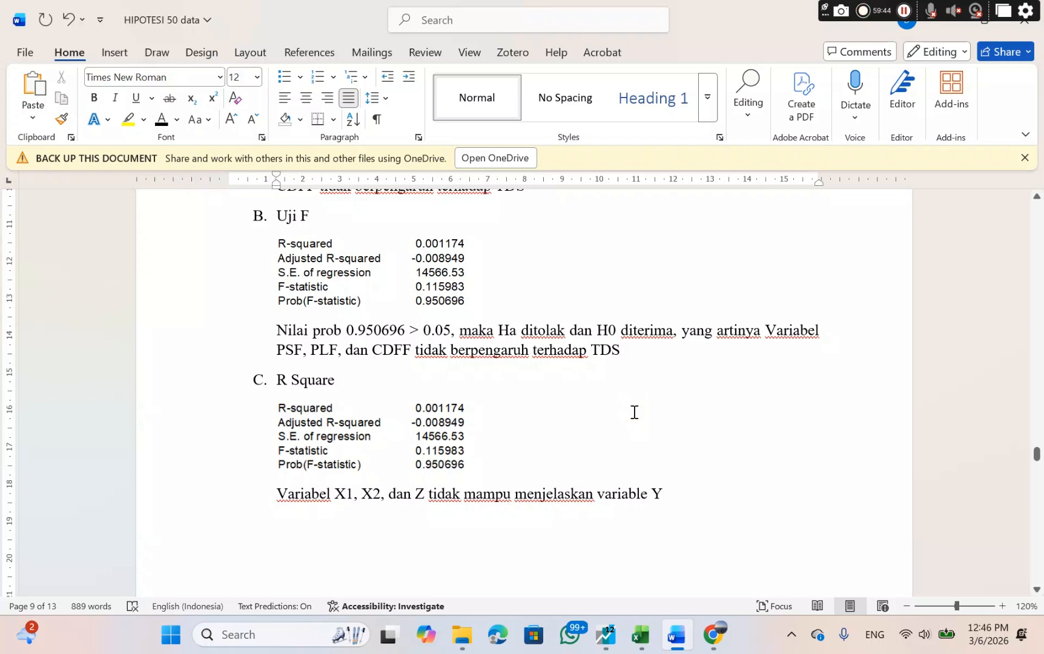
pyautogui.scroll(-5, 634, 412)
pyautogui.scroll(-4, 634, 412)
pyautogui.scroll(6, 634, 412)
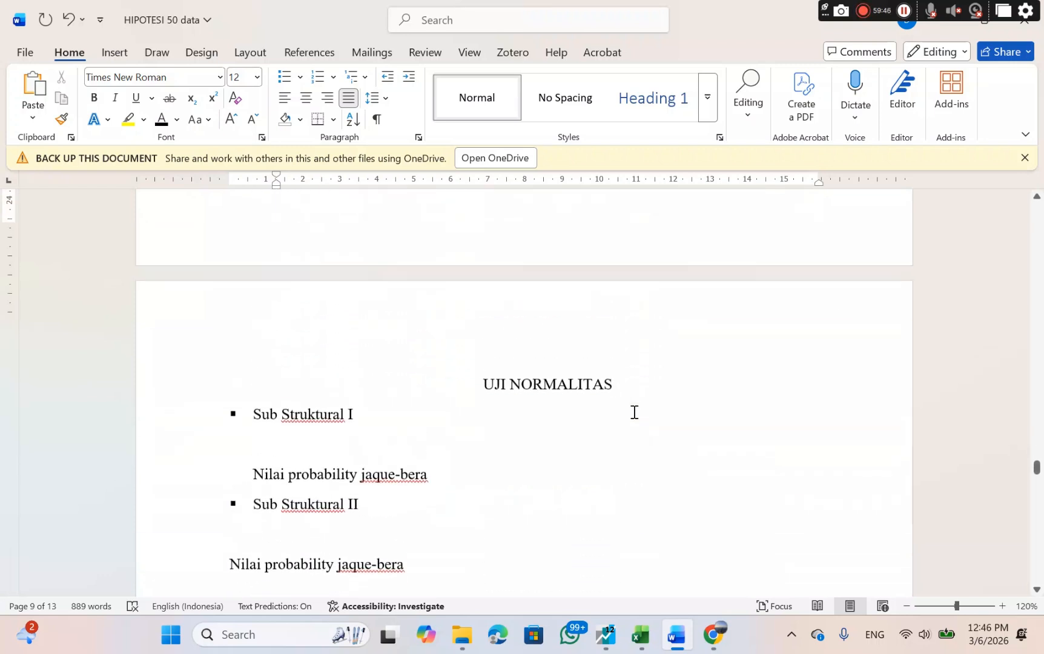
pyautogui.scroll(2, 634, 411)
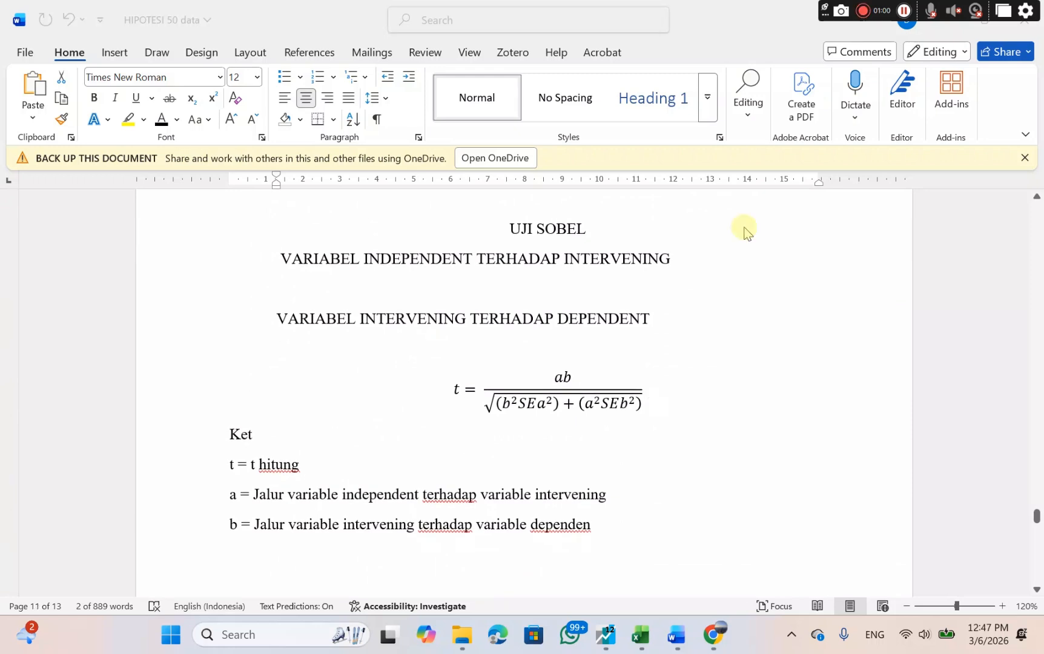
pyautogui.click(905, 11)
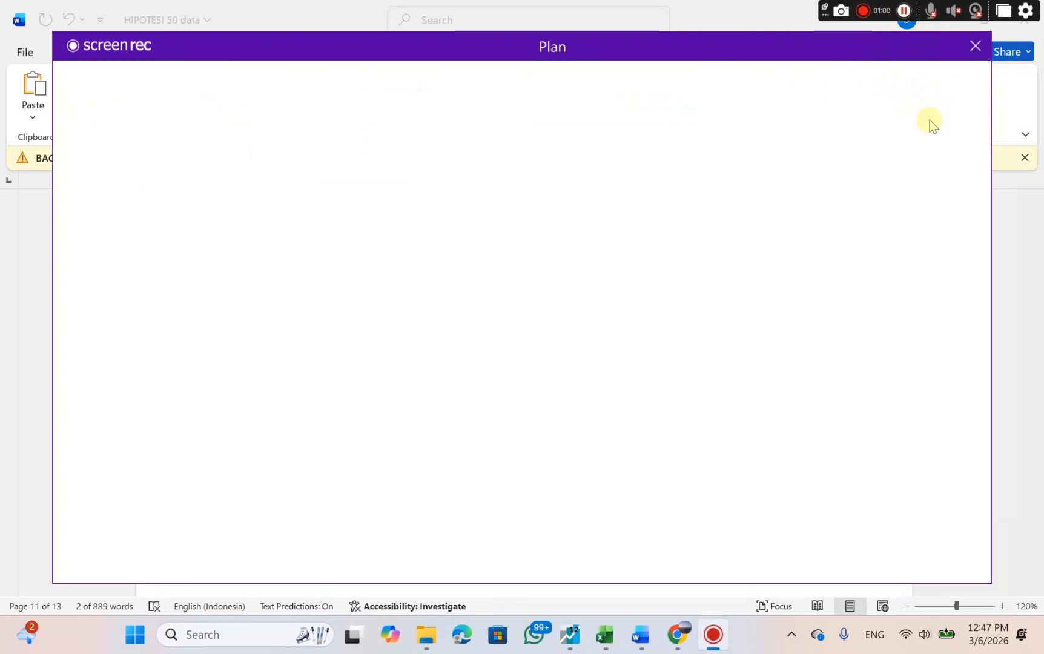
pyautogui.click(975, 45)
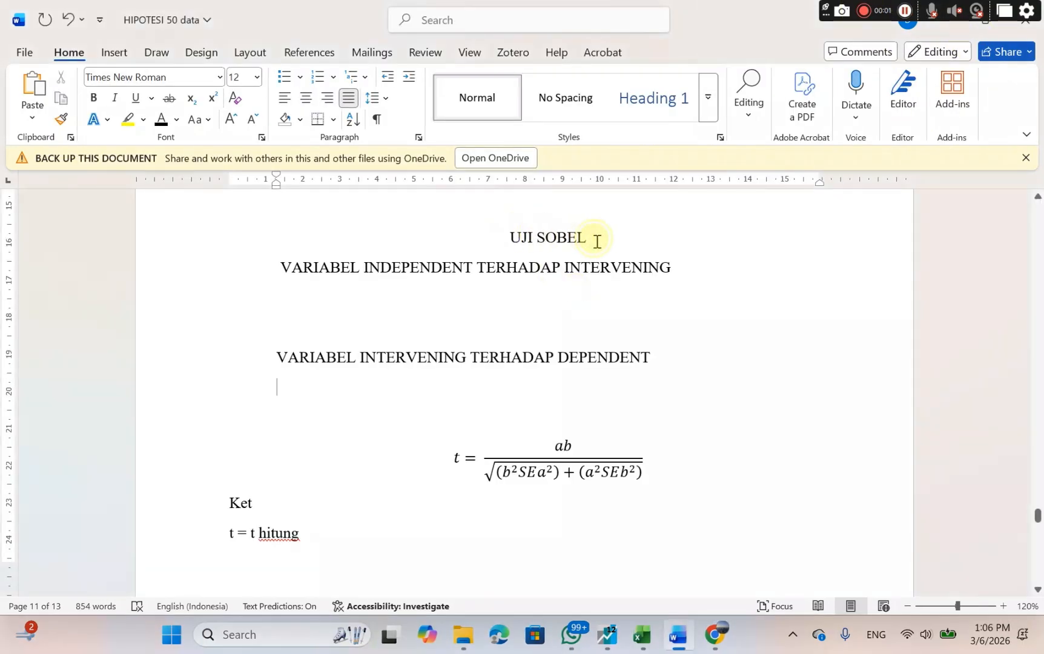
# Copy the regression output image with dependent variable Z from Uji t under Uji Hipotesis Sub Structural I.
pyautogui.moveTo(512, 238); pyautogui.dragTo(583, 243)
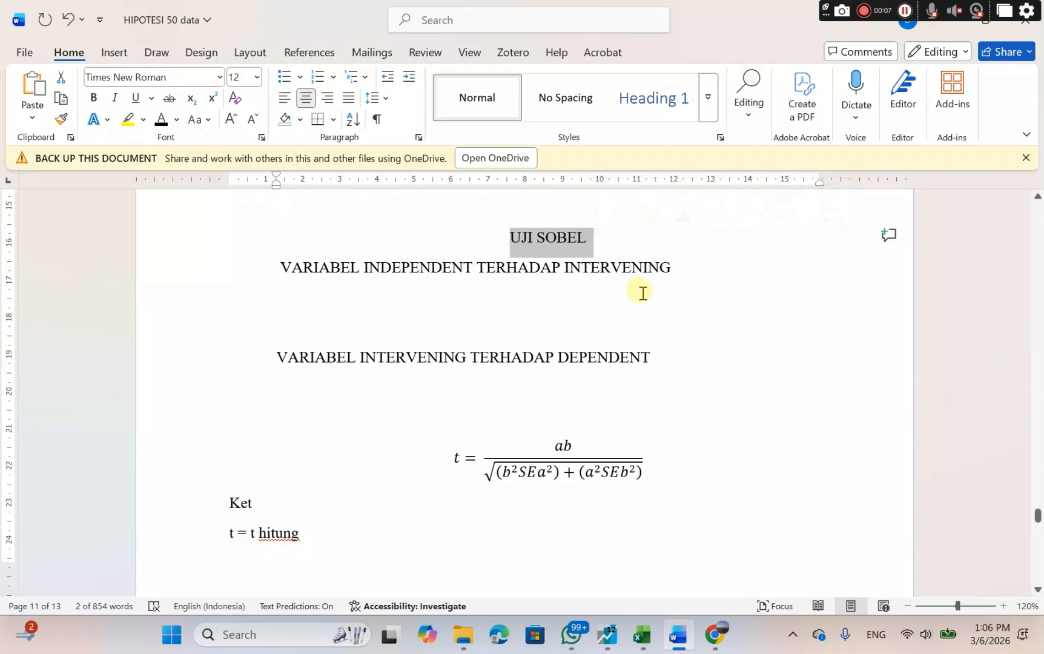
pyautogui.scroll(8, 641, 292)
pyautogui.scroll(15, 642, 293)
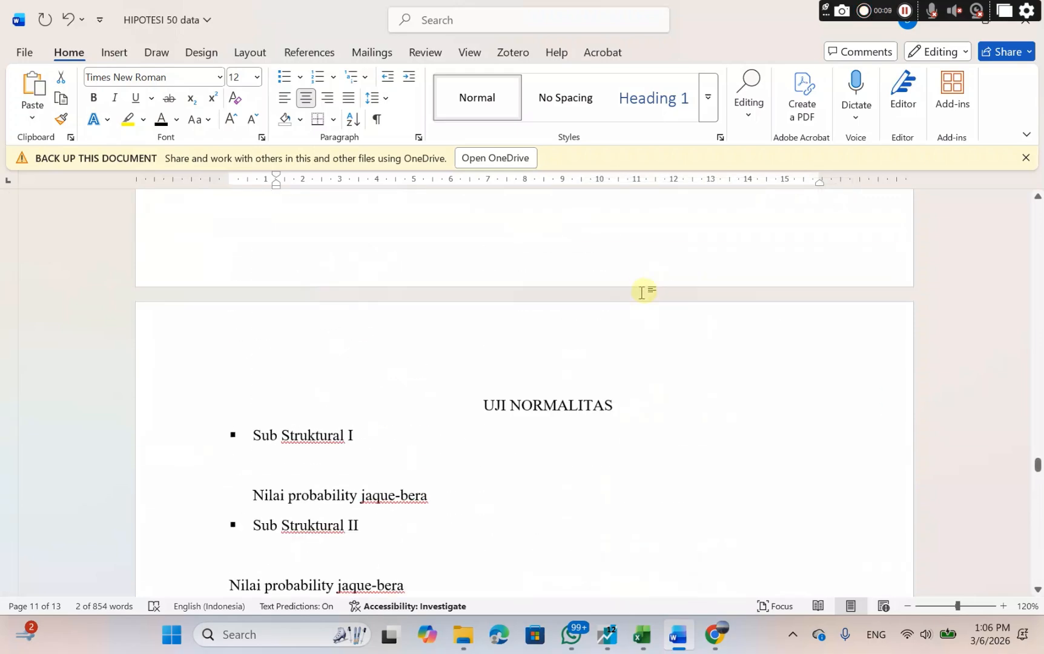
pyautogui.scroll(15, 642, 293)
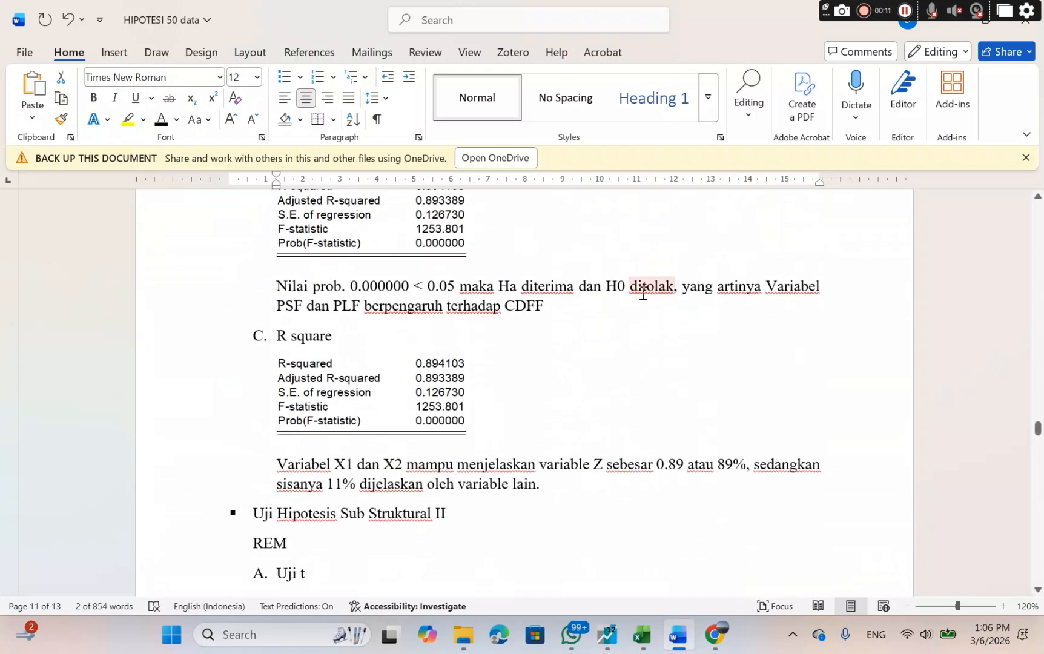
pyautogui.scroll(4, 641, 294)
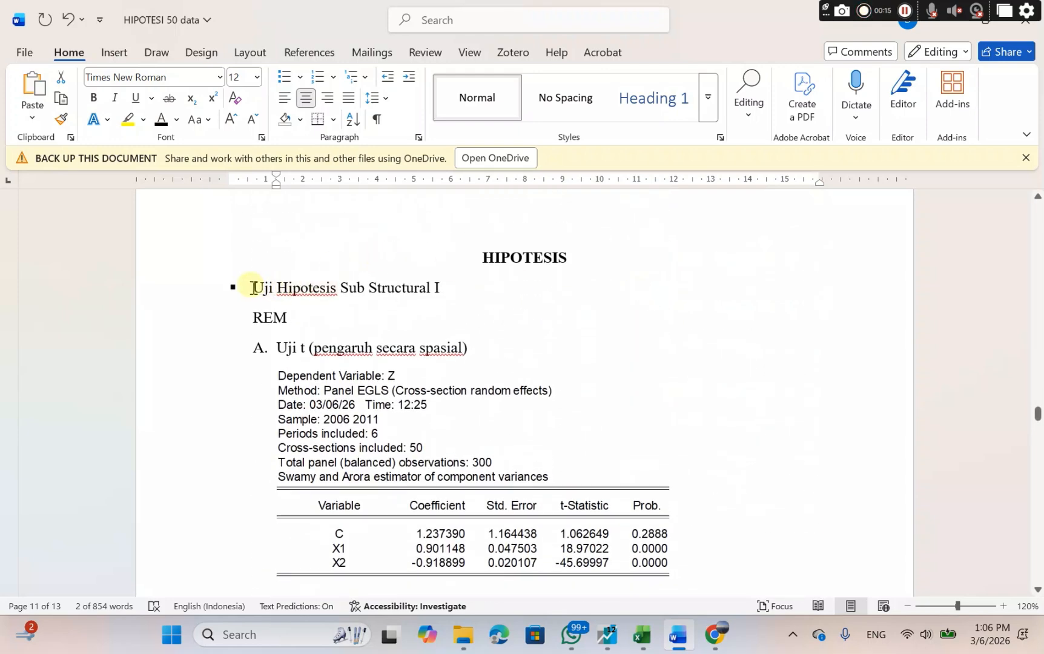
pyautogui.moveTo(252, 287); pyautogui.dragTo(457, 300)
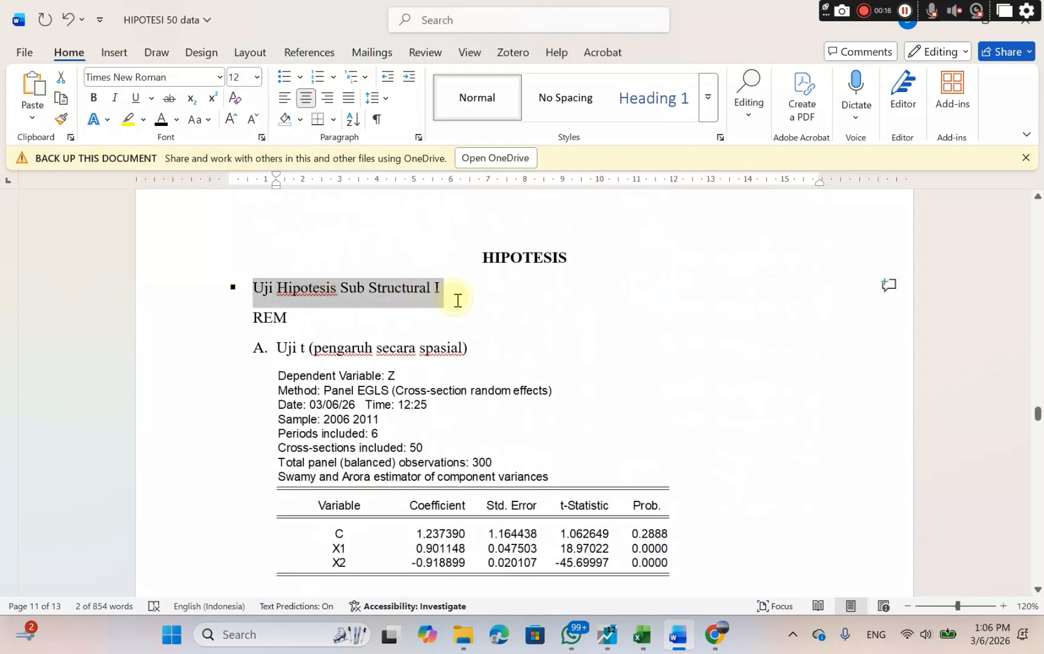
pyautogui.click(384, 476)
pyautogui.rightClick(408, 444)
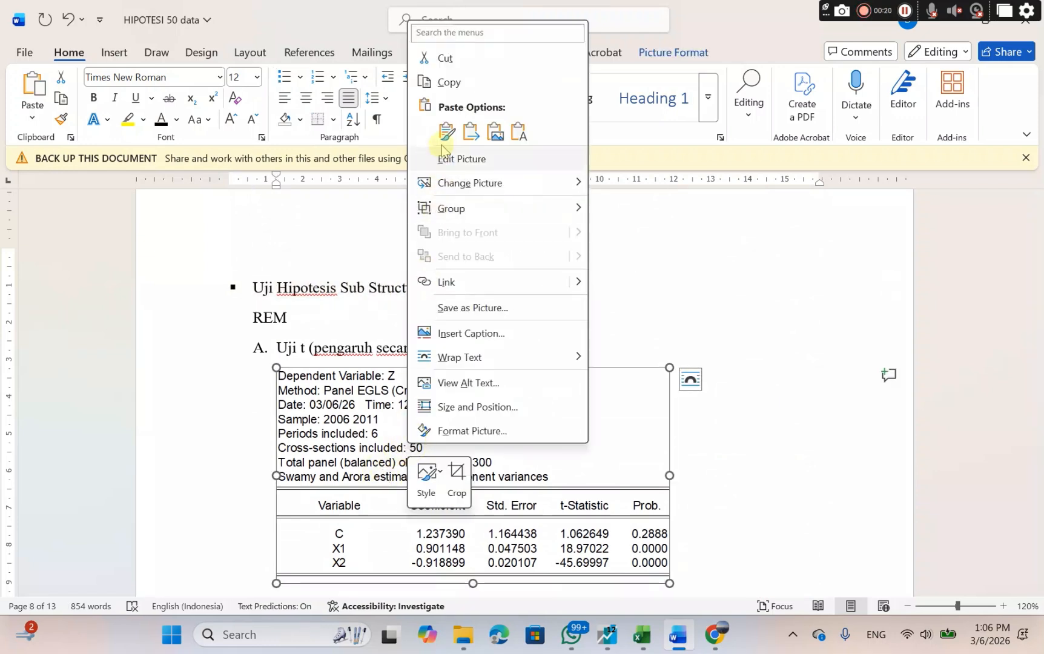
pyautogui.click(448, 82)
# Paste the copied output as a picture on the blank line under "VARIABEL INDEPENDENT TERHADAP INTERVENING" in the UJI SOBEL section.
pyautogui.scroll(-20, 611, 417)
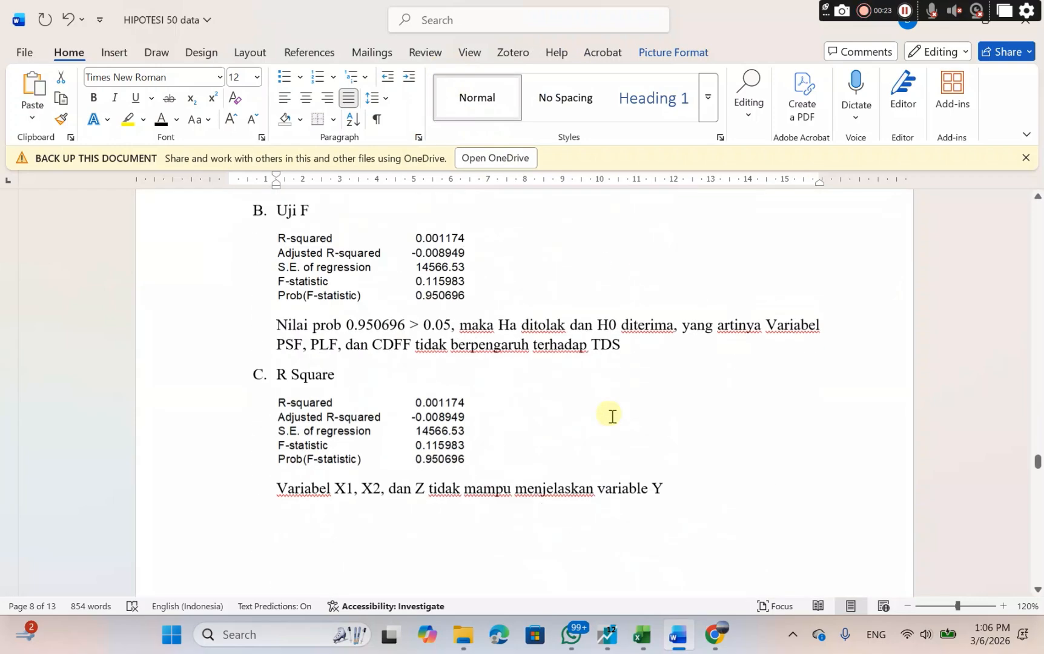
pyautogui.scroll(-20, 612, 416)
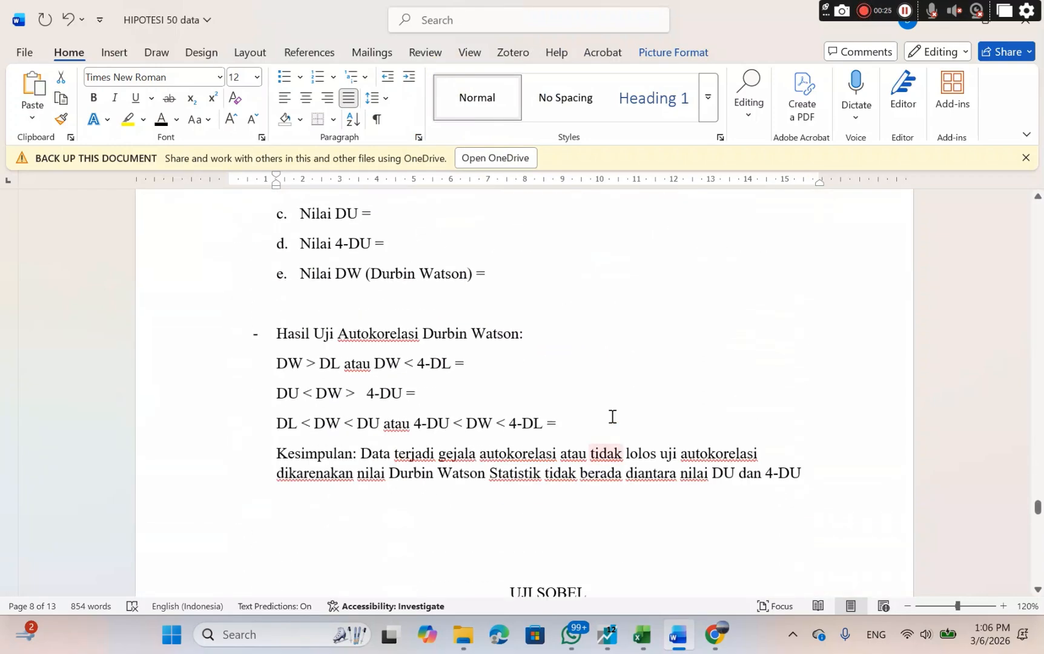
pyautogui.scroll(8, 611, 416)
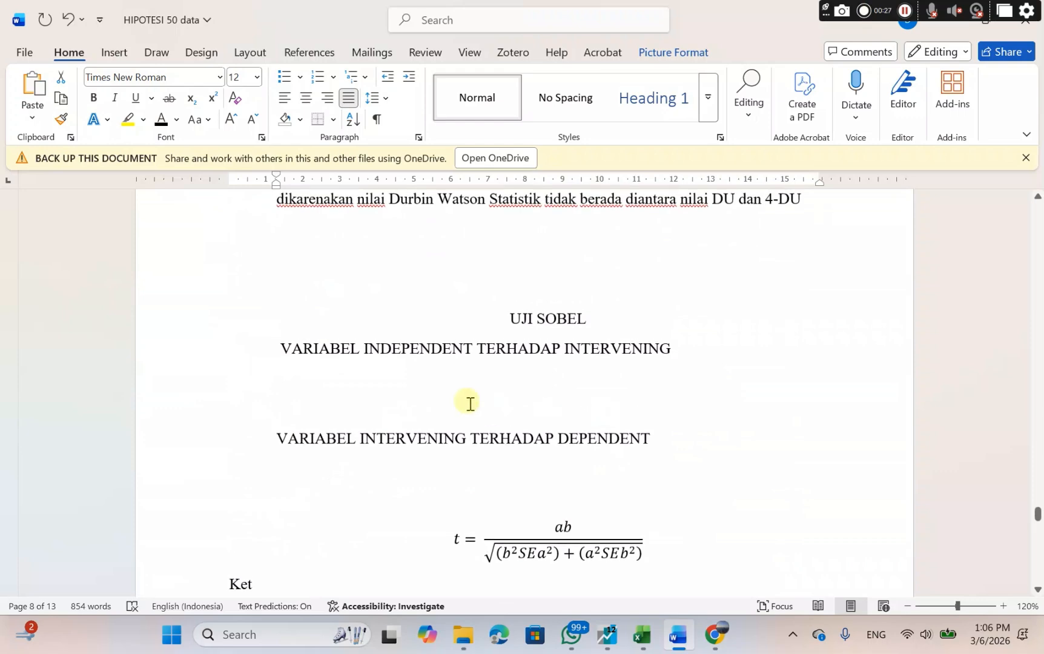
pyautogui.click(426, 388)
pyautogui.rightClick(426, 387)
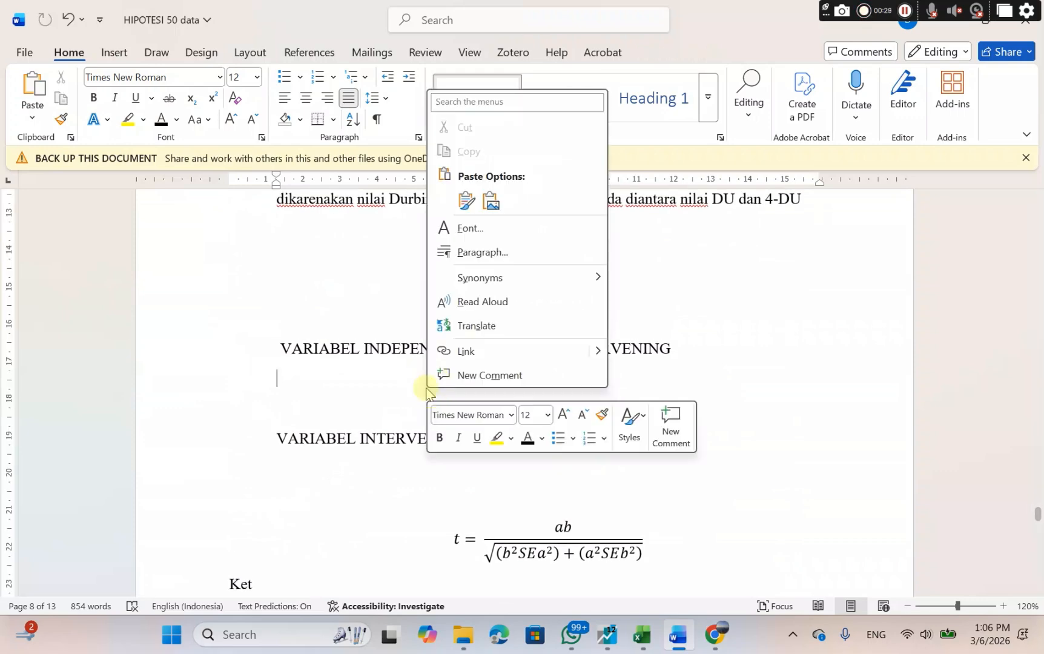
pyautogui.click(489, 203)
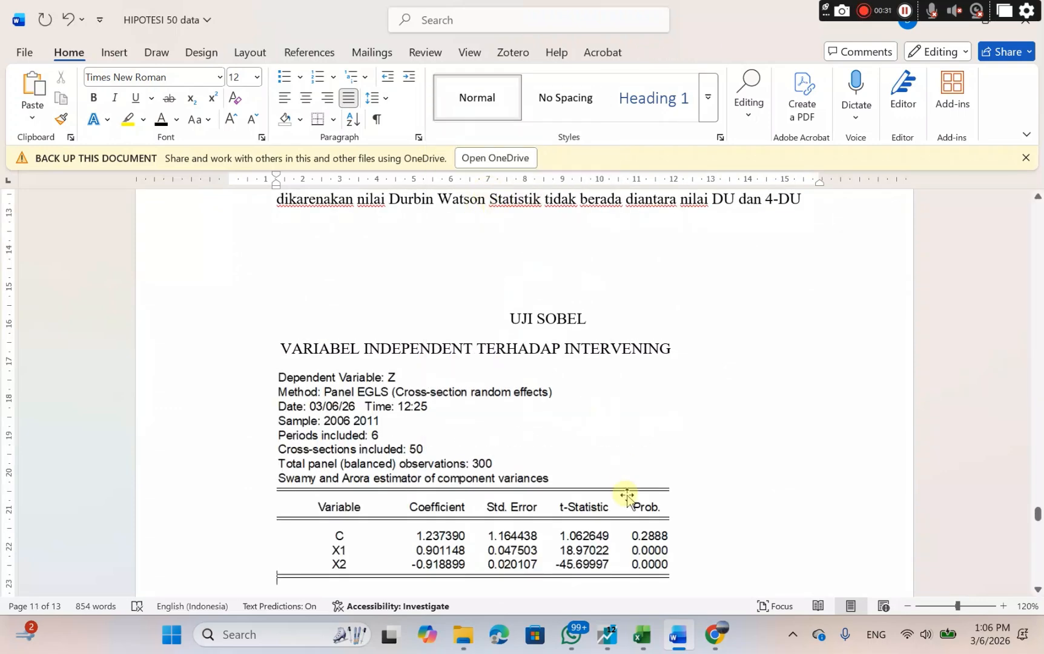
# Copy the regression output image with dependent variable Y from Uji t under Uji Hipotesis Sub Struktural II.
pyautogui.scroll(-2, 625, 494)
pyautogui.scroll(3, 627, 495)
pyautogui.scroll(15, 628, 495)
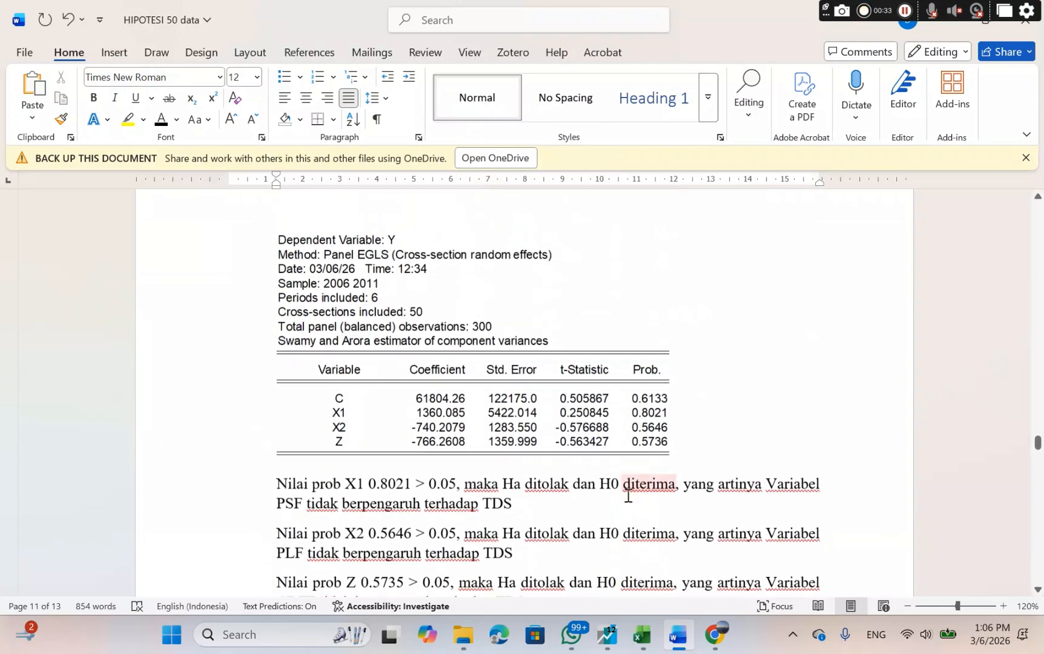
pyautogui.scroll(5, 627, 495)
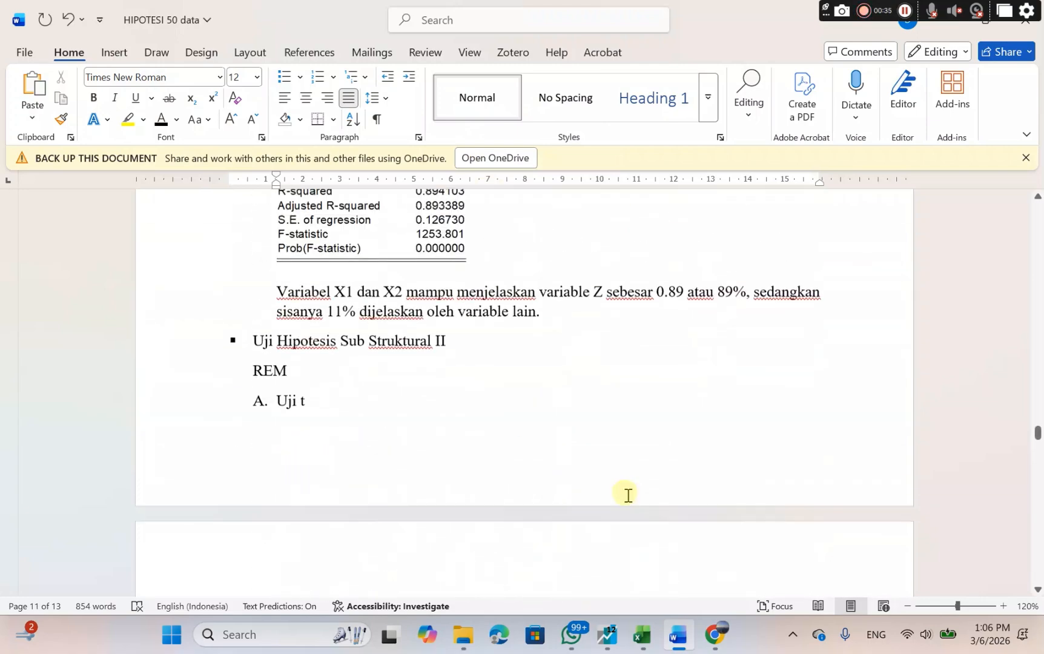
pyautogui.scroll(-5, 627, 497)
pyautogui.scroll(3, 464, 412)
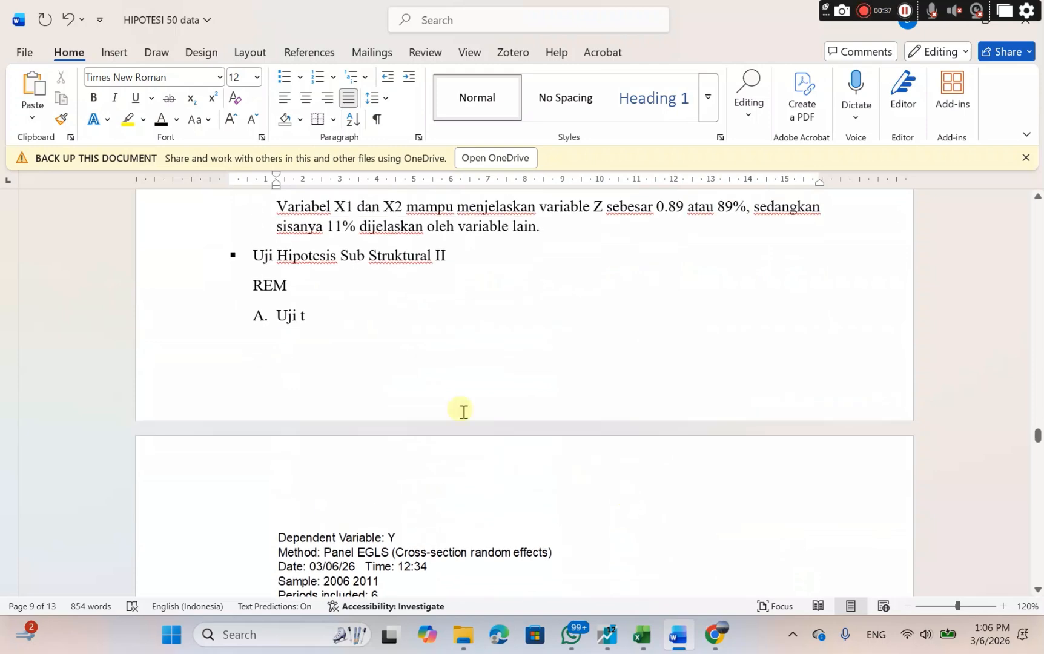
pyautogui.click(252, 257)
pyautogui.moveTo(310, 263); pyautogui.dragTo(448, 261)
pyautogui.scroll(-5, 477, 318)
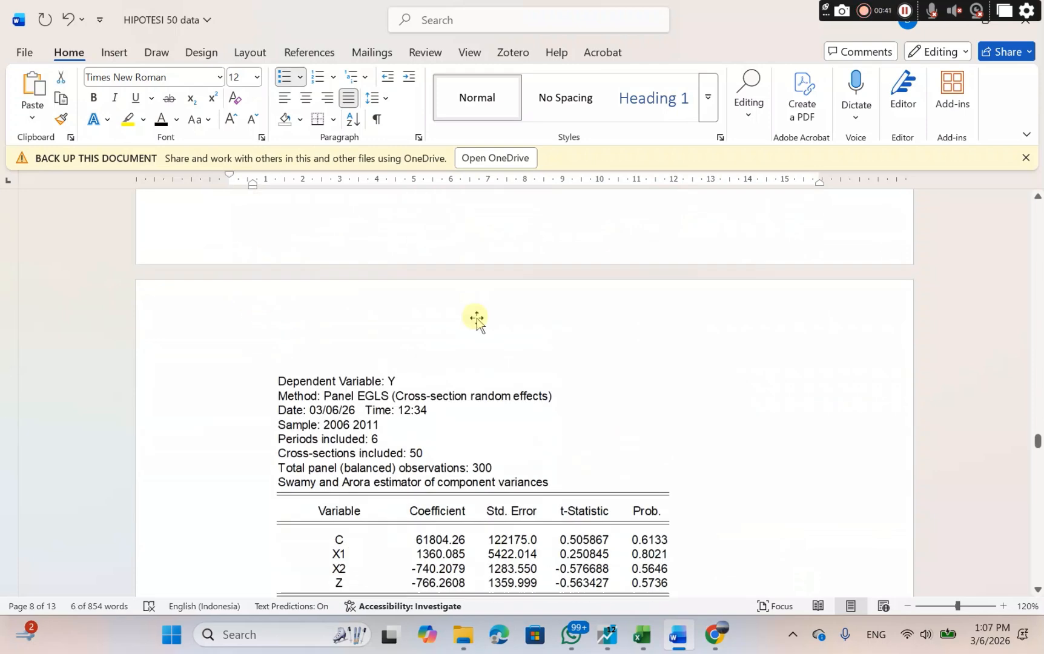
pyautogui.click(359, 364)
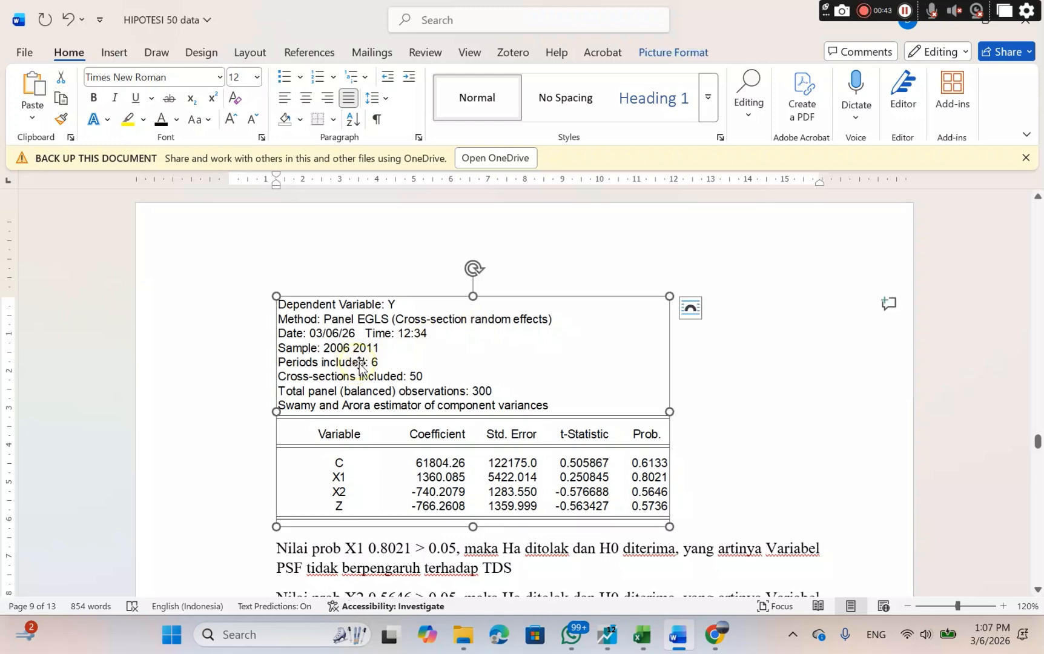
pyautogui.rightClick(359, 364)
pyautogui.click(422, 251)
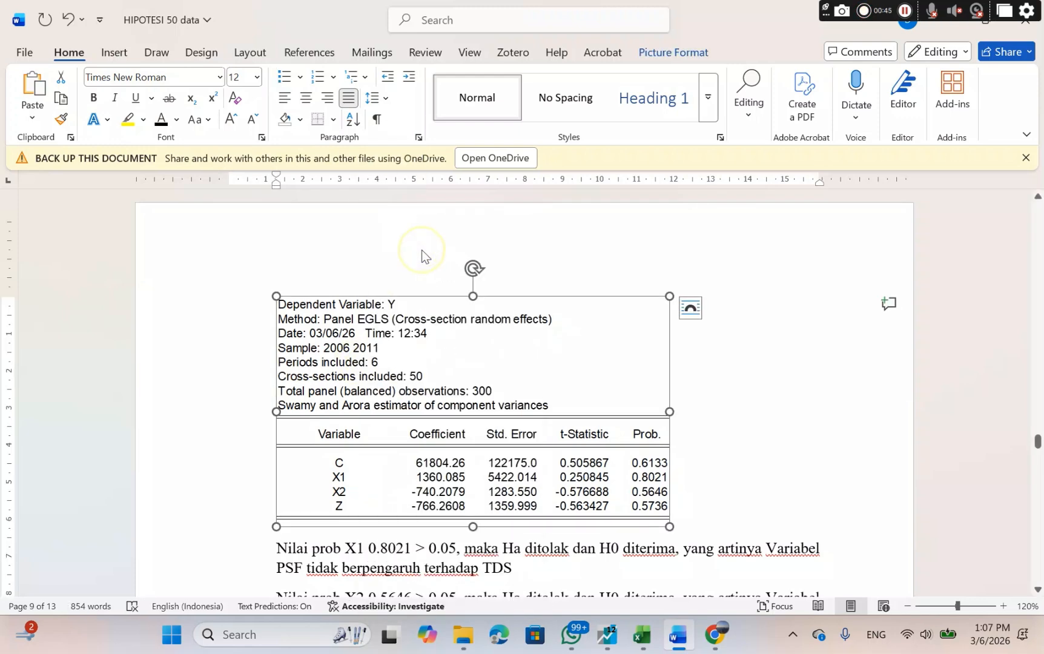
# Paste the copied output as a picture on the blank line under "VARIABEL INTERVENING TERHADAP DEPENDENT" in the UJI SOBEL section.
pyautogui.scroll(-10, 594, 466)
pyautogui.scroll(-15, 596, 468)
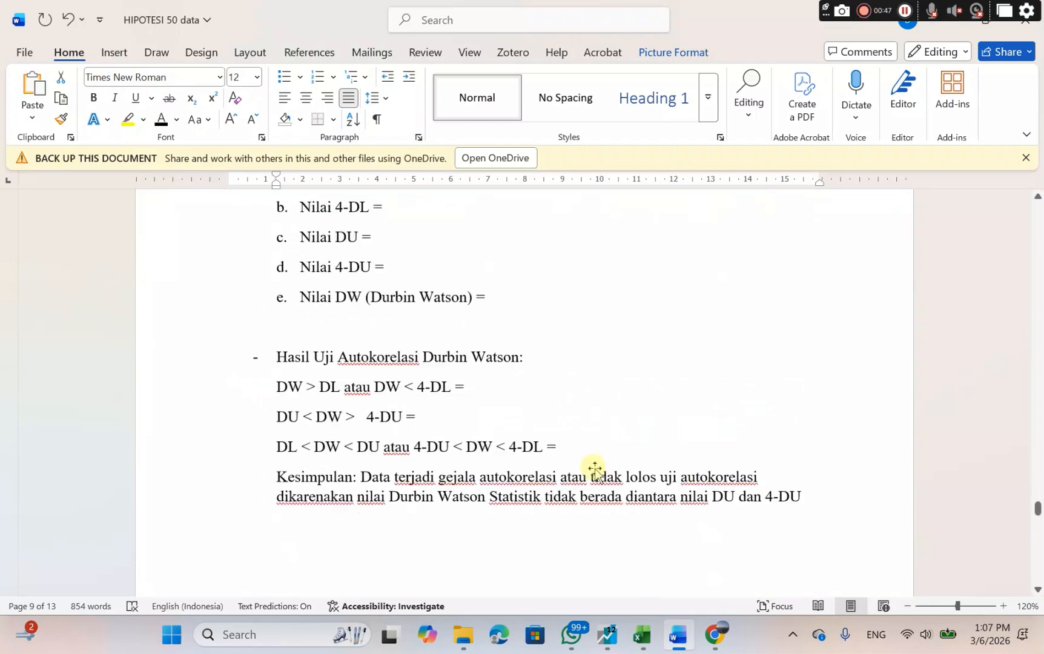
pyautogui.scroll(-5, 595, 469)
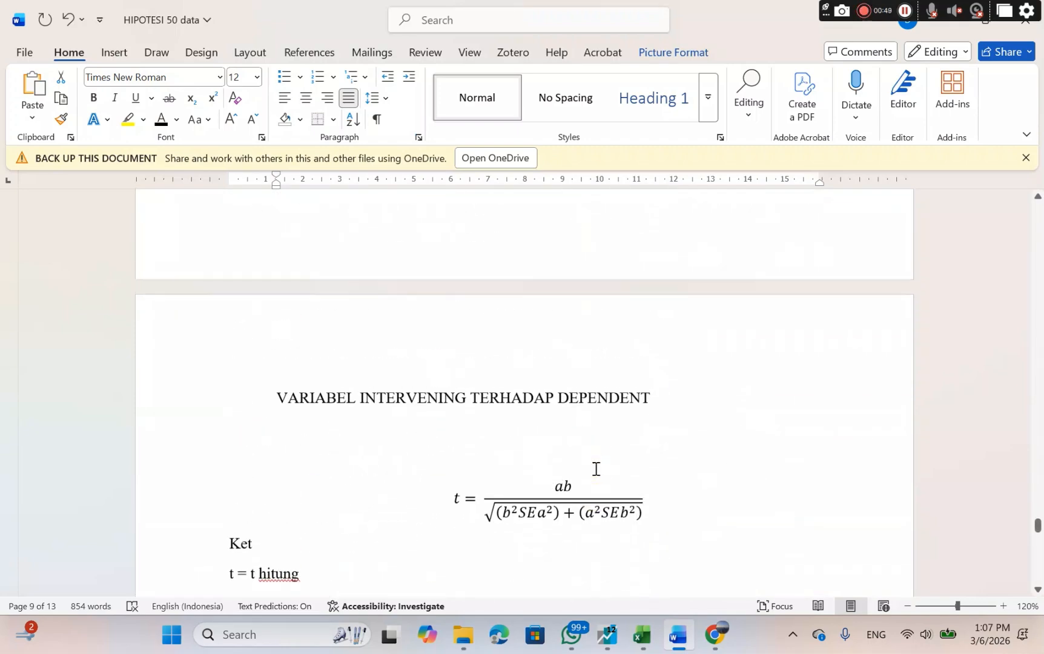
pyautogui.click(474, 428)
pyautogui.rightClick(474, 428)
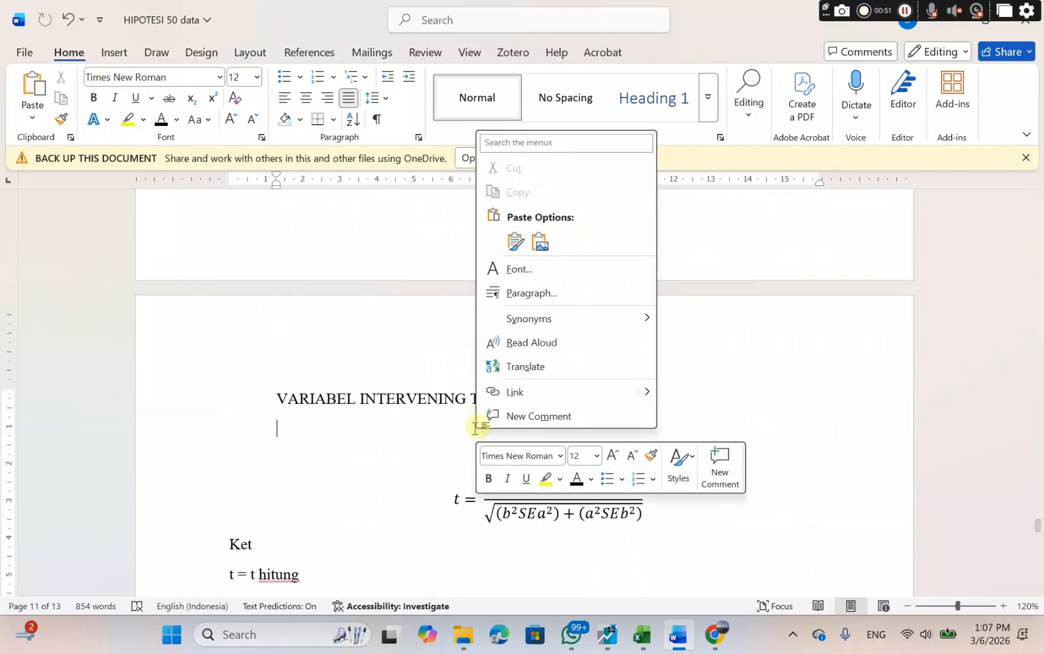
pyautogui.click(538, 241)
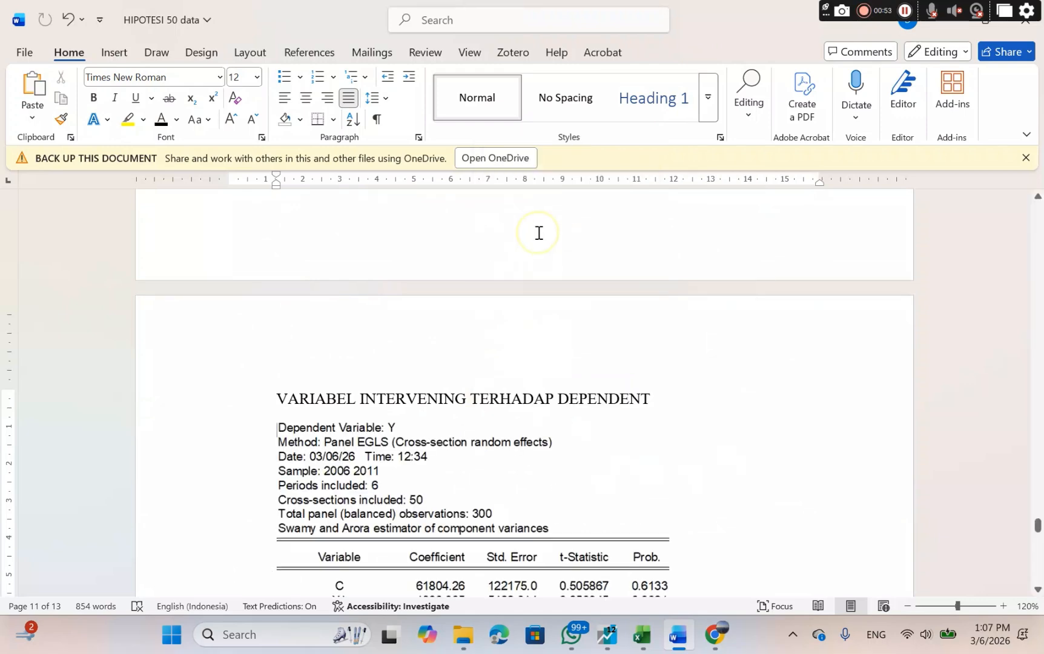
# Review the Sobel formula and its legend, the t calculation for X1 terhadap Y melalui Z, and the t table value.
pyautogui.scroll(-1, 498, 411)
pyautogui.scroll(-5, 499, 411)
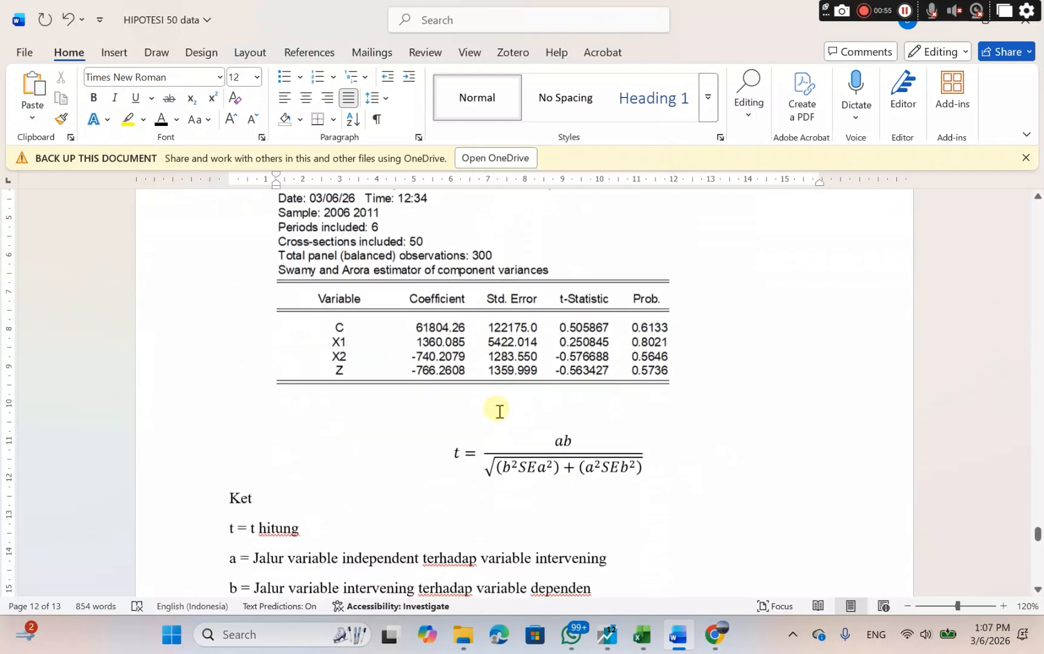
pyautogui.scroll(1, 498, 412)
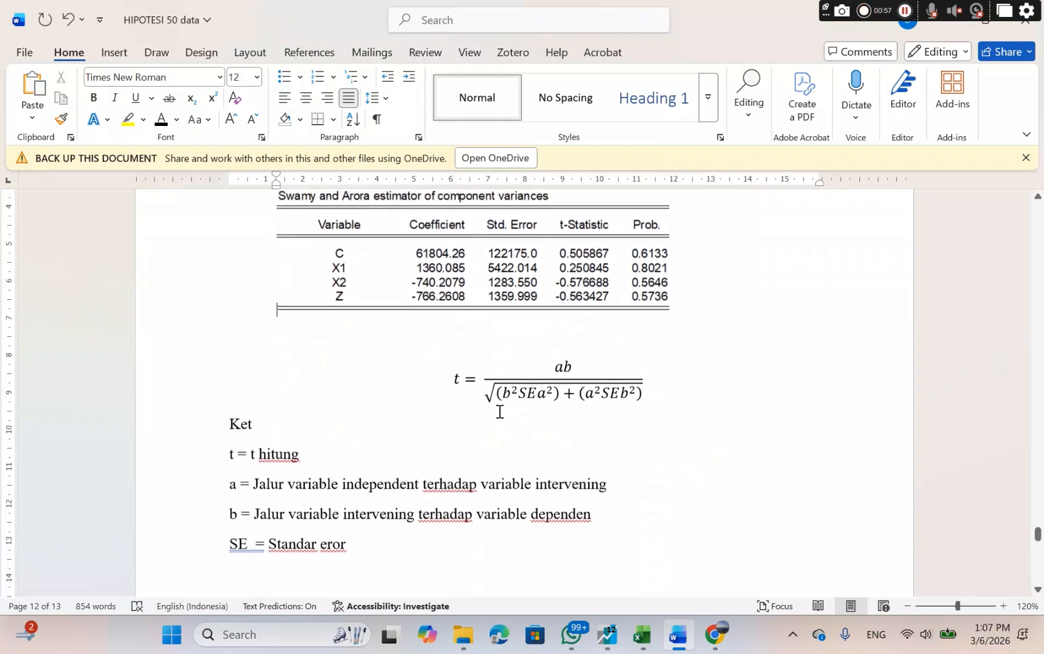
pyautogui.moveTo(436, 368); pyautogui.dragTo(415, 558)
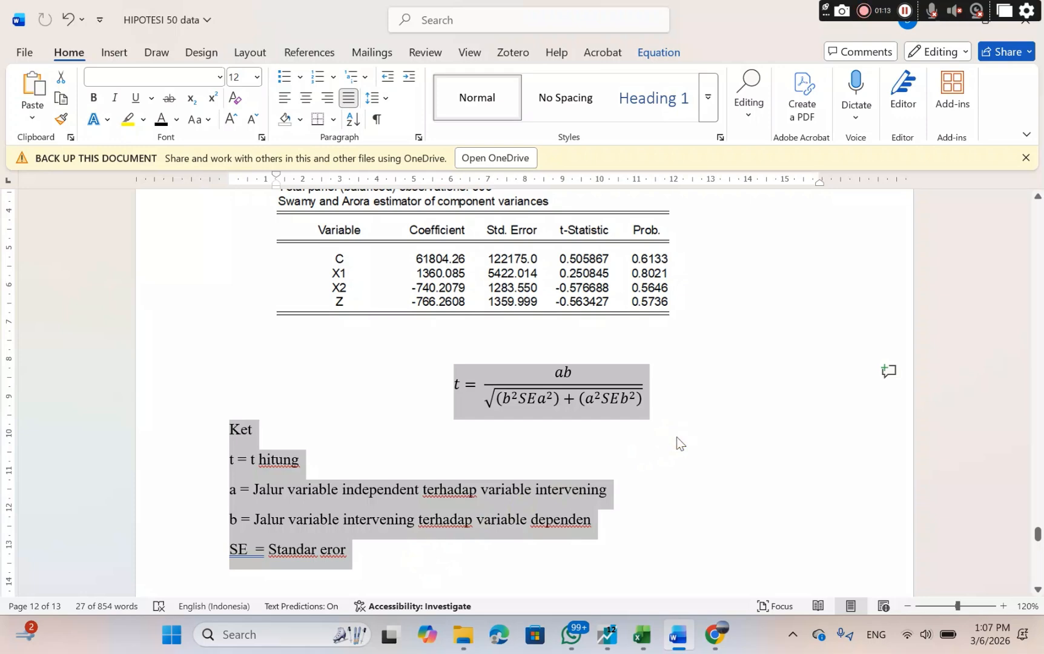
pyautogui.scroll(-5, 676, 437)
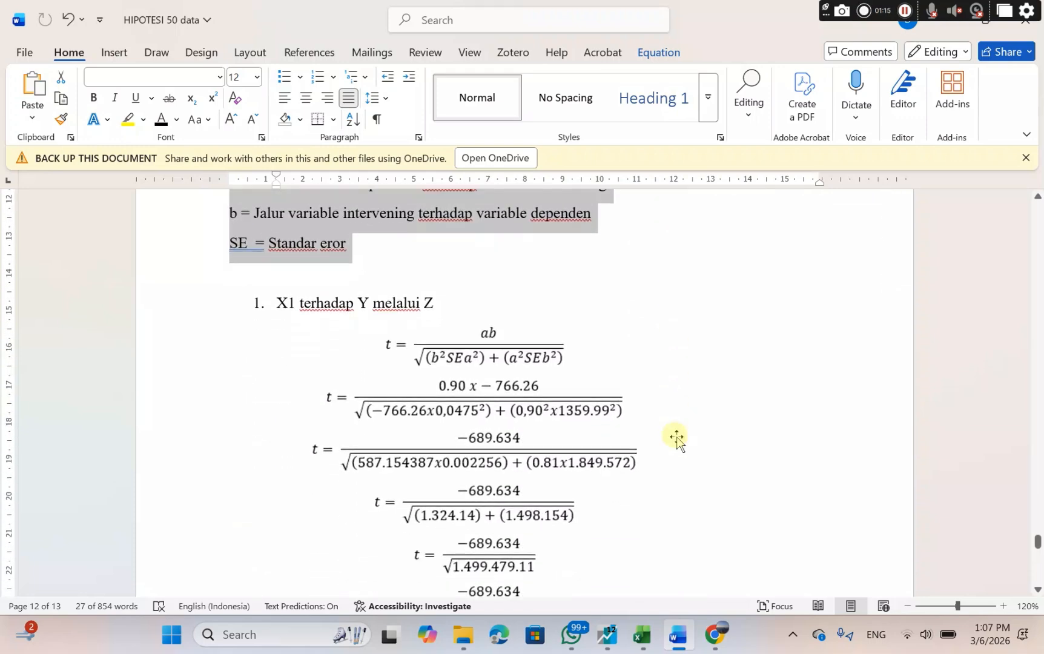
pyautogui.scroll(-1, 677, 441)
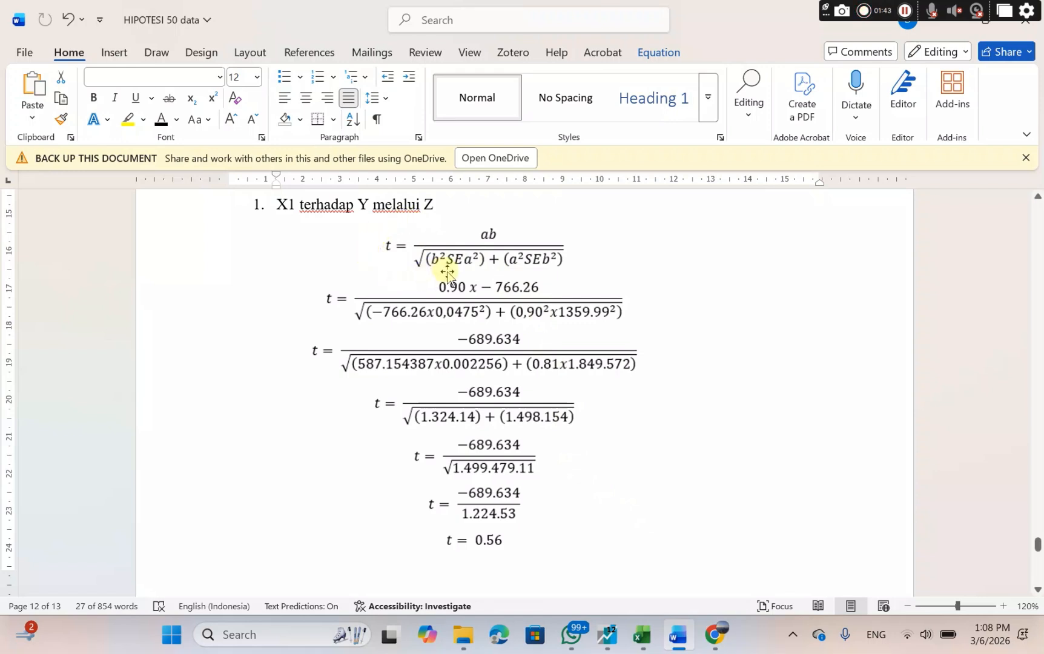
pyautogui.moveTo(439, 541); pyautogui.dragTo(507, 547)
pyautogui.scroll(-5, 506, 546)
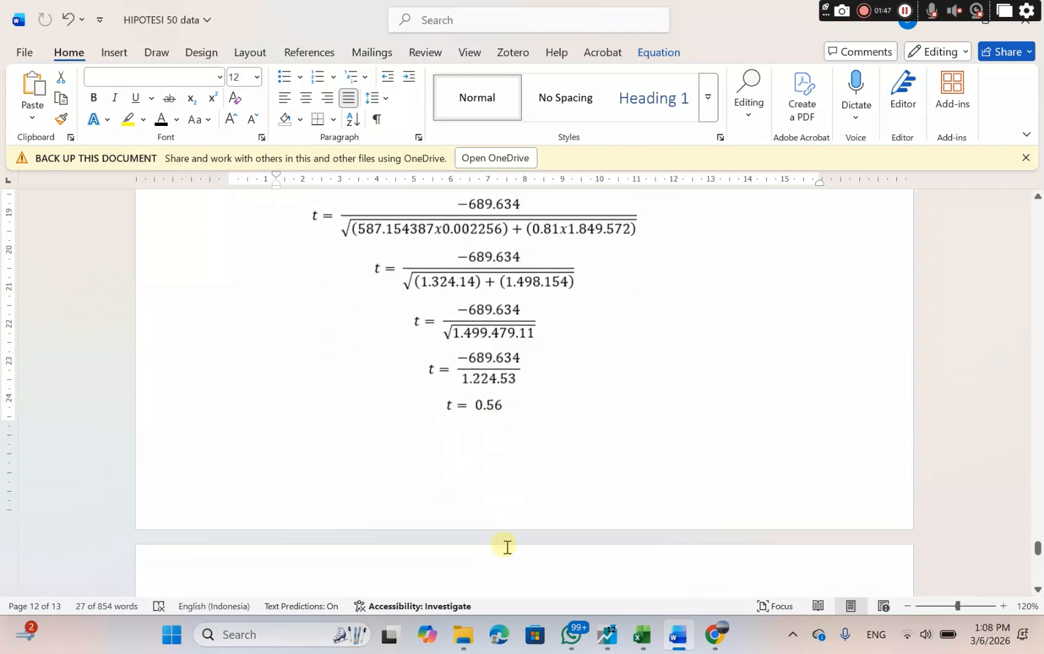
pyautogui.scroll(1, 507, 547)
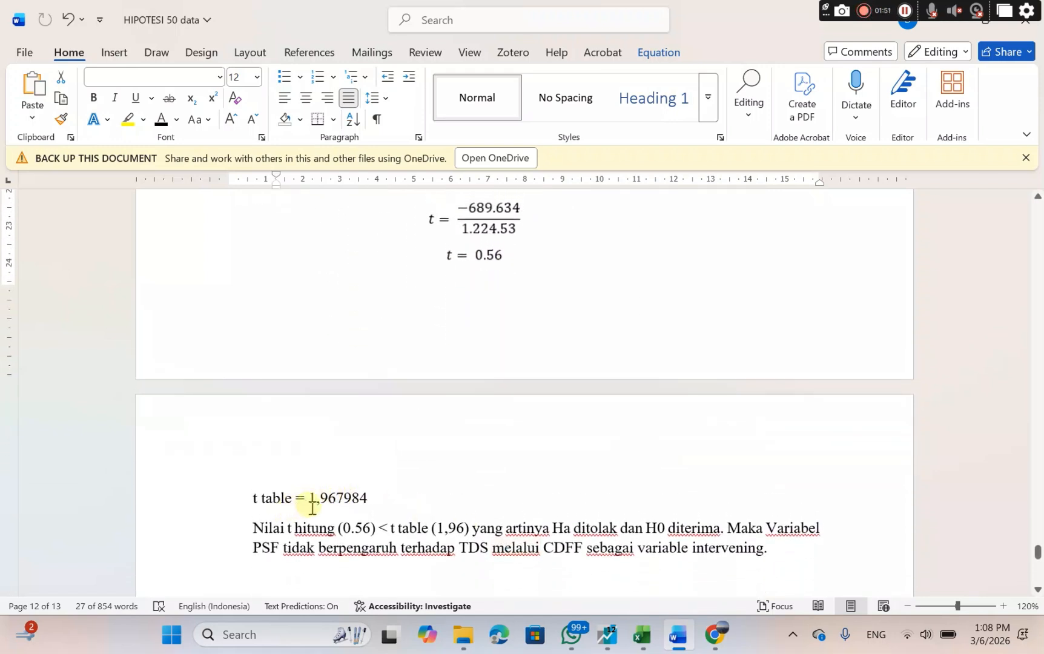
pyautogui.moveTo(310, 494); pyautogui.dragTo(369, 505)
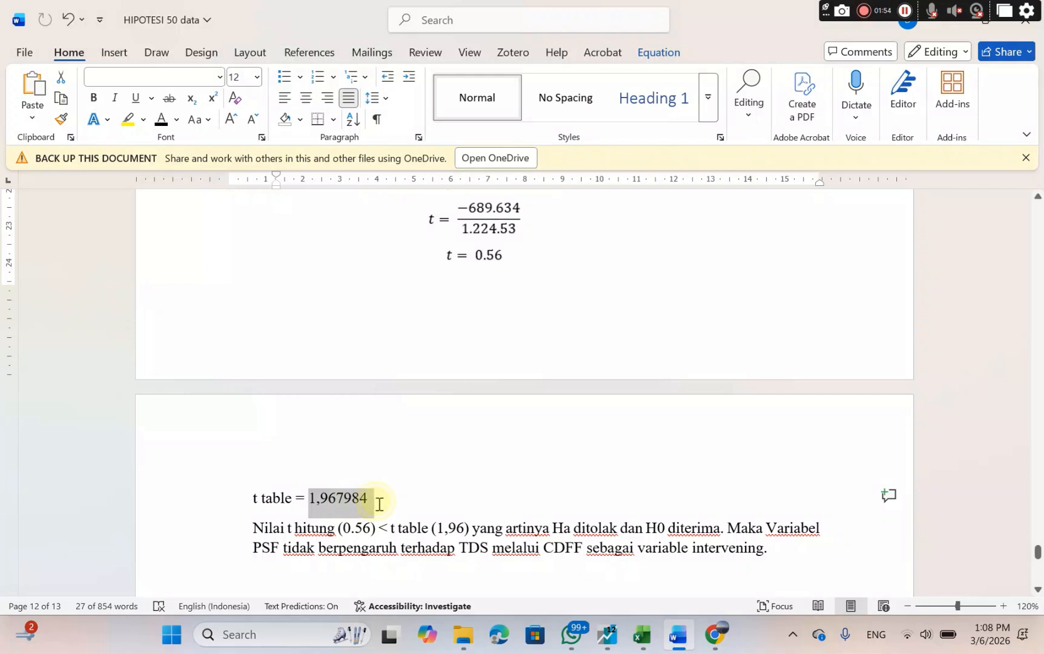
# Review the X1 mediation conclusion, then the t calculation and t table value under "X2 terhadap Y melalui Z".
pyautogui.doubleClick(375, 502)
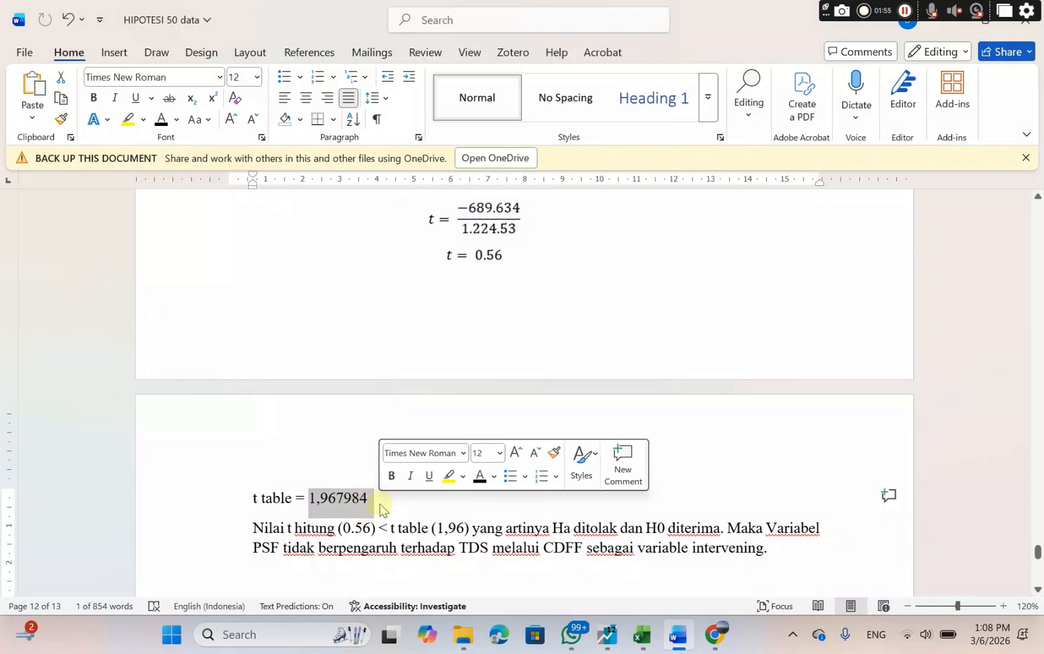
pyautogui.click(407, 523)
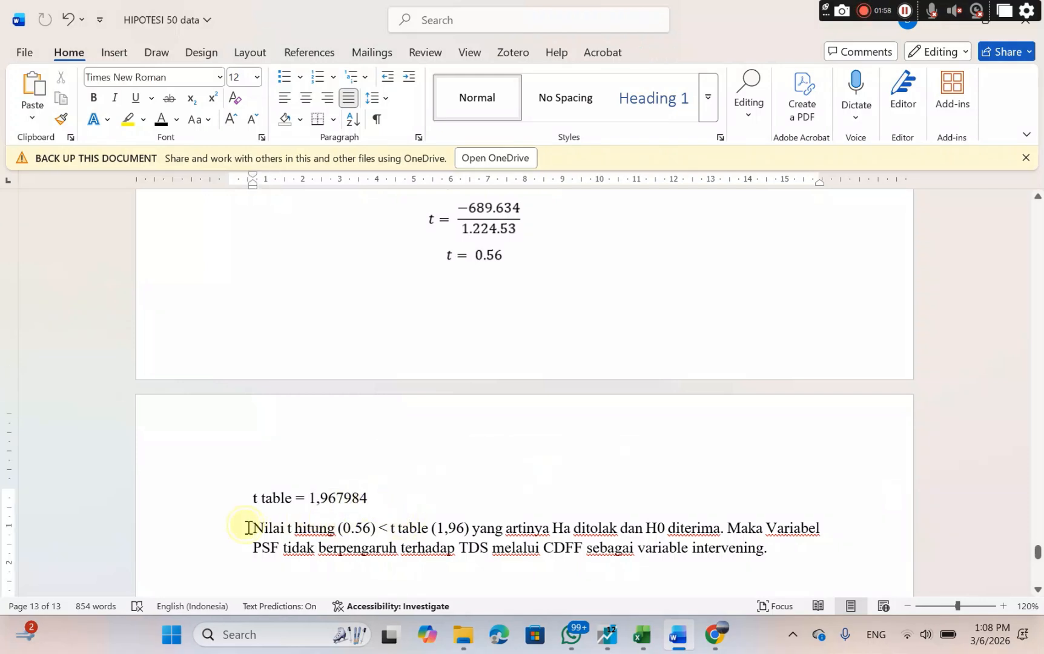
pyautogui.moveTo(248, 528); pyautogui.dragTo(769, 568)
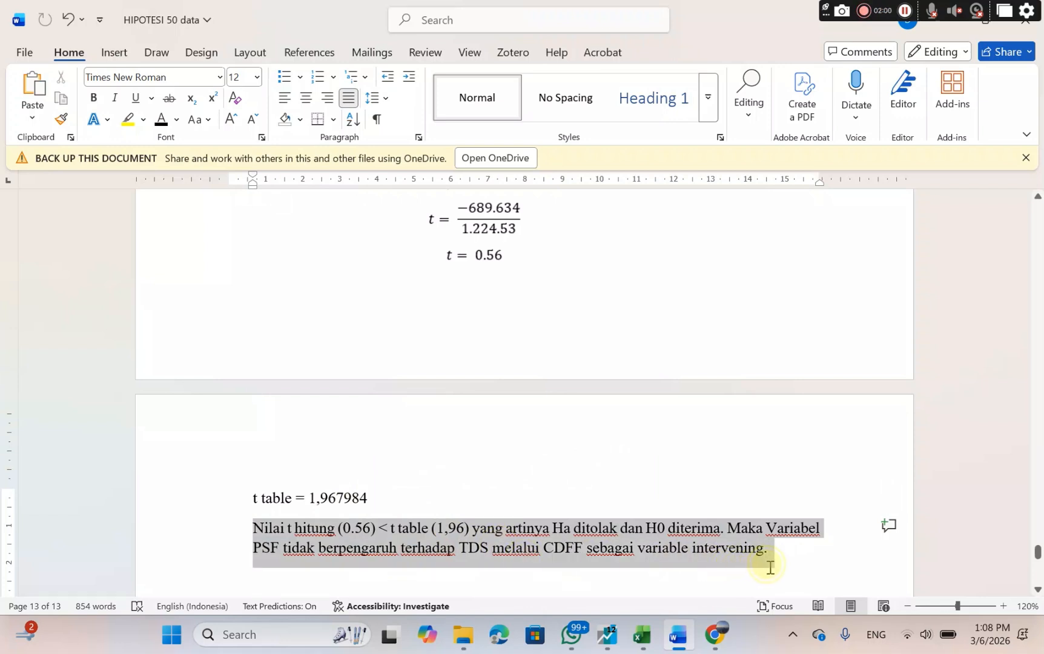
pyautogui.click(769, 568)
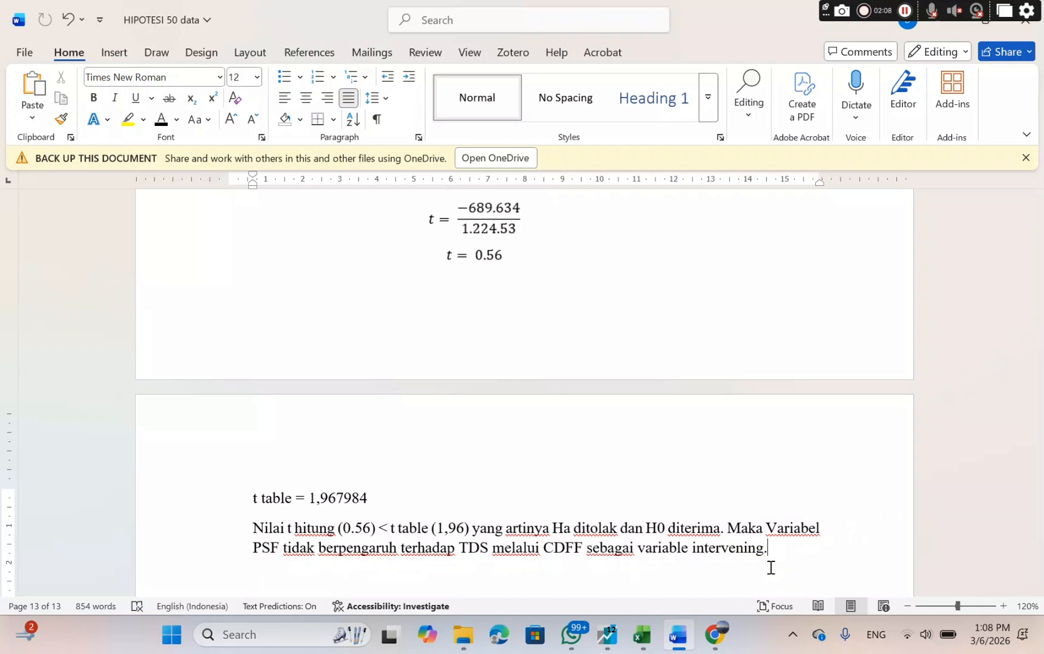
pyautogui.scroll(-5, 770, 568)
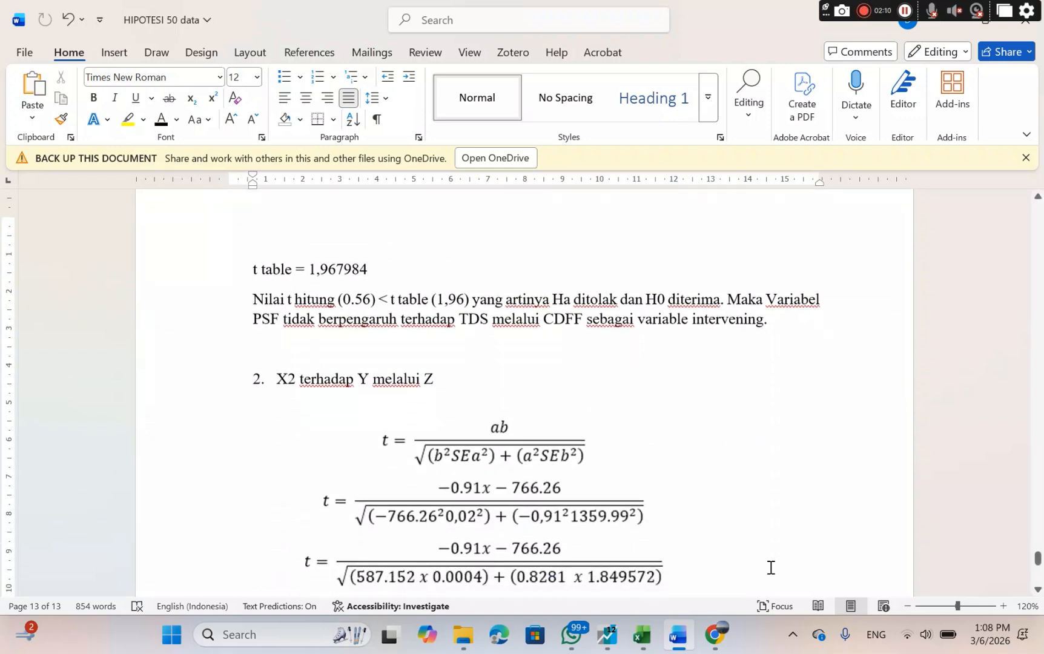
pyautogui.scroll(-3, 769, 567)
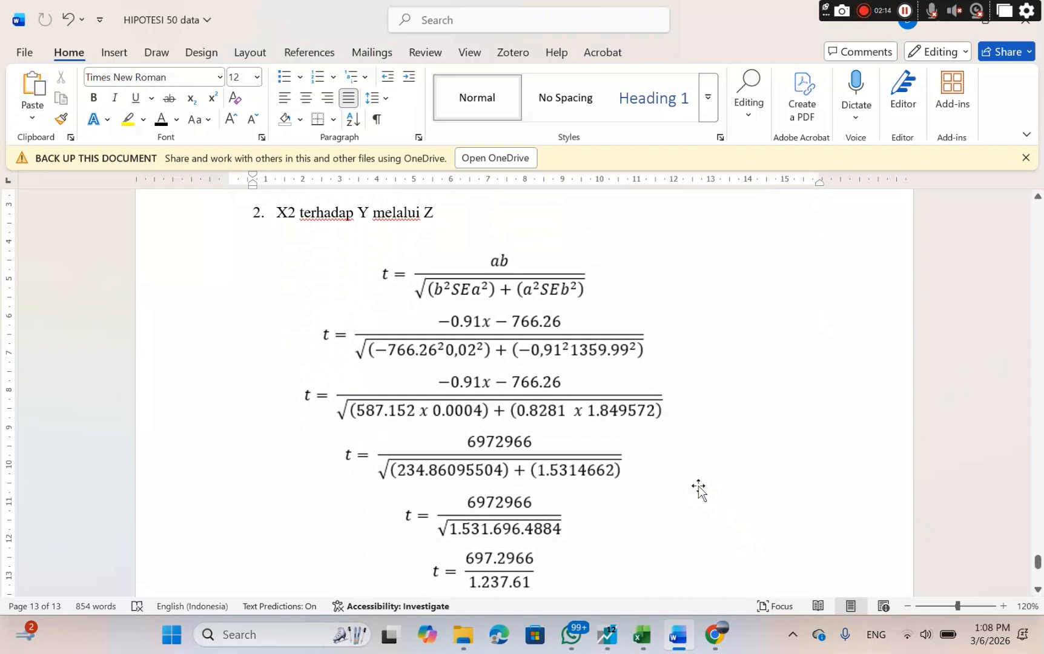
pyautogui.keyDown('ctrl'); pyautogui.scroll(-2, 698, 488); pyautogui.keyUp('ctrl')
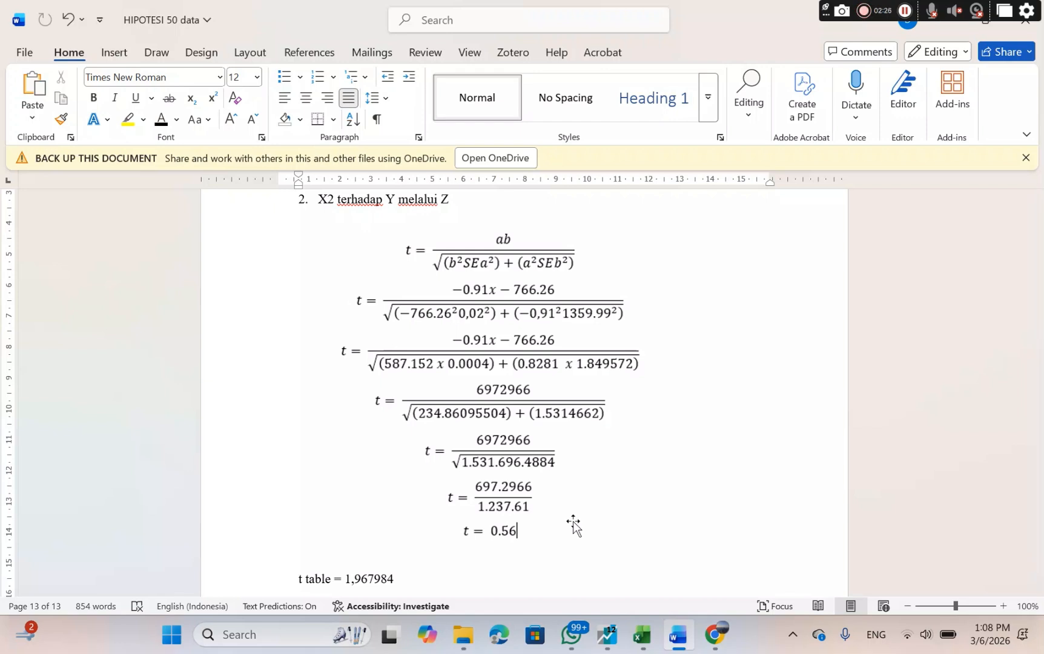
pyautogui.scroll(-4, 573, 525)
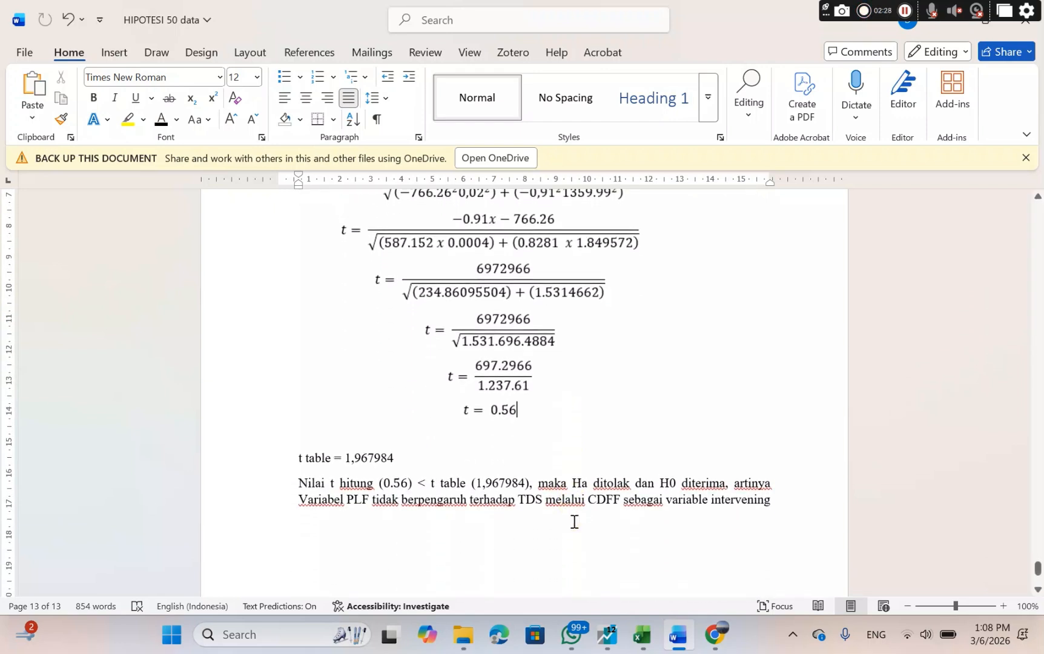
pyautogui.moveTo(335, 458); pyautogui.dragTo(424, 469)
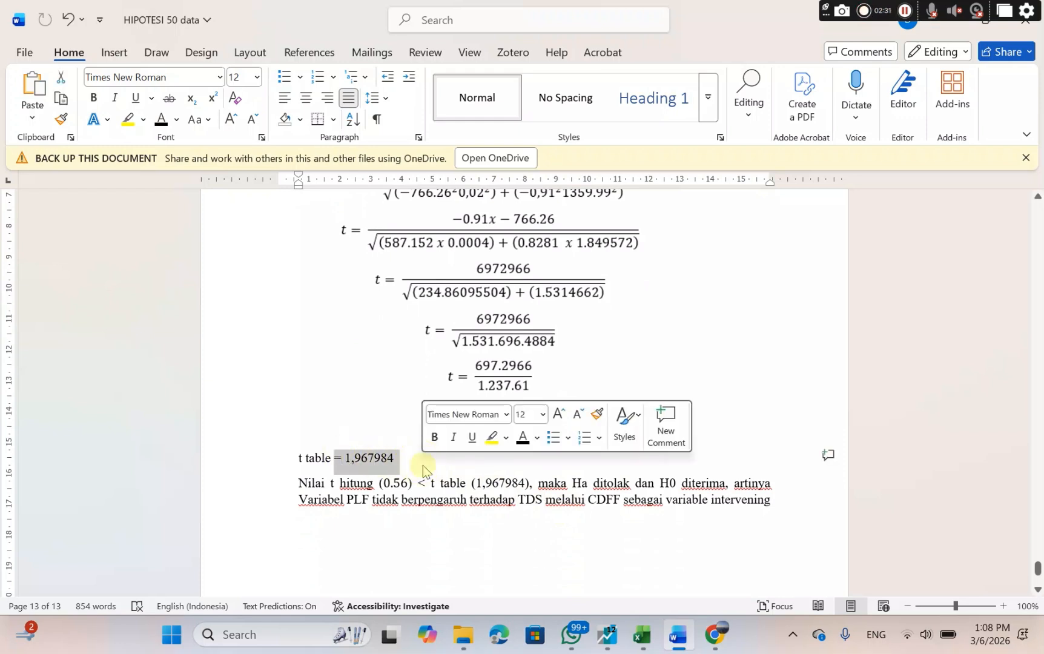
pyautogui.click(437, 531)
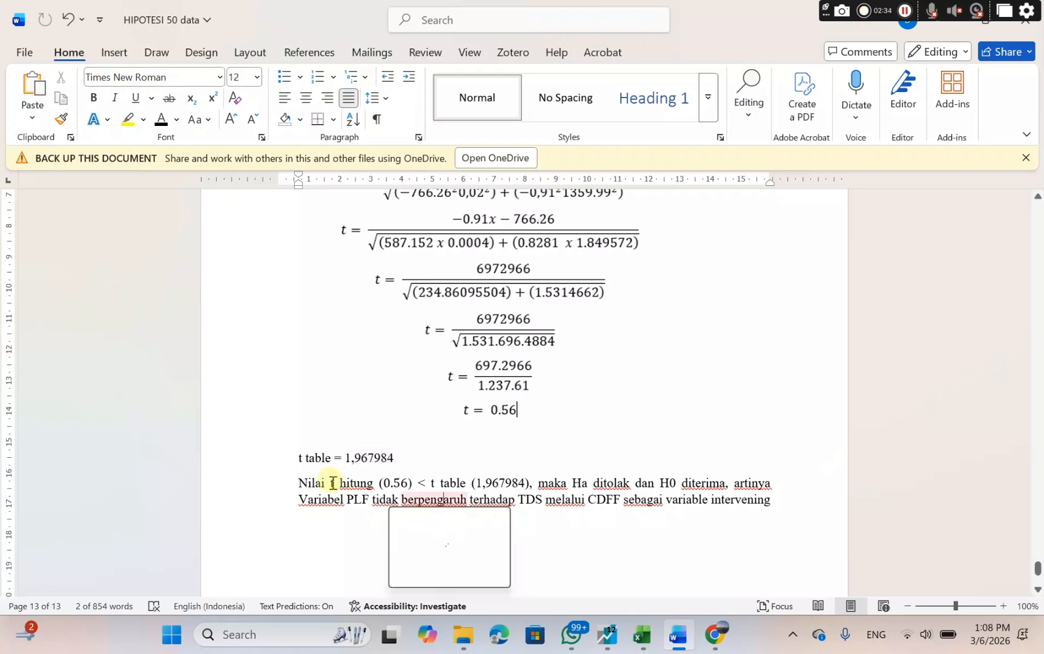
# Add the missing period at the end of the conclusion about PLF, TDS and CDFF under "X2 terhadap Y melalui Z".
pyautogui.moveTo(299, 478); pyautogui.dragTo(777, 521)
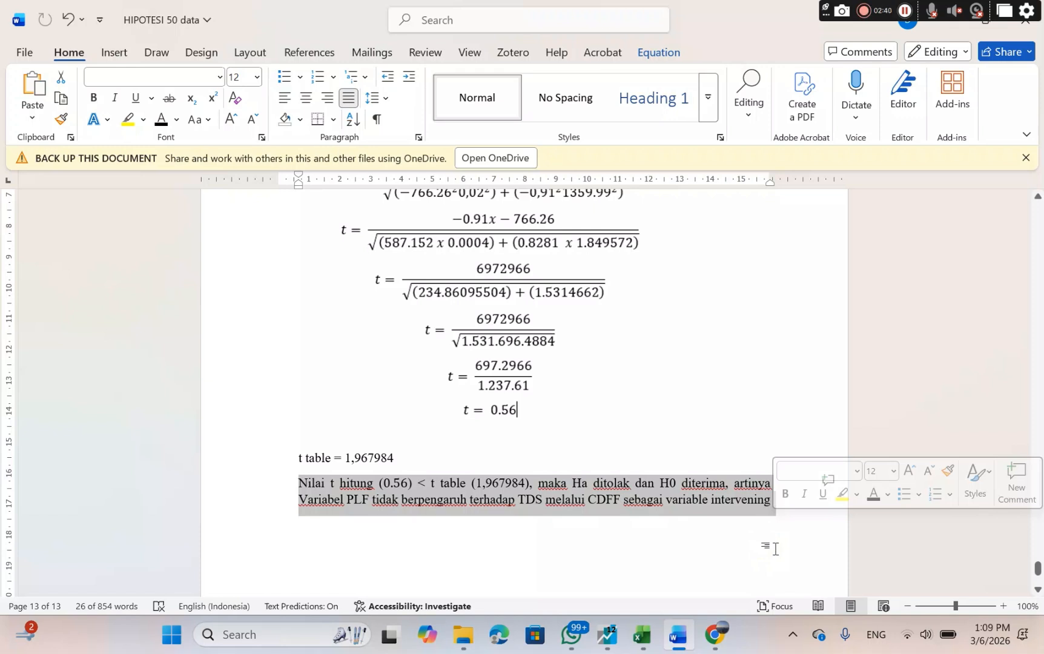
pyautogui.click(775, 548)
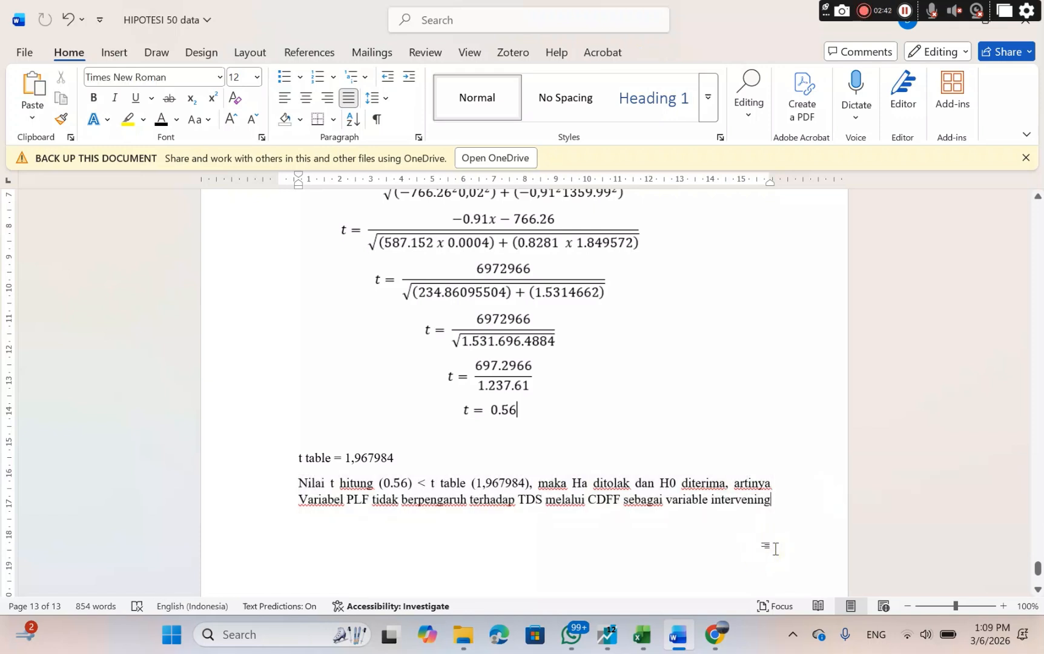
pyautogui.write('.')
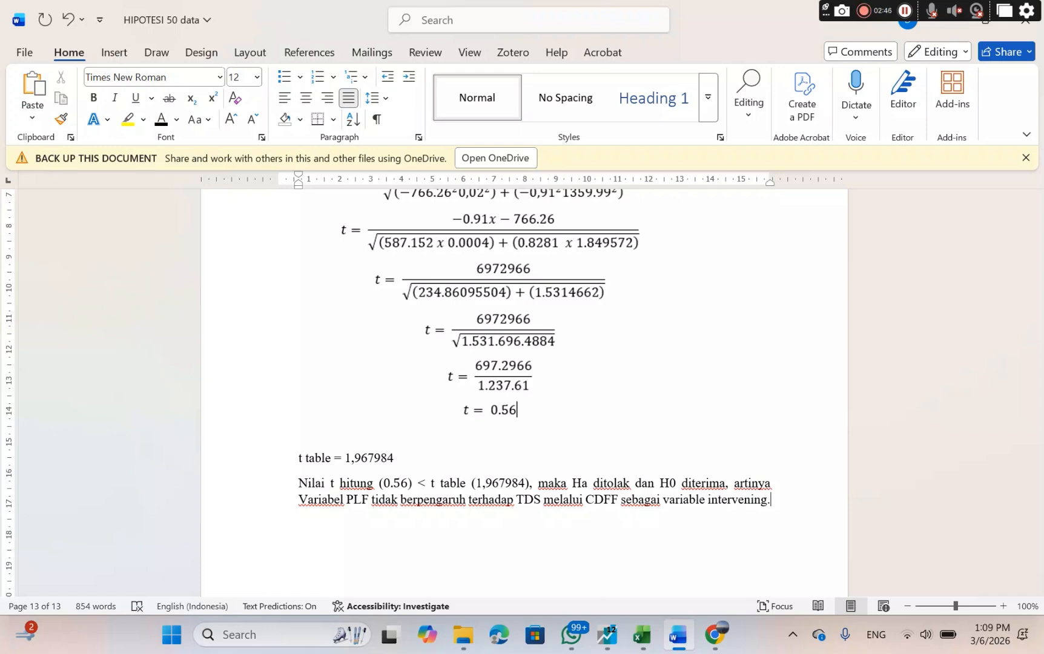
pyautogui.click(865, 10)
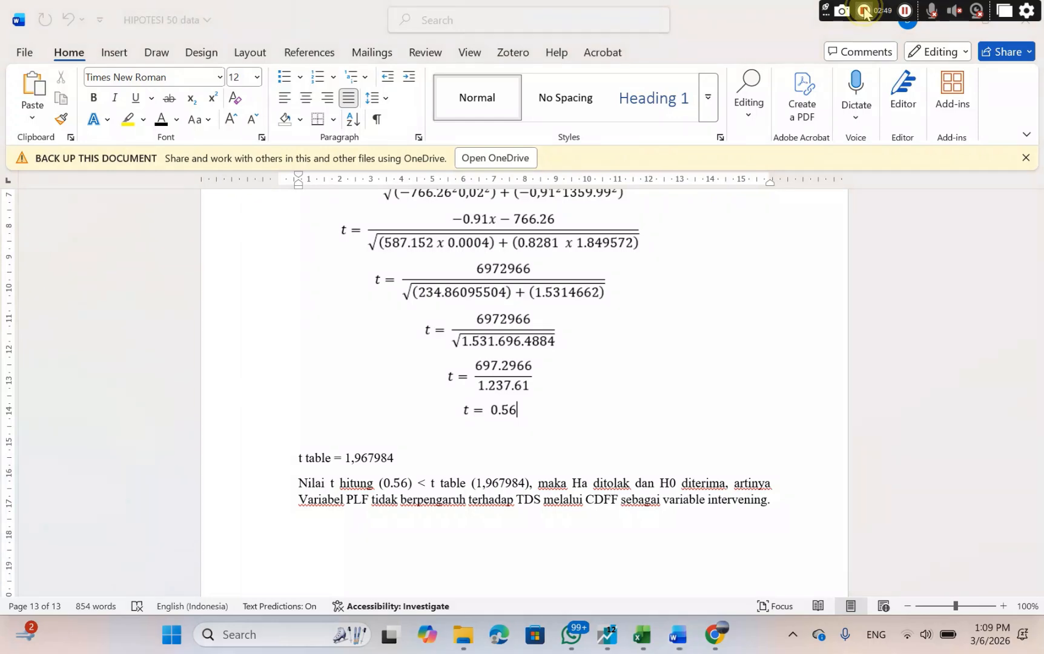
pyautogui.click(864, 11)
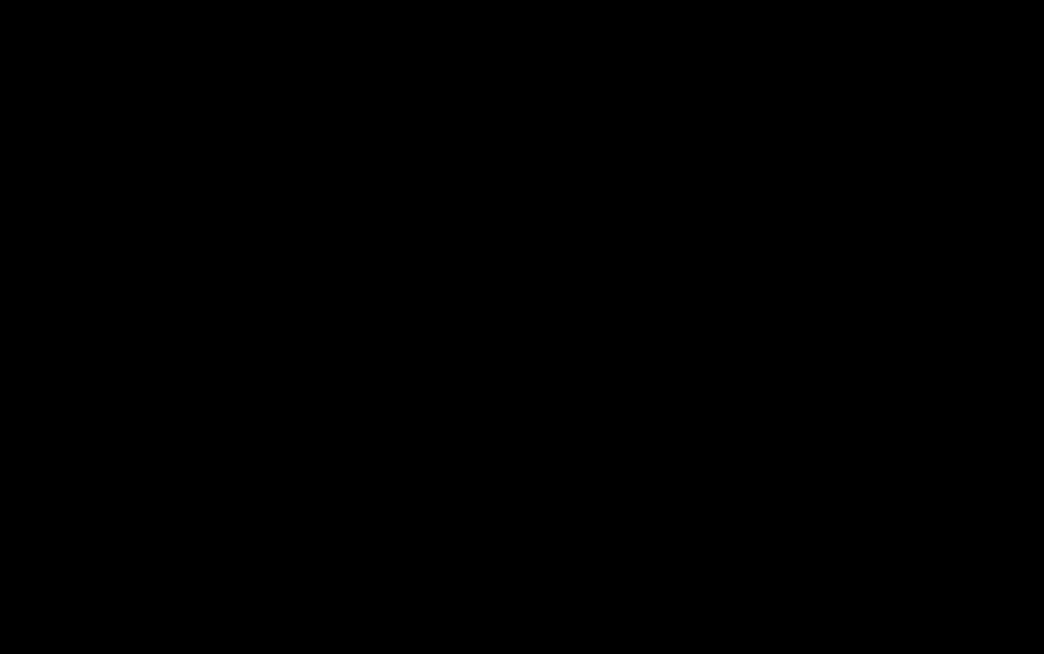